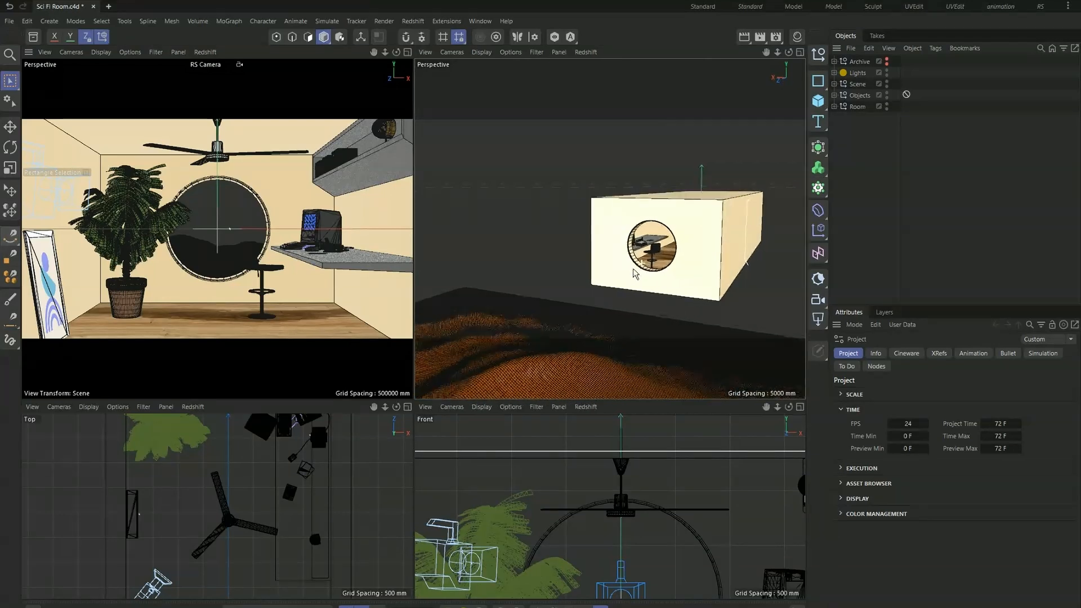
- Create a new empty project and add a cube primitive to it
{"action": "scroll", "coordinate": [641, 257], "scroll_direction": "up", "scroll_amount": 5}
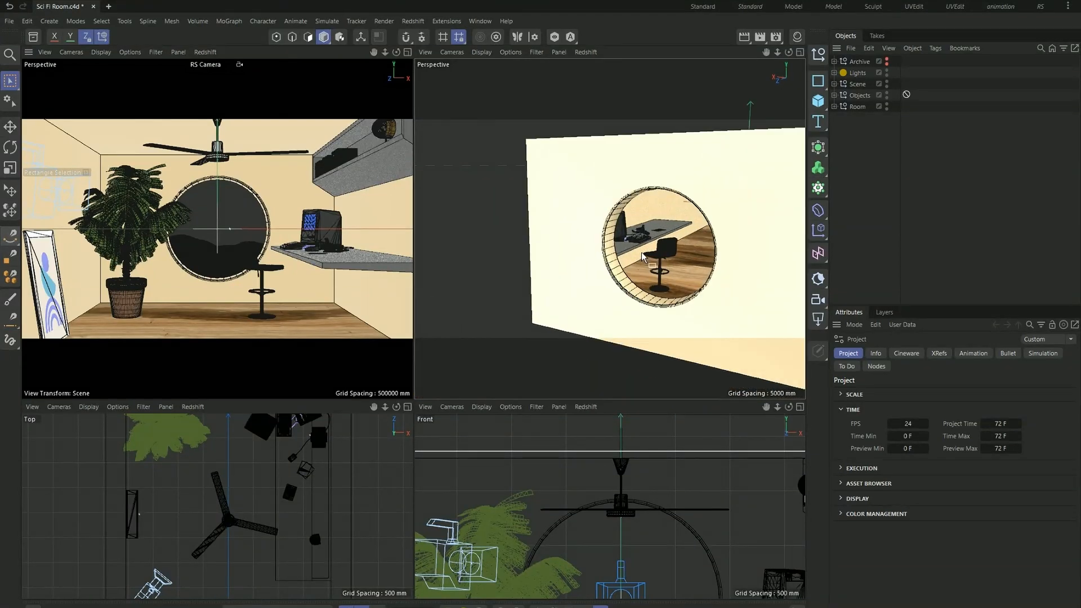
{"action": "left_click", "coordinate": [110, 7]}
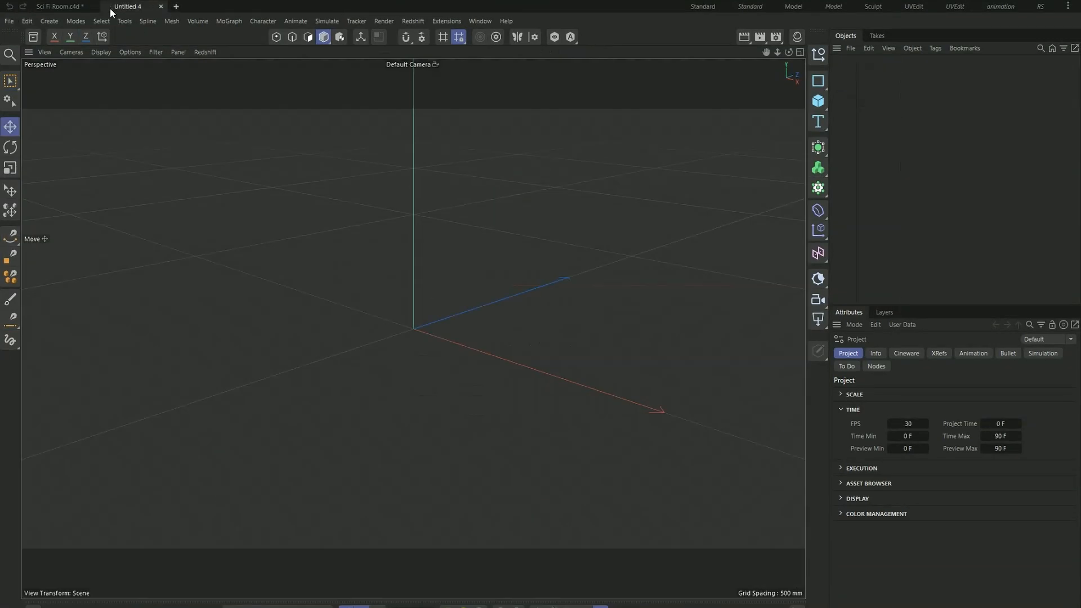
{"action": "left_click", "coordinate": [823, 103]}
{"action": "left_click", "coordinate": [837, 115]}
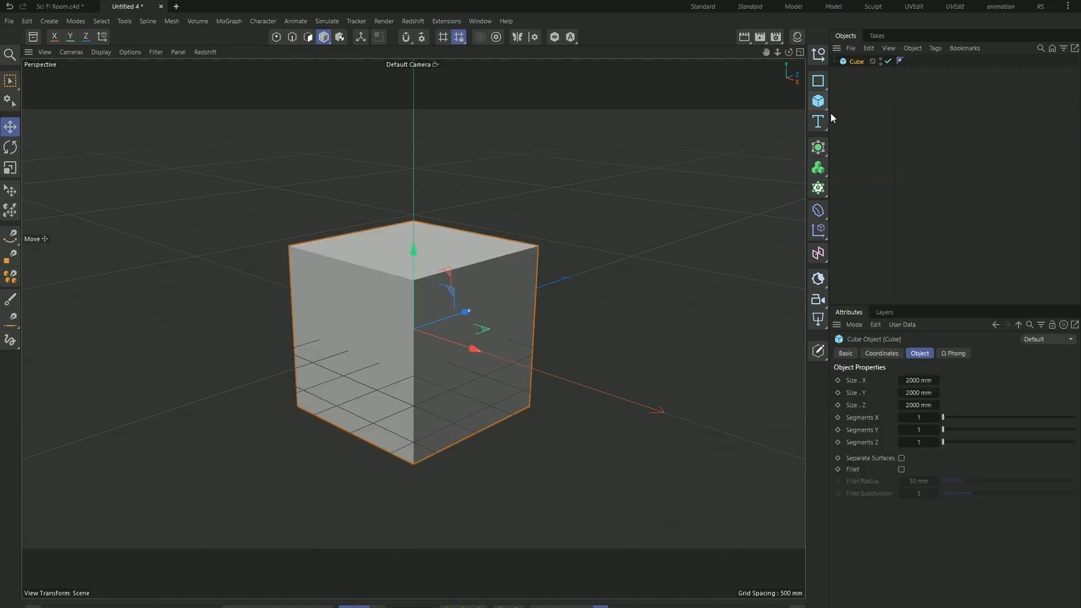
- Add a Figure primitive as a human scale reference and move the cube along its X axis clear of the figure
{"action": "left_click", "coordinate": [820, 106]}
{"action": "left_click", "coordinate": [874, 200]}
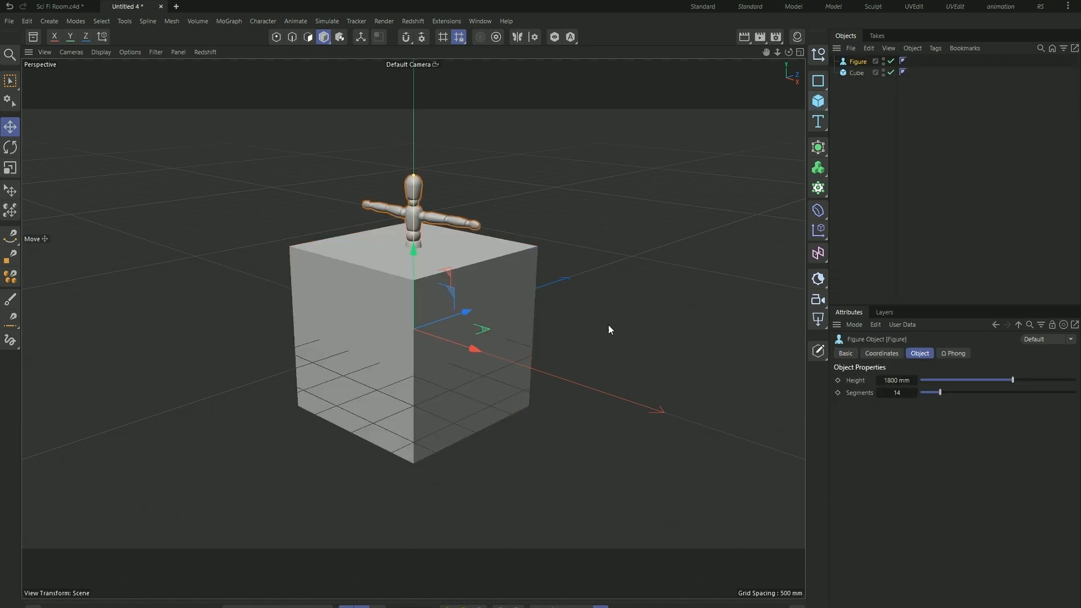
{"action": "scroll", "coordinate": [649, 365], "scroll_direction": "down", "scroll_amount": 4}
{"action": "left_click_drag", "start_coordinate": [623, 369], "coordinate": [480, 318]}
{"action": "left_click", "coordinate": [454, 384]}
{"action": "left_click_drag", "start_coordinate": [450, 356], "coordinate": [484, 364], "text": "alt"}
{"action": "left_click", "coordinate": [538, 342]}
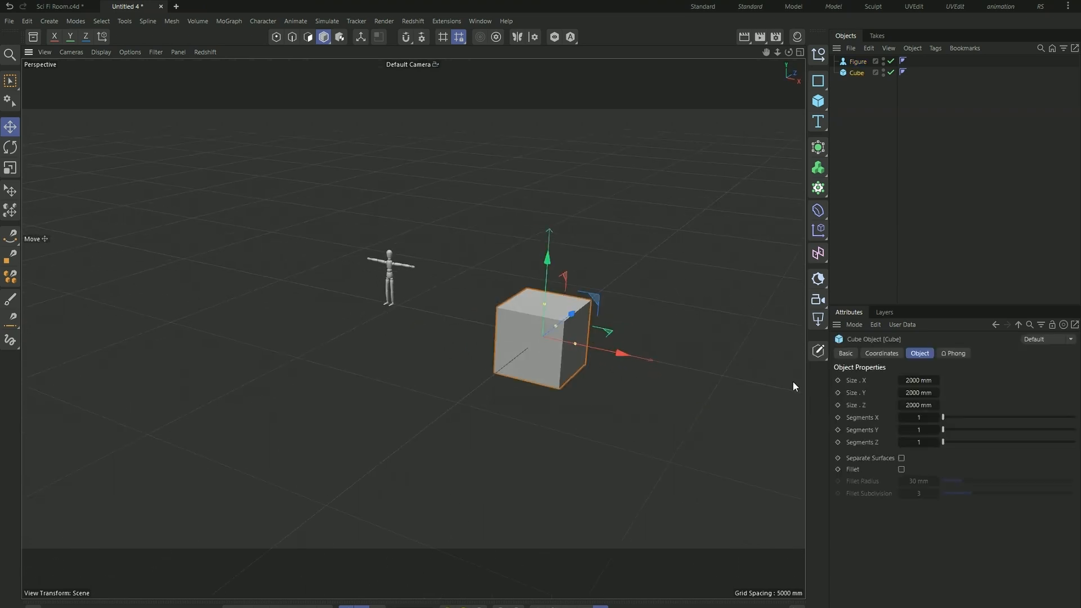
- Set the cube's Y size to 4500 mm
{"action": "scroll", "coordinate": [556, 309], "scroll_direction": "up", "scroll_amount": 3}
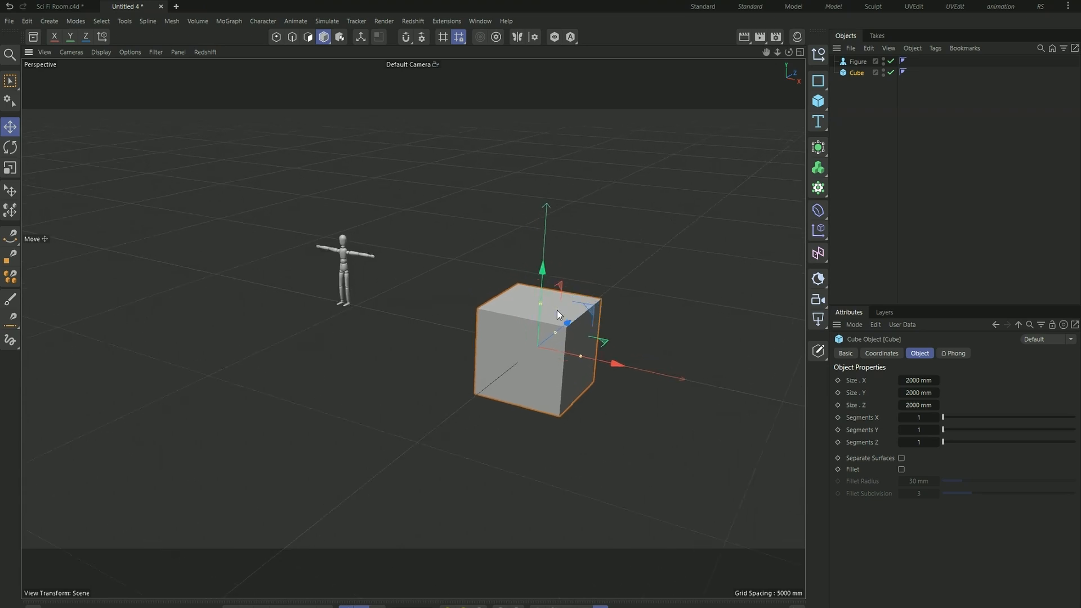
{"action": "scroll", "coordinate": [472, 340], "scroll_direction": "down", "scroll_amount": 3}
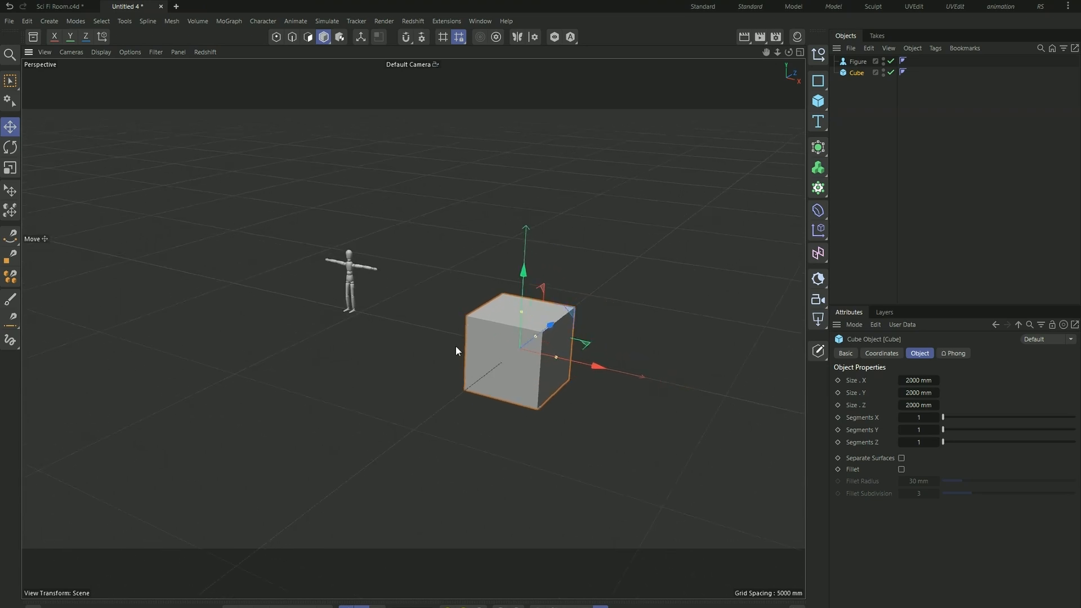
{"action": "left_click_drag", "start_coordinate": [431, 350], "coordinate": [499, 347], "text": "alt"}
{"action": "left_click", "coordinate": [918, 392]}
{"action": "type", "text": "4500"}
{"action": "key", "text": "Return"}
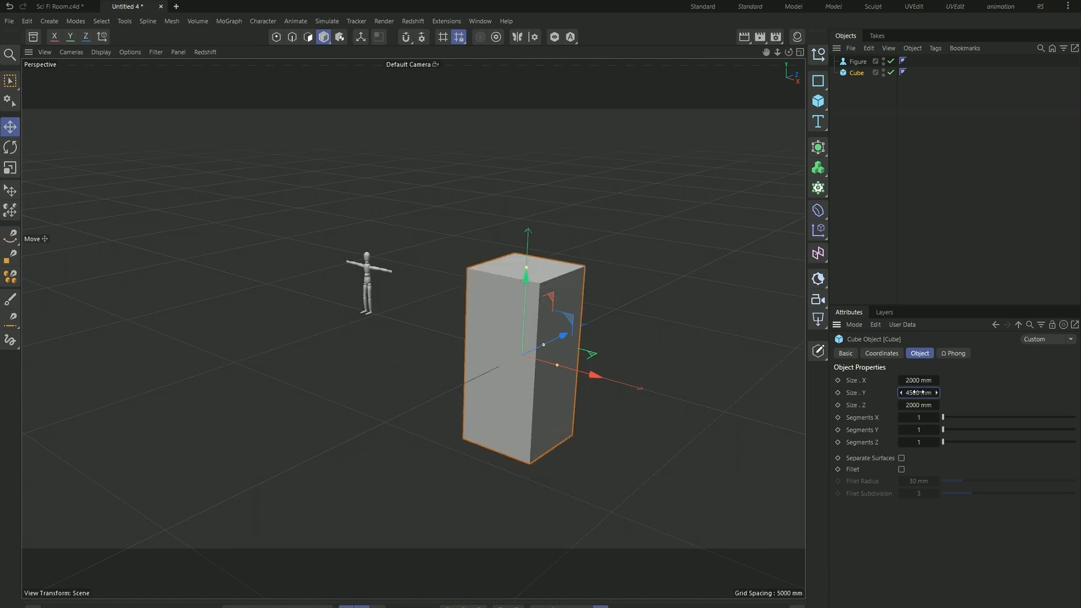
- Set the cube's X size to 6000 mm and its Z size to 16000 mm
{"action": "left_click_drag", "start_coordinate": [633, 385], "coordinate": [777, 386], "text": "alt"}
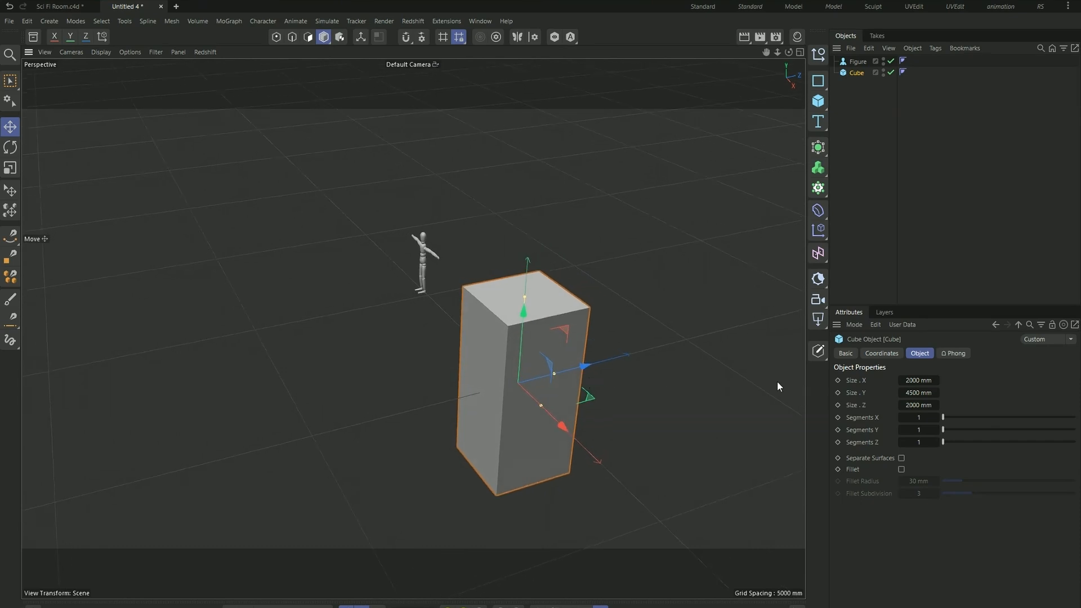
{"action": "left_click", "coordinate": [920, 380]}
{"action": "type", "text": "6000"}
{"action": "key", "text": "Return"}
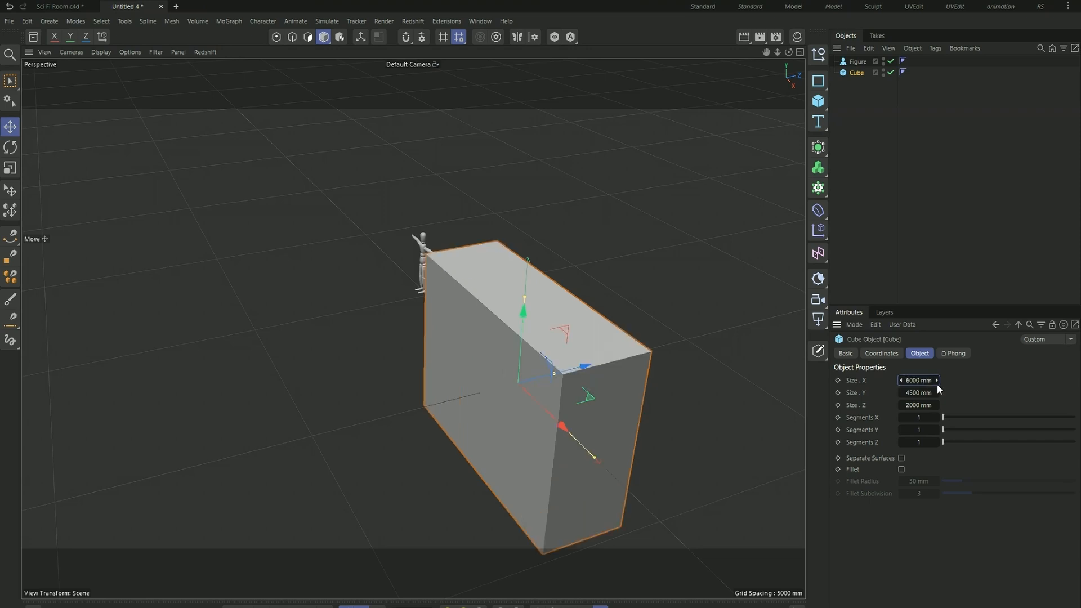
{"action": "left_click", "coordinate": [929, 405]}
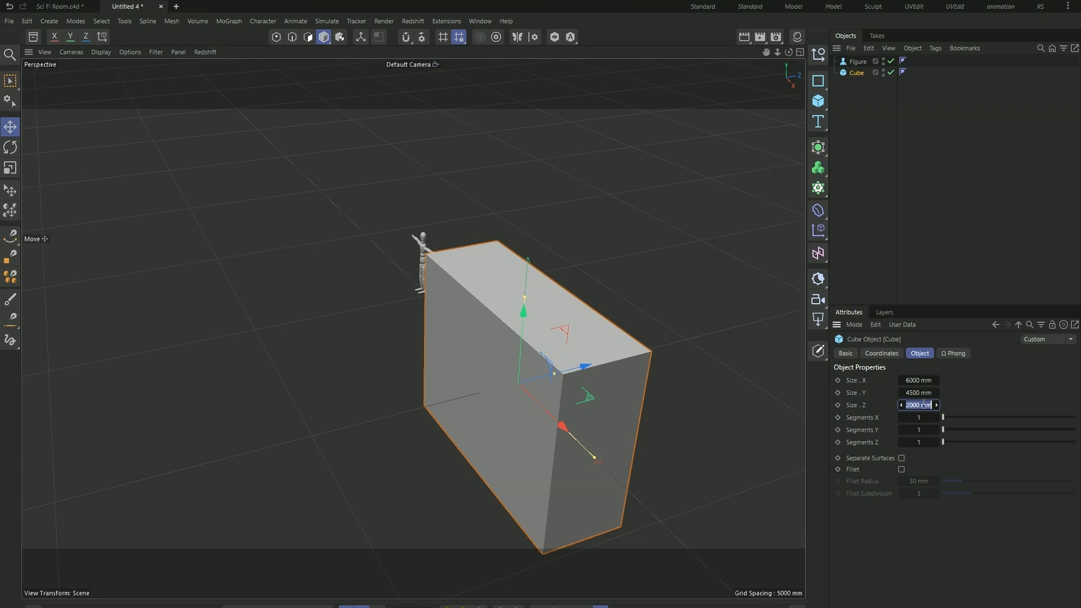
{"action": "type", "text": "160"}
{"action": "key", "text": "Return"}
{"action": "scroll", "coordinate": [648, 278], "scroll_direction": "down", "scroll_amount": 4}
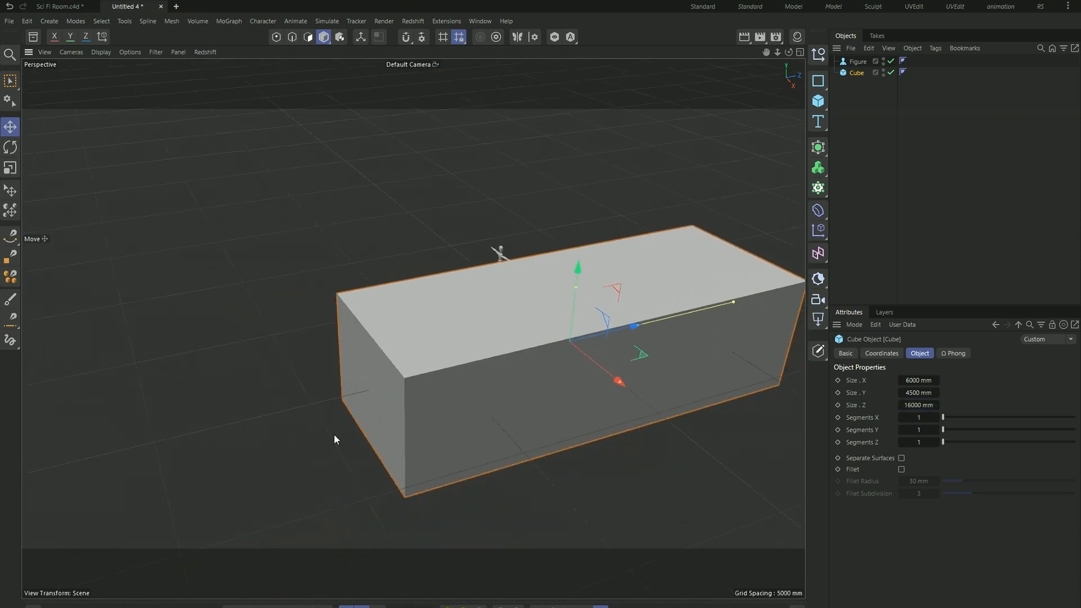
- Delete the scale reference figure beside the cube
{"action": "left_click", "coordinate": [360, 442]}
{"action": "left_click_drag", "start_coordinate": [440, 425], "coordinate": [401, 328], "text": "alt"}
{"action": "left_click", "coordinate": [228, 328]}
{"action": "left_click", "coordinate": [199, 373]}
{"action": "left_click_drag", "start_coordinate": [199, 372], "coordinate": [329, 326], "text": "alt"}
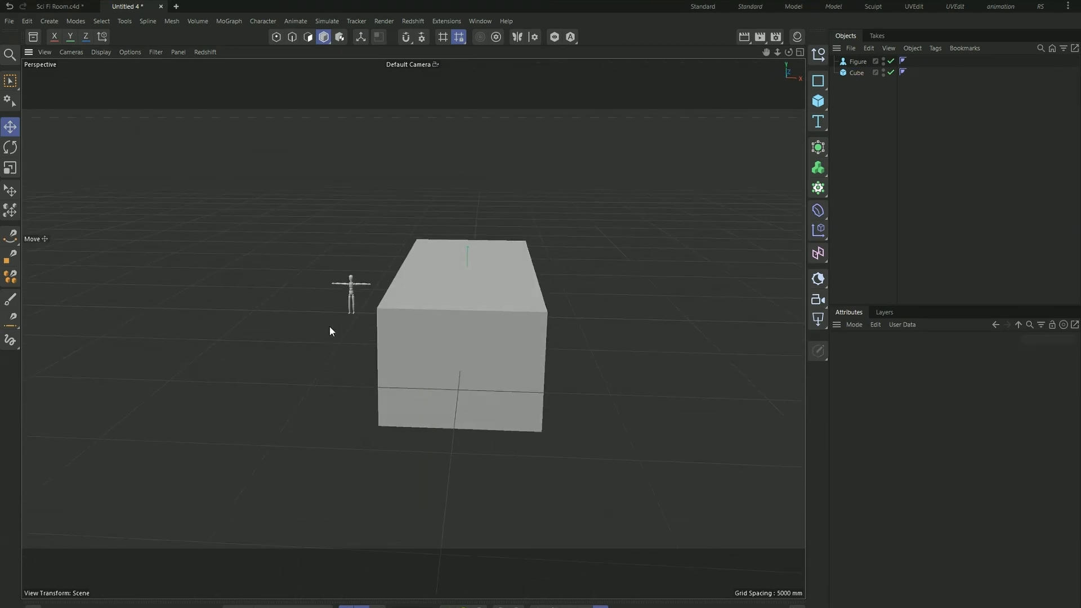
{"action": "left_click", "coordinate": [349, 301]}
{"action": "key", "text": "Delete"}
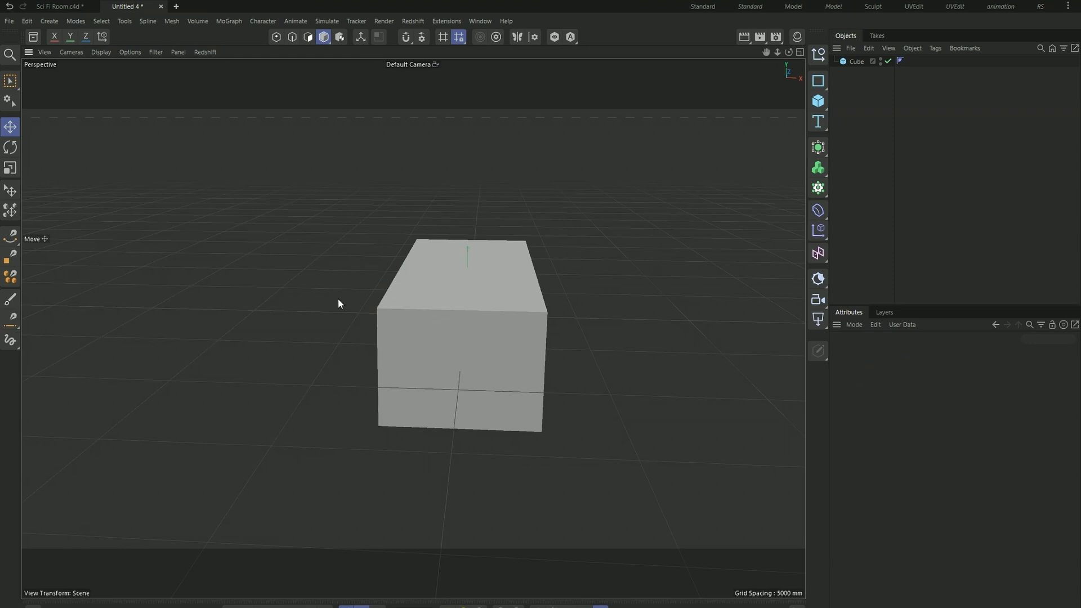
- Add a cylinder primitive and move it about 12460 mm along the Z axis, out in front of the cube's short end
{"action": "left_click_drag", "start_coordinate": [616, 365], "coordinate": [396, 388], "text": "alt"}
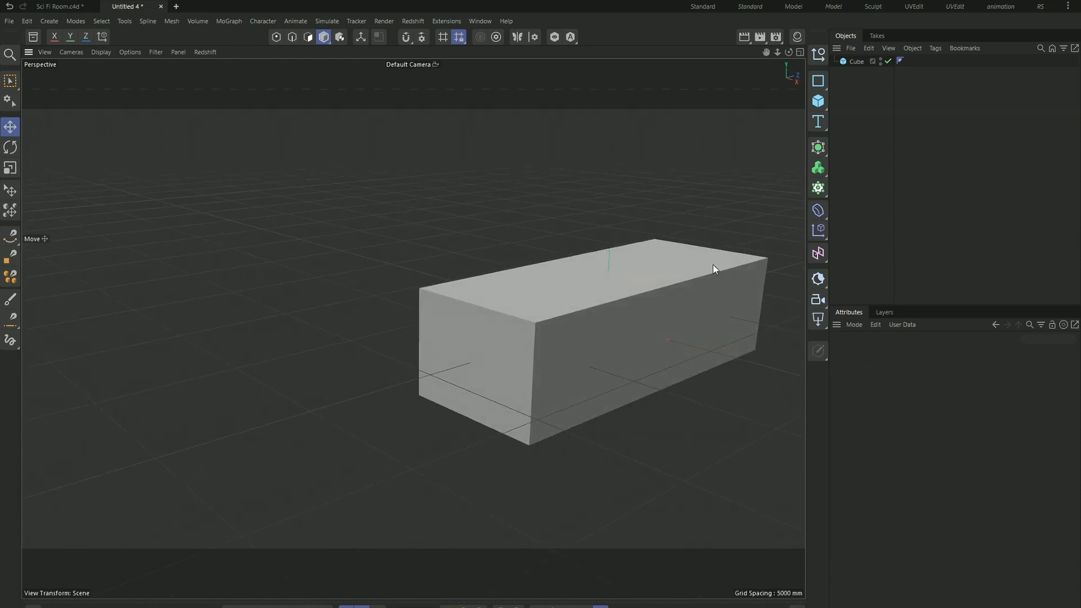
{"action": "left_click", "coordinate": [822, 105]}
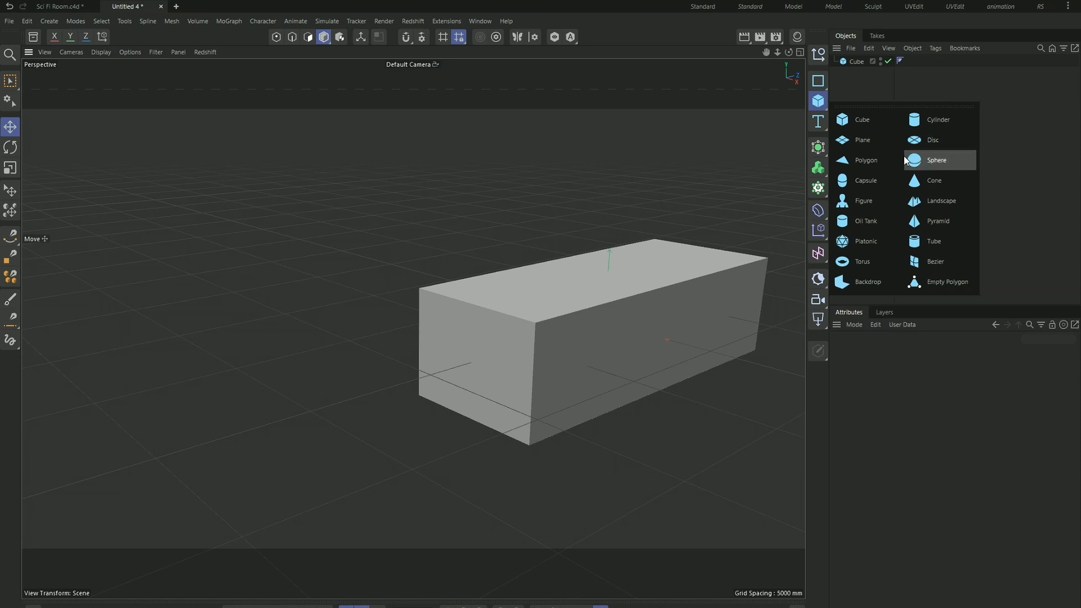
{"action": "left_click", "coordinate": [948, 123]}
{"action": "scroll", "coordinate": [702, 278], "scroll_direction": "down", "scroll_amount": 3}
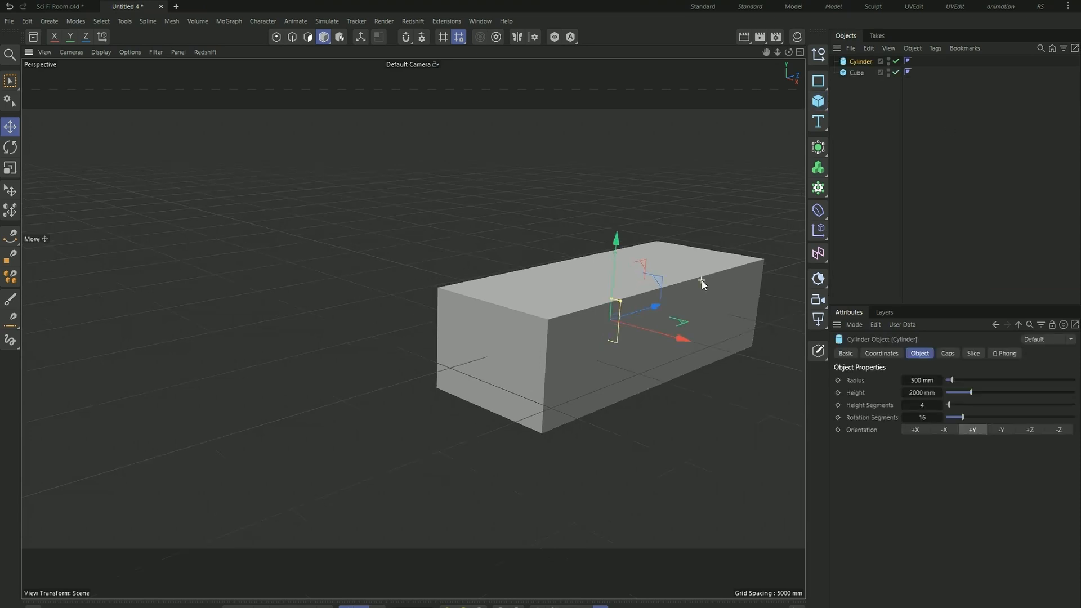
{"action": "left_click_drag", "start_coordinate": [668, 300], "coordinate": [511, 330]}
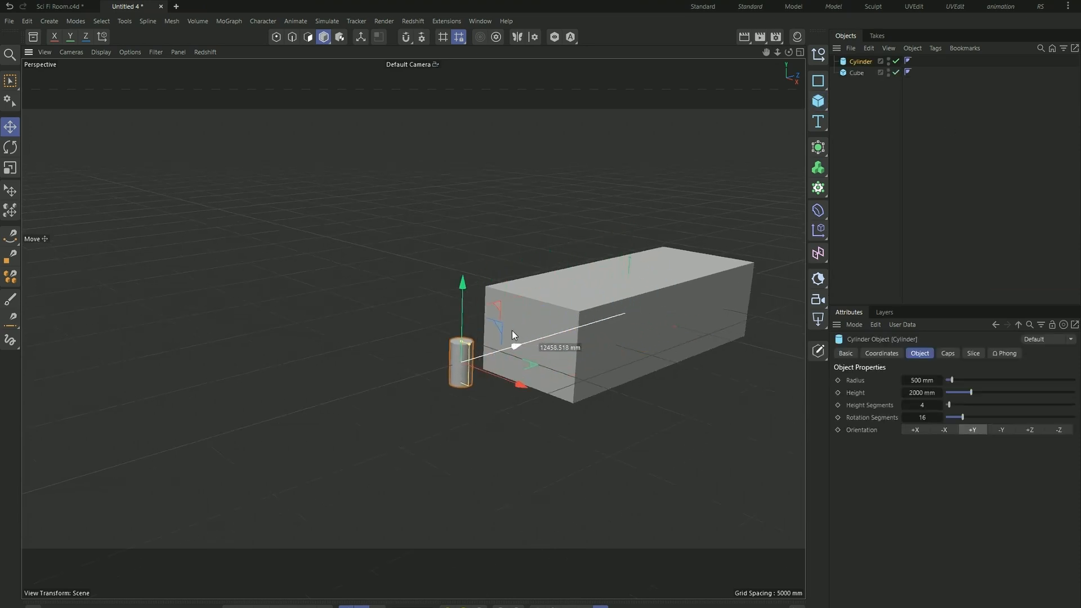
{"action": "scroll", "coordinate": [480, 350], "scroll_direction": "up", "scroll_amount": 3}
{"action": "scroll", "coordinate": [461, 355], "scroll_direction": "up", "scroll_amount": 5}
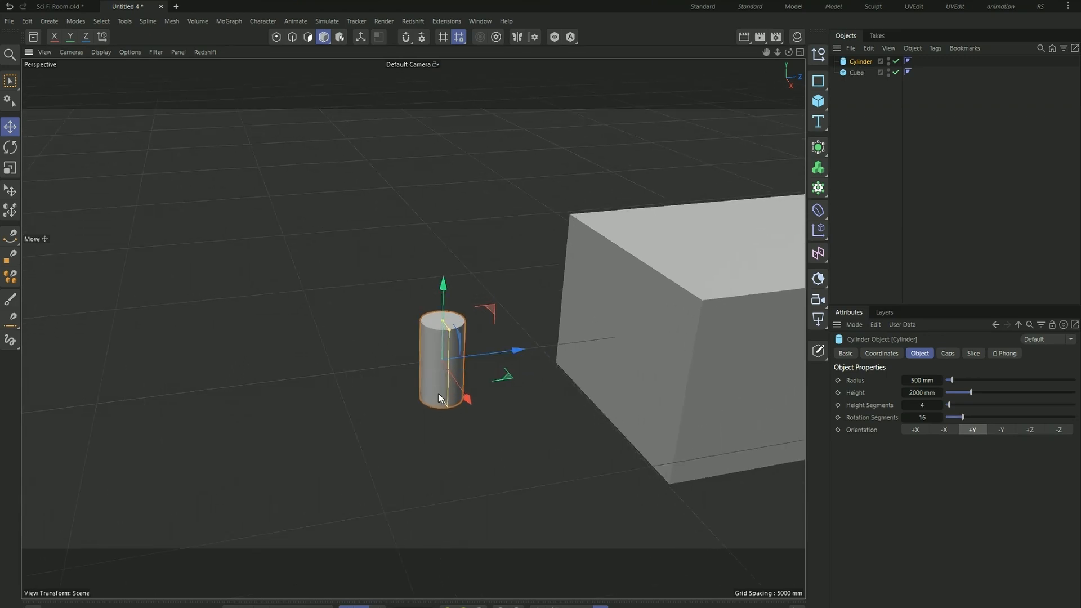
- Rotate the cylinder about its X axis so it lies horizontally, with one cap facing the cube's short end
{"action": "key", "text": "r"}
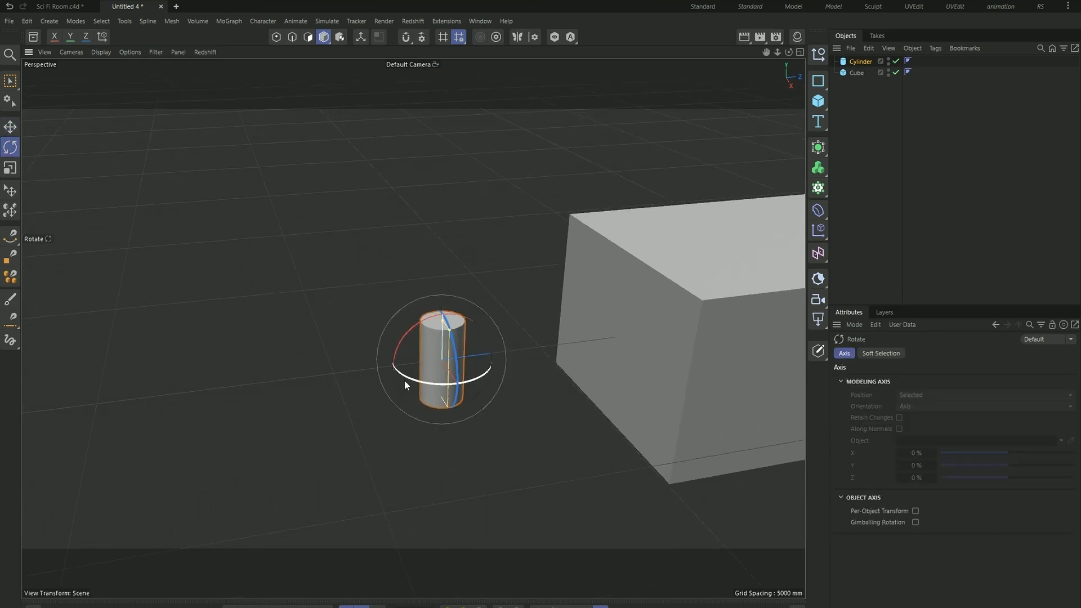
{"action": "left_click_drag", "start_coordinate": [401, 342], "coordinate": [463, 331]}
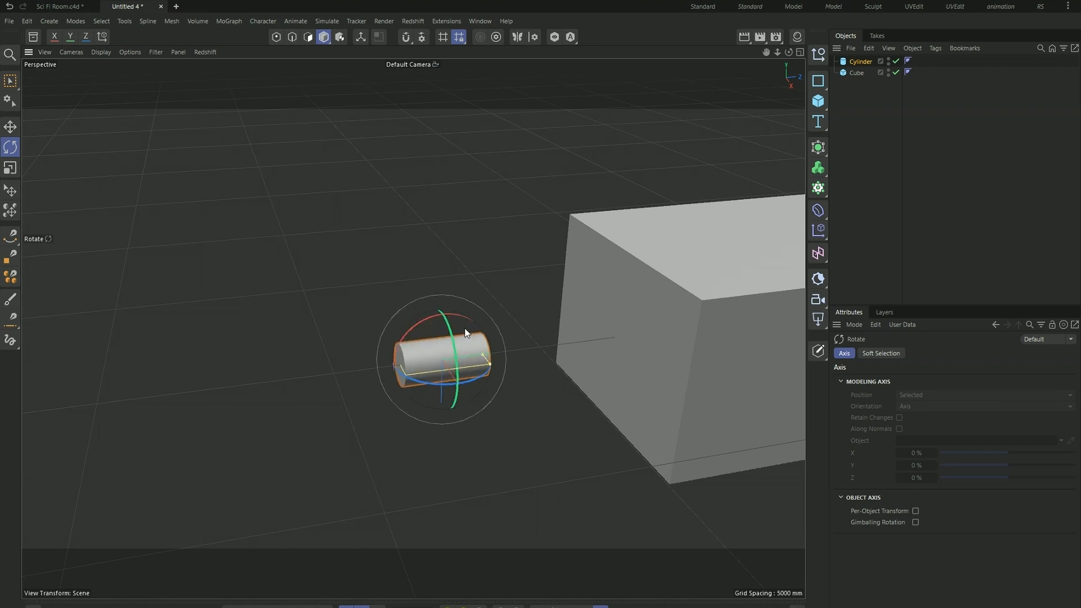
{"action": "scroll", "coordinate": [432, 360], "scroll_direction": "up", "scroll_amount": 2}
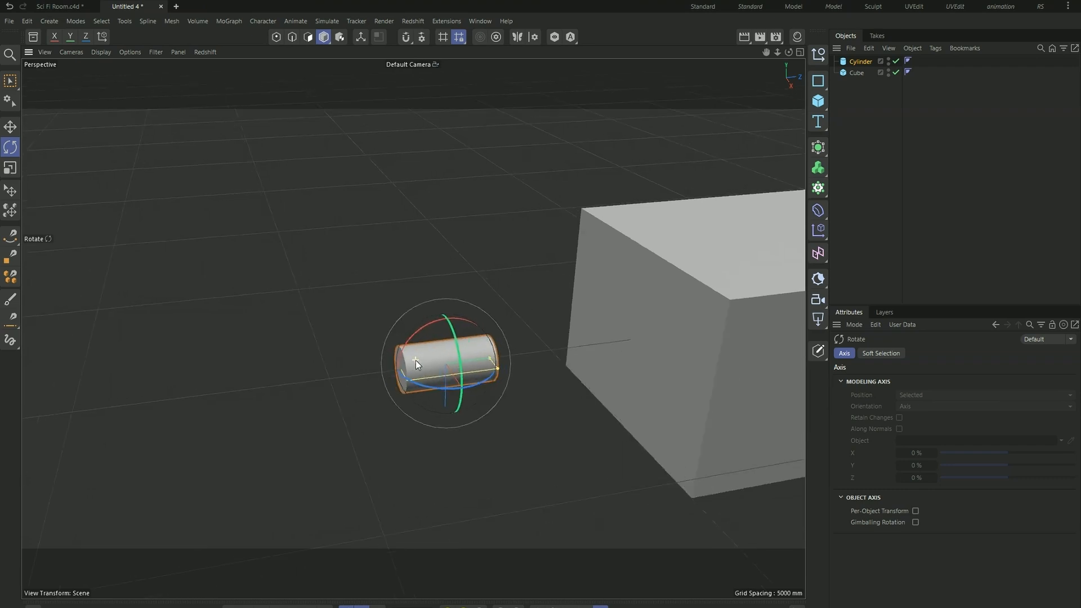
- Move the cylinder towards the cube until it partly enters the short end face
{"action": "key", "text": "e"}
{"action": "scroll", "coordinate": [419, 365], "scroll_direction": "down", "scroll_amount": 2}
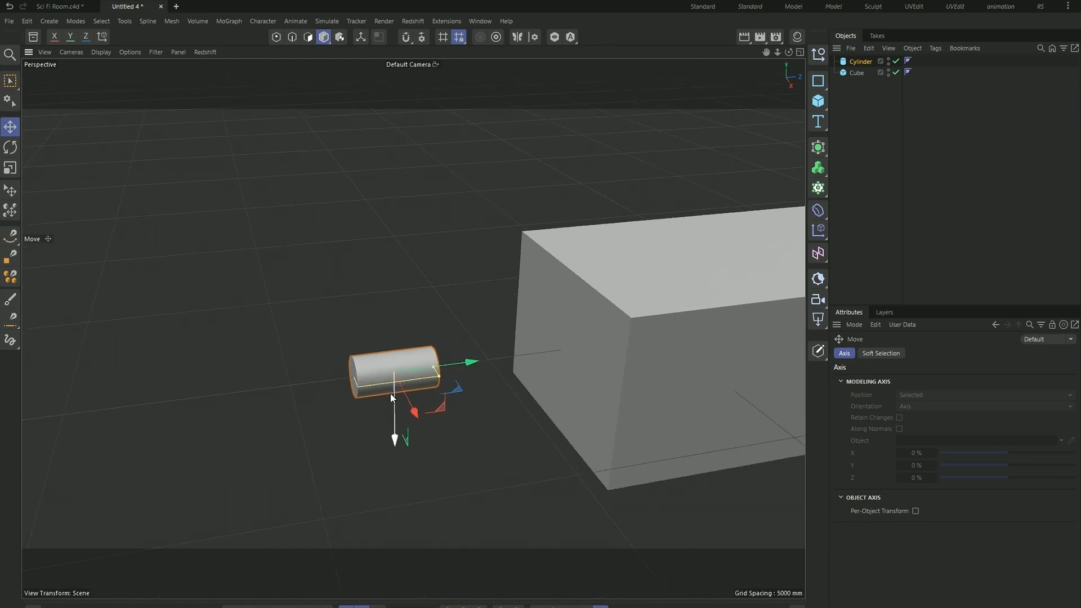
{"action": "left_click_drag", "start_coordinate": [465, 366], "coordinate": [468, 418]}
{"action": "scroll", "coordinate": [435, 318], "scroll_direction": "down", "scroll_amount": 2}
{"action": "scroll", "coordinate": [570, 286], "scroll_direction": "up", "scroll_amount": 3}
- Set the cylinder's radius to 1500 mm and its rotation segments to 32, keeping 4 height segments
{"action": "left_click", "coordinate": [859, 61]}
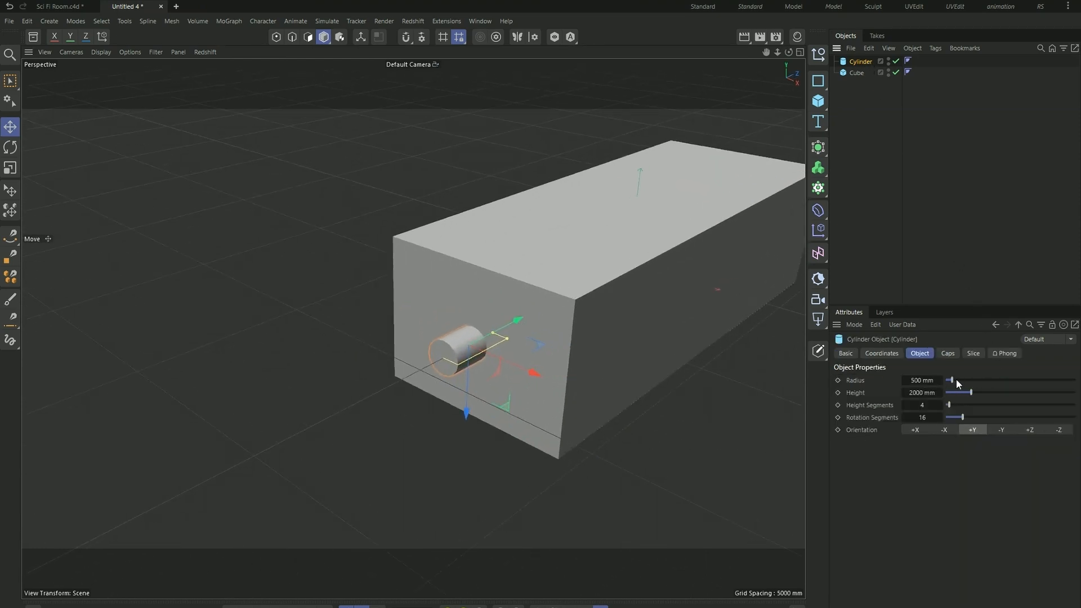
{"action": "left_click", "coordinate": [933, 380]}
{"action": "type", "text": "1500"}
{"action": "key", "text": "Return"}
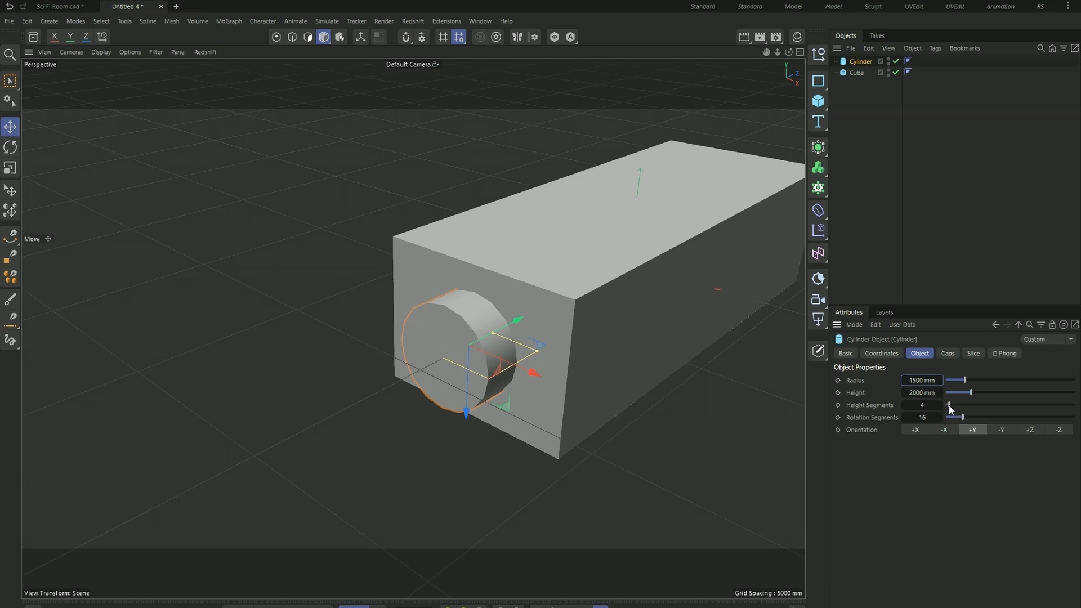
{"action": "left_click", "coordinate": [920, 405]}
{"action": "type", "text": "324"}
{"action": "key", "text": "Return"}
{"action": "key", "text": "Tab"}
{"action": "type", "text": "32"}
- Switch the viewport display to Gouraud Shading (Lines) to show the mesh edges
{"action": "left_click", "coordinate": [102, 53]}
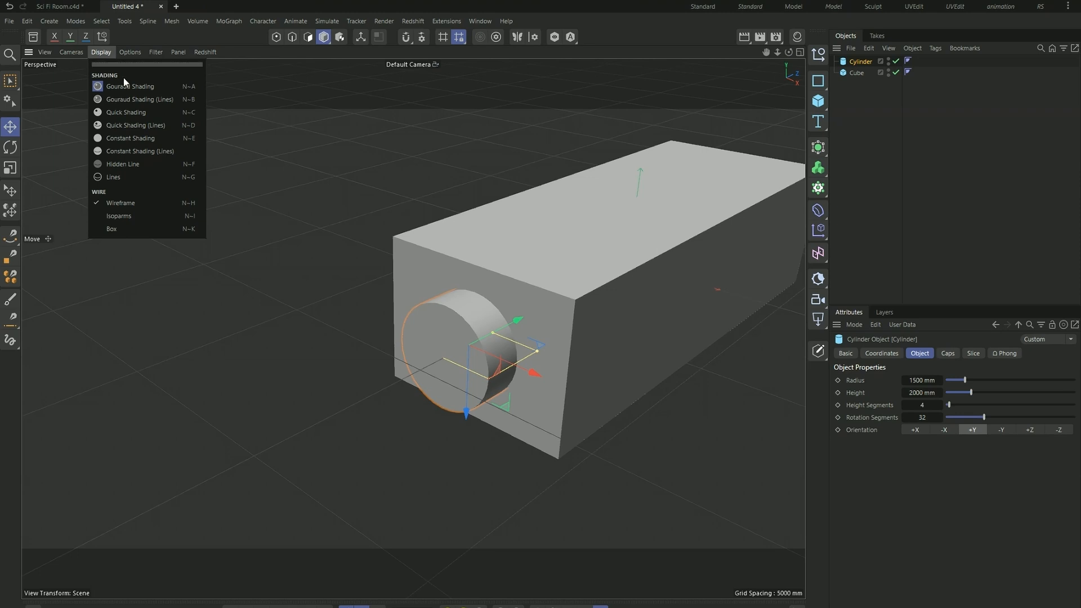
{"action": "left_click", "coordinate": [140, 100]}
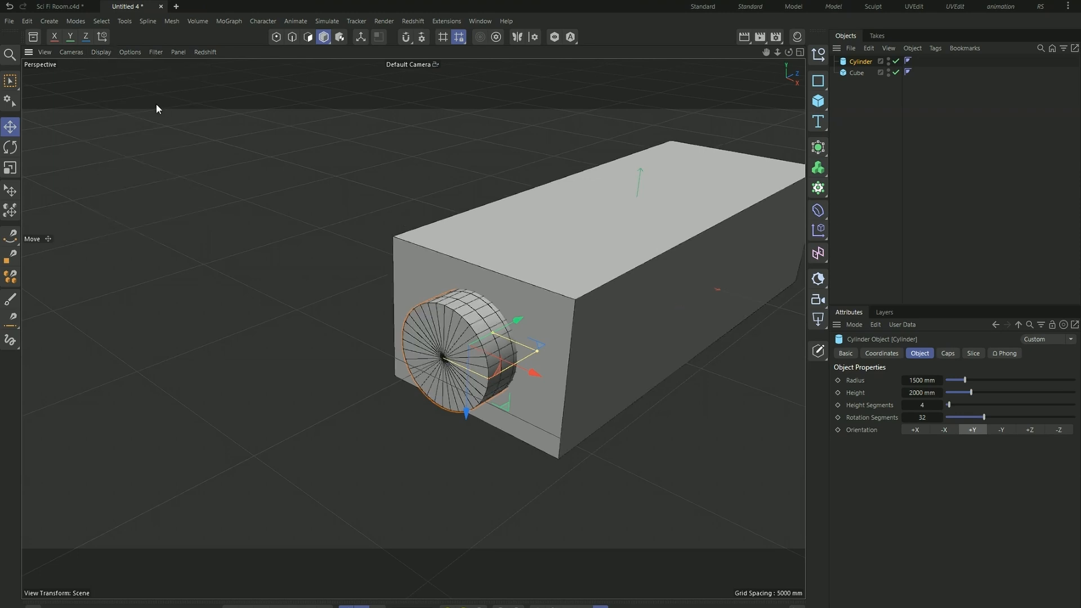
{"action": "left_click", "coordinate": [370, 440]}
{"action": "scroll", "coordinate": [451, 332], "scroll_direction": "up", "scroll_amount": 4}
{"action": "left_click", "coordinate": [498, 351]}
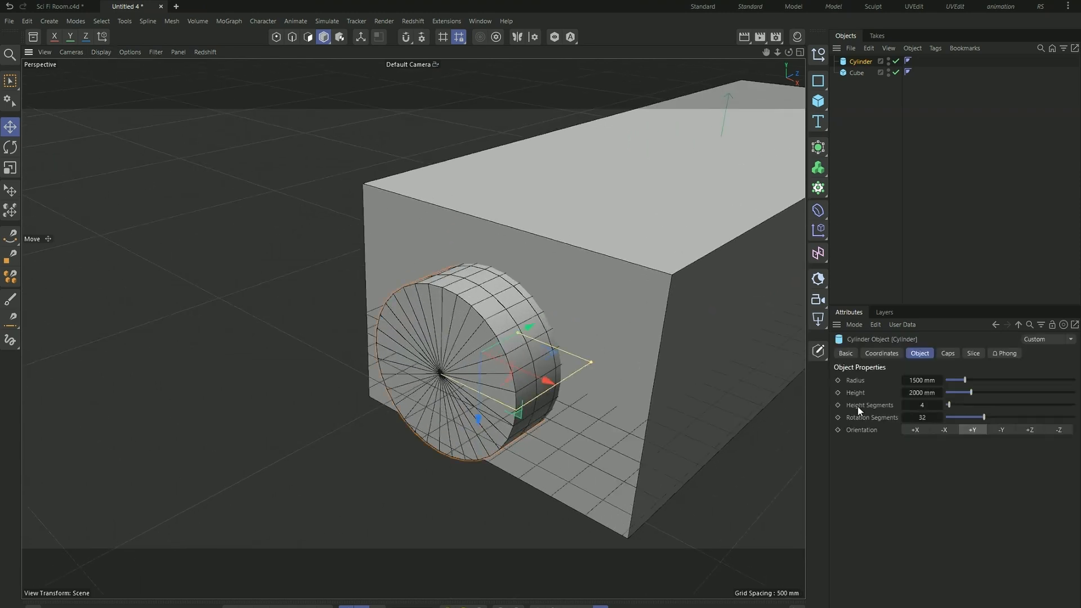
- Try 25 rotation segments on the cylinder and set the count back to 32
{"action": "left_click_drag", "start_coordinate": [982, 418], "coordinate": [974, 418]}
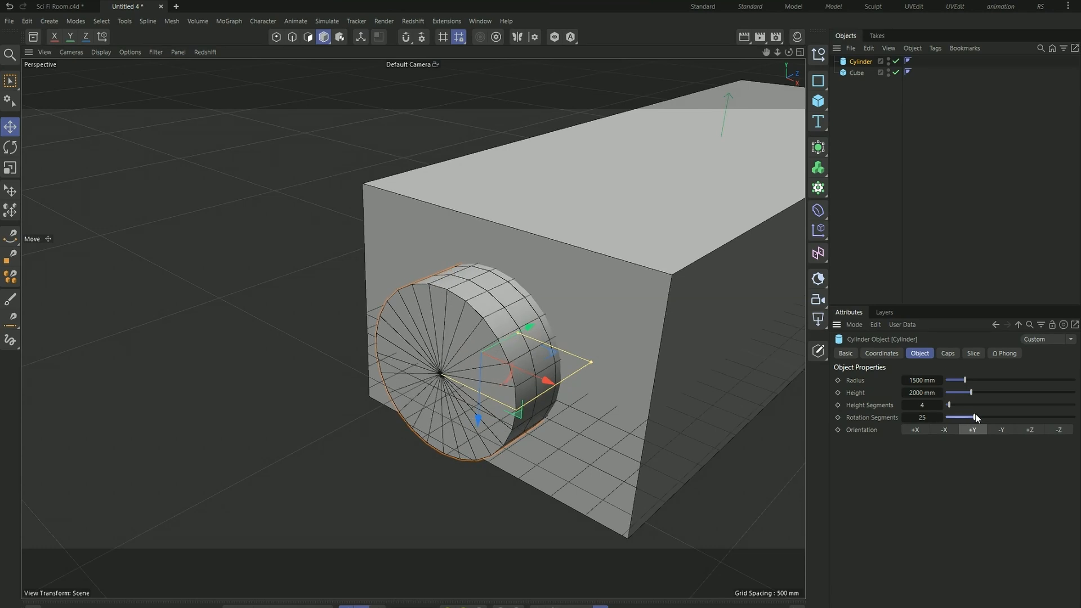
{"action": "left_click", "coordinate": [916, 417]}
{"action": "type", "text": "32"}
{"action": "key", "text": "Return"}
- Increase the cylinder's rotation segments to 48 for a smoother outline
{"action": "scroll", "coordinate": [496, 321], "scroll_direction": "up", "scroll_amount": 3}
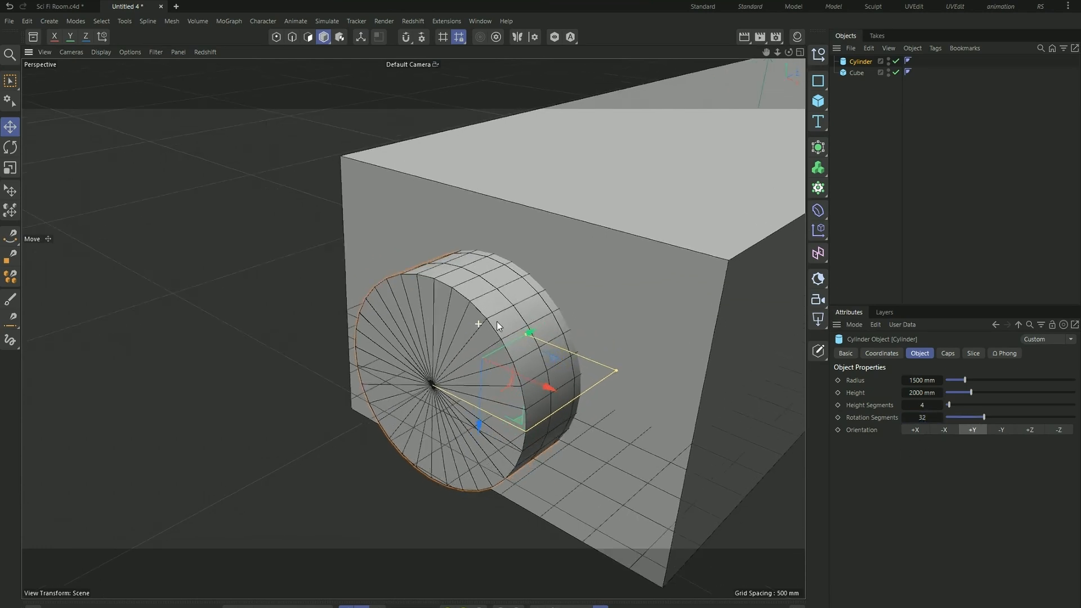
{"action": "left_click_drag", "start_coordinate": [437, 332], "coordinate": [488, 302], "text": "alt"}
{"action": "scroll", "coordinate": [487, 302], "scroll_direction": "up", "scroll_amount": 3}
{"action": "left_click_drag", "start_coordinate": [434, 343], "coordinate": [493, 296], "text": "alt"}
{"action": "scroll", "coordinate": [531, 350], "scroll_direction": "down", "scroll_amount": 3}
{"action": "scroll", "coordinate": [531, 351], "scroll_direction": "down", "scroll_amount": 3}
{"action": "left_click_drag", "start_coordinate": [506, 341], "coordinate": [474, 377], "text": "alt"}
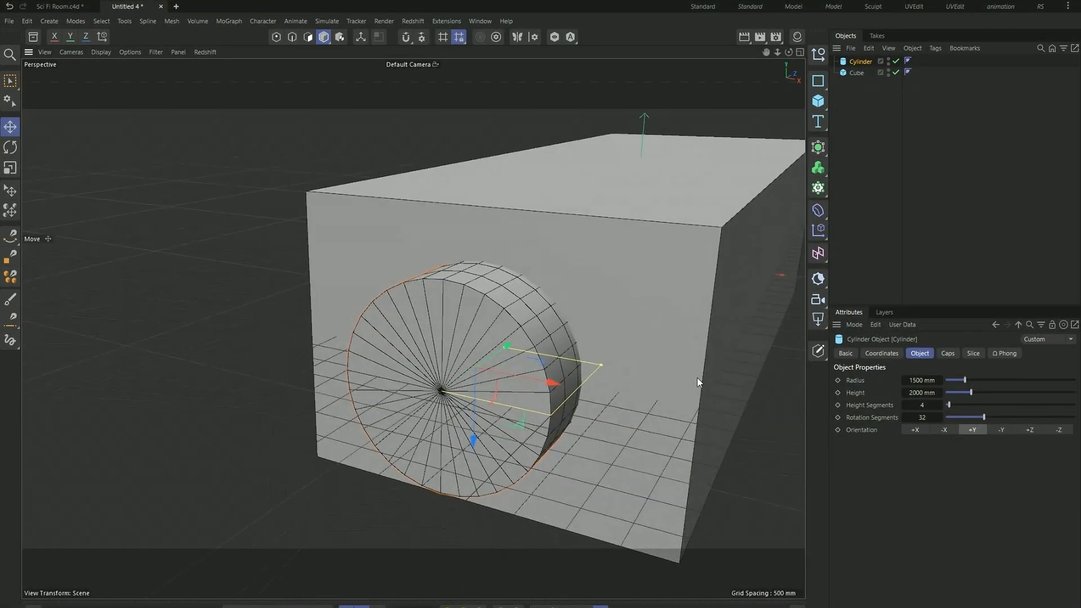
{"action": "left_click", "coordinate": [926, 417]}
{"action": "type", "text": "48"}
{"action": "key", "text": "Return"}
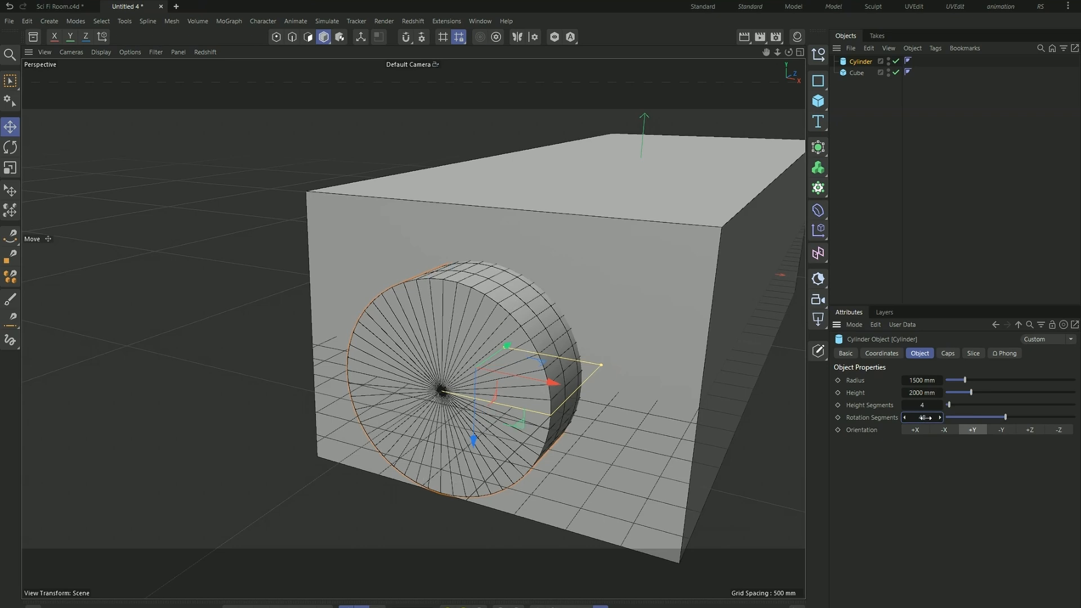
{"action": "scroll", "coordinate": [495, 283], "scroll_direction": "up", "scroll_amount": 2}
{"action": "scroll", "coordinate": [482, 295], "scroll_direction": "down", "scroll_amount": 4}
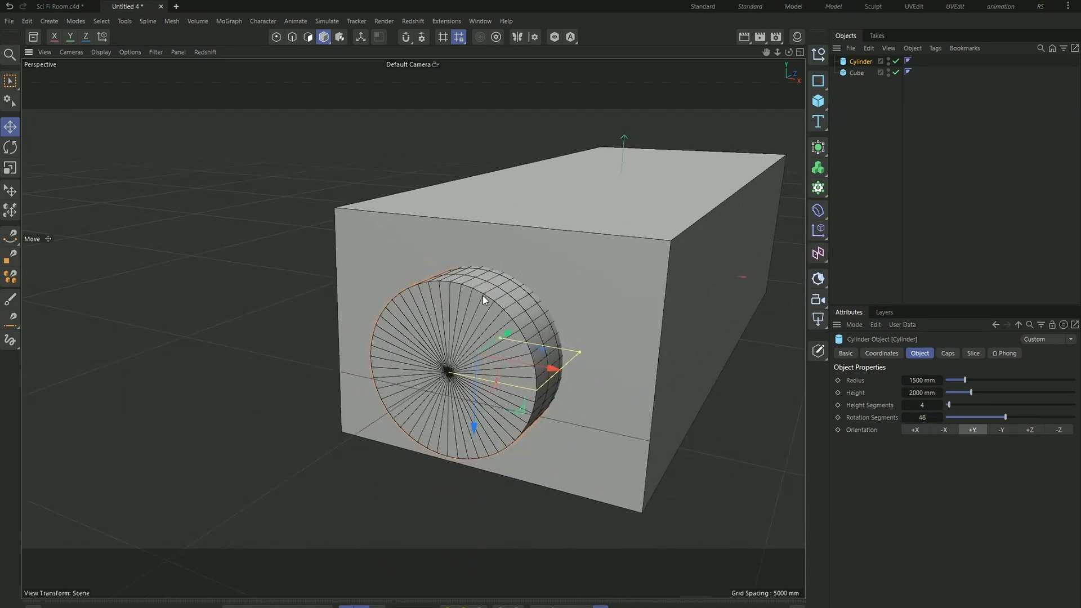
- Add a Boole generator to the scene
{"action": "left_click", "coordinate": [454, 493]}
{"action": "left_click_drag", "start_coordinate": [355, 397], "coordinate": [537, 288], "text": "alt"}
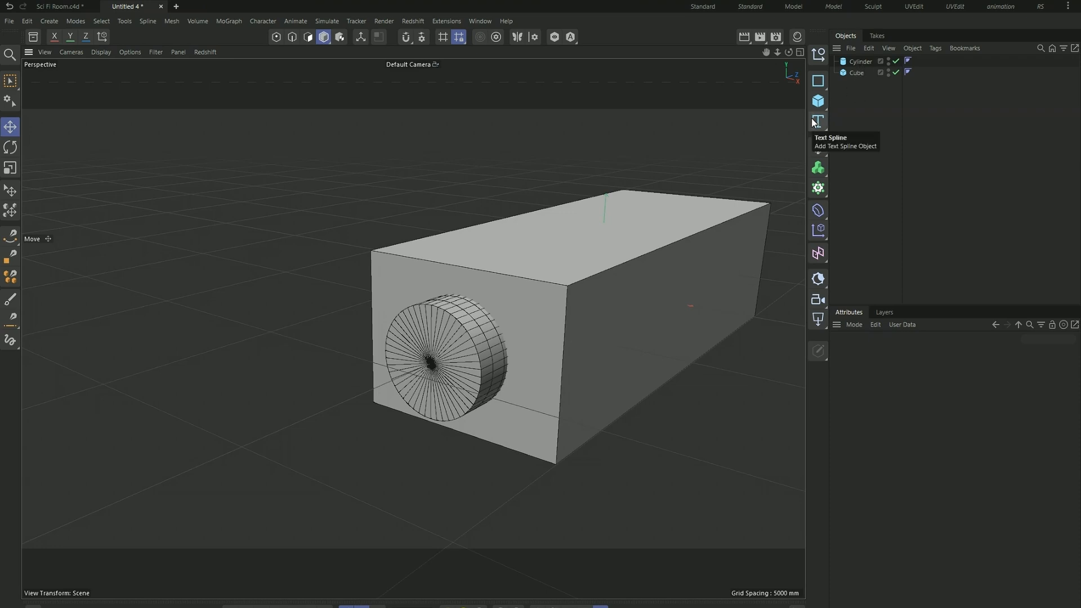
{"action": "key", "text": "shift+c"}
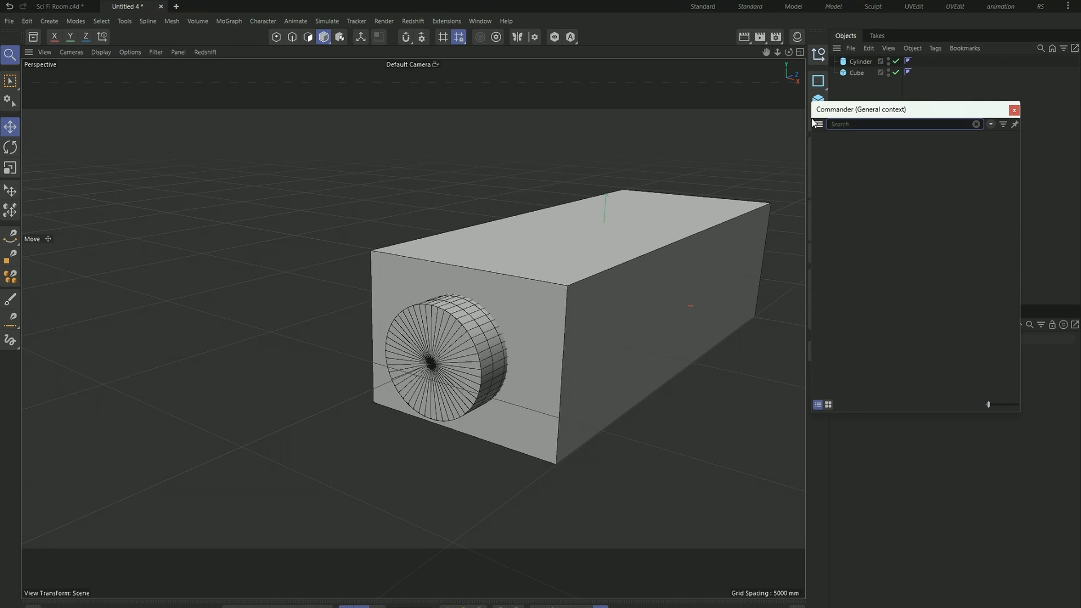
{"action": "type", "text": "boole"}
{"action": "left_click", "coordinate": [878, 143]}
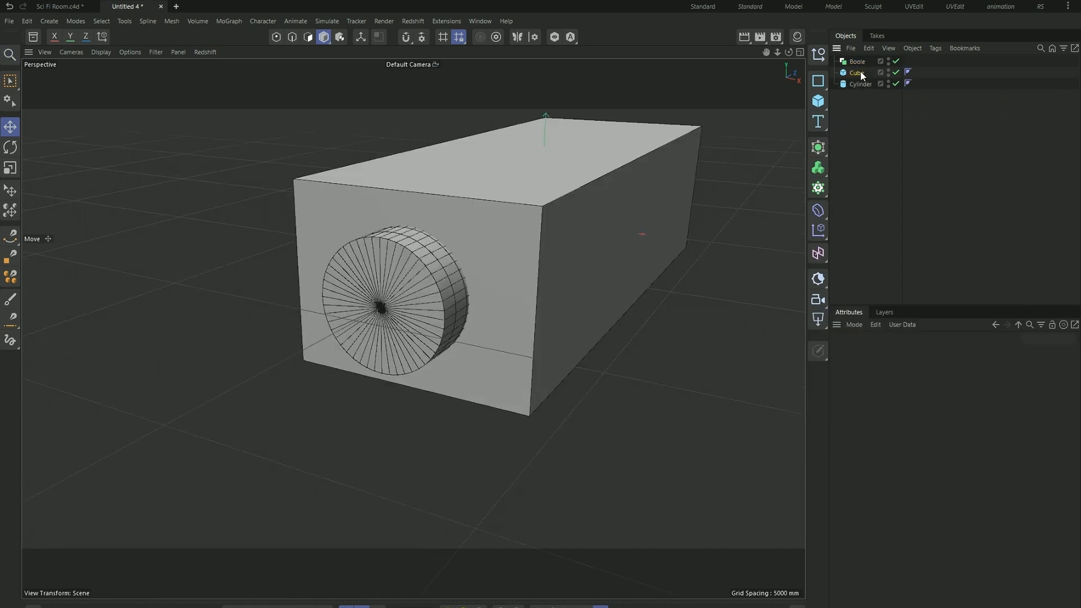
- Nest the cube and the cylinder inside the Boole generator, with the cube above the cylinder
{"action": "left_click", "coordinate": [856, 72]}
{"action": "left_click", "coordinate": [860, 85], "text": "shift"}
{"action": "left_click_drag", "start_coordinate": [860, 74], "coordinate": [861, 60]}
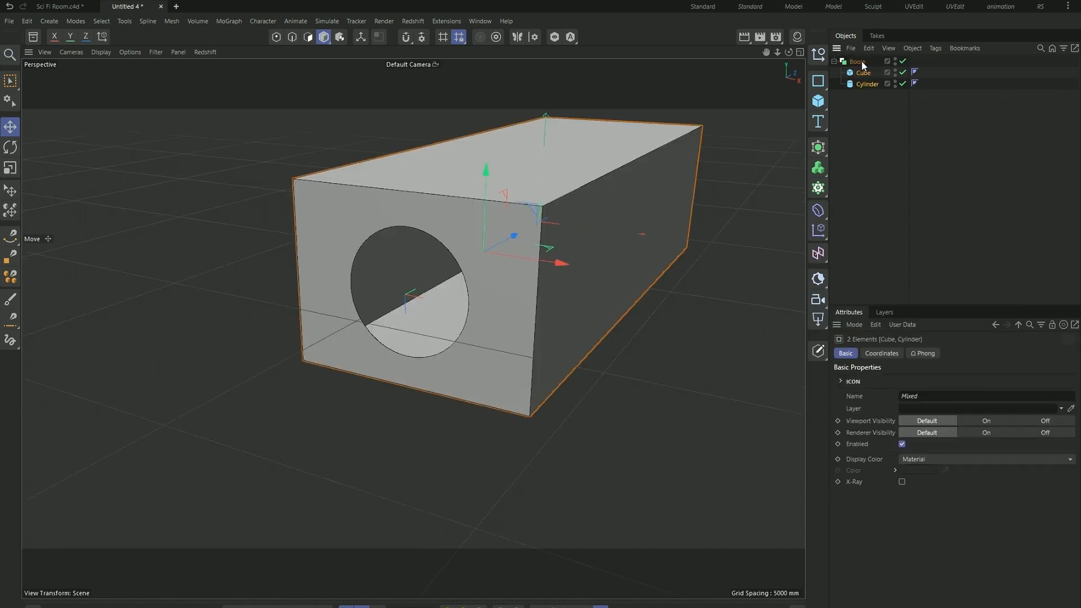
{"action": "left_click", "coordinate": [869, 125]}
- Set the Boole generator's Boolean type to A without B
{"action": "left_click", "coordinate": [860, 62]}
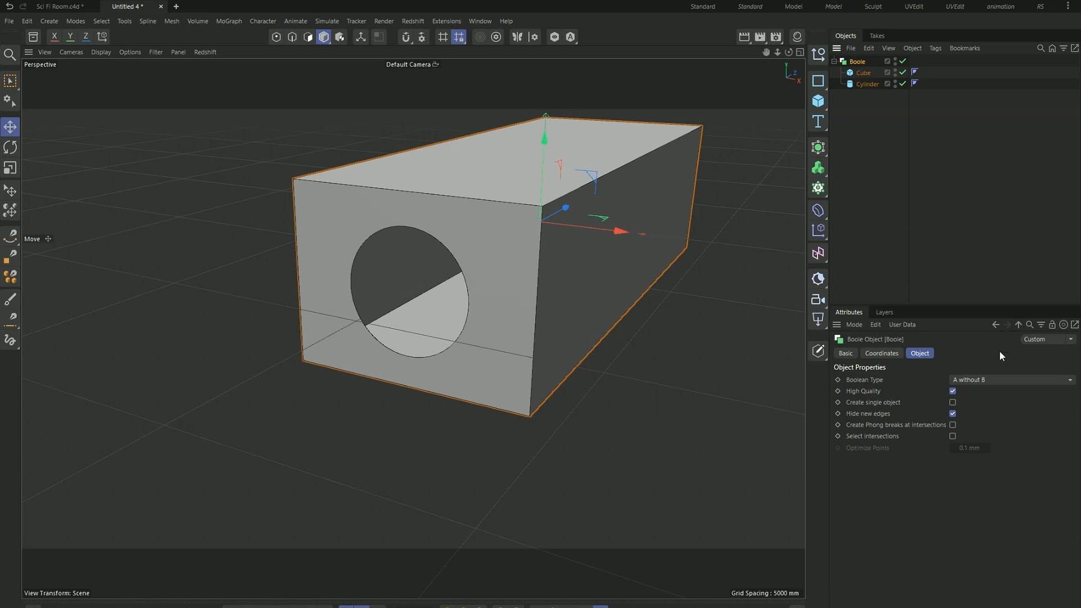
{"action": "left_click", "coordinate": [966, 379]}
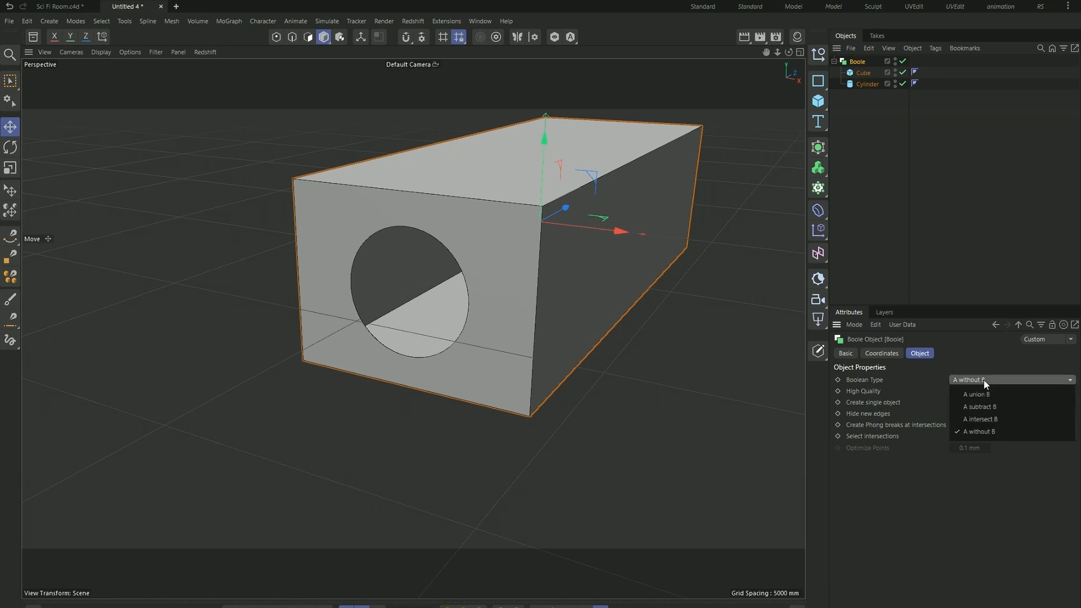
{"action": "left_click", "coordinate": [991, 432]}
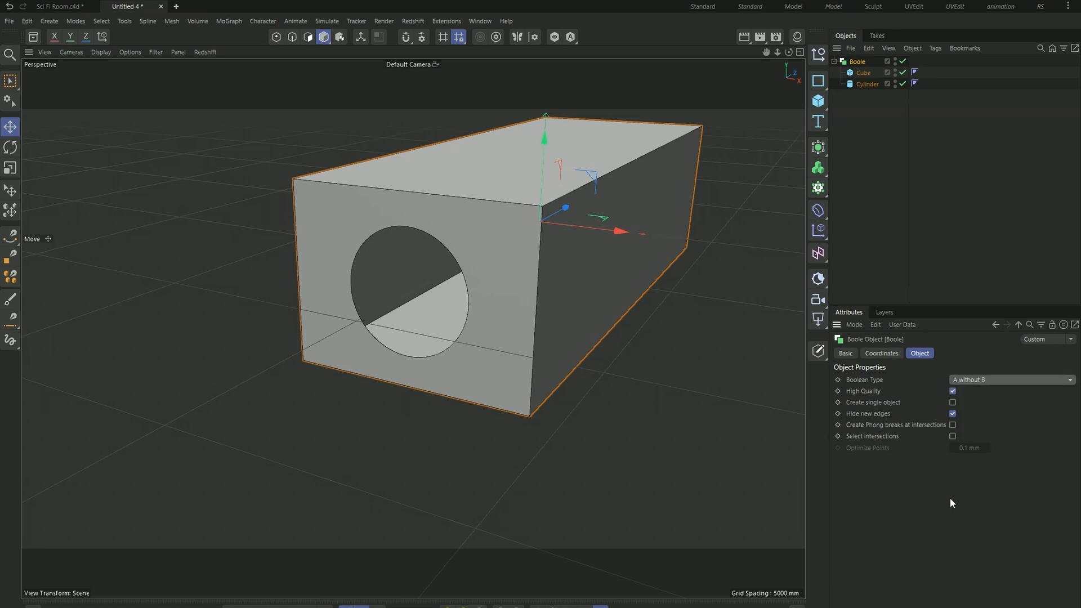
{"action": "left_click", "coordinate": [610, 425]}
- Add a Thicken generator and nest the Boole object inside it
{"action": "scroll", "coordinate": [611, 423], "scroll_direction": "down", "scroll_amount": 2}
{"action": "scroll", "coordinate": [397, 292], "scroll_direction": "up", "scroll_amount": 5}
{"action": "left_click_drag", "start_coordinate": [412, 310], "coordinate": [608, 240], "text": "alt"}
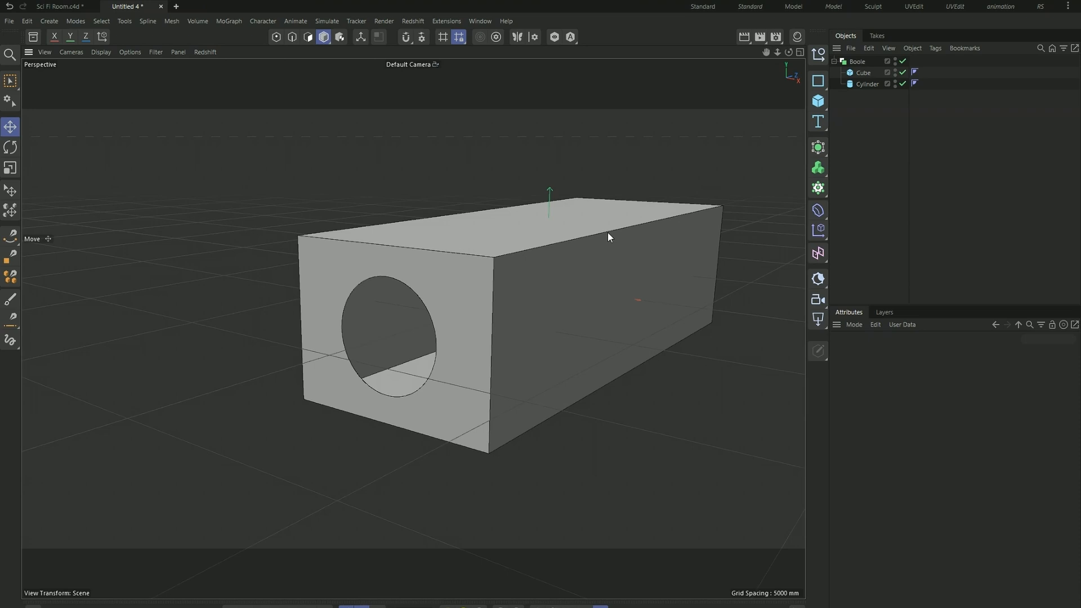
{"action": "key", "text": "shift+c"}
{"action": "type", "text": "thicke"}
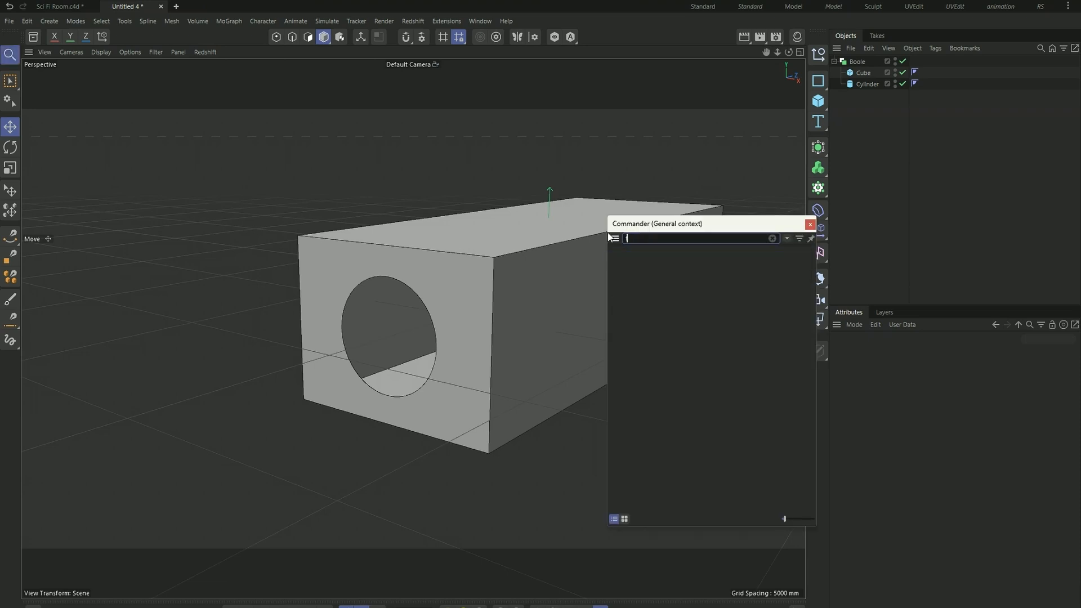
{"action": "type", "text": "r"}
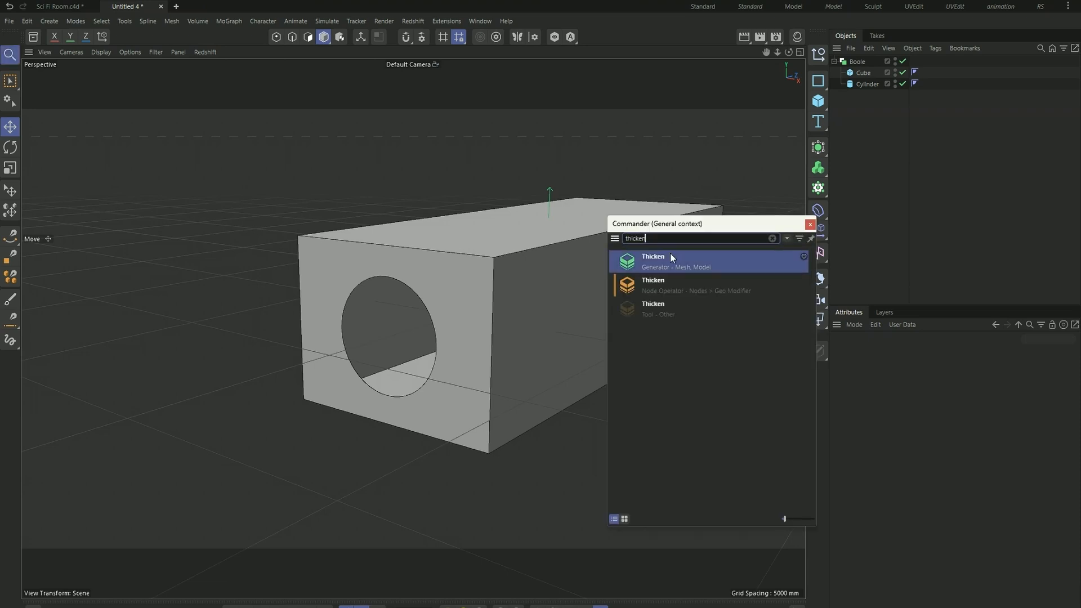
{"action": "left_click", "coordinate": [681, 258]}
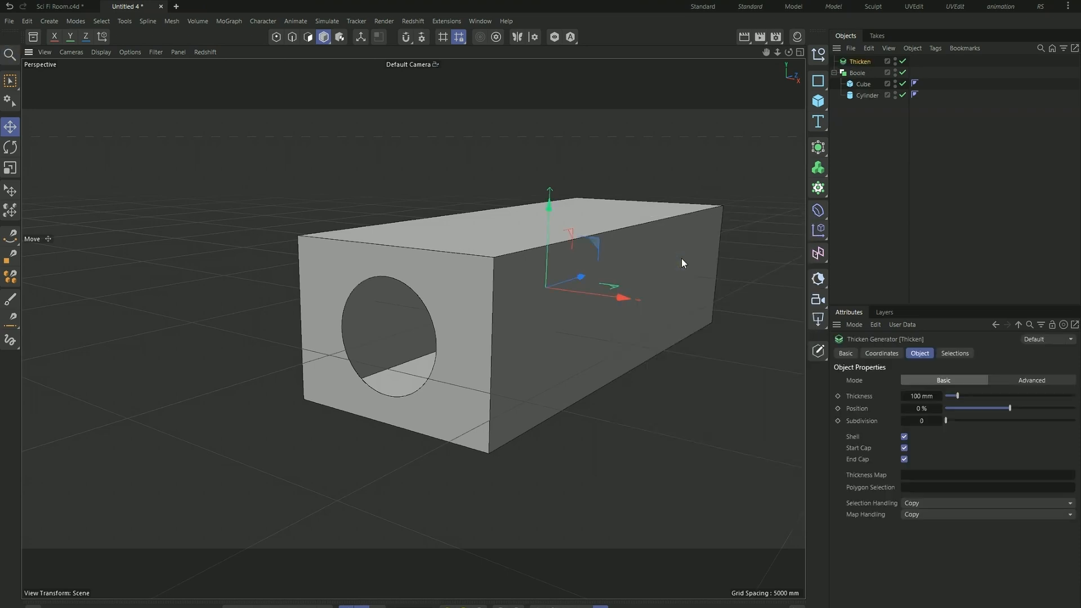
{"action": "left_click", "coordinate": [851, 74]}
{"action": "left_click_drag", "start_coordinate": [865, 60], "coordinate": [866, 60]}
{"action": "left_click", "coordinate": [872, 63]}
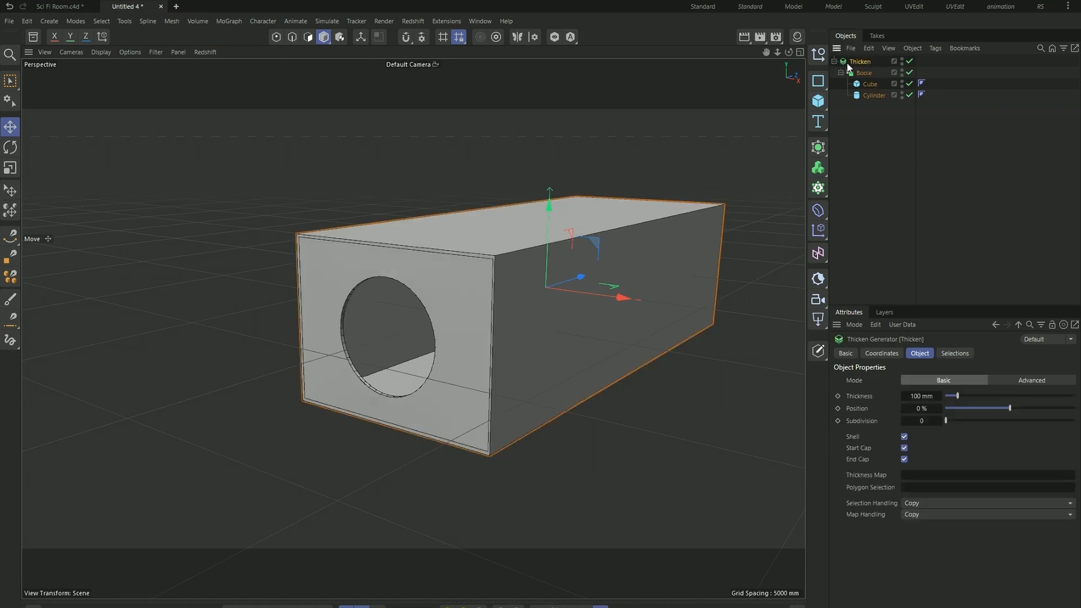
- Set the Thicken generator's thickness to 500 mm
{"action": "left_click", "coordinate": [927, 396]}
{"action": "type", "text": "500"}
{"action": "key", "text": "Return"}
{"action": "left_click", "coordinate": [620, 526]}
{"action": "scroll", "coordinate": [371, 352], "scroll_direction": "up", "scroll_amount": 10}
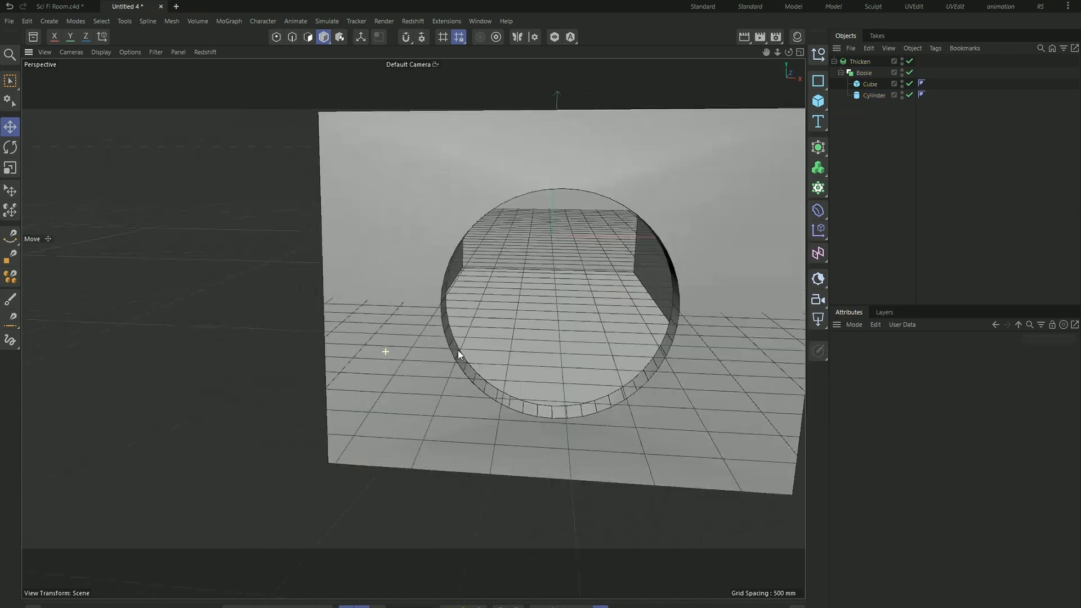
- Inspect the thickened walls and round window opening in the perspective and top views
{"action": "left_click_drag", "start_coordinate": [457, 349], "coordinate": [424, 358], "text": "alt"}
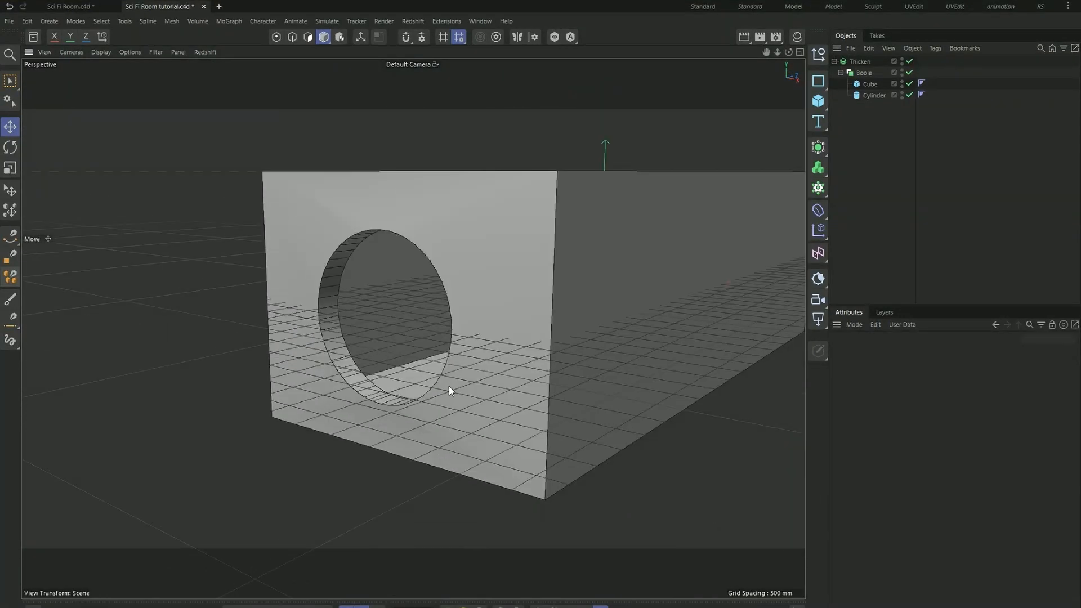
{"action": "left_click_drag", "start_coordinate": [466, 362], "coordinate": [416, 307], "text": "alt"}
{"action": "right_click_drag", "start_coordinate": [415, 308], "coordinate": [341, 361], "text": "alt"}
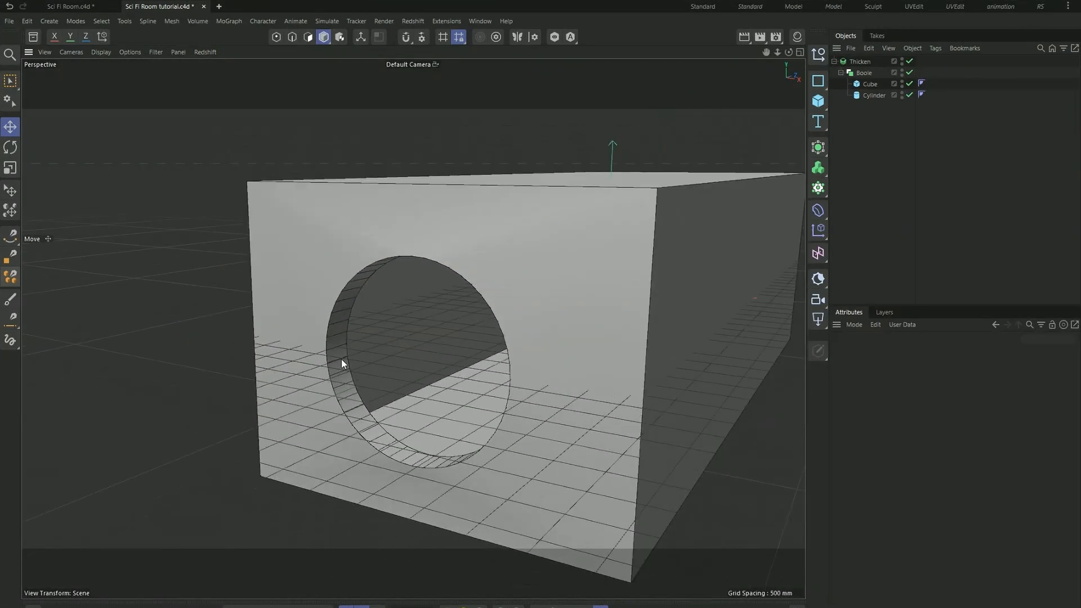
{"action": "middle_click", "coordinate": [190, 278]}
{"action": "scroll", "coordinate": [535, 260], "scroll_direction": "down", "scroll_amount": 8}
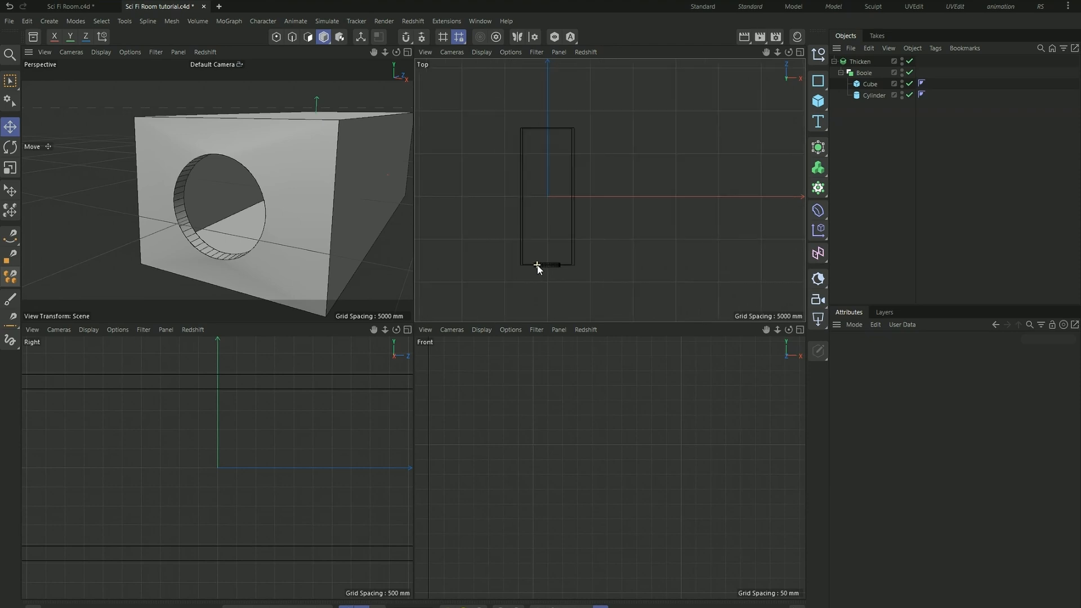
{"action": "middle_click", "coordinate": [467, 232]}
{"action": "middle_click", "coordinate": [337, 297]}
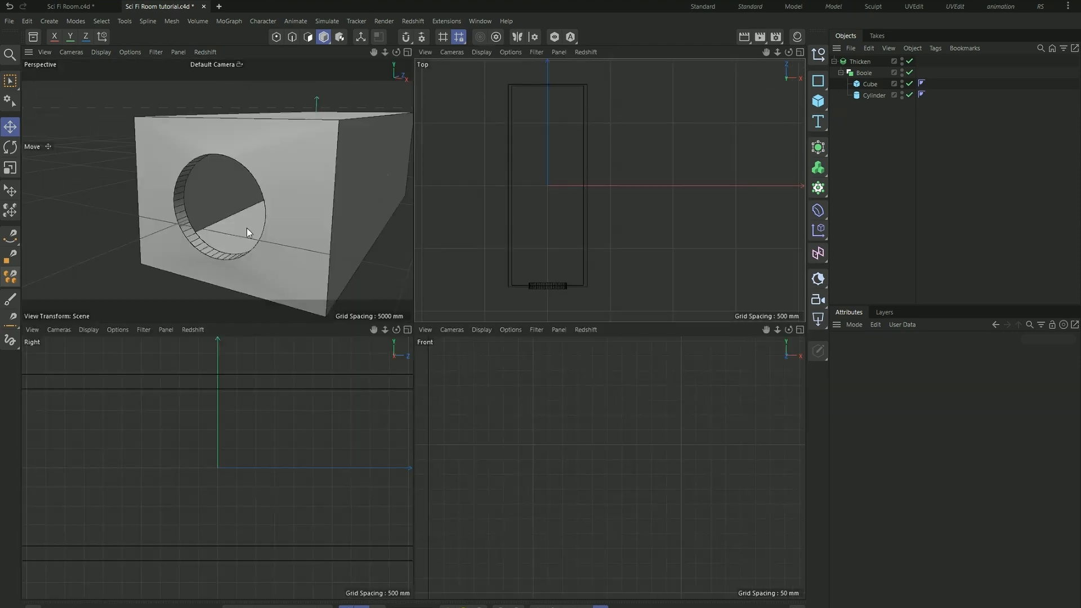
{"action": "left_click", "coordinate": [799, 53]}
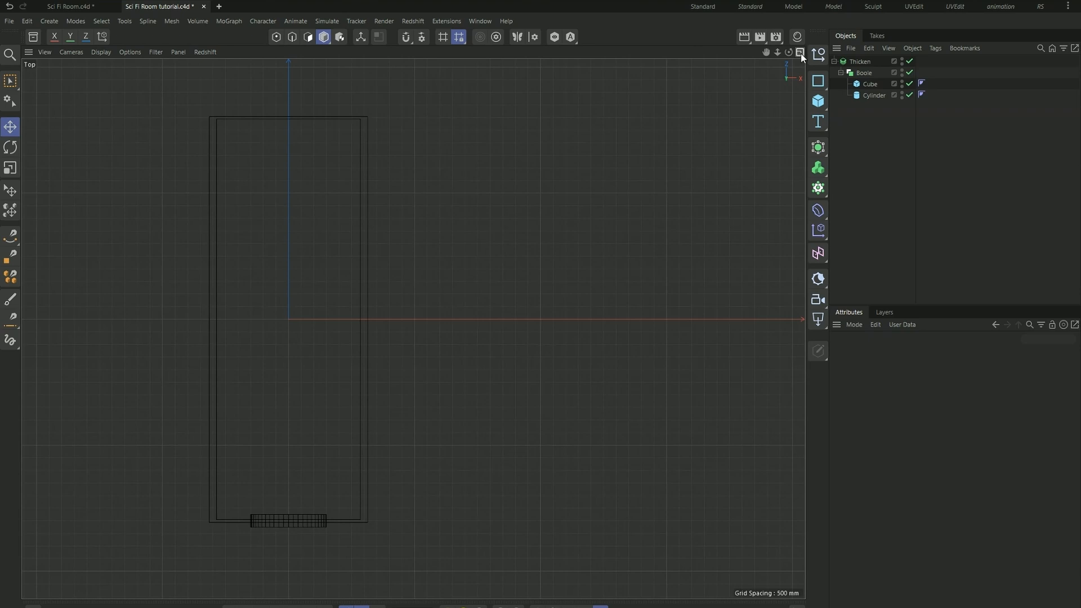
{"action": "left_click", "coordinate": [800, 52]}
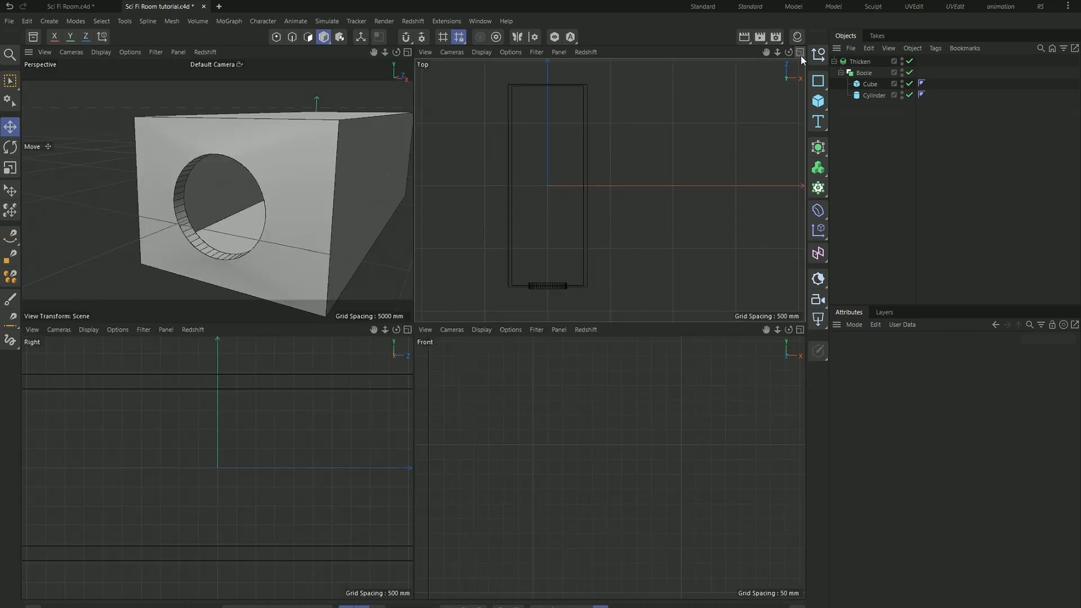
- Switch the Thicken generator's mode from Basic to Advanced, checking the window wall's corners in the top view
{"action": "left_click", "coordinate": [869, 63]}
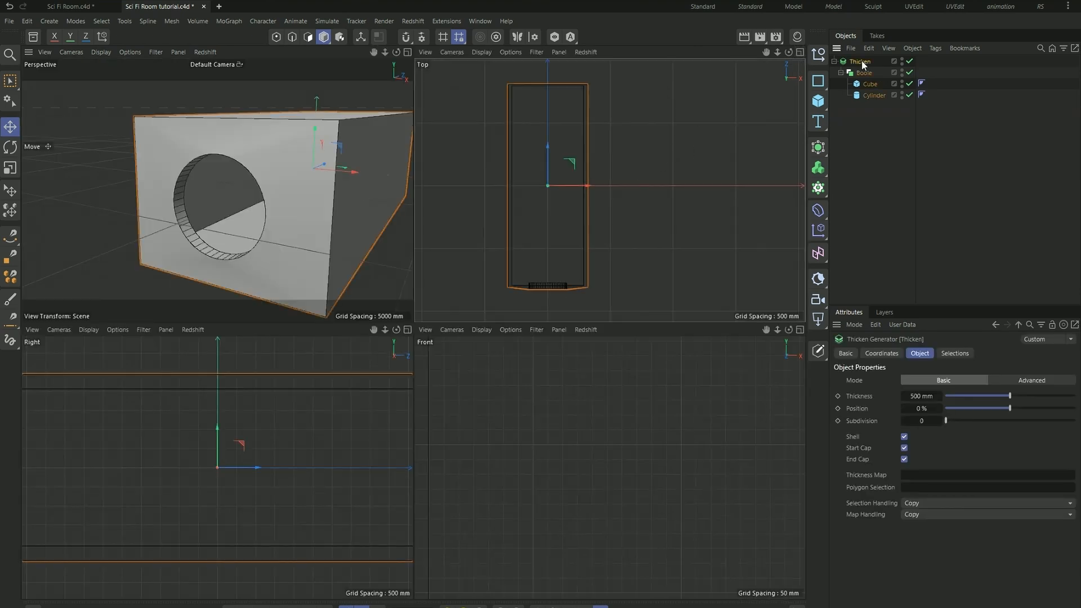
{"action": "scroll", "coordinate": [515, 301], "scroll_direction": "up", "scroll_amount": 3}
{"action": "scroll", "coordinate": [515, 304], "scroll_direction": "up", "scroll_amount": 2}
{"action": "left_click_drag", "start_coordinate": [339, 261], "coordinate": [268, 184], "text": "alt"}
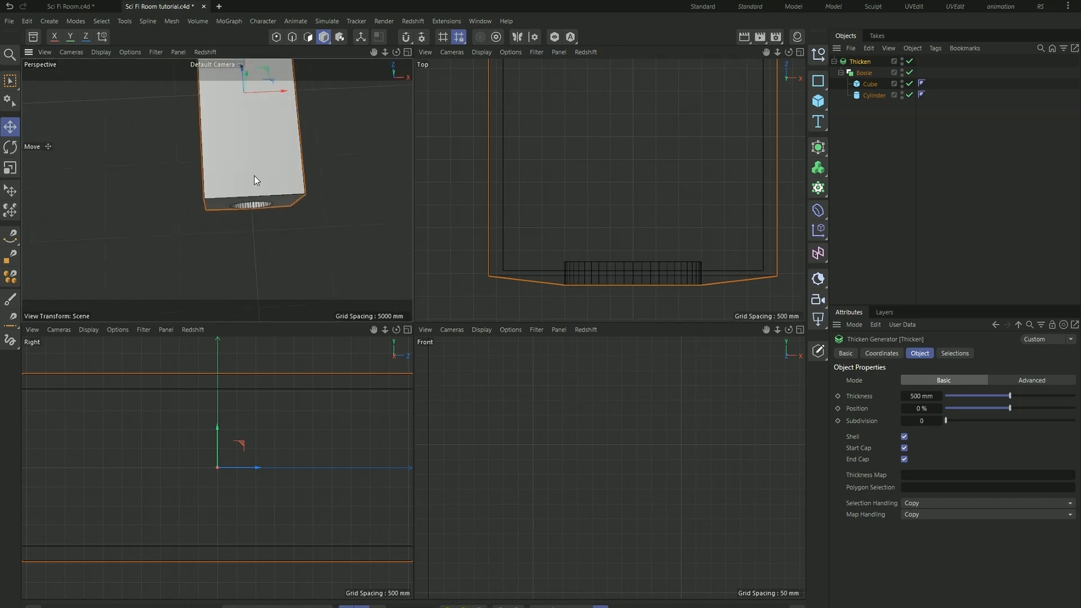
{"action": "scroll", "coordinate": [268, 184], "scroll_direction": "up", "scroll_amount": 2}
{"action": "scroll", "coordinate": [591, 253], "scroll_direction": "down", "scroll_amount": 5}
{"action": "scroll", "coordinate": [593, 259], "scroll_direction": "up", "scroll_amount": 3}
{"action": "scroll", "coordinate": [633, 245], "scroll_direction": "up", "scroll_amount": 1}
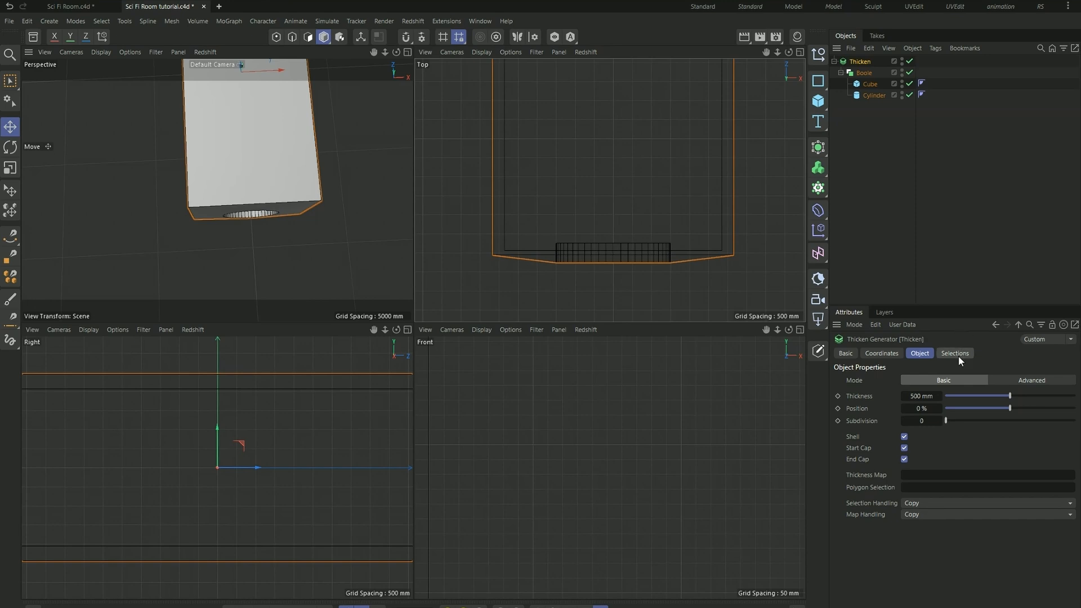
{"action": "left_click", "coordinate": [1034, 381]}
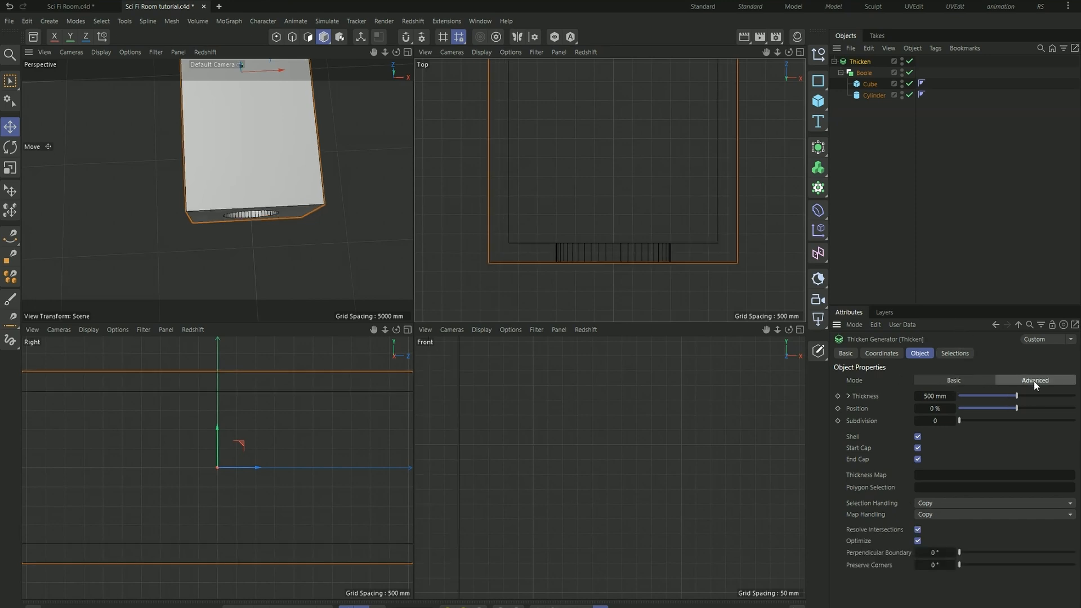
{"action": "left_click", "coordinate": [963, 378]}
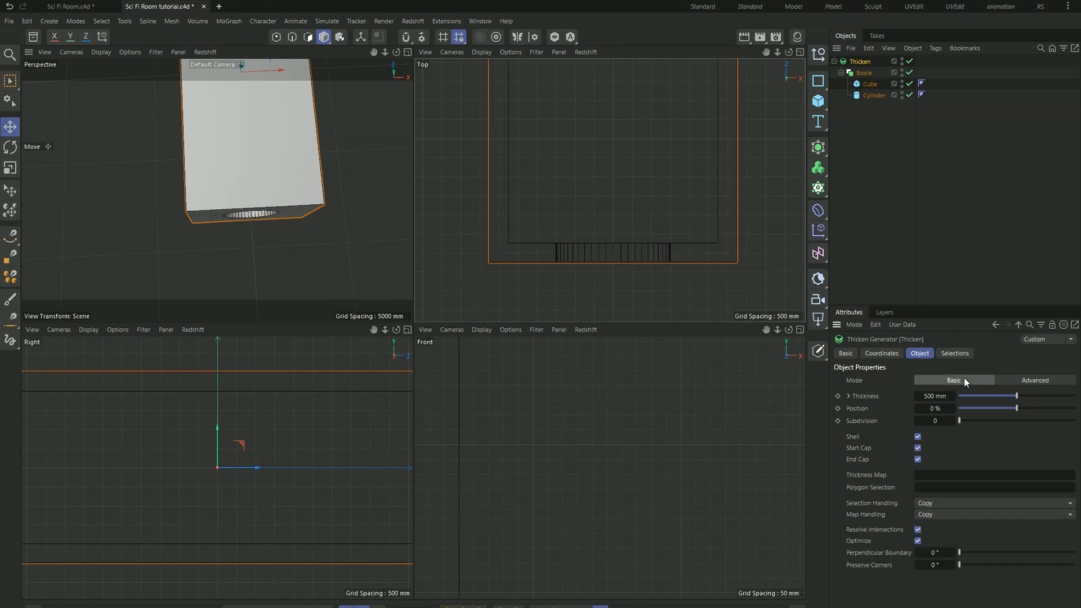
{"action": "left_click", "coordinate": [1022, 380]}
- Examine the window wall's corners and opening, and consult the reference scene Sci Fi Room.c4d before returning to Sci Fi Room tutorial.c4d
{"action": "scroll", "coordinate": [555, 259], "scroll_direction": "up", "scroll_amount": 6}
{"action": "scroll", "coordinate": [647, 277], "scroll_direction": "down", "scroll_amount": 6}
{"action": "scroll", "coordinate": [232, 212], "scroll_direction": "up", "scroll_amount": 5}
{"action": "left_click_drag", "start_coordinate": [230, 213], "coordinate": [211, 172], "text": "alt"}
{"action": "left_click", "coordinate": [127, 189]}
{"action": "scroll", "coordinate": [197, 183], "scroll_direction": "down", "scroll_amount": 5}
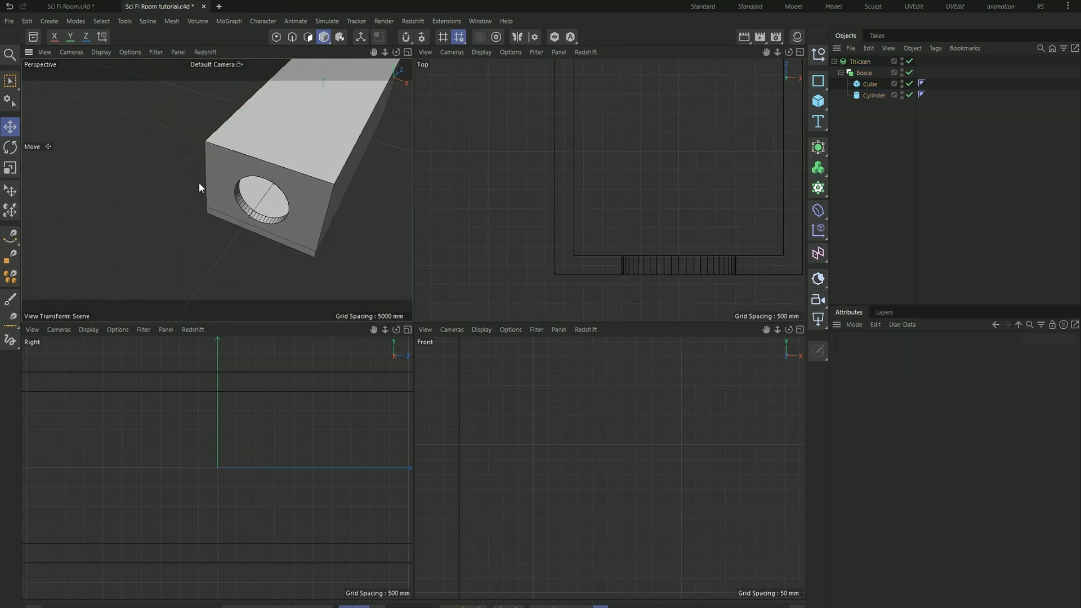
{"action": "scroll", "coordinate": [213, 202], "scroll_direction": "up", "scroll_amount": 6}
{"action": "left_click", "coordinate": [71, 7]}
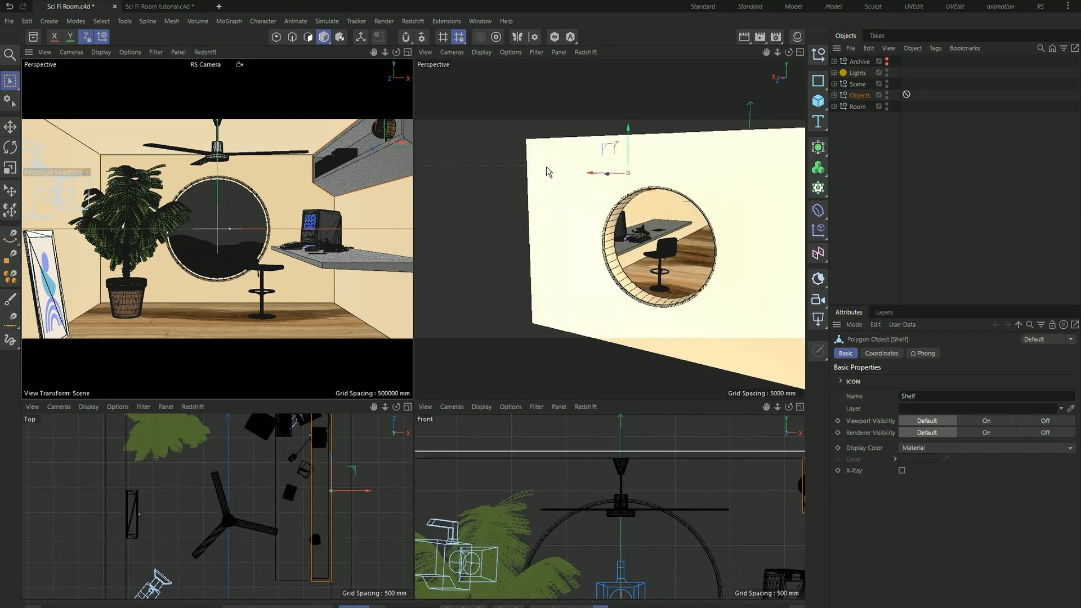
{"action": "left_click", "coordinate": [160, 7]}
{"action": "scroll", "coordinate": [569, 193], "scroll_direction": "up", "scroll_amount": 2}
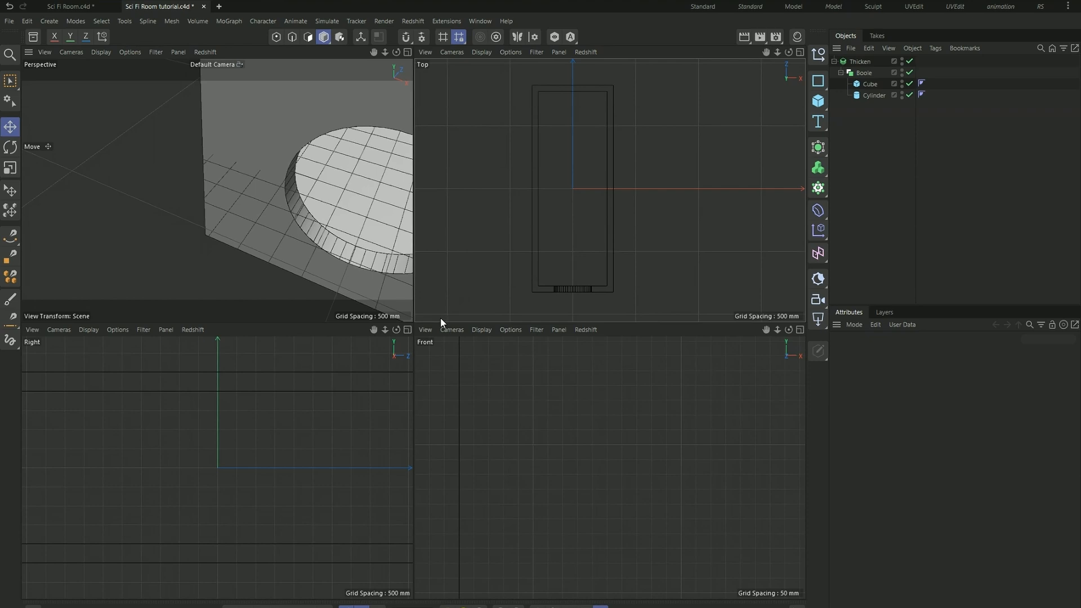
- Enlarge the perspective and top viewports, add a 2000 mm cube and move it against the negative-X side wall near the window
{"action": "left_click_drag", "start_coordinate": [445, 322], "coordinate": [441, 369]}
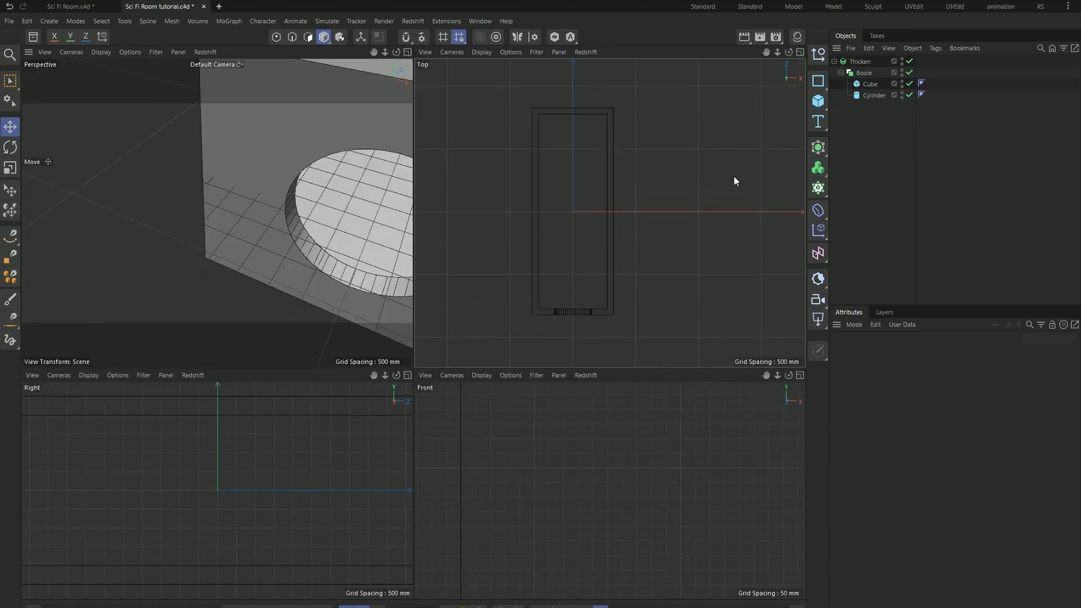
{"action": "left_click", "coordinate": [818, 101]}
{"action": "scroll", "coordinate": [532, 284], "scroll_direction": "up", "scroll_amount": 3}
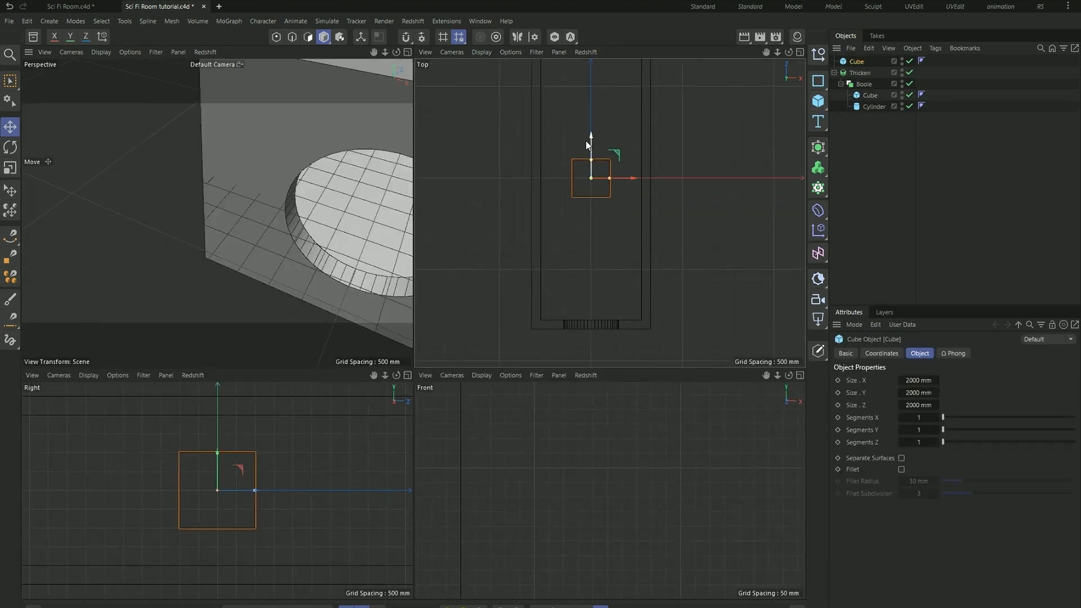
{"action": "left_click_drag", "start_coordinate": [590, 141], "coordinate": [590, 262]}
{"action": "scroll", "coordinate": [564, 296], "scroll_direction": "up", "scroll_amount": 3}
{"action": "left_click_drag", "start_coordinate": [698, 261], "coordinate": [585, 261]}
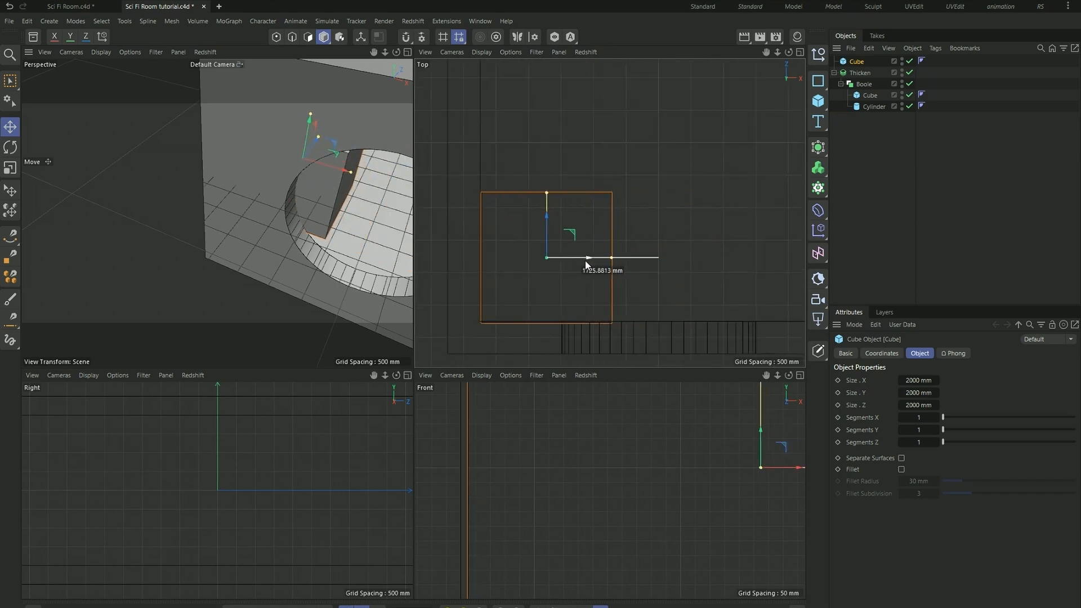
{"action": "left_click_drag", "start_coordinate": [545, 217], "coordinate": [549, 120]}
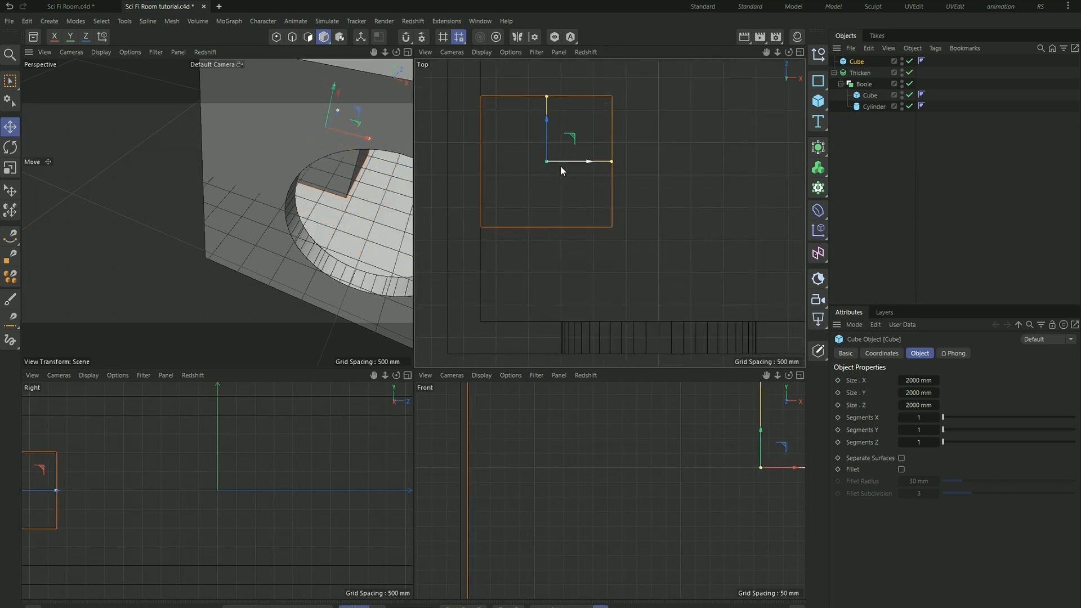
- Lengthen the new cube along Z to about 4880 mm, with one end against the window wall
{"action": "scroll", "coordinate": [564, 144], "scroll_direction": "down", "scroll_amount": 3}
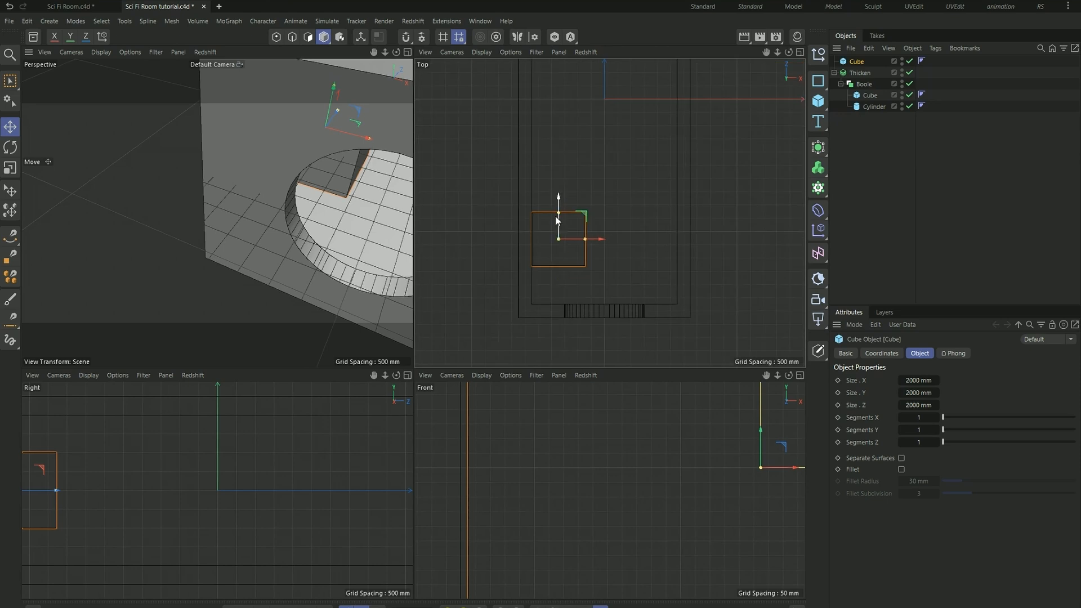
{"action": "left_click_drag", "start_coordinate": [560, 209], "coordinate": [566, 156]}
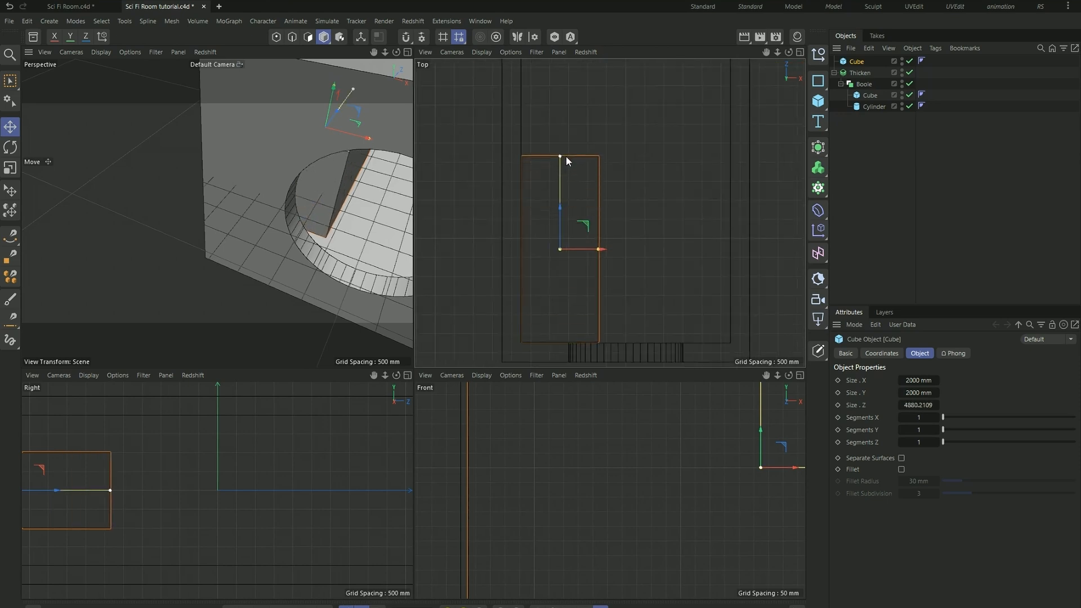
{"action": "scroll", "coordinate": [566, 156], "scroll_direction": "up", "scroll_amount": 3}
{"action": "scroll", "coordinate": [554, 160], "scroll_direction": "down", "scroll_amount": 5}
{"action": "scroll", "coordinate": [556, 223], "scroll_direction": "up", "scroll_amount": 5}
- Narrow the new cube along X to about 1121 mm and shift it flush against the side wall beside the window
{"action": "middle_click_drag", "start_coordinate": [556, 225], "coordinate": [592, 229], "text": "alt"}
{"action": "scroll", "coordinate": [664, 222], "scroll_direction": "down", "scroll_amount": 3}
{"action": "left_click_drag", "start_coordinate": [621, 201], "coordinate": [607, 202]}
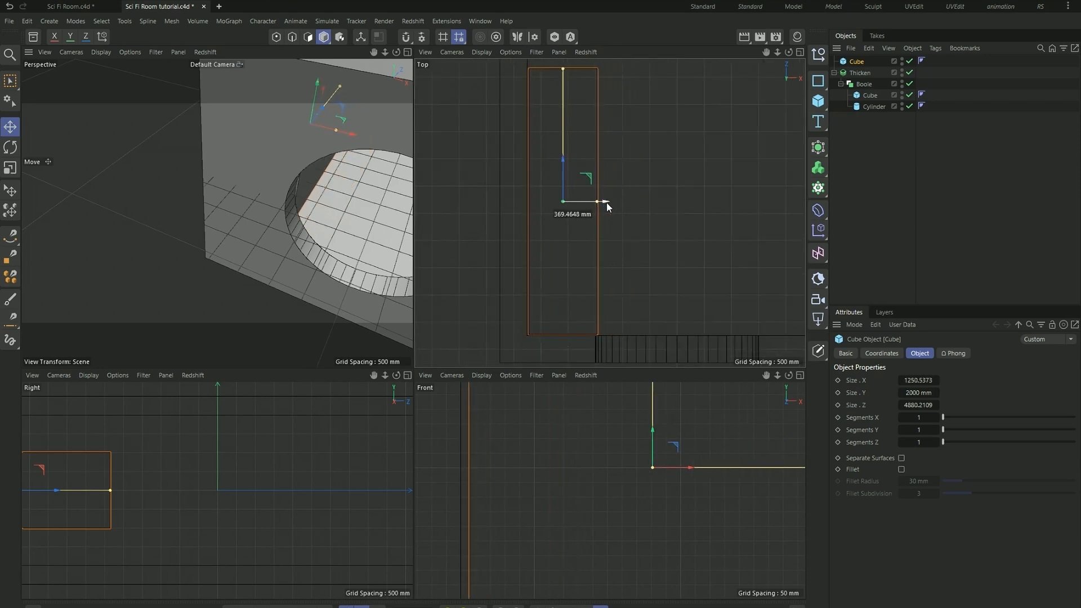
{"action": "left_click_drag", "start_coordinate": [595, 203], "coordinate": [591, 204]}
{"action": "scroll", "coordinate": [552, 282], "scroll_direction": "up", "scroll_amount": 2}
{"action": "left_click_drag", "start_coordinate": [617, 163], "coordinate": [605, 161]}
{"action": "left_click_drag", "start_coordinate": [570, 126], "coordinate": [569, 127]}
{"action": "scroll", "coordinate": [562, 411], "scroll_direction": "down", "scroll_amount": 5}
{"action": "scroll", "coordinate": [571, 459], "scroll_direction": "up", "scroll_amount": 2}
- Flatten the long cube into a slab about 124 mm high using the front view
{"action": "left_click_drag", "start_coordinate": [573, 449], "coordinate": [574, 511]}
{"action": "scroll", "coordinate": [539, 476], "scroll_direction": "up", "scroll_amount": 3}
{"action": "scroll", "coordinate": [532, 436], "scroll_direction": "up", "scroll_amount": 1}
{"action": "left_click_drag", "start_coordinate": [562, 444], "coordinate": [599, 462]}
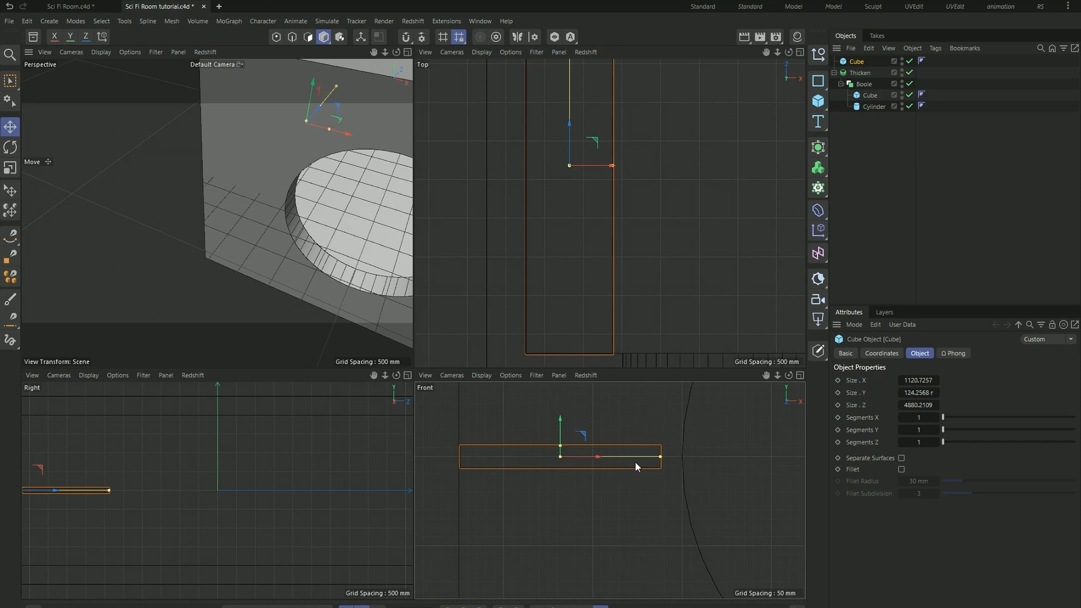
- Set the slab's size to 1200 mm in X, 120 mm in Y and 5000 mm in Z
{"action": "double_click", "coordinate": [918, 392]}
{"action": "type", "text": "120"}
{"action": "key", "text": "Return"}
{"action": "double_click", "coordinate": [923, 379]}
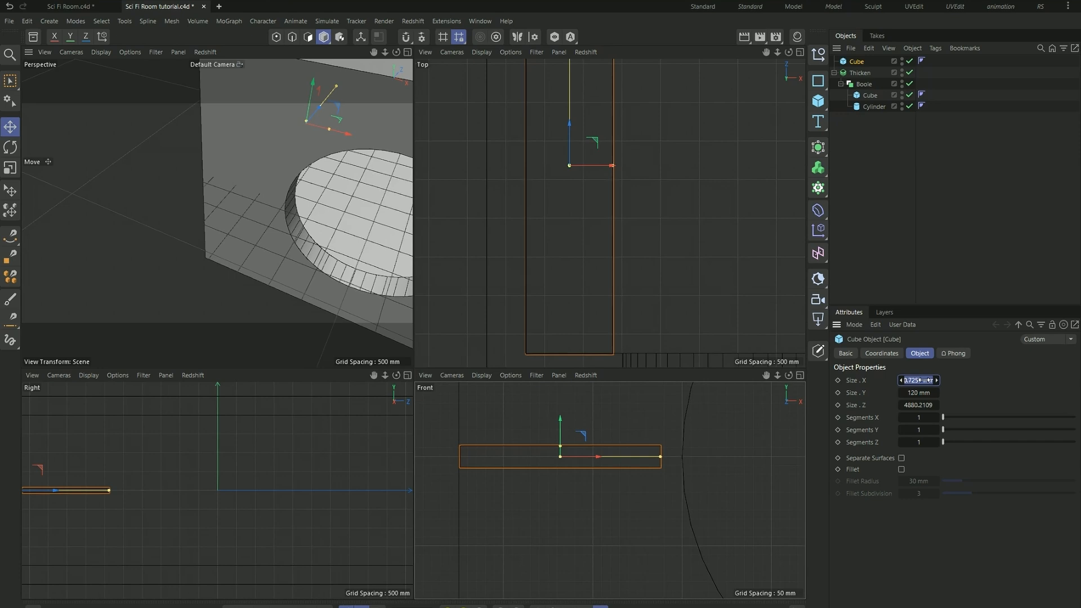
{"action": "type", "text": "1200"}
{"action": "key", "text": "Return"}
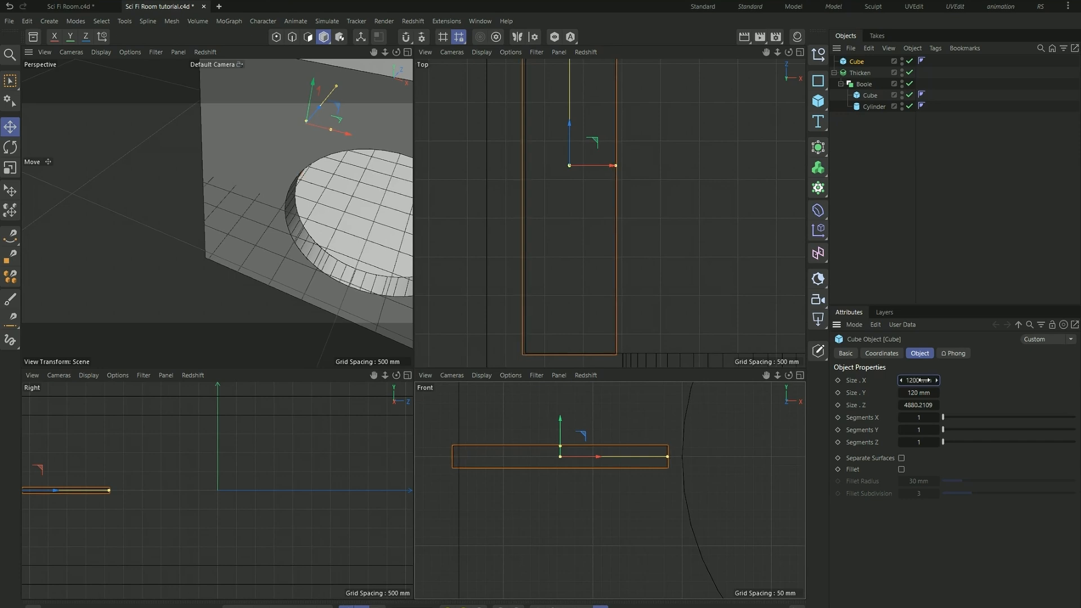
{"action": "double_click", "coordinate": [918, 405]}
{"action": "type", "text": "5000"}
{"action": "key", "text": "Return"}
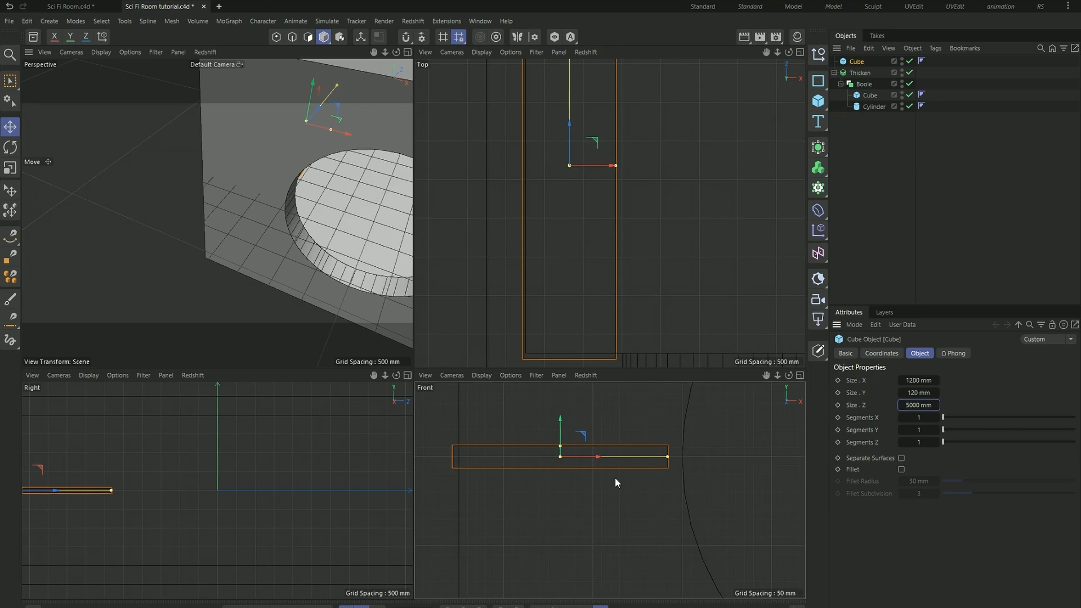
- Shift the resized slab flush against the side wall and the window wall, and deselect it
{"action": "left_click_drag", "start_coordinate": [600, 454], "coordinate": [605, 453]}
{"action": "left_click_drag", "start_coordinate": [573, 125], "coordinate": [573, 119]}
{"action": "left_click", "coordinate": [199, 218]}
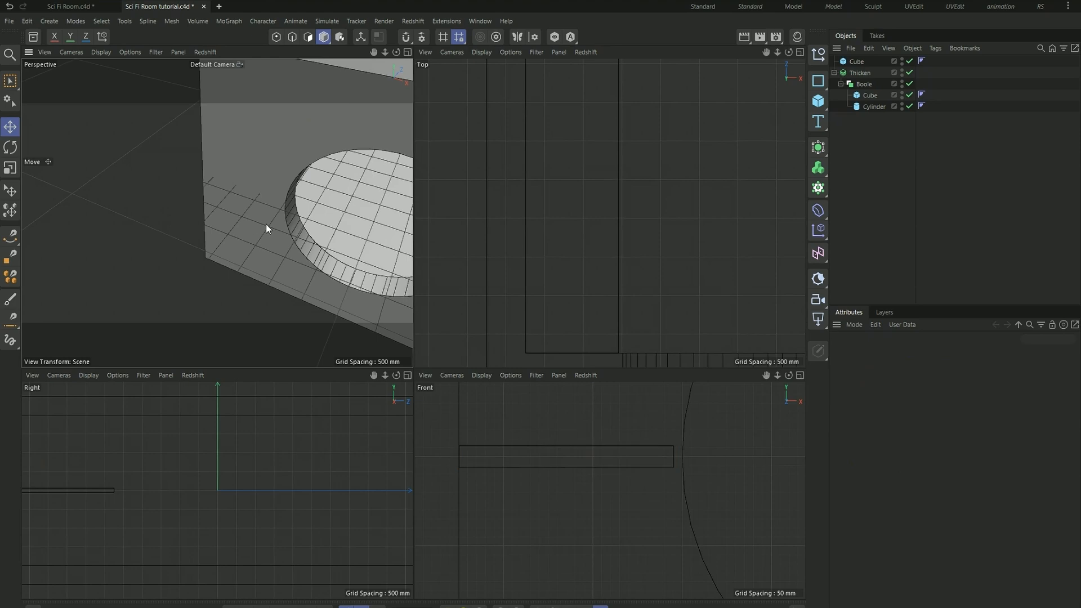
- View the slab from inside the room and examine the desk's shape in the finished Sci Fi Room.c4d scene
{"action": "right_click_drag", "start_coordinate": [264, 220], "coordinate": [293, 205], "text": "alt"}
{"action": "left_click_drag", "start_coordinate": [294, 205], "coordinate": [271, 148], "text": "alt"}
{"action": "right_click_drag", "start_coordinate": [332, 147], "coordinate": [381, 147], "text": "alt"}
{"action": "left_click_drag", "start_coordinate": [282, 162], "coordinate": [85, 166], "text": "alt"}
{"action": "right_click_drag", "start_coordinate": [253, 163], "coordinate": [224, 168], "text": "alt"}
{"action": "left_click_drag", "start_coordinate": [224, 168], "coordinate": [50, 158], "text": "alt"}
{"action": "left_click", "coordinate": [70, 7]}
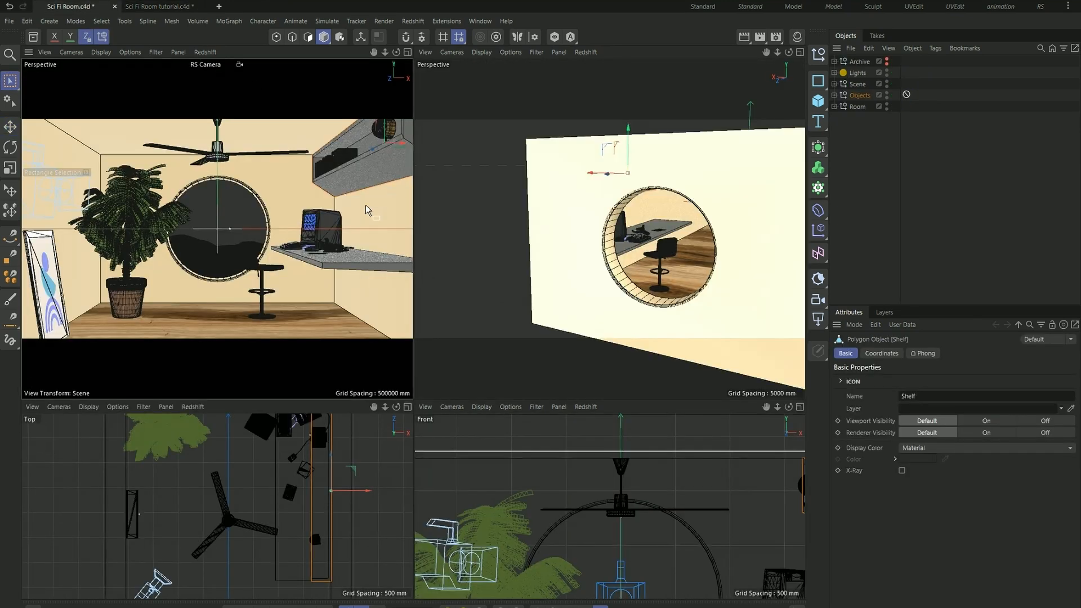
{"action": "scroll", "coordinate": [364, 258], "scroll_direction": "up", "scroll_amount": 4}
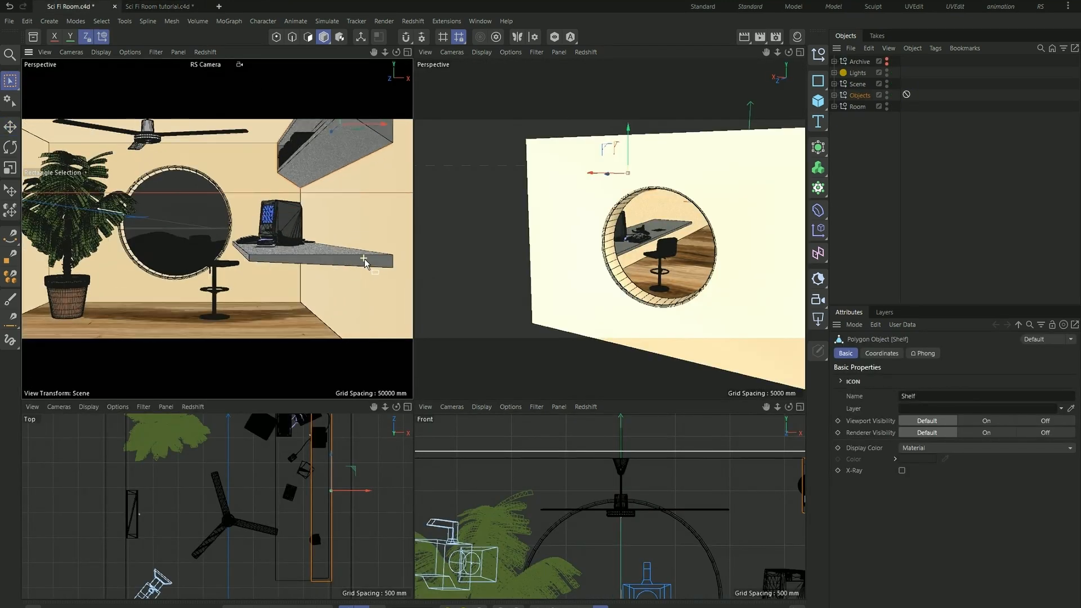
{"action": "scroll", "coordinate": [363, 258], "scroll_direction": "up", "scroll_amount": 2}
{"action": "scroll", "coordinate": [298, 261], "scroll_direction": "up", "scroll_amount": 1}
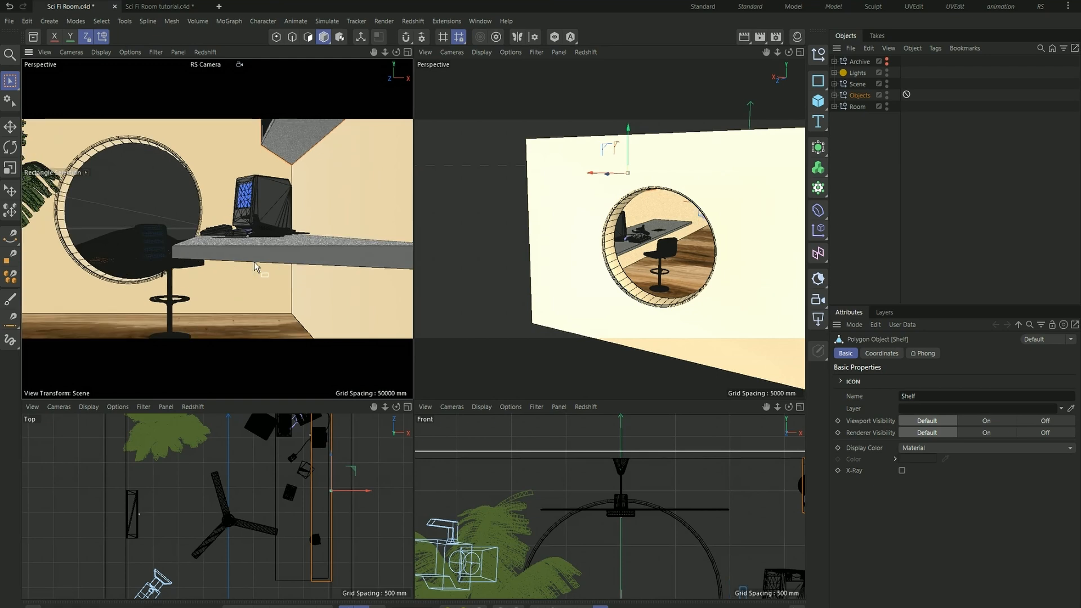
{"action": "scroll", "coordinate": [359, 266], "scroll_direction": "down", "scroll_amount": 2}
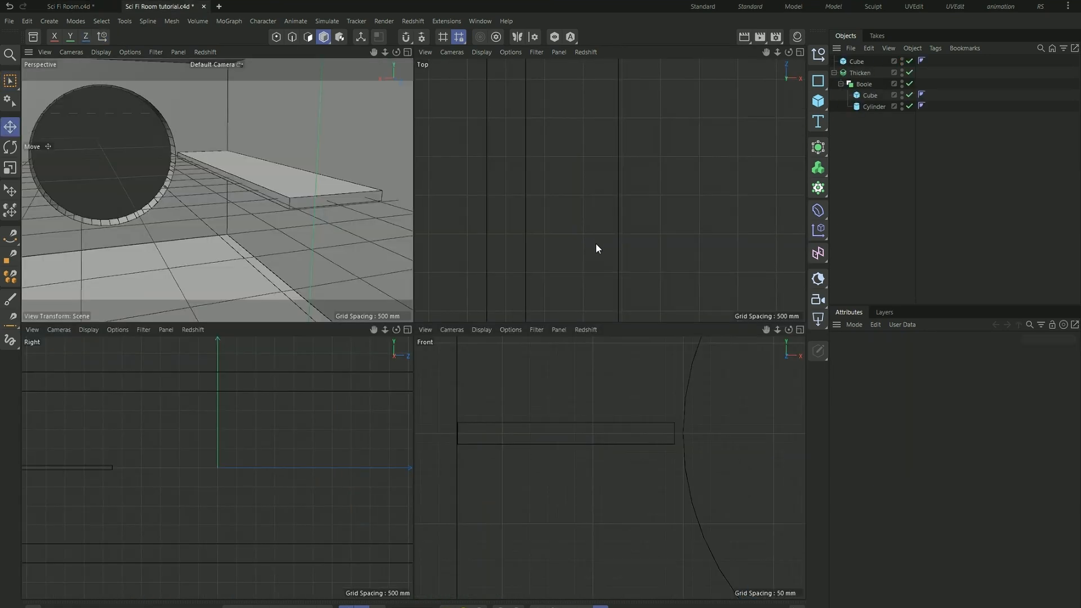
- Maximize the perspective view and convert the slab into an editable polygon object
{"action": "middle_click", "coordinate": [307, 244]}
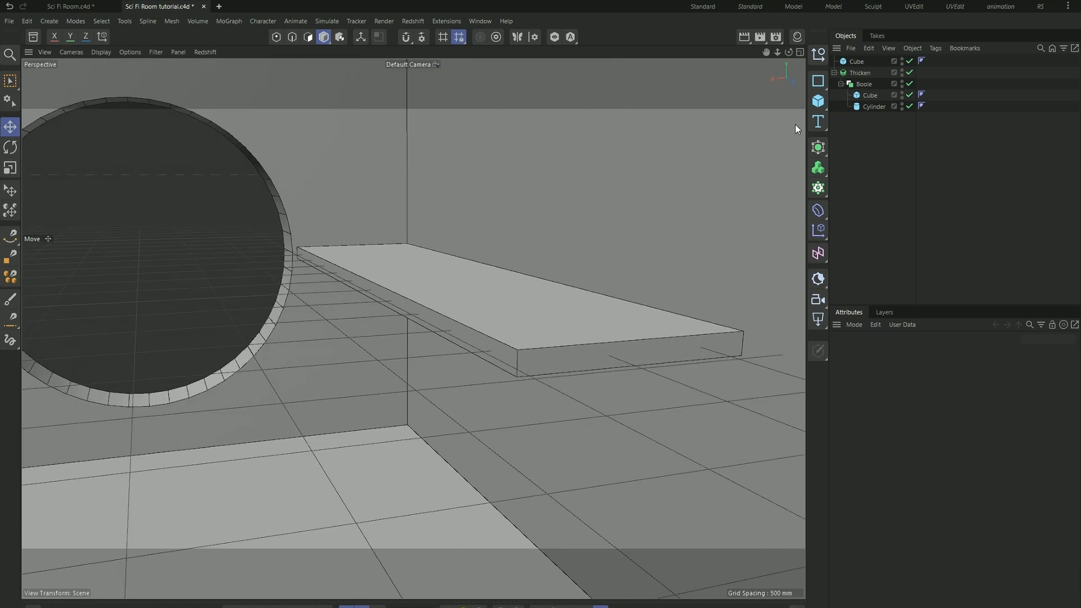
{"action": "left_click", "coordinate": [856, 62]}
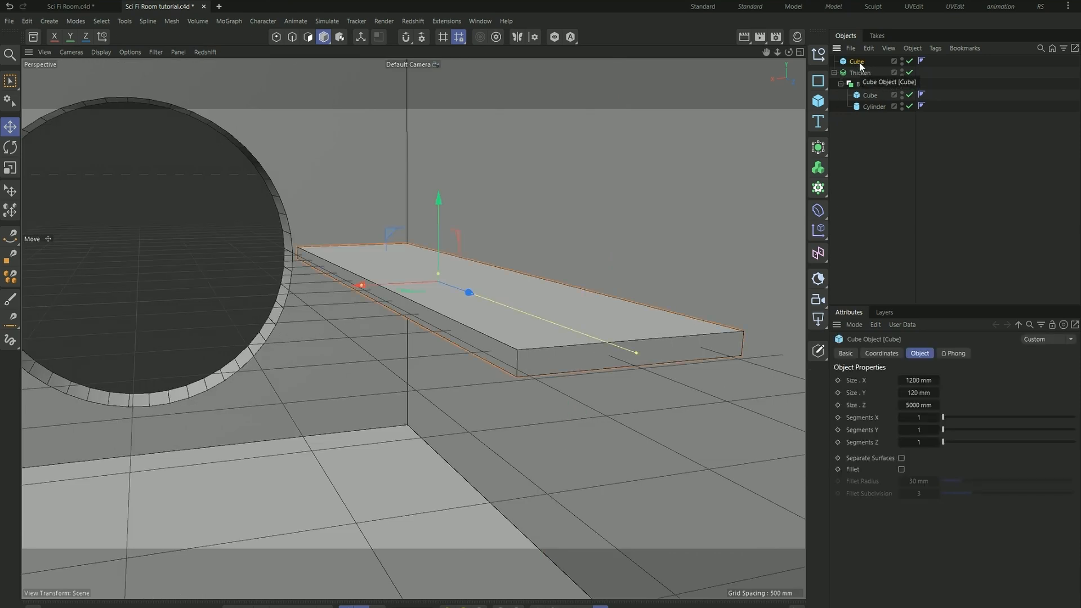
{"action": "key", "text": "c"}
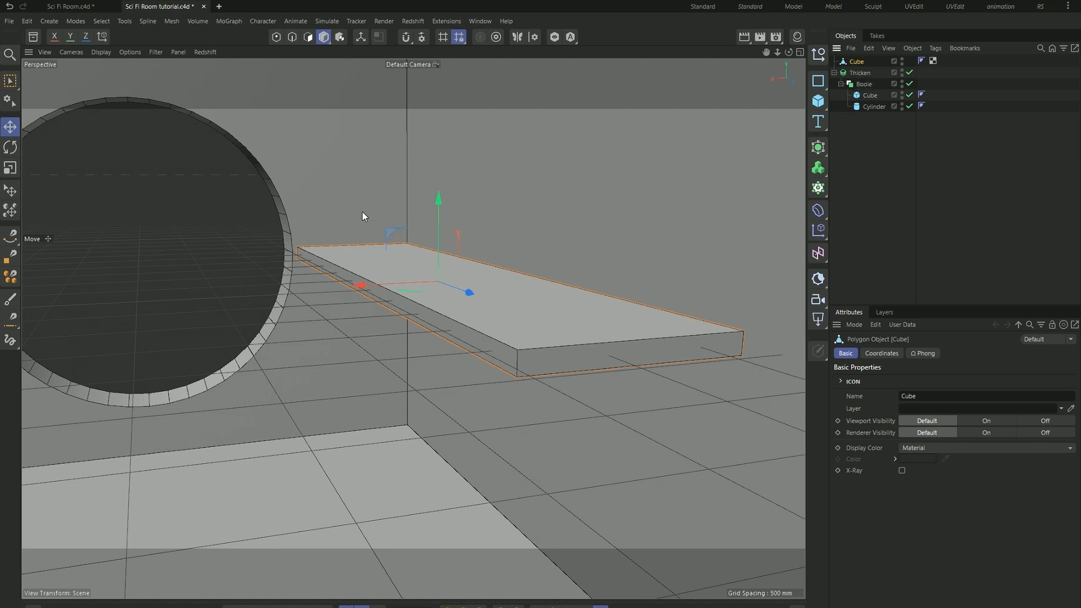
{"action": "scroll", "coordinate": [363, 211], "scroll_direction": "down", "scroll_amount": 1}
{"action": "scroll", "coordinate": [485, 304], "scroll_direction": "up", "scroll_amount": 1}
{"action": "left_click_drag", "start_coordinate": [480, 312], "coordinate": [452, 286], "text": "alt"}
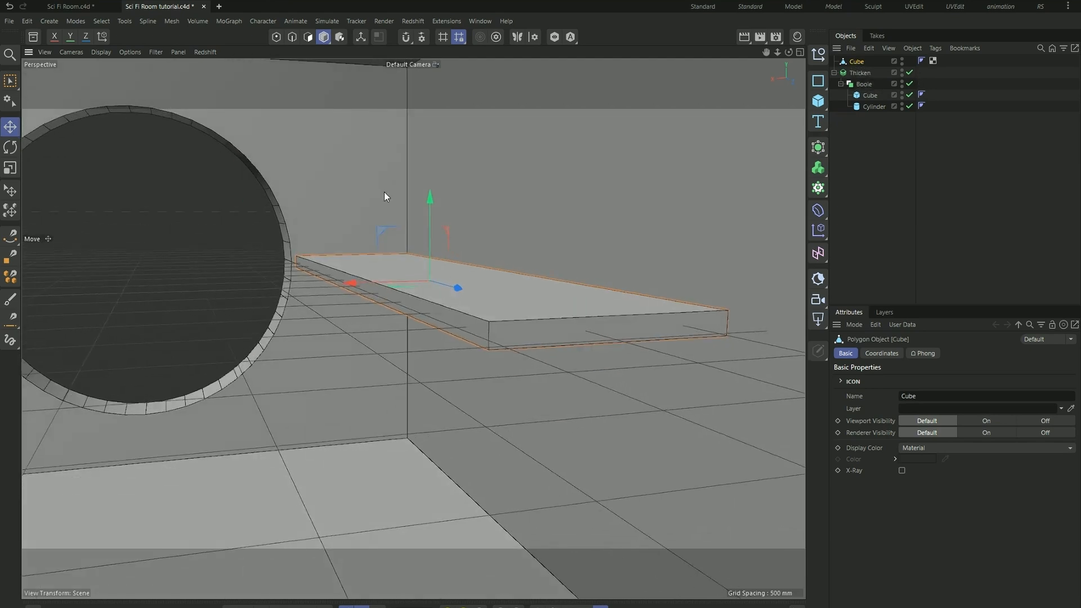
- Raise the slab's lower room-side long edge along the world Y axis to taper the underside away from the wall
{"action": "left_click", "coordinate": [292, 38]}
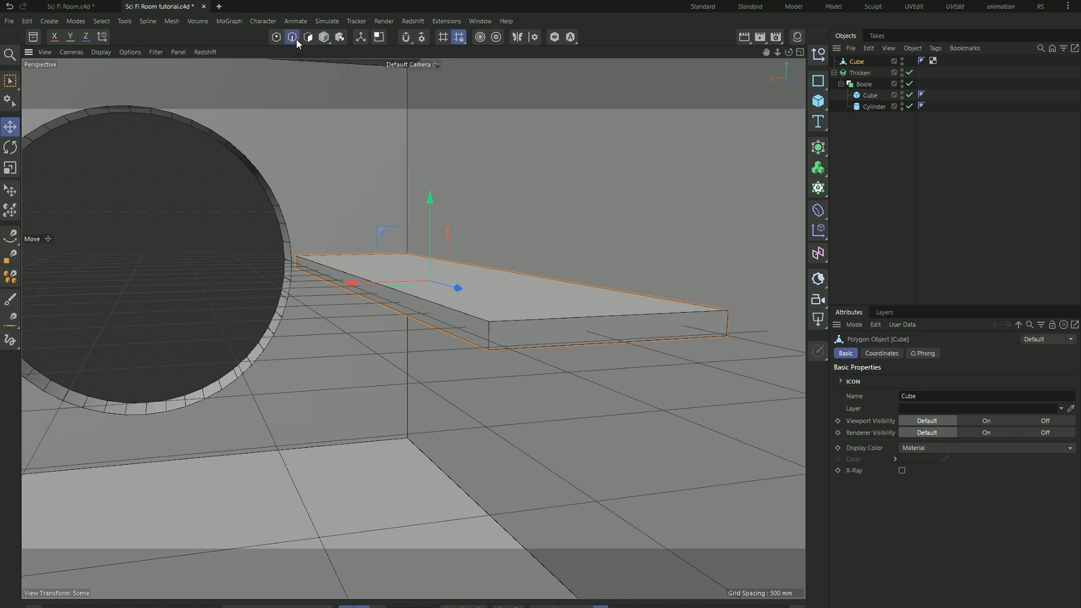
{"action": "left_click", "coordinate": [470, 345]}
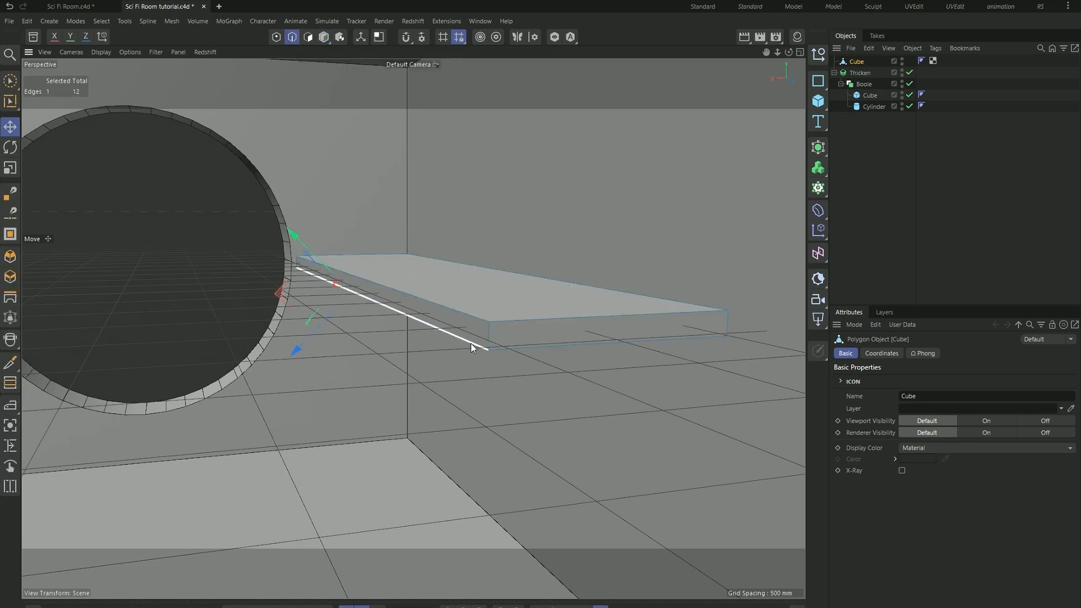
{"action": "left_click_drag", "start_coordinate": [405, 323], "coordinate": [388, 317], "text": "alt"}
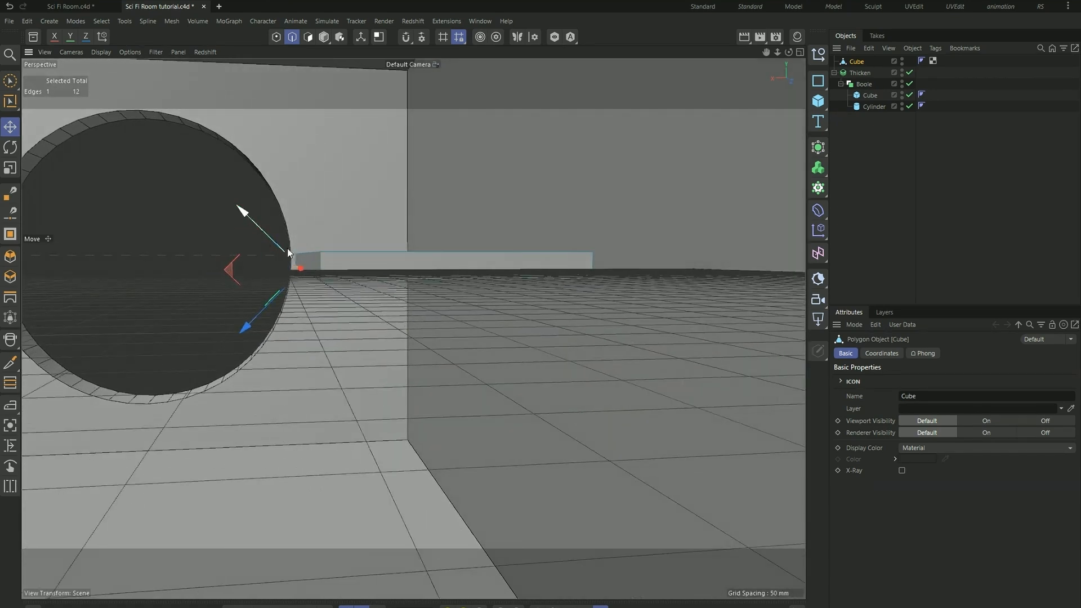
{"action": "left_click_drag", "start_coordinate": [204, 211], "coordinate": [281, 242], "text": "alt"}
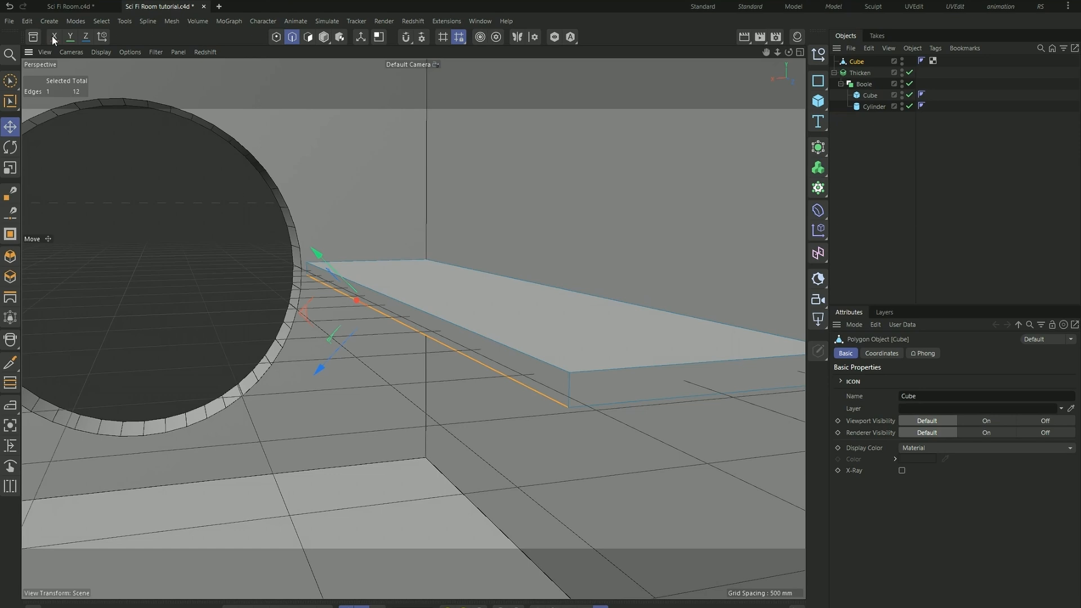
{"action": "left_click", "coordinate": [106, 38]}
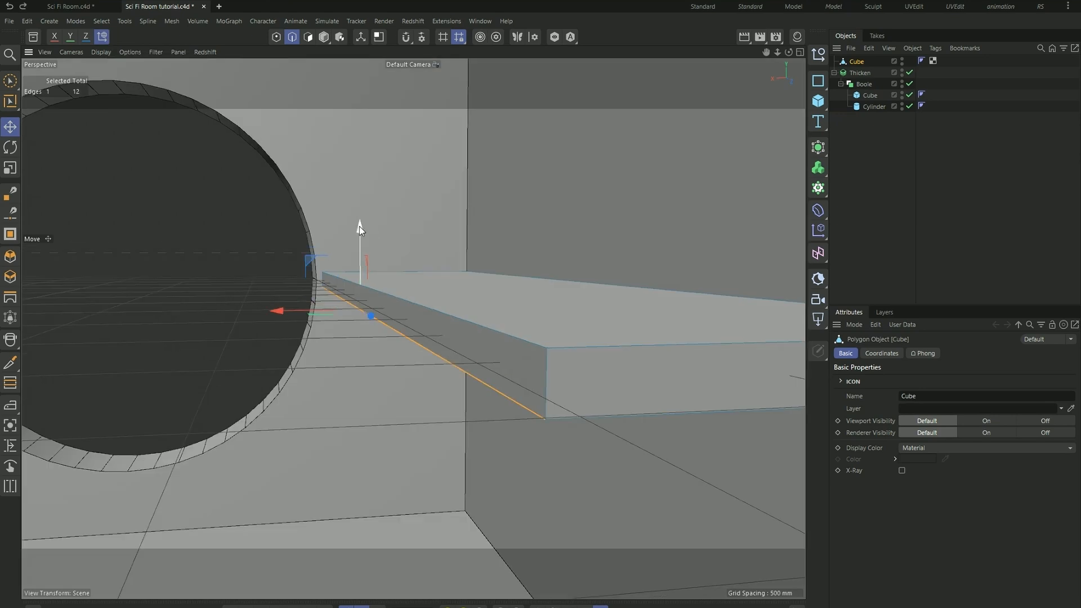
{"action": "left_click_drag", "start_coordinate": [359, 226], "coordinate": [365, 213]}
{"action": "scroll", "coordinate": [282, 250], "scroll_direction": "down", "scroll_amount": 2}
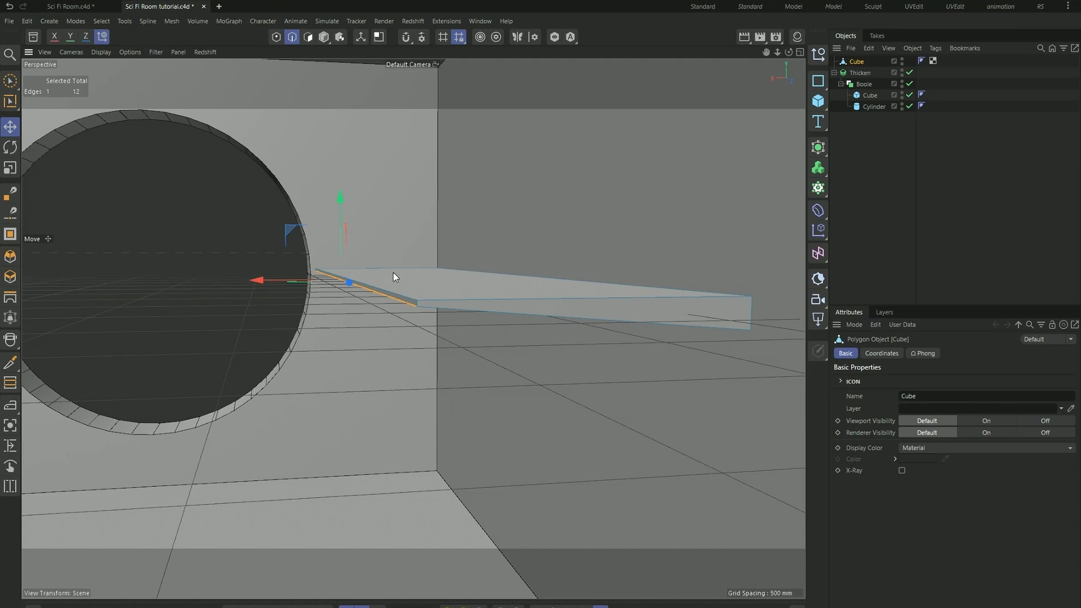
{"action": "scroll", "coordinate": [353, 223], "scroll_direction": "up", "scroll_amount": 2}
{"action": "left_click_drag", "start_coordinate": [338, 215], "coordinate": [392, 258]}
{"action": "scroll", "coordinate": [339, 225], "scroll_direction": "down", "scroll_amount": 4}
- Leave edge editing by returning to Model mode and deselecting the tapered slab
{"action": "left_click", "coordinate": [243, 264]}
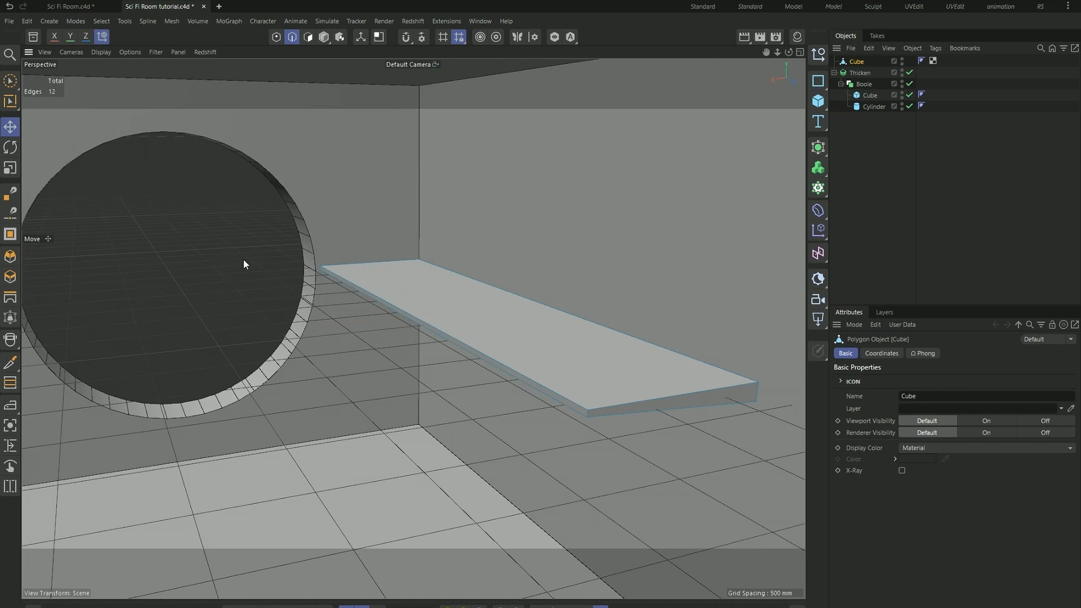
{"action": "left_click_drag", "start_coordinate": [246, 265], "coordinate": [395, 224], "text": "alt"}
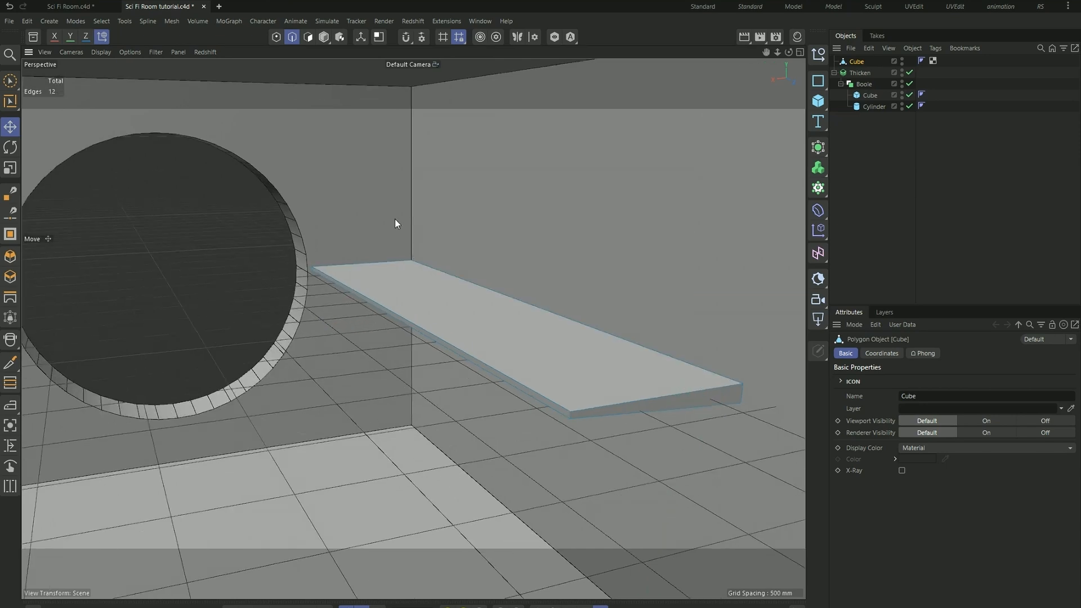
{"action": "left_click", "coordinate": [321, 39]}
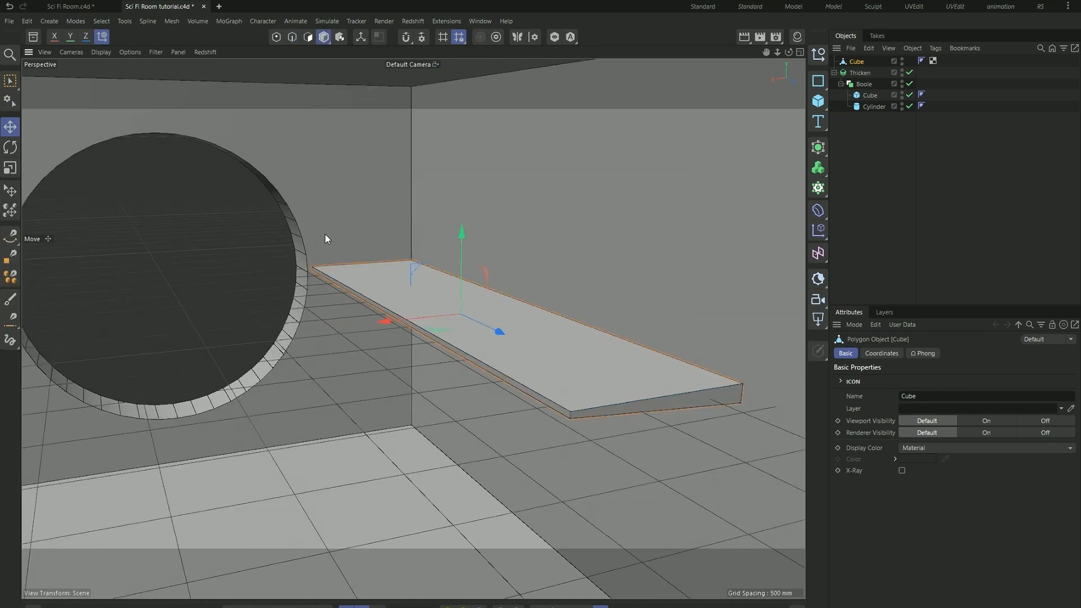
{"action": "left_click", "coordinate": [252, 248]}
{"action": "left_click_drag", "start_coordinate": [307, 244], "coordinate": [420, 166], "text": "alt"}
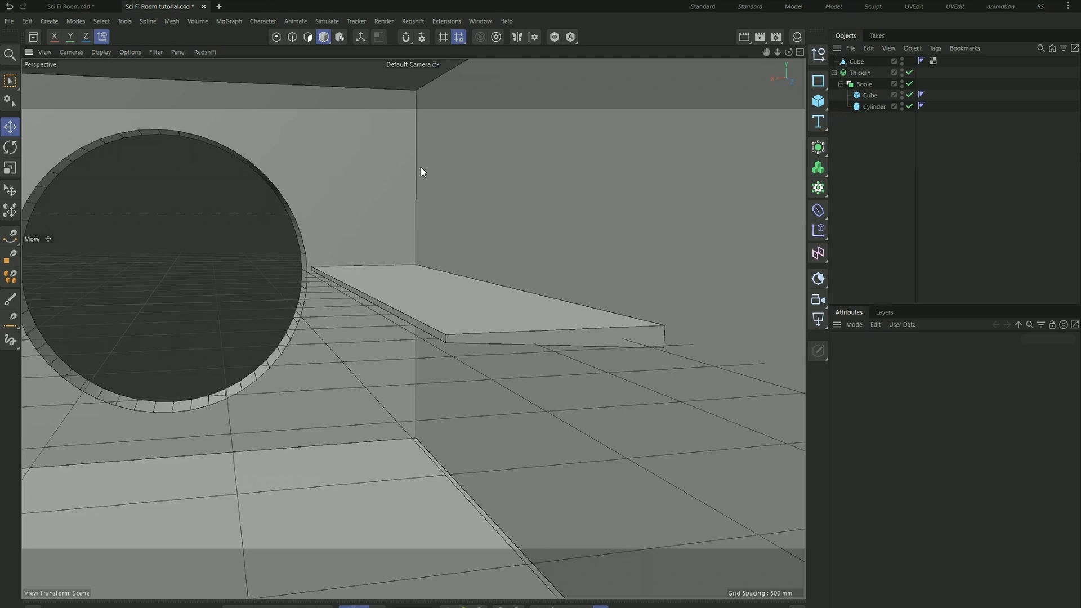
- Add a 2000 mm cube and move it along X against the side wall where the slab is, using the top view
{"action": "left_click", "coordinate": [818, 101]}
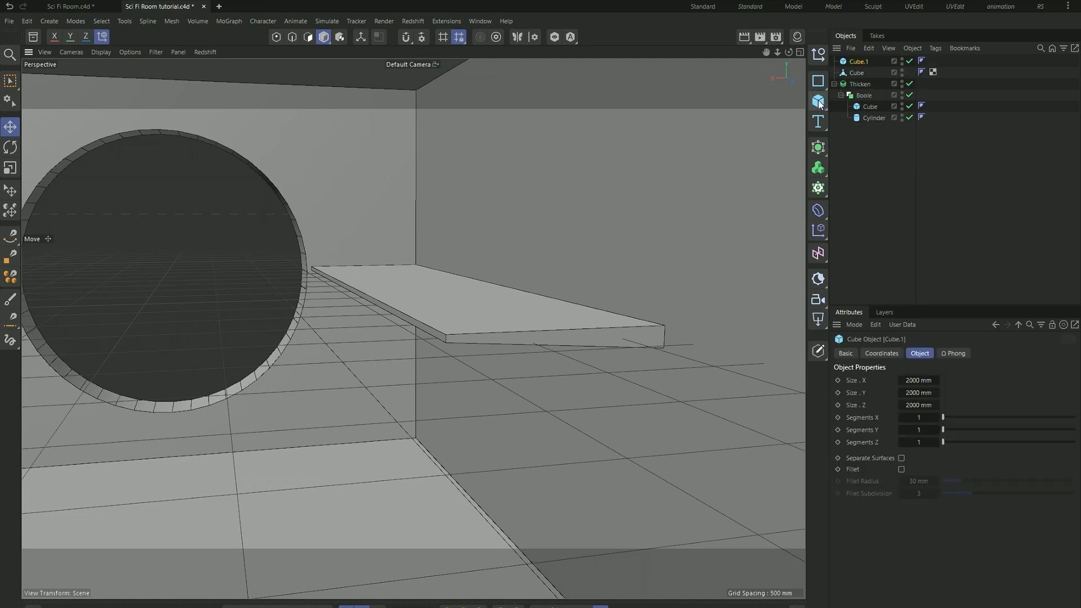
{"action": "middle_click", "coordinate": [408, 268]}
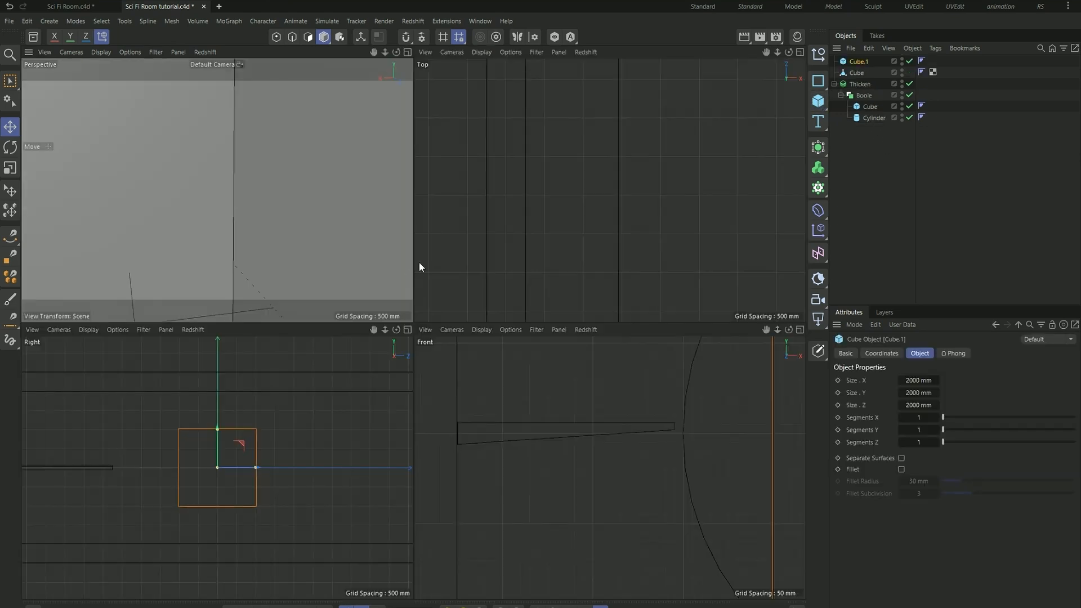
{"action": "scroll", "coordinate": [526, 207], "scroll_direction": "down", "scroll_amount": 11}
{"action": "scroll", "coordinate": [541, 143], "scroll_direction": "up", "scroll_amount": 3}
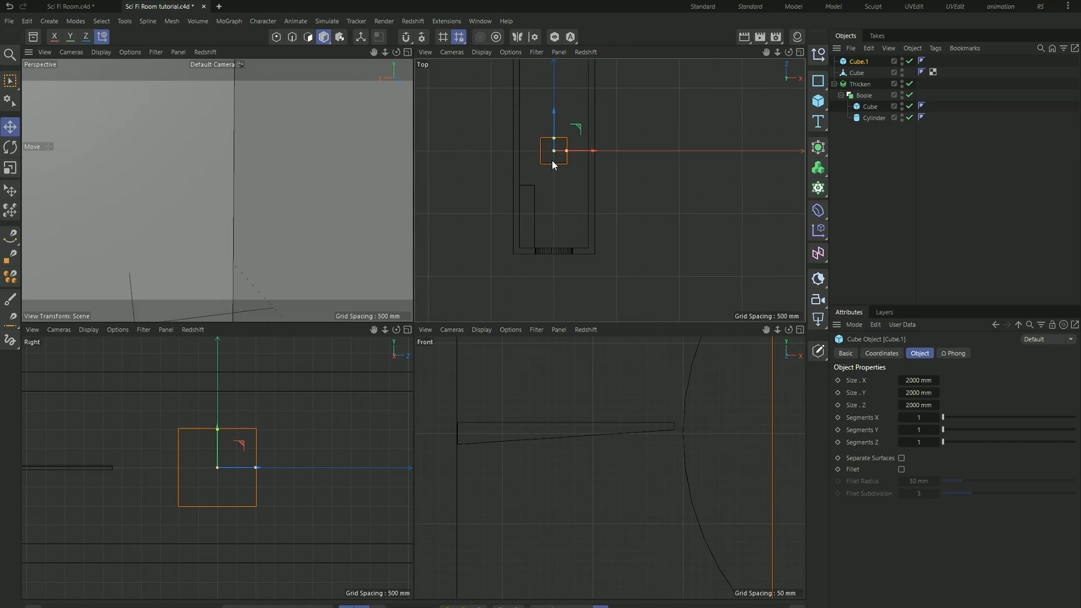
{"action": "left_click_drag", "start_coordinate": [601, 158], "coordinate": [568, 152]}
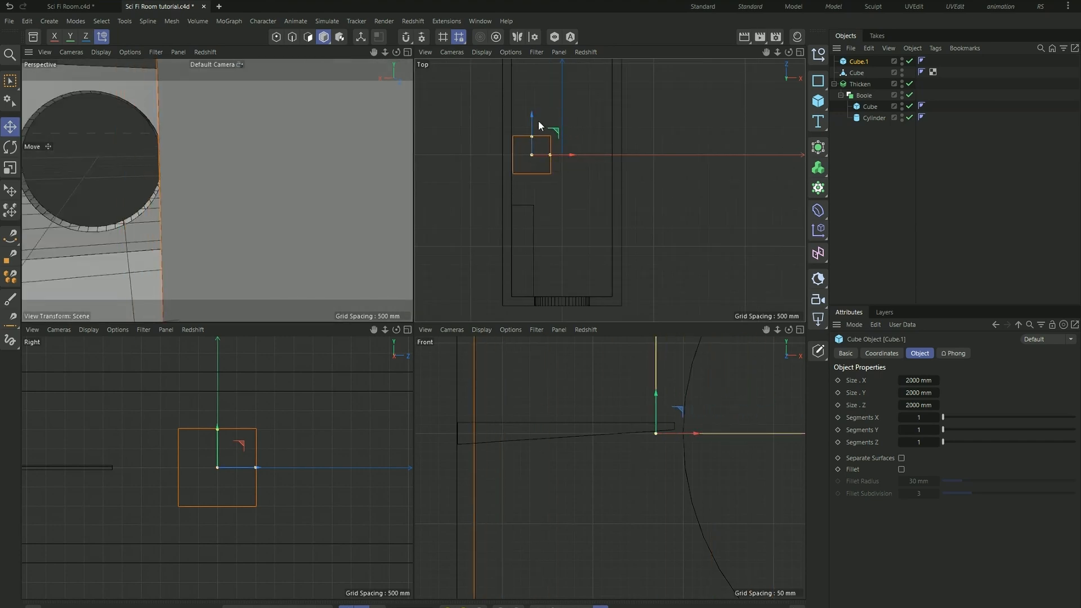
- Move the new cube along Z toward the window wall and lengthen it to about 4270 mm over the slab
{"action": "left_click_drag", "start_coordinate": [534, 116], "coordinate": [550, 137]}
{"action": "scroll", "coordinate": [560, 188], "scroll_direction": "up", "scroll_amount": 4}
{"action": "scroll", "coordinate": [545, 188], "scroll_direction": "down", "scroll_amount": 3}
{"action": "scroll", "coordinate": [540, 193], "scroll_direction": "down", "scroll_amount": 3}
{"action": "scroll", "coordinate": [539, 256], "scroll_direction": "up", "scroll_amount": 3}
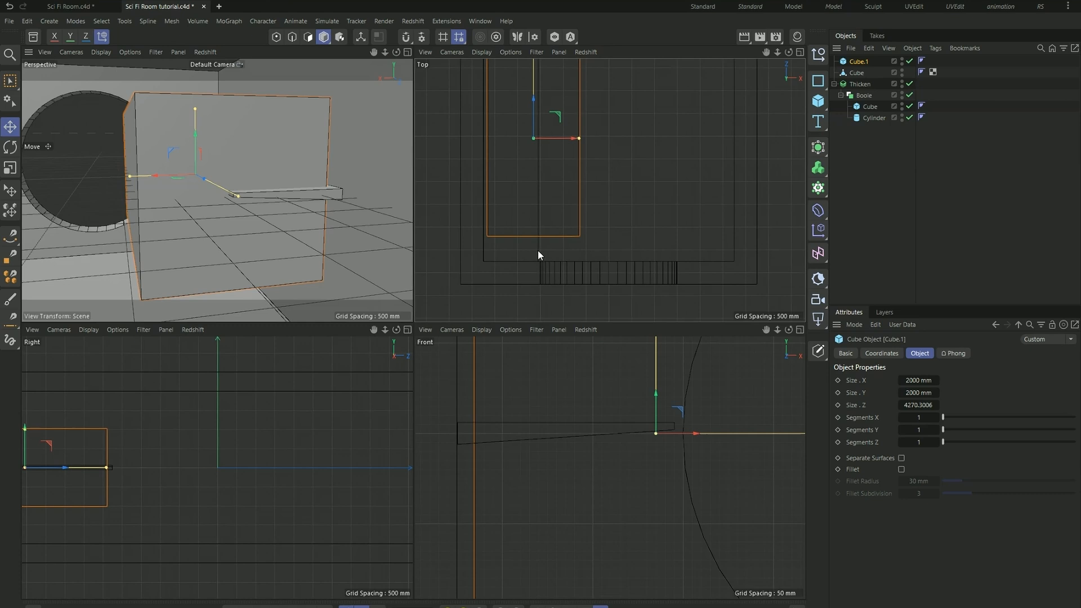
- Check the slab's coordinates and basic attributes, and set the new cube's Z size to 5000 mm
{"action": "left_click", "coordinate": [538, 251]}
{"action": "scroll", "coordinate": [539, 251], "scroll_direction": "down", "scroll_amount": 1}
{"action": "left_click", "coordinate": [883, 353]}
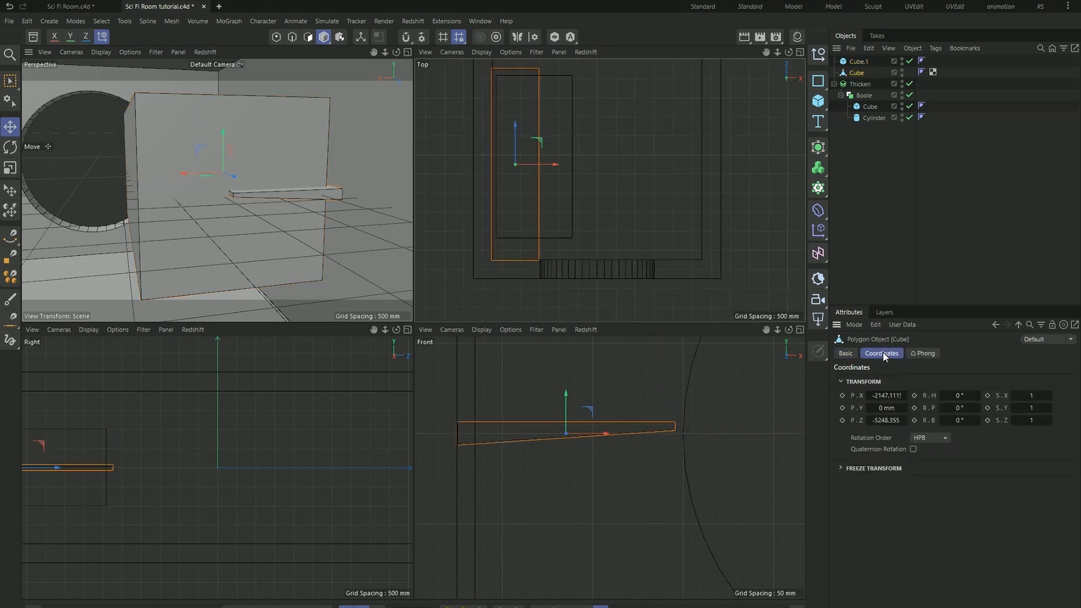
{"action": "left_click", "coordinate": [847, 351]}
{"action": "scroll", "coordinate": [523, 232], "scroll_direction": "down", "scroll_amount": 2}
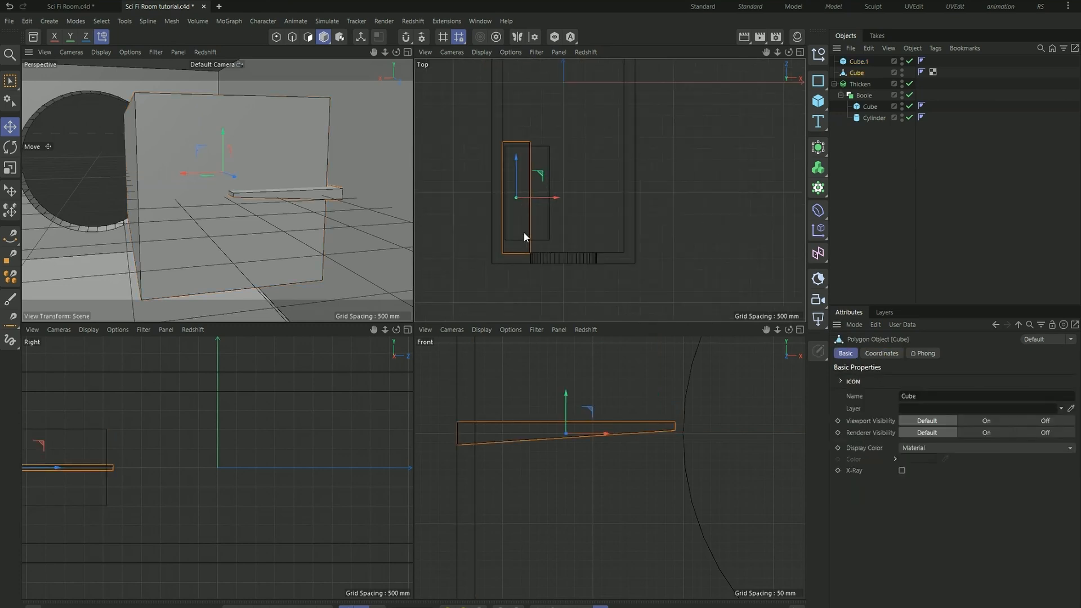
{"action": "left_click", "coordinate": [551, 169]}
{"action": "left_click", "coordinate": [923, 531]}
{"action": "type", "text": "5000"}
{"action": "key", "text": "Return"}
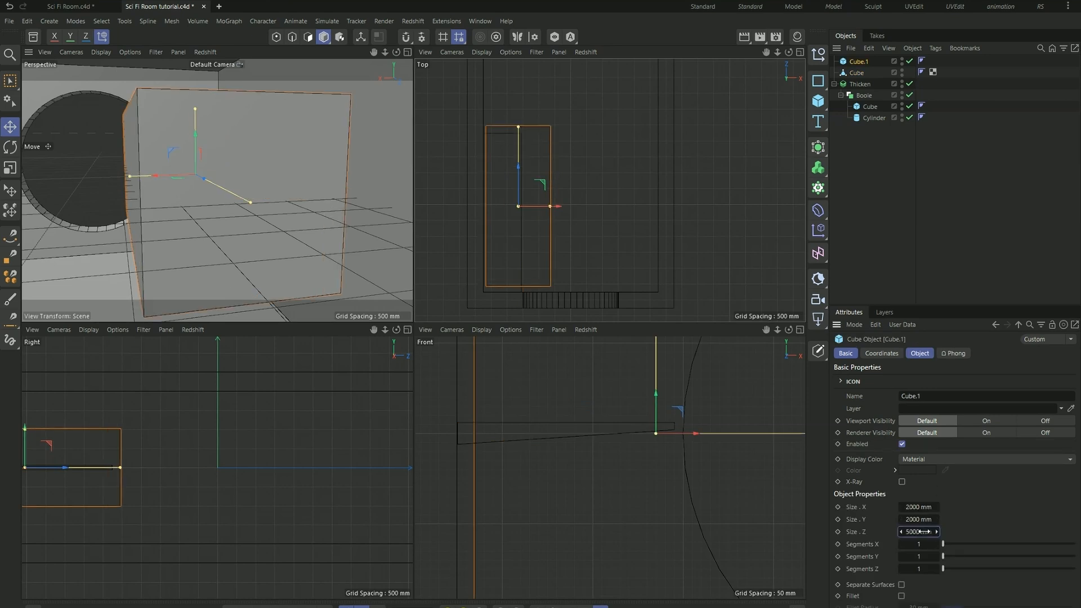
- Move the new cube along Z to the window wall and shift it along X against the side wall
{"action": "left_click_drag", "start_coordinate": [518, 168], "coordinate": [517, 176]}
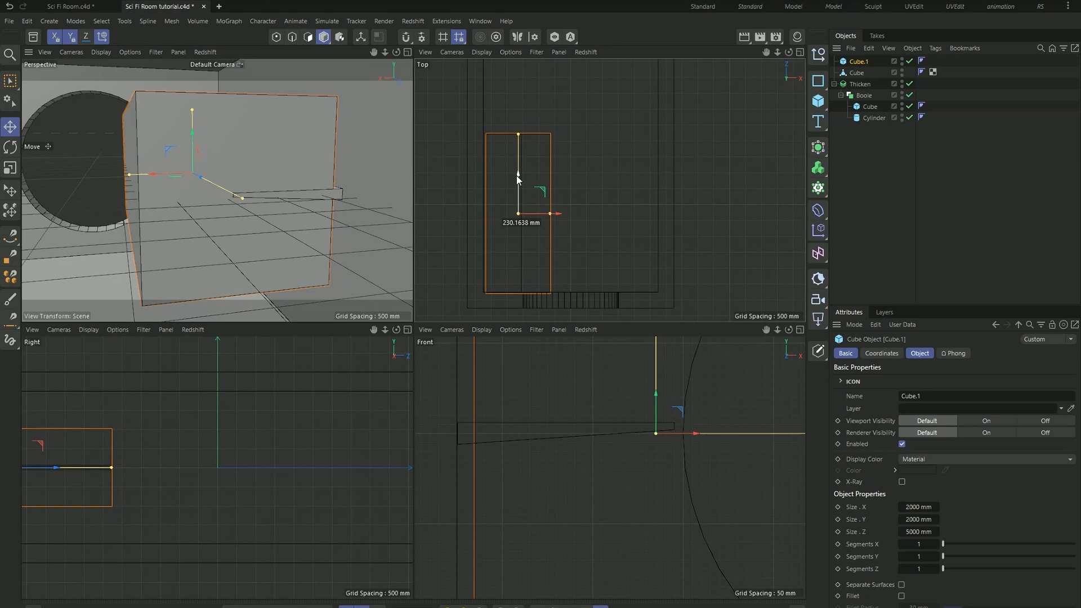
{"action": "scroll", "coordinate": [490, 139], "scroll_direction": "up", "scroll_amount": 3}
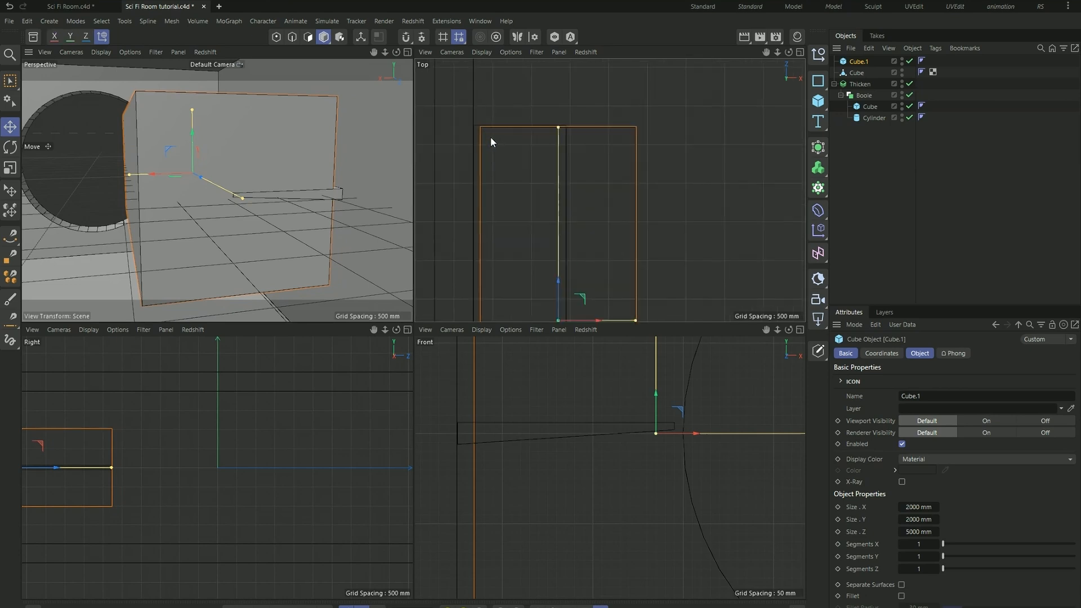
{"action": "scroll", "coordinate": [571, 232], "scroll_direction": "down", "scroll_amount": 2}
{"action": "left_click_drag", "start_coordinate": [592, 263], "coordinate": [585, 262]}
{"action": "scroll", "coordinate": [550, 276], "scroll_direction": "down", "scroll_amount": 3}
{"action": "scroll", "coordinate": [533, 275], "scroll_direction": "up", "scroll_amount": 3}
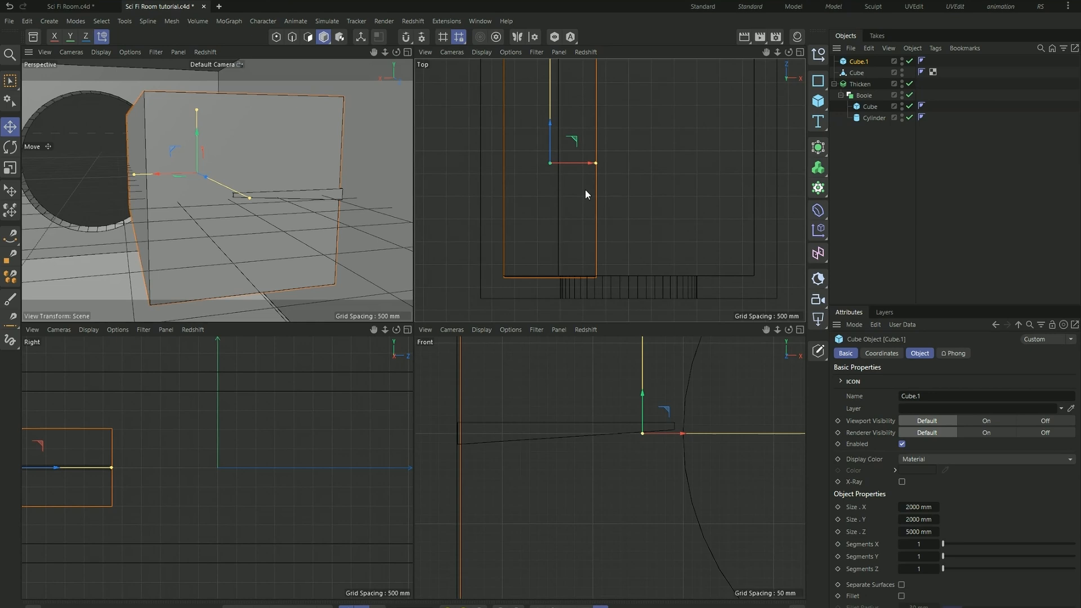
- Narrow the new cube to about 1209 mm in X along the side wall and stretch its Z size to about 5040 mm
{"action": "left_click_drag", "start_coordinate": [595, 165], "coordinate": [571, 164]}
{"action": "left_click_drag", "start_coordinate": [572, 164], "coordinate": [558, 163]}
{"action": "scroll", "coordinate": [558, 163], "scroll_direction": "up", "scroll_amount": 6}
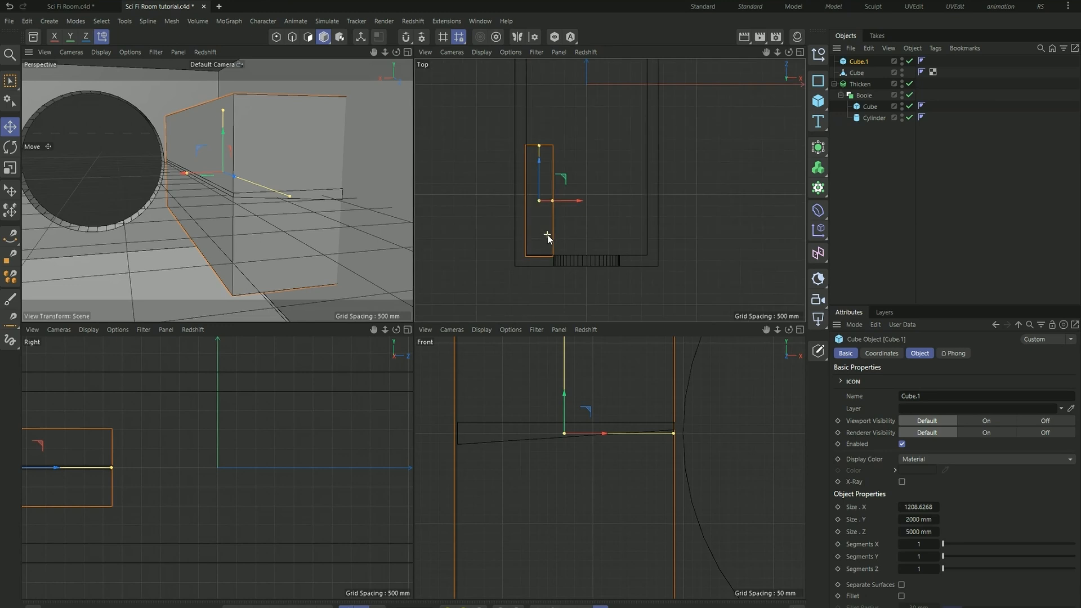
{"action": "left_click_drag", "start_coordinate": [557, 180], "coordinate": [557, 178]}
{"action": "scroll", "coordinate": [548, 162], "scroll_direction": "down", "scroll_amount": 6}
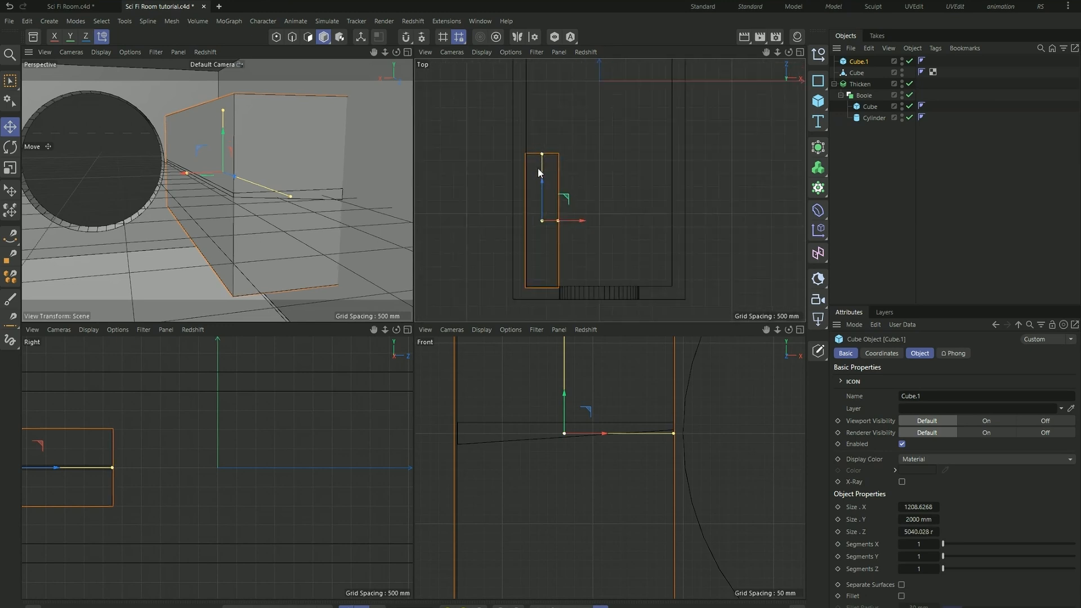
- Flatten the new cube to about 398 mm high and raise it above the slab, just below the ceiling
{"action": "scroll", "coordinate": [573, 372], "scroll_direction": "down", "scroll_amount": 6}
{"action": "mouse_move", "coordinate": [564, 350]}
{"action": "left_mouse_down"}
{"action": "mouse_move", "coordinate": [564, 435]}
{"action": "mouse_move", "coordinate": [559, 347]}
{"action": "mouse_move", "coordinate": [559, 362]}
{"action": "left_mouse_up"}
{"action": "scroll", "coordinate": [540, 515], "scroll_direction": "down", "scroll_amount": 3}
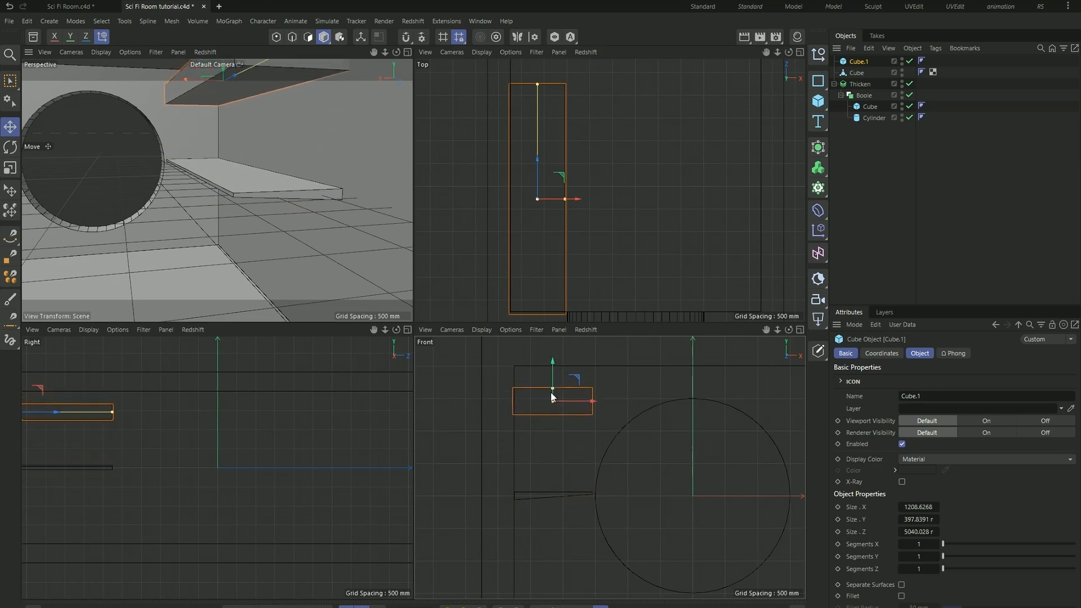
- Set the new cube's Z size to 5000 mm and its Y size to 1000 mm
{"action": "left_click_drag", "start_coordinate": [551, 386], "coordinate": [553, 366]}
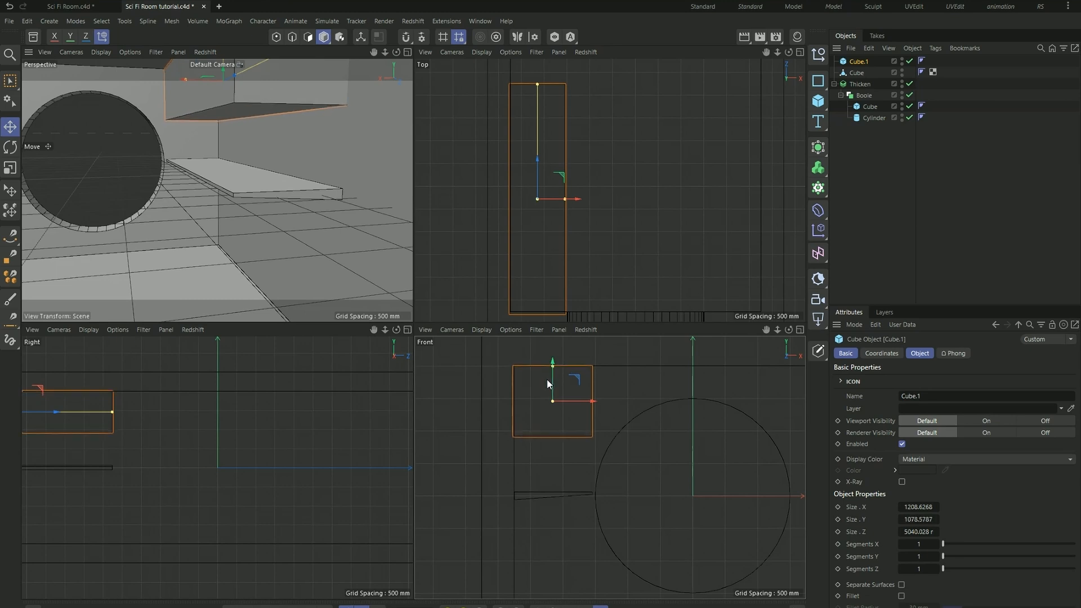
{"action": "scroll", "coordinate": [549, 372], "scroll_direction": "up", "scroll_amount": 3}
{"action": "scroll", "coordinate": [492, 385], "scroll_direction": "down", "scroll_amount": 3}
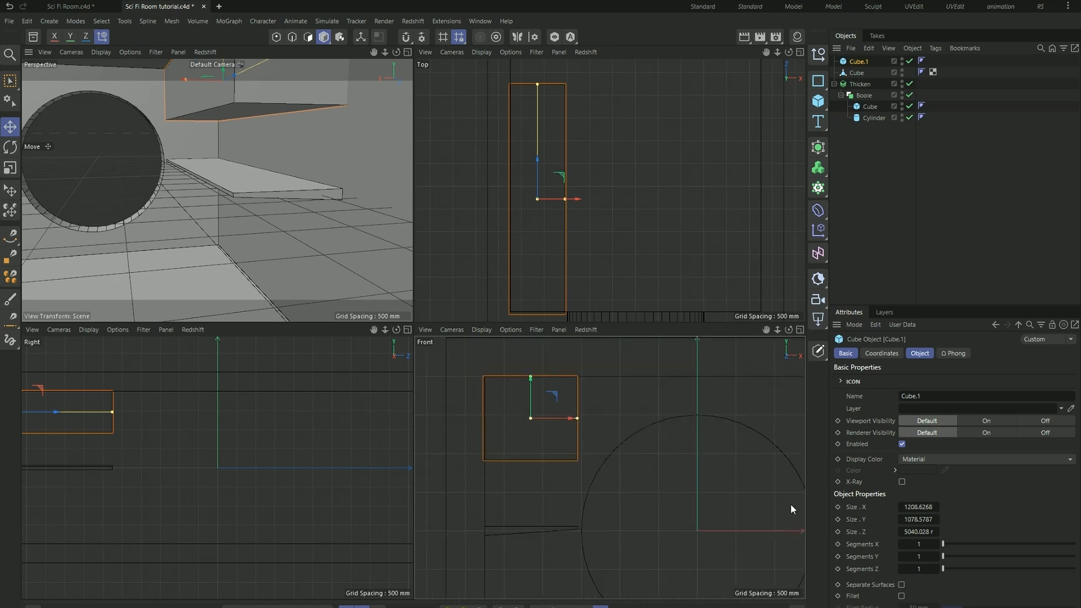
{"action": "left_click", "coordinate": [919, 532]}
{"action": "type", "text": "5000"}
{"action": "key", "text": "Return"}
{"action": "left_click", "coordinate": [929, 519]}
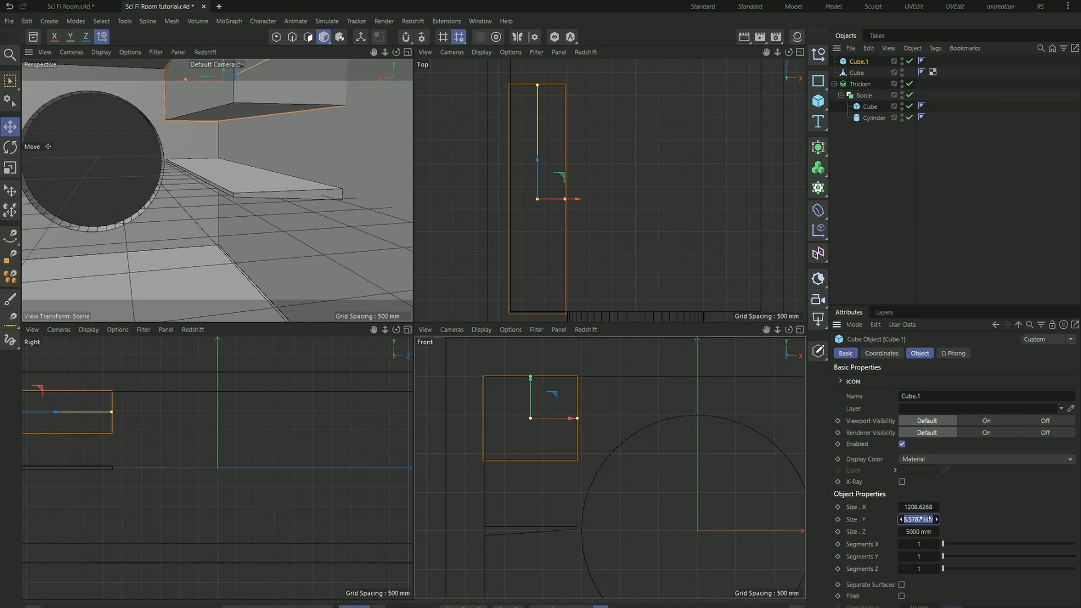
{"action": "type", "text": "1000"}
{"action": "key", "text": "Return"}
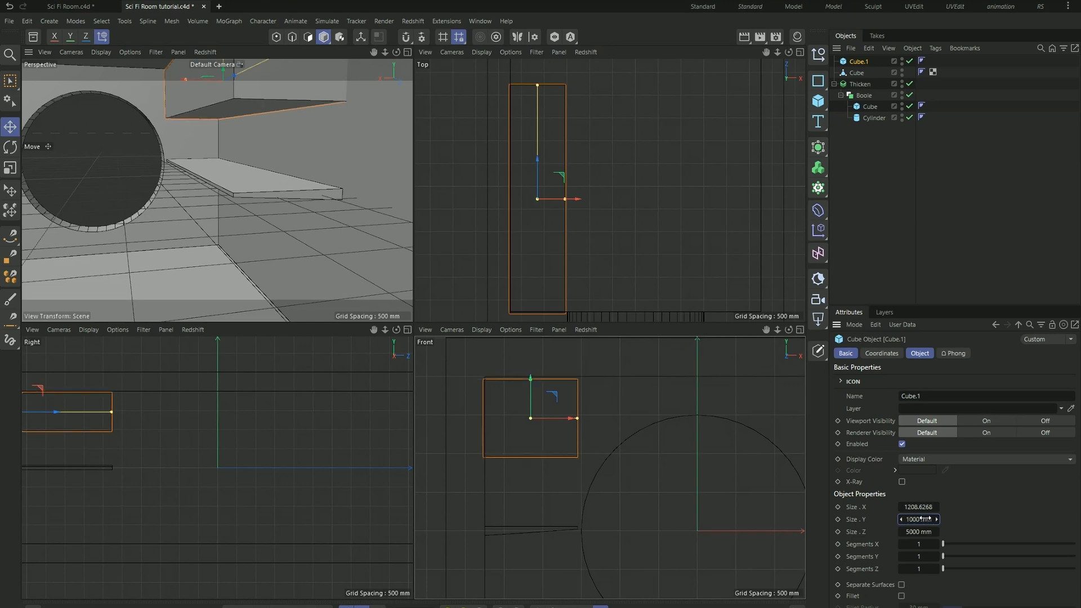
- Set the cube's X size to 1200 mm and raise it flush with the ceiling
{"action": "left_click", "coordinate": [926, 507]}
{"action": "type", "text": "12000"}
{"action": "key", "text": "BackSpace"}
{"action": "key", "text": "Return"}
{"action": "scroll", "coordinate": [493, 393], "scroll_direction": "up", "scroll_amount": 3}
{"action": "left_click_drag", "start_coordinate": [571, 412], "coordinate": [573, 400]}
{"action": "scroll", "coordinate": [318, 224], "scroll_direction": "down", "scroll_amount": 3}
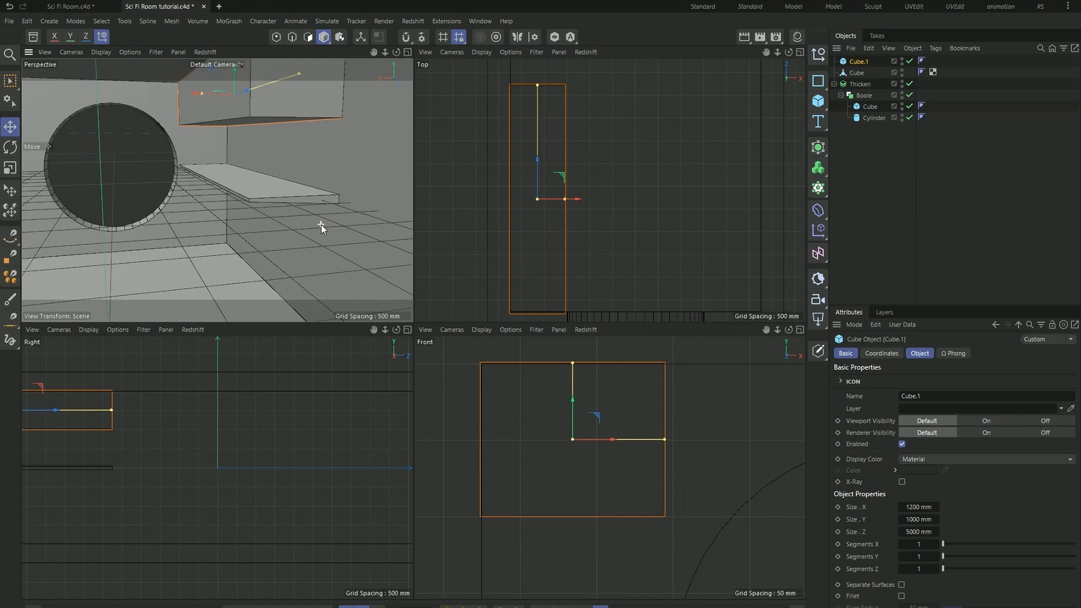
- Narrow the cube to about 788 mm in X and align it flush against the side wall
{"action": "left_click_drag", "start_coordinate": [311, 210], "coordinate": [225, 171], "text": "alt"}
{"action": "left_click_drag", "start_coordinate": [221, 130], "coordinate": [253, 132]}
{"action": "scroll", "coordinate": [580, 441], "scroll_direction": "down", "scroll_amount": 5}
{"action": "scroll", "coordinate": [590, 452], "scroll_direction": "up", "scroll_amount": 2}
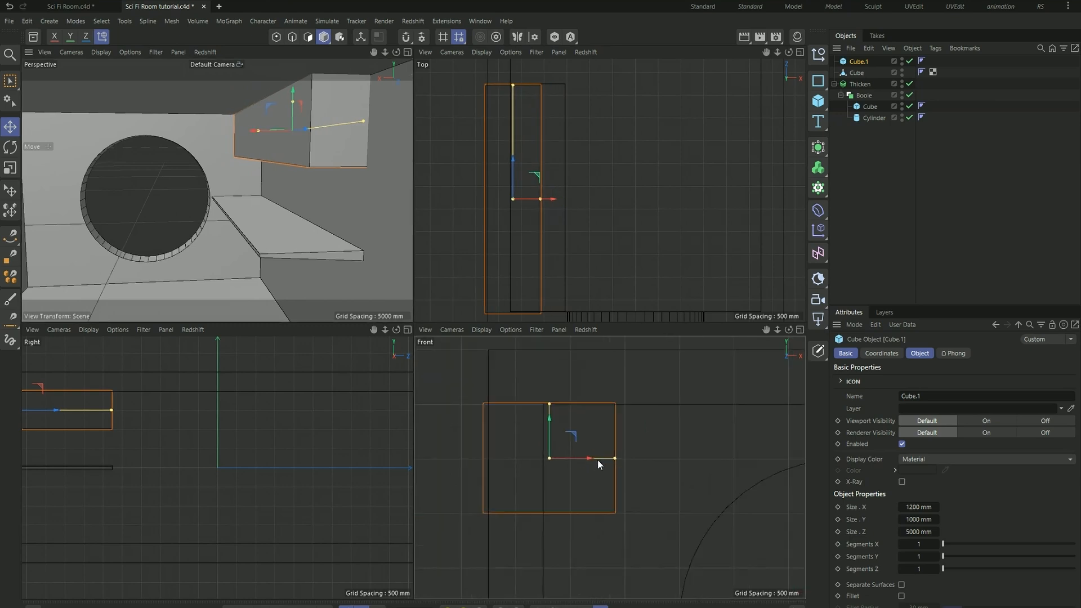
{"action": "mouse_move", "coordinate": [609, 457]}
{"action": "left_mouse_down"}
{"action": "mouse_move", "coordinate": [585, 455]}
{"action": "mouse_move", "coordinate": [620, 457]}
{"action": "left_mouse_up"}
{"action": "scroll", "coordinate": [310, 237], "scroll_direction": "down", "scroll_amount": 3}
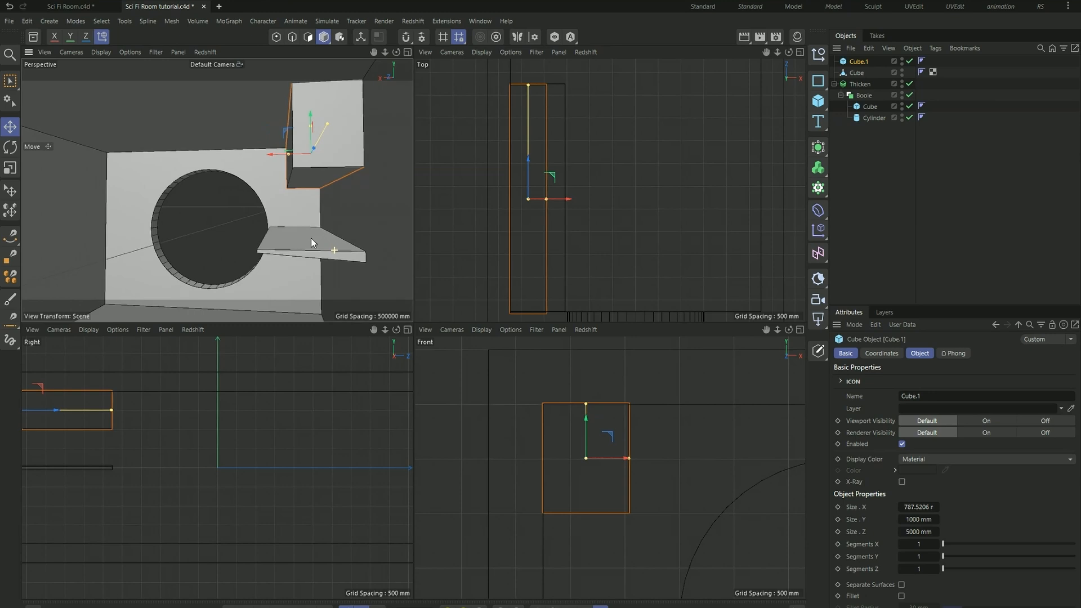
- Shrink the cube in the ceiling corner to an X size of 600 mm and a Y size of 650 mm
{"action": "scroll", "coordinate": [315, 254], "scroll_direction": "up", "scroll_amount": 1}
{"action": "left_click_drag", "start_coordinate": [627, 458], "coordinate": [615, 458]}
{"action": "mouse_move", "coordinate": [574, 403]}
{"action": "left_mouse_down"}
{"action": "mouse_move", "coordinate": [576, 427]}
{"action": "mouse_move", "coordinate": [575, 403]}
{"action": "left_mouse_up"}
{"action": "double_click", "coordinate": [913, 506]}
{"action": "type", "text": "600"}
{"action": "key", "text": "Return"}
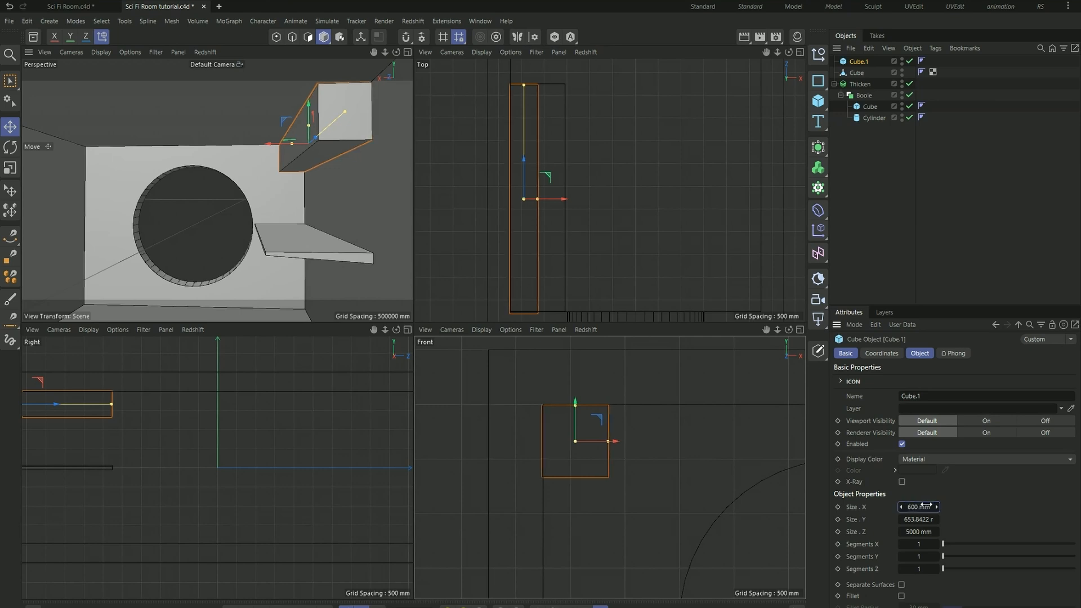
{"action": "double_click", "coordinate": [927, 519]}
{"action": "type", "text": "650"}
{"action": "key", "text": "Return"}
- Rename the overhead cube as Shelf and the desk slab as Table
{"action": "left_click", "coordinate": [858, 71]}
{"action": "left_click", "coordinate": [863, 61]}
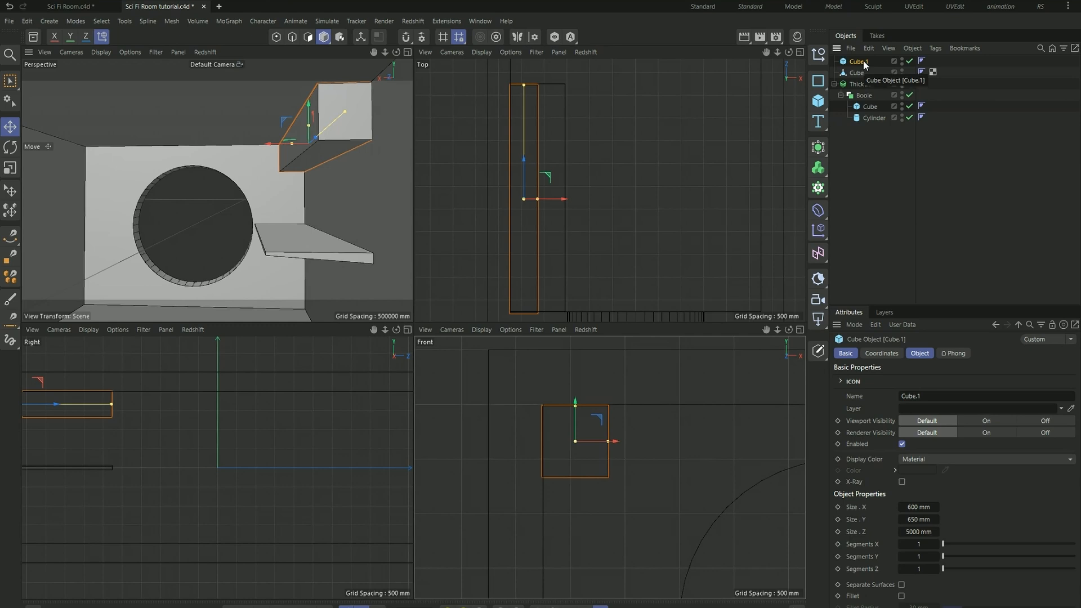
{"action": "double_click", "coordinate": [862, 66]}
{"action": "type", "text": "Shelf"}
{"action": "key", "text": "Return"}
{"action": "left_click", "coordinate": [858, 74]}
{"action": "double_click", "coordinate": [858, 74]}
{"action": "type", "text": "Table"}
{"action": "key", "text": "Return"}
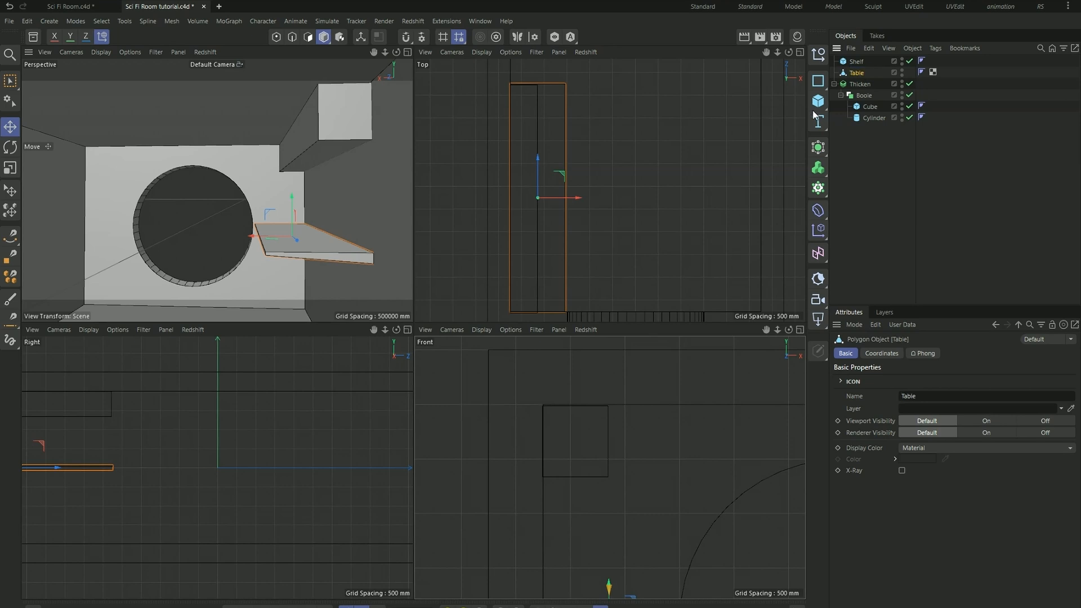
- Rename the room's Thicken generator as Room
{"action": "left_click", "coordinate": [854, 86]}
{"action": "double_click", "coordinate": [858, 84]}
{"action": "type", "text": "Room"}
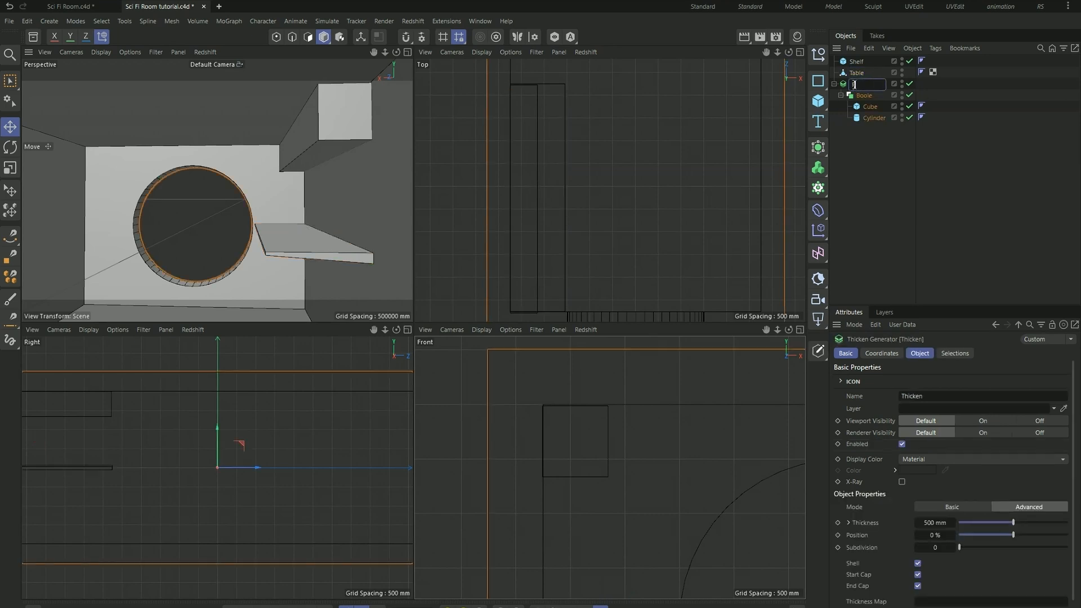
{"action": "key", "text": "Return"}
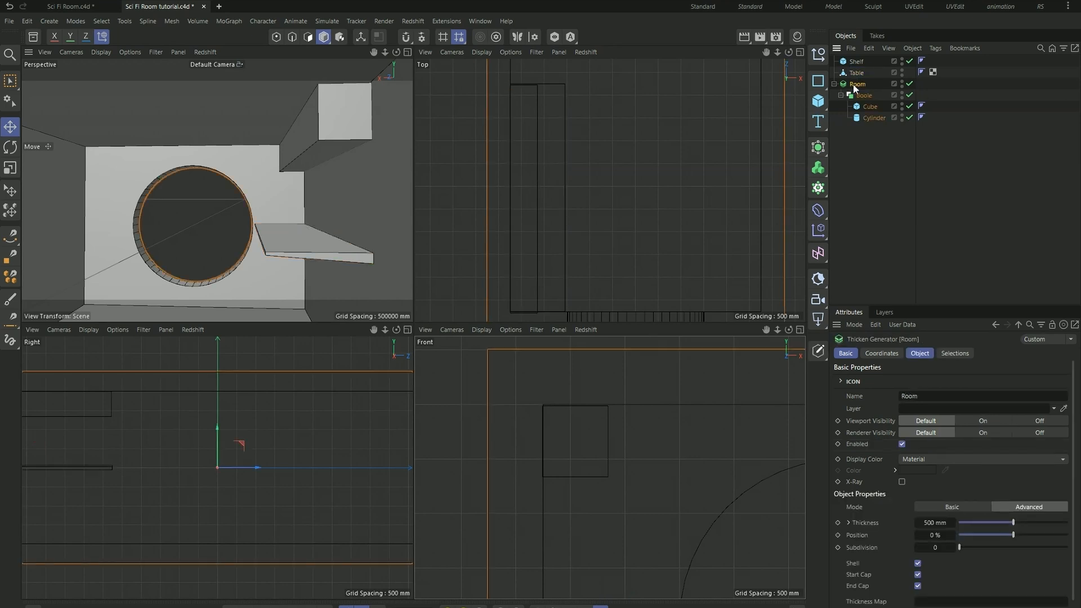
- Group Shelf, Table and Room under a new null and rename the null as Objects
{"action": "left_click", "coordinate": [821, 55]}
{"action": "left_click", "coordinate": [856, 72]}
{"action": "left_click", "coordinate": [860, 101], "text": "shift"}
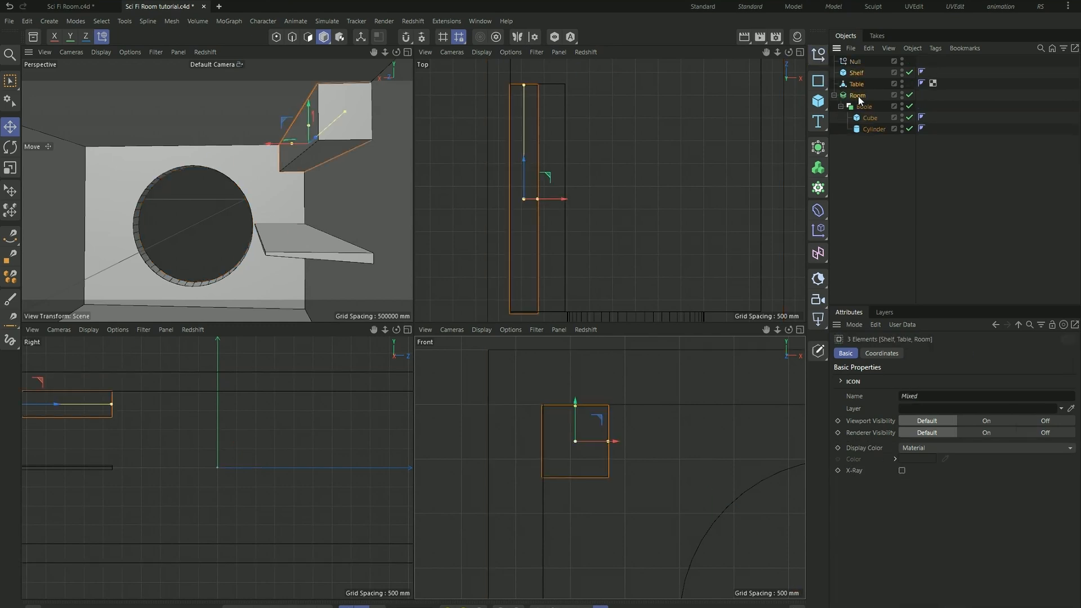
{"action": "left_click_drag", "start_coordinate": [859, 100], "coordinate": [866, 63]}
{"action": "double_click", "coordinate": [858, 61]}
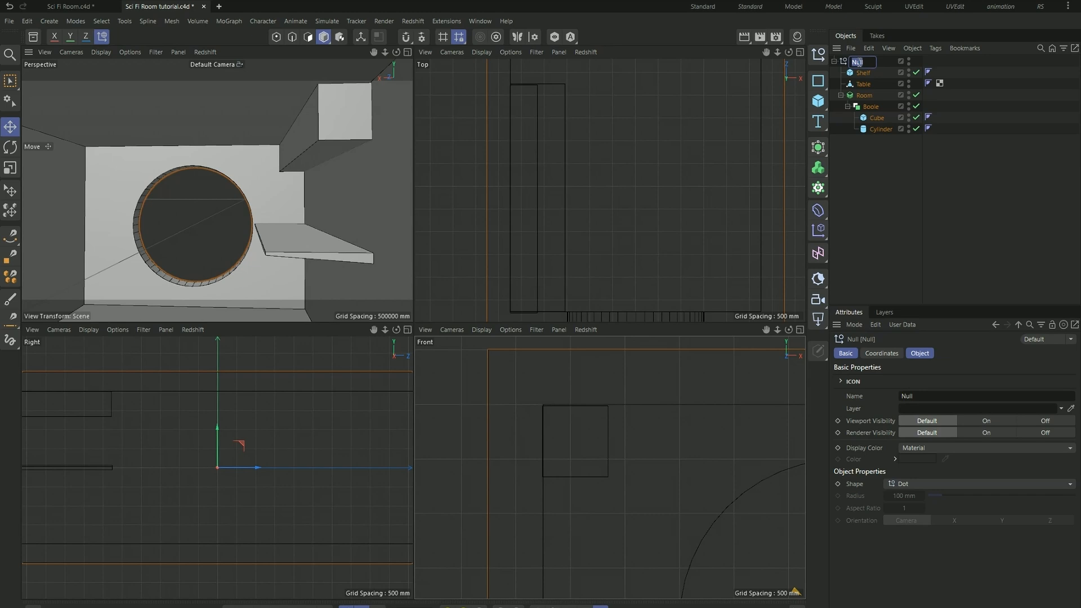
{"action": "type", "text": "Objects"}
{"action": "key", "text": "Return"}
- Convert the Shelf cube into an editable polygon object
{"action": "left_click", "coordinate": [867, 170]}
{"action": "left_click", "coordinate": [862, 74]}
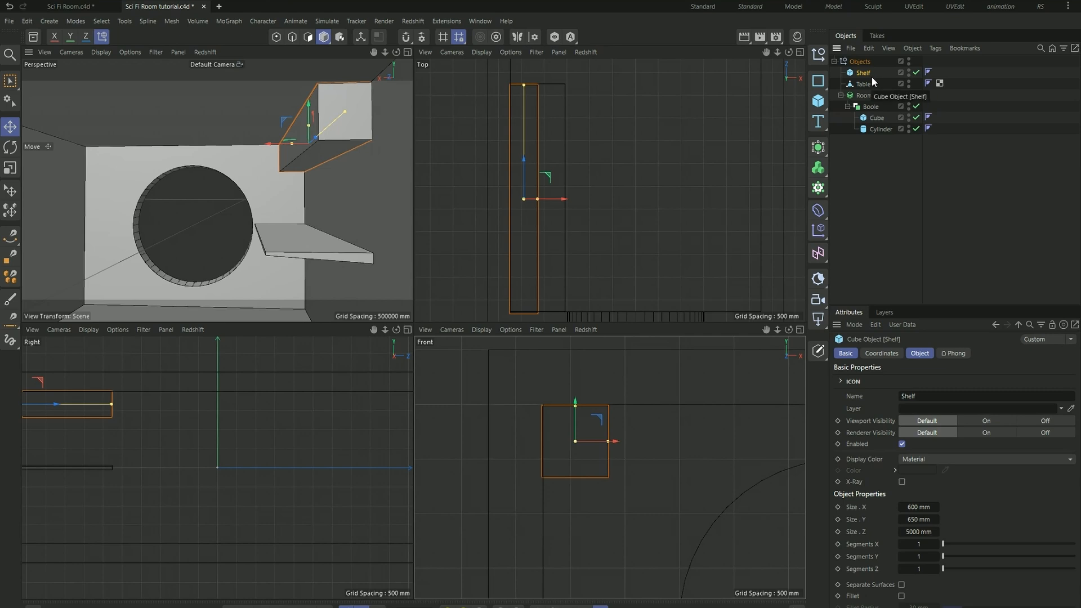
{"action": "key", "text": "c"}
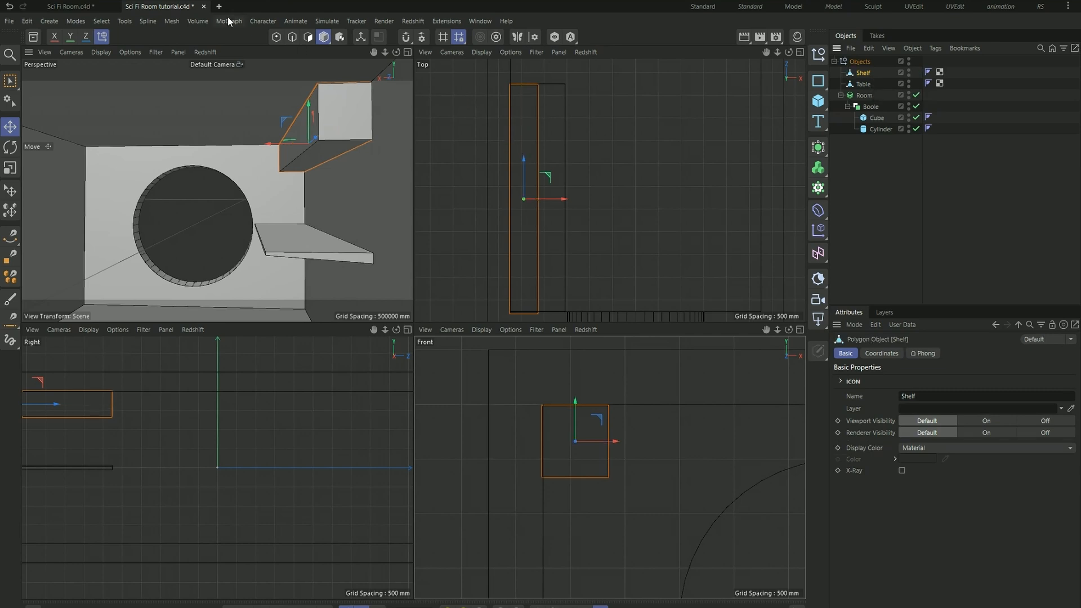
- Delete the Shelf's long front polygon facing the room so that side is open
{"action": "scroll", "coordinate": [317, 101], "scroll_direction": "up", "scroll_amount": 5}
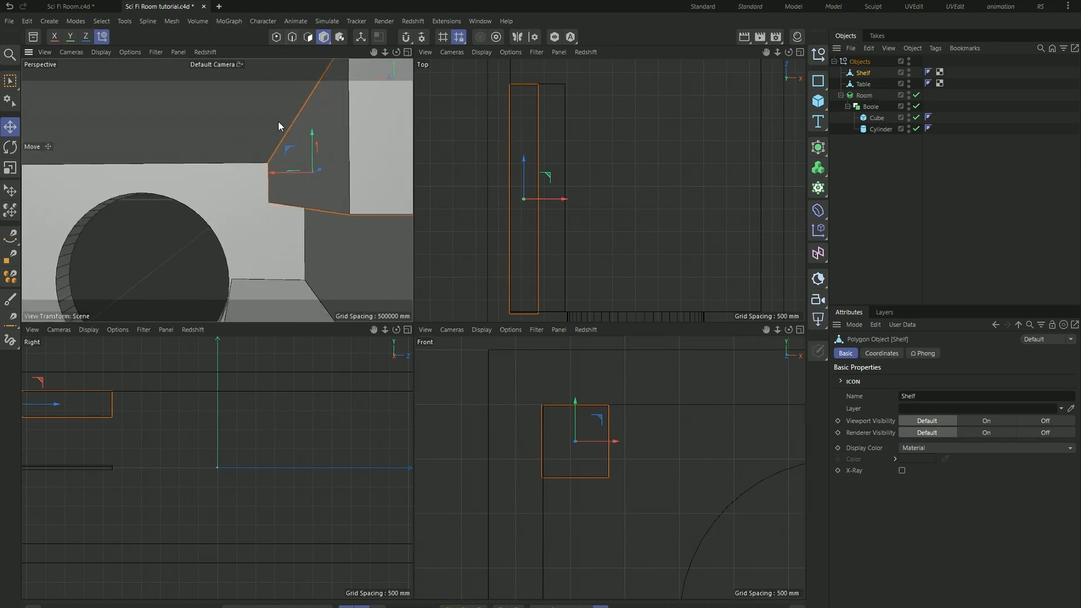
{"action": "scroll", "coordinate": [246, 135], "scroll_direction": "down", "scroll_amount": 2}
{"action": "left_click_drag", "start_coordinate": [266, 135], "coordinate": [286, 133], "text": "alt"}
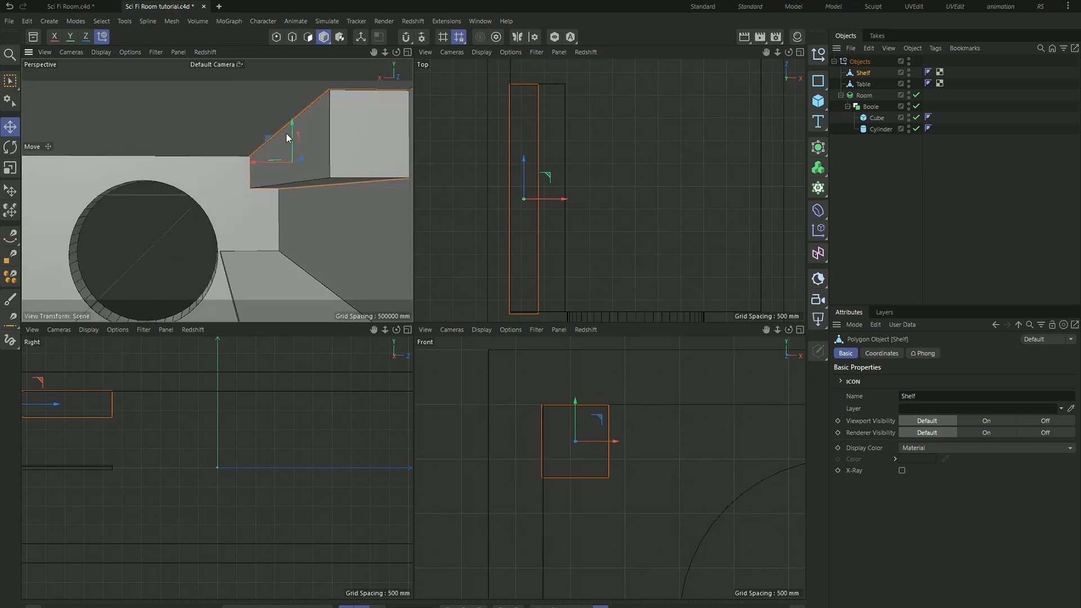
{"action": "scroll", "coordinate": [311, 143], "scroll_direction": "up", "scroll_amount": 2}
{"action": "left_click_drag", "start_coordinate": [316, 145], "coordinate": [299, 140], "text": "alt"}
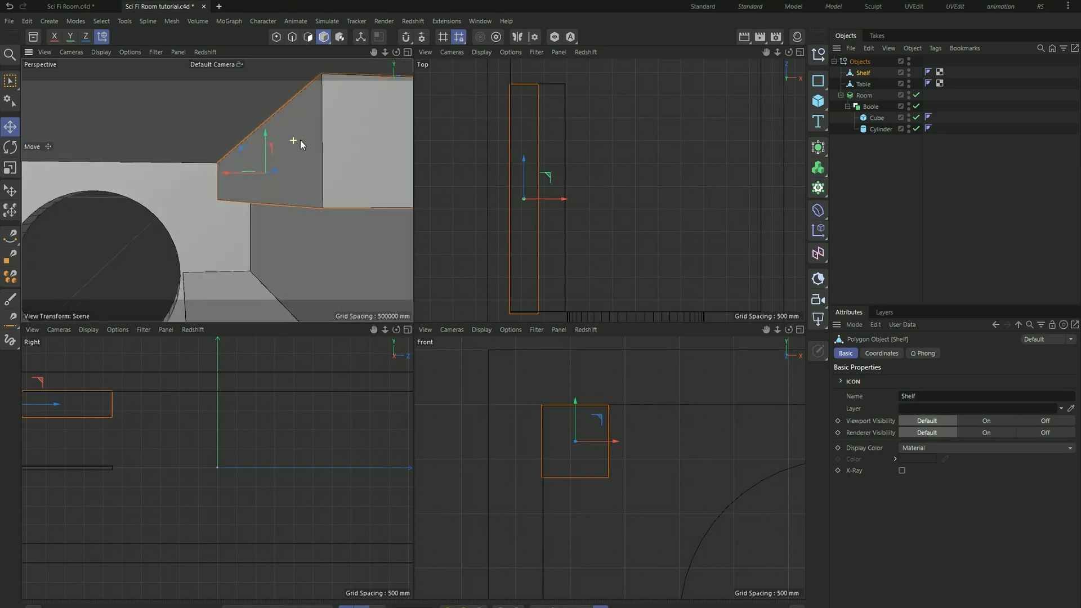
{"action": "left_click", "coordinate": [307, 37]}
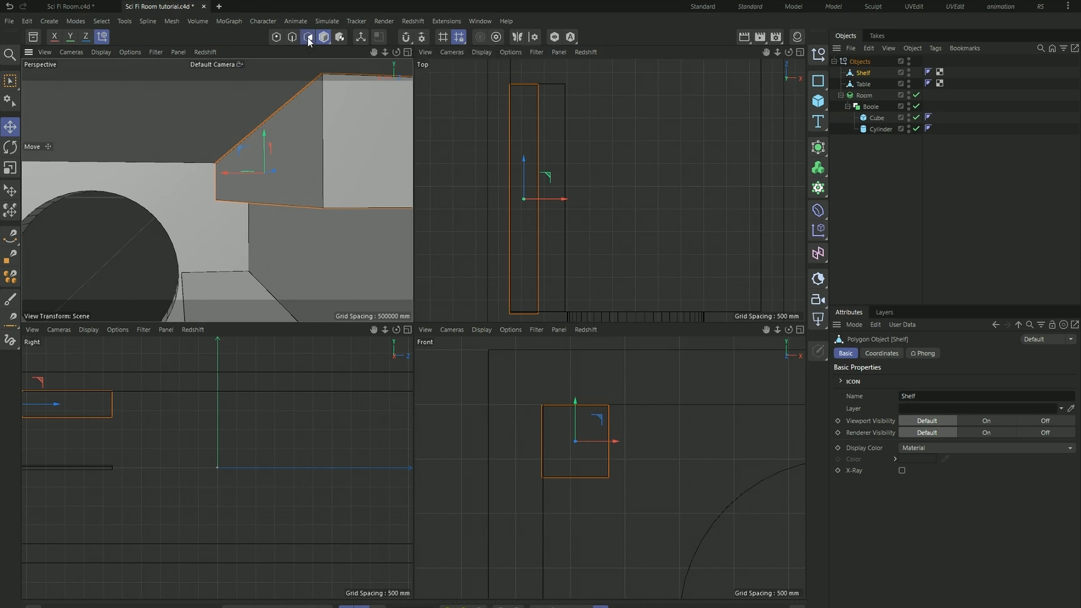
{"action": "left_click", "coordinate": [296, 153]}
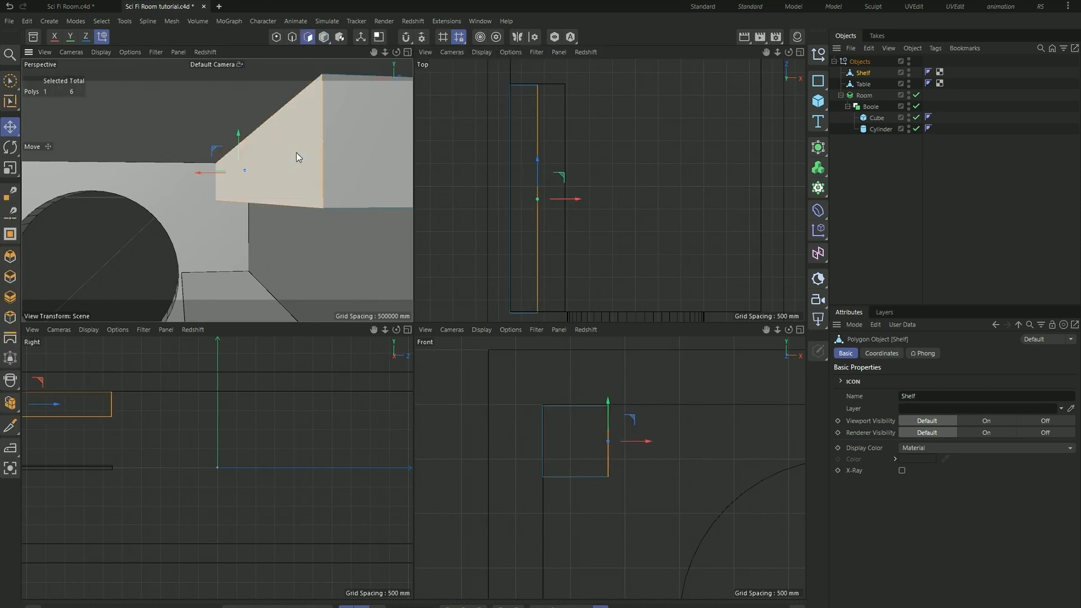
{"action": "key", "text": "Delete"}
- Add a Thicken generator and place the Shelf inside it
{"action": "left_click_drag", "start_coordinate": [296, 153], "coordinate": [312, 180], "text": "alt"}
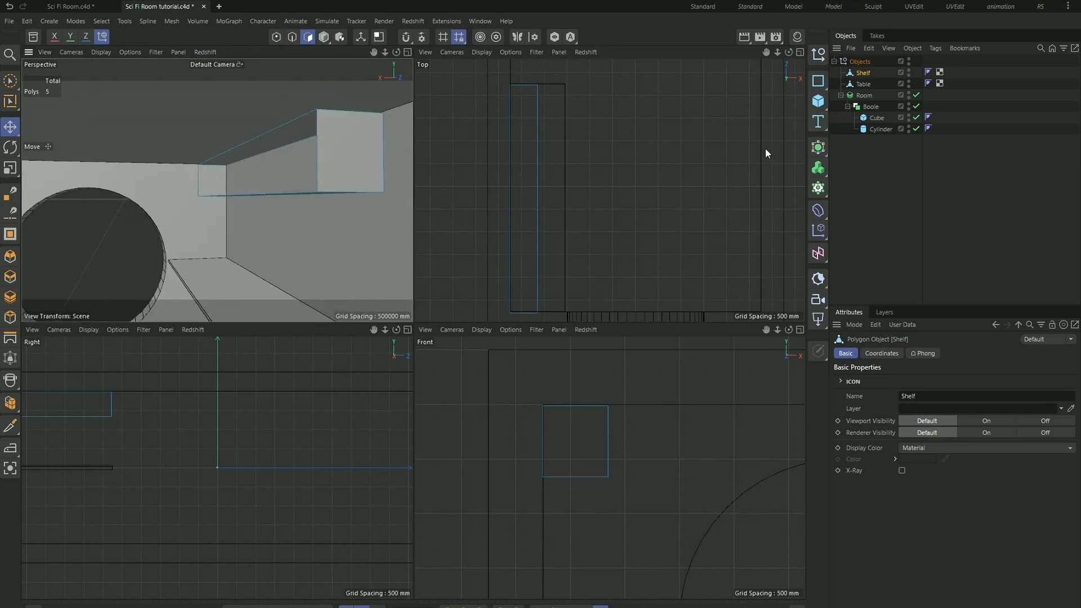
{"action": "key", "text": "shift+c"}
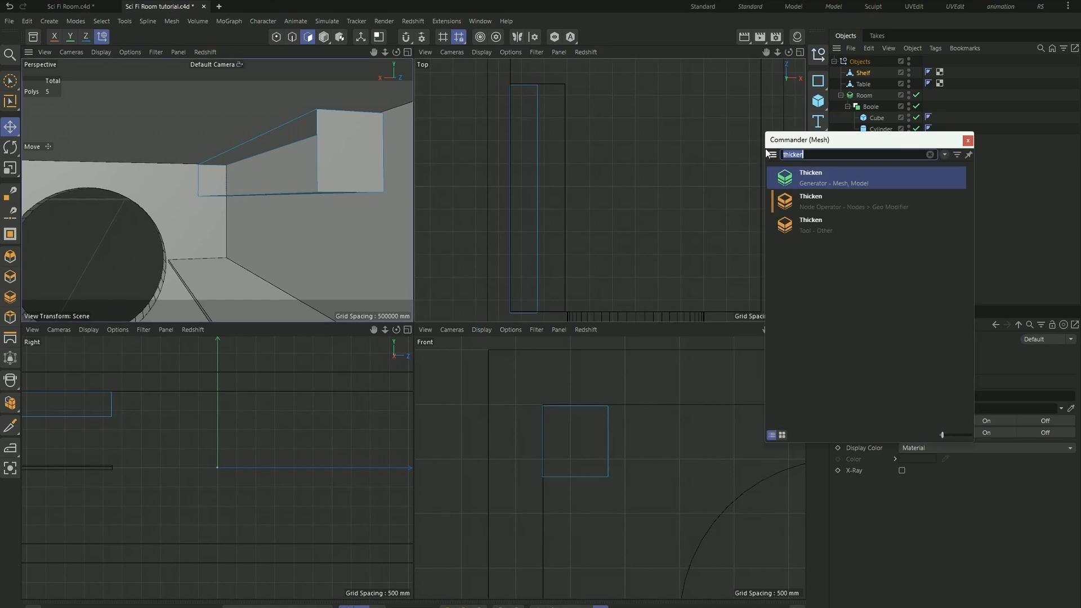
{"action": "left_click", "coordinate": [852, 182]}
{"action": "left_click_drag", "start_coordinate": [867, 60], "coordinate": [874, 73]}
{"action": "left_click", "coordinate": [862, 84]}
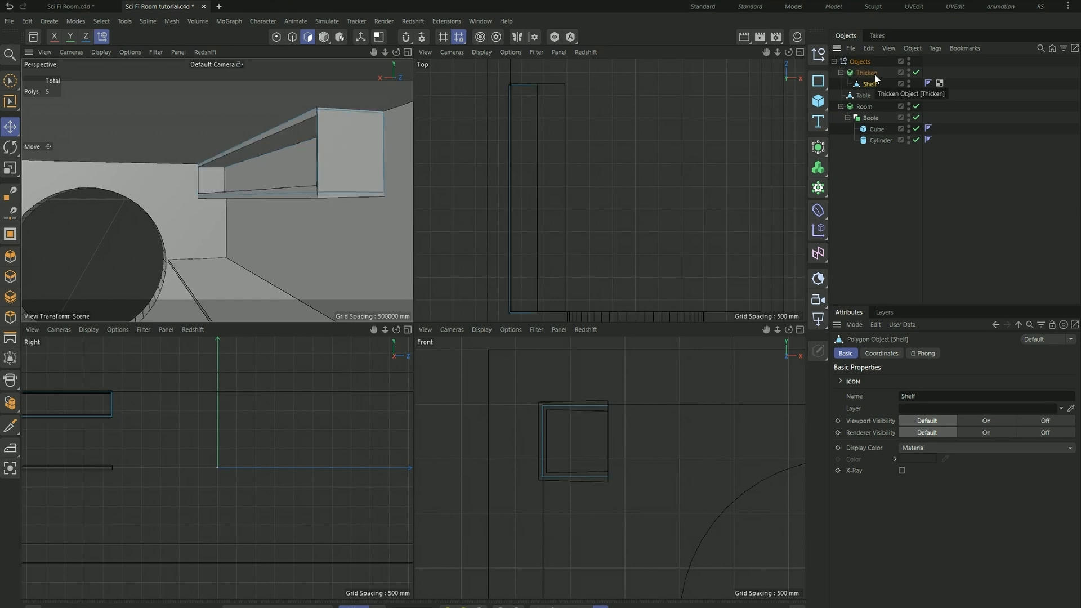
- Set the shelf Thicken generator's Position to -100 % and check the shelf's inward thickness
{"action": "left_click_drag", "start_coordinate": [273, 127], "coordinate": [287, 131], "text": "alt"}
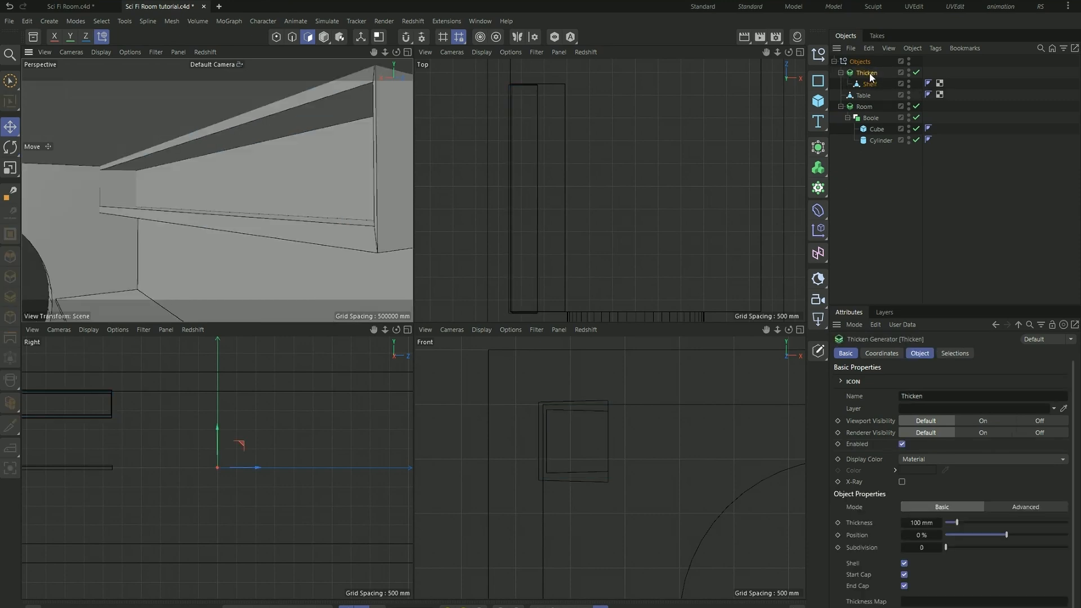
{"action": "left_click", "coordinate": [869, 75]}
{"action": "left_click_drag", "start_coordinate": [998, 537], "coordinate": [940, 540]}
{"action": "left_click_drag", "start_coordinate": [195, 206], "coordinate": [289, 160], "text": "alt"}
{"action": "mouse_move", "coordinate": [288, 164]}
{"action": "right_mouse_down", "text": "alt"}
{"action": "mouse_move", "coordinate": [309, 183]}
{"action": "mouse_move", "coordinate": [296, 171]}
{"action": "right_mouse_up", "text": "alt"}
{"action": "left_click_drag", "start_coordinate": [296, 171], "coordinate": [285, 164], "text": "alt"}
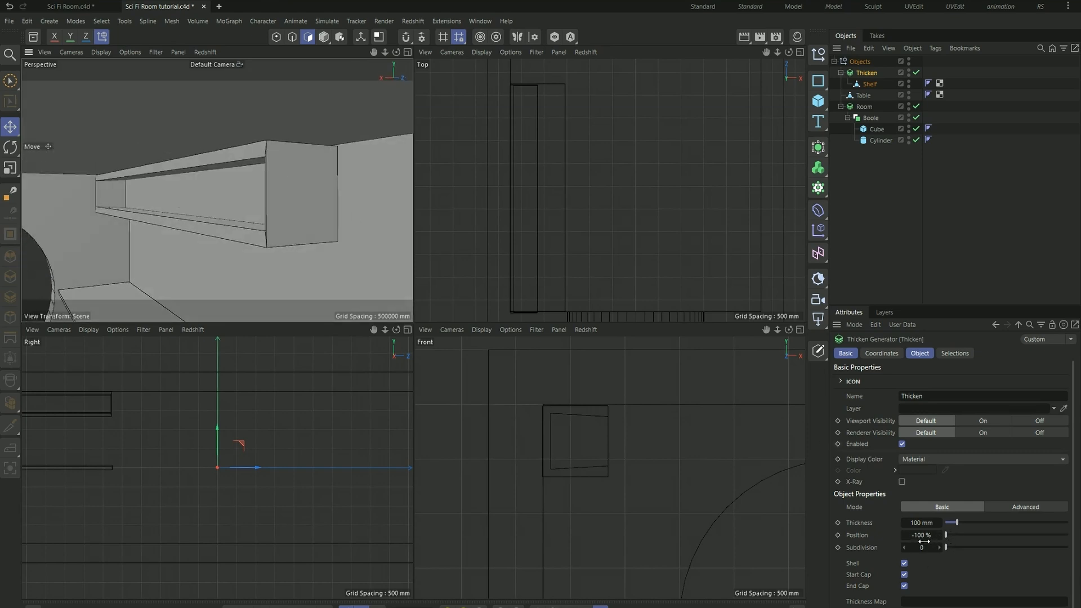
- Test the shelf Thicken generator's Position at 100 % and restore it to -100 %
{"action": "scroll", "coordinate": [566, 433], "scroll_direction": "up", "scroll_amount": 5}
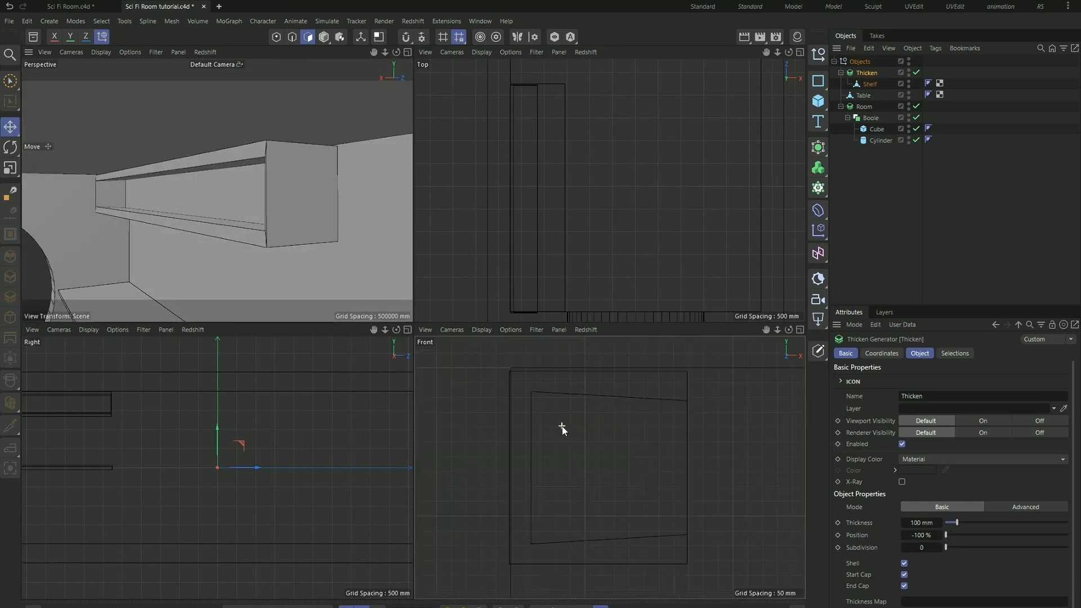
{"action": "left_click_drag", "start_coordinate": [946, 534], "coordinate": [1067, 535]}
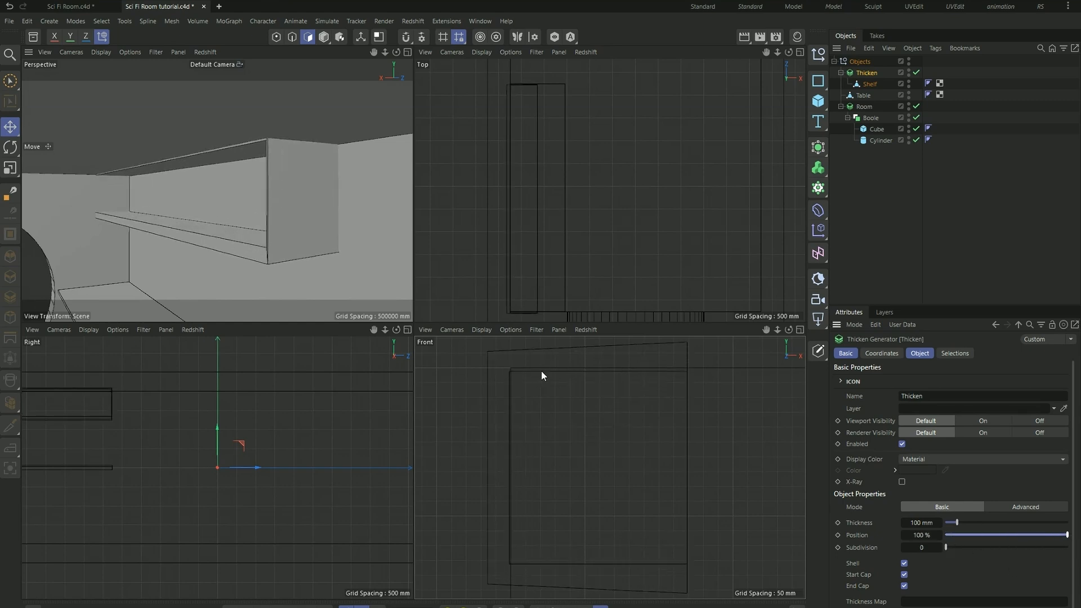
{"action": "left_click_drag", "start_coordinate": [1067, 535], "coordinate": [947, 535]}
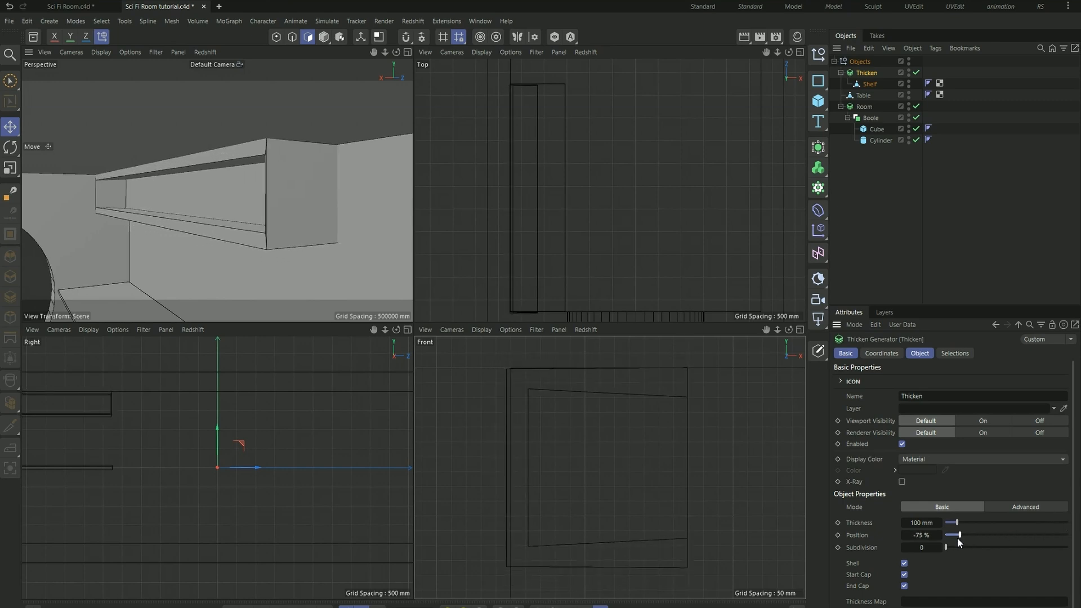
{"action": "left_click_drag", "start_coordinate": [946, 534], "coordinate": [911, 534]}
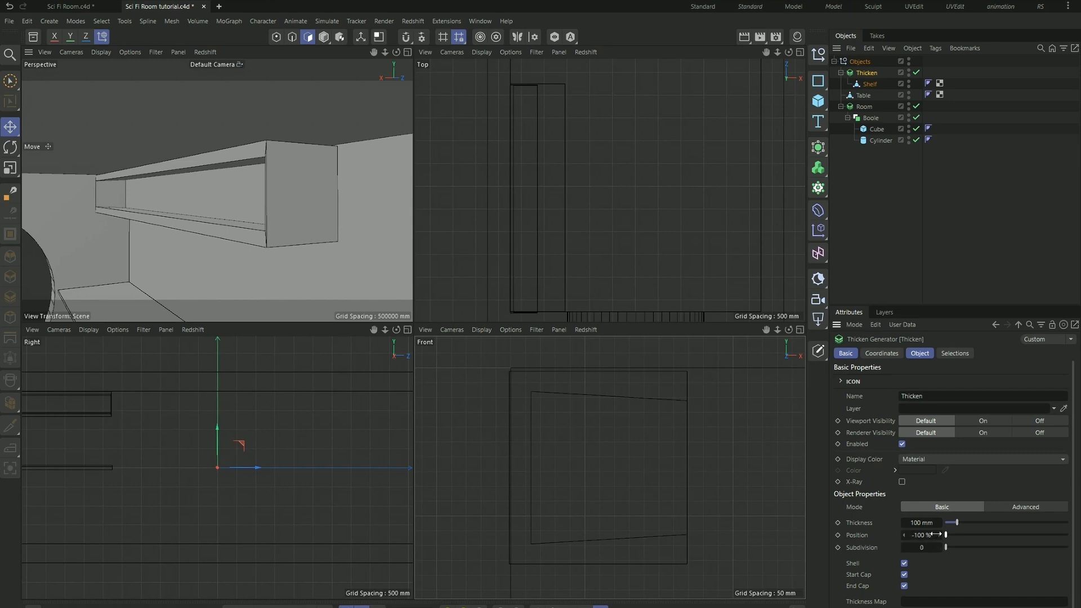
- Switch the shelf's Thicken generator to Advanced mode and set its thickness to 50 mm
{"action": "left_click", "coordinate": [1021, 508]}
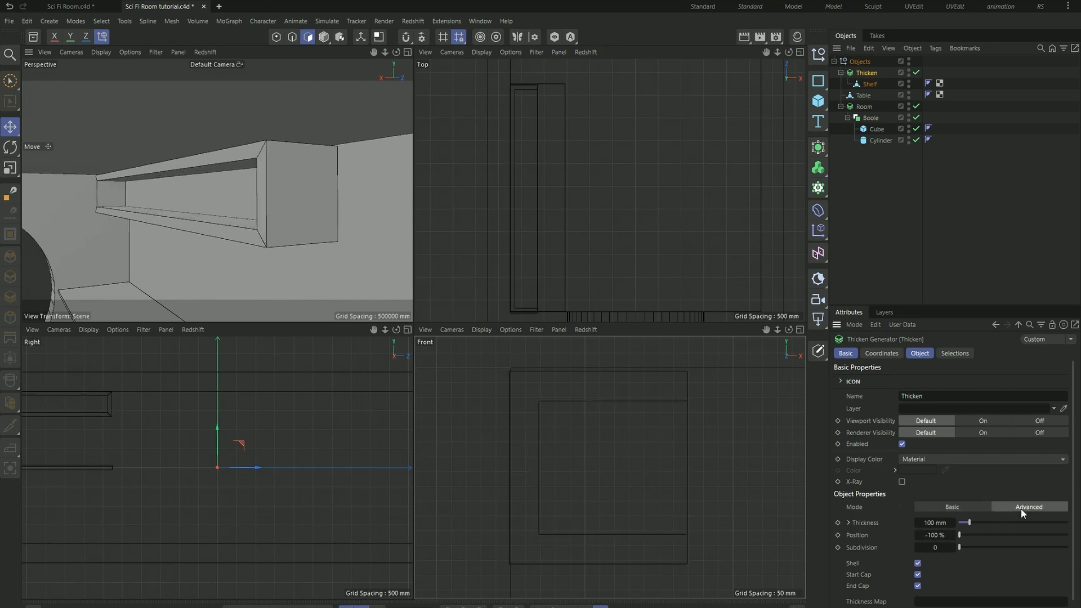
{"action": "double_click", "coordinate": [931, 522]}
{"action": "type", "text": "50"}
{"action": "key", "text": "Return"}
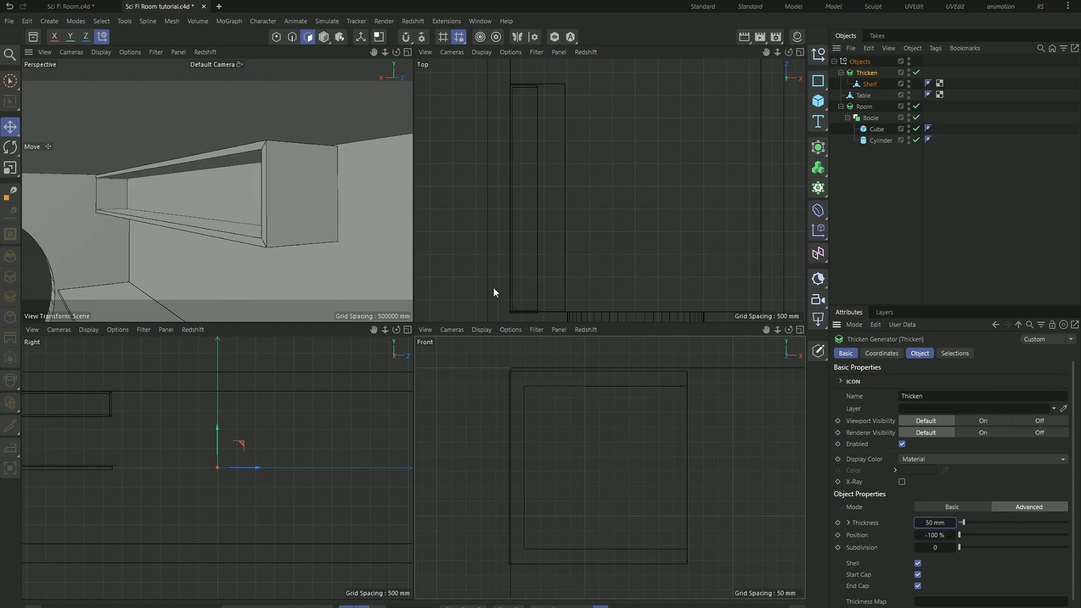
- Increase the shelf's thickness to 75 mm and check it in the perspective view
{"action": "left_click_drag", "start_coordinate": [292, 180], "coordinate": [184, 221], "text": "alt"}
{"action": "right_click_drag", "start_coordinate": [184, 216], "coordinate": [152, 228], "text": "alt"}
{"action": "double_click", "coordinate": [939, 524]}
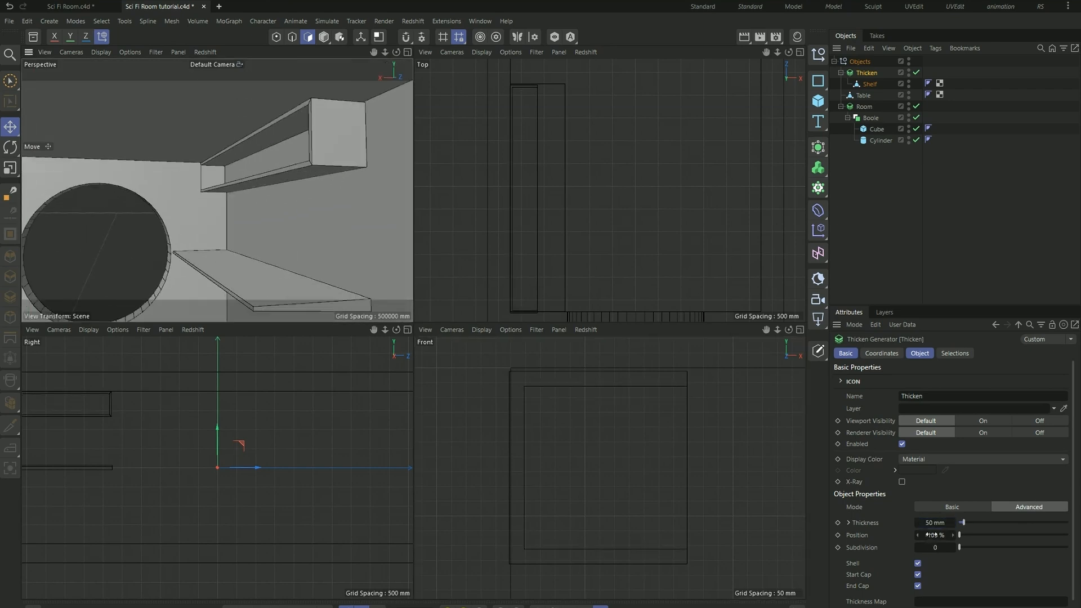
{"action": "type", "text": "75"}
{"action": "key", "text": "Return"}
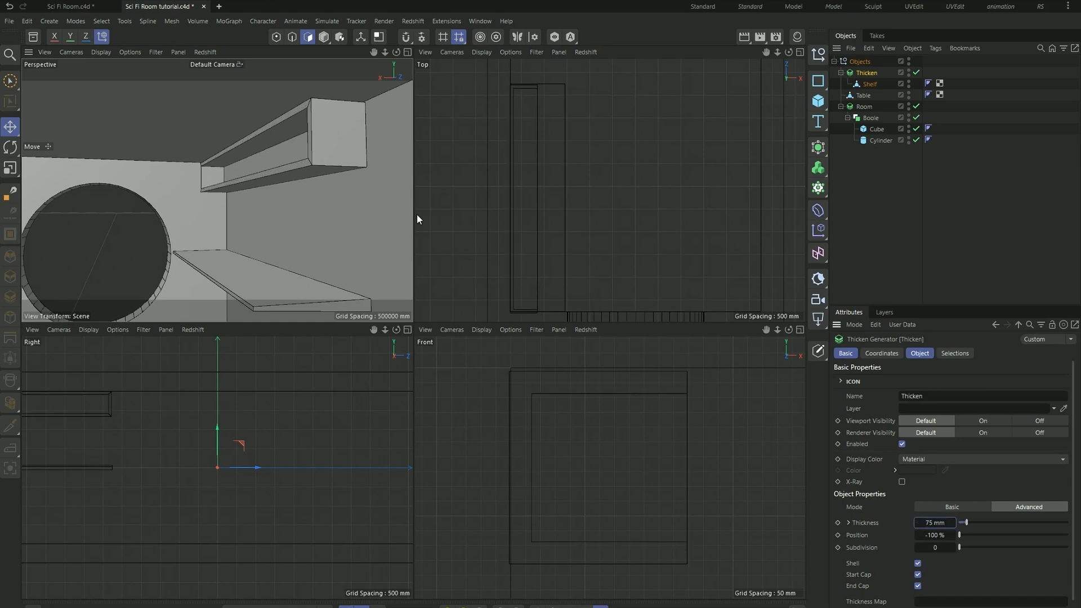
{"action": "left_click_drag", "start_coordinate": [348, 166], "coordinate": [289, 212], "text": "alt"}
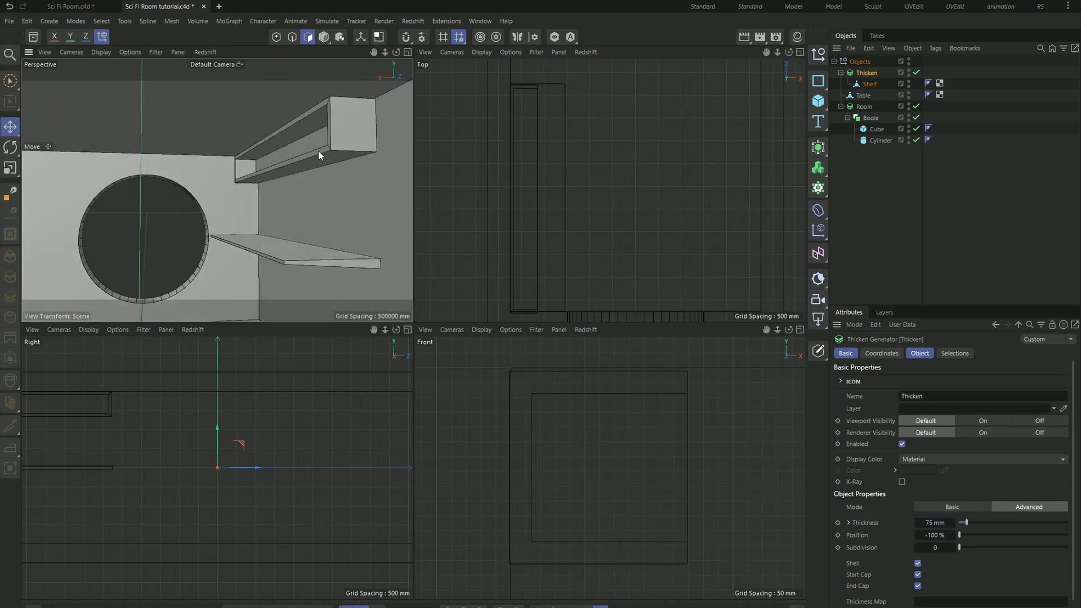
- Switch to the Sci Fi Room.c4d document to view the reference room
{"action": "left_click", "coordinate": [71, 6]}
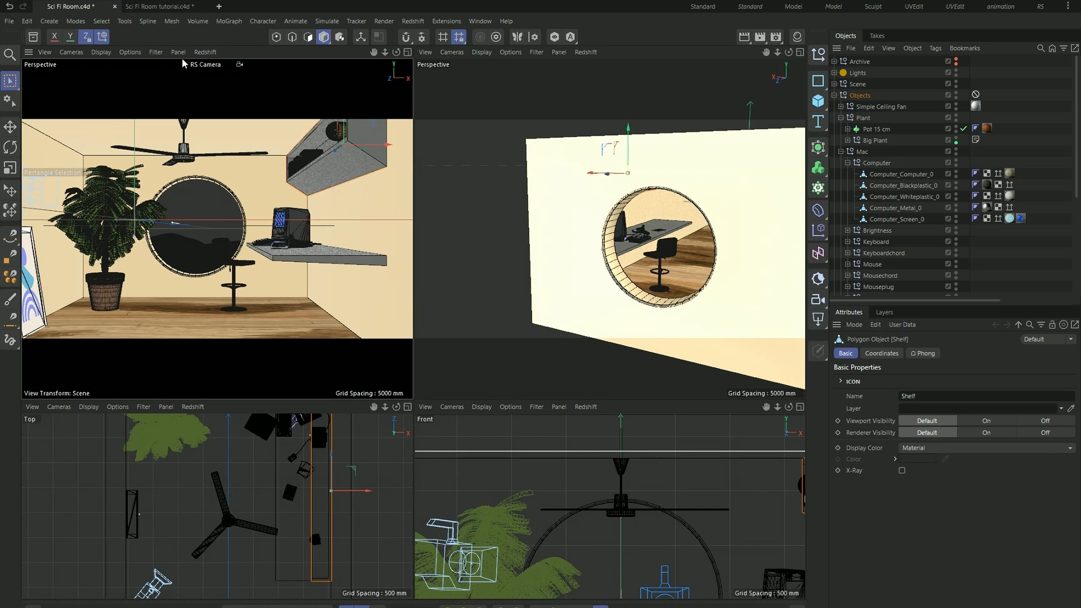
- Convert the shelf's Thicken generator in Sci Fi Room tutorial.c4d to editable geometry, keep Shelf directly under Objects and delete the leftover Thicken null
{"action": "left_click", "coordinate": [172, 7]}
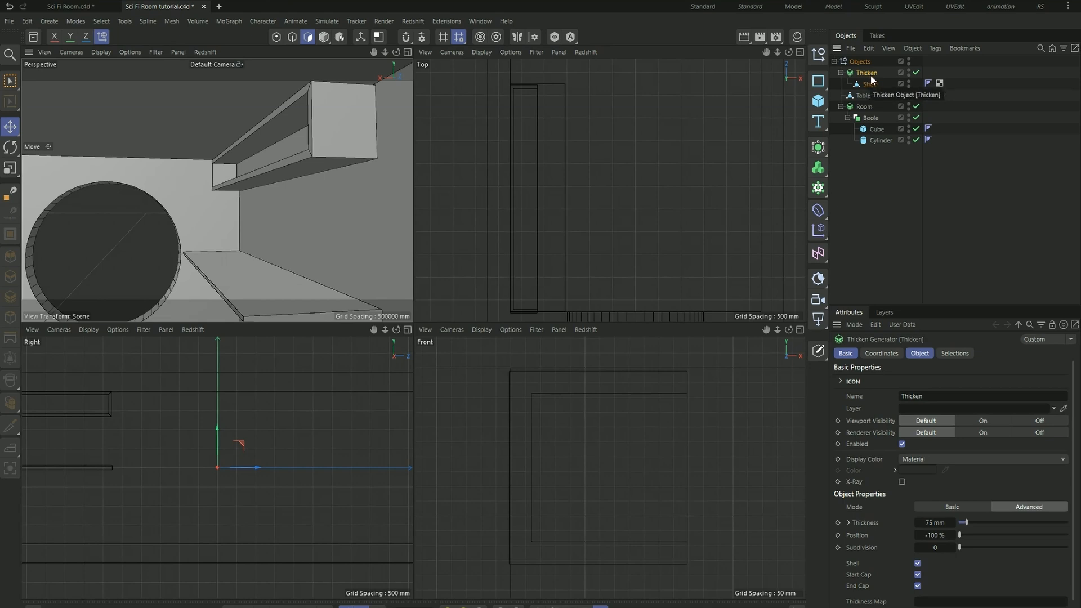
{"action": "key", "text": "c"}
{"action": "left_click", "coordinate": [840, 73]}
{"action": "left_click", "coordinate": [871, 83]}
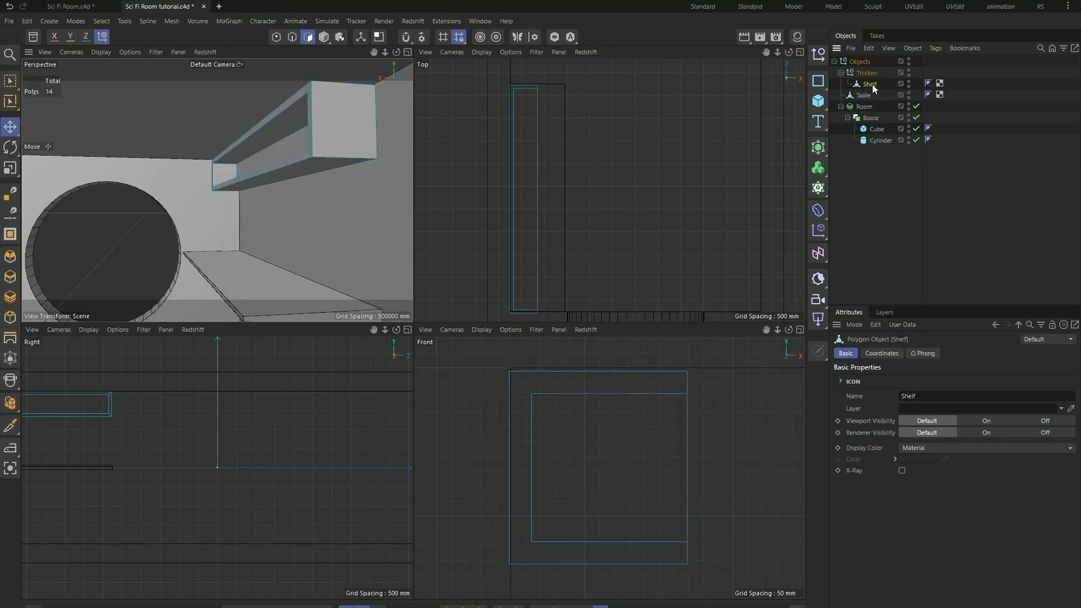
{"action": "left_click_drag", "start_coordinate": [870, 83], "coordinate": [874, 71]}
{"action": "left_click", "coordinate": [867, 84]}
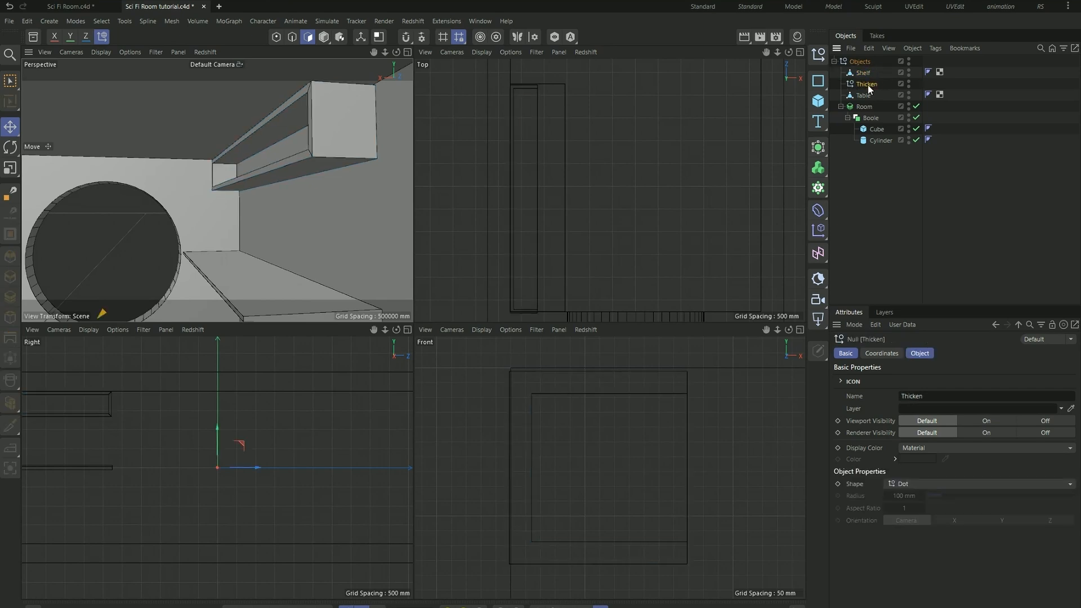
{"action": "key", "text": "Delete"}
{"action": "left_click", "coordinate": [866, 73]}
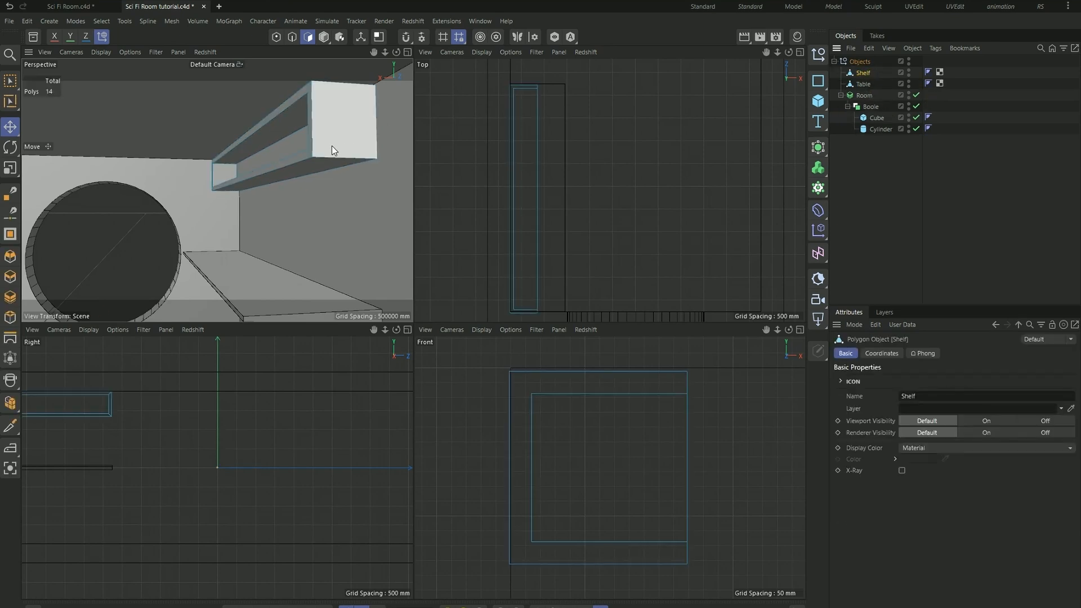
- Lower the shelf's bottom wall-side edge vertically to give the shelf a sloped underside
{"action": "scroll", "coordinate": [331, 158], "scroll_direction": "up", "scroll_amount": 4}
{"action": "scroll", "coordinate": [266, 201], "scroll_direction": "down", "scroll_amount": 5}
{"action": "scroll", "coordinate": [281, 232], "scroll_direction": "up", "scroll_amount": 4}
{"action": "scroll", "coordinate": [281, 231], "scroll_direction": "down", "scroll_amount": 4}
{"action": "scroll", "coordinate": [286, 142], "scroll_direction": "up", "scroll_amount": 5}
{"action": "scroll", "coordinate": [286, 142], "scroll_direction": "down", "scroll_amount": 4}
{"action": "middle_click_drag", "start_coordinate": [286, 141], "coordinate": [252, 141], "text": "alt"}
{"action": "left_click_drag", "start_coordinate": [252, 141], "coordinate": [260, 159], "text": "alt"}
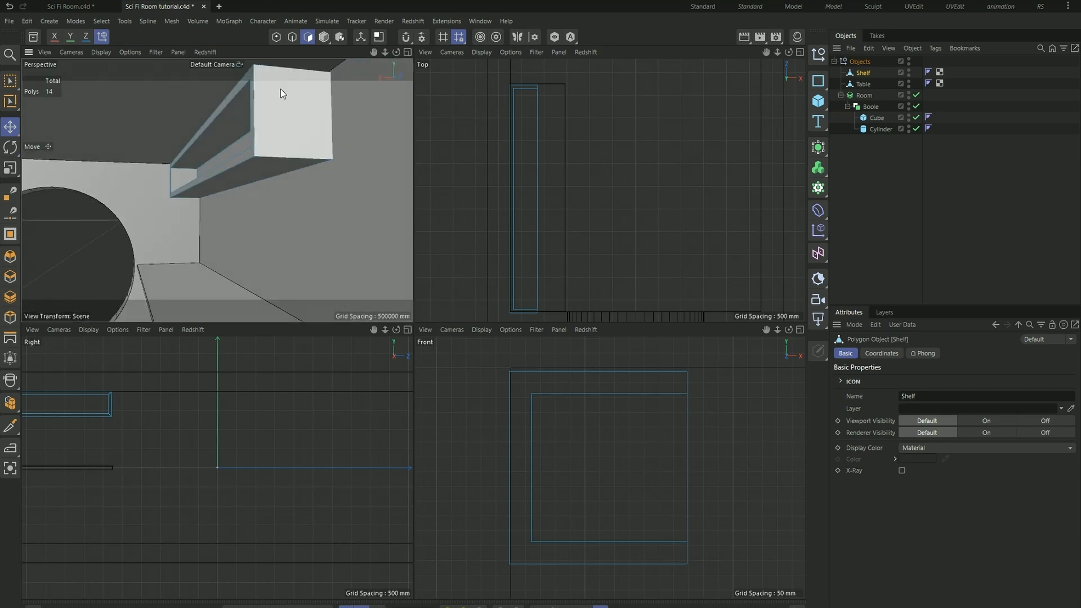
{"action": "left_click", "coordinate": [292, 39]}
{"action": "scroll", "coordinate": [245, 176], "scroll_direction": "up", "scroll_amount": 4}
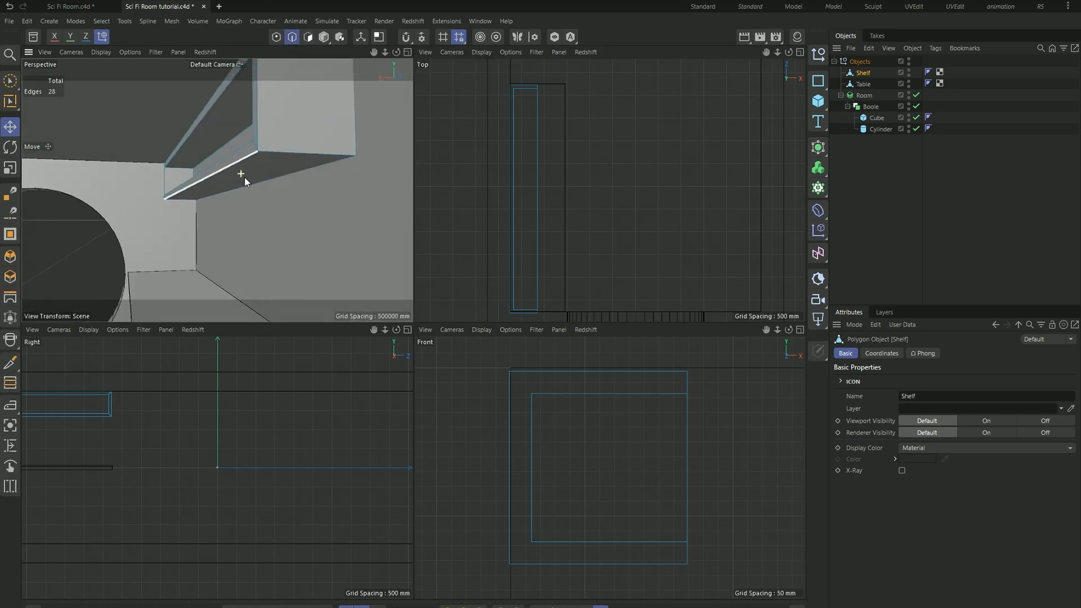
{"action": "left_click", "coordinate": [263, 183]}
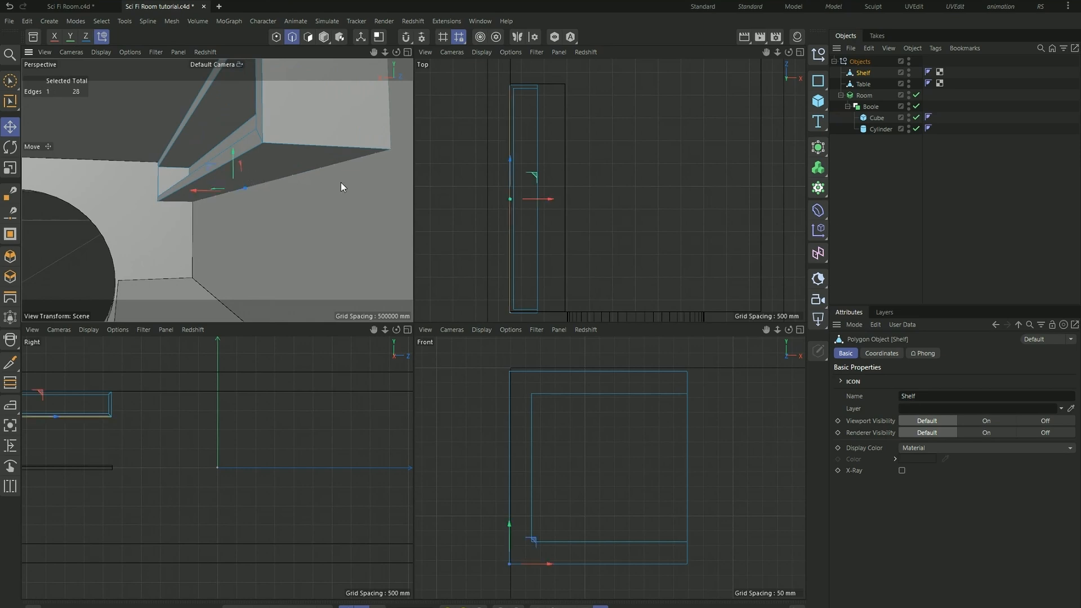
{"action": "left_click_drag", "start_coordinate": [234, 153], "coordinate": [213, 196]}
{"action": "scroll", "coordinate": [262, 163], "scroll_direction": "down", "scroll_amount": 4}
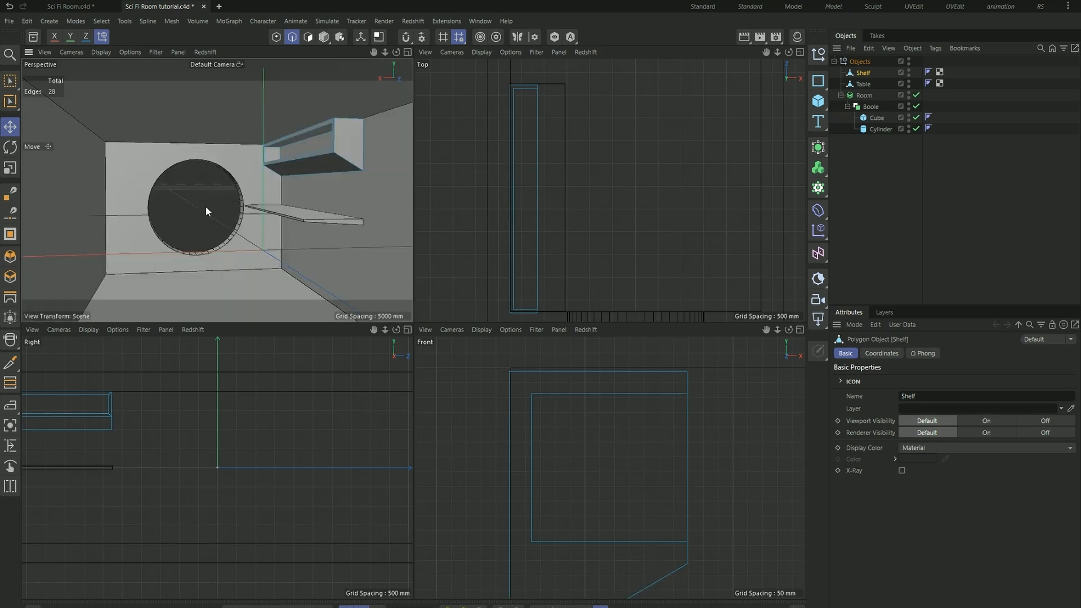
- Compare the shelf with the reference room in Sci Fi Room.c4d, and add a Landscape primitive to Sci Fi Room tutorial.c4d
{"action": "left_click", "coordinate": [53, 6]}
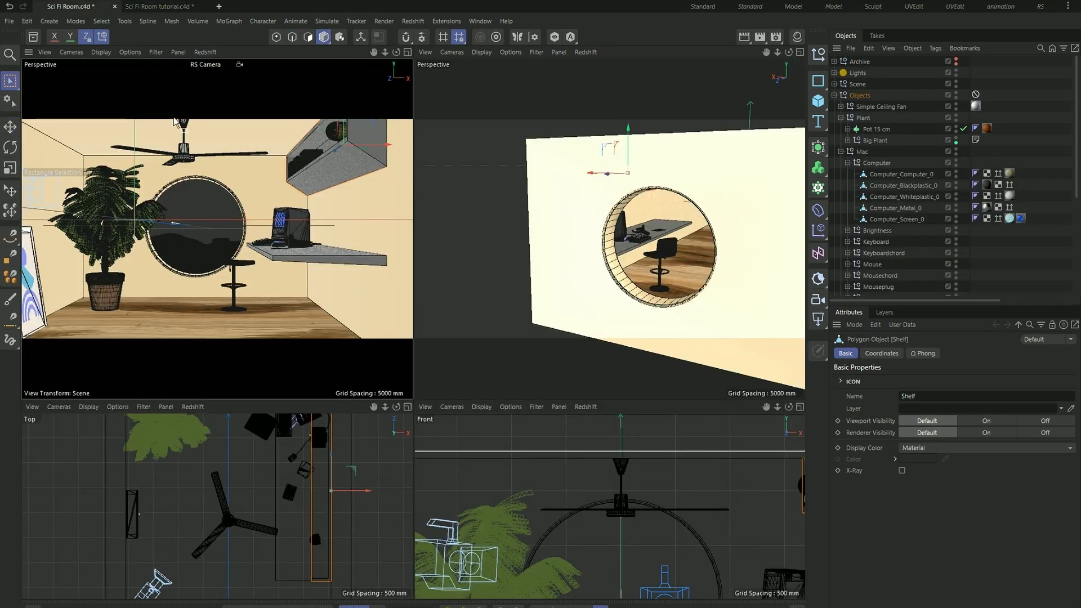
{"action": "left_click", "coordinate": [168, 6]}
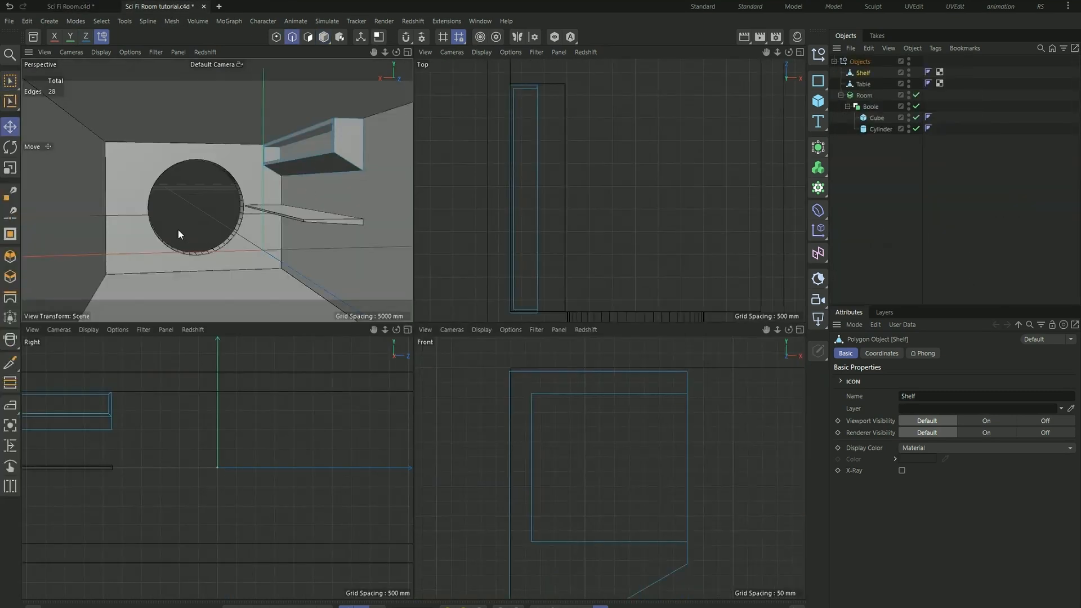
{"action": "scroll", "coordinate": [181, 230], "scroll_direction": "up", "scroll_amount": 2}
{"action": "scroll", "coordinate": [182, 224], "scroll_direction": "down", "scroll_amount": 1}
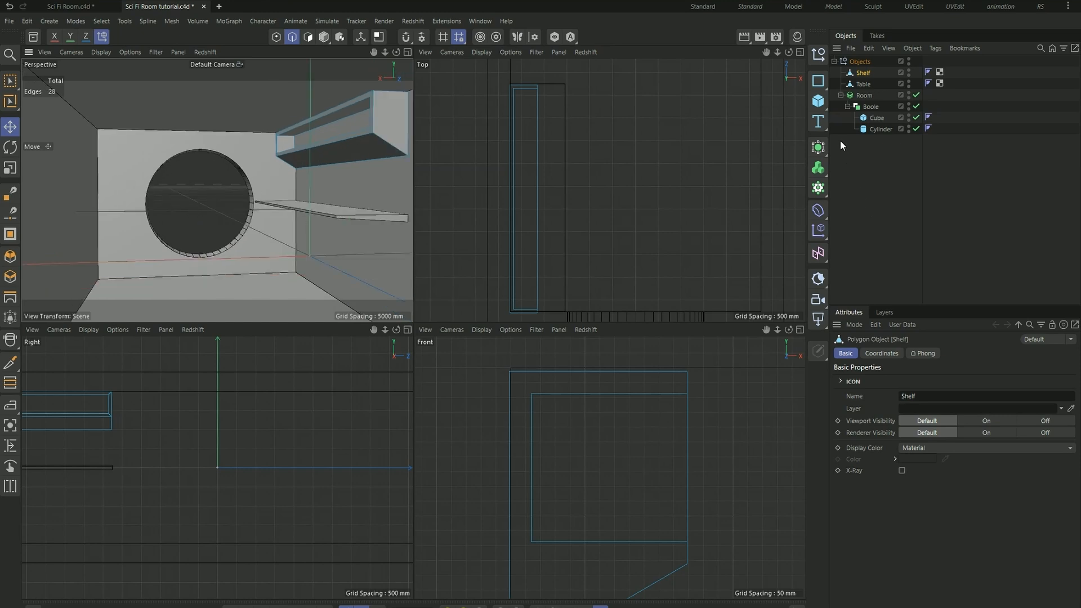
{"action": "left_click", "coordinate": [819, 170]}
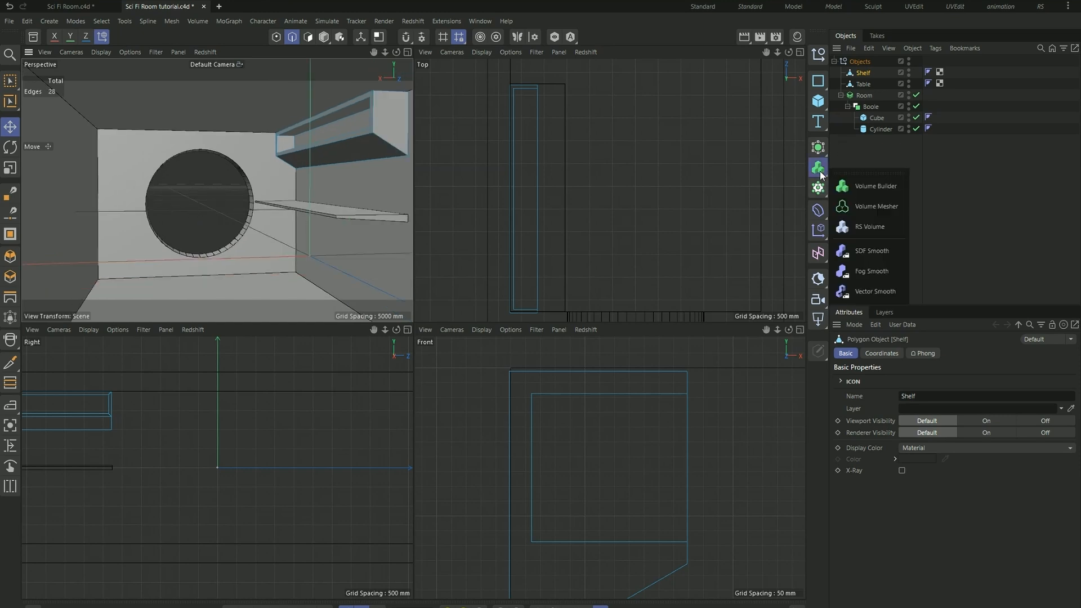
{"action": "left_click", "coordinate": [820, 107]}
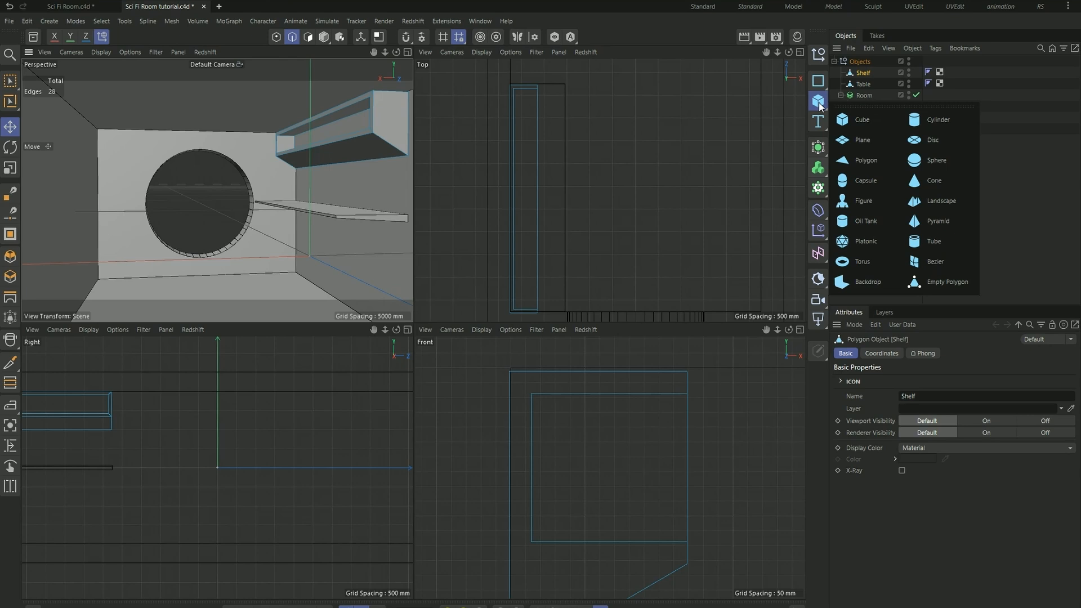
{"action": "left_click", "coordinate": [927, 202]}
{"action": "scroll", "coordinate": [342, 220], "scroll_direction": "down", "scroll_amount": 10}
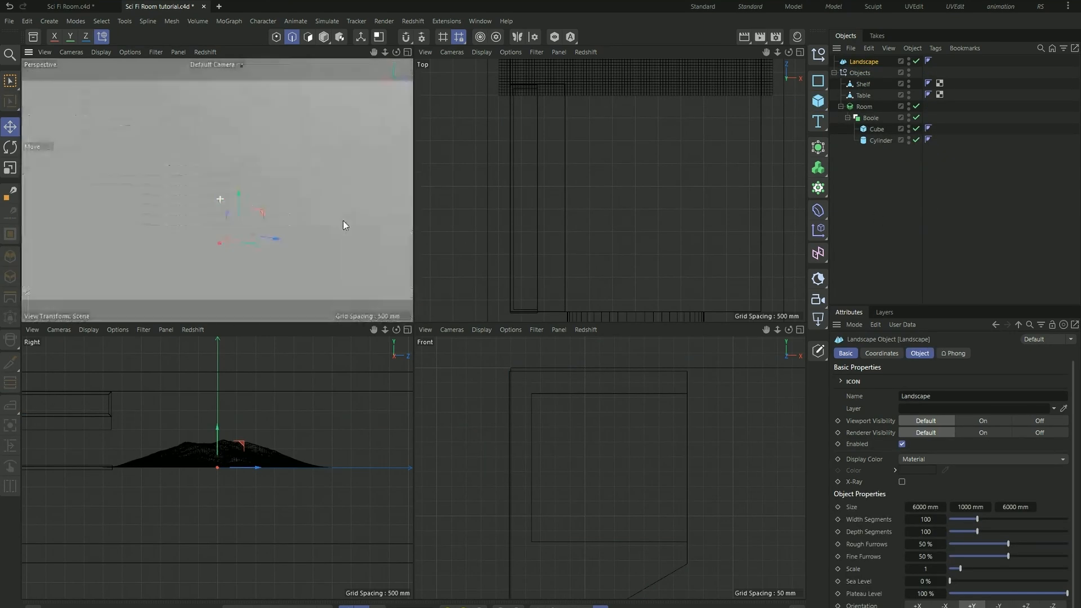
{"action": "scroll", "coordinate": [365, 212], "scroll_direction": "up", "scroll_amount": 5}
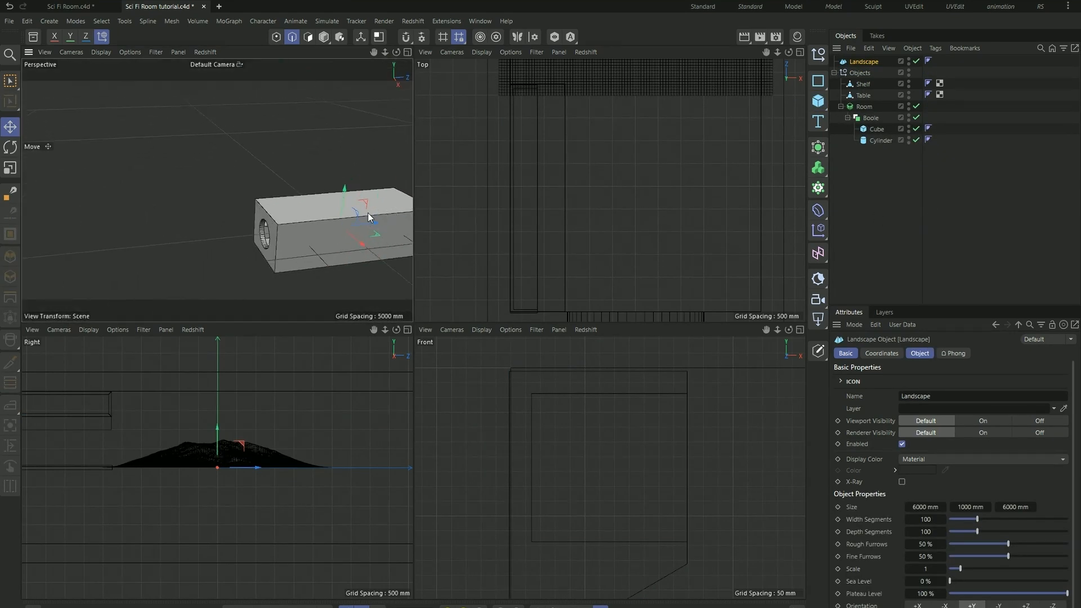
- Move the landscape out of the room so that it sits outside, in front of the round window
{"action": "left_click_drag", "start_coordinate": [369, 225], "coordinate": [202, 241]}
{"action": "scroll", "coordinate": [241, 224], "scroll_direction": "up", "scroll_amount": 4}
{"action": "left_click_drag", "start_coordinate": [263, 191], "coordinate": [187, 231], "text": "alt"}
{"action": "scroll", "coordinate": [187, 231], "scroll_direction": "down", "scroll_amount": 4}
{"action": "scroll", "coordinate": [361, 212], "scroll_direction": "down", "scroll_amount": 2}
{"action": "scroll", "coordinate": [424, 208], "scroll_direction": "up", "scroll_amount": 2}
{"action": "left_click_drag", "start_coordinate": [215, 188], "coordinate": [185, 212], "text": "alt"}
{"action": "scroll", "coordinate": [513, 200], "scroll_direction": "down", "scroll_amount": 3}
{"action": "scroll", "coordinate": [583, 193], "scroll_direction": "up", "scroll_amount": 4}
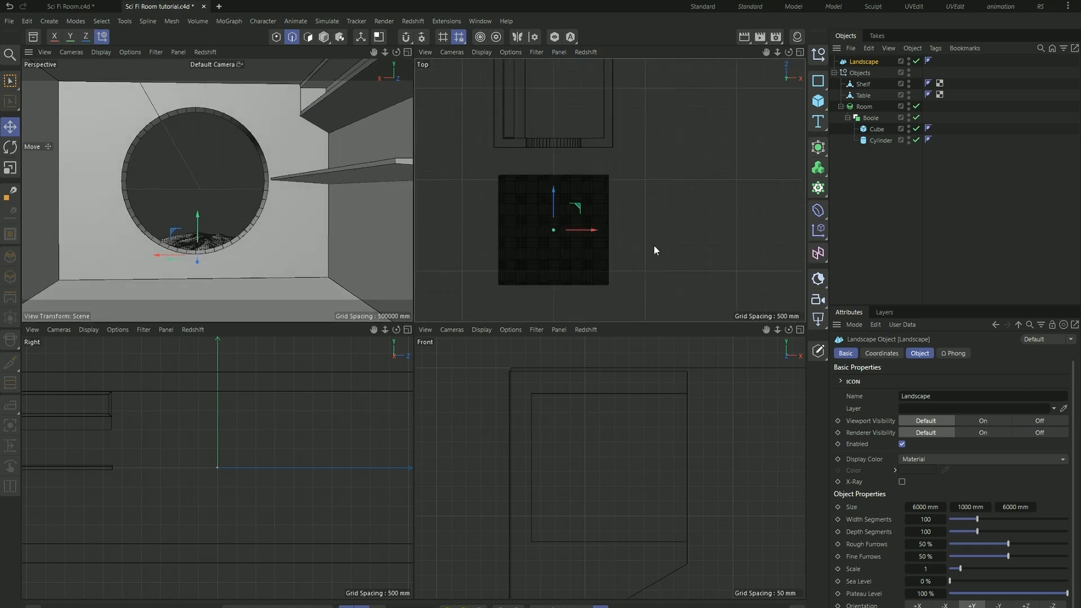
- Enlarge the landscape freehand outside the window to about 28,664 mm wide and 22,545 mm deep
{"action": "left_click", "coordinate": [324, 36]}
{"action": "scroll", "coordinate": [590, 229], "scroll_direction": "down", "scroll_amount": 3}
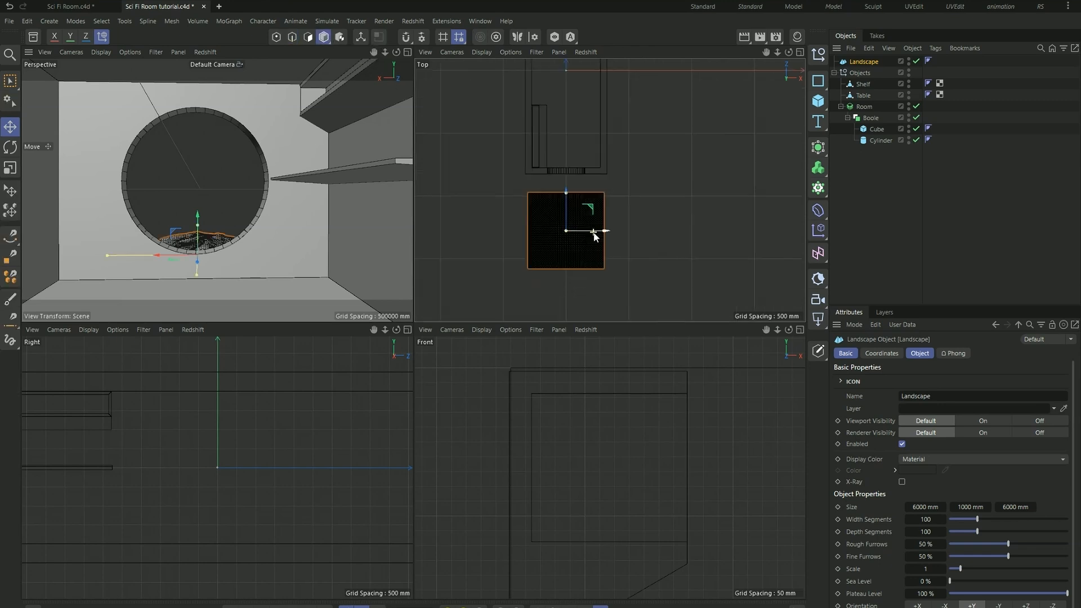
{"action": "left_click_drag", "start_coordinate": [603, 232], "coordinate": [701, 234]}
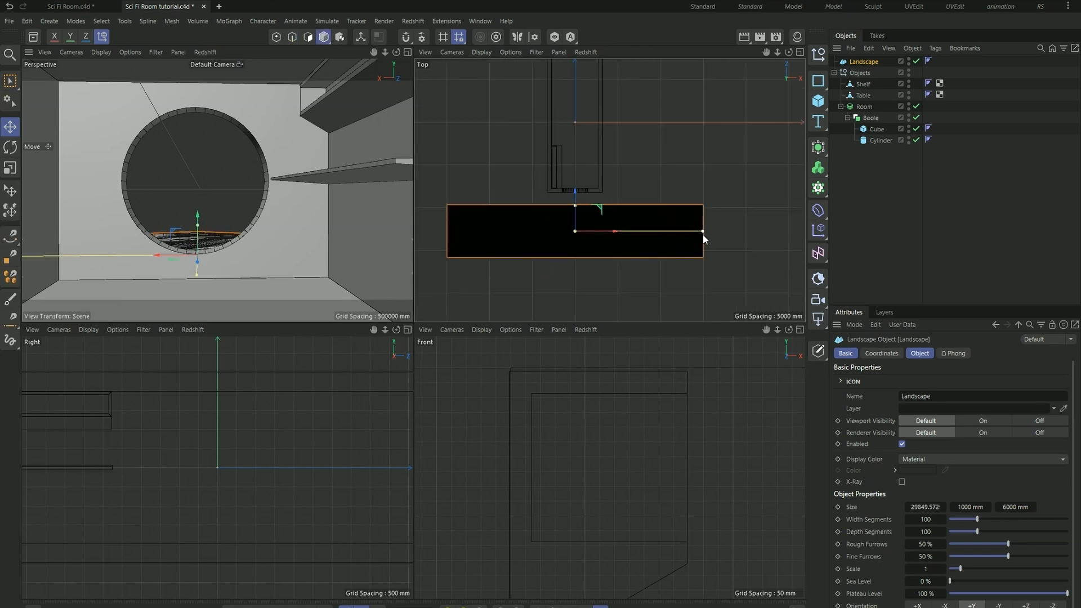
{"action": "mouse_move", "coordinate": [576, 205]}
{"action": "left_mouse_down"}
{"action": "mouse_move", "coordinate": [590, 137]}
{"action": "mouse_move", "coordinate": [583, 200]}
{"action": "left_mouse_up"}
{"action": "scroll", "coordinate": [589, 137], "scroll_direction": "down", "scroll_amount": 2}
{"action": "scroll", "coordinate": [619, 416], "scroll_direction": "down", "scroll_amount": 6}
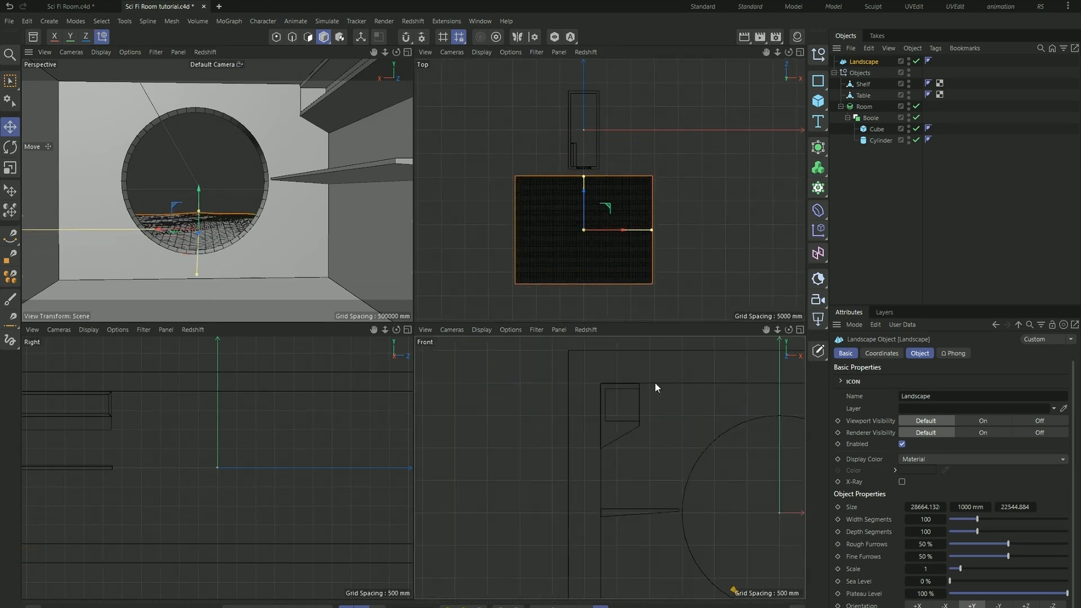
- Move the landscape farther from the window and resize it freehand to about 44,515 mm wide, 2,960 mm high and 54,173 mm deep
{"action": "left_click_drag", "start_coordinate": [687, 471], "coordinate": [691, 417]}
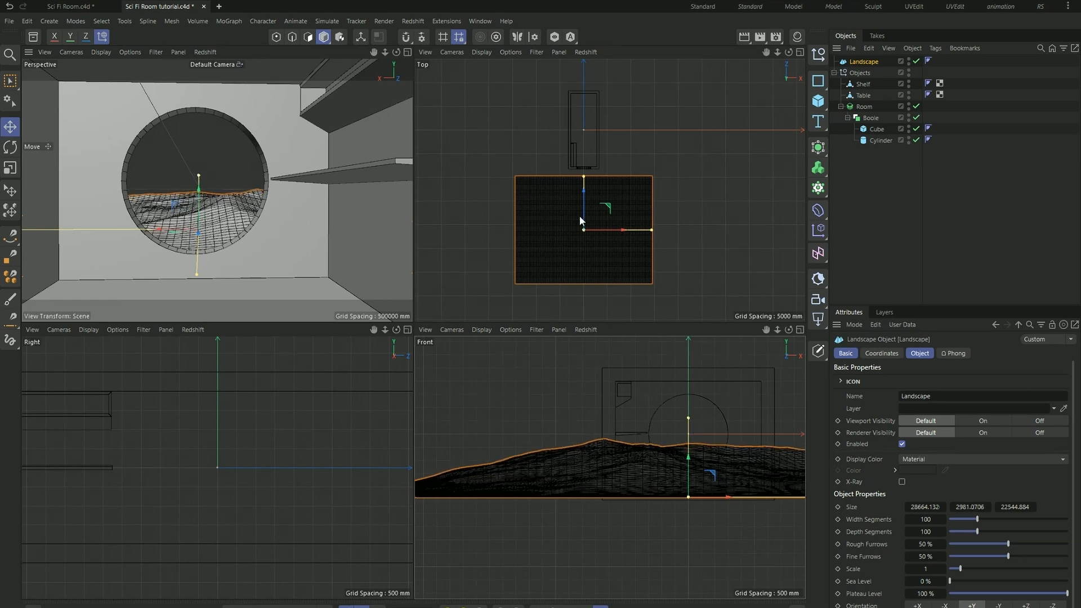
{"action": "mouse_move", "coordinate": [584, 194]}
{"action": "left_mouse_down"}
{"action": "mouse_move", "coordinate": [589, 232]}
{"action": "mouse_move", "coordinate": [591, 176]}
{"action": "left_mouse_up"}
{"action": "left_click_drag", "start_coordinate": [646, 263], "coordinate": [689, 272]}
{"action": "mouse_move", "coordinate": [689, 426]}
{"action": "left_mouse_down"}
{"action": "mouse_move", "coordinate": [691, 400]}
{"action": "mouse_move", "coordinate": [698, 461]}
{"action": "mouse_move", "coordinate": [698, 441]}
{"action": "left_mouse_up"}
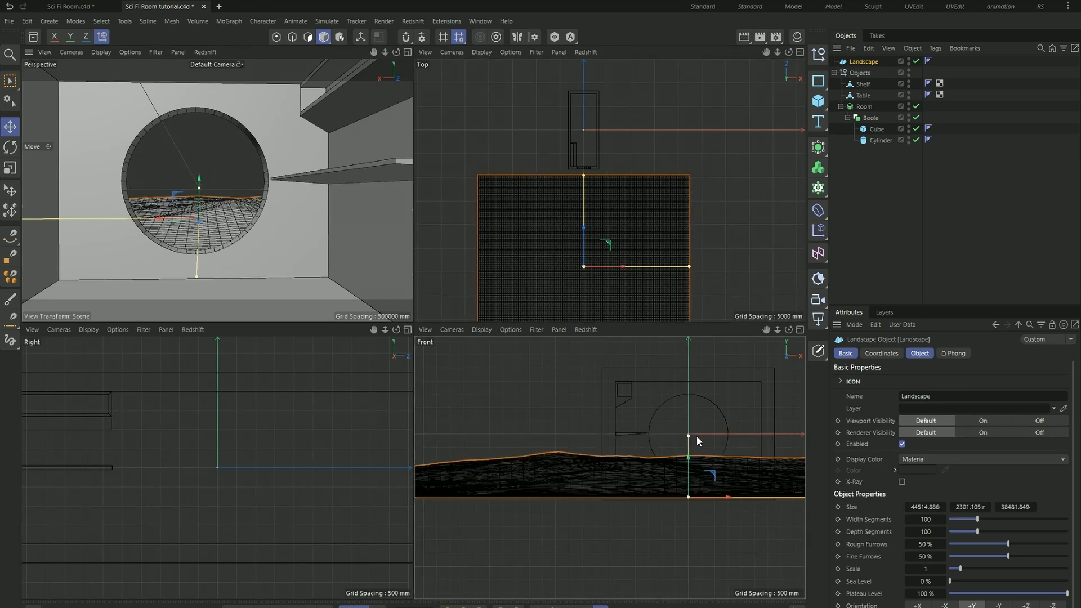
{"action": "left_click_drag", "start_coordinate": [580, 236], "coordinate": [595, 288]}
{"action": "left_click_drag", "start_coordinate": [584, 229], "coordinate": [585, 196]}
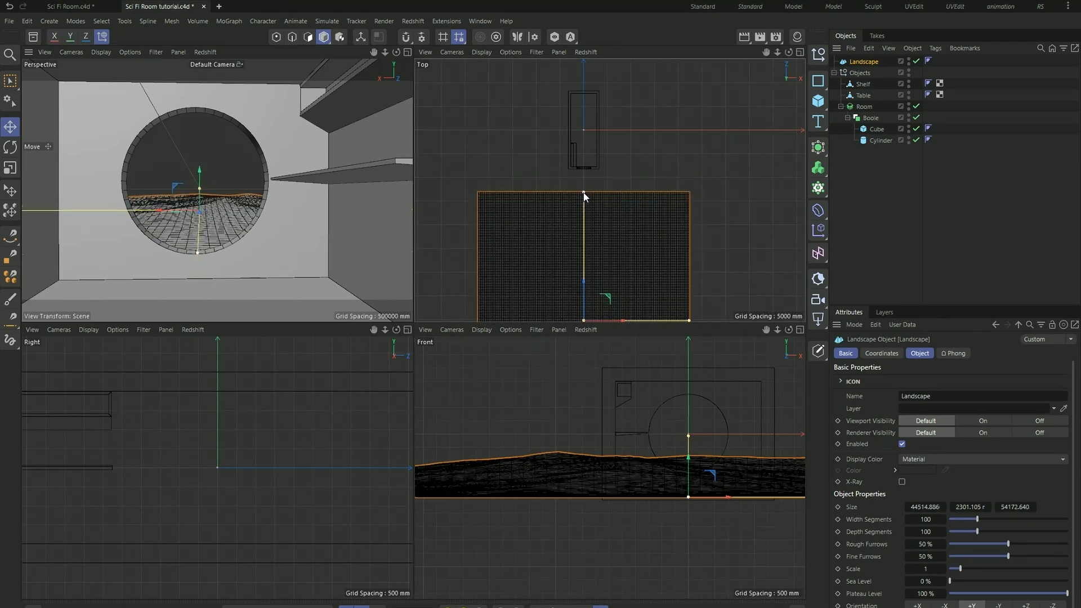
{"action": "mouse_move", "coordinate": [687, 438]}
{"action": "left_mouse_down"}
{"action": "mouse_move", "coordinate": [691, 410]}
{"action": "mouse_move", "coordinate": [690, 419]}
{"action": "left_mouse_up"}
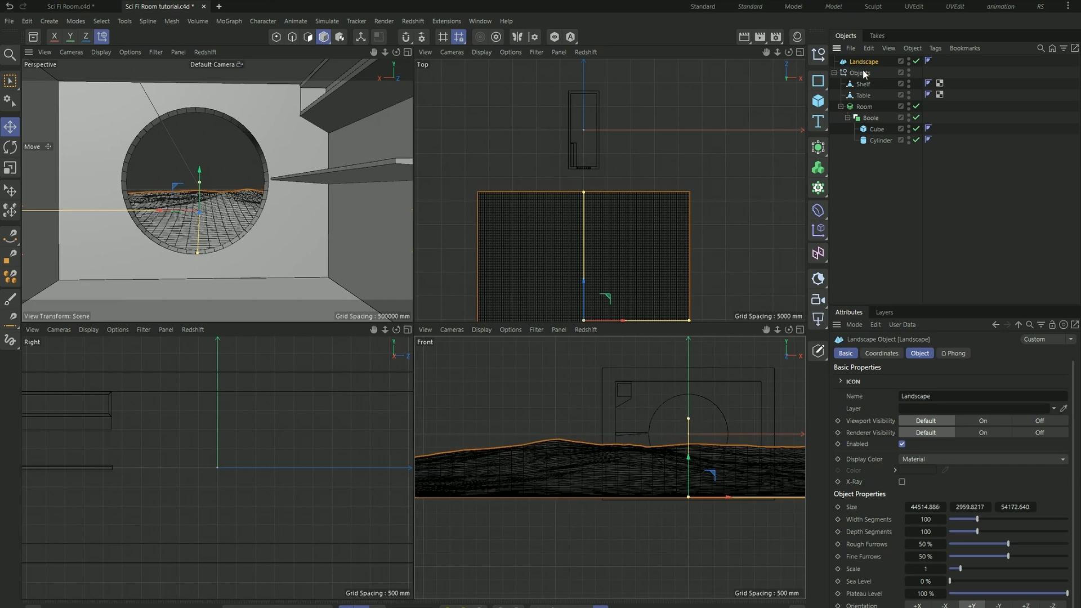
- Set the landscape's size to exactly 50000 mm by 3000 mm by 55000 mm
{"action": "left_click", "coordinate": [925, 506]}
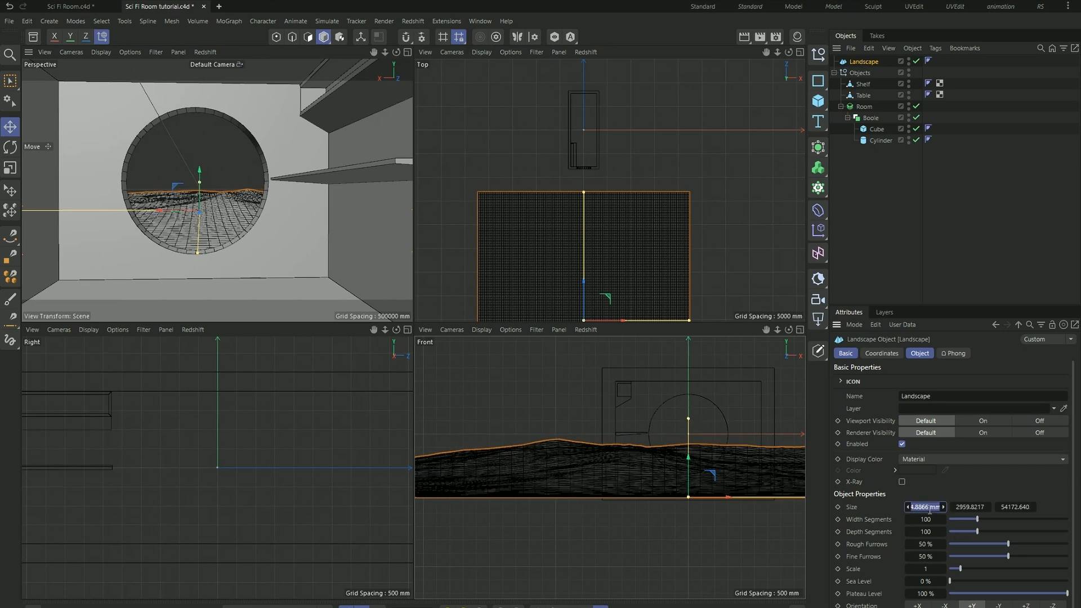
{"action": "type", "text": "50000"}
{"action": "key", "text": "Return"}
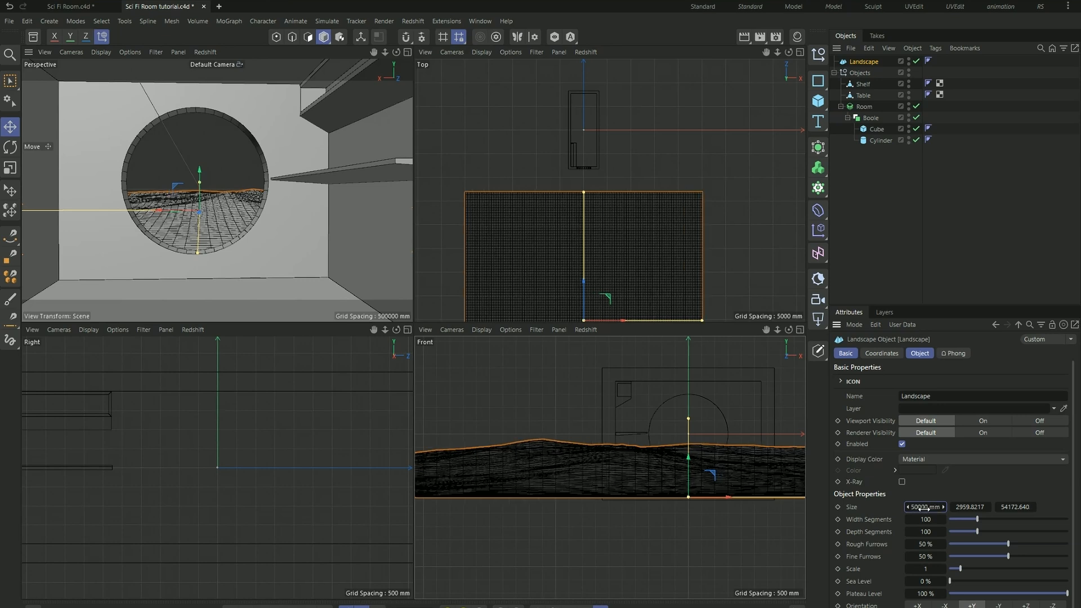
{"action": "left_click", "coordinate": [979, 506]}
{"action": "type", "text": "3000"}
{"action": "key", "text": "Return"}
{"action": "left_click", "coordinate": [1018, 507]}
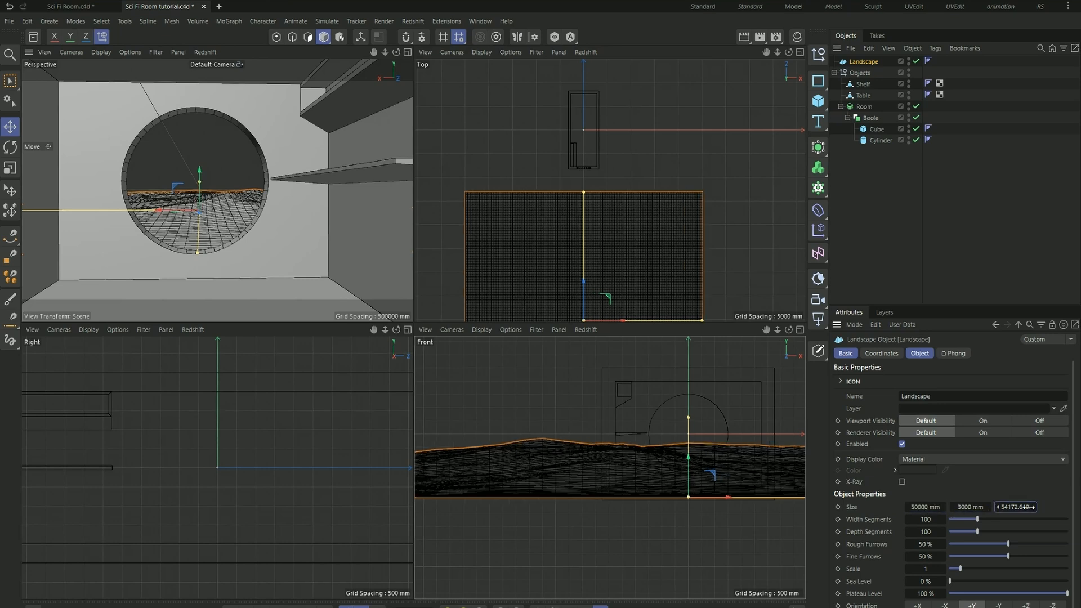
{"action": "type", "text": "55000"}
{"action": "key", "text": "Return"}
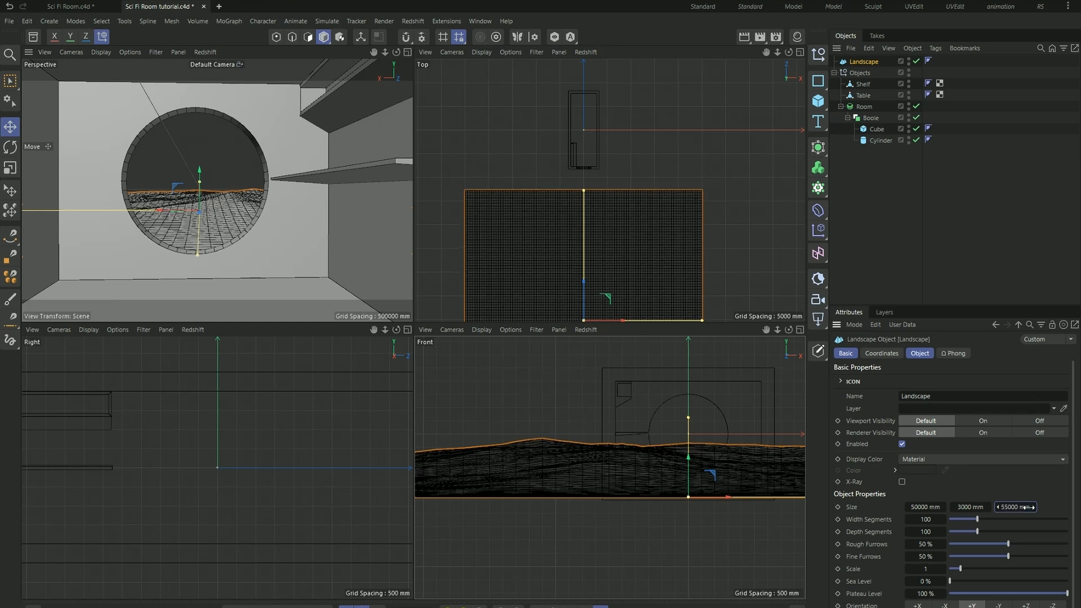
- Set the landscape to 255 width segments, 170 depth segments, 78 % rough furrows and 88 % fine furrows
{"action": "left_click_drag", "start_coordinate": [978, 518], "coordinate": [999, 532]}
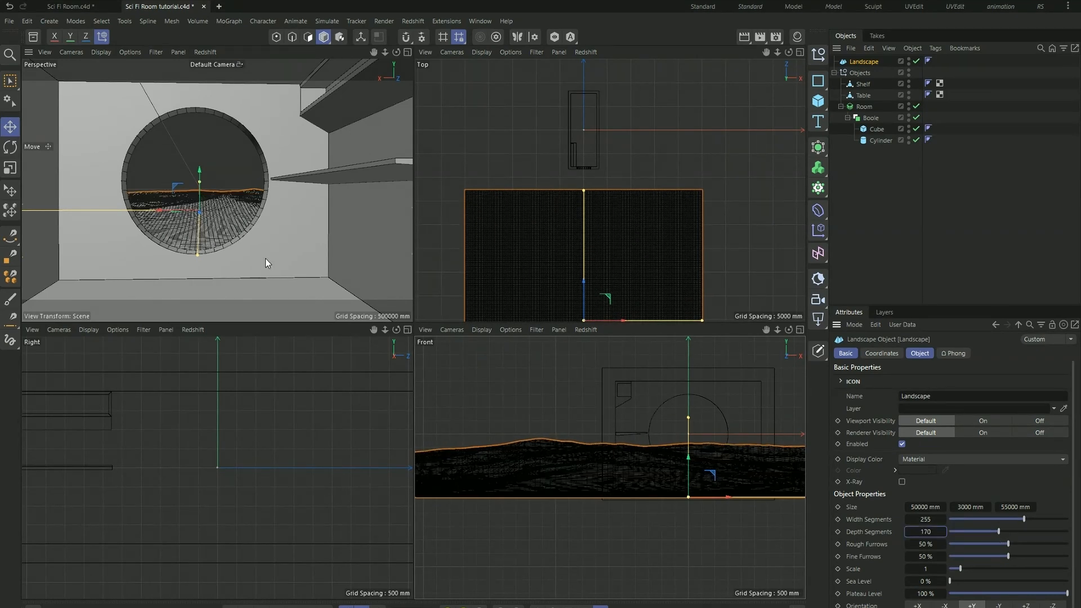
{"action": "left_click_drag", "start_coordinate": [1017, 545], "coordinate": [1055, 556]}
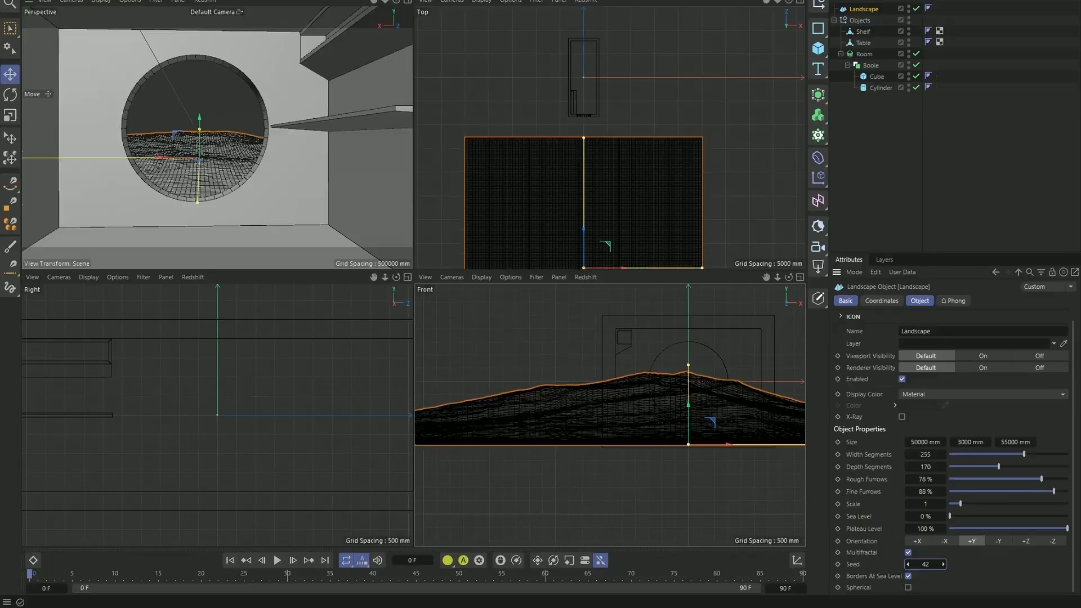
- Advance the landscape's Seed to 51 for a different terrain shape and nudge its vertical position in the window view
{"action": "left_click_drag", "start_coordinate": [925, 563], "coordinate": [930, 564]}
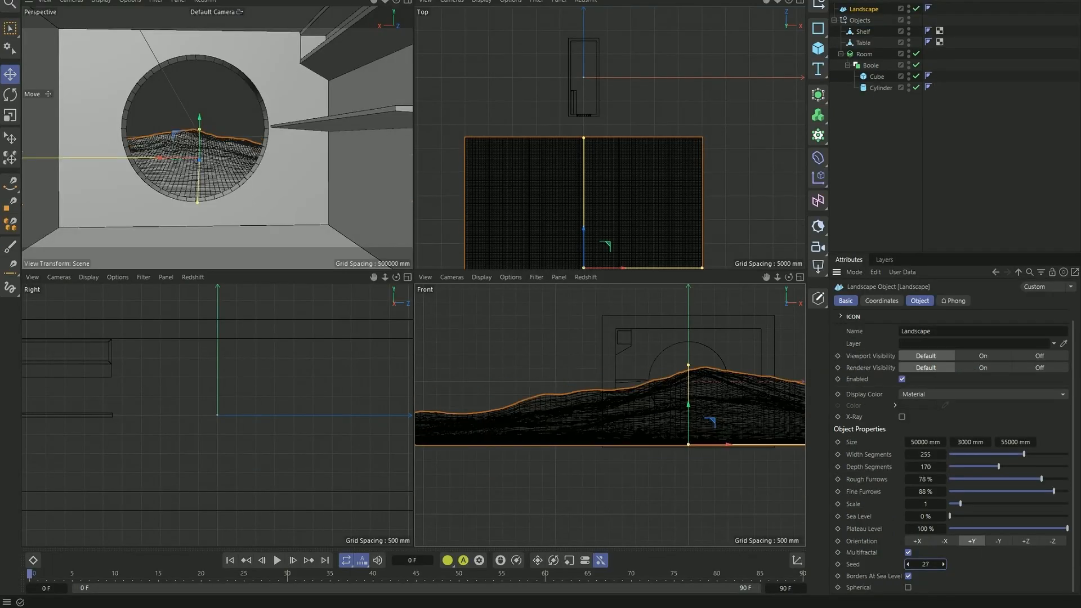
{"action": "left_click", "coordinate": [944, 564]}
{"action": "left_click", "coordinate": [944, 564]}
{"action": "left_click", "coordinate": [944, 565]}
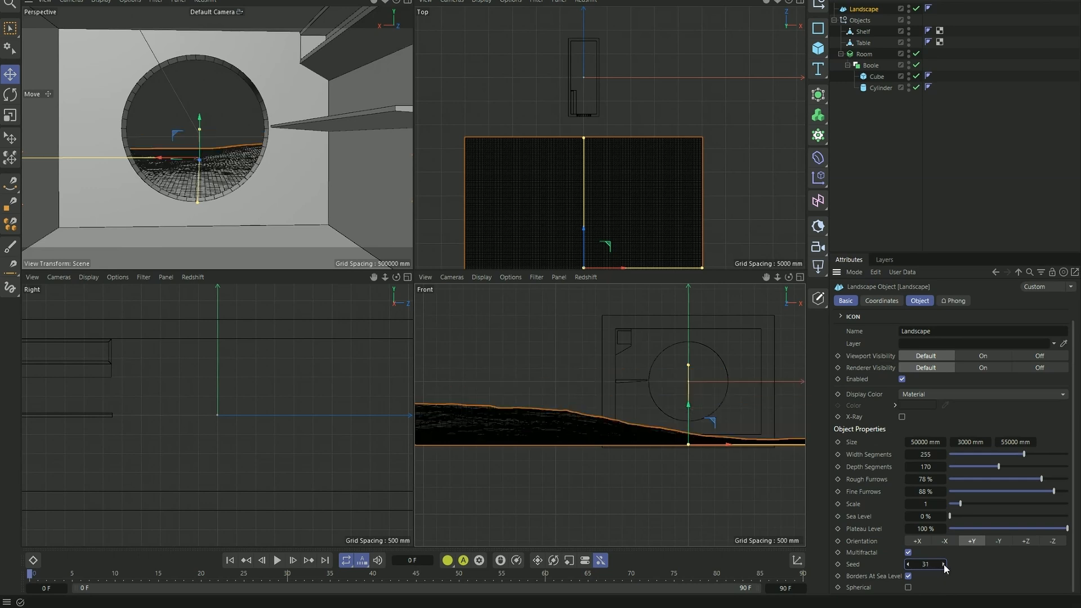
{"action": "left_click", "coordinate": [944, 564]}
{"action": "left_click", "coordinate": [944, 565]}
{"action": "left_click", "coordinate": [944, 564]}
{"action": "left_click", "coordinate": [944, 564]}
{"action": "left_click", "coordinate": [944, 564]}
{"action": "left_click", "coordinate": [944, 564]}
{"action": "left_click", "coordinate": [944, 565]}
{"action": "left_click", "coordinate": [944, 565]}
{"action": "left_click", "coordinate": [944, 564]}
{"action": "left_click", "coordinate": [944, 564]}
{"action": "left_click", "coordinate": [944, 564]}
{"action": "left_click", "coordinate": [944, 565]}
{"action": "left_click", "coordinate": [944, 564]}
{"action": "left_click", "coordinate": [944, 564]}
{"action": "left_click", "coordinate": [944, 564]}
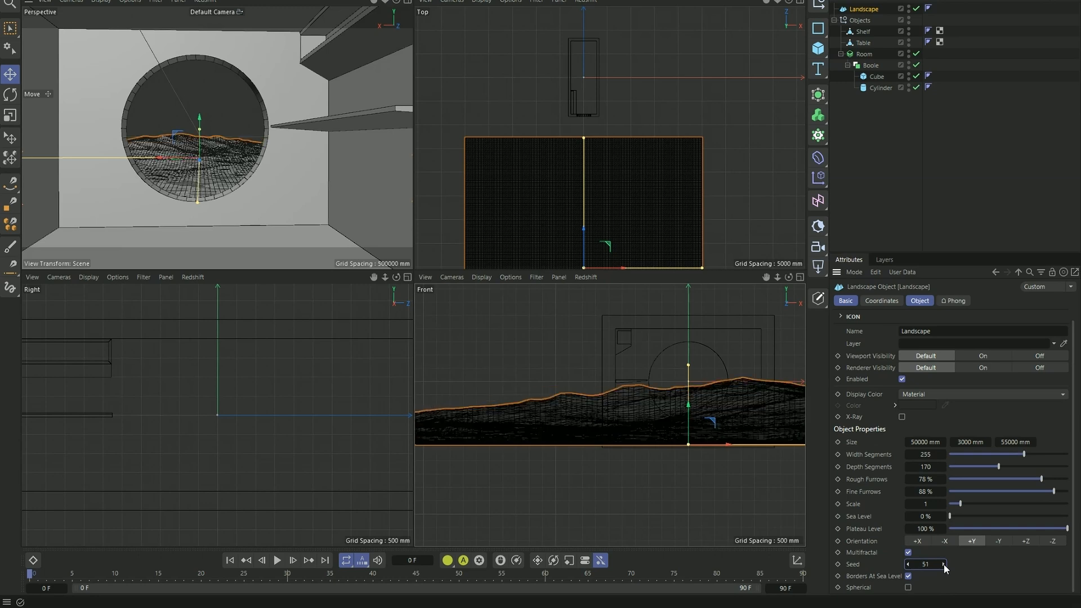
{"action": "left_click_drag", "start_coordinate": [201, 120], "coordinate": [203, 120]}
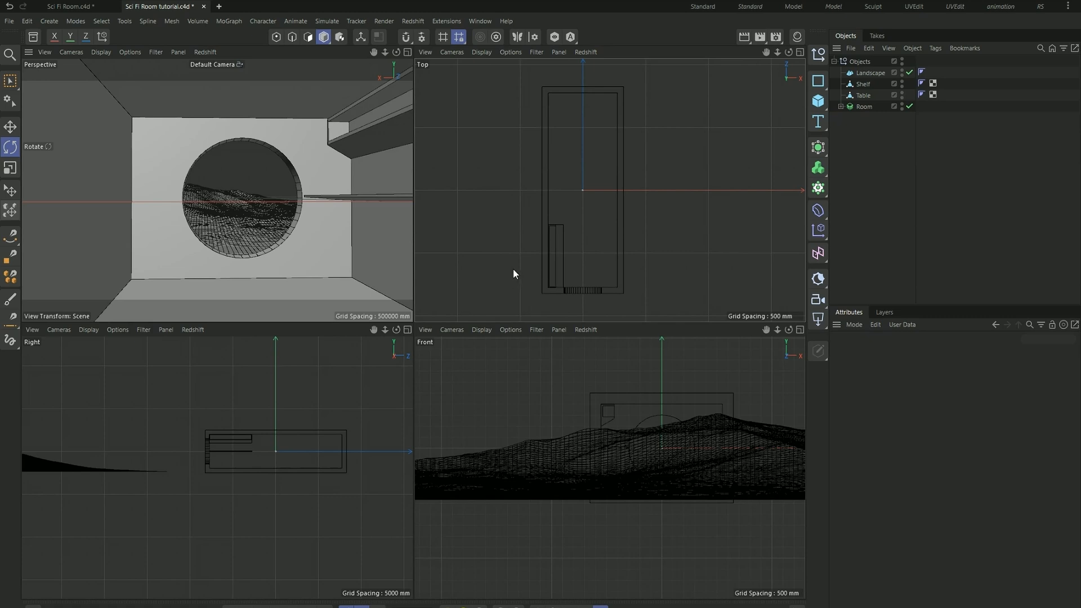
- Review the renderer choice and output options in the render settings, and maximize the perspective view
{"action": "left_click", "coordinate": [776, 36]}
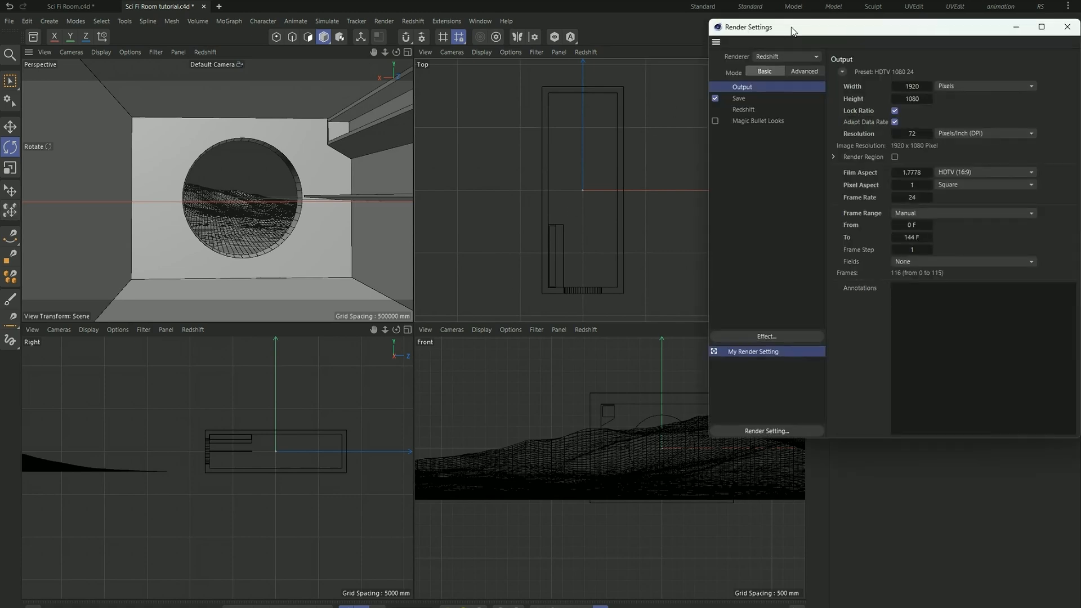
{"action": "left_click_drag", "start_coordinate": [795, 31], "coordinate": [566, 149]}
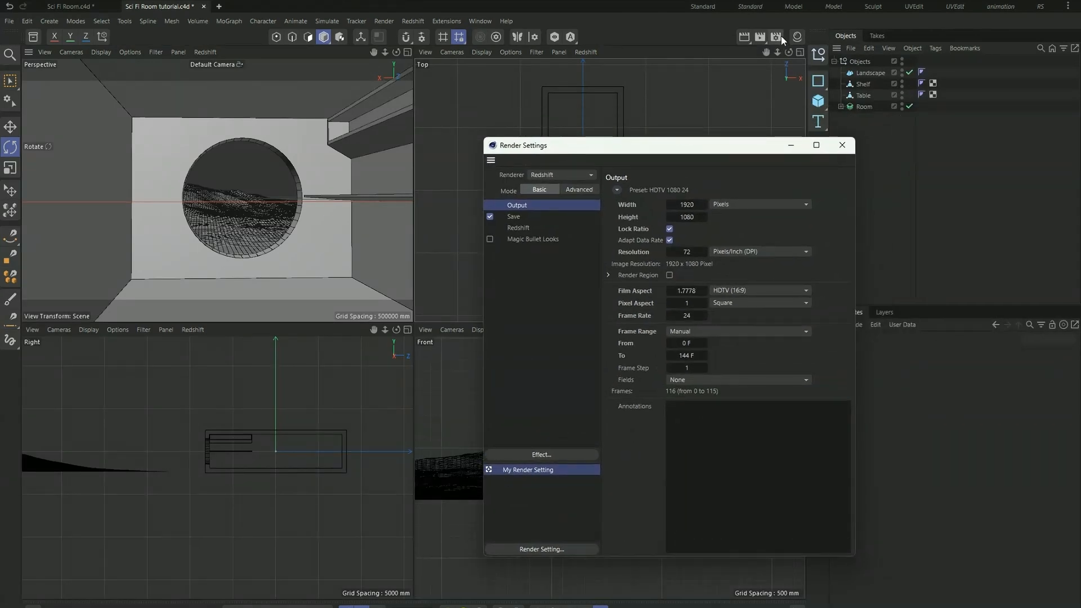
{"action": "left_click", "coordinate": [580, 175]}
{"action": "left_click", "coordinate": [624, 167]}
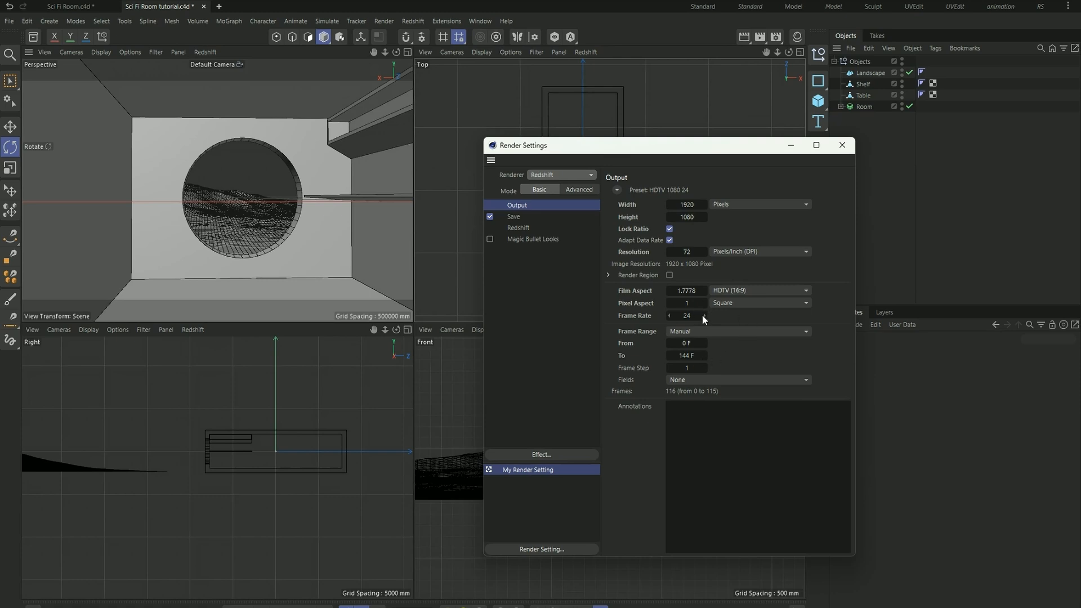
{"action": "left_click", "coordinate": [843, 147]}
{"action": "middle_click", "coordinate": [257, 164]}
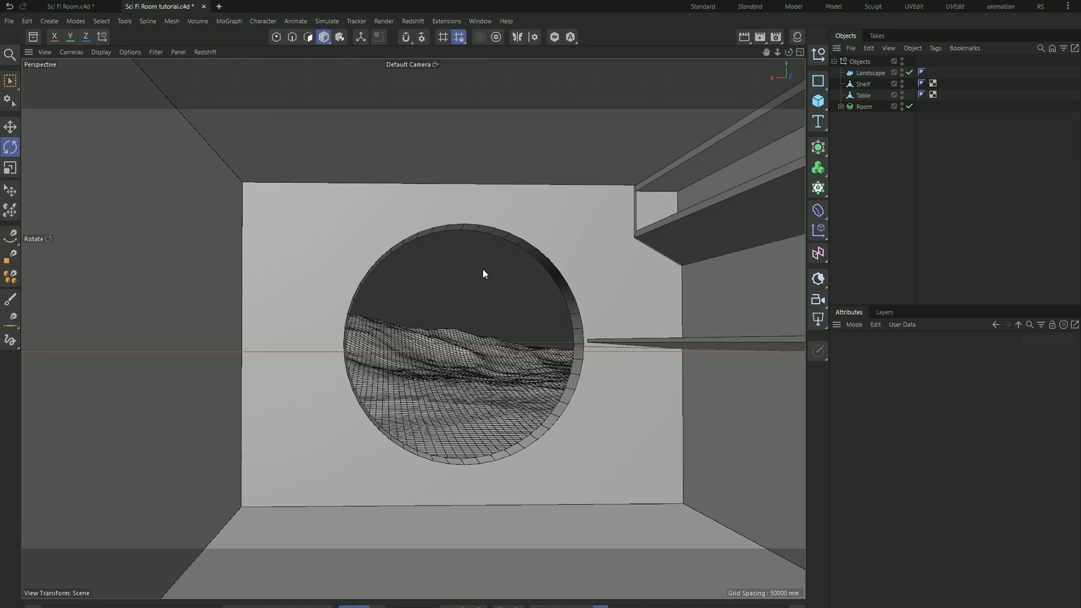
- Add a standard Redshift camera from the current perspective, show all four views and look through the camera
{"action": "left_click", "coordinate": [816, 299]}
{"action": "middle_click", "coordinate": [457, 292]}
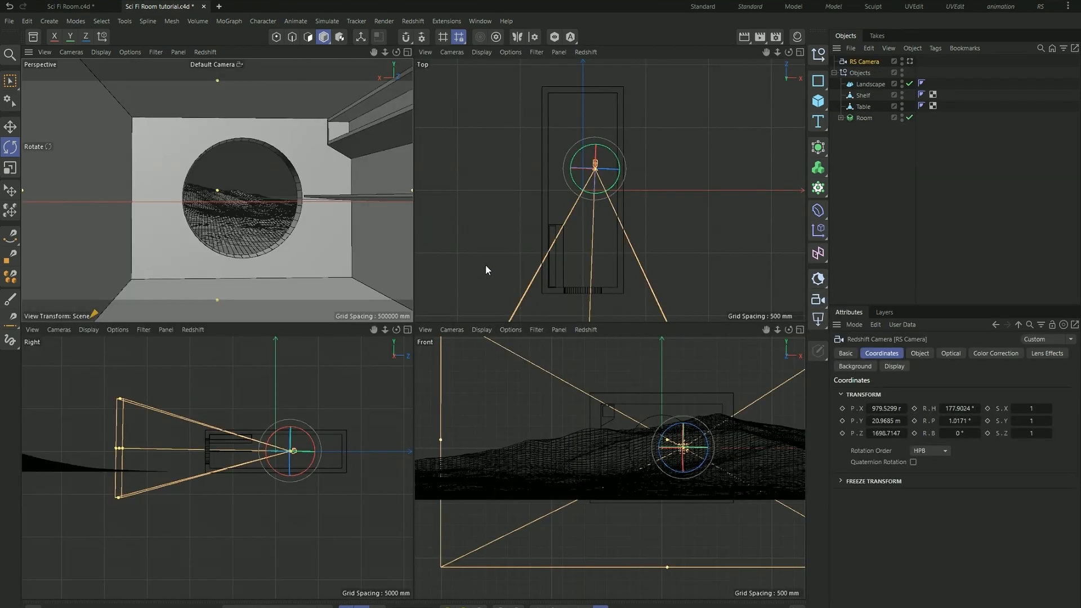
{"action": "scroll", "coordinate": [575, 158], "scroll_direction": "up", "scroll_amount": 4}
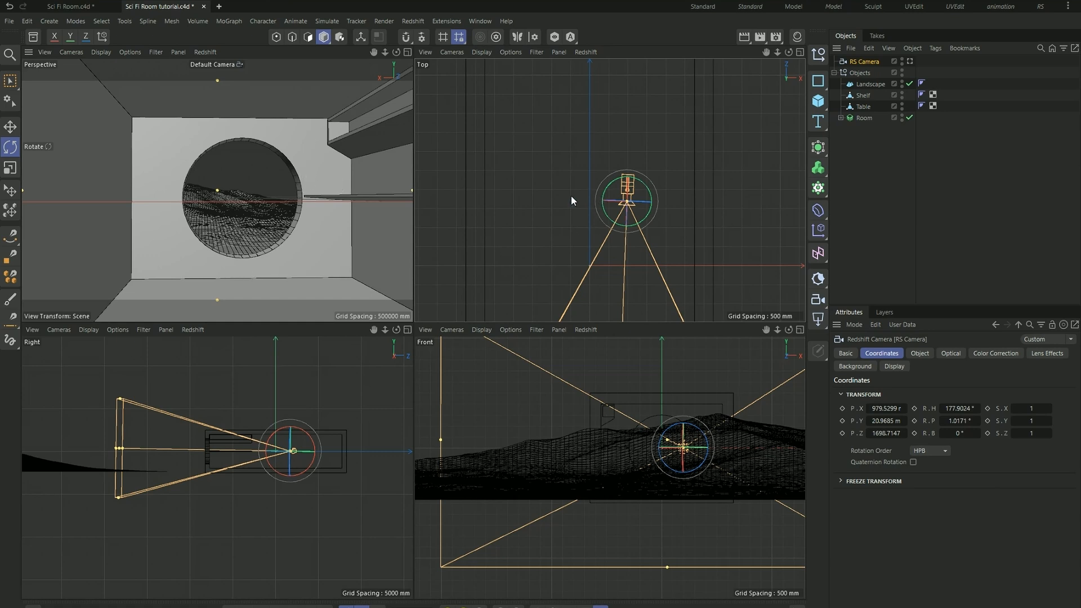
{"action": "left_click", "coordinate": [910, 61]}
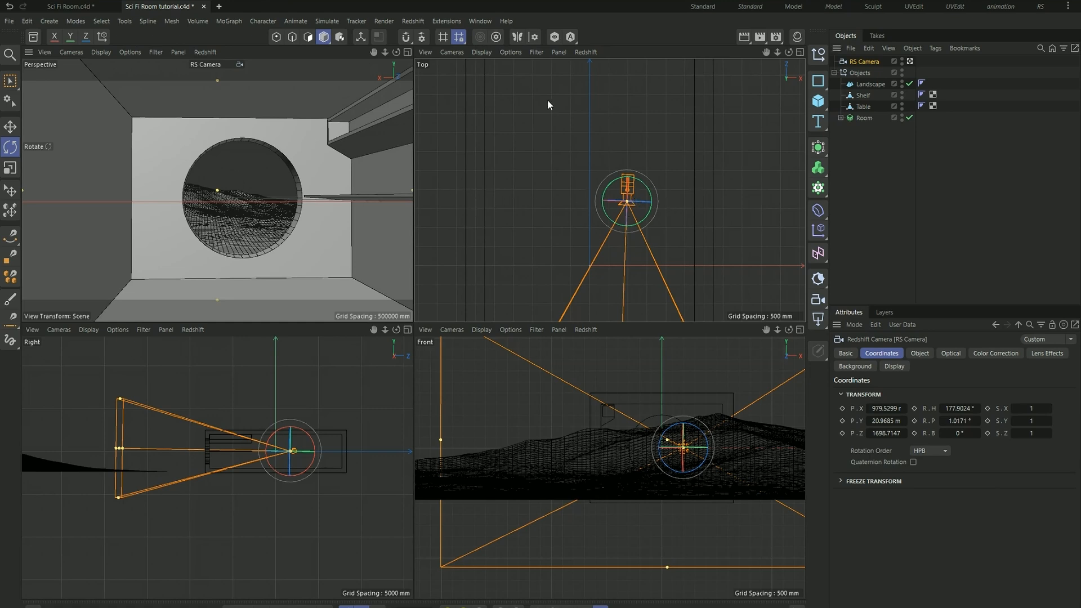
- Slide the camera sideways toward the room's centre in the top view and compare its framing with the default camera
{"action": "left_click", "coordinate": [10, 126]}
{"action": "mouse_move", "coordinate": [667, 201]}
{"action": "left_mouse_down"}
{"action": "mouse_move", "coordinate": [676, 206]}
{"action": "mouse_move", "coordinate": [643, 209]}
{"action": "mouse_move", "coordinate": [651, 207]}
{"action": "left_mouse_up"}
{"action": "left_click", "coordinate": [858, 154]}
{"action": "left_click", "coordinate": [862, 62]}
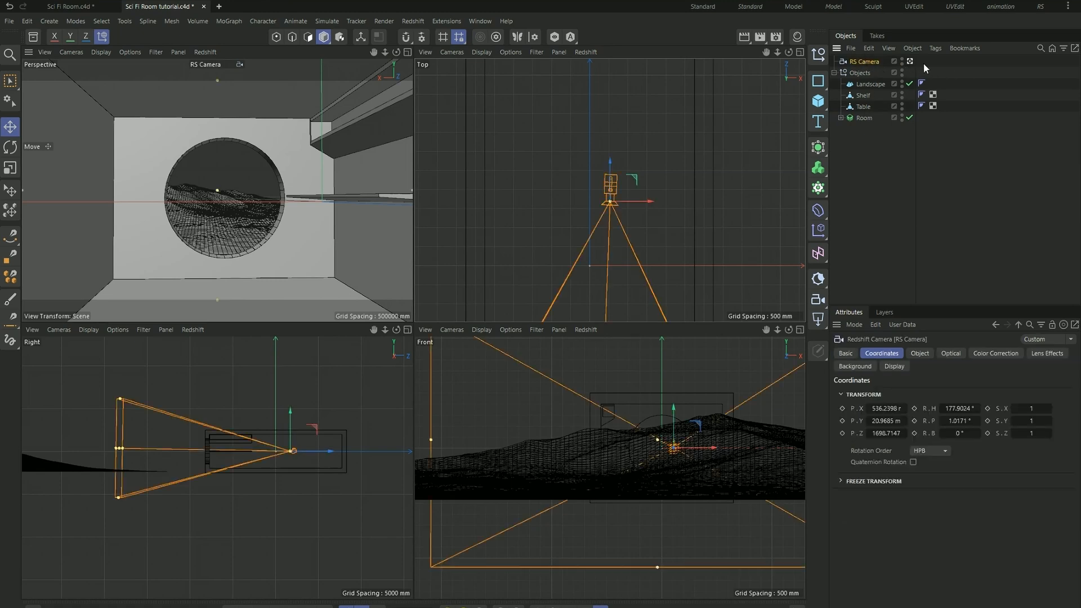
{"action": "left_click", "coordinate": [910, 62]}
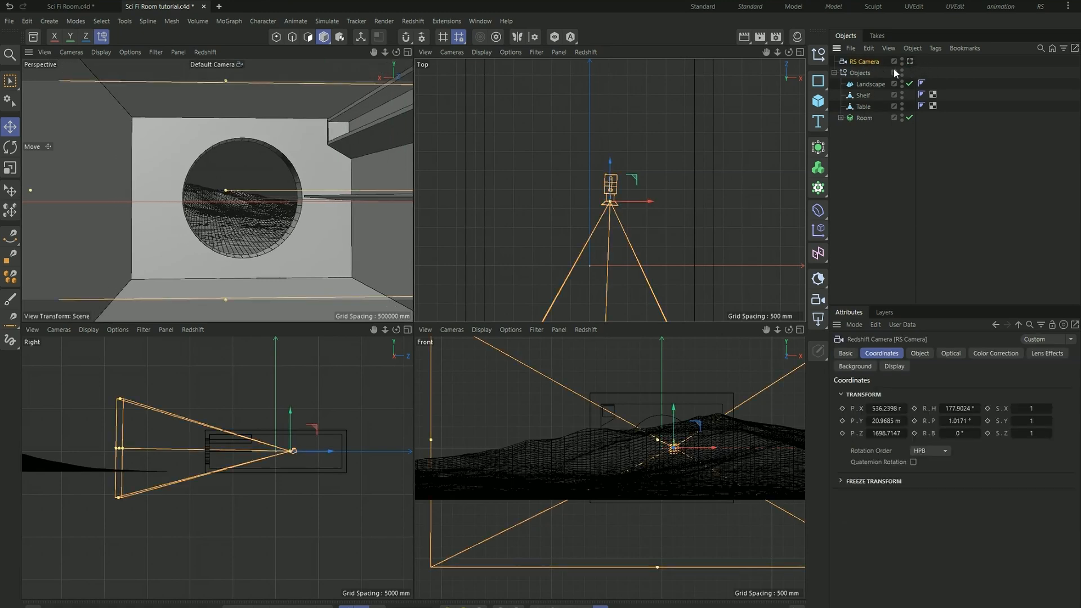
{"action": "left_click_drag", "start_coordinate": [646, 201], "coordinate": [644, 201]}
{"action": "left_click", "coordinate": [911, 61]}
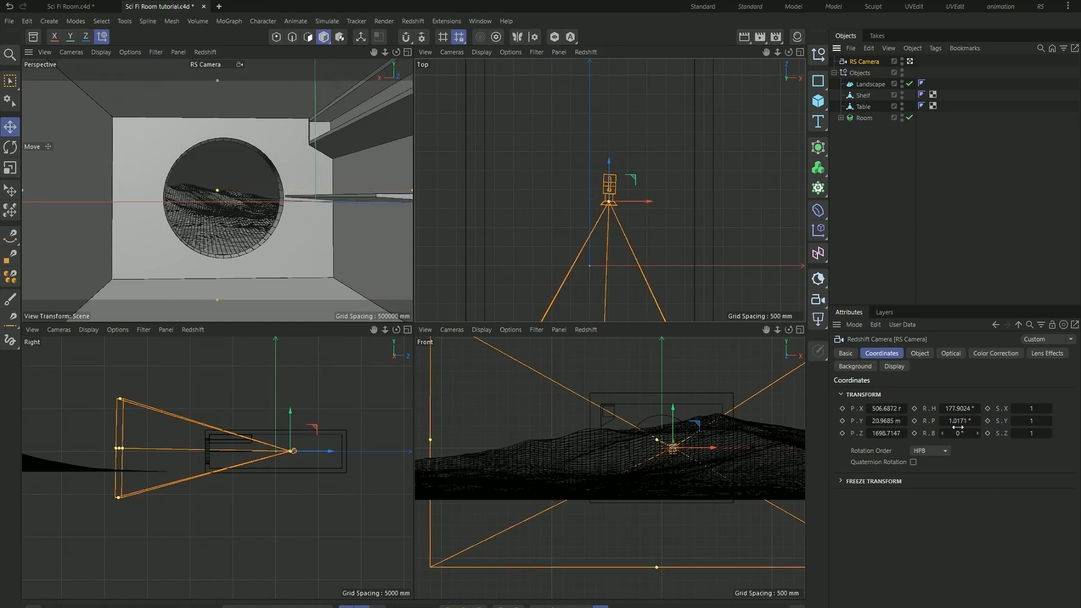
- Set the camera's position to X 0 mm, Y 20 mm and Z 1700 mm
{"action": "left_click", "coordinate": [888, 408]}
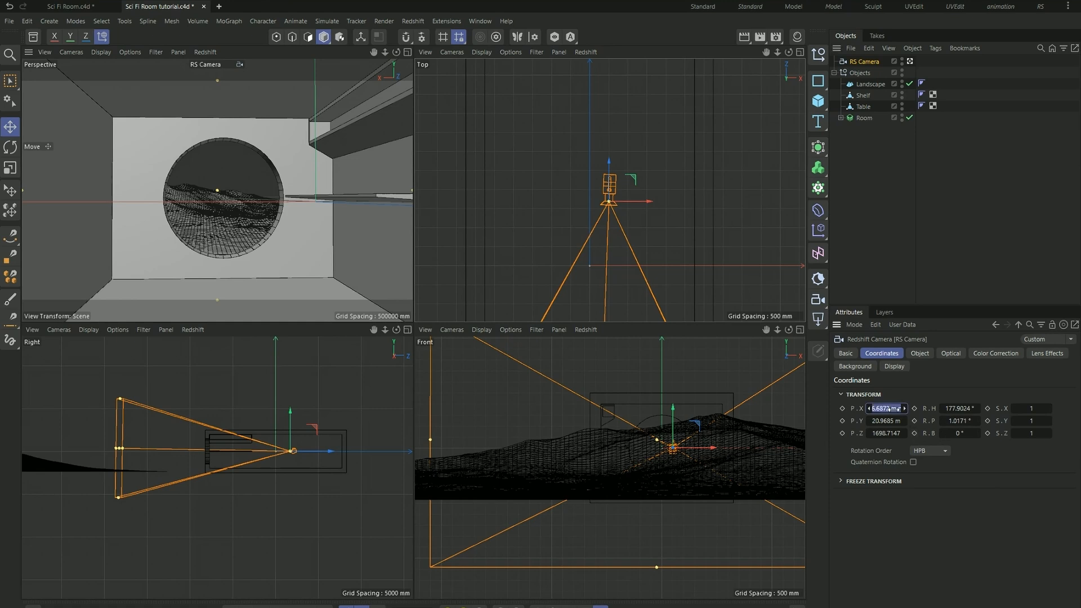
{"action": "type", "text": "0"}
{"action": "key", "text": "Return"}
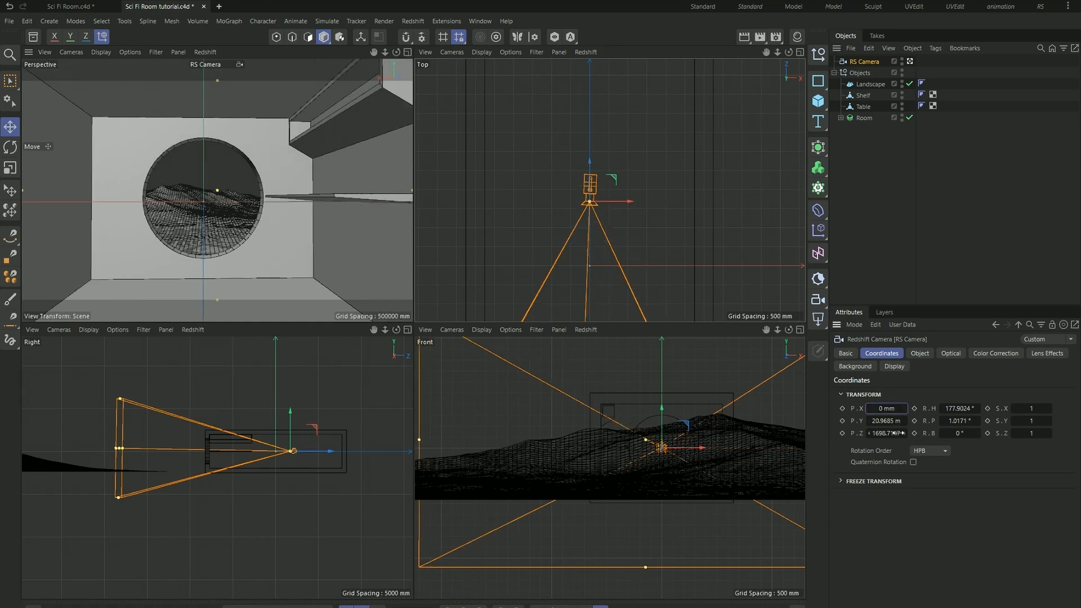
{"action": "left_click", "coordinate": [886, 420]}
{"action": "type", "text": "20"}
{"action": "key", "text": "Return"}
{"action": "left_click", "coordinate": [884, 432]}
{"action": "type", "text": "1700"}
{"action": "key", "text": "Return"}
- Set the camera's heading to 180° and its pitch to 0° so it faces the window wall squarely
{"action": "left_click", "coordinate": [963, 408]}
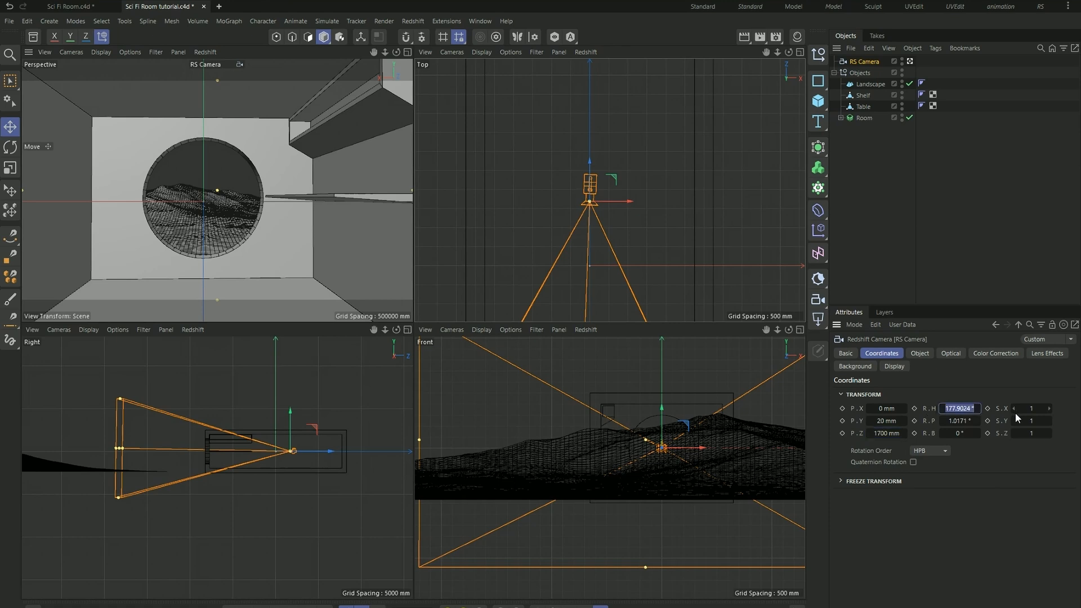
{"action": "type", "text": "180"}
{"action": "key", "text": "Return"}
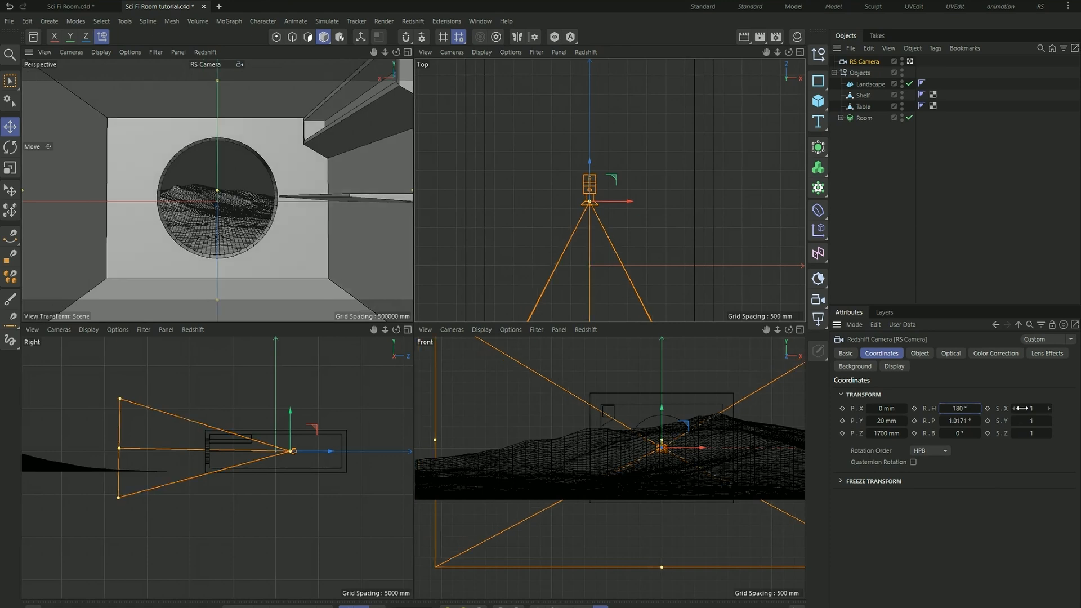
{"action": "left_click", "coordinate": [964, 421]}
{"action": "type", "text": "0"}
{"action": "key", "text": "Return"}
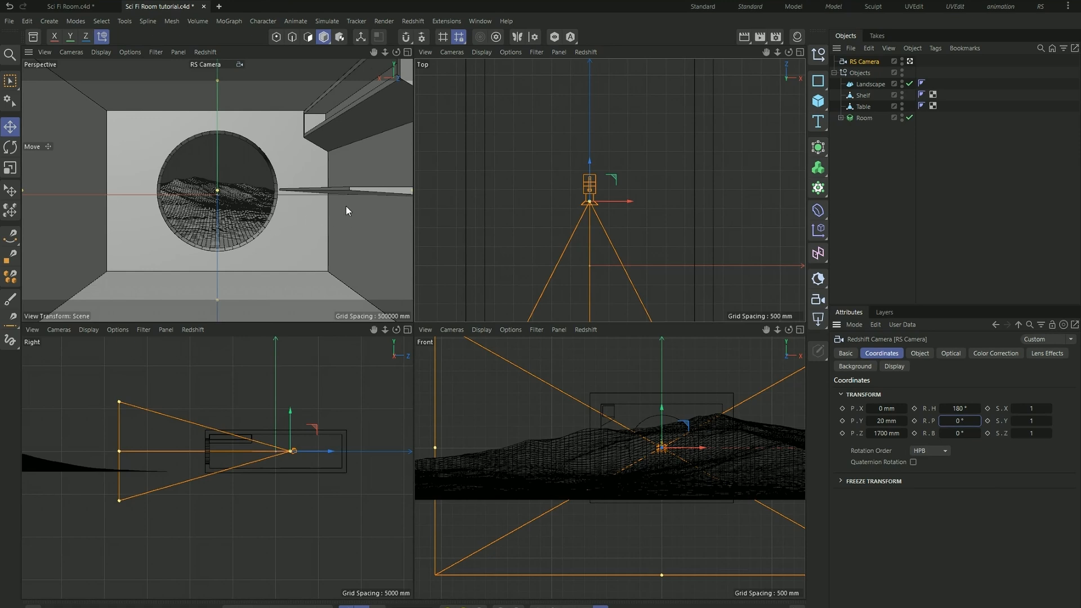
- Lower the table to a Y position of -600 mm
{"action": "left_click", "coordinate": [385, 190]}
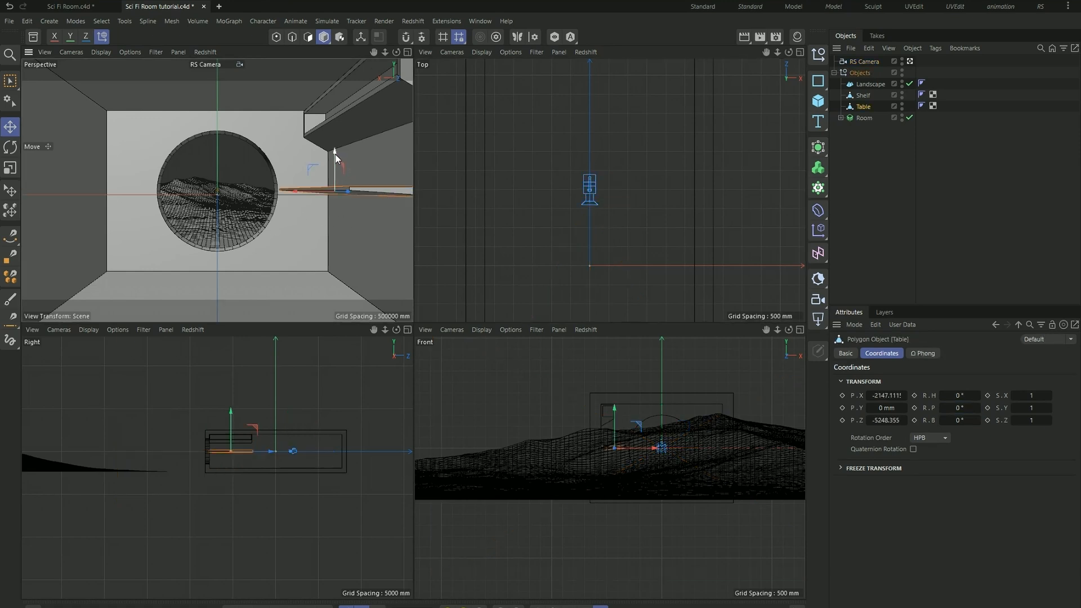
{"action": "mouse_move", "coordinate": [335, 150]}
{"action": "left_mouse_down"}
{"action": "mouse_move", "coordinate": [335, 169]}
{"action": "mouse_move", "coordinate": [335, 157]}
{"action": "left_mouse_up"}
{"action": "key", "text": "ctrl+z"}
{"action": "key", "text": "ctrl+z"}
{"action": "scroll", "coordinate": [568, 184], "scroll_direction": "down", "scroll_amount": 4}
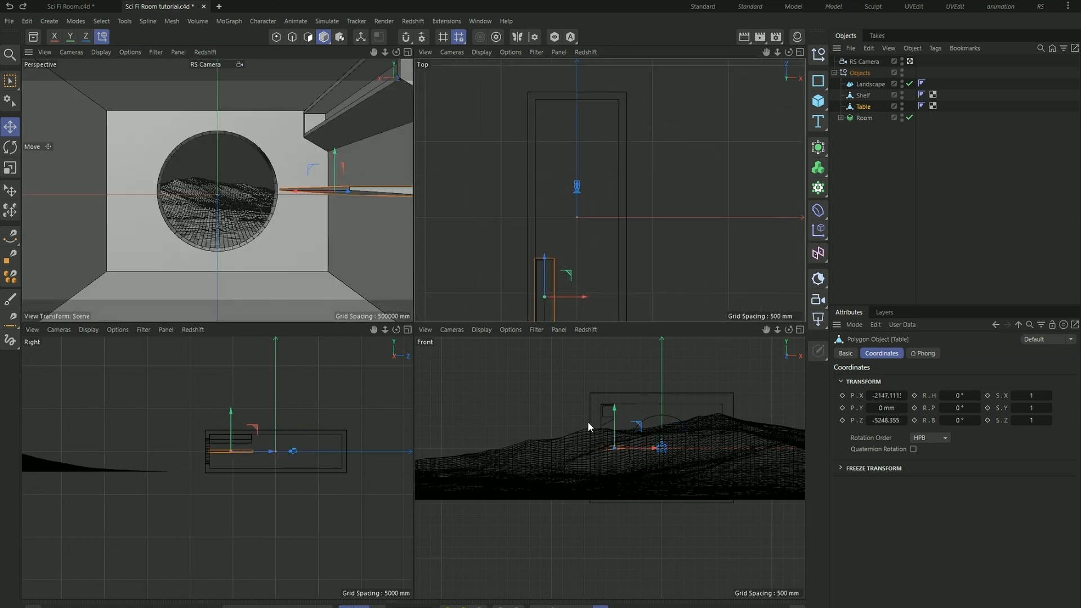
{"action": "scroll", "coordinate": [202, 468], "scroll_direction": "up", "scroll_amount": 5}
{"action": "left_click_drag", "start_coordinate": [300, 388], "coordinate": [301, 405]}
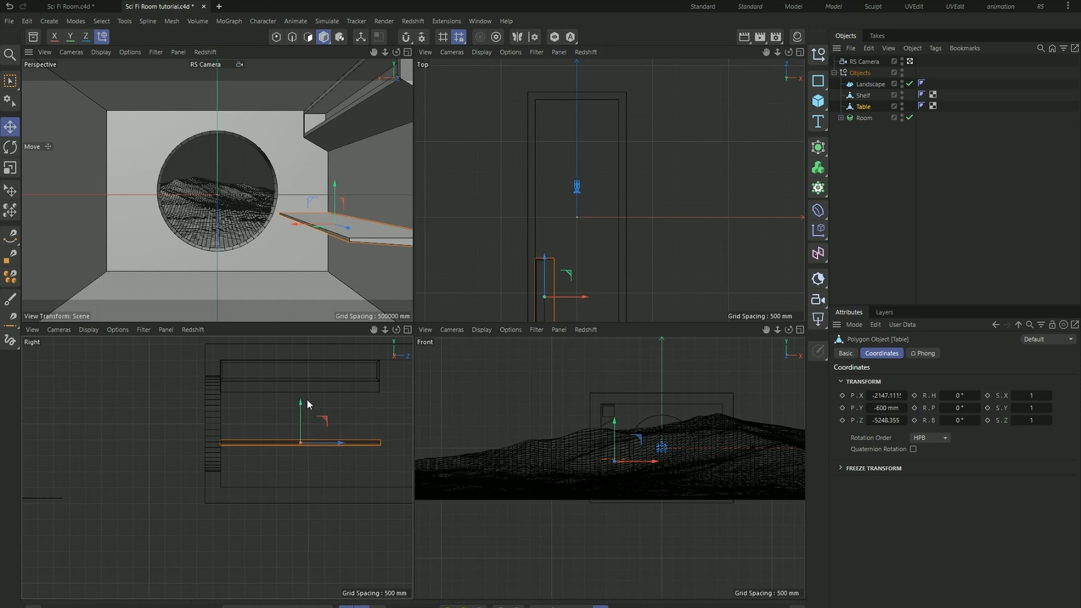
- Widen the room by setting the X size of its Cube to 7500 mm
{"action": "left_click", "coordinate": [309, 180]}
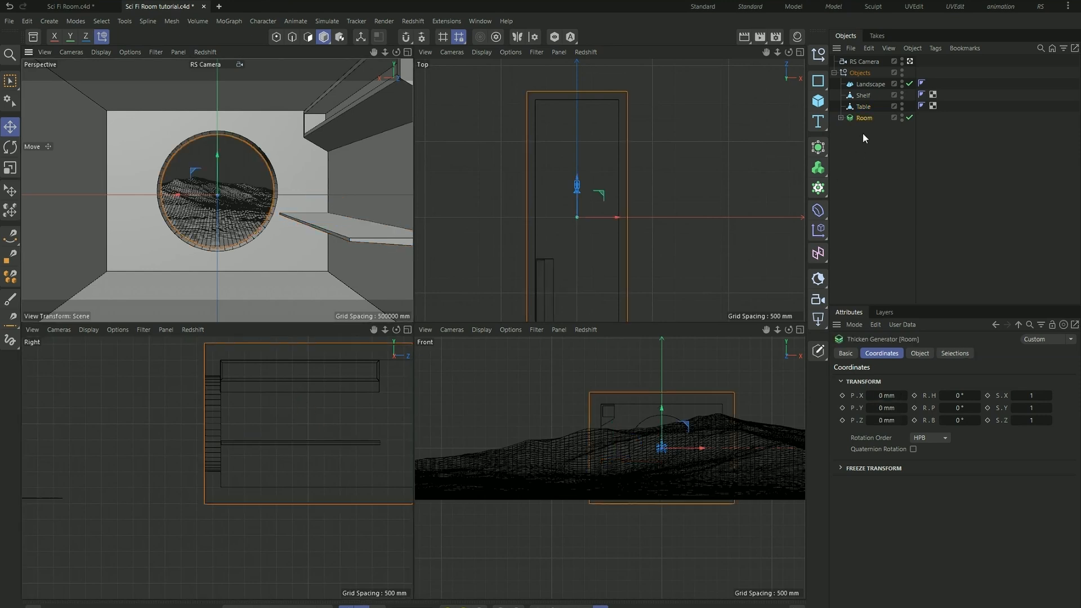
{"action": "left_click", "coordinate": [840, 118]}
{"action": "left_click", "coordinate": [876, 140]}
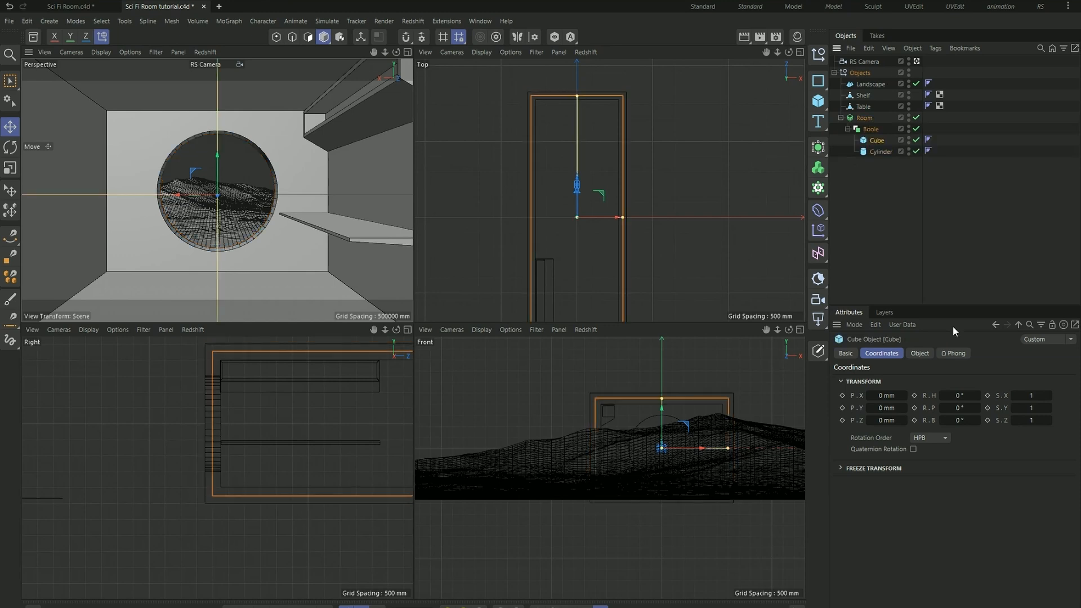
{"action": "left_click", "coordinate": [917, 354]}
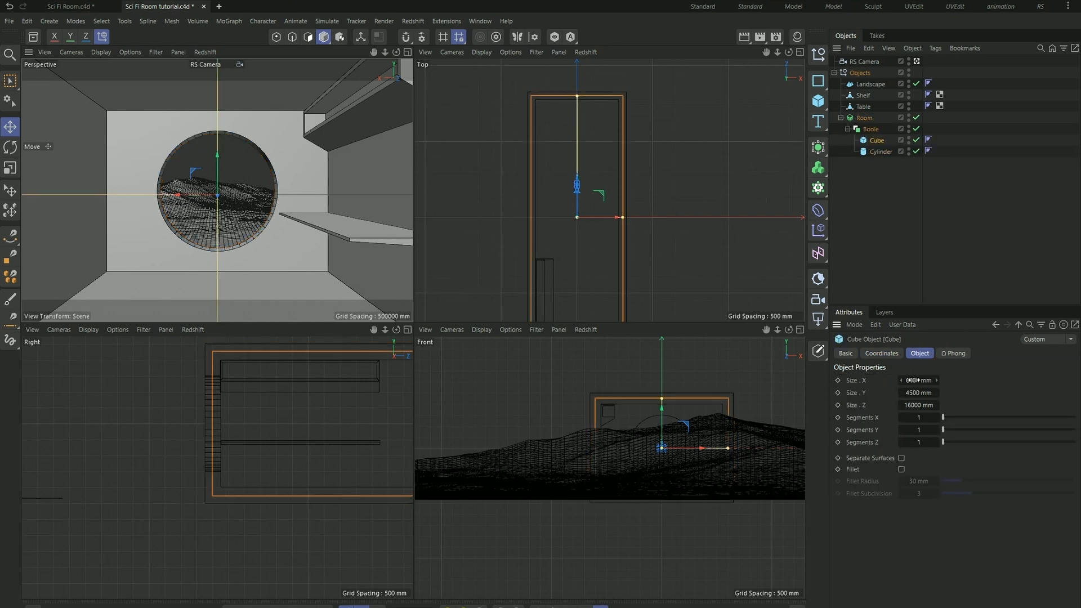
{"action": "left_click", "coordinate": [926, 380]}
{"action": "type", "text": "7500"}
{"action": "key", "text": "Return"}
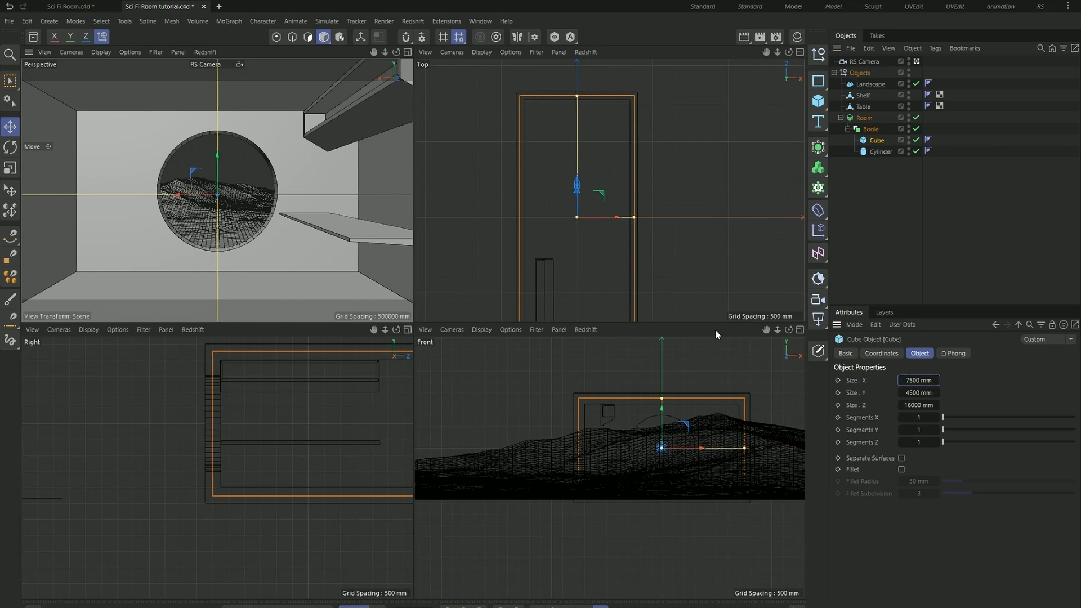
- Select the table and shelf together and move them along X against the widened room's side wall
{"action": "left_click", "coordinate": [277, 443]}
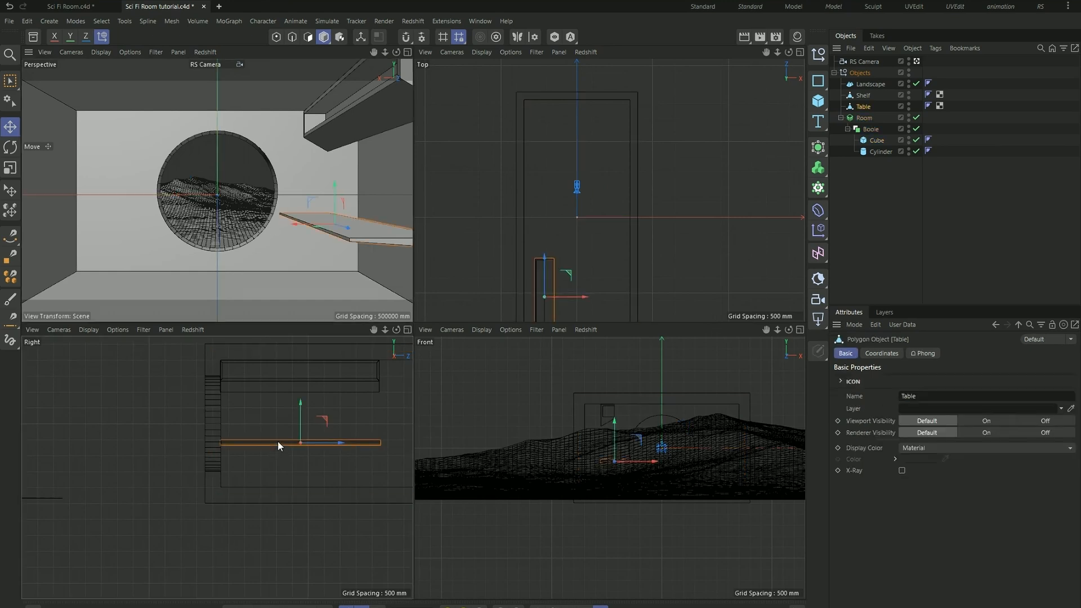
{"action": "left_click", "coordinate": [325, 385], "text": "shift"}
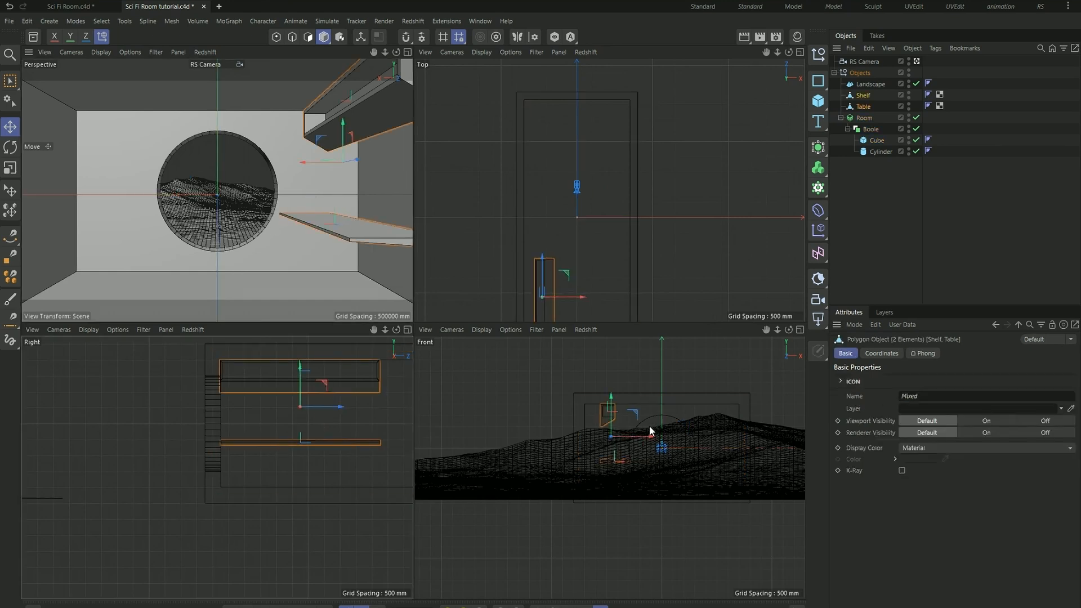
{"action": "scroll", "coordinate": [569, 420], "scroll_direction": "up", "scroll_amount": 1}
{"action": "scroll", "coordinate": [535, 254], "scroll_direction": "up", "scroll_amount": 4}
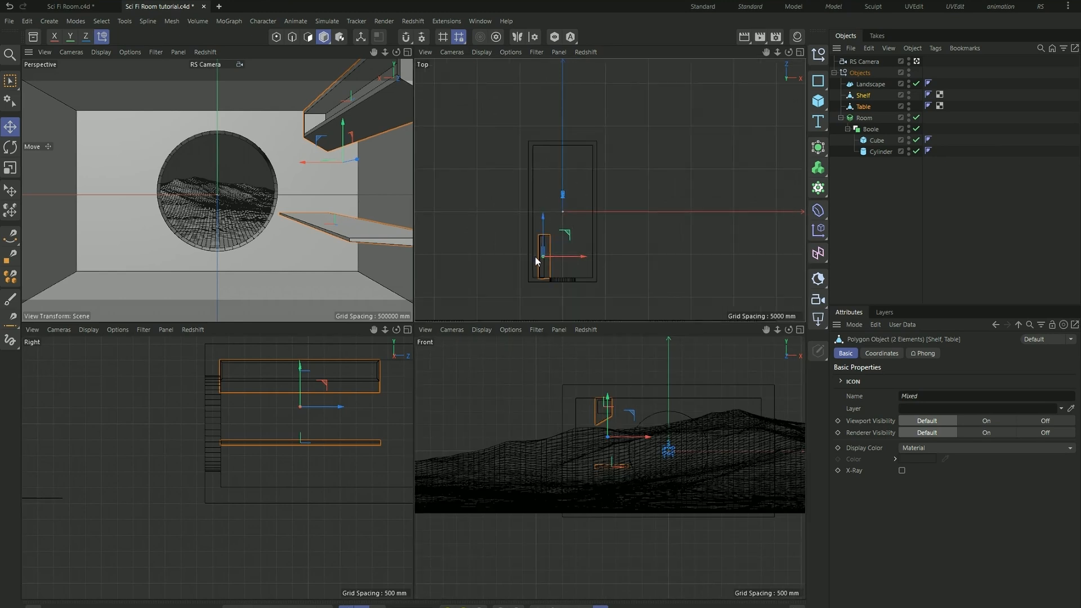
{"action": "left_click_drag", "start_coordinate": [606, 251], "coordinate": [586, 254]}
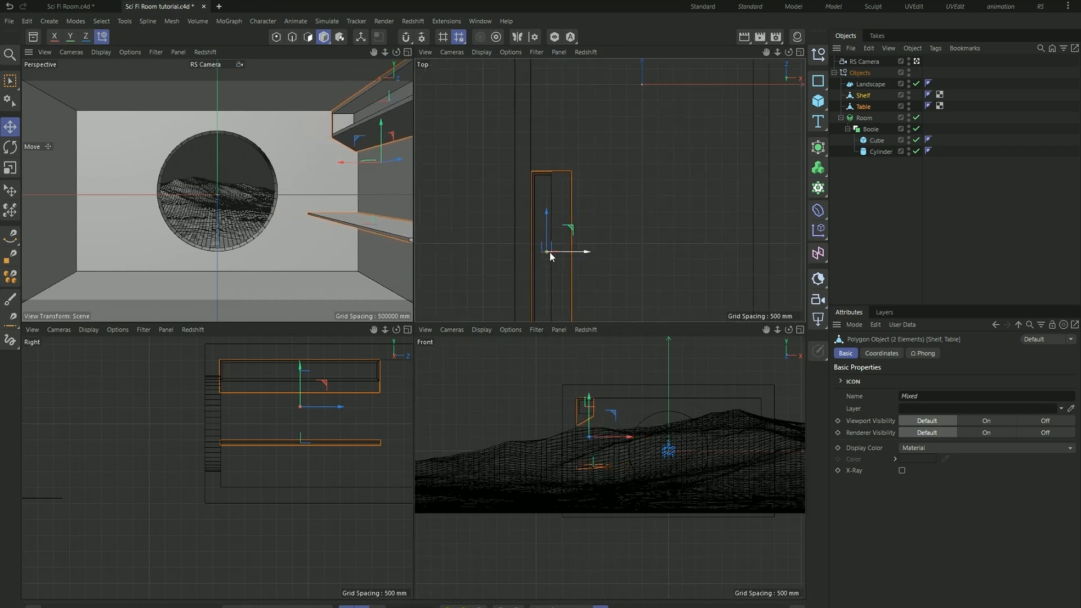
{"action": "scroll", "coordinate": [547, 251], "scroll_direction": "down", "scroll_amount": 2}
{"action": "scroll", "coordinate": [506, 225], "scroll_direction": "down", "scroll_amount": 2}
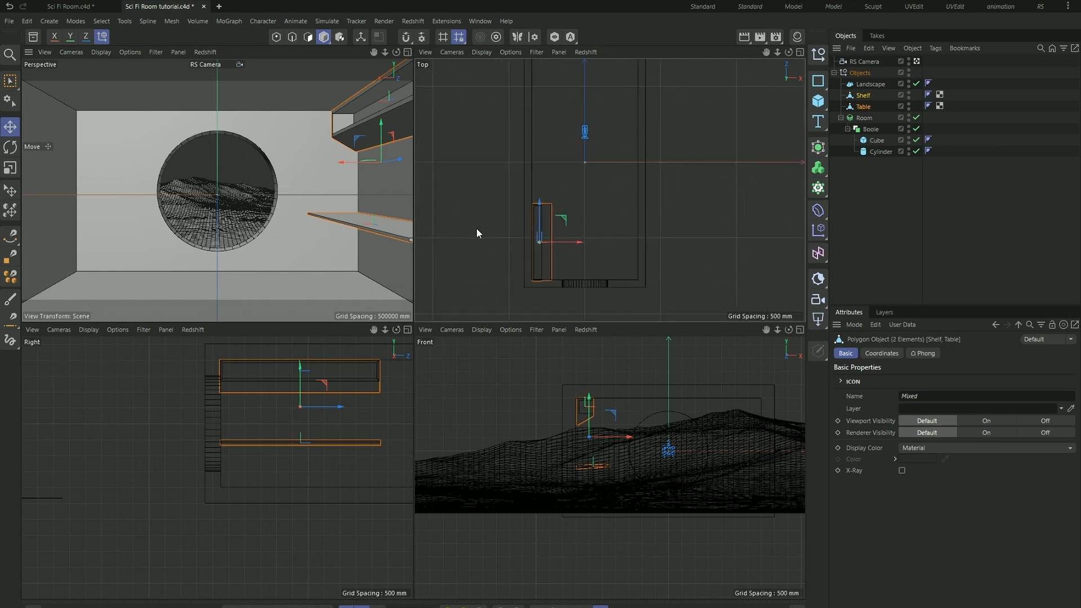
- Set the Redshift camera's focal length to 50 mm
{"action": "left_click", "coordinate": [617, 165]}
{"action": "left_click", "coordinate": [581, 136]}
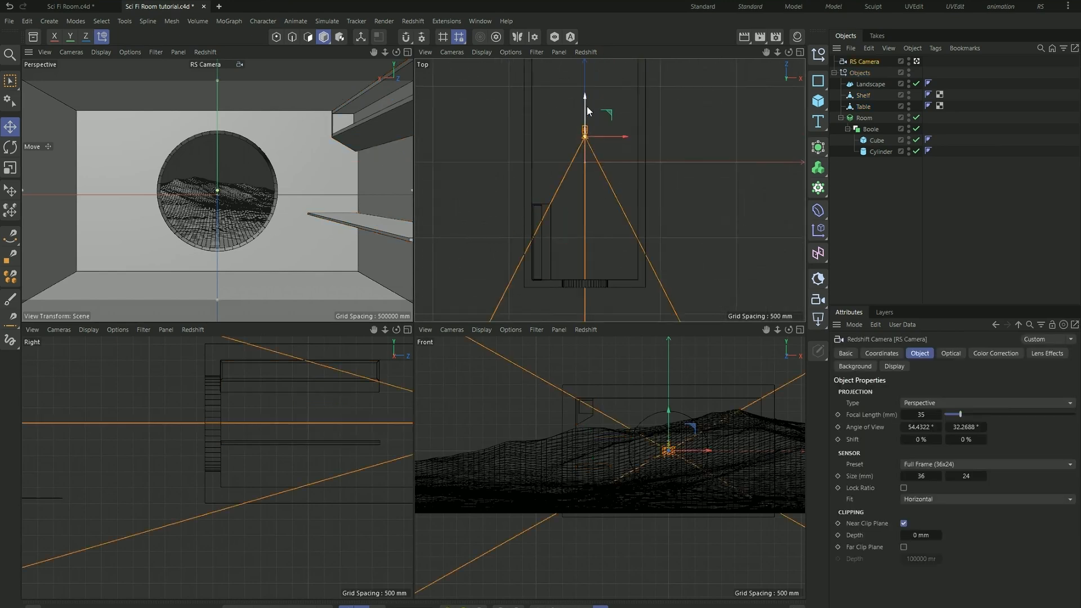
{"action": "mouse_move", "coordinate": [584, 98]}
{"action": "left_mouse_down"}
{"action": "mouse_move", "coordinate": [584, 114]}
{"action": "mouse_move", "coordinate": [584, 100]}
{"action": "left_mouse_up"}
{"action": "key", "text": "ctrl+z"}
{"action": "left_click", "coordinate": [925, 415]}
{"action": "type", "text": "50"}
{"action": "key", "text": "Return"}
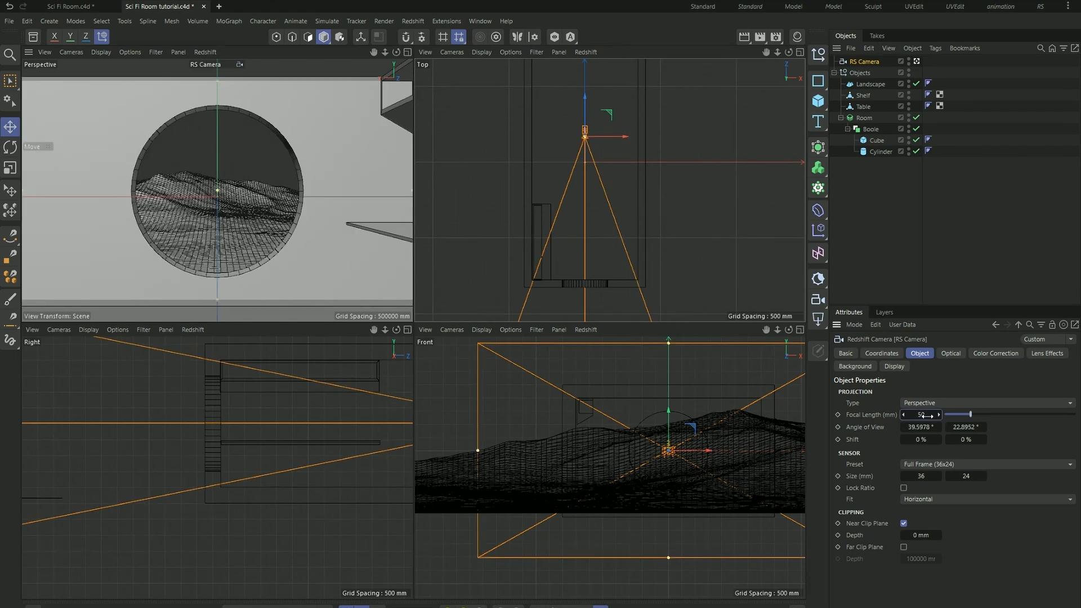
- Move the camera back along Z to just inside the room's rear wall, and deselect it
{"action": "scroll", "coordinate": [568, 296], "scroll_direction": "down", "scroll_amount": 4}
{"action": "scroll", "coordinate": [562, 206], "scroll_direction": "up", "scroll_amount": 3}
{"action": "left_click_drag", "start_coordinate": [592, 232], "coordinate": [590, 160]}
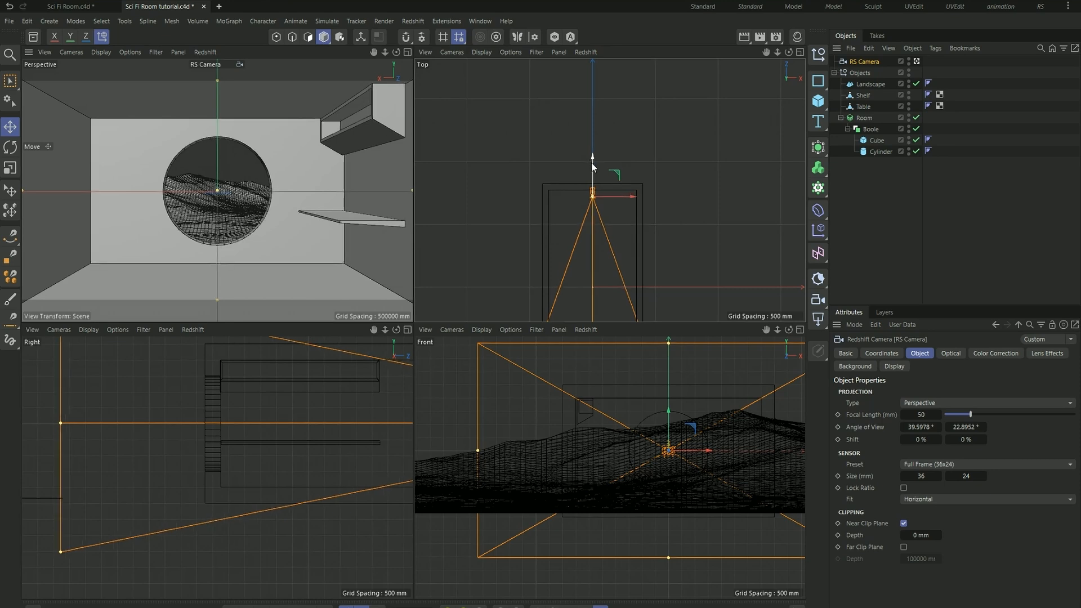
{"action": "scroll", "coordinate": [590, 152], "scroll_direction": "up", "scroll_amount": 5}
{"action": "scroll", "coordinate": [573, 135], "scroll_direction": "down", "scroll_amount": 5}
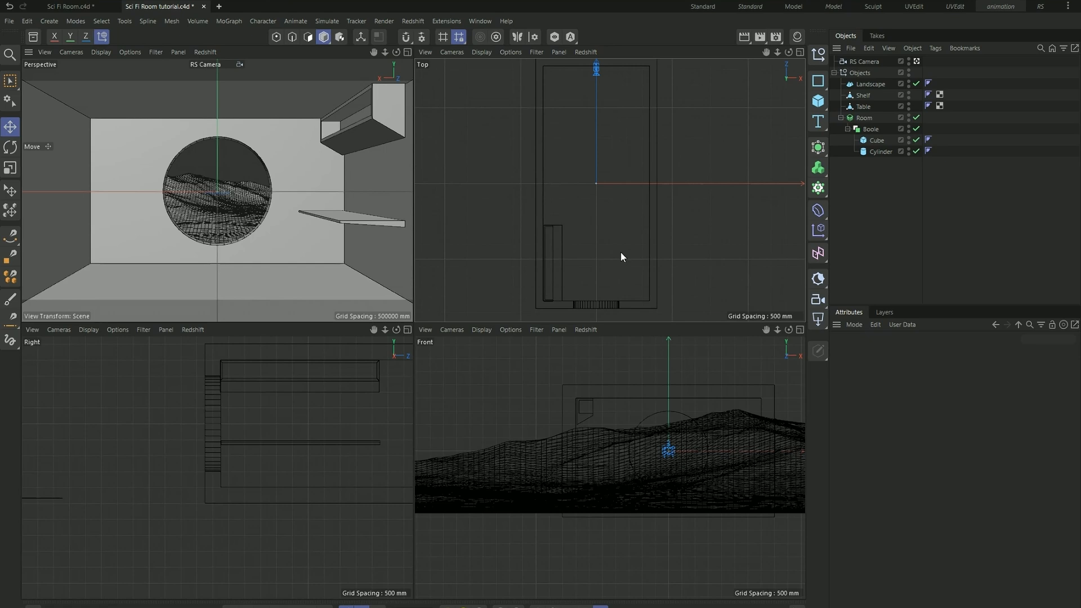
- Find and open the RS RenderView through a command search for "rs render", and start a live render of the room
{"action": "key", "text": "shift+c"}
{"action": "type", "text": "rs rende"}
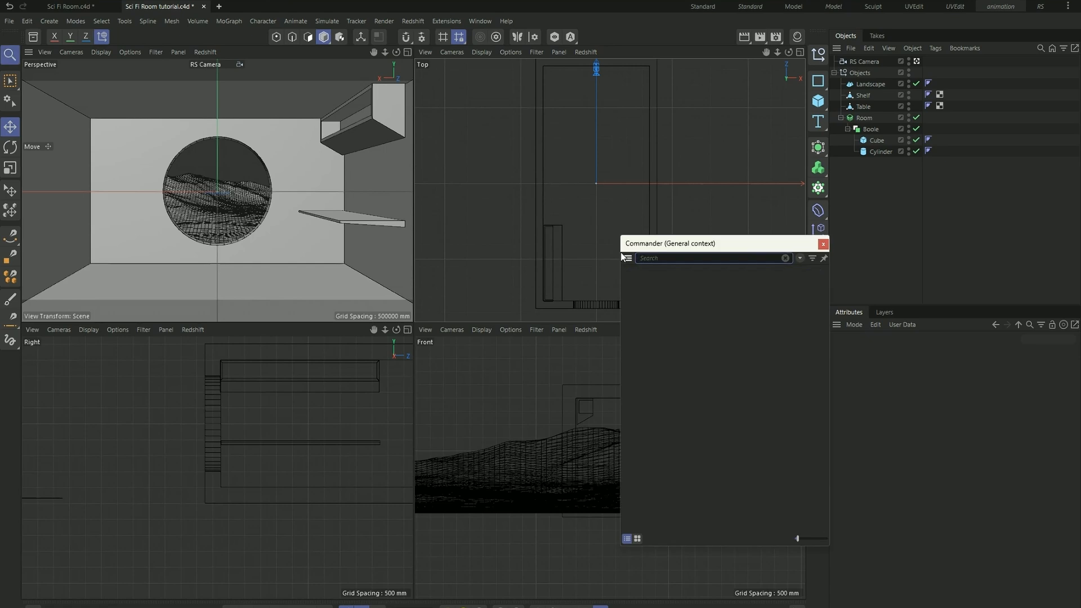
{"action": "type", "text": "r"}
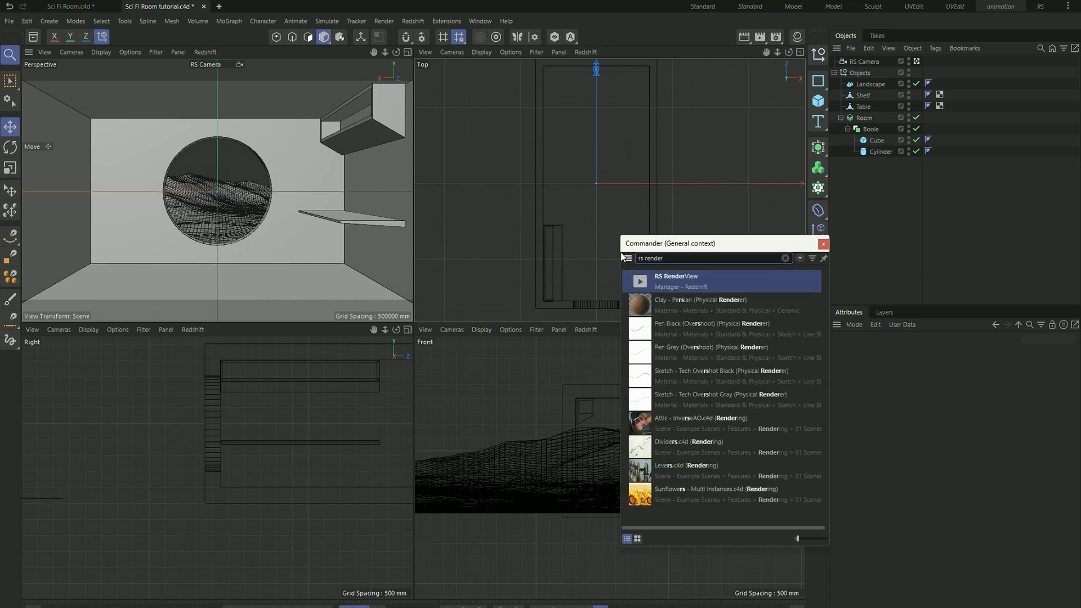
{"action": "left_click", "coordinate": [690, 274]}
{"action": "left_click_drag", "start_coordinate": [731, 269], "coordinate": [369, 247]}
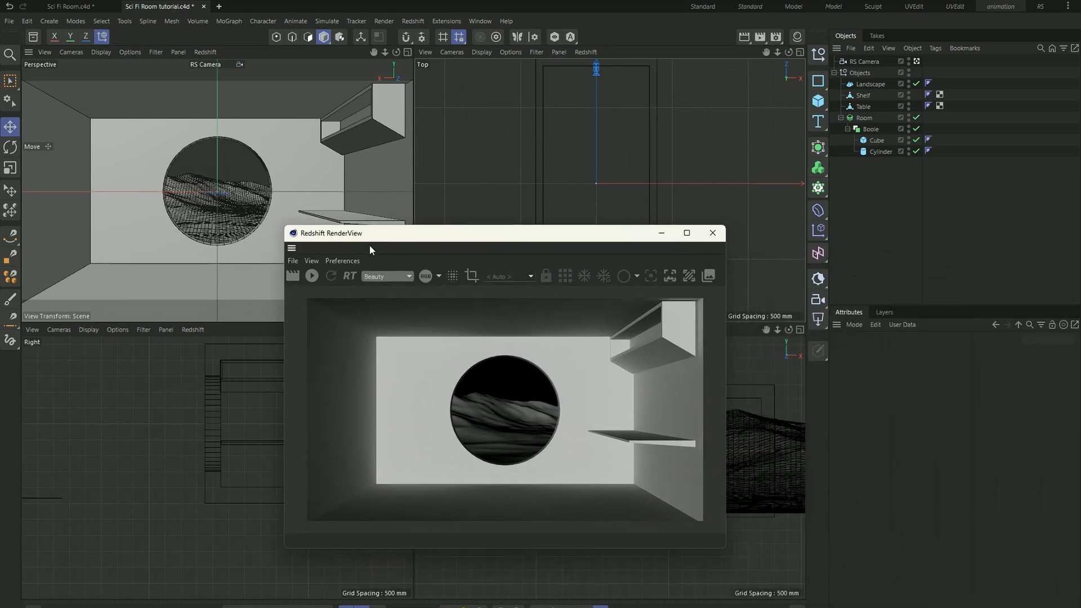
{"action": "left_click", "coordinate": [311, 276]}
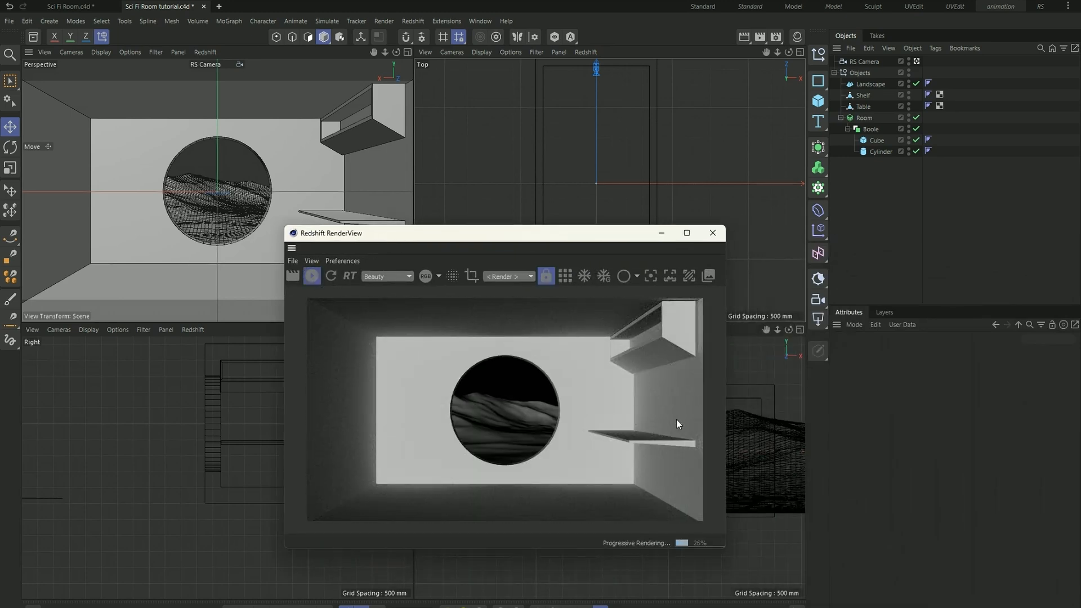
{"action": "scroll", "coordinate": [687, 333], "scroll_direction": "up", "scroll_amount": 1}
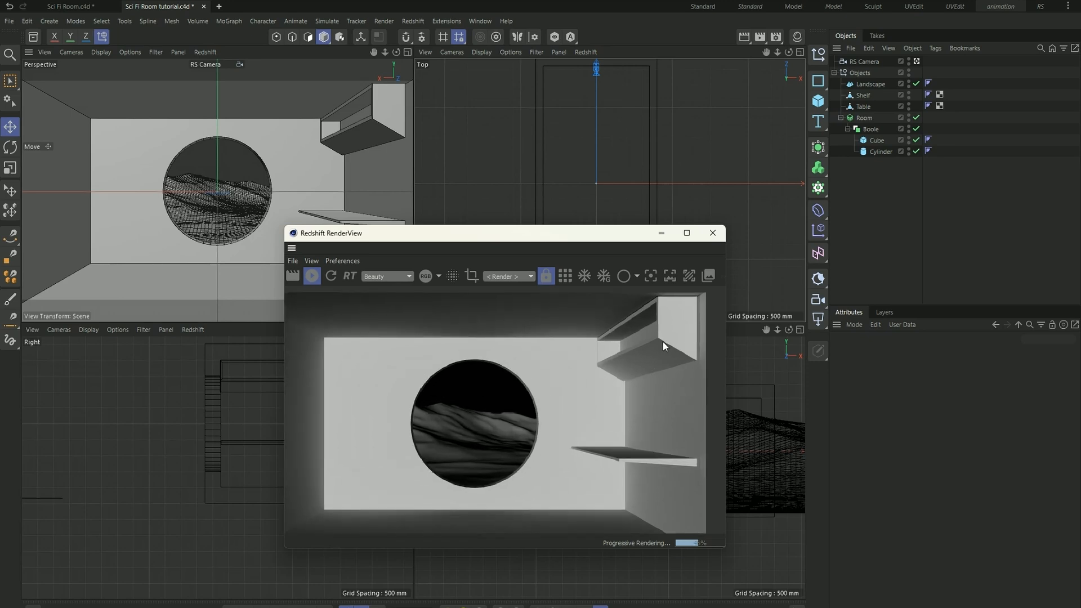
{"action": "scroll", "coordinate": [663, 341], "scroll_direction": "down", "scroll_amount": 2}
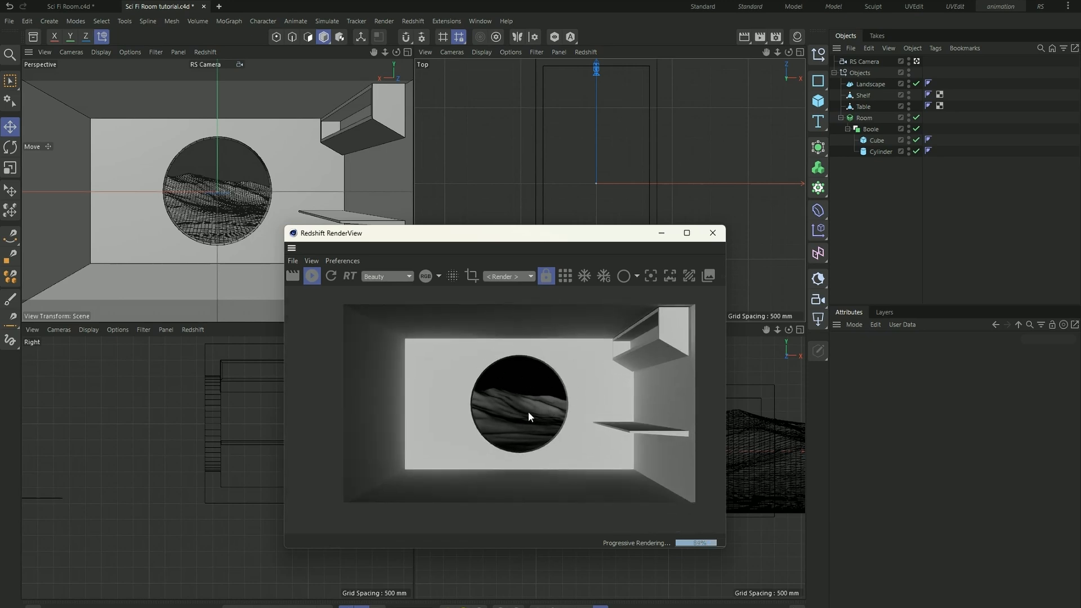
- Add a Redshift Dome Light to the scene and move the render window clear of the top view
{"action": "left_click", "coordinate": [820, 320]}
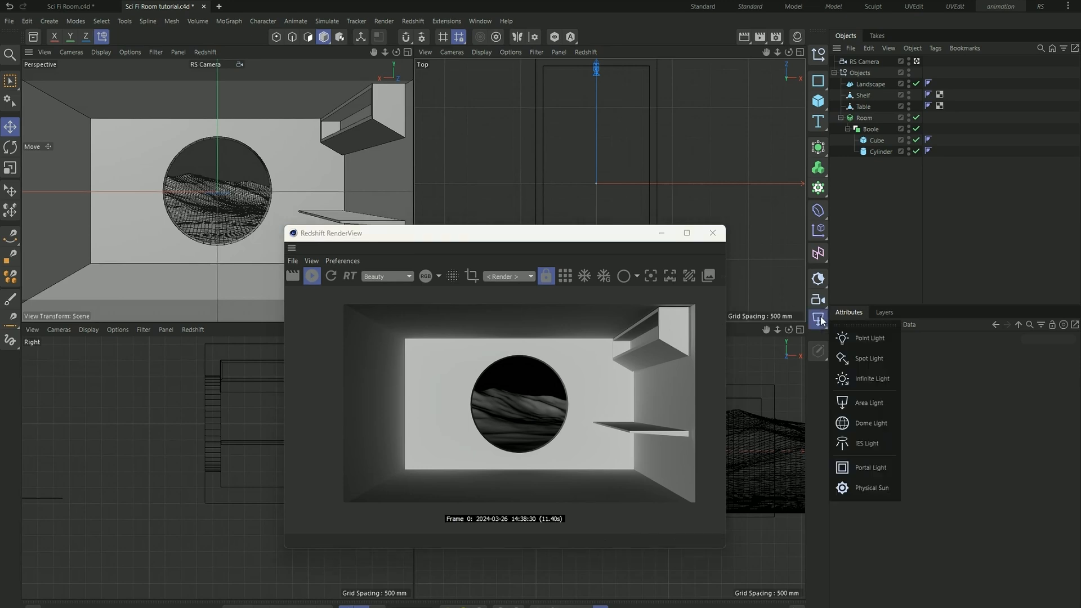
{"action": "left_click", "coordinate": [870, 423]}
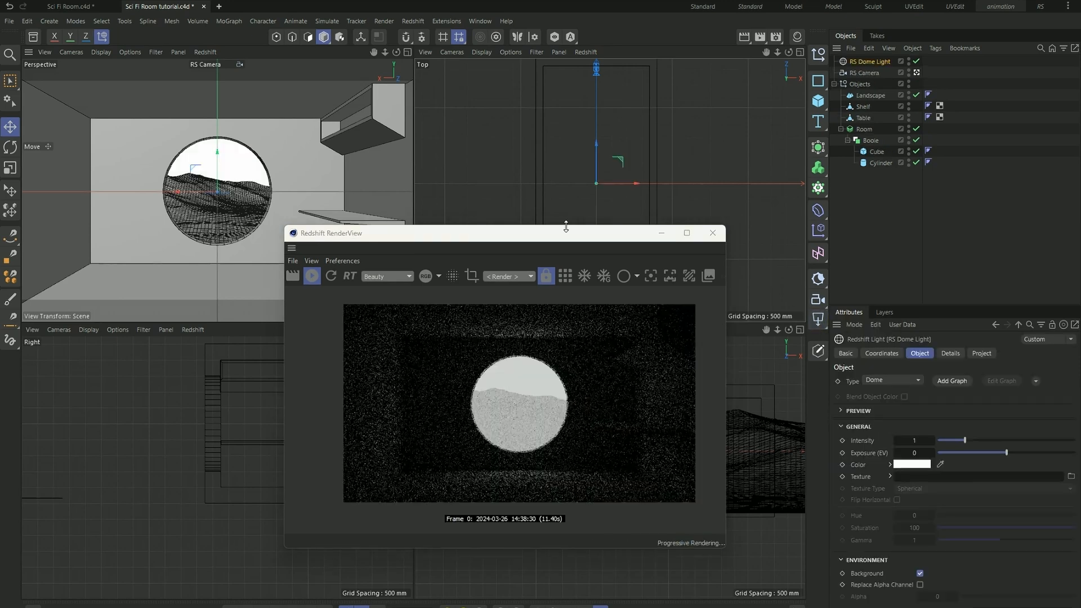
{"action": "left_click_drag", "start_coordinate": [577, 239], "coordinate": [398, 262]}
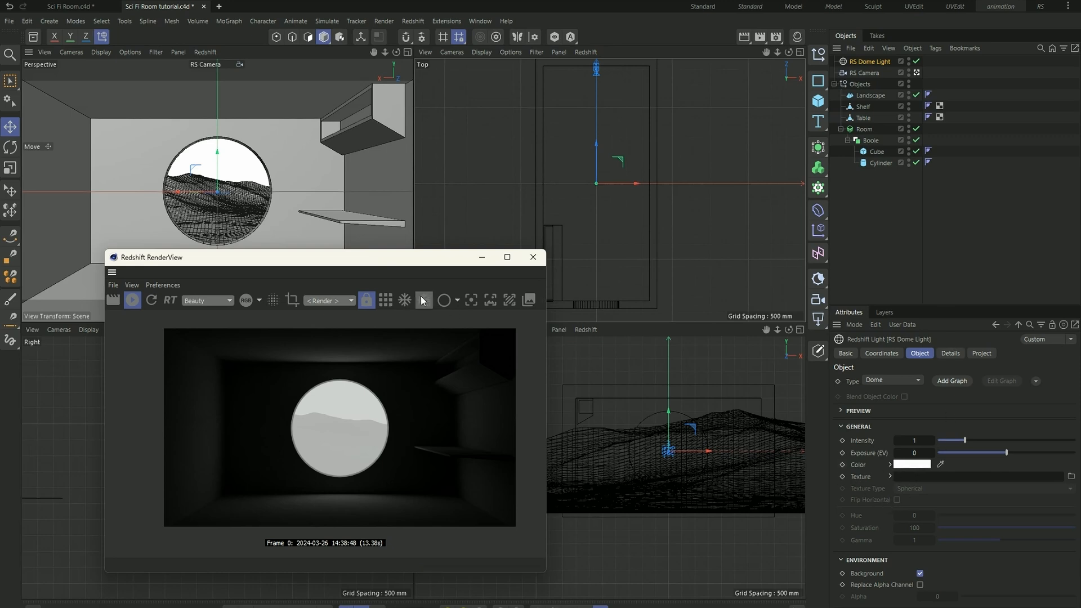
- Open the Asset Browser, search it for "hdri" and shrink the result thumbnails slightly
{"action": "left_click_drag", "start_coordinate": [406, 259], "coordinate": [675, 234]}
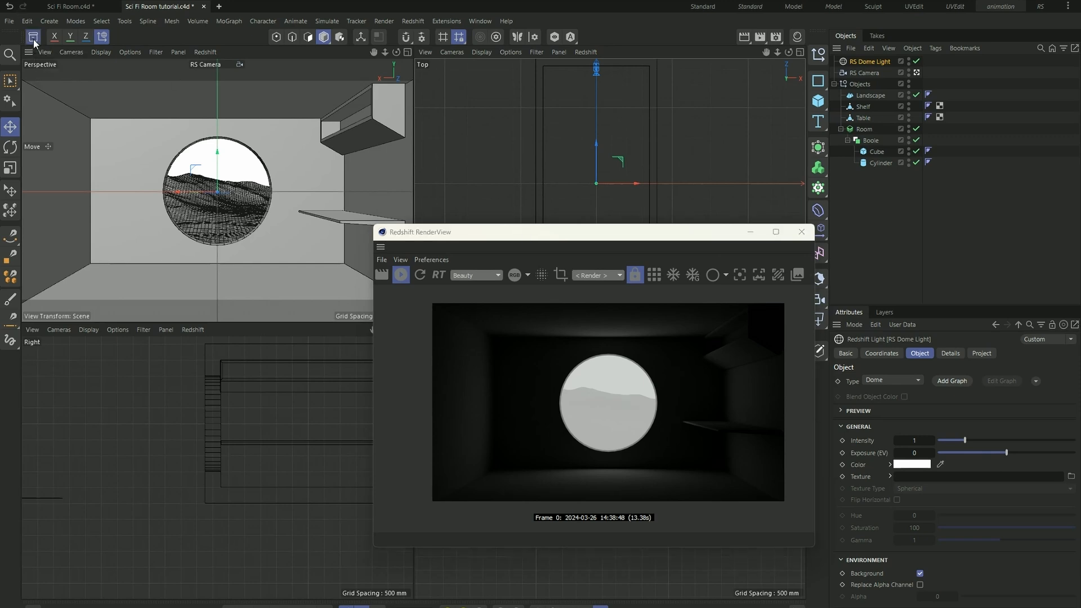
{"action": "left_click", "coordinate": [33, 38]}
{"action": "left_click", "coordinate": [141, 97]}
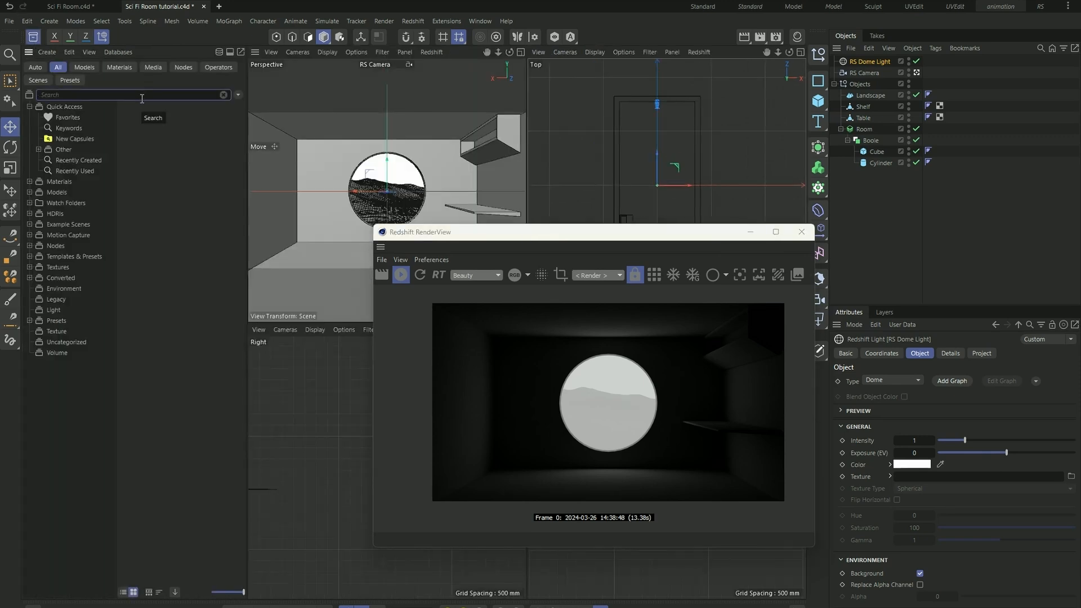
{"action": "type", "text": "hdri"}
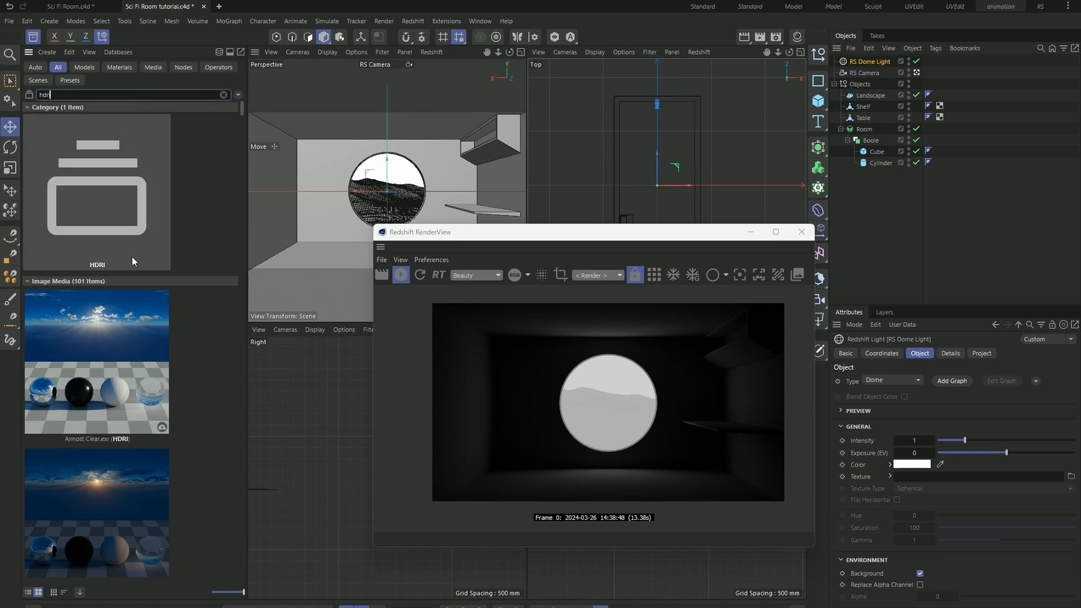
{"action": "left_click_drag", "start_coordinate": [243, 592], "coordinate": [227, 592]}
{"action": "left_click_drag", "start_coordinate": [223, 599], "coordinate": [237, 594]}
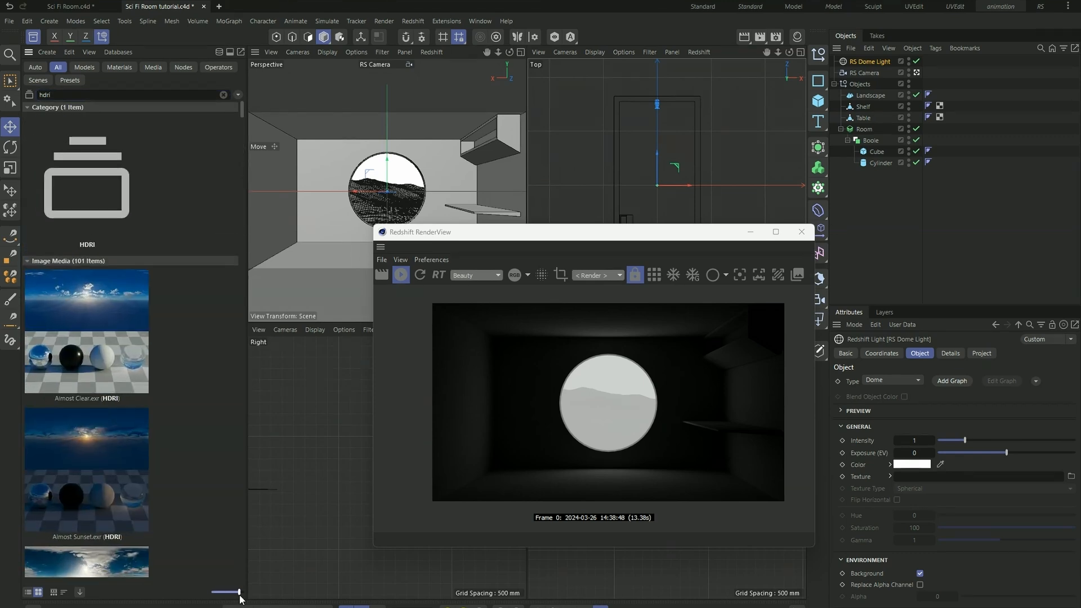
- Browse the HDRI assets for an outdoor sky, preview zbrush_ext_roof_2_acescg.exr in the Picture Viewer, and close the preview
{"action": "scroll", "coordinate": [149, 459], "scroll_direction": "down", "scroll_amount": 5}
{"action": "scroll", "coordinate": [141, 426], "scroll_direction": "down", "scroll_amount": 10}
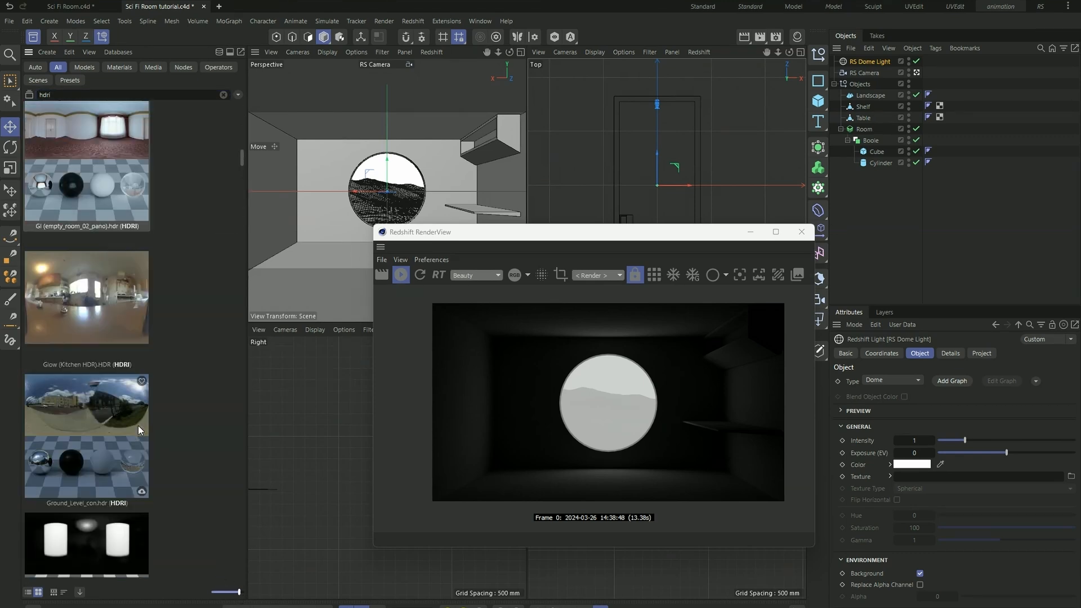
{"action": "scroll", "coordinate": [149, 423], "scroll_direction": "down", "scroll_amount": 10}
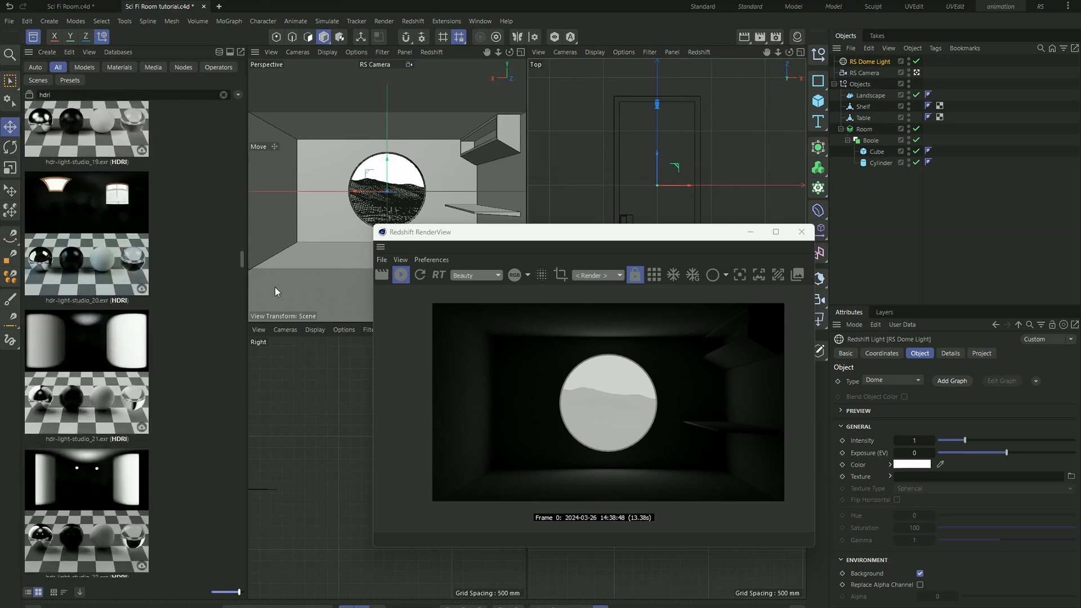
{"action": "left_click_drag", "start_coordinate": [242, 258], "coordinate": [251, 430]}
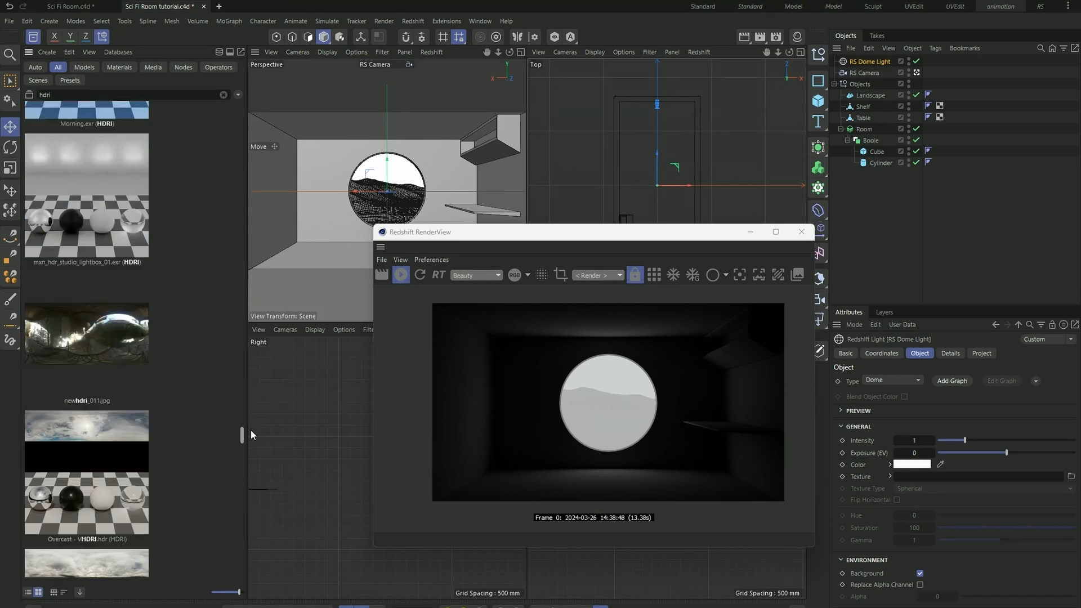
{"action": "scroll", "coordinate": [202, 421], "scroll_direction": "down", "scroll_amount": 15}
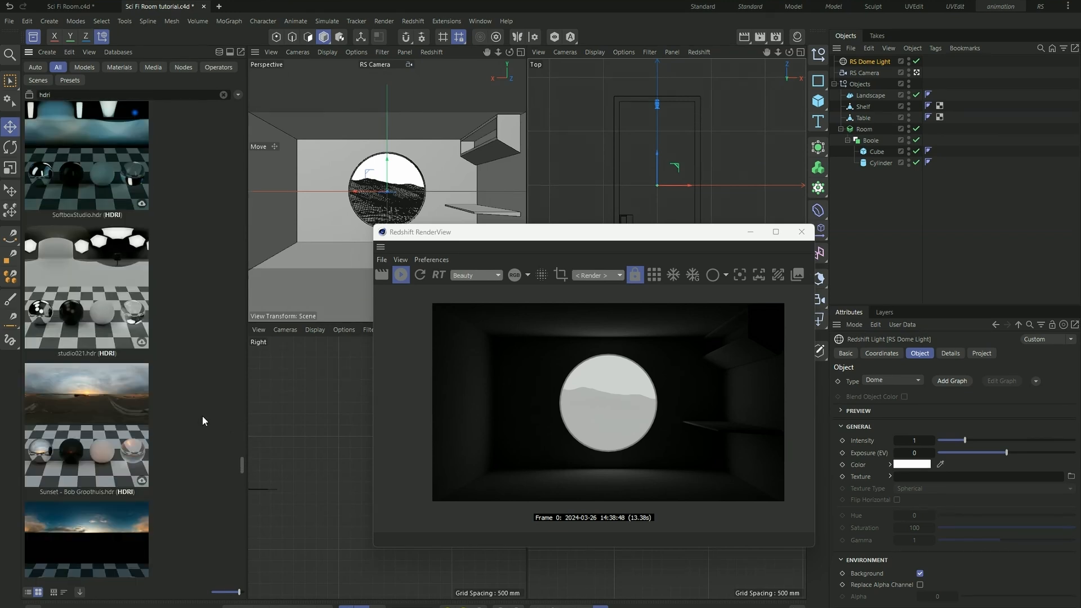
{"action": "scroll", "coordinate": [203, 421], "scroll_direction": "down", "scroll_amount": 8}
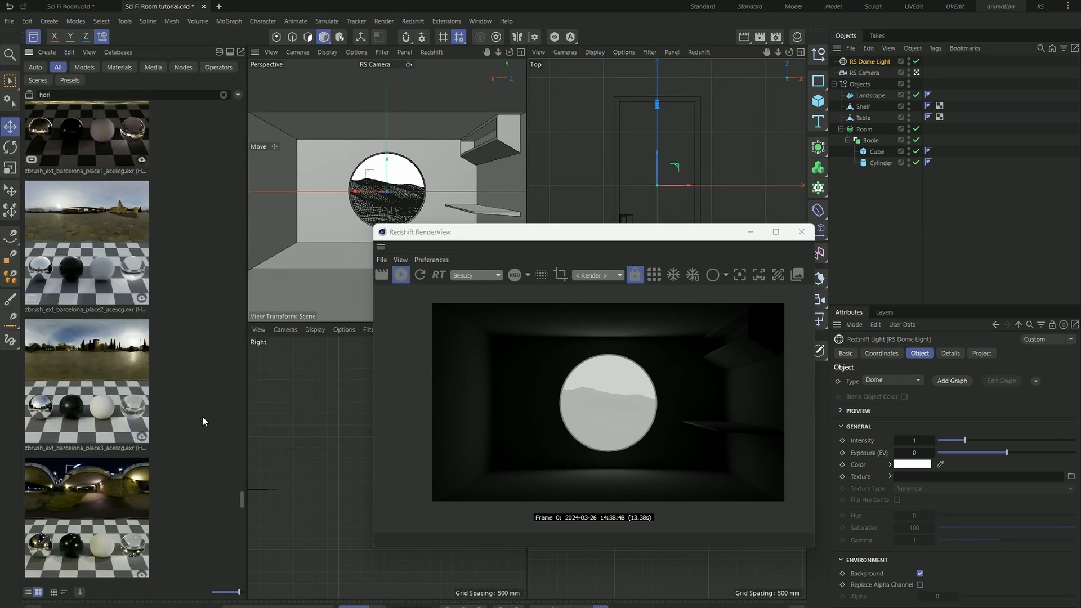
{"action": "scroll", "coordinate": [203, 421], "scroll_direction": "down", "scroll_amount": 4}
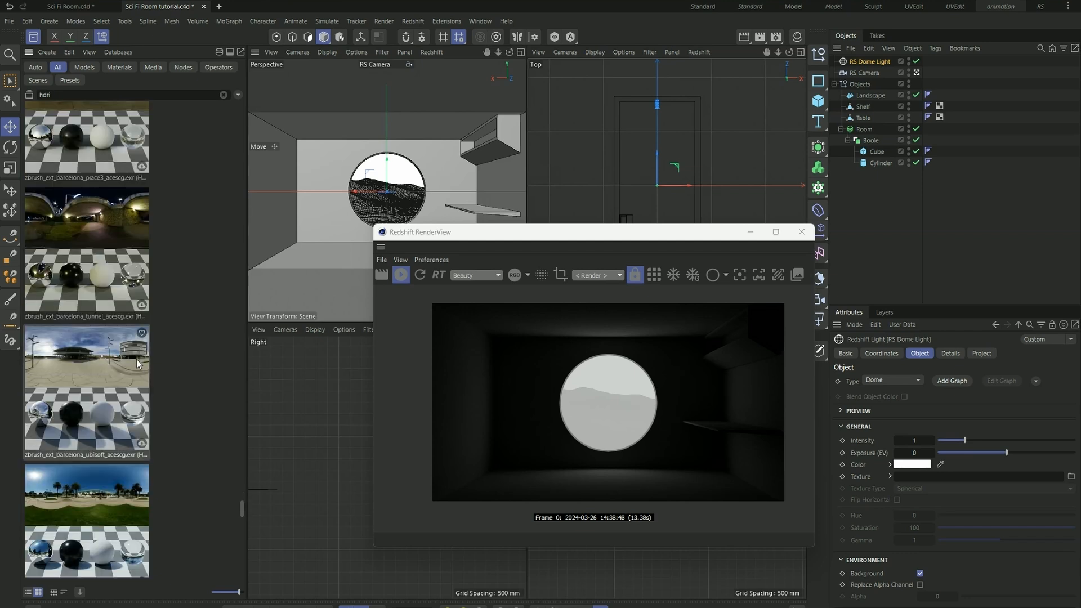
{"action": "scroll", "coordinate": [101, 384], "scroll_direction": "down", "scroll_amount": 5}
{"action": "scroll", "coordinate": [111, 397], "scroll_direction": "down", "scroll_amount": 3}
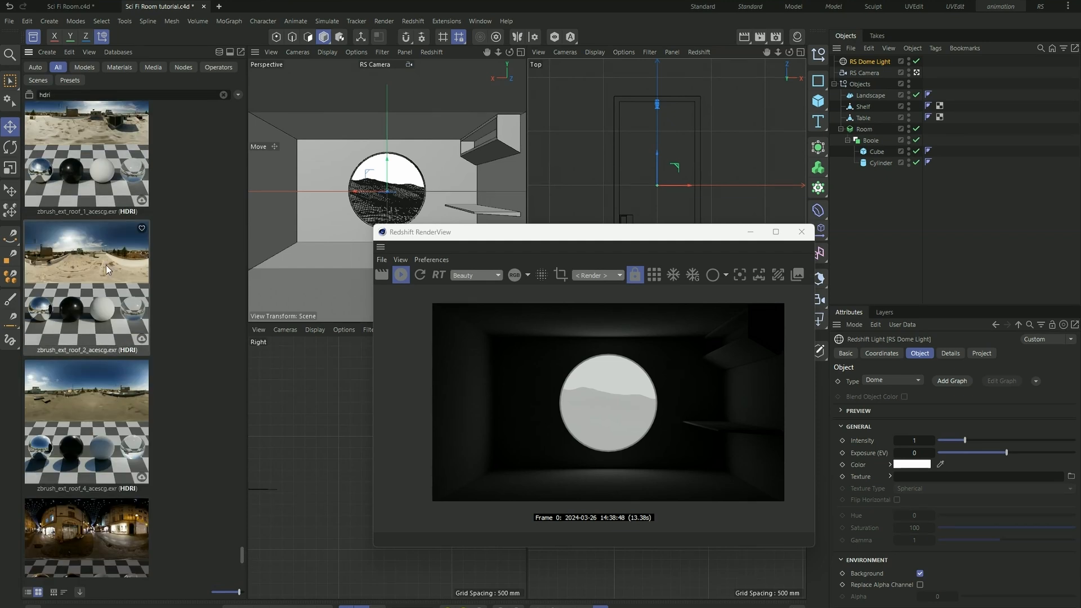
{"action": "double_click", "coordinate": [106, 265]}
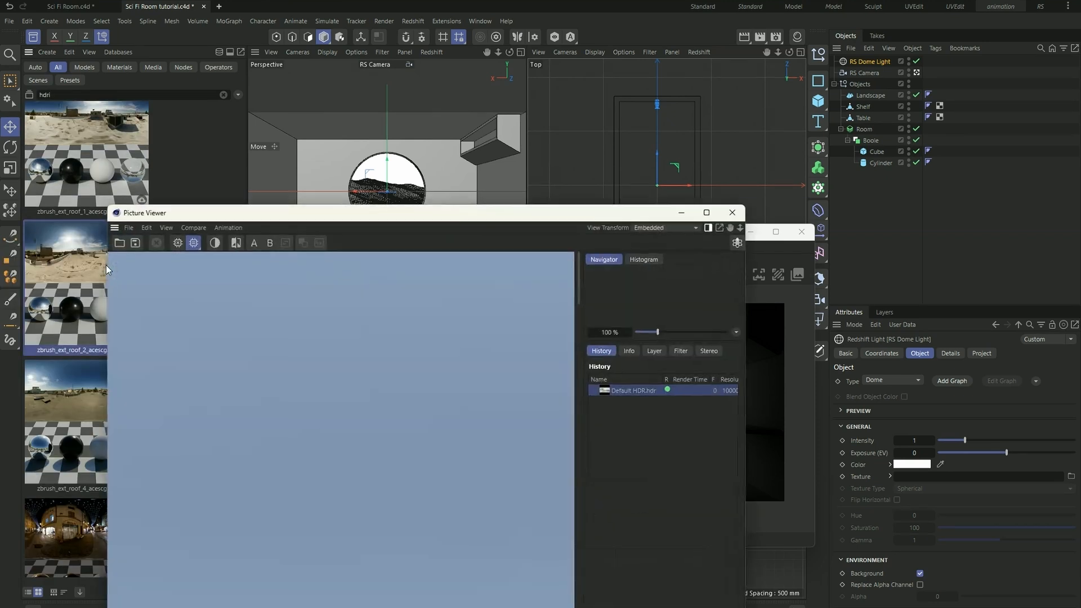
{"action": "left_click_drag", "start_coordinate": [528, 210], "coordinate": [514, 133]}
{"action": "scroll", "coordinate": [382, 342], "scroll_direction": "down", "scroll_amount": 5}
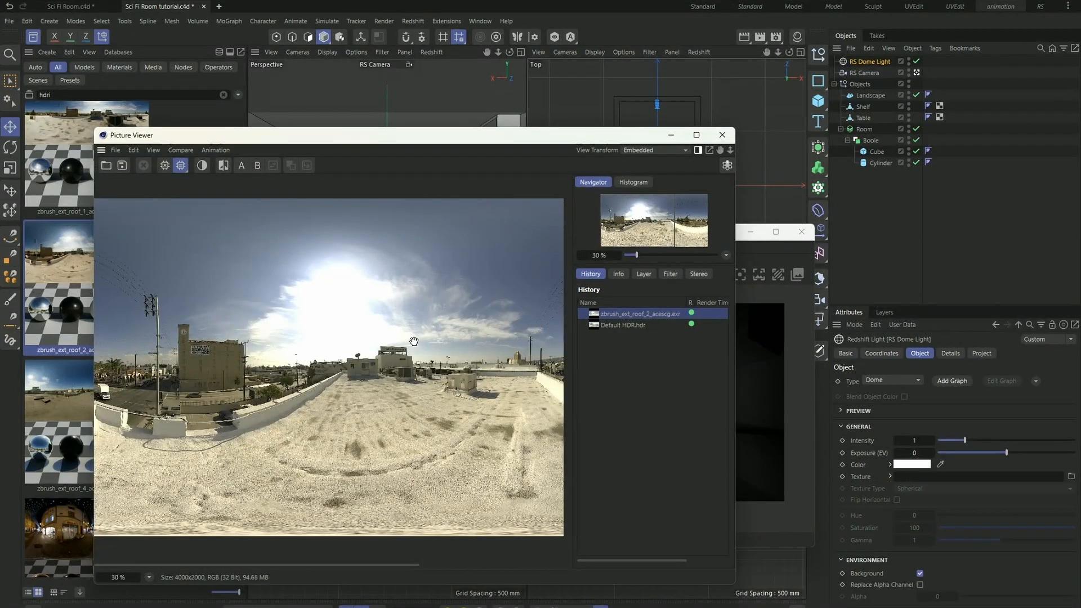
{"action": "left_click", "coordinate": [723, 136]}
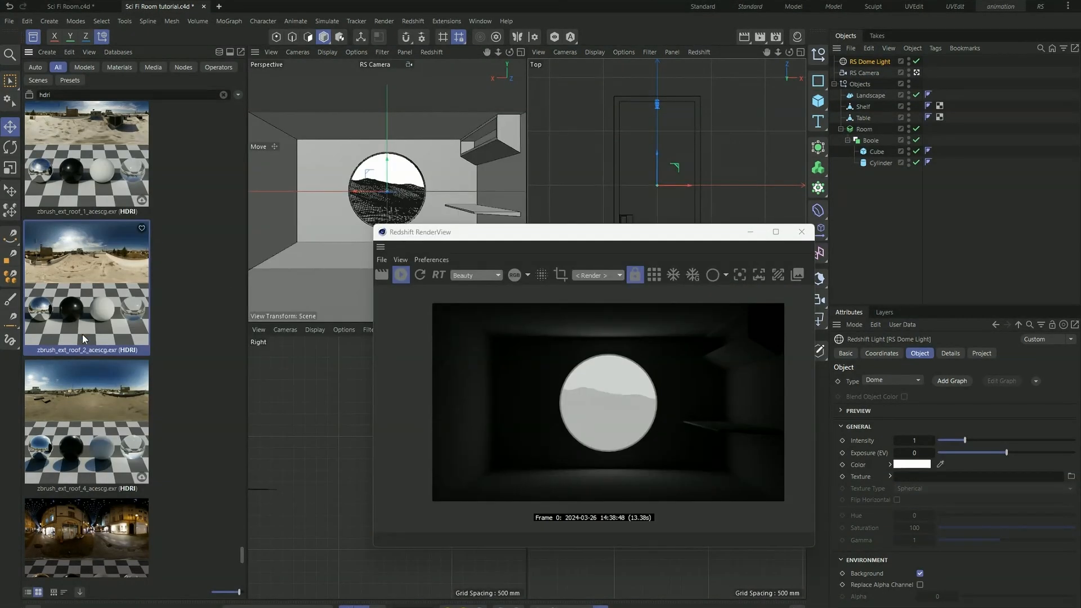
- Assign the zbrush_ext_roof_2_acescg.exr HDRI as the dome light's texture and enlarge the render preview slightly
{"action": "left_click_drag", "start_coordinate": [117, 276], "coordinate": [943, 483]}
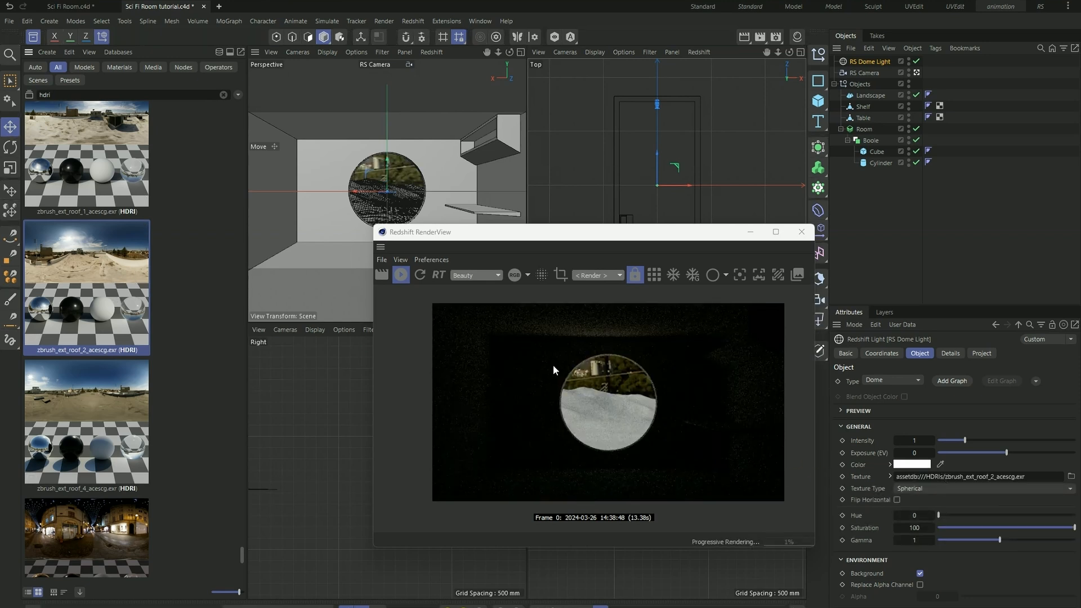
{"action": "scroll", "coordinate": [630, 392], "scroll_direction": "up", "scroll_amount": 1}
{"action": "scroll", "coordinate": [586, 366], "scroll_direction": "down", "scroll_amount": 1}
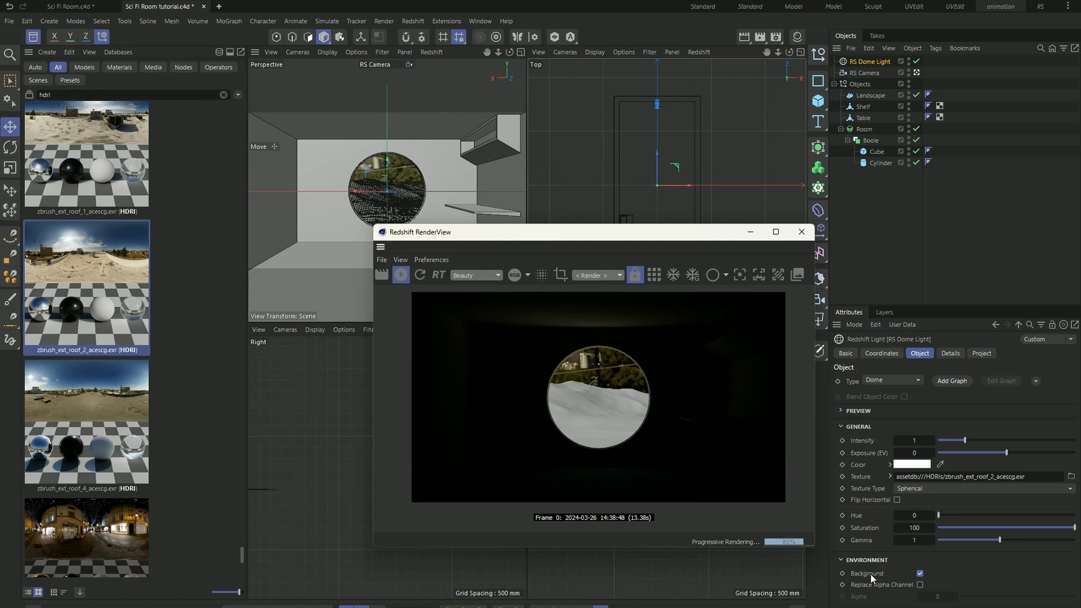
- Hide the dome light's HDRI from the background and set the light's intensity to 3
{"action": "left_click", "coordinate": [919, 573]}
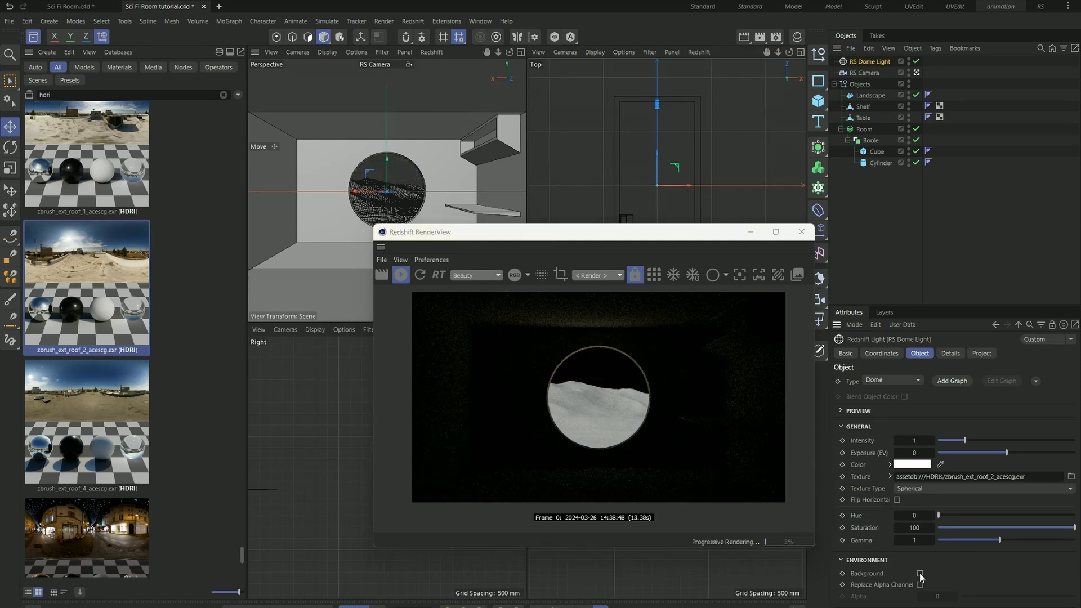
{"action": "left_click", "coordinate": [925, 442]}
{"action": "type", "text": "3"}
{"action": "key", "text": "Return"}
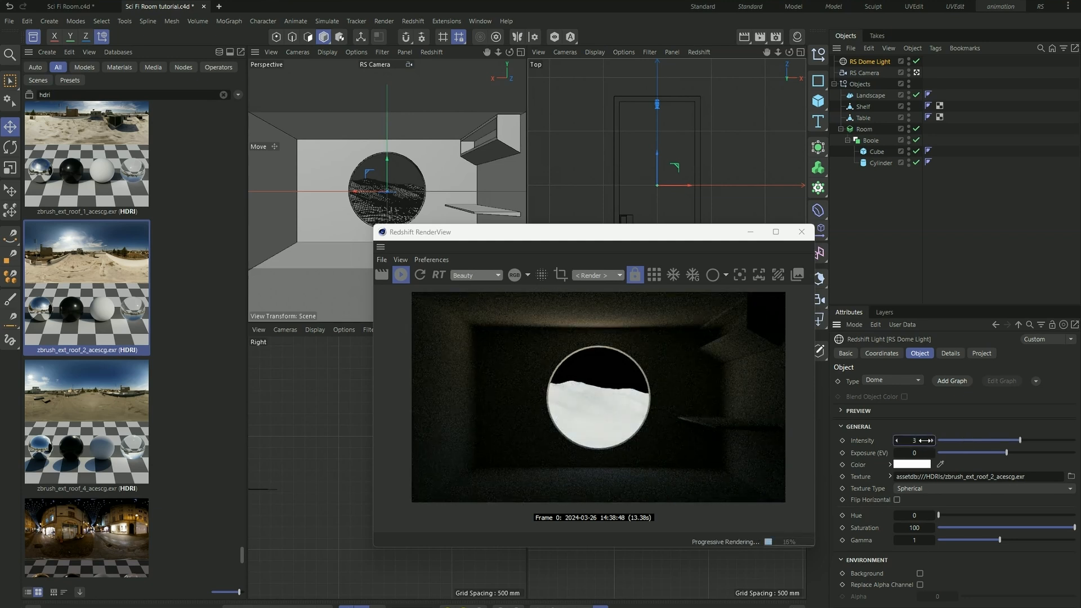
- Rotate the dome light to heading 233°, pitch -36° and bank -11° so sunlight falls on the room's table wall
{"action": "left_click", "coordinate": [886, 356]}
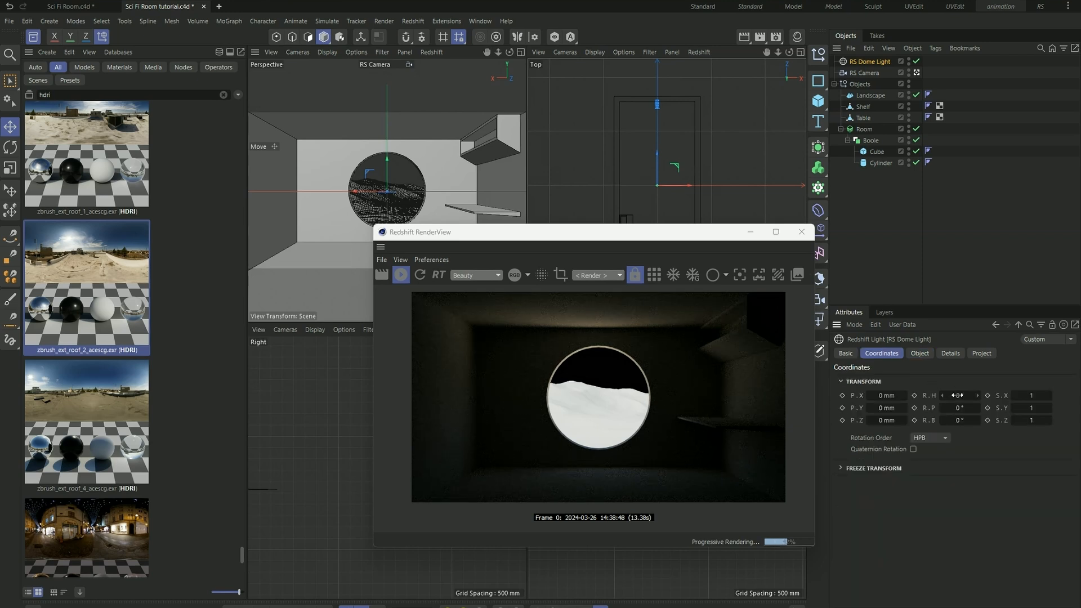
{"action": "left_click_drag", "start_coordinate": [957, 395], "coordinate": [1025, 395]}
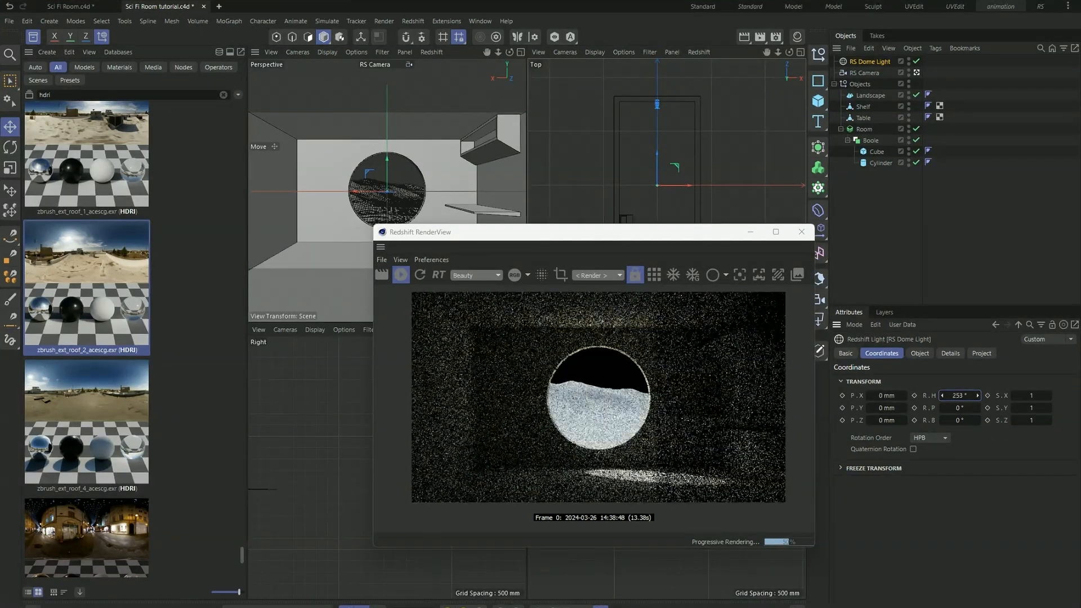
{"action": "mouse_move", "coordinate": [959, 407]}
{"action": "left_mouse_down"}
{"action": "mouse_move", "coordinate": [977, 407]}
{"action": "mouse_move", "coordinate": [944, 407]}
{"action": "mouse_move", "coordinate": [965, 396]}
{"action": "mouse_move", "coordinate": [964, 408]}
{"action": "left_mouse_up"}
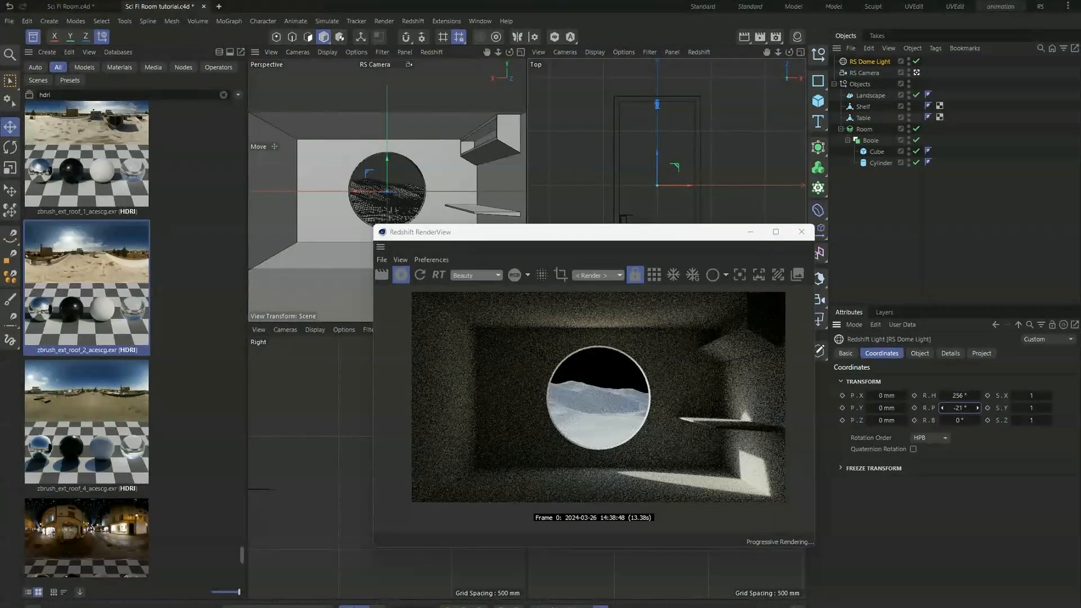
{"action": "left_click_drag", "start_coordinate": [959, 395], "coordinate": [956, 396]}
{"action": "left_click", "coordinate": [944, 353]}
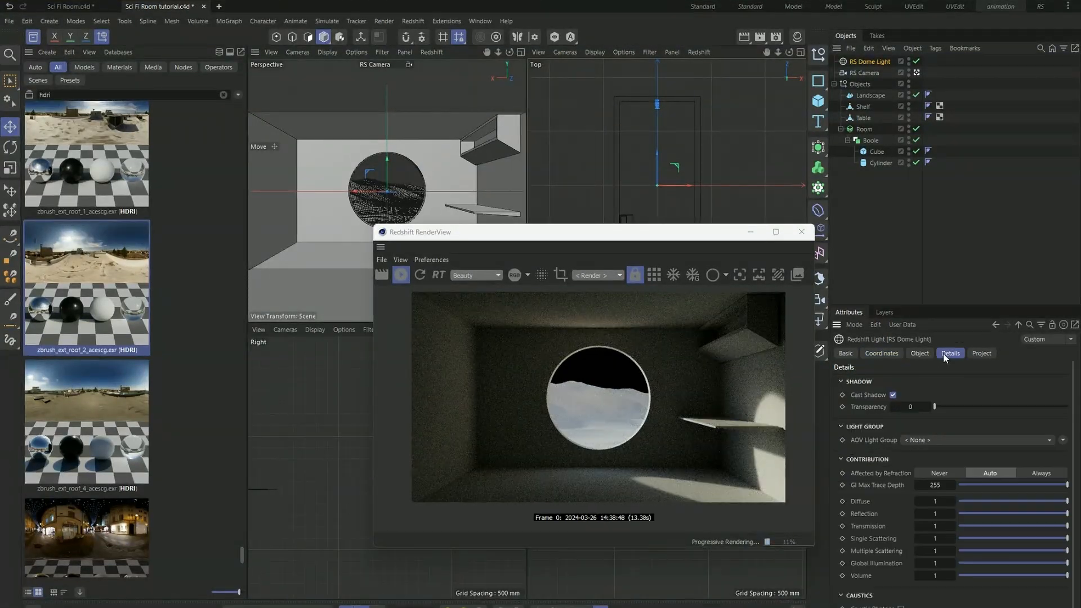
{"action": "left_click", "coordinate": [882, 355]}
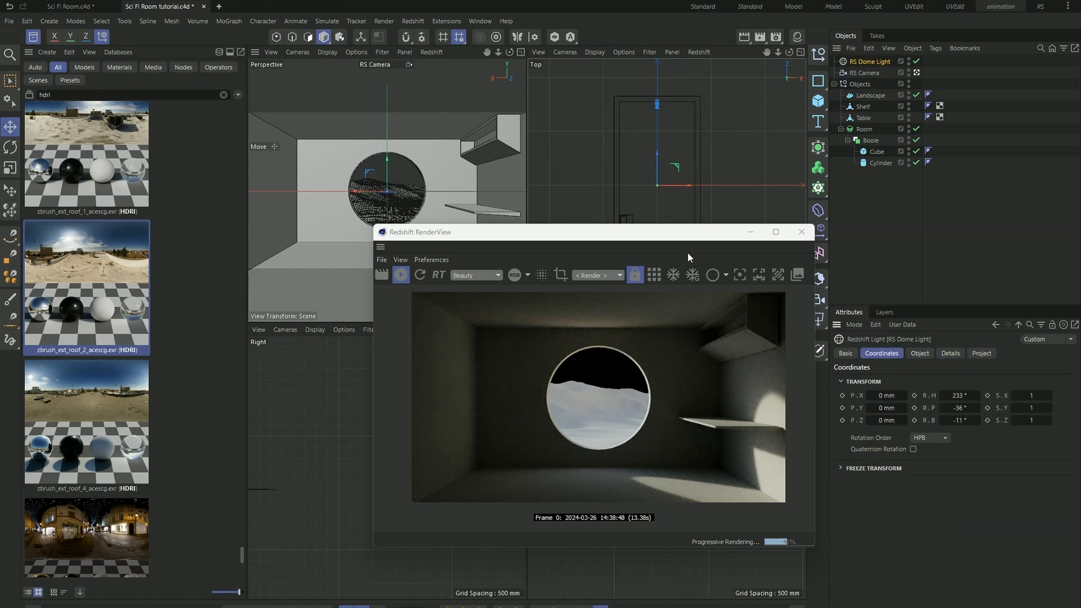
- Add a Redshift Area Light at the scene origin and close the Asset Browser, keeping the render window clear of the top view
{"action": "left_click_drag", "start_coordinate": [663, 233], "coordinate": [385, 201]}
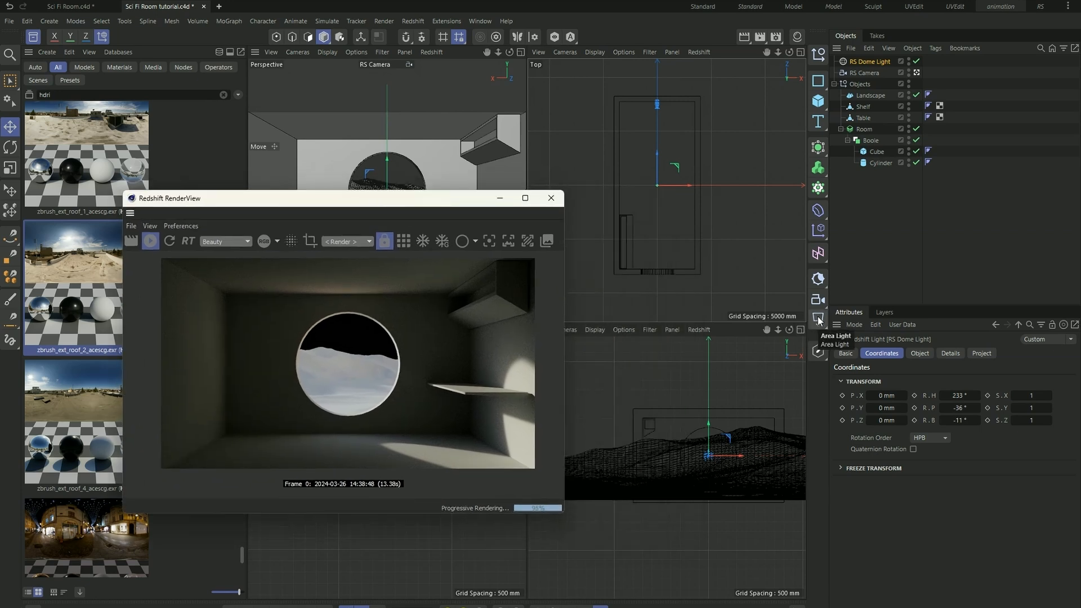
{"action": "left_click", "coordinate": [818, 319]}
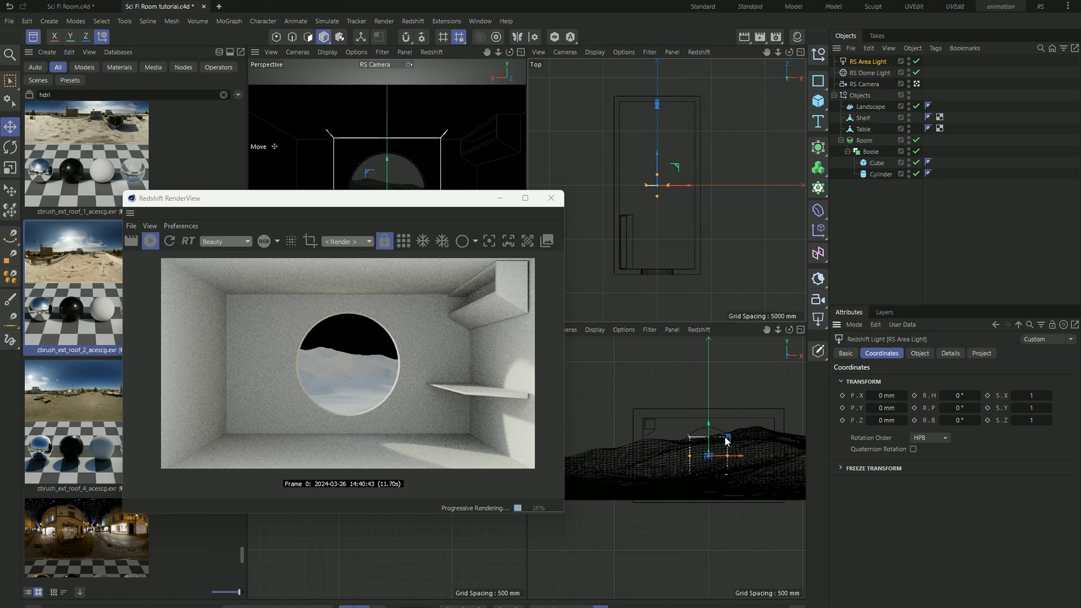
{"action": "mouse_move", "coordinate": [425, 202]}
{"action": "left_mouse_down"}
{"action": "mouse_move", "coordinate": [587, 328]}
{"action": "mouse_move", "coordinate": [545, 352]}
{"action": "mouse_move", "coordinate": [488, 221]}
{"action": "mouse_move", "coordinate": [428, 208]}
{"action": "left_mouse_up"}
{"action": "middle_click_drag", "start_coordinate": [646, 181], "coordinate": [668, 186], "text": "alt"}
{"action": "scroll", "coordinate": [679, 236], "scroll_direction": "up", "scroll_amount": 4}
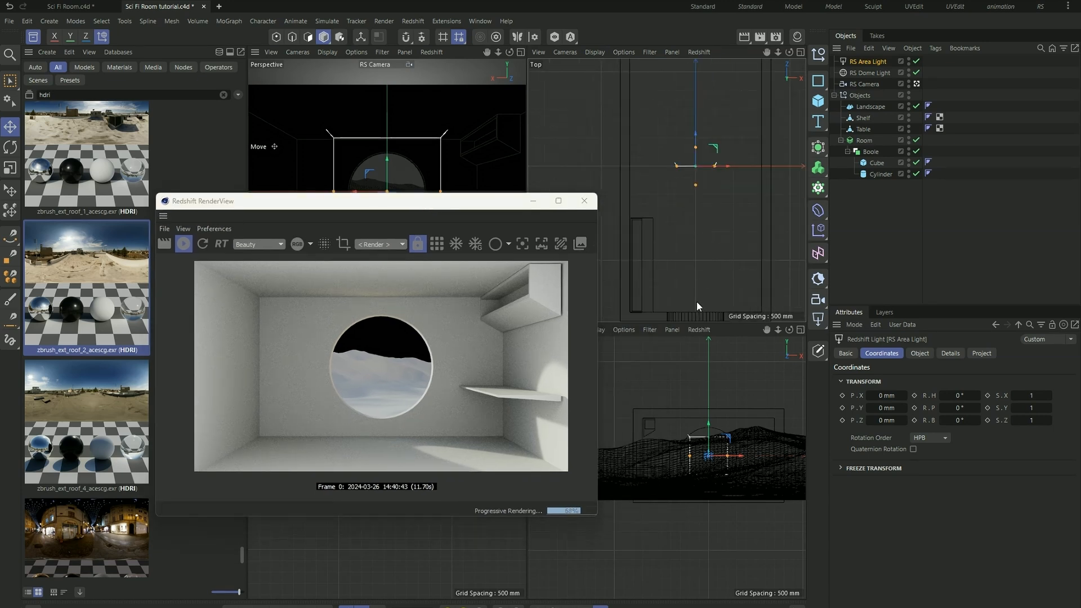
{"action": "left_click", "coordinate": [32, 37]}
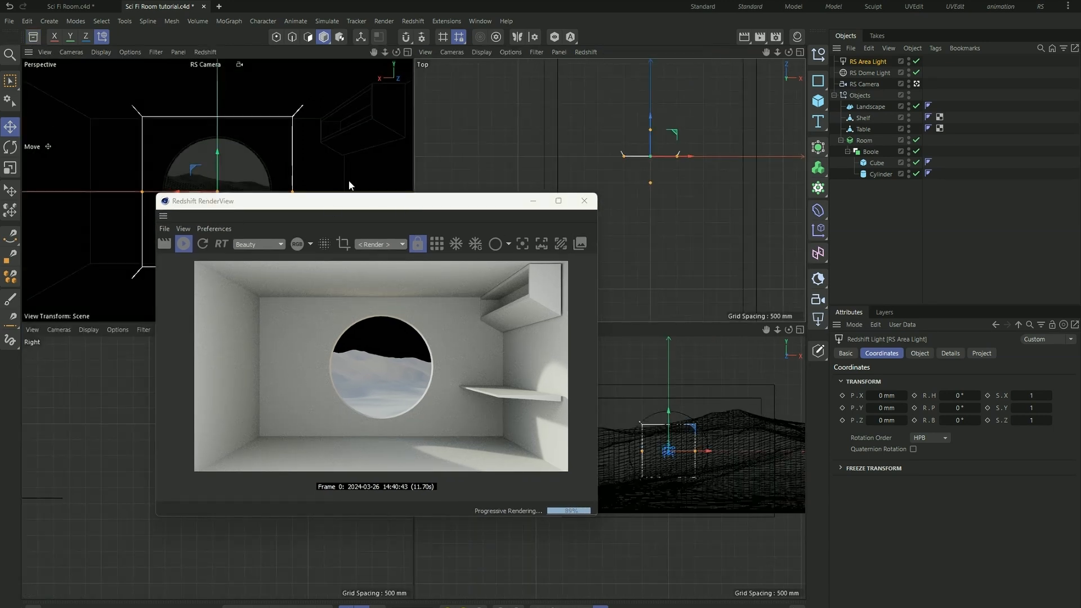
{"action": "left_click_drag", "start_coordinate": [421, 203], "coordinate": [328, 208]}
- Switch the top view to Perspective projection, orbit to the area light inside the room, and reposition the render window
{"action": "left_click", "coordinate": [481, 51]}
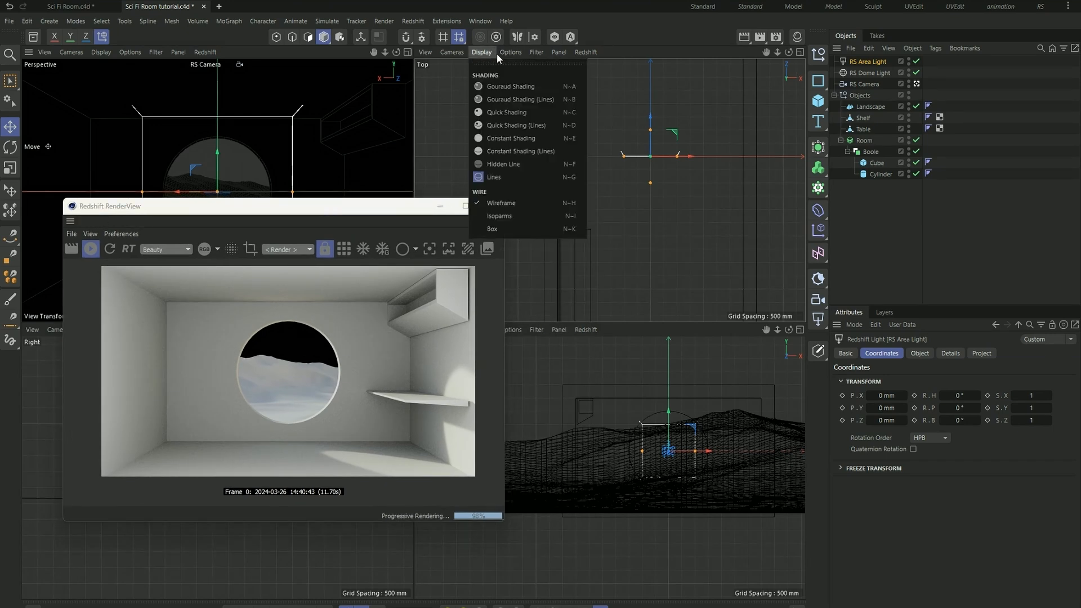
{"action": "mouse_move", "coordinate": [459, 57]}
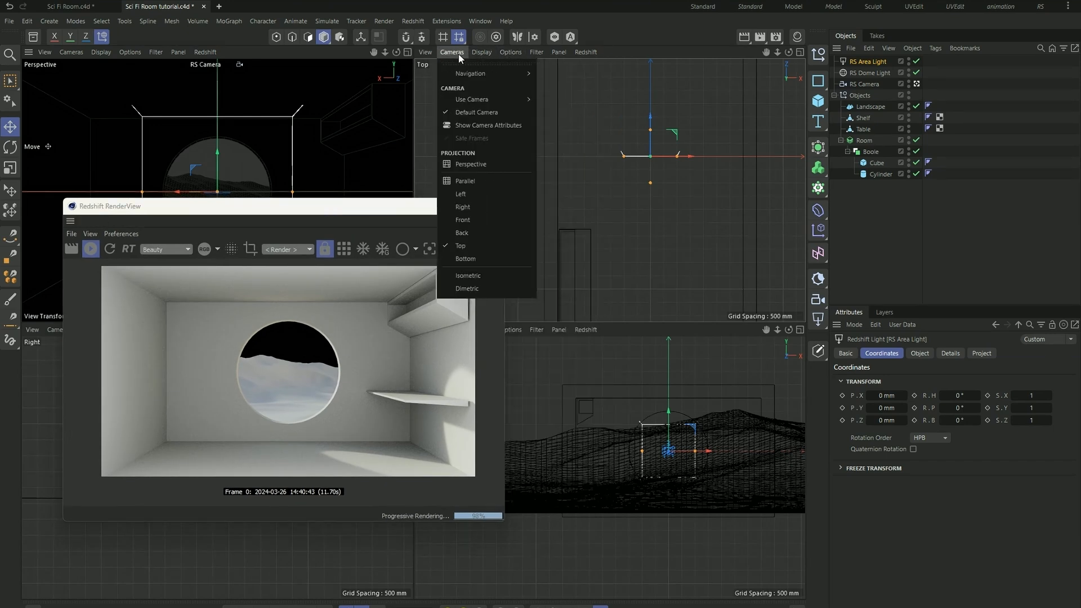
{"action": "left_click", "coordinate": [487, 165]}
{"action": "scroll", "coordinate": [677, 185], "scroll_direction": "down", "scroll_amount": 6}
{"action": "left_click_drag", "start_coordinate": [669, 194], "coordinate": [525, 216], "text": "alt"}
{"action": "scroll", "coordinate": [664, 197], "scroll_direction": "up", "scroll_amount": 6}
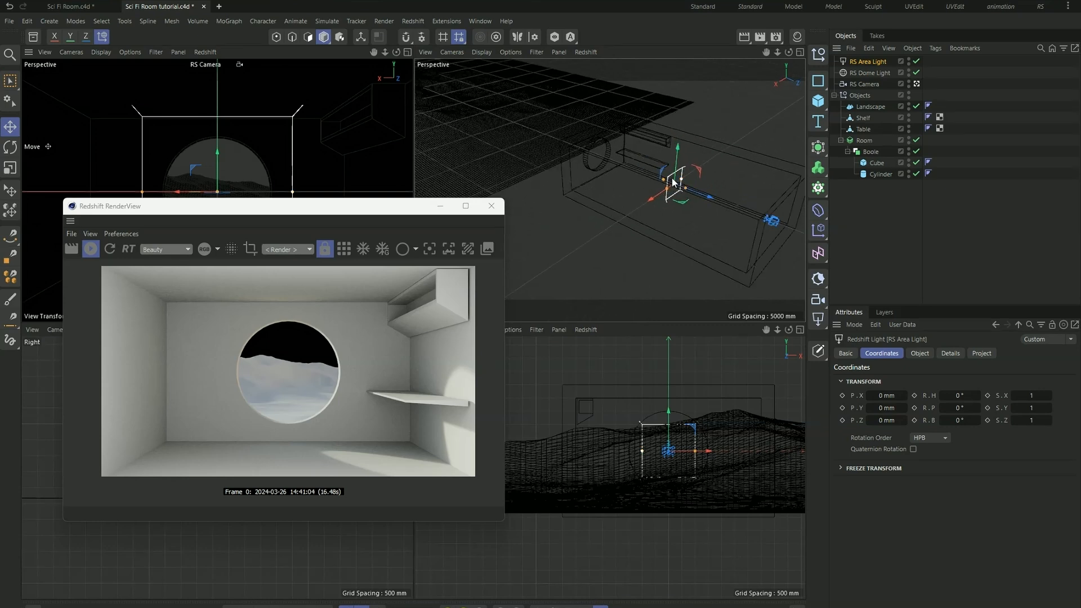
{"action": "left_click_drag", "start_coordinate": [656, 209], "coordinate": [603, 210], "text": "alt"}
{"action": "left_click_drag", "start_coordinate": [602, 210], "coordinate": [742, 219], "text": "alt"}
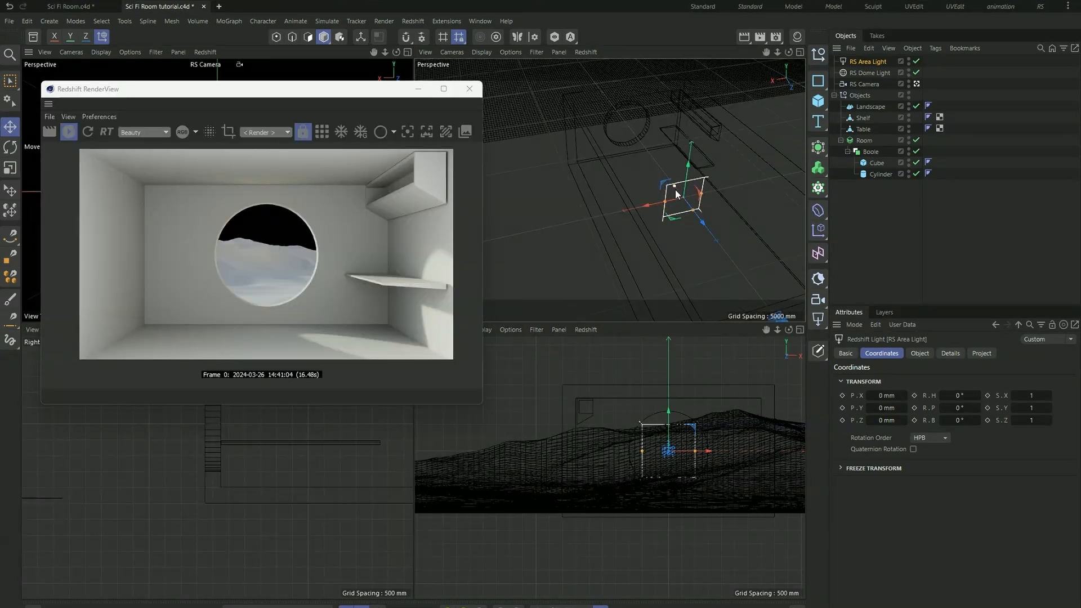
{"action": "scroll", "coordinate": [677, 192], "scroll_direction": "up", "scroll_amount": 4}
{"action": "scroll", "coordinate": [671, 218], "scroll_direction": "down", "scroll_amount": 4}
{"action": "scroll", "coordinate": [650, 205], "scroll_direction": "up", "scroll_amount": 3}
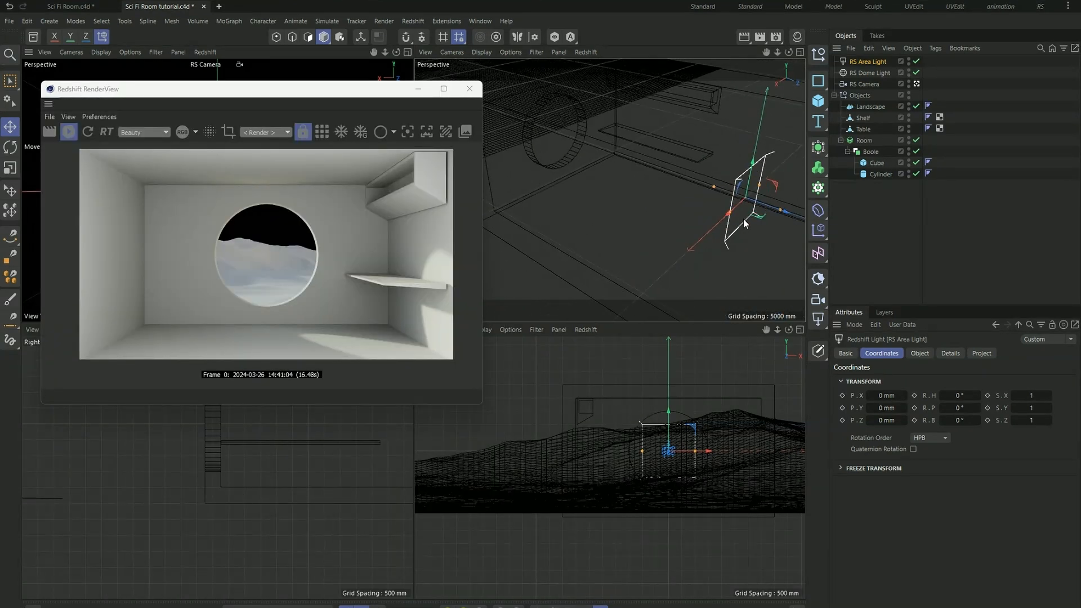
{"action": "right_click_drag", "start_coordinate": [739, 218], "coordinate": [566, 128], "text": "alt"}
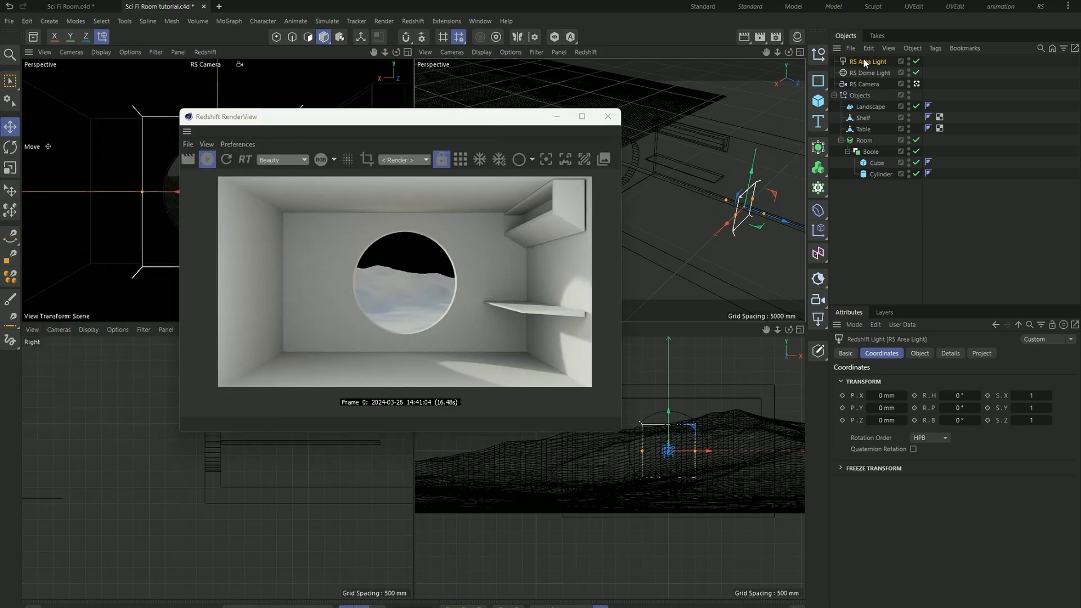
- Try intensities of 50 and 25 for the area light, and settle on 40
{"action": "left_click", "coordinate": [919, 353]}
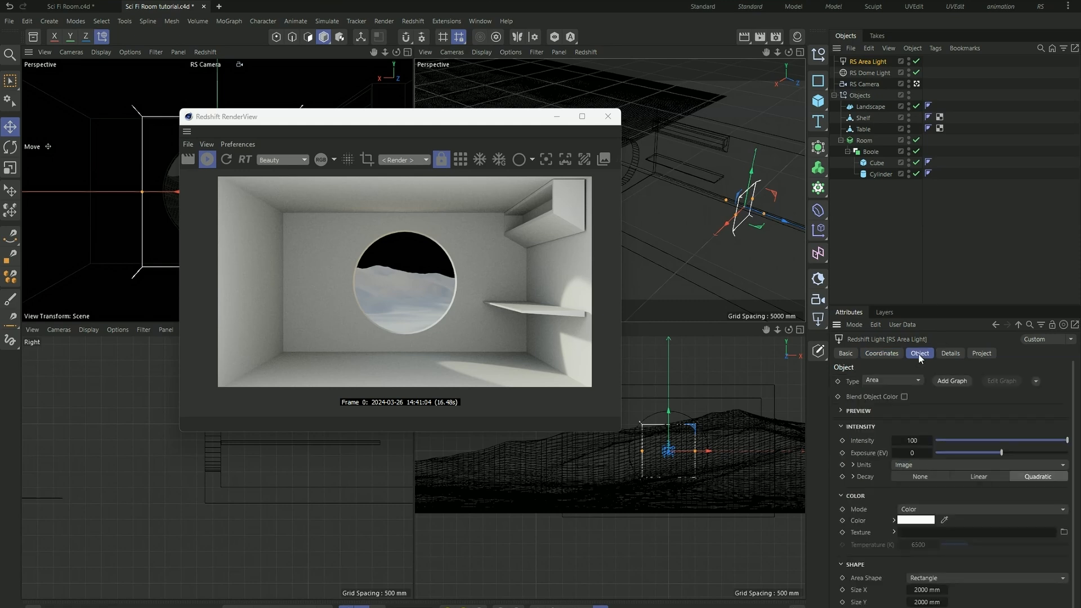
{"action": "left_click", "coordinate": [919, 439]}
{"action": "type", "text": "50"}
{"action": "key", "text": "Return"}
{"action": "left_click", "coordinate": [920, 440]}
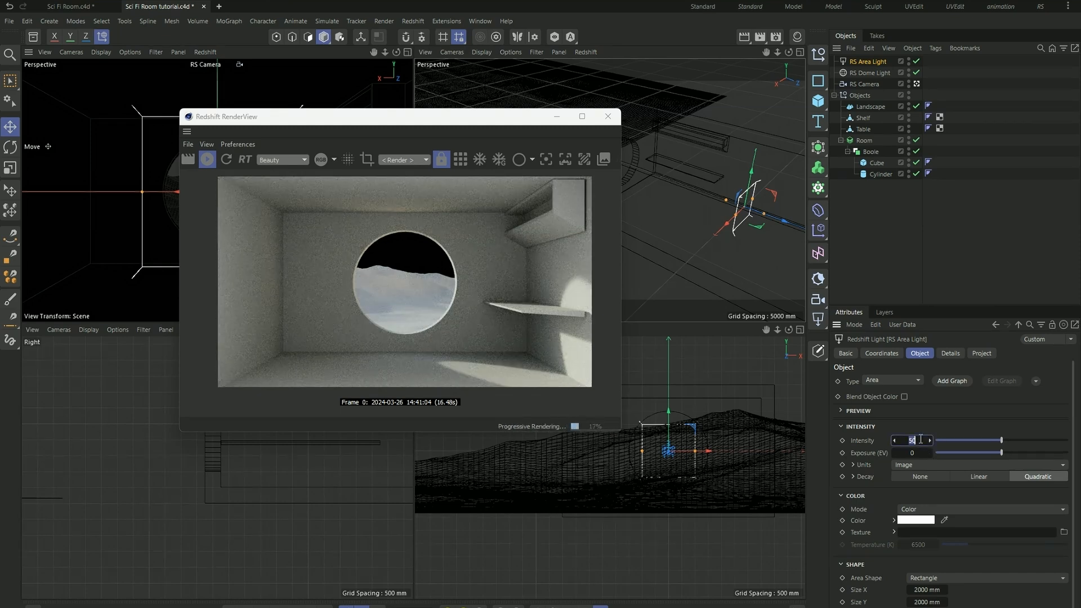
{"action": "type", "text": "25"}
{"action": "key", "text": "Return"}
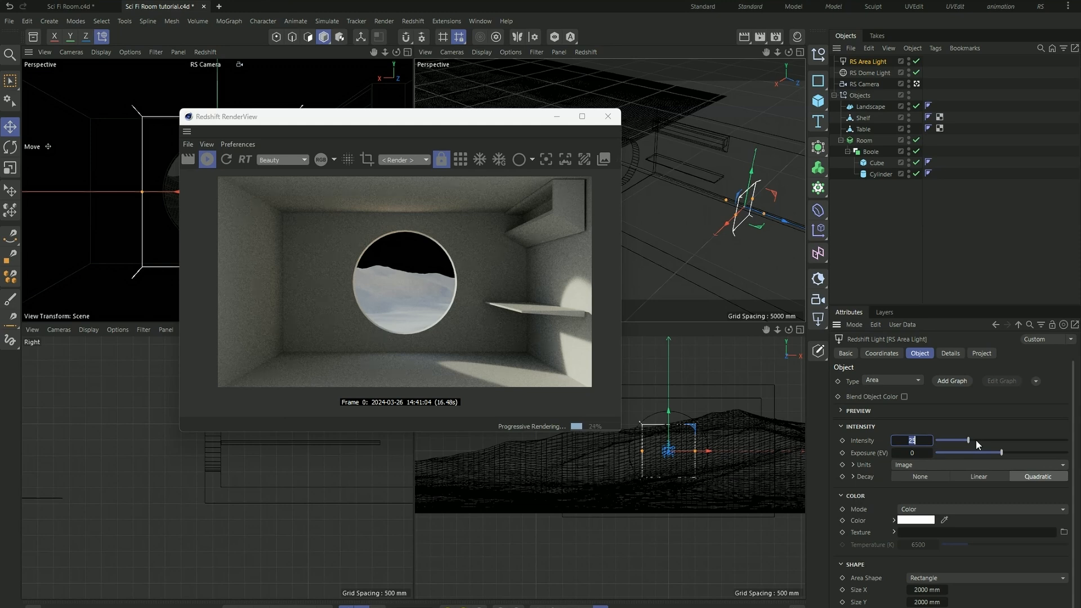
{"action": "type", "text": "40"}
{"action": "key", "text": "Return"}
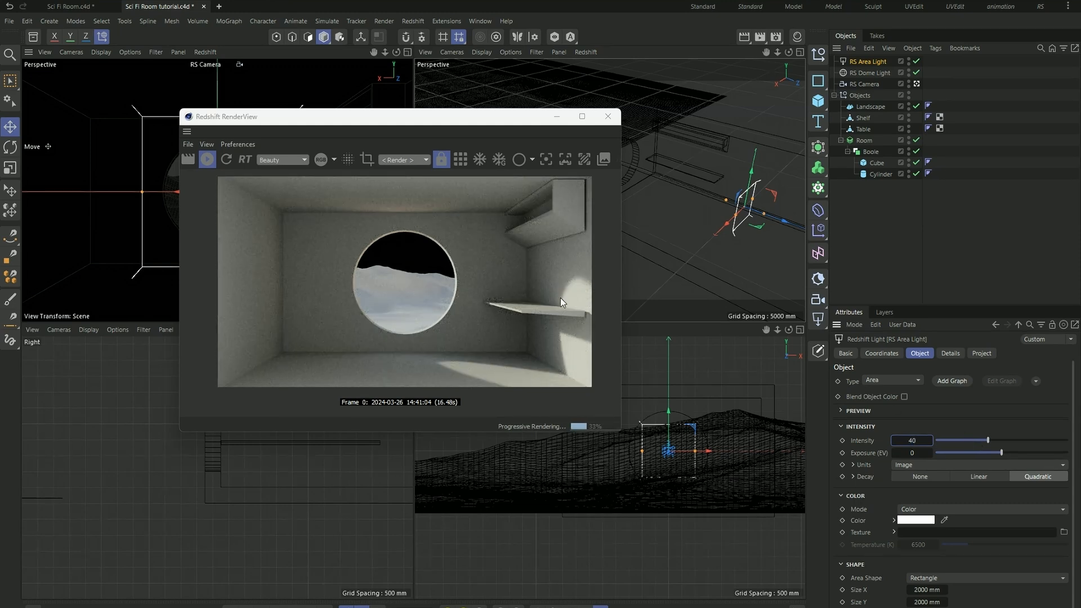
- Select the Shelf and Table together and move them slightly along the X axis toward the side wall
{"action": "left_click_drag", "start_coordinate": [706, 238], "coordinate": [707, 166], "text": "alt"}
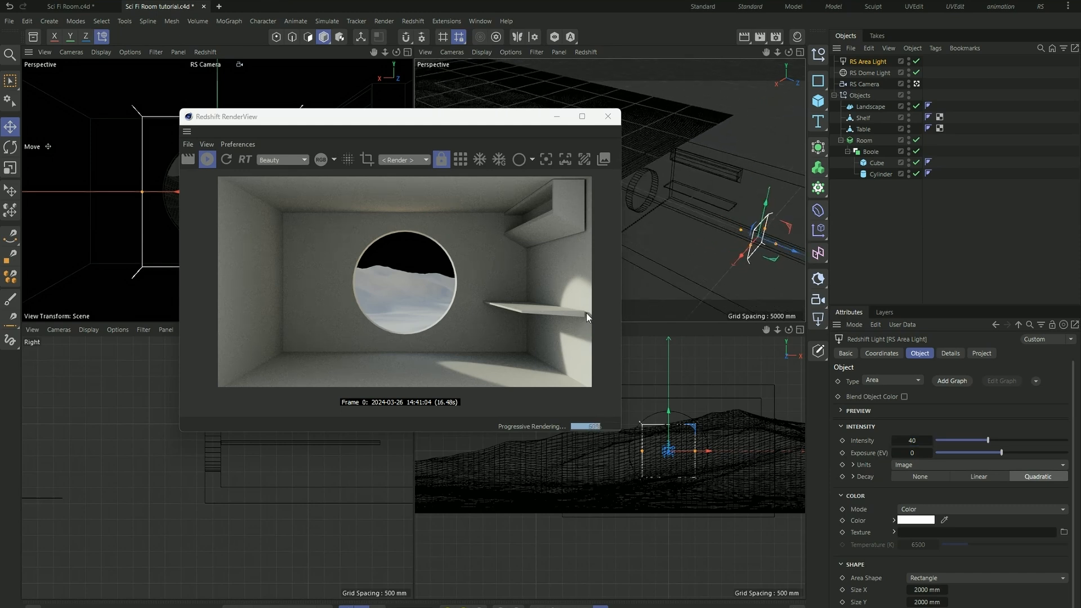
{"action": "scroll", "coordinate": [586, 314], "scroll_direction": "up", "scroll_amount": 5}
{"action": "scroll", "coordinate": [506, 338], "scroll_direction": "down", "scroll_amount": 4}
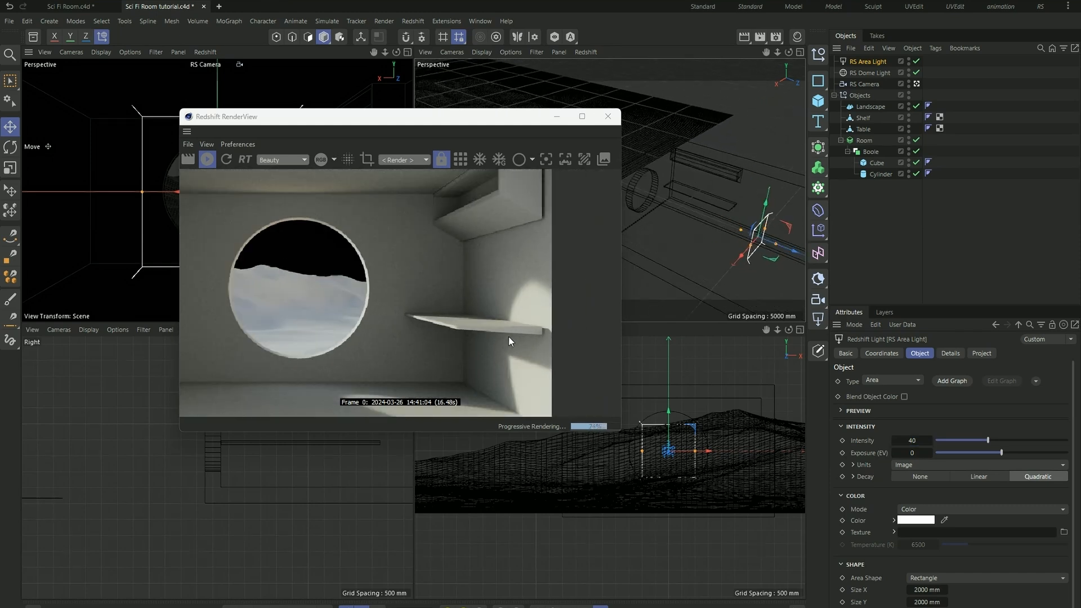
{"action": "left_click_drag", "start_coordinate": [683, 170], "coordinate": [729, 209], "text": "alt"}
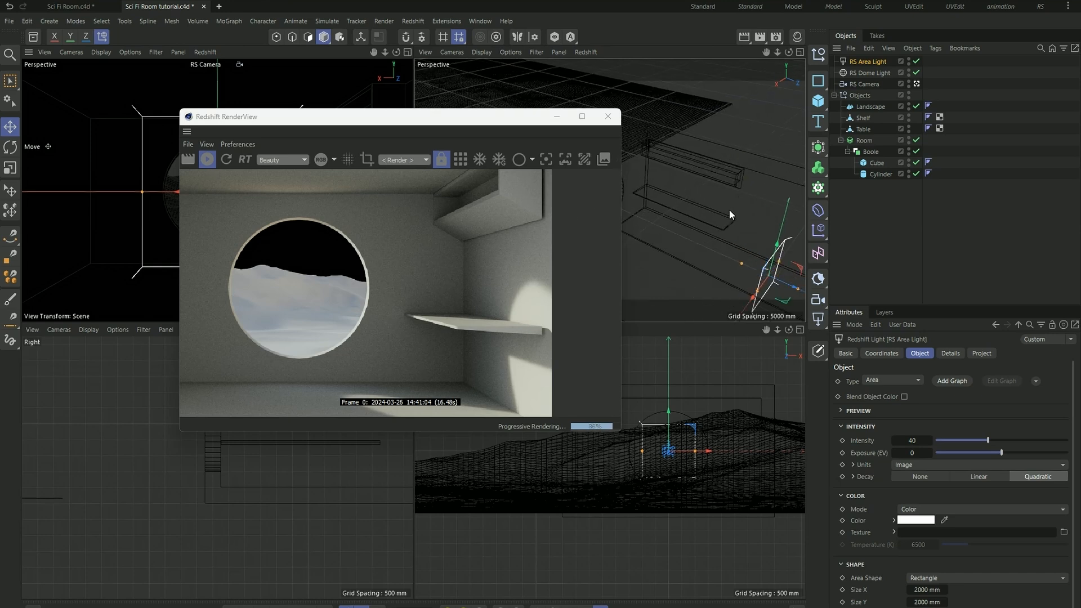
{"action": "left_click_drag", "start_coordinate": [529, 125], "coordinate": [466, 119]}
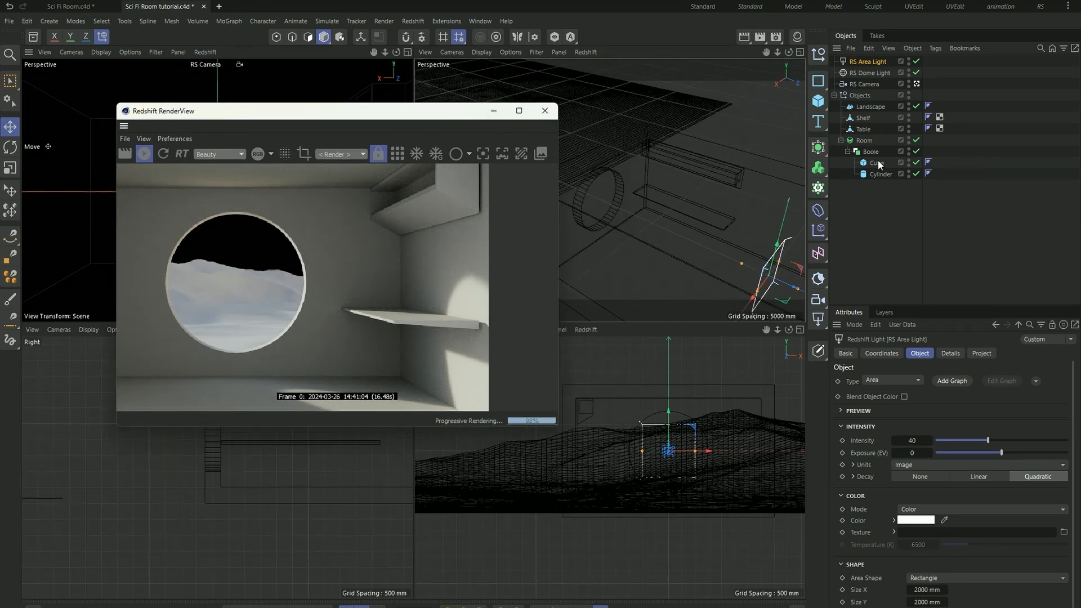
{"action": "left_click", "coordinate": [879, 118]}
{"action": "left_click", "coordinate": [862, 130], "text": "ctrl"}
{"action": "left_click_drag", "start_coordinate": [739, 196], "coordinate": [607, 186], "text": "alt"}
{"action": "scroll", "coordinate": [756, 208], "scroll_direction": "up", "scroll_amount": 2}
{"action": "scroll", "coordinate": [647, 225], "scroll_direction": "up", "scroll_amount": 2}
{"action": "left_click_drag", "start_coordinate": [644, 219], "coordinate": [647, 219]}
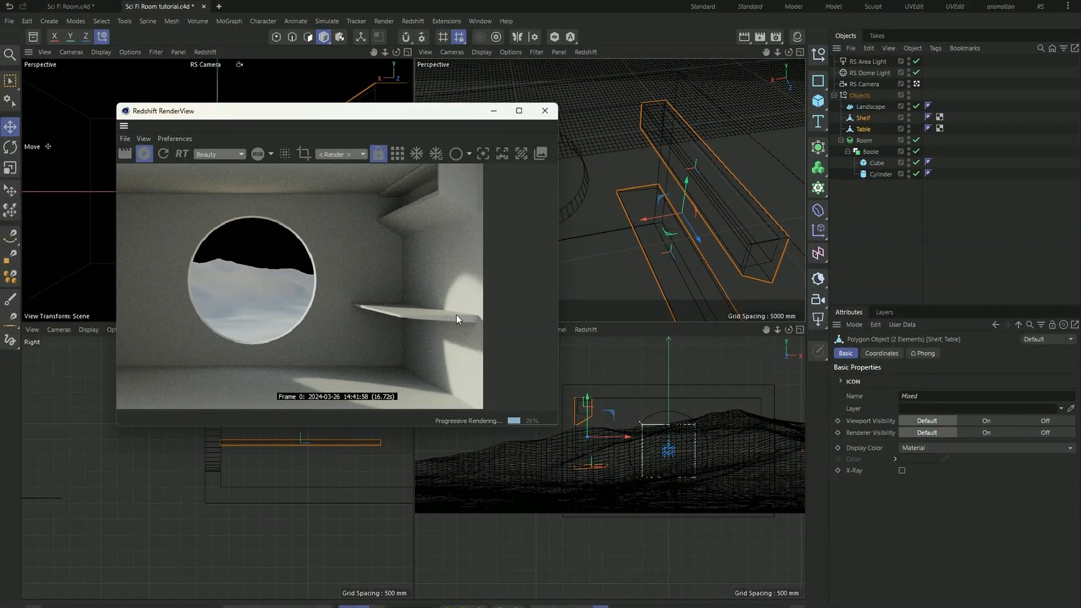
{"action": "left_click_drag", "start_coordinate": [664, 249], "coordinate": [738, 231], "text": "alt"}
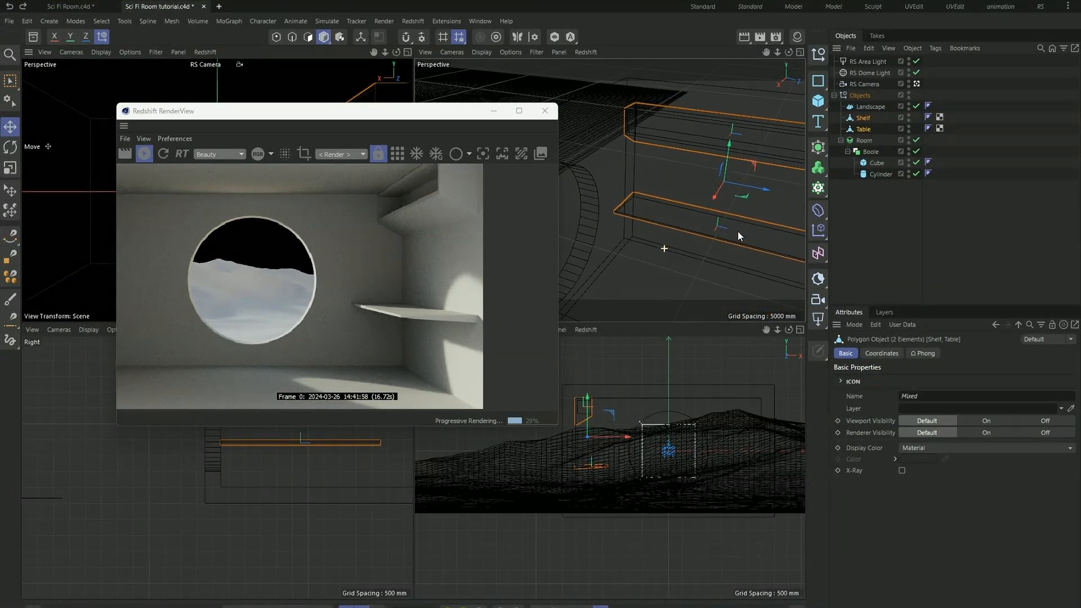
- Select only the Shelf, nudge its position, and check its fit against the wall and ceiling in the render
{"action": "left_click", "coordinate": [864, 118]}
{"action": "left_click_drag", "start_coordinate": [687, 200], "coordinate": [659, 183], "text": "alt"}
{"action": "scroll", "coordinate": [713, 162], "scroll_direction": "up", "scroll_amount": 5}
{"action": "left_click_drag", "start_coordinate": [730, 170], "coordinate": [736, 172]}
{"action": "scroll", "coordinate": [619, 135], "scroll_direction": "up", "scroll_amount": 2}
{"action": "left_click_drag", "start_coordinate": [620, 135], "coordinate": [682, 178], "text": "alt"}
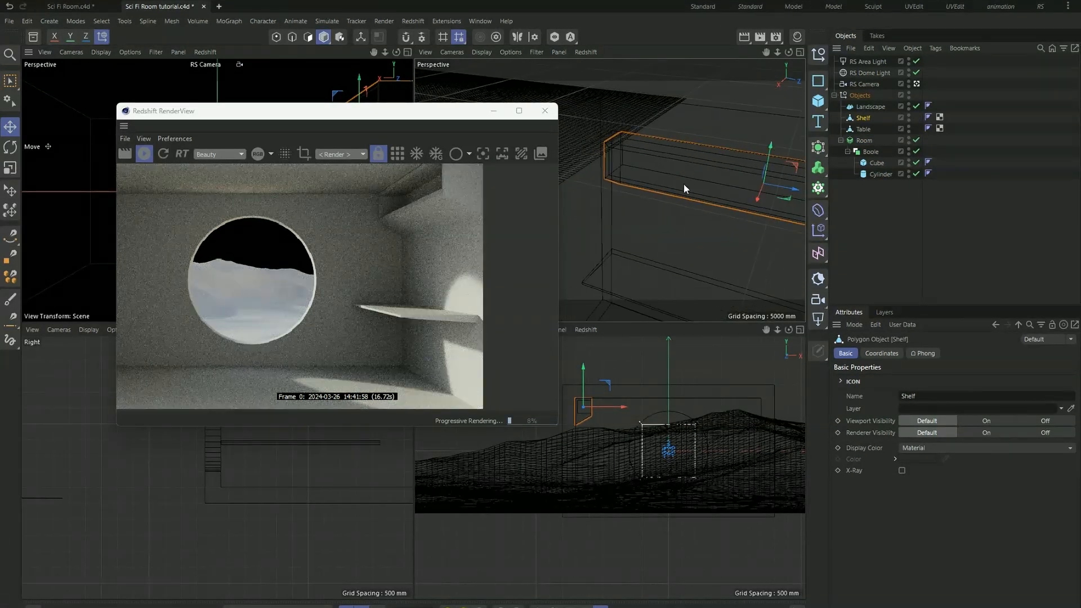
{"action": "scroll", "coordinate": [563, 409], "scroll_direction": "up", "scroll_amount": 4}
{"action": "scroll", "coordinate": [385, 195], "scroll_direction": "up", "scroll_amount": 4}
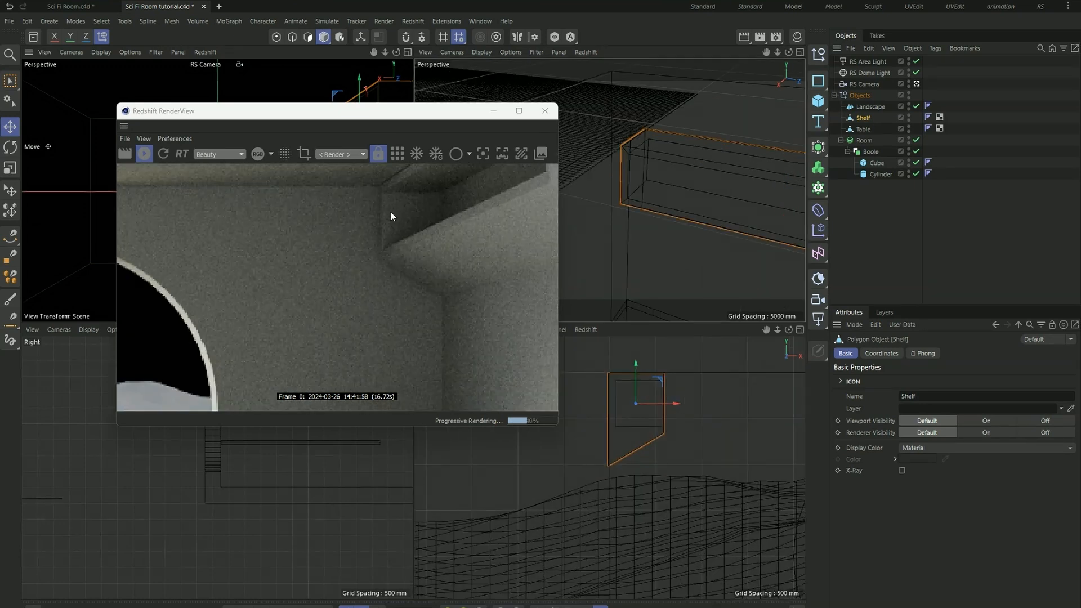
{"action": "scroll", "coordinate": [388, 220], "scroll_direction": "down", "scroll_amount": 6}
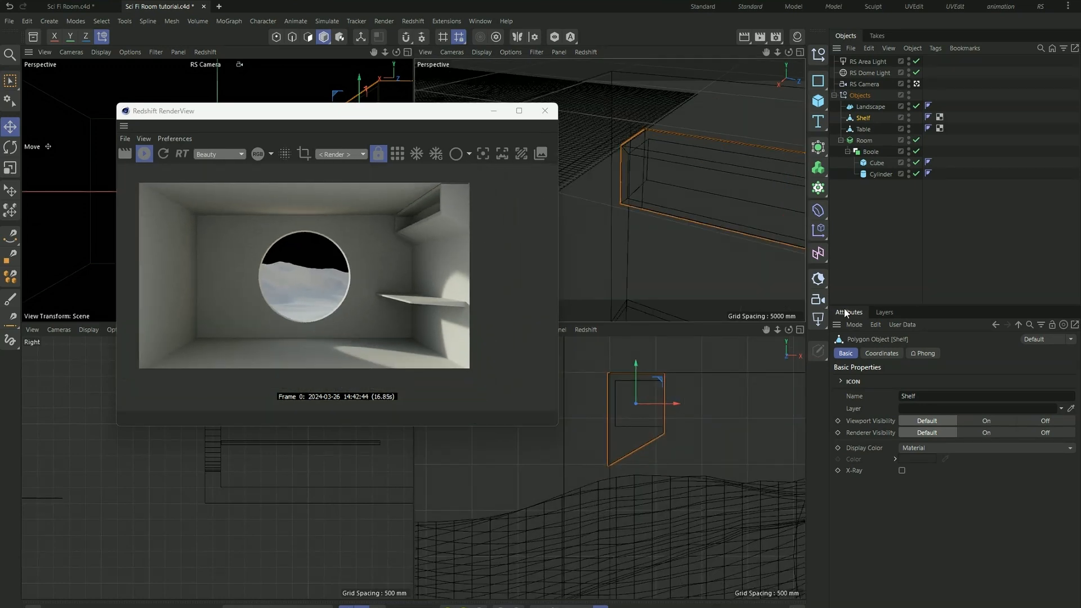
- Add an RS Sky to the scene and inspect the sky through the round window in the render
{"action": "left_click", "coordinate": [818, 279]}
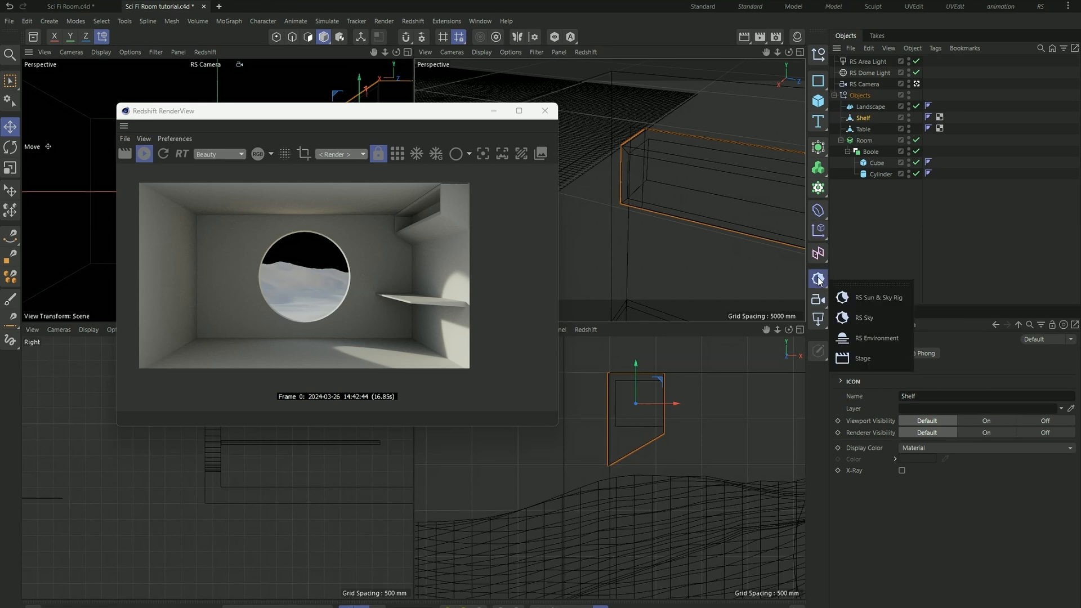
{"action": "left_click", "coordinate": [887, 316]}
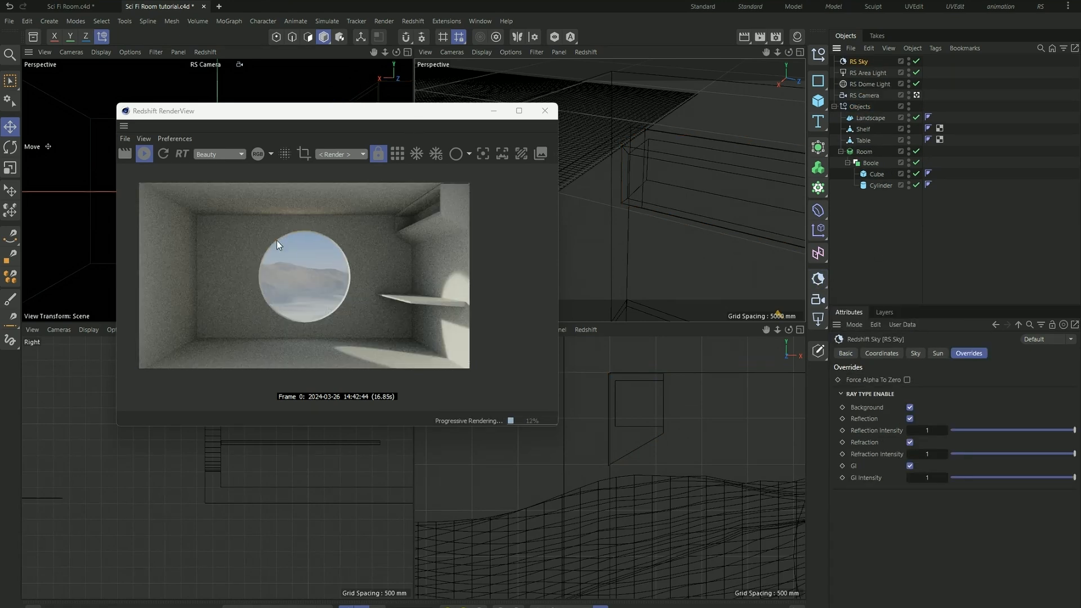
{"action": "scroll", "coordinate": [278, 245], "scroll_direction": "up", "scroll_amount": 2}
{"action": "scroll", "coordinate": [322, 251], "scroll_direction": "down", "scroll_amount": 2}
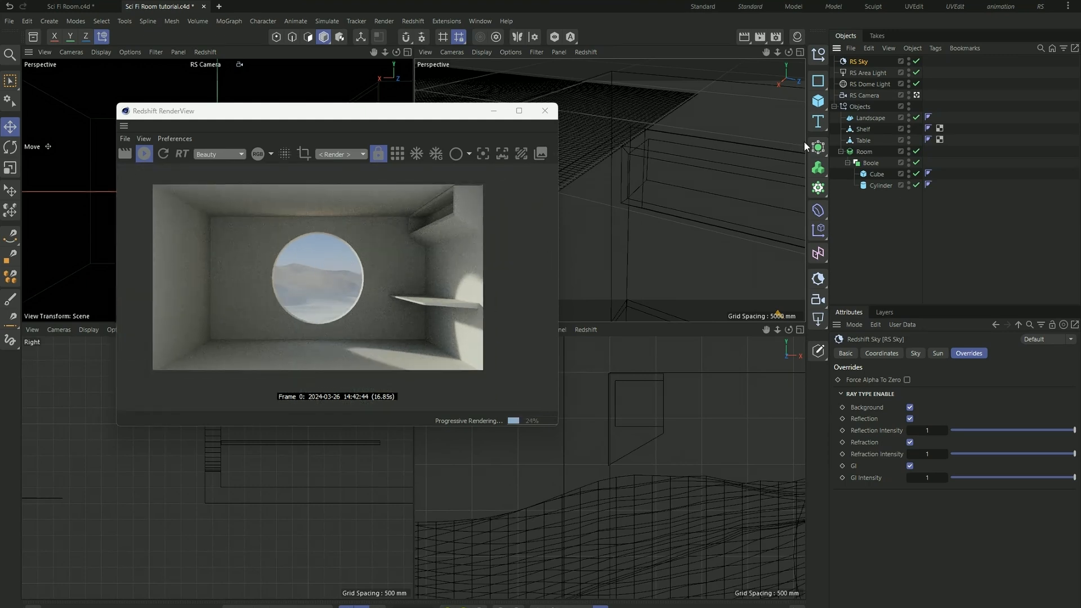
- Set the RS Sky's Sun Tint to a soft light orange with red 255, green 208 and a reduced blue value
{"action": "left_click", "coordinate": [922, 353]}
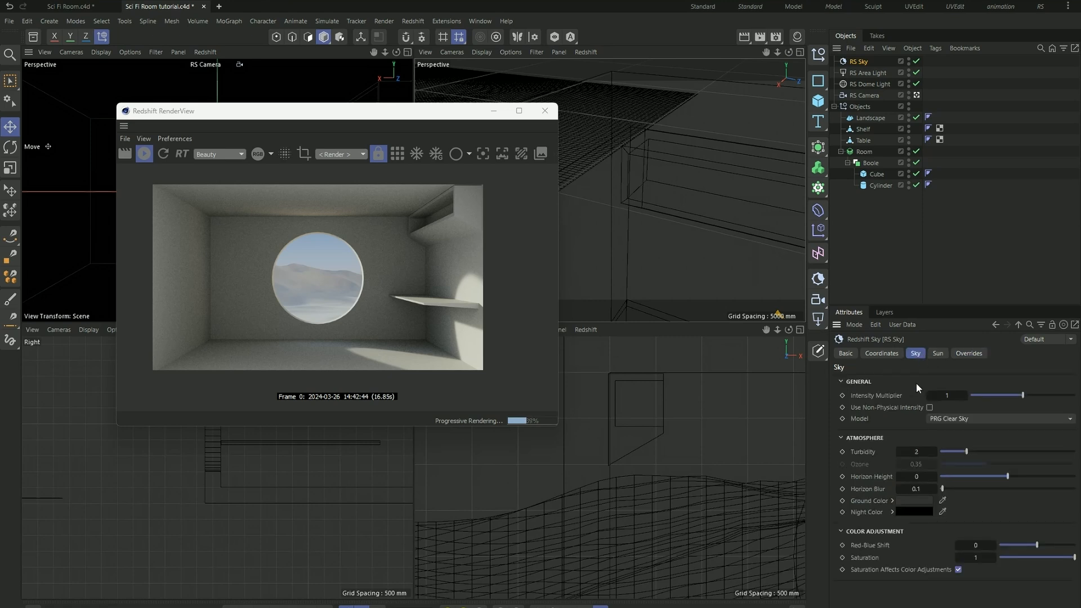
{"action": "left_click", "coordinate": [937, 353]}
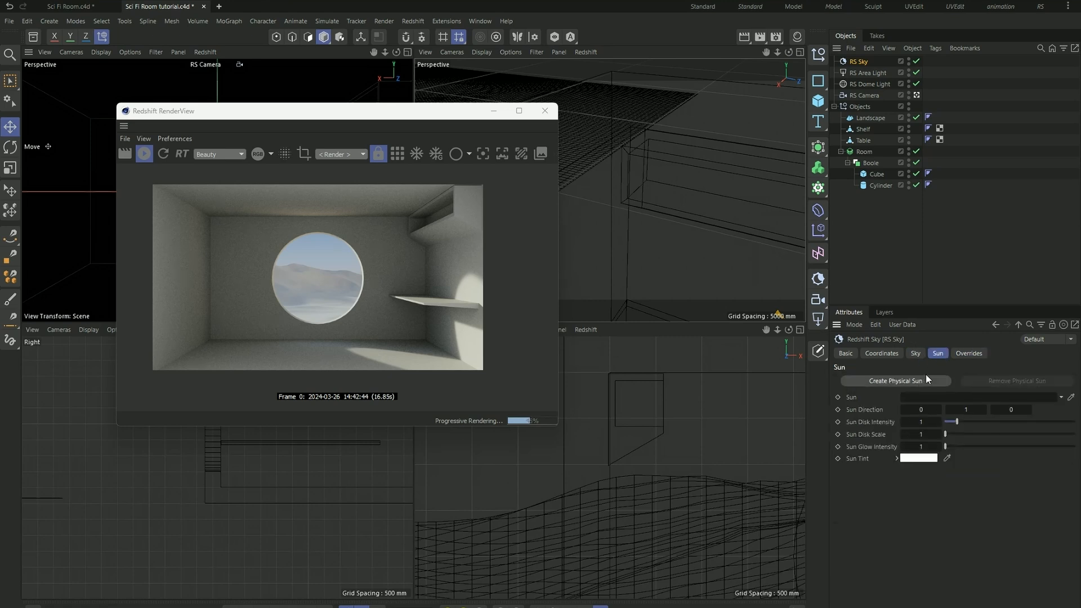
{"action": "left_click", "coordinate": [917, 458]}
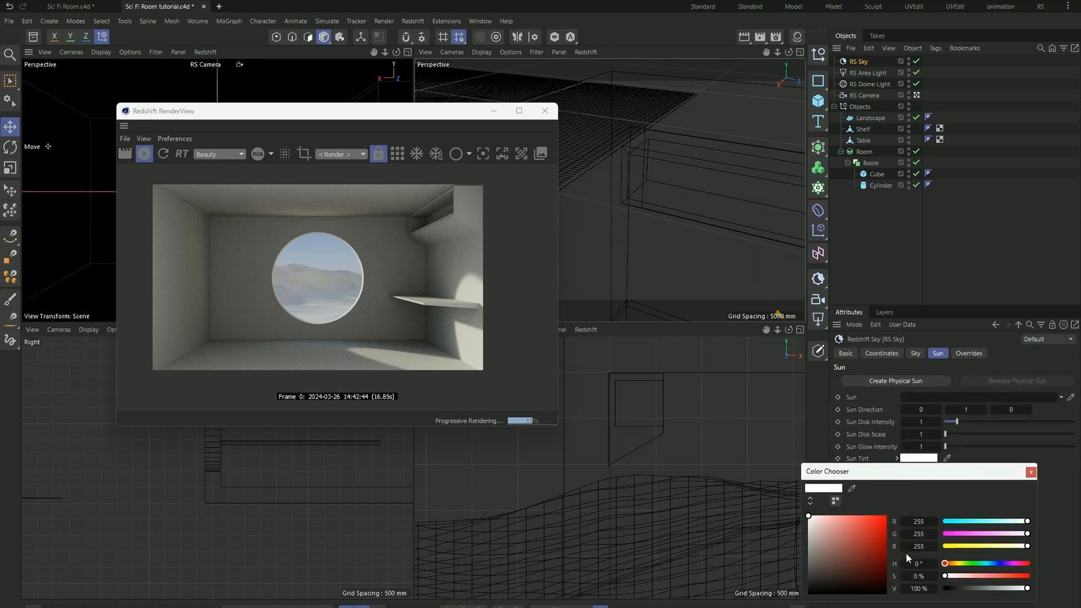
{"action": "left_click", "coordinate": [969, 546]}
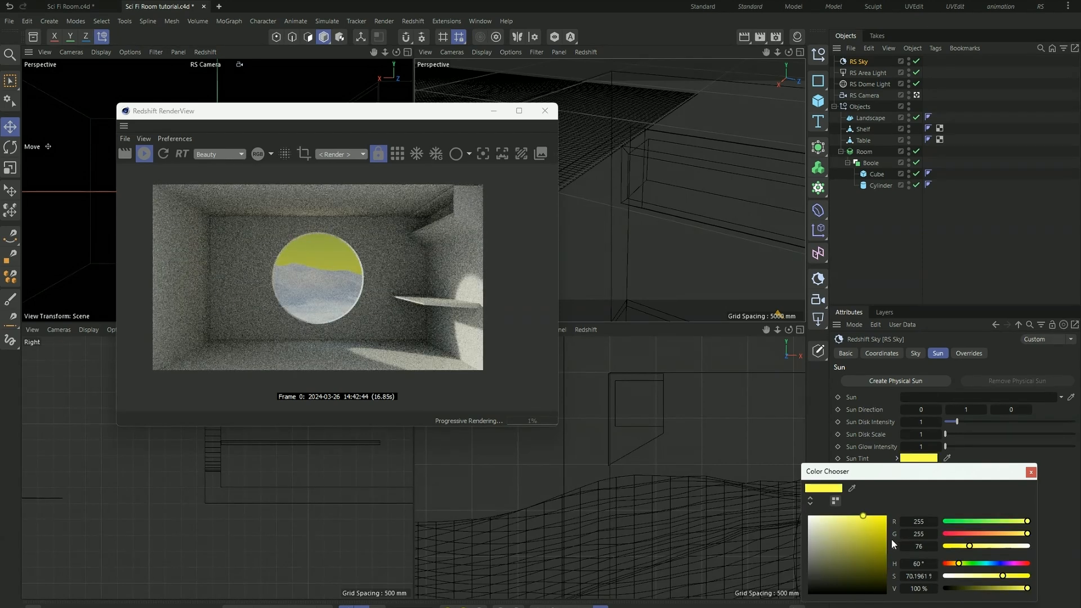
{"action": "left_click", "coordinate": [1012, 533]}
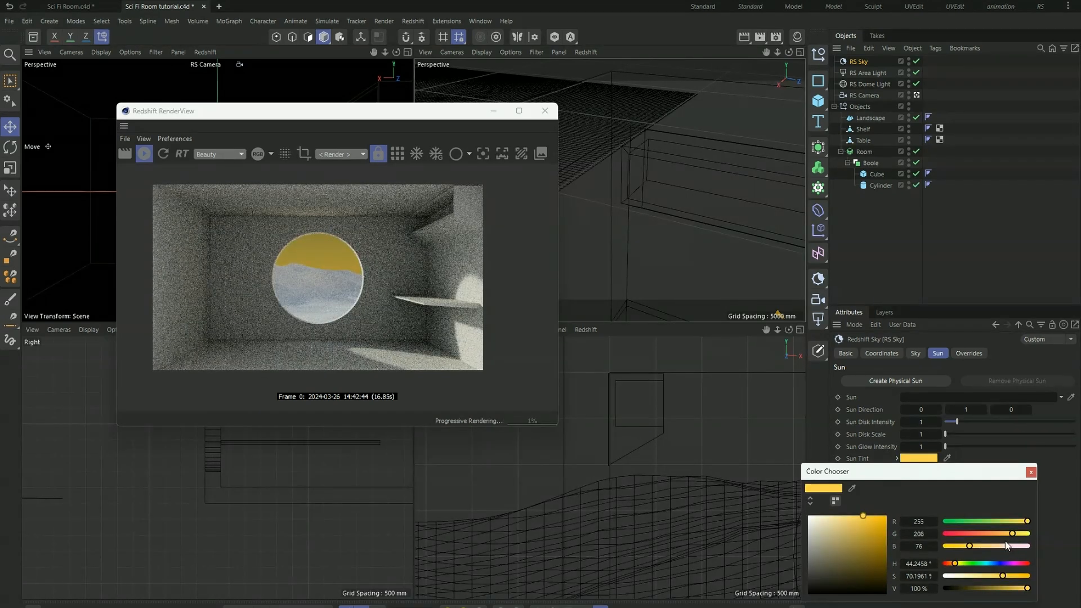
{"action": "left_click", "coordinate": [1000, 546]}
{"action": "left_click", "coordinate": [987, 546]}
{"action": "mouse_move", "coordinate": [987, 546]}
{"action": "left_mouse_down"}
{"action": "mouse_move", "coordinate": [971, 546]}
{"action": "mouse_move", "coordinate": [994, 550]}
{"action": "left_mouse_up"}
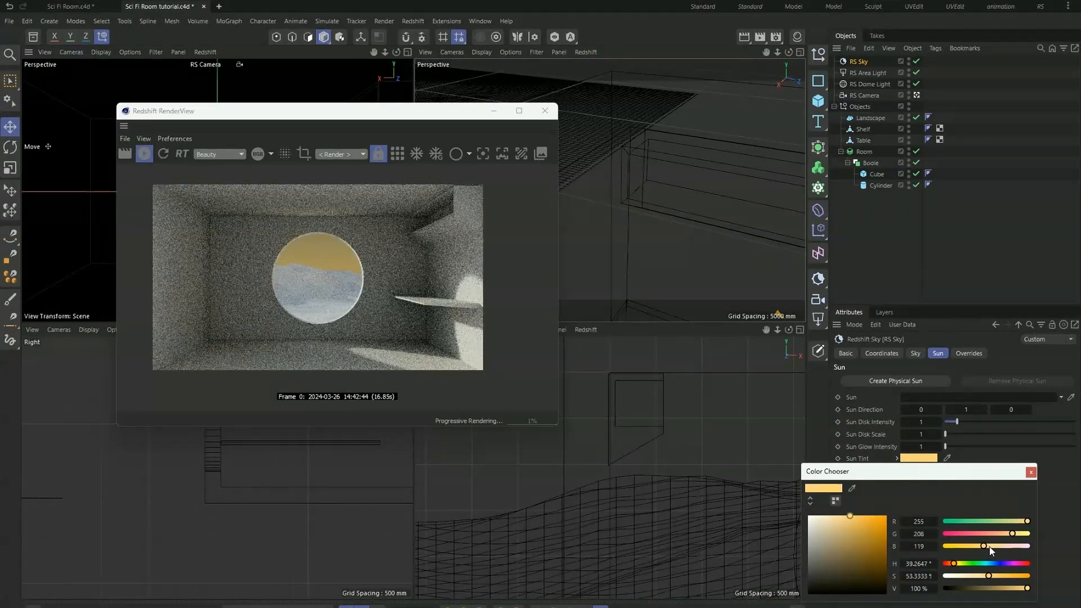
{"action": "left_click_drag", "start_coordinate": [995, 549], "coordinate": [992, 547]}
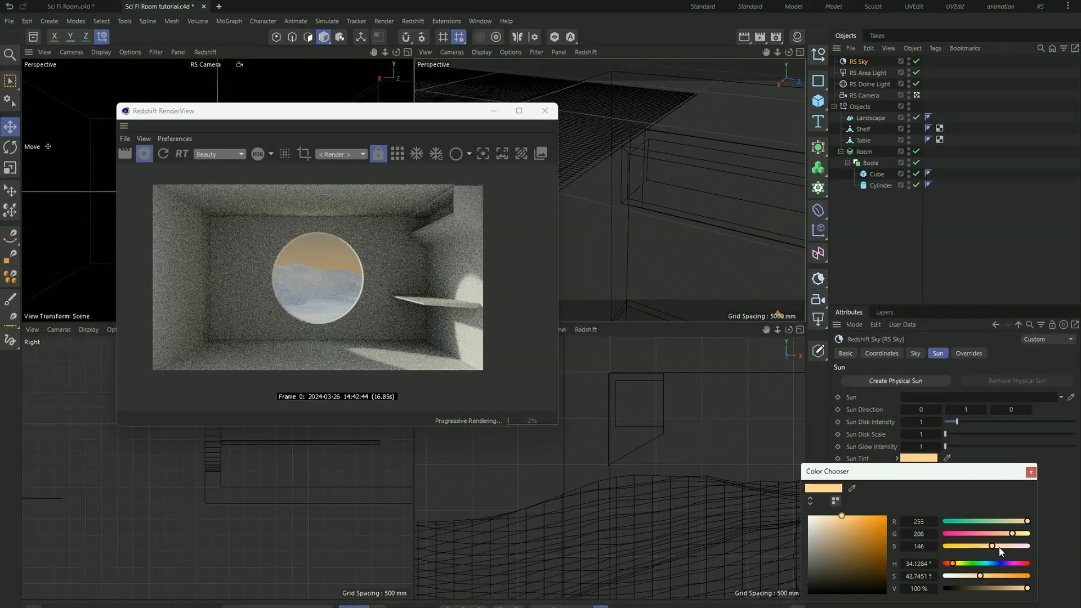
{"action": "left_click", "coordinate": [1030, 471]}
{"action": "left_click", "coordinate": [868, 238]}
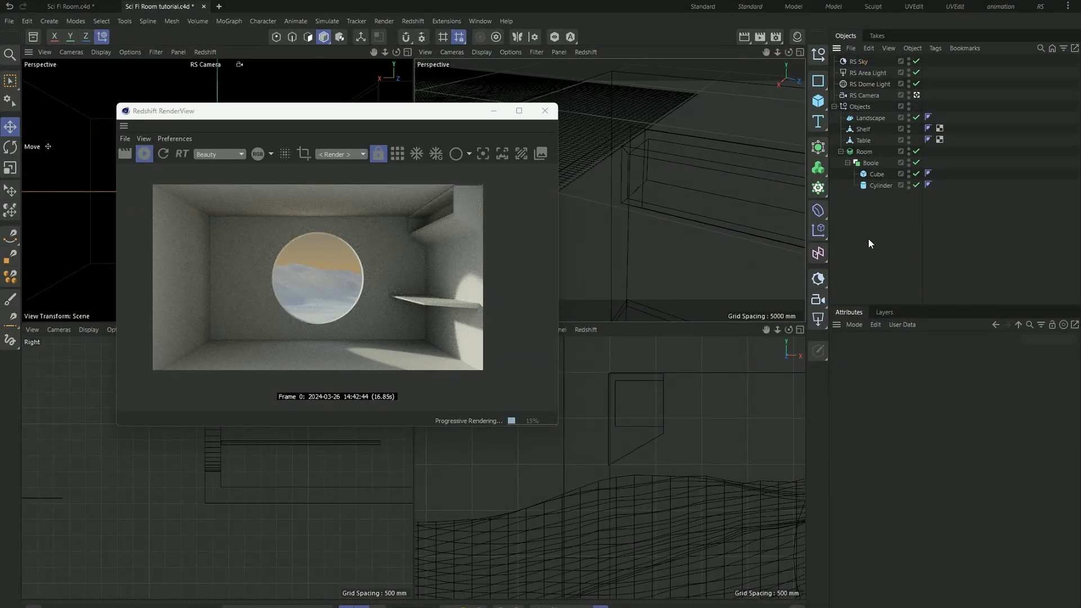
- Add an RS Environment and lower its volume Scattering to 0.001
{"action": "left_click", "coordinate": [820, 287]}
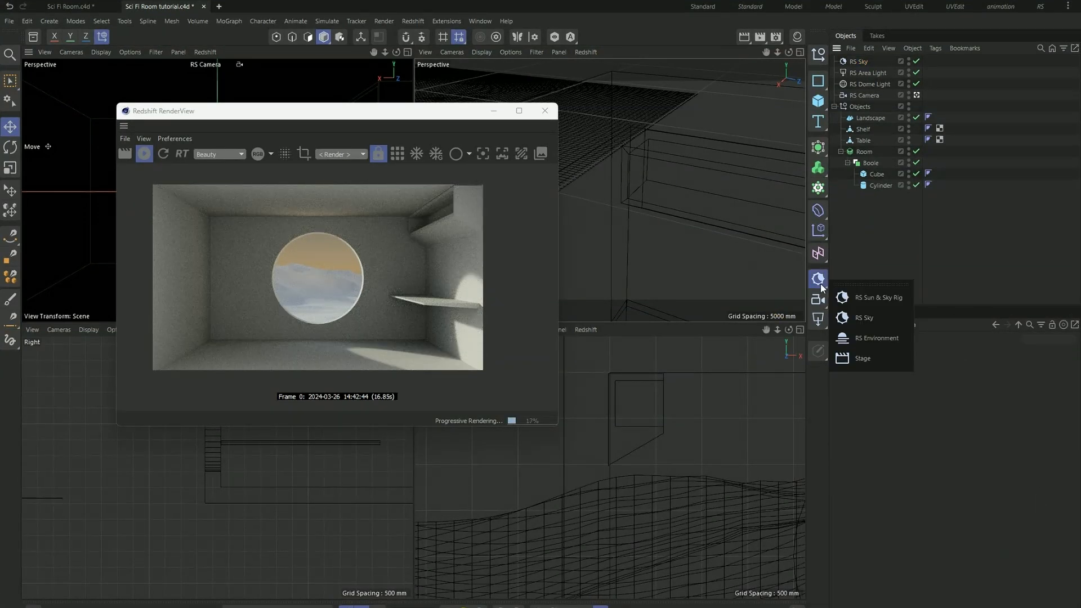
{"action": "left_click", "coordinate": [870, 336]}
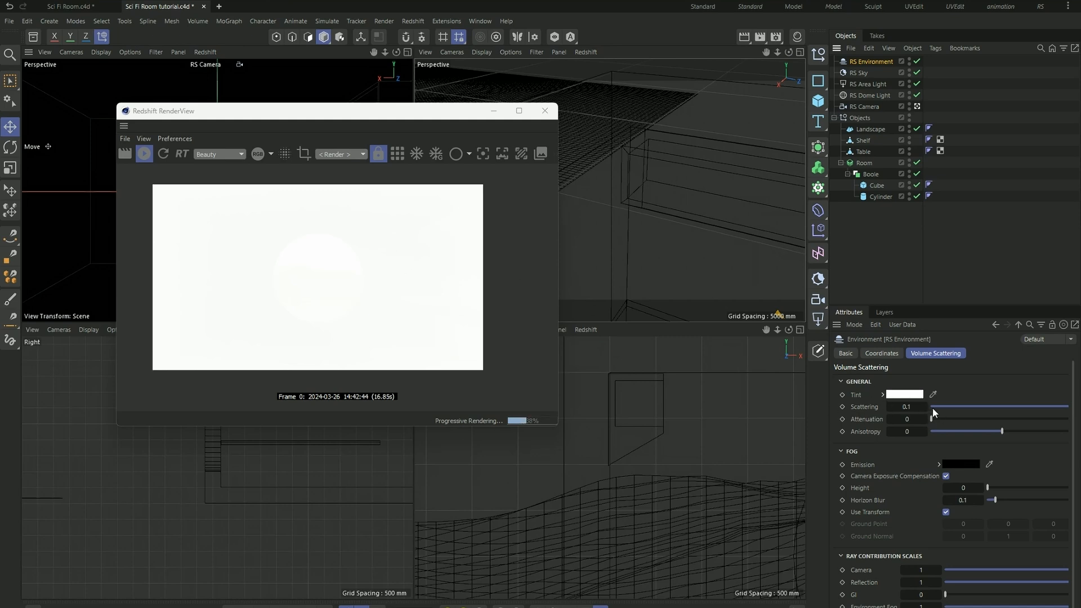
{"action": "left_click_drag", "start_coordinate": [1046, 407], "coordinate": [932, 410]}
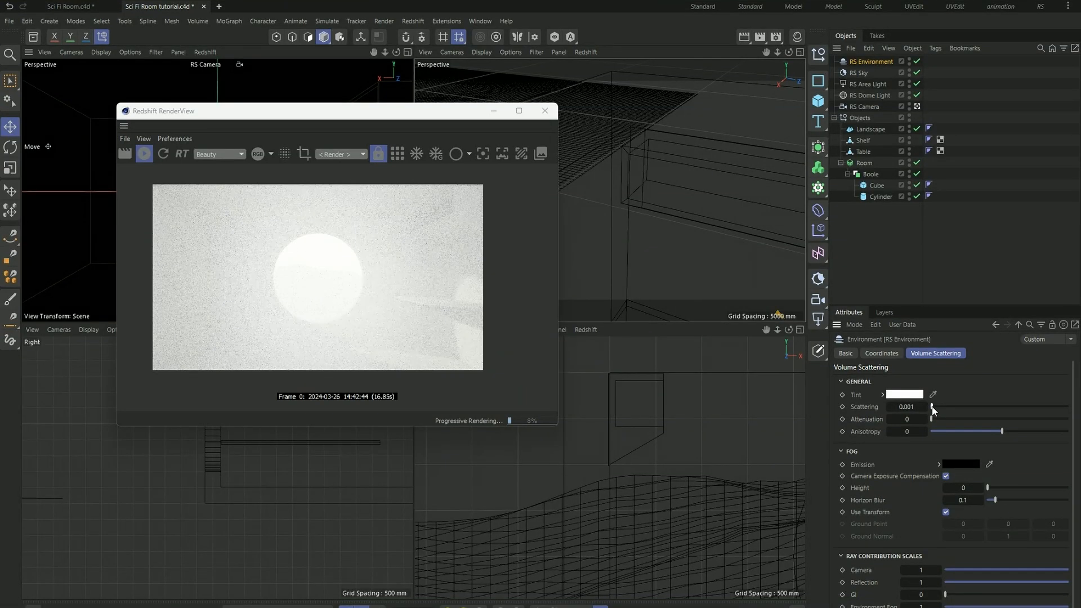
- Reduce the RS Environment's Scattering to 0.0001 and then further until the field reads 0
{"action": "left_click", "coordinate": [920, 407]}
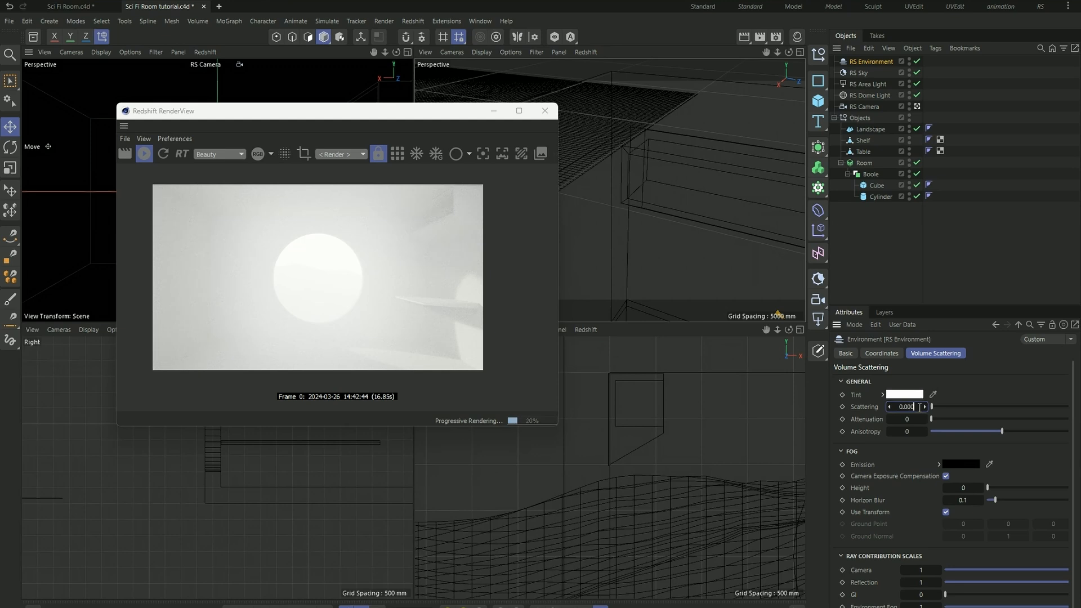
{"action": "key", "text": "Return"}
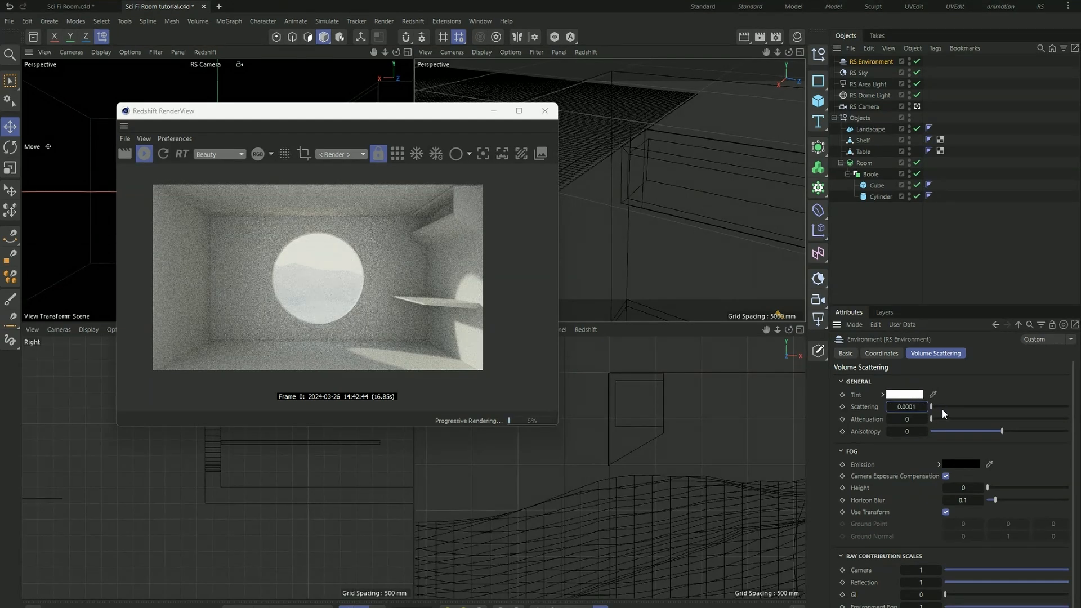
{"action": "key", "text": "BackSpace"}
{"action": "type", "text": "01"}
{"action": "key", "text": "Return"}
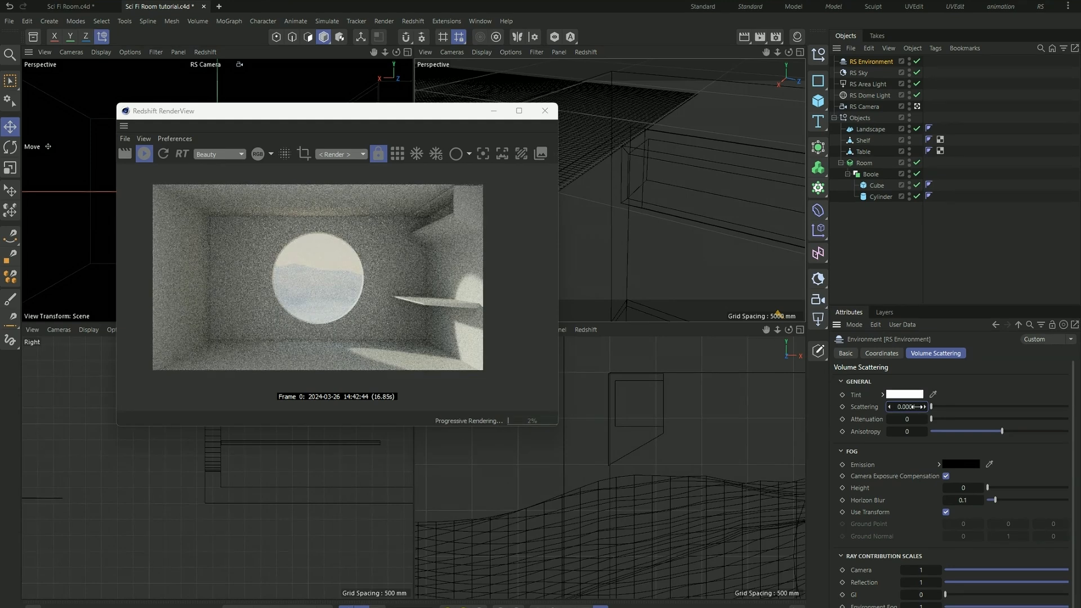
{"action": "left_click", "coordinate": [916, 406]}
{"action": "key", "text": "BackSpace"}
{"action": "left_click", "coordinate": [916, 407]}
{"action": "key", "text": "Return"}
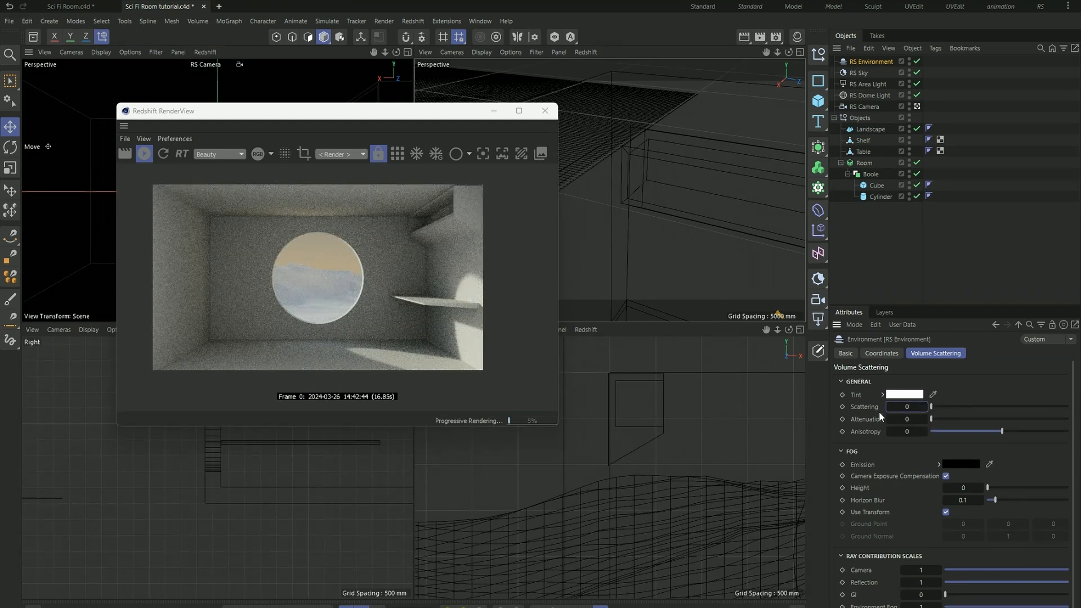
- Compare the render with the RS Environment disabled and enabled, examining the haze on the landscape outside the window
{"action": "left_click", "coordinate": [918, 62]}
{"action": "left_click", "coordinate": [917, 62]}
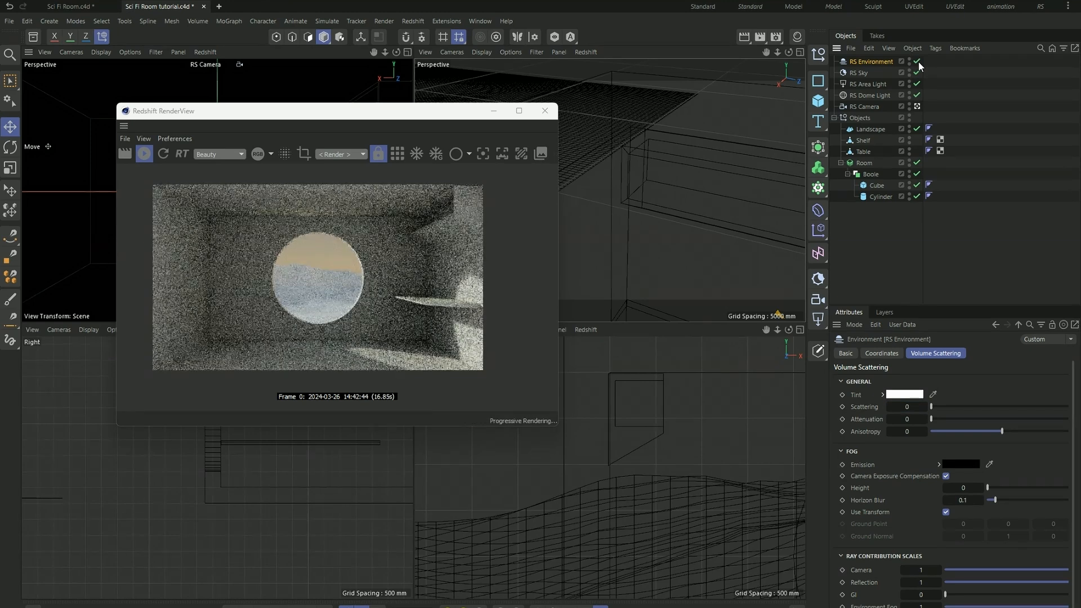
{"action": "scroll", "coordinate": [240, 299], "scroll_direction": "up", "scroll_amount": 2}
{"action": "scroll", "coordinate": [339, 266], "scroll_direction": "down", "scroll_amount": 1}
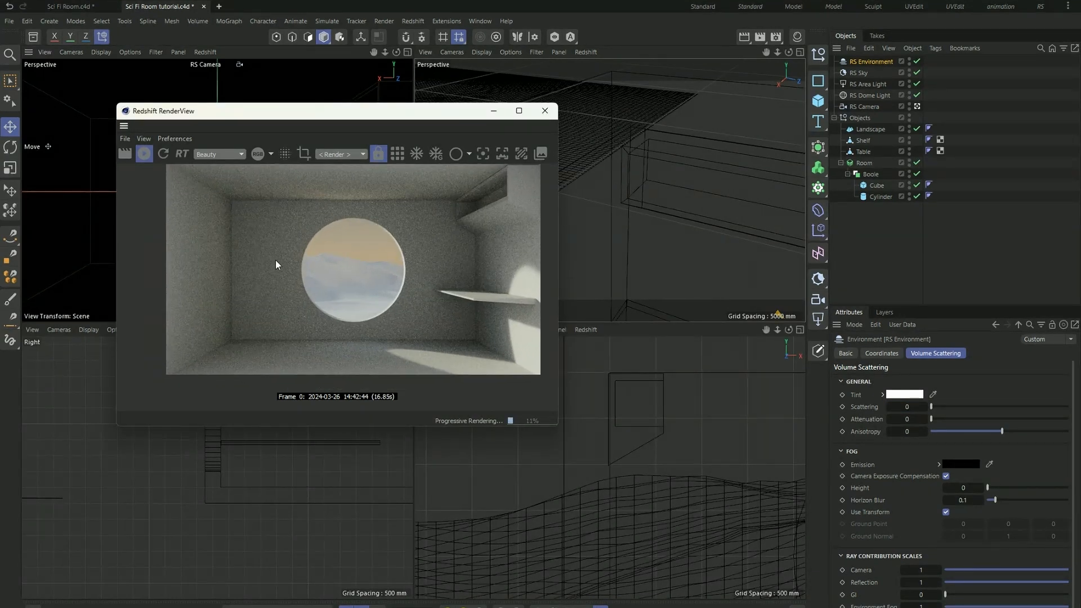
{"action": "scroll", "coordinate": [269, 261], "scroll_direction": "down", "scroll_amount": 2}
{"action": "scroll", "coordinate": [342, 261], "scroll_direction": "up", "scroll_amount": 2}
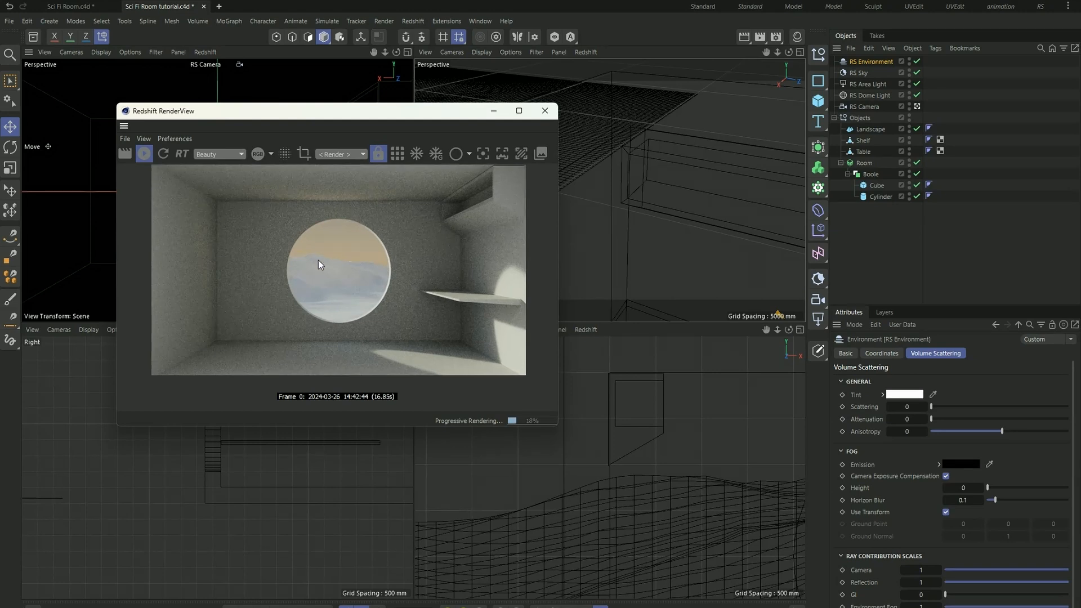
{"action": "left_click_drag", "start_coordinate": [344, 125], "coordinate": [364, 142]}
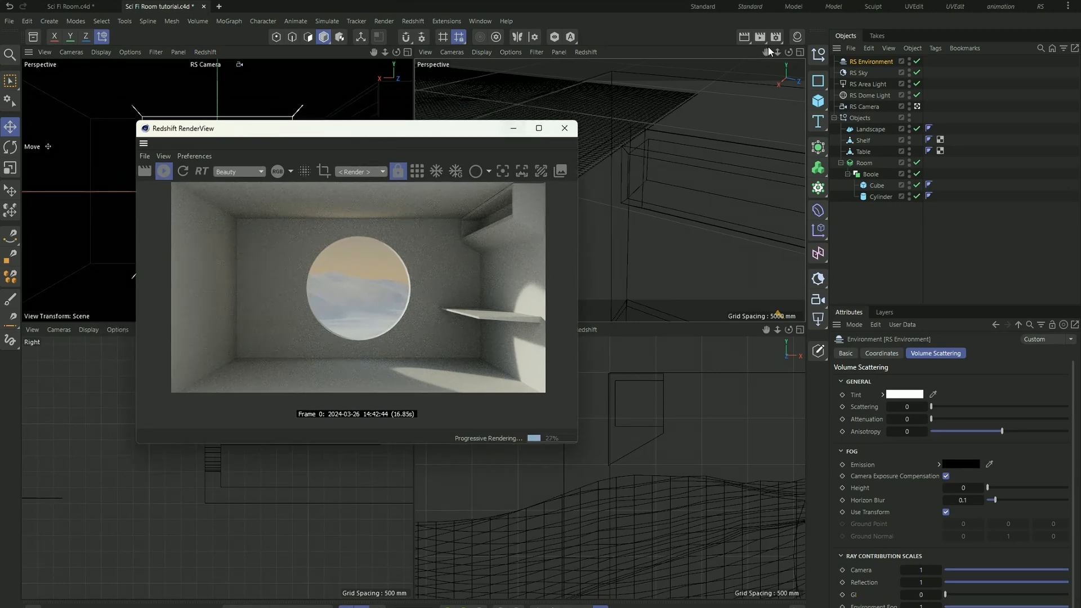
- Create a null, place the RS Environment, RS Sky, RS Area Light and RS Dome Light inside it, and rename it Lights
{"action": "left_click", "coordinate": [818, 54]}
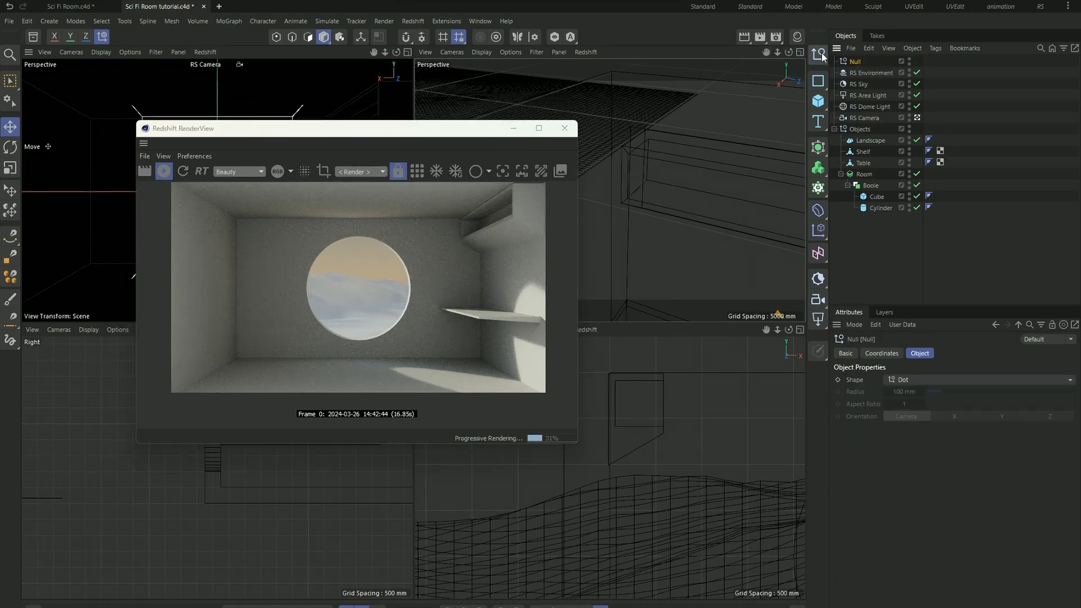
{"action": "left_click", "coordinate": [861, 73]}
{"action": "left_click", "coordinate": [871, 106], "text": "shift"}
{"action": "left_click_drag", "start_coordinate": [867, 70], "coordinate": [859, 60]}
{"action": "double_click", "coordinate": [856, 61]}
{"action": "key", "text": "BackSpace"}
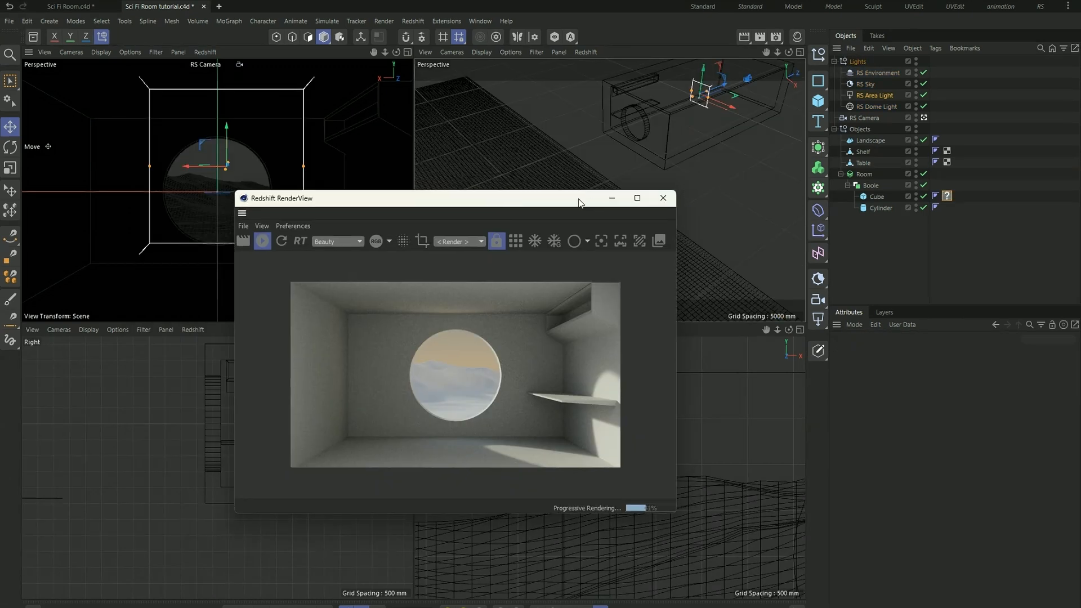
{"action": "left_click_drag", "start_coordinate": [517, 201], "coordinate": [572, 208]}
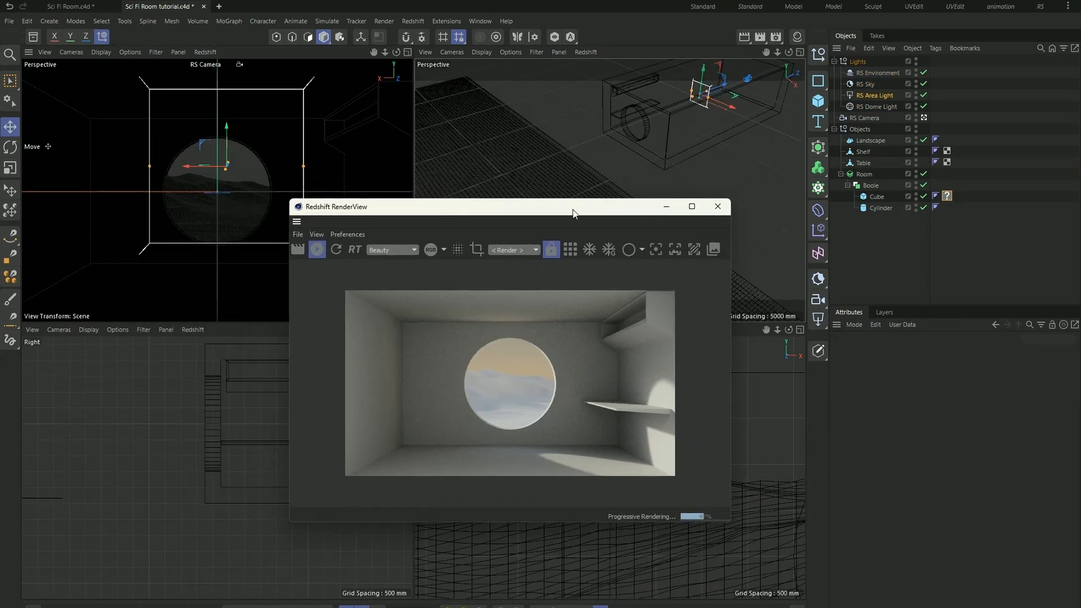
{"action": "left_click", "coordinate": [33, 38]}
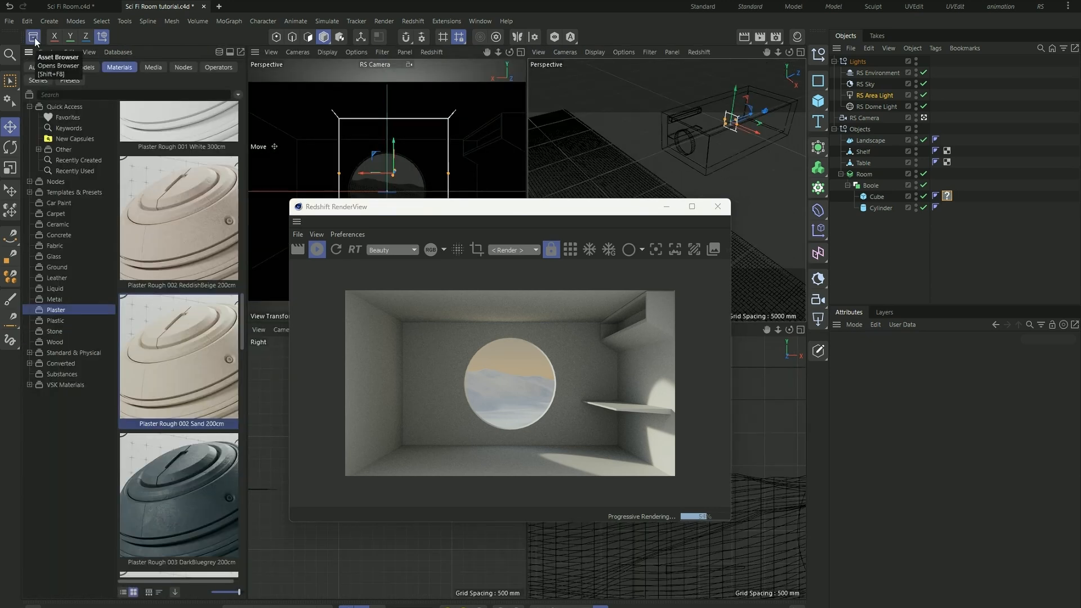
{"action": "left_click", "coordinate": [30, 39]}
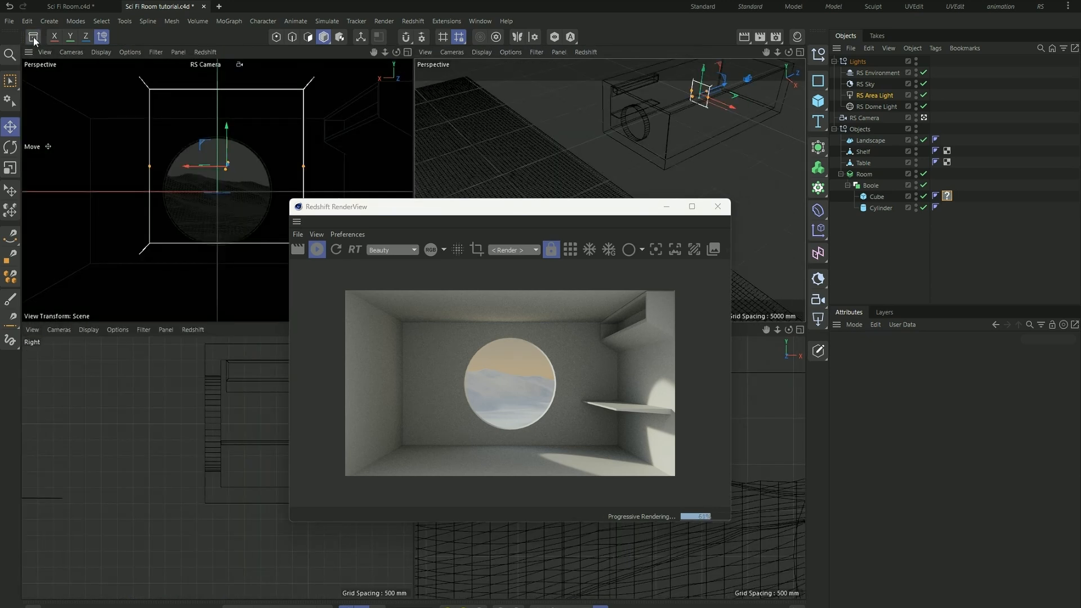
- Open the asset library, go through its material categories and display the Plaster materials
{"action": "left_click", "coordinate": [34, 39]}
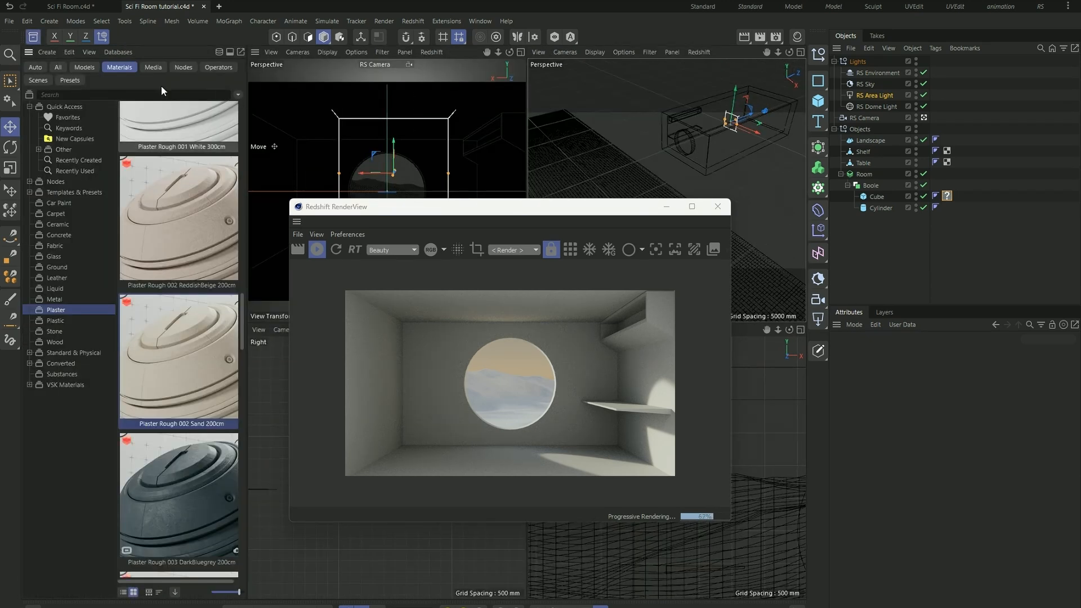
{"action": "left_click", "coordinate": [34, 68]}
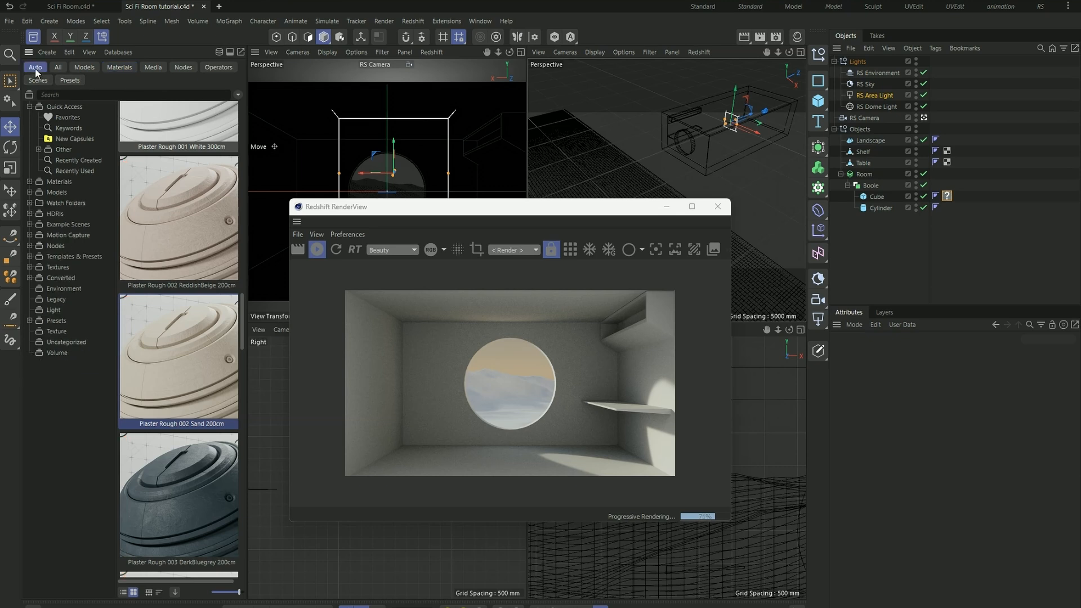
{"action": "left_click", "coordinate": [112, 68]}
{"action": "left_click", "coordinate": [60, 204]}
{"action": "left_click", "coordinate": [62, 213]}
{"action": "left_click", "coordinate": [62, 224]}
{"action": "left_click", "coordinate": [63, 235]}
{"action": "left_click", "coordinate": [63, 245]}
{"action": "left_click", "coordinate": [63, 256]}
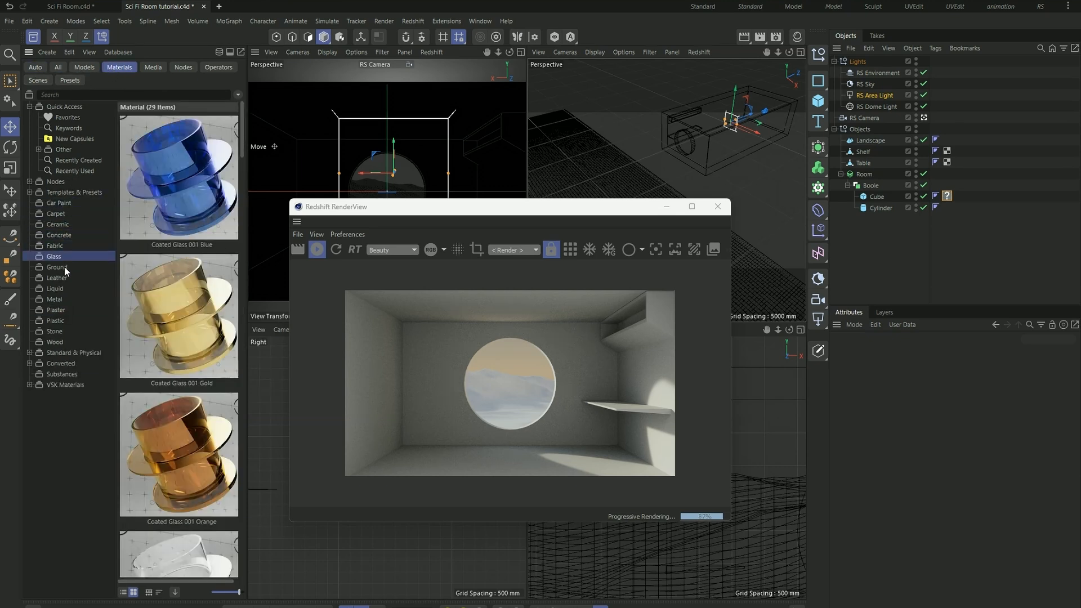
{"action": "left_click", "coordinate": [63, 277]}
{"action": "left_click", "coordinate": [70, 310]}
{"action": "left_click", "coordinate": [76, 317]}
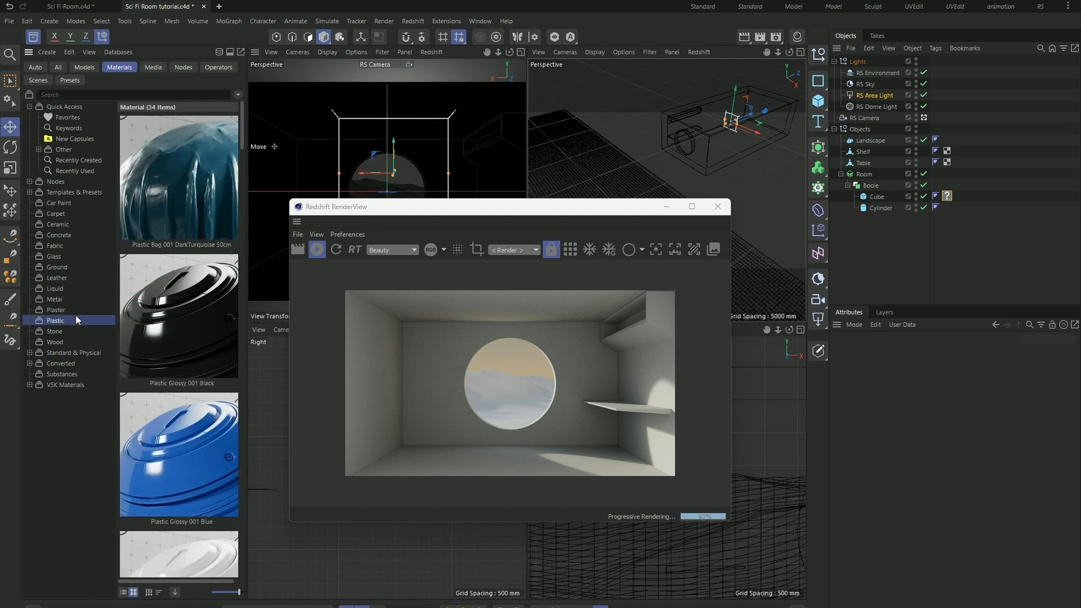
{"action": "left_click", "coordinate": [75, 310]}
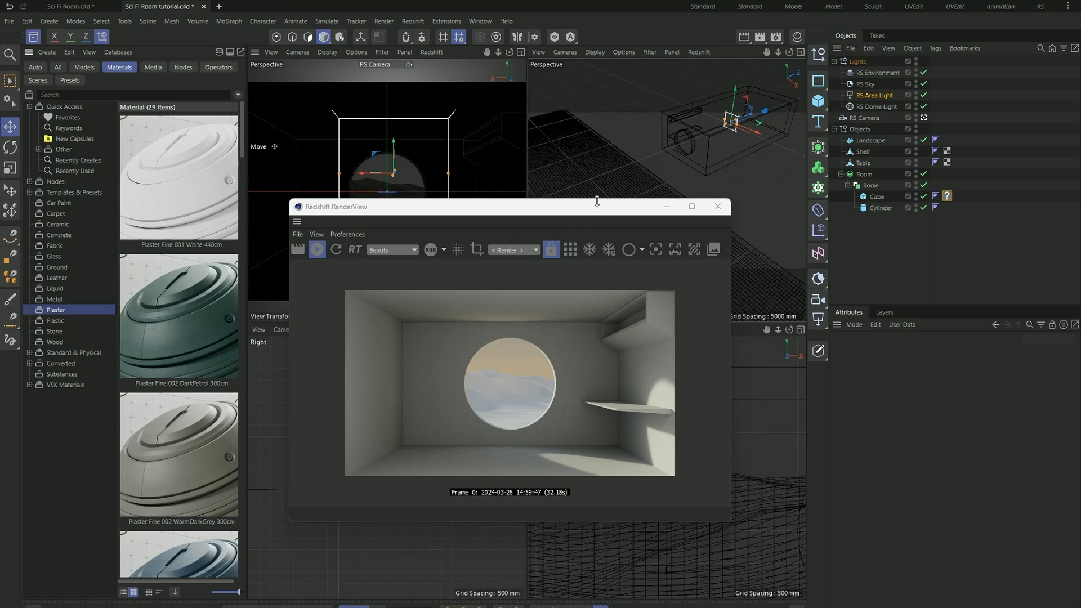
- Add the Plaster Rough 002 Sand 200cm asset to the scene and show the scene's materials in place of the asset library
{"action": "left_click_drag", "start_coordinate": [613, 209], "coordinate": [630, 251]}
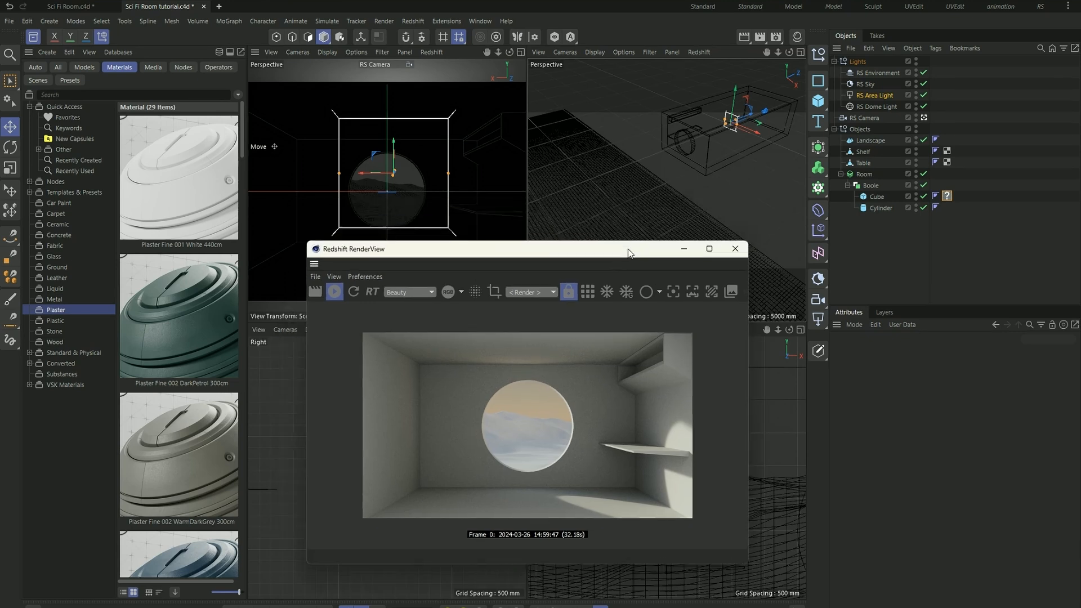
{"action": "scroll", "coordinate": [160, 338], "scroll_direction": "down", "scroll_amount": 5}
{"action": "scroll", "coordinate": [158, 350], "scroll_direction": "down", "scroll_amount": 10}
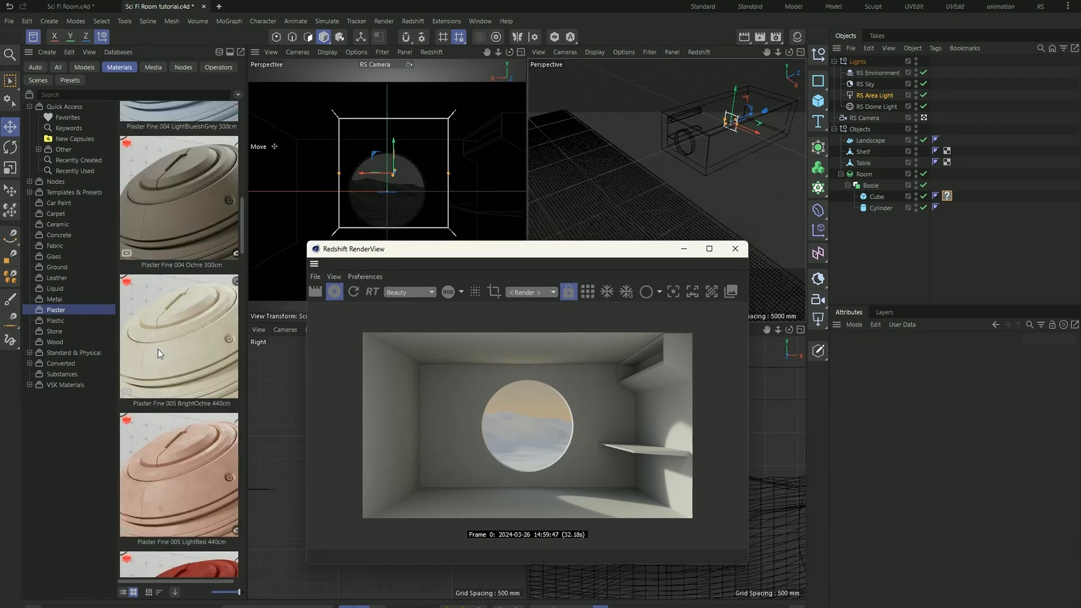
{"action": "scroll", "coordinate": [158, 350], "scroll_direction": "down", "scroll_amount": 6}
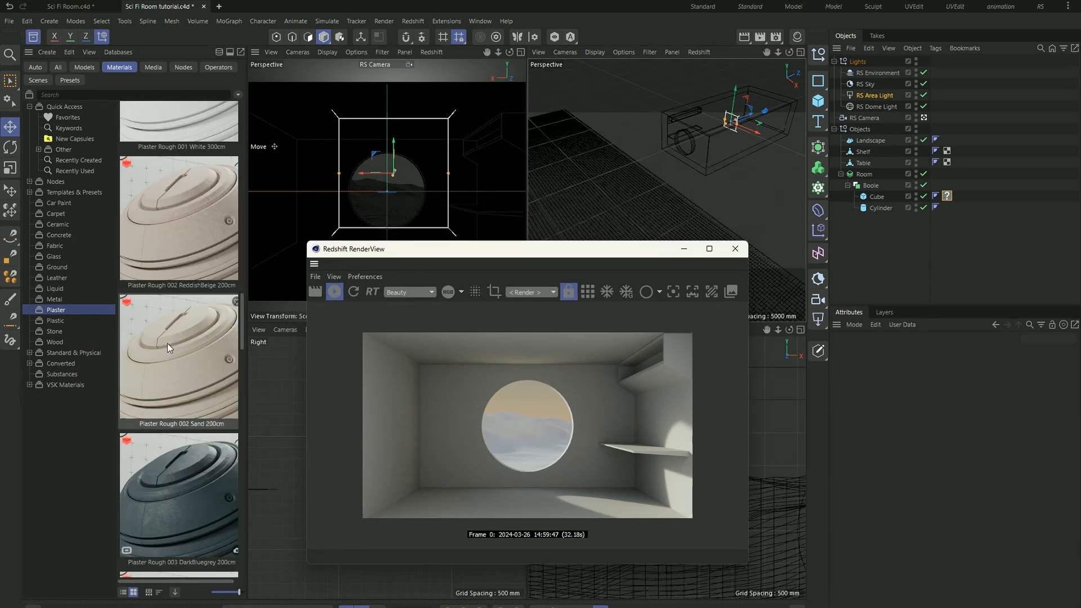
{"action": "scroll", "coordinate": [167, 344], "scroll_direction": "down", "scroll_amount": 8}
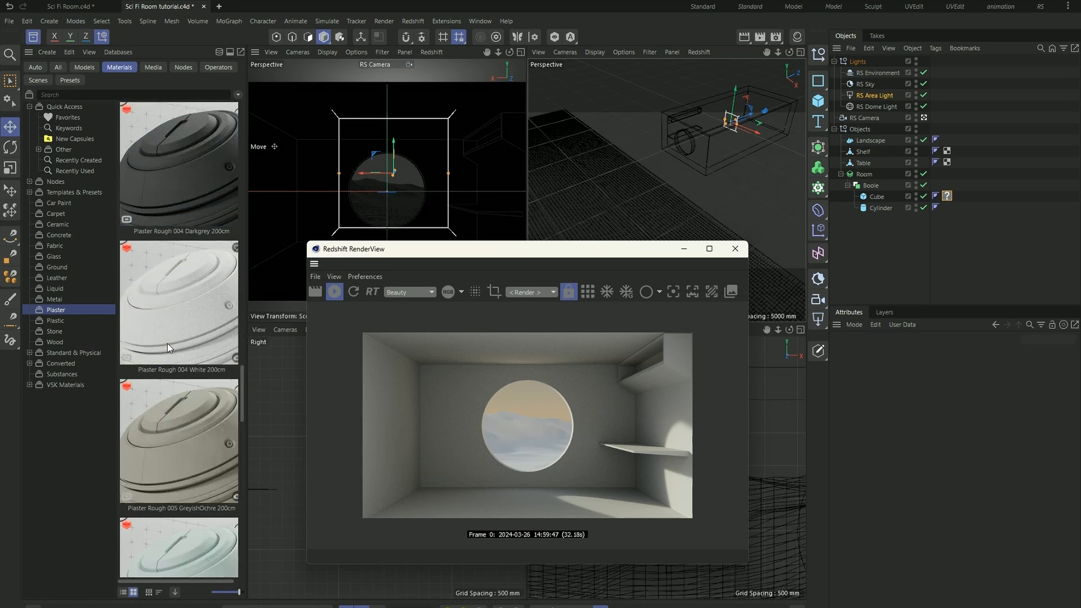
{"action": "scroll", "coordinate": [167, 343], "scroll_direction": "down", "scroll_amount": 2}
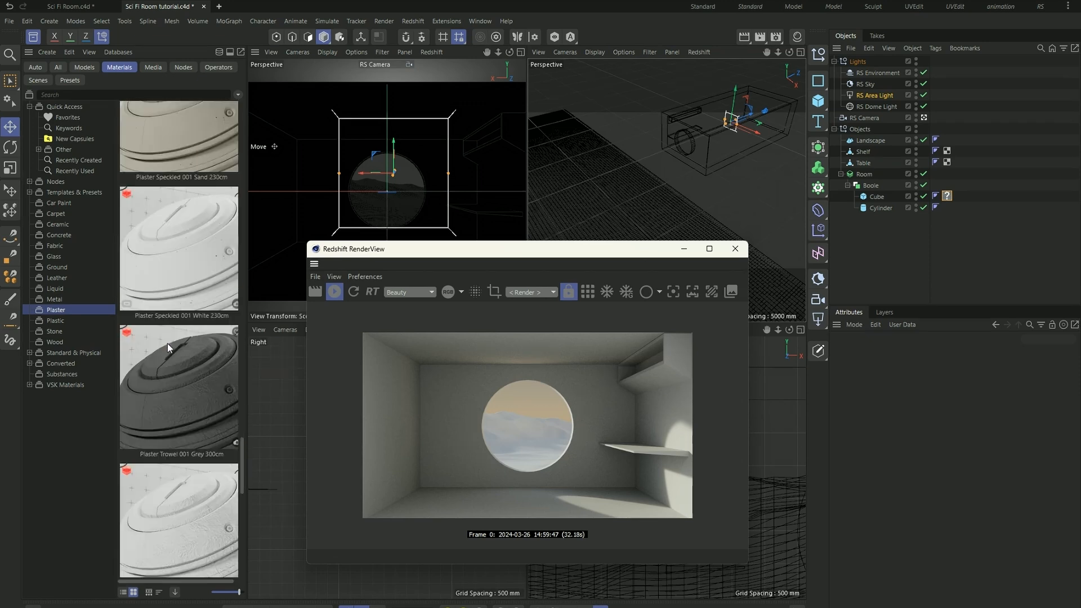
{"action": "scroll", "coordinate": [167, 343], "scroll_direction": "up", "scroll_amount": 12}
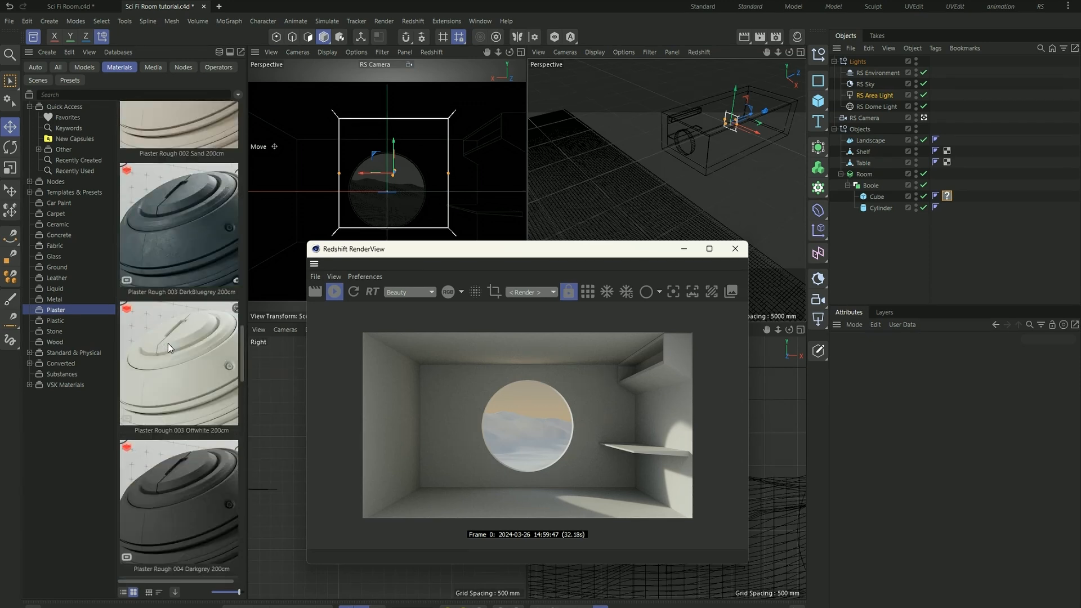
{"action": "scroll", "coordinate": [174, 344], "scroll_direction": "up", "scroll_amount": 4}
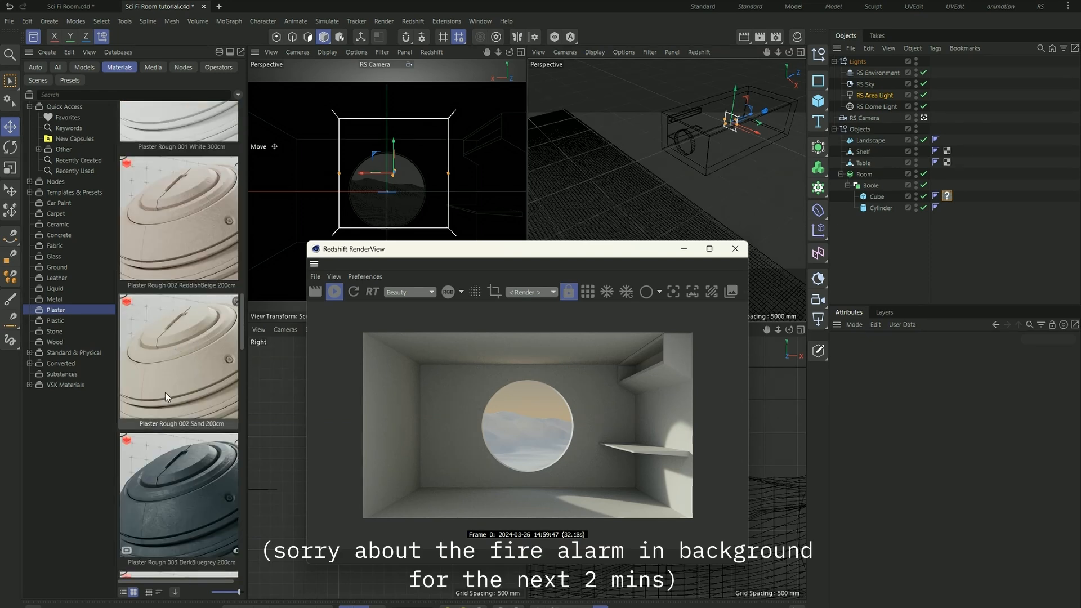
{"action": "double_click", "coordinate": [184, 346]}
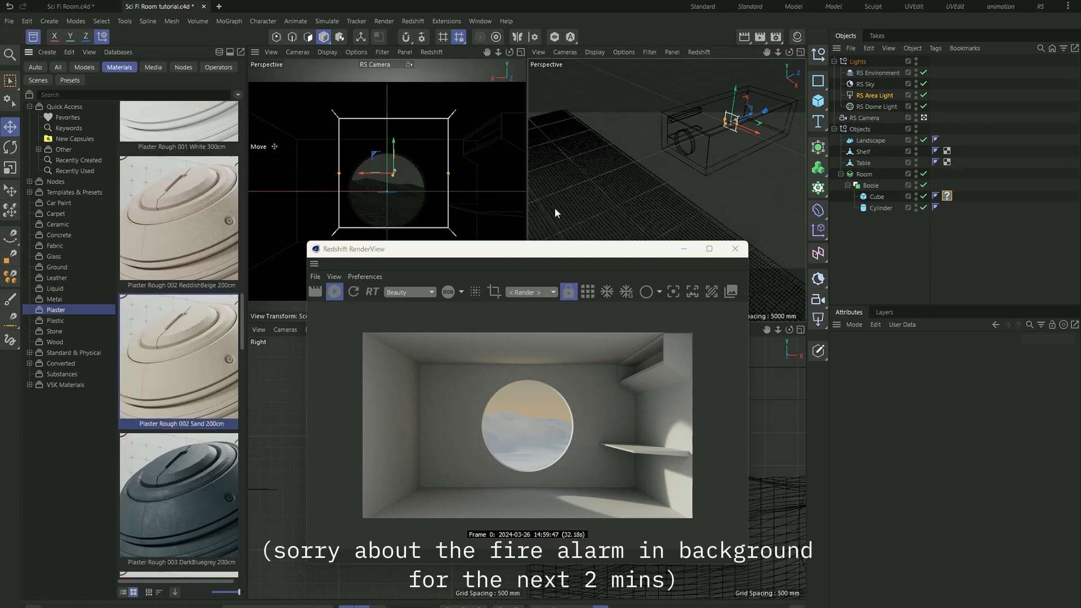
{"action": "left_click", "coordinate": [797, 37]}
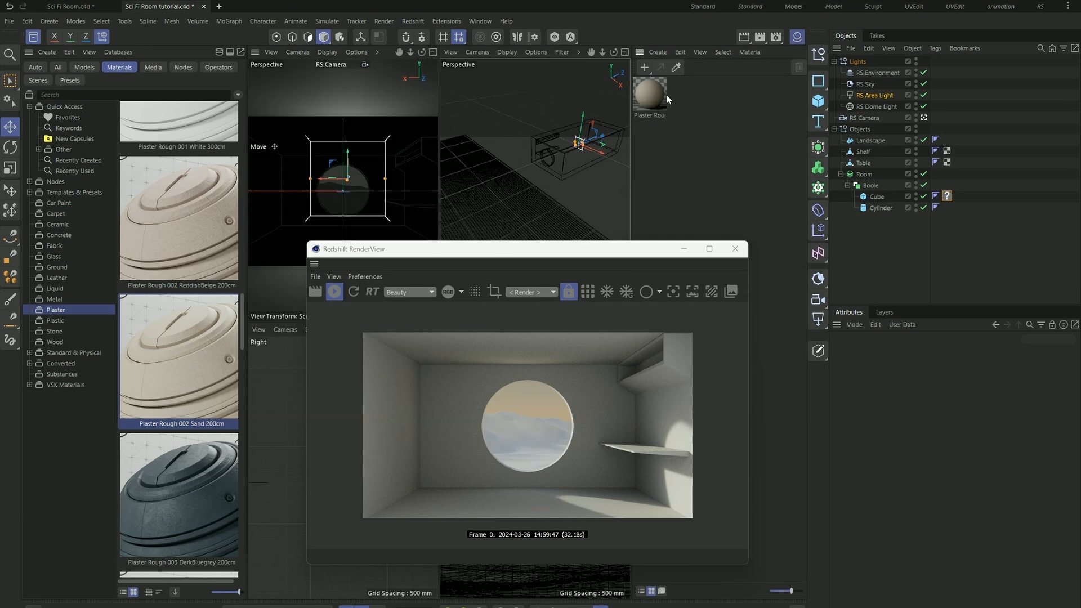
{"action": "left_click", "coordinate": [33, 38]}
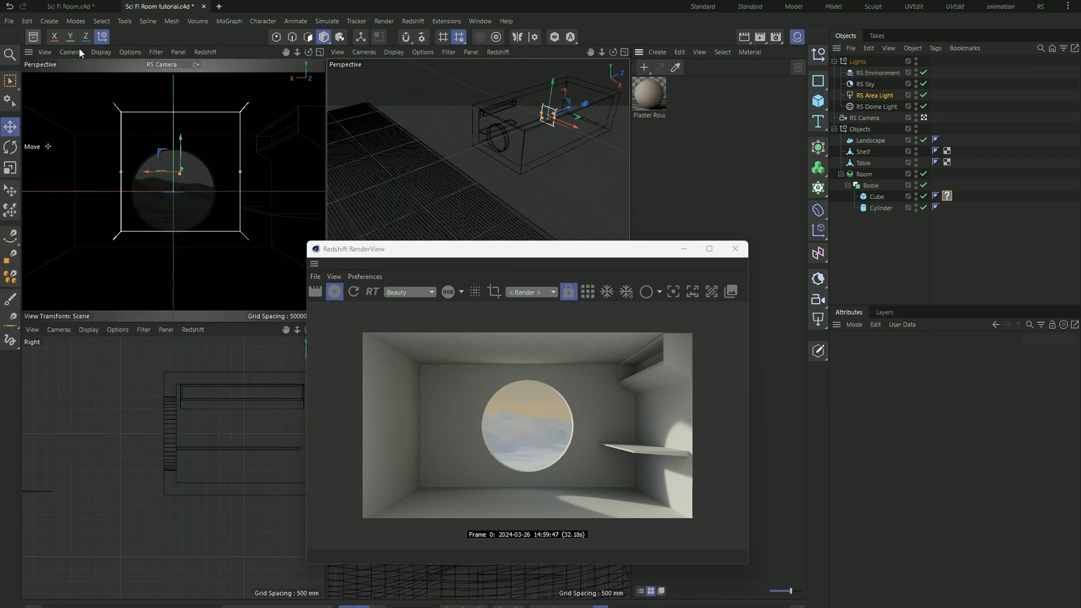
- Maximize the free perspective view and set its display mode to Quick Shading (Lines)
{"action": "left_click_drag", "start_coordinate": [505, 150], "coordinate": [520, 136], "text": "alt"}
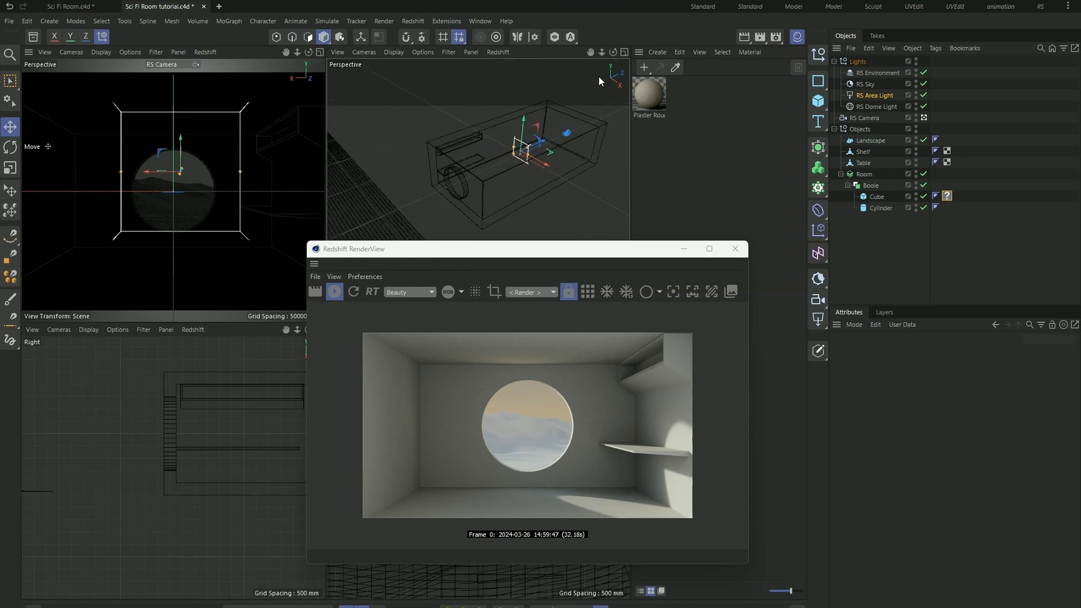
{"action": "left_click", "coordinate": [624, 52]}
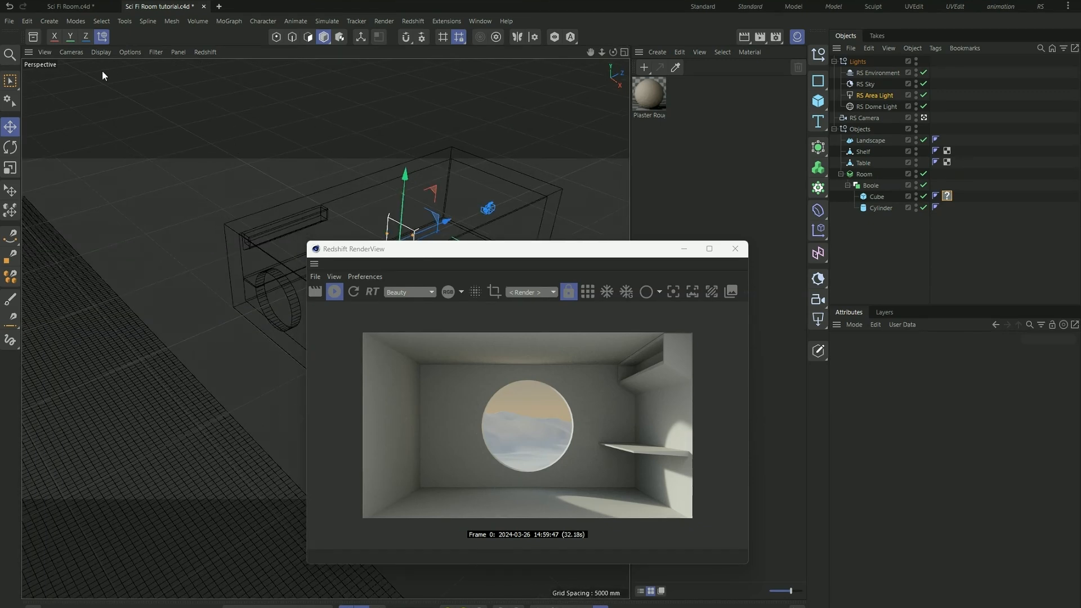
{"action": "left_click", "coordinate": [101, 51]}
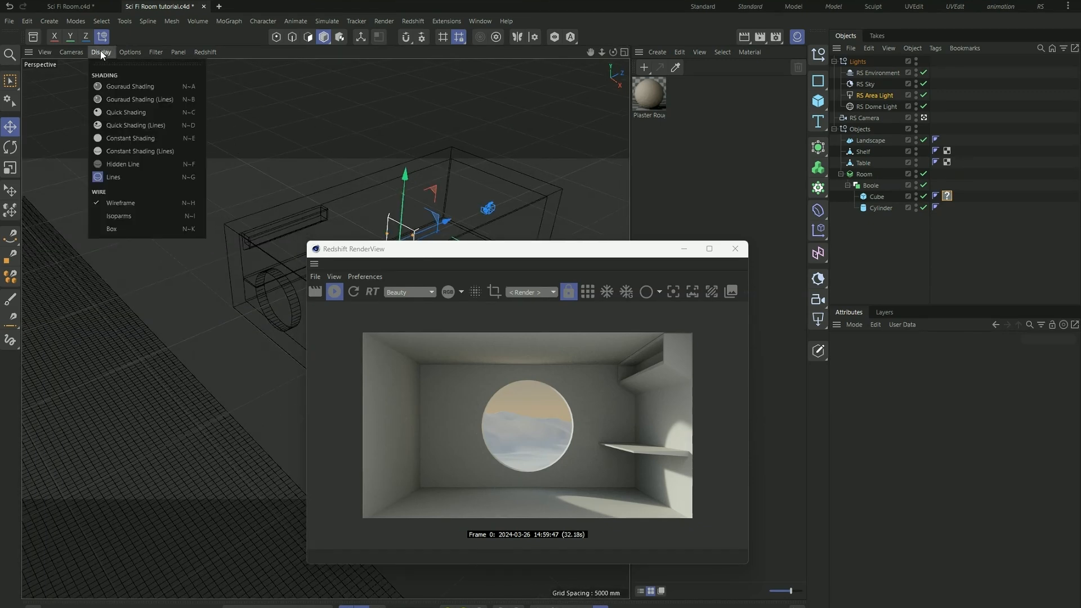
{"action": "left_click", "coordinate": [140, 124]}
{"action": "right_click_drag", "start_coordinate": [292, 193], "coordinate": [68, 219], "text": "alt"}
{"action": "scroll", "coordinate": [292, 193], "scroll_direction": "up", "scroll_amount": 2}
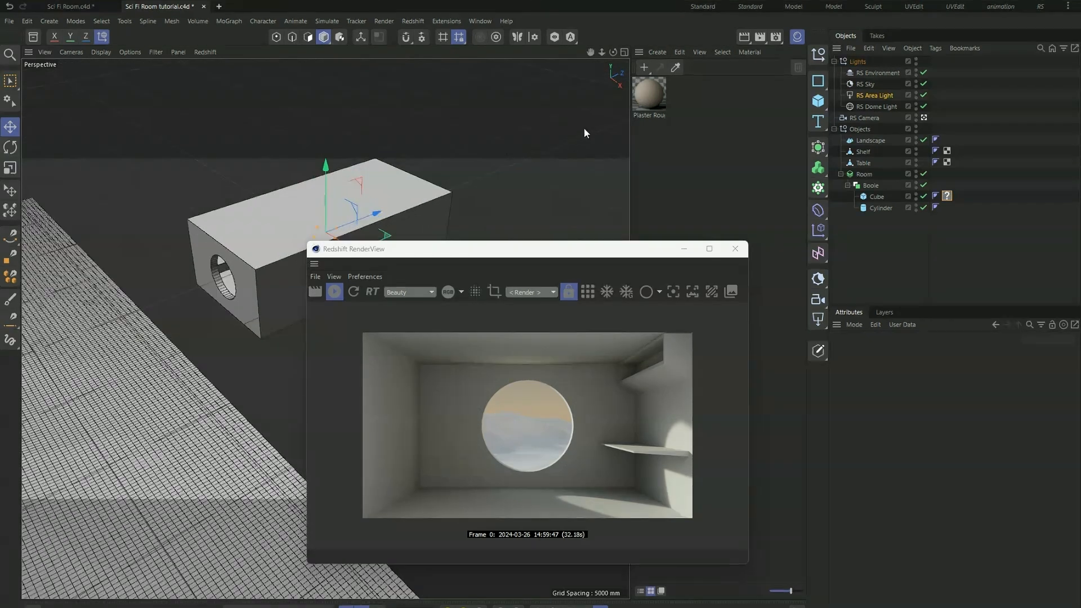
- Apply the Plaster Rough 002 Sand 200cm material to the room's cube and inspect the walls in the render preview
{"action": "left_click_drag", "start_coordinate": [581, 243], "coordinate": [911, 275]}
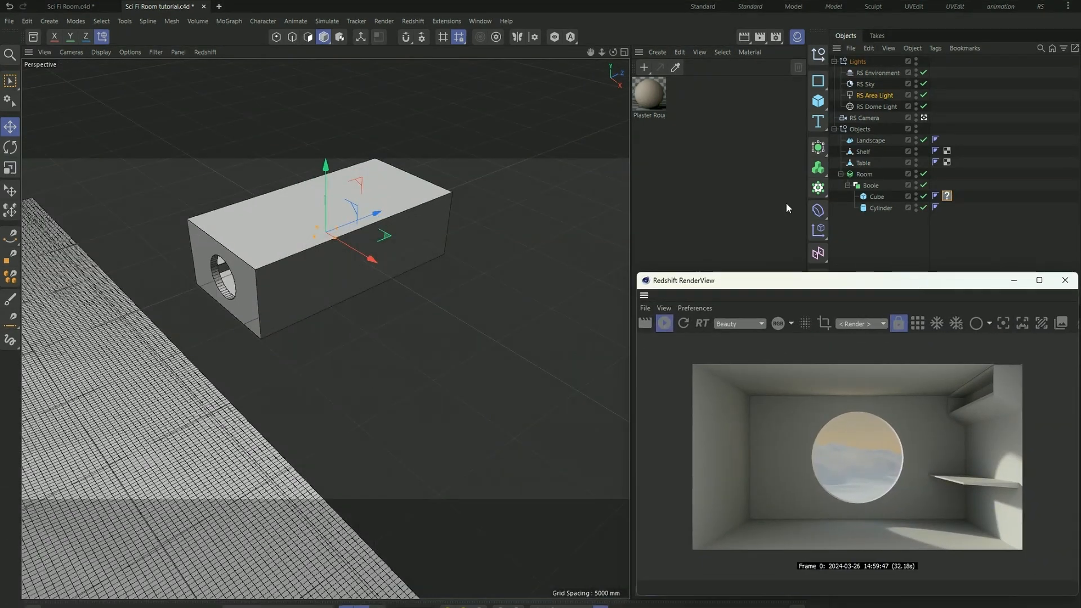
{"action": "left_click_drag", "start_coordinate": [650, 100], "coordinate": [324, 202]}
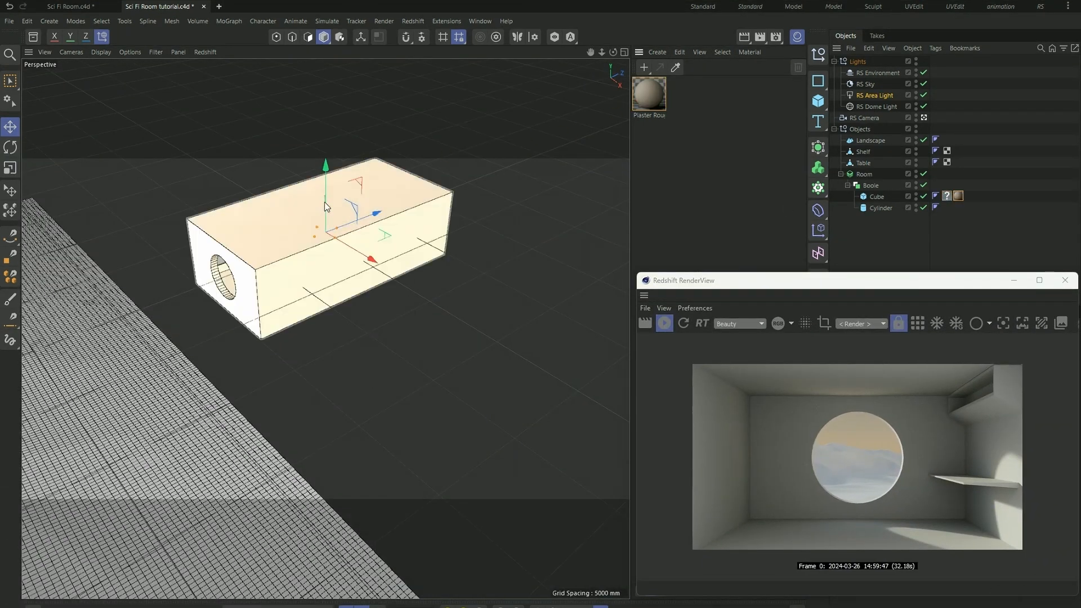
{"action": "left_click_drag", "start_coordinate": [783, 284], "coordinate": [565, 256]}
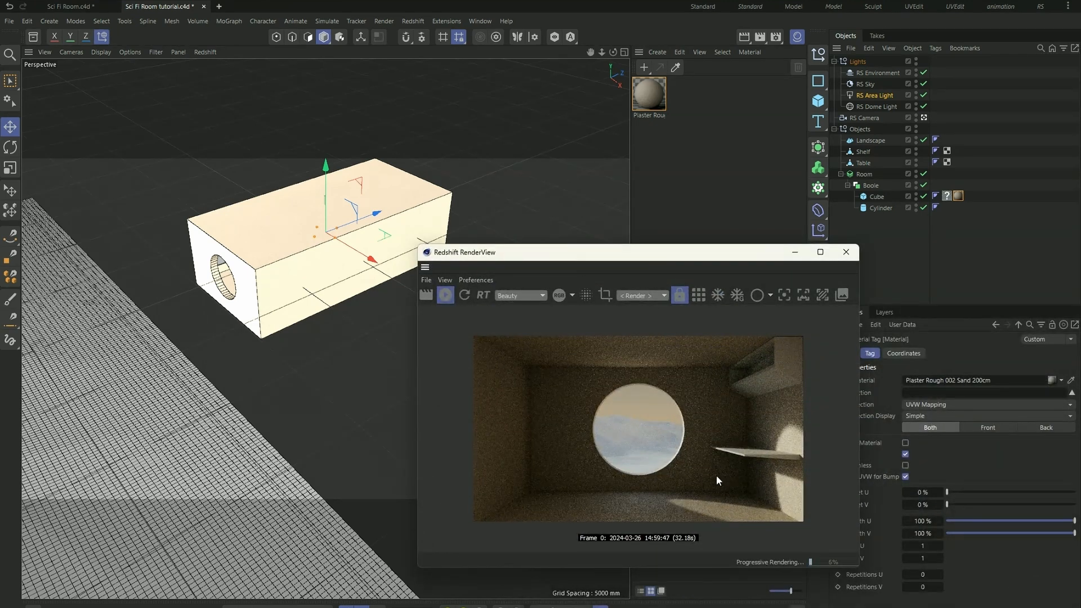
{"action": "scroll", "coordinate": [622, 402], "scroll_direction": "down", "scroll_amount": 1}
{"action": "scroll", "coordinate": [683, 461], "scroll_direction": "up", "scroll_amount": 1}
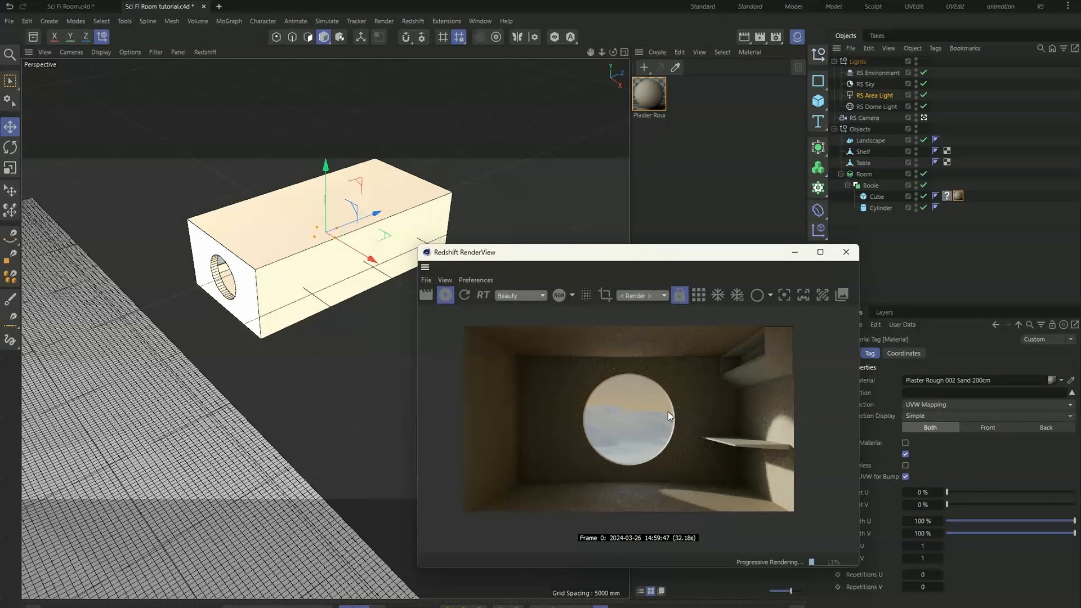
- Widen the RS Area Light in the camera view to a Size X of about 4631 mm
{"action": "left_click", "coordinate": [877, 95]}
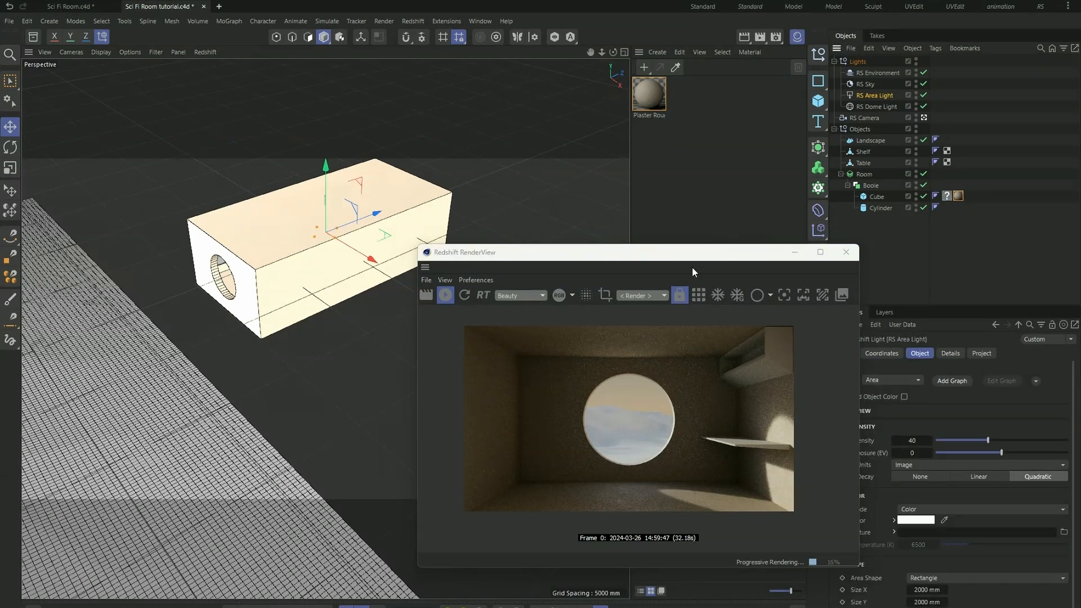
{"action": "left_click_drag", "start_coordinate": [692, 253], "coordinate": [679, 243]}
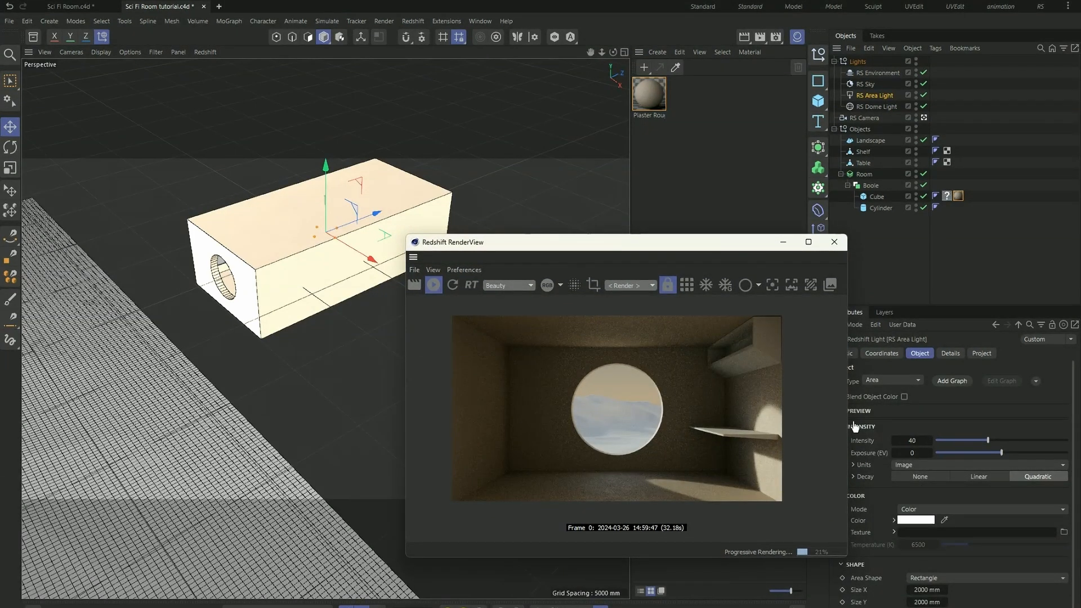
{"action": "middle_click", "coordinate": [267, 320]}
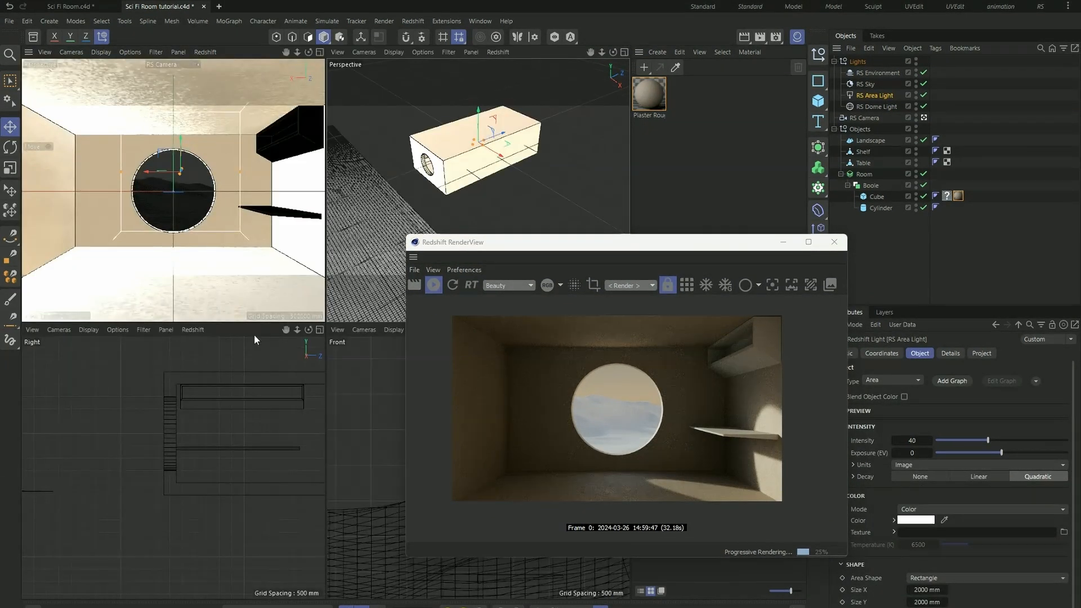
{"action": "left_click_drag", "start_coordinate": [241, 171], "coordinate": [319, 176]}
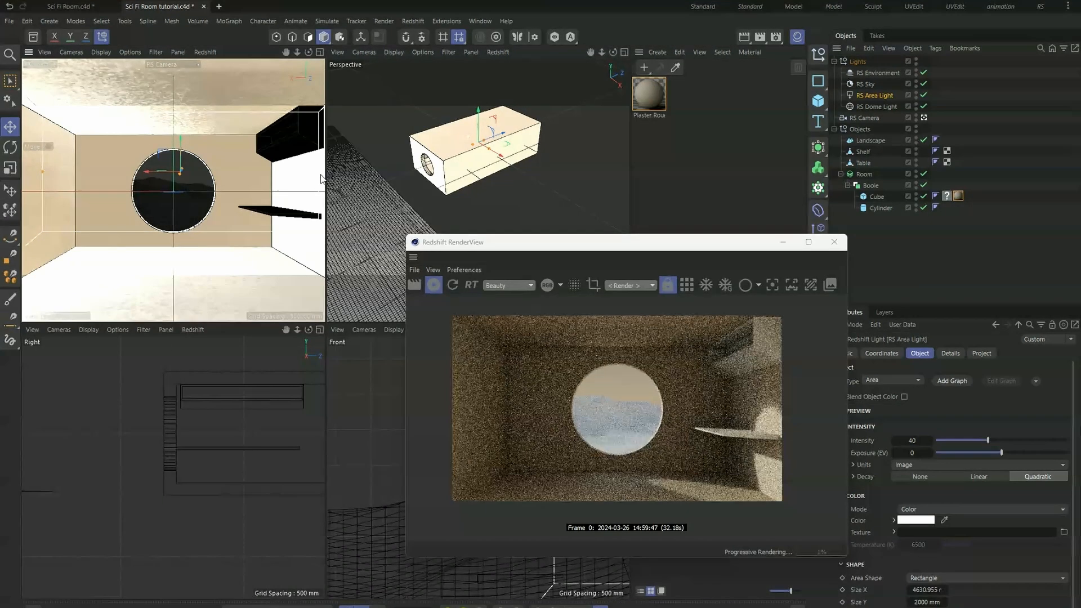
{"action": "left_click_drag", "start_coordinate": [653, 248], "coordinate": [486, 239]}
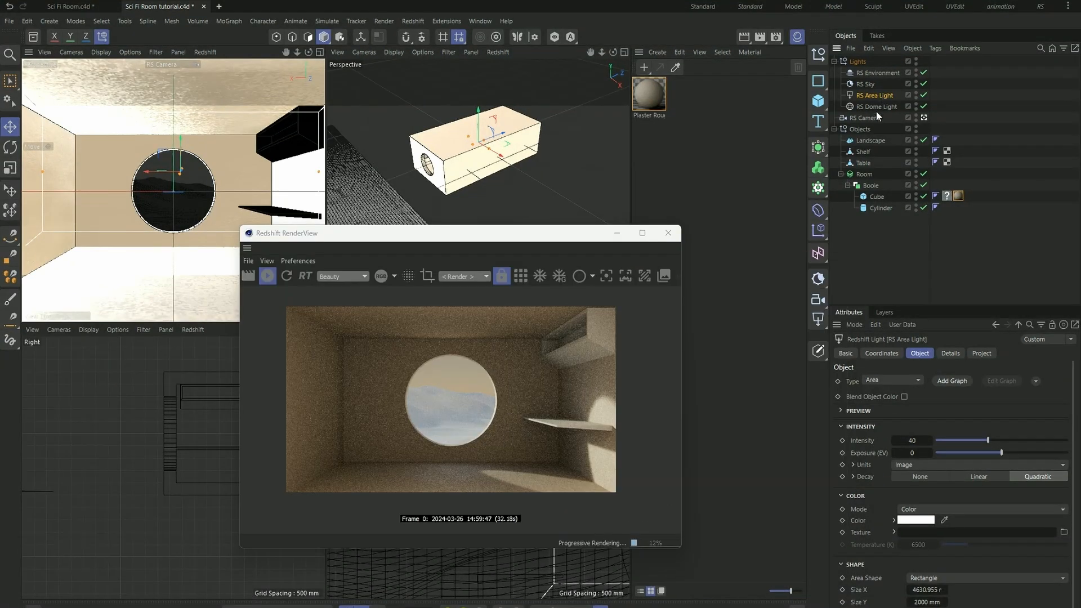
- Raise the RS Area Light's Intensity to 50 and finally to 70
{"action": "left_click", "coordinate": [910, 440]}
{"action": "key", "text": "Return"}
{"action": "left_click_drag", "start_coordinate": [909, 440], "coordinate": [901, 440]}
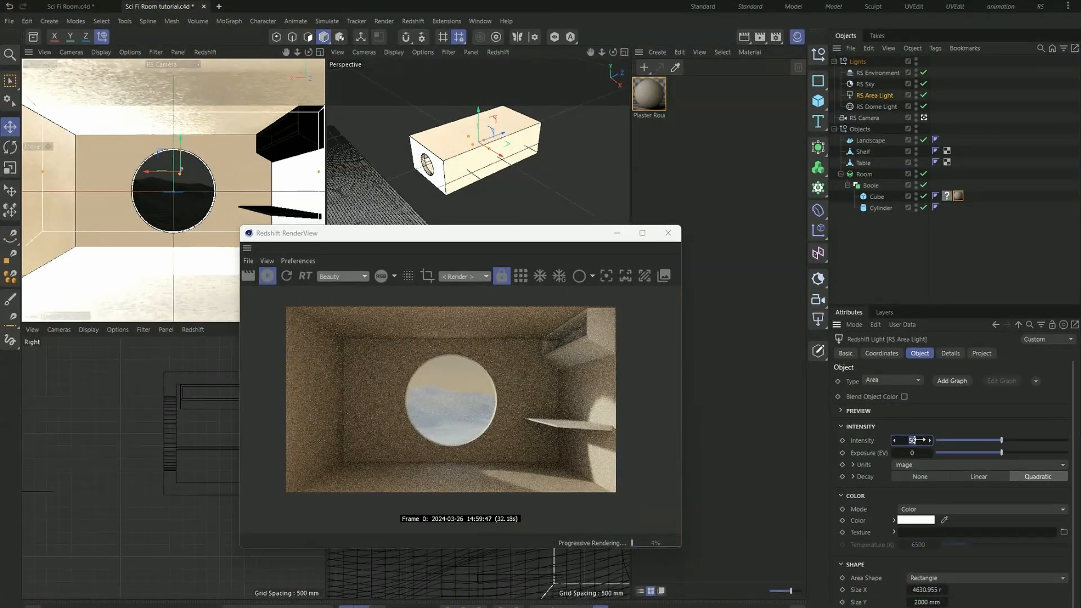
{"action": "left_click_drag", "start_coordinate": [912, 440], "coordinate": [915, 440]}
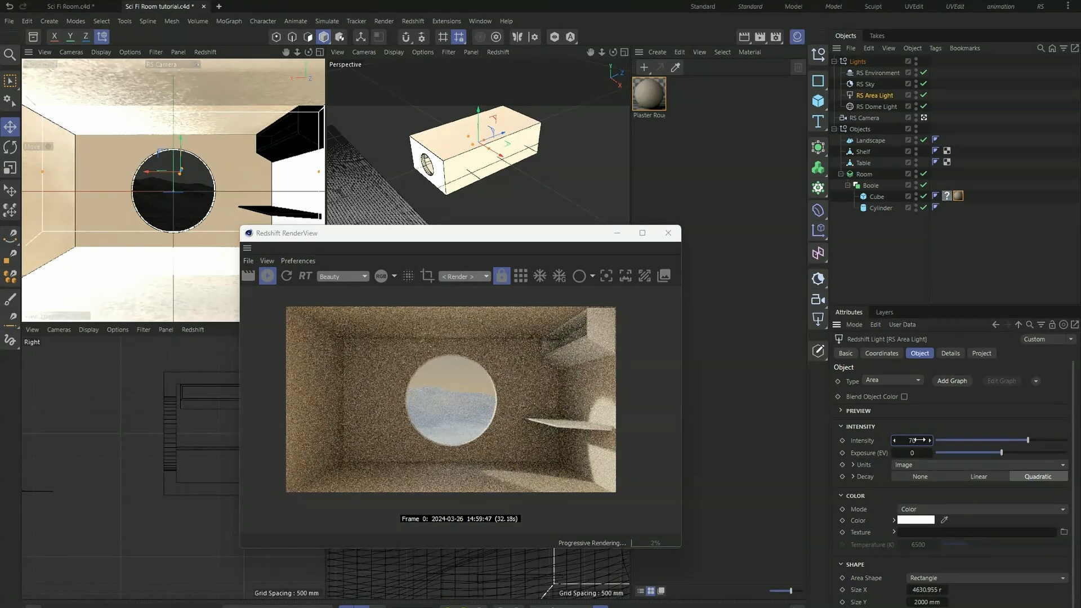
{"action": "left_click_drag", "start_coordinate": [523, 234], "coordinate": [552, 308]}
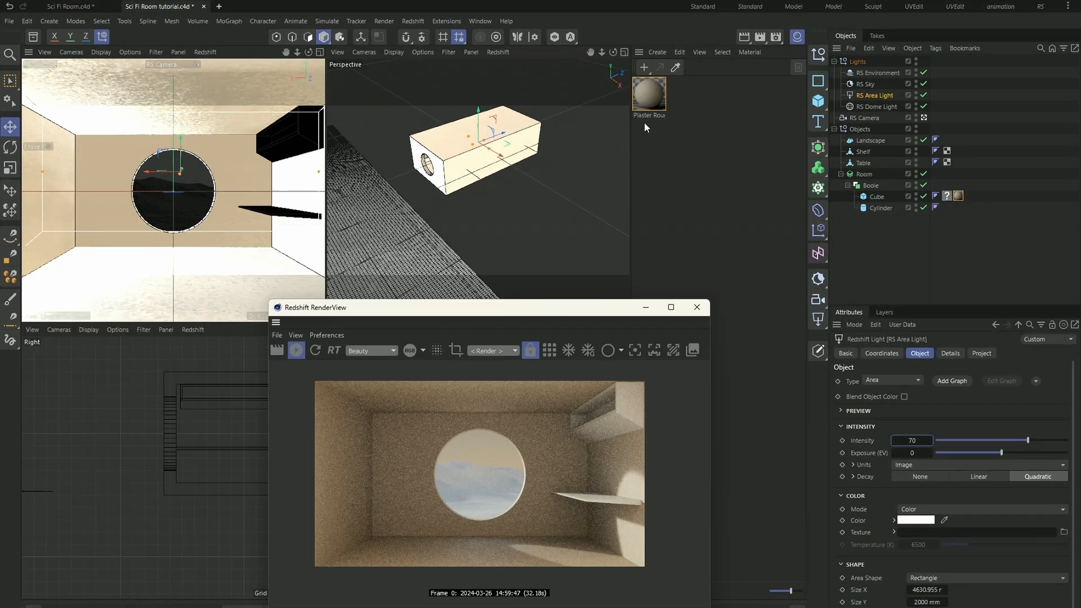
- Duplicate the Plaster Rough 002 Sand 200cm material and apply the copy to the landscape
{"action": "left_click_drag", "start_coordinate": [526, 180], "coordinate": [660, 93], "text": "alt"}
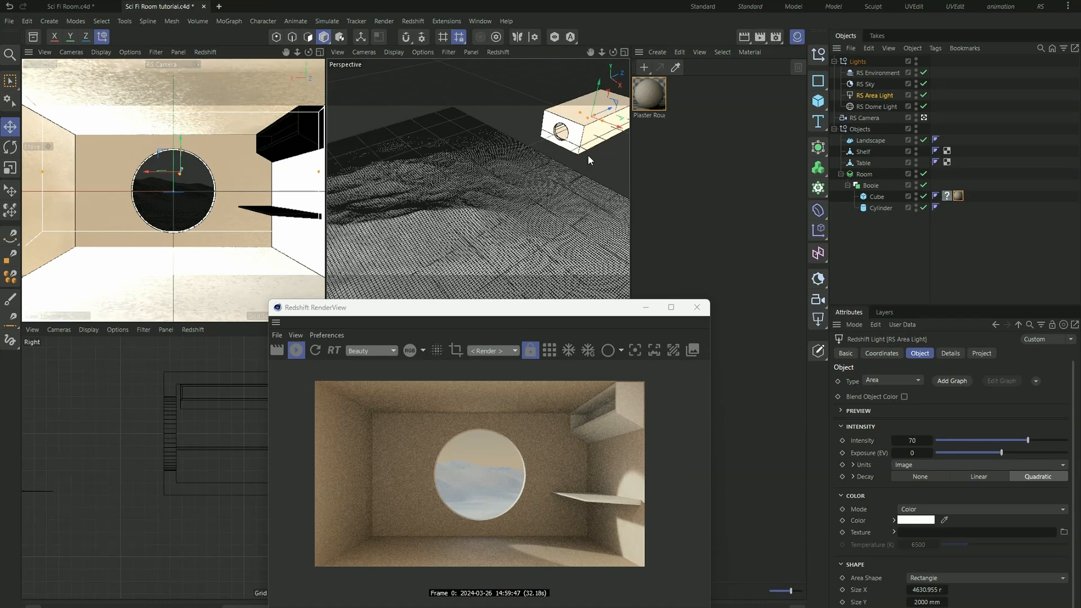
{"action": "left_click", "coordinate": [650, 104]}
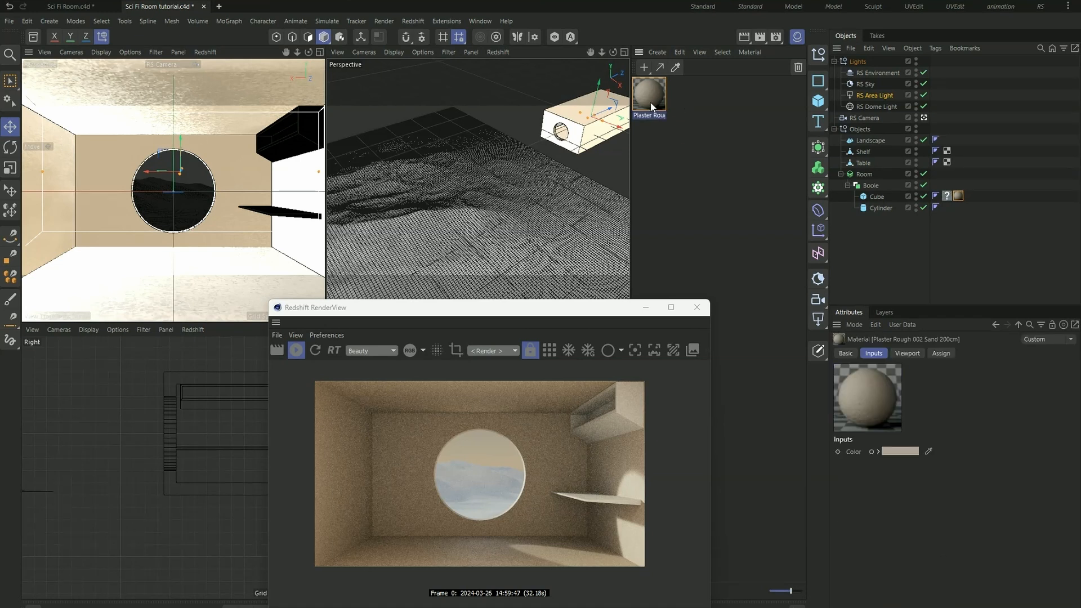
{"action": "left_click_drag", "start_coordinate": [650, 104], "coordinate": [718, 113], "text": "ctrl"}
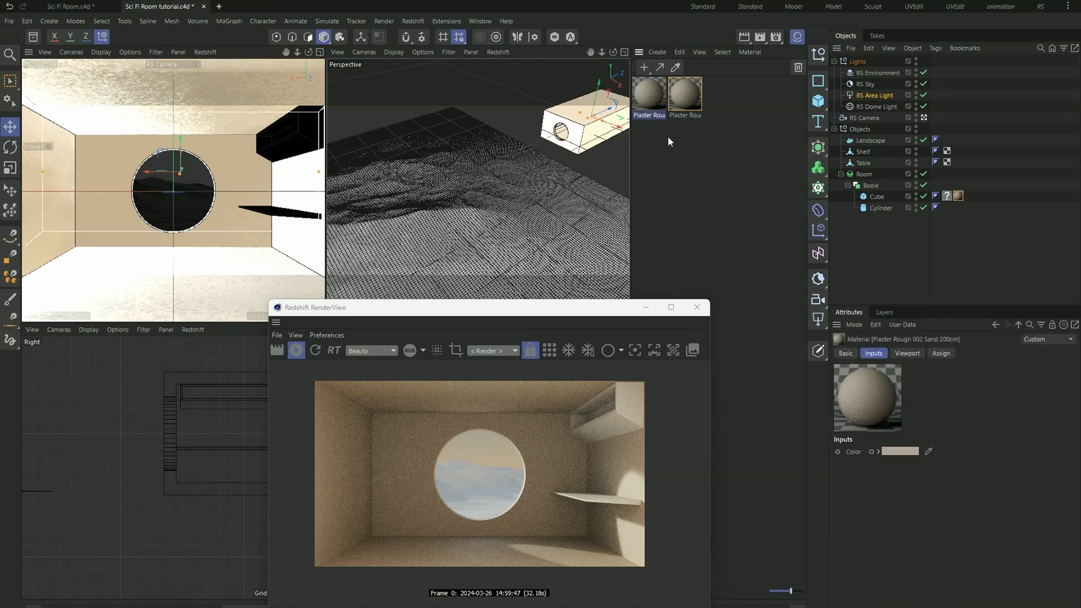
{"action": "left_click_drag", "start_coordinate": [643, 92], "coordinate": [553, 230]}
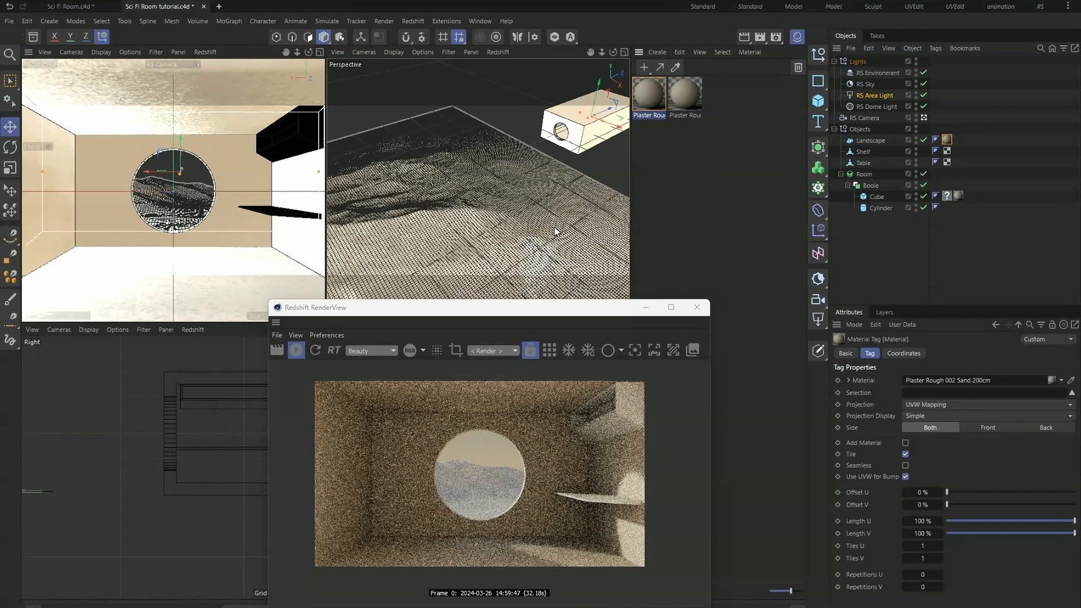
- Recolour the landscape's plaster material to orange with RGB values 233, 67, 18
{"action": "left_click", "coordinate": [947, 140]}
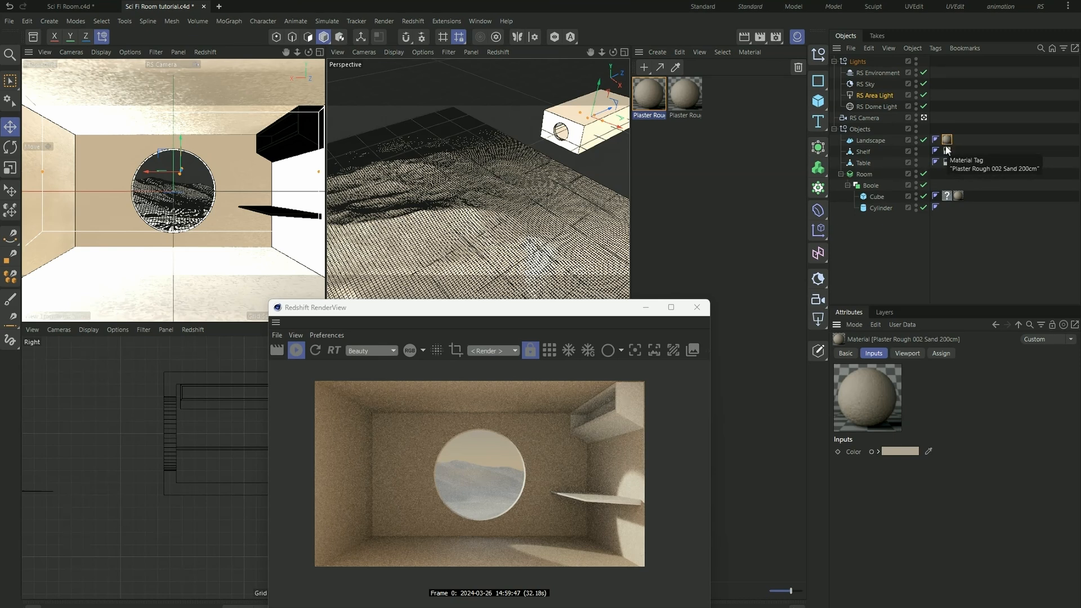
{"action": "left_click", "coordinate": [899, 450]}
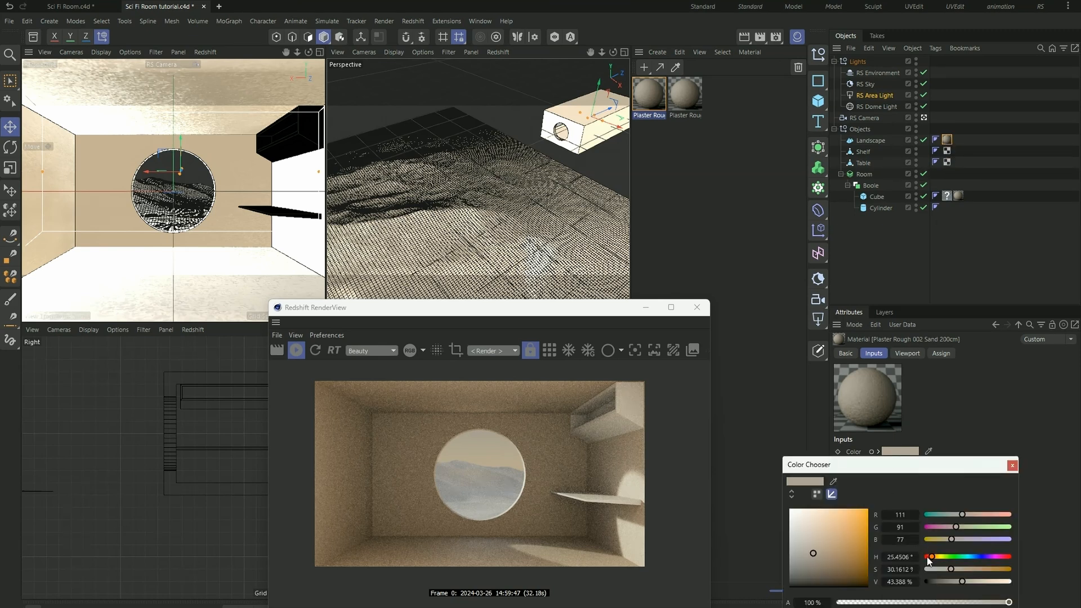
{"action": "left_click_drag", "start_coordinate": [931, 560], "coordinate": [934, 559]}
{"action": "left_click_drag", "start_coordinate": [837, 546], "coordinate": [861, 515]}
{"action": "left_click_drag", "start_coordinate": [934, 557], "coordinate": [927, 558]}
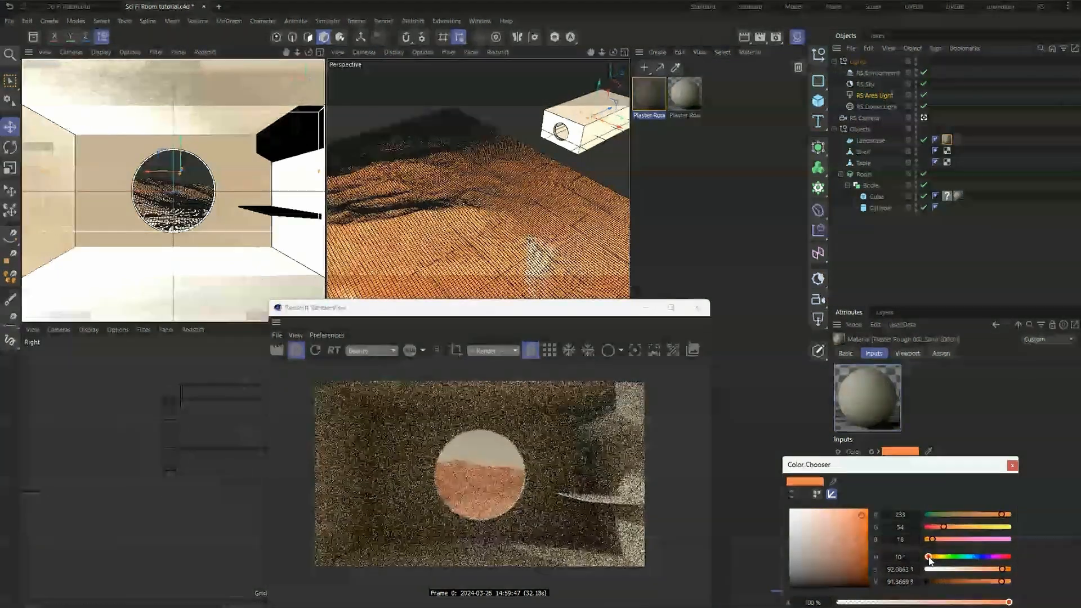
{"action": "left_click_drag", "start_coordinate": [933, 560], "coordinate": [929, 560]}
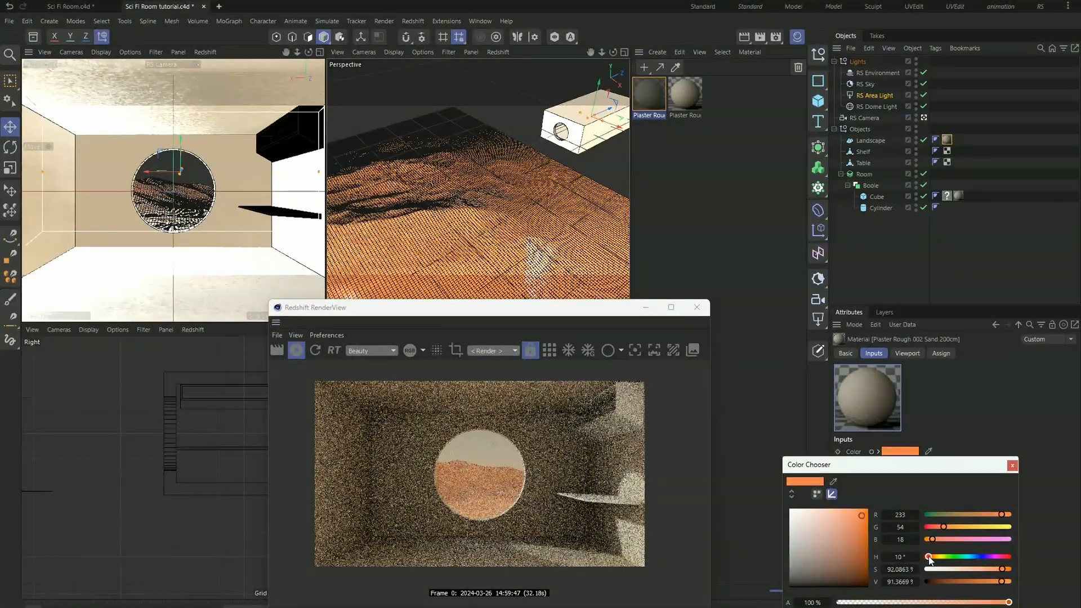
{"action": "left_click_drag", "start_coordinate": [945, 526], "coordinate": [948, 526]}
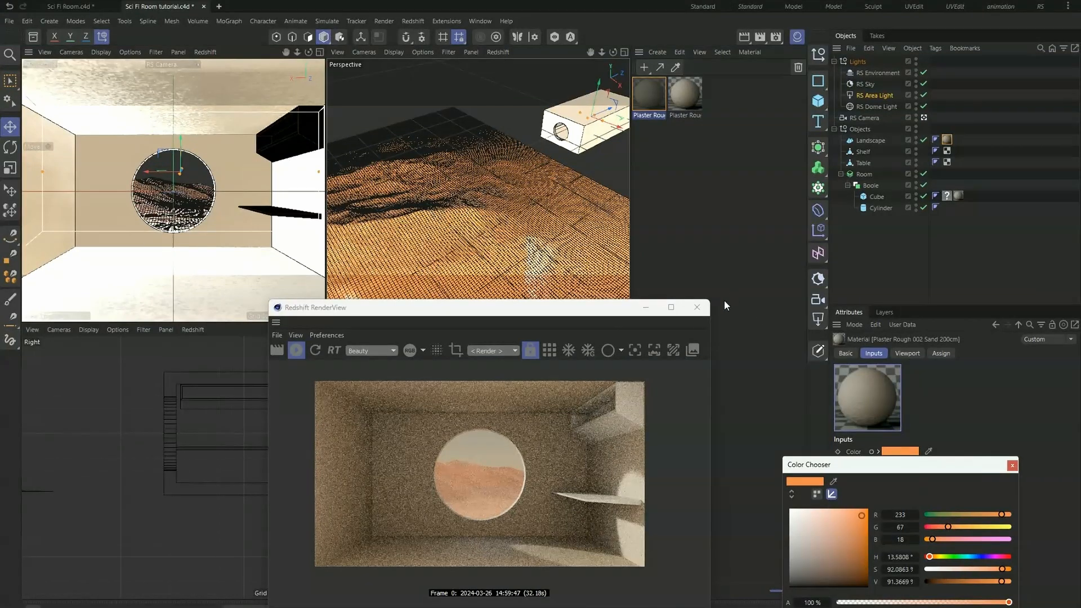
- Switch the RS Environment off and back on to compare its effect in the render preview
{"action": "left_click_drag", "start_coordinate": [598, 307], "coordinate": [641, 225]}
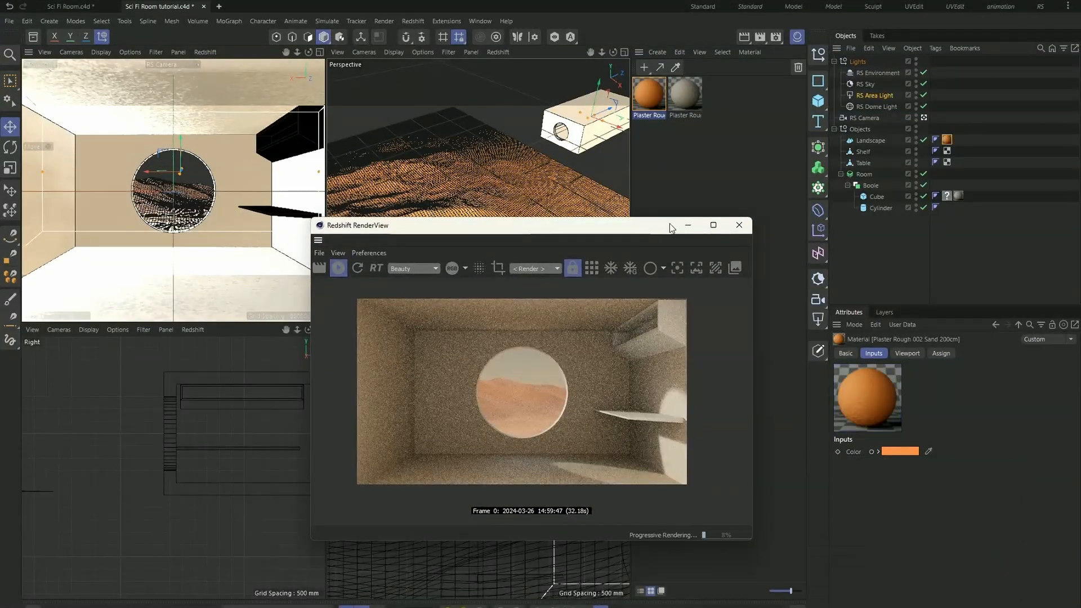
{"action": "scroll", "coordinate": [509, 407], "scroll_direction": "up", "scroll_amount": 3}
{"action": "scroll", "coordinate": [508, 407], "scroll_direction": "down", "scroll_amount": 3}
{"action": "scroll", "coordinate": [493, 379], "scroll_direction": "up", "scroll_amount": 1}
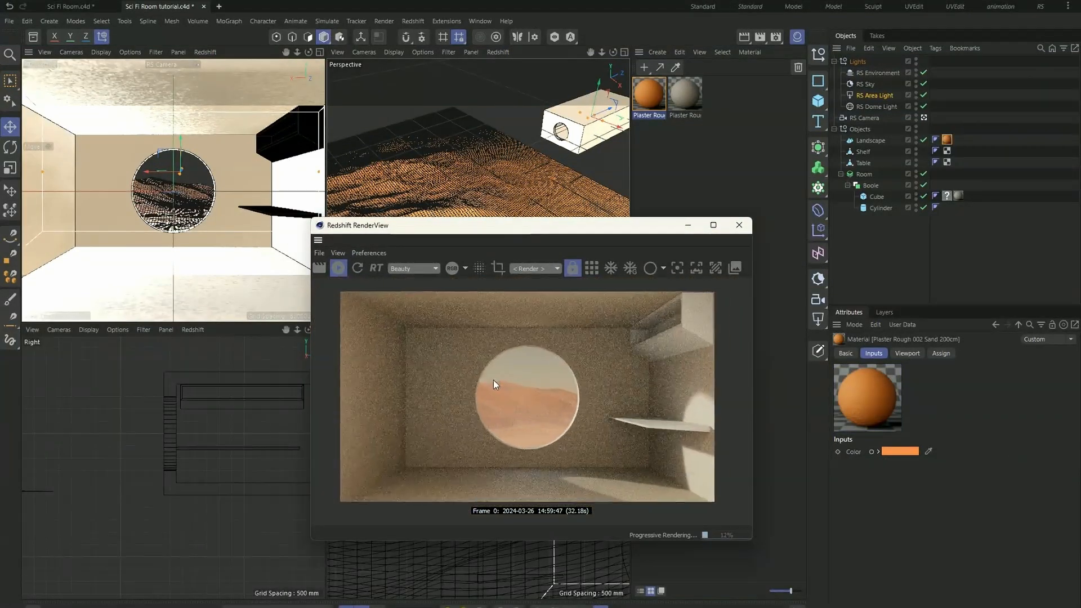
{"action": "scroll", "coordinate": [493, 379], "scroll_direction": "up", "scroll_amount": 1}
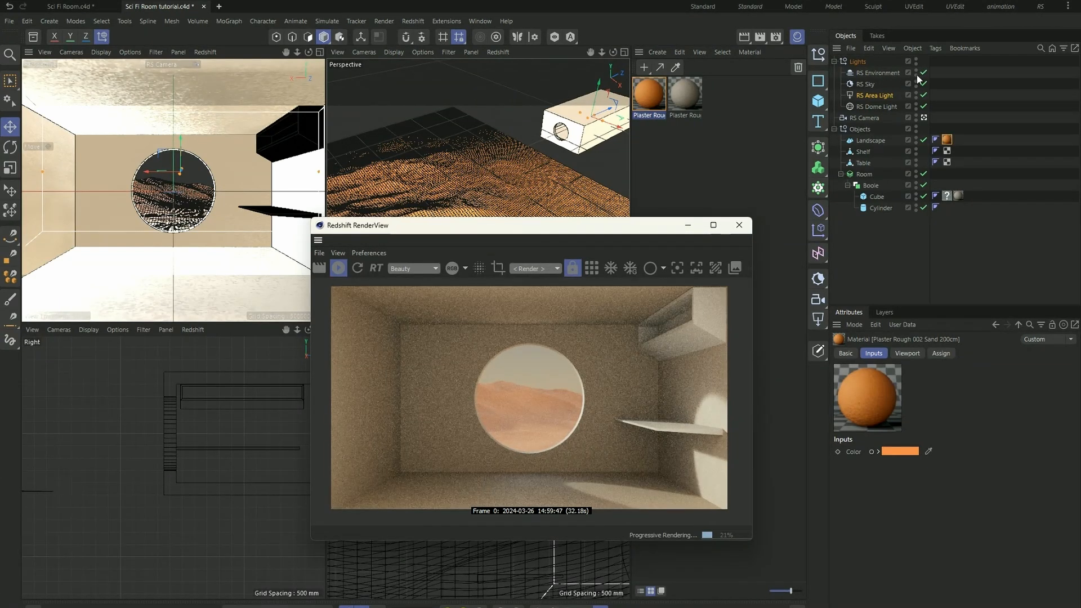
{"action": "left_click", "coordinate": [924, 73]}
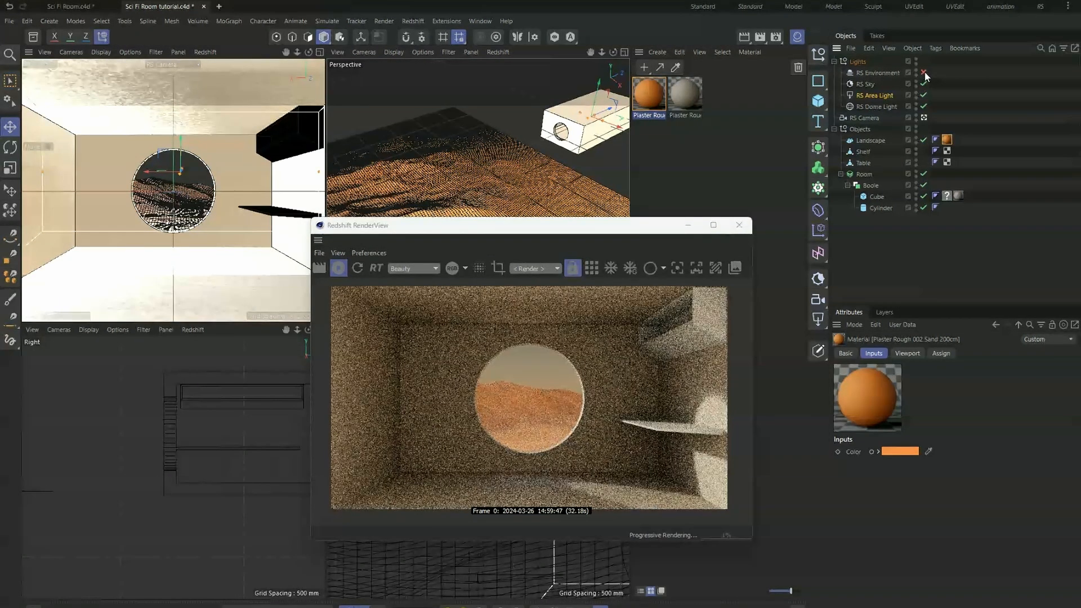
{"action": "scroll", "coordinate": [701, 428], "scroll_direction": "up", "scroll_amount": 2}
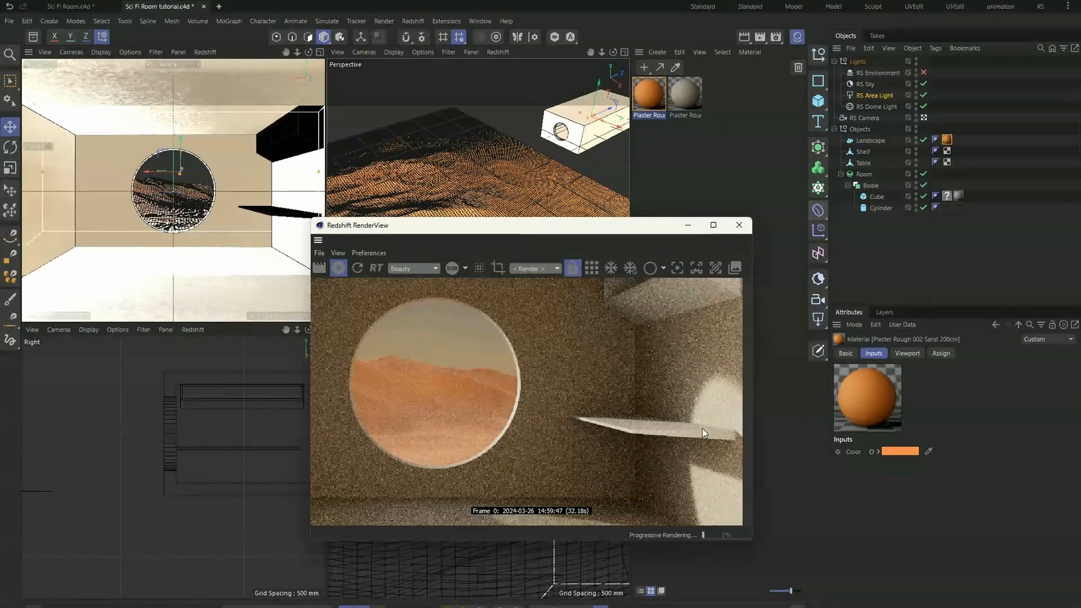
{"action": "scroll", "coordinate": [624, 414], "scroll_direction": "down", "scroll_amount": 3}
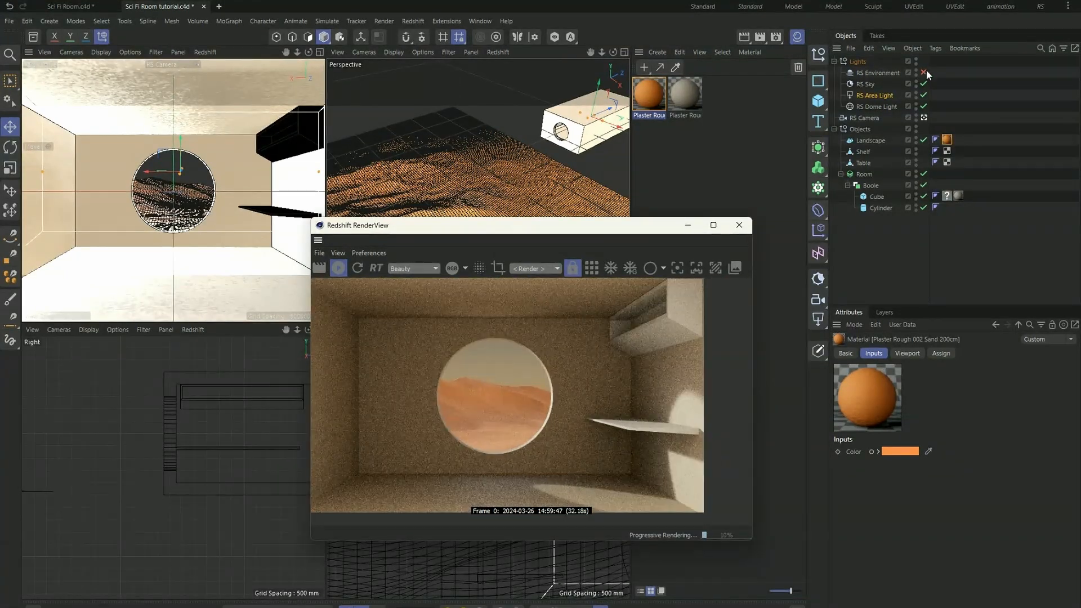
{"action": "left_click", "coordinate": [923, 73]}
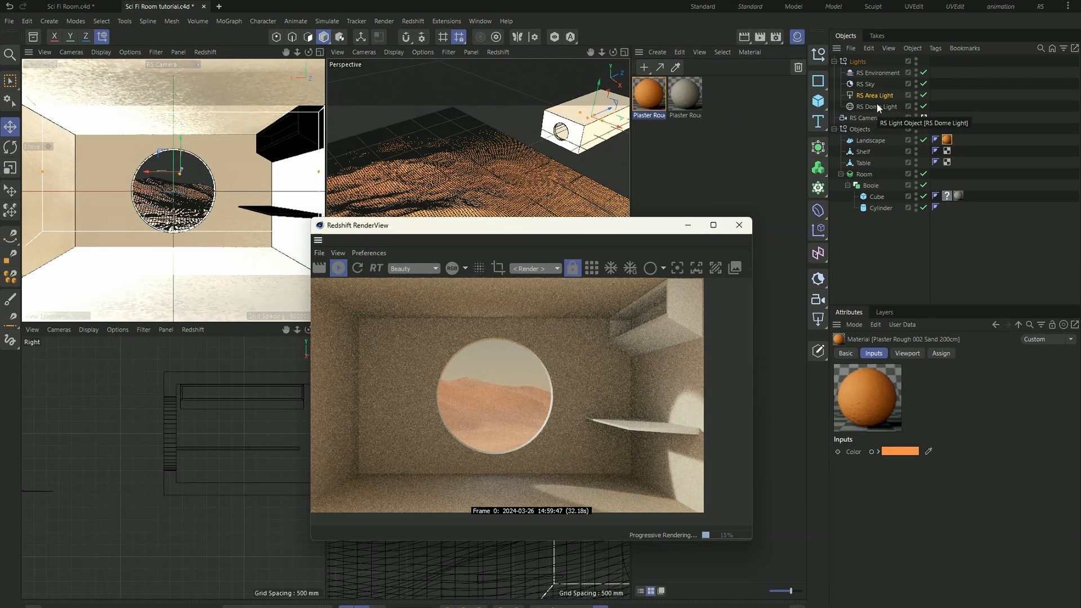
{"action": "scroll", "coordinate": [603, 345], "scroll_direction": "down", "scroll_amount": 2}
{"action": "scroll", "coordinate": [498, 387], "scroll_direction": "up", "scroll_amount": 2}
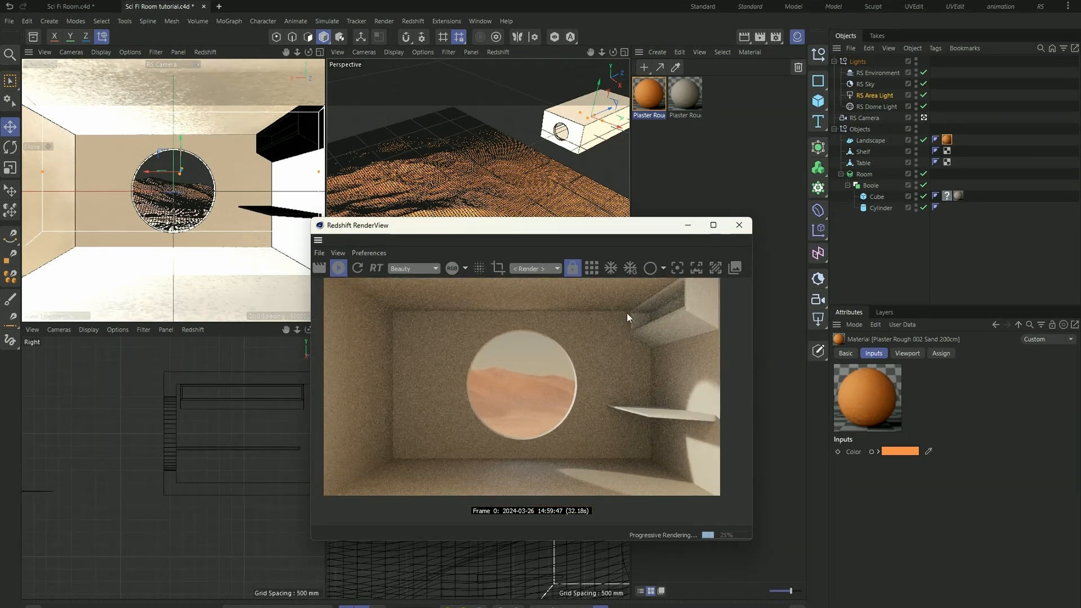
- Lower the RS Area Light's Volume contribution, trying 0.5, 0.1 and finally 0.25
{"action": "left_click", "coordinate": [872, 96]}
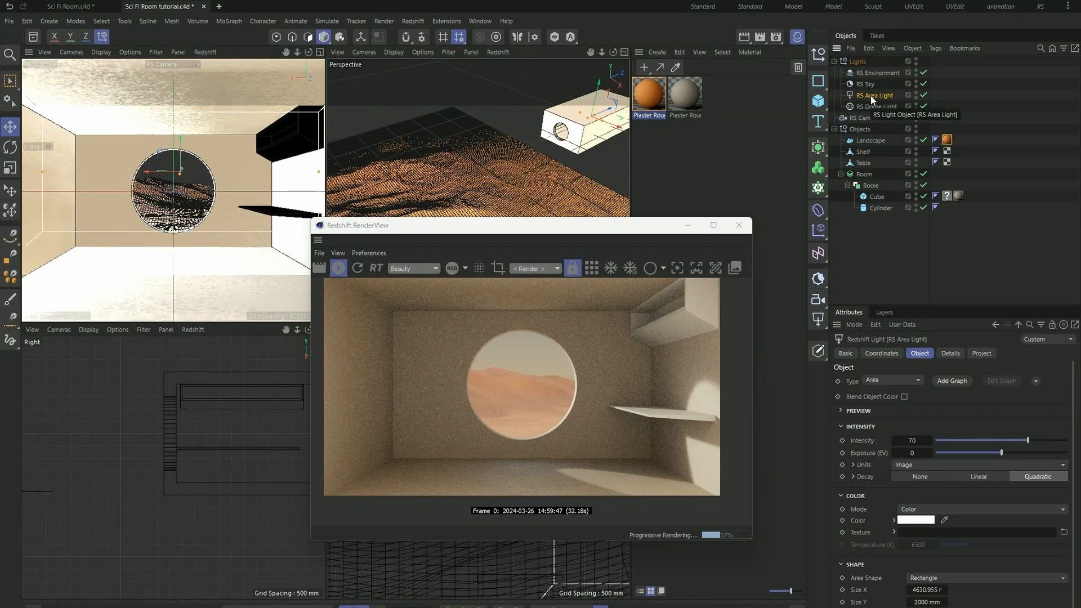
{"action": "left_click", "coordinate": [949, 353]}
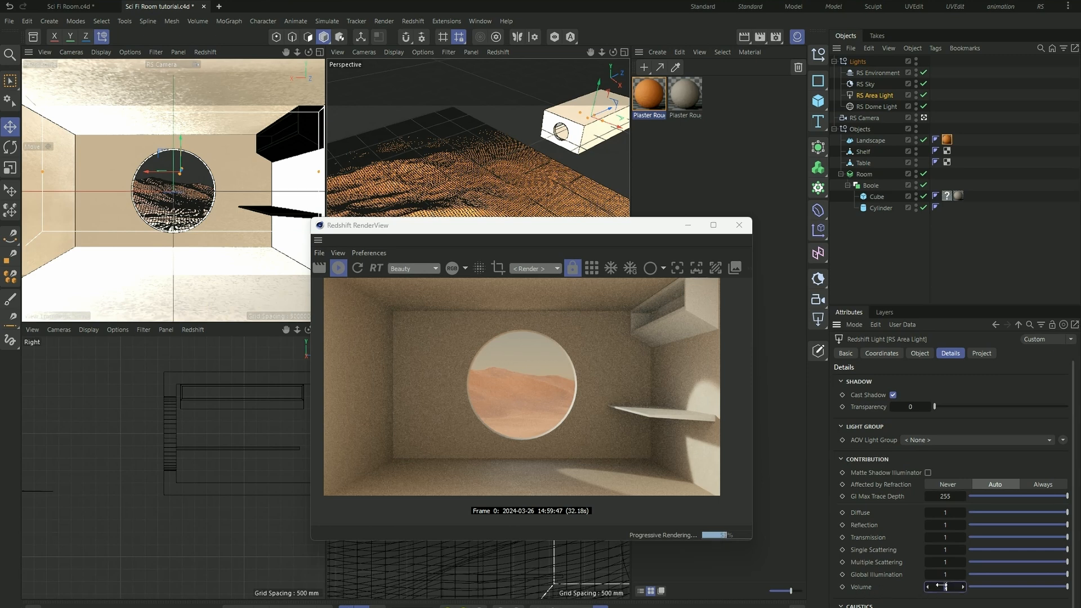
{"action": "type", "text": "0.5"}
{"action": "key", "text": "Return"}
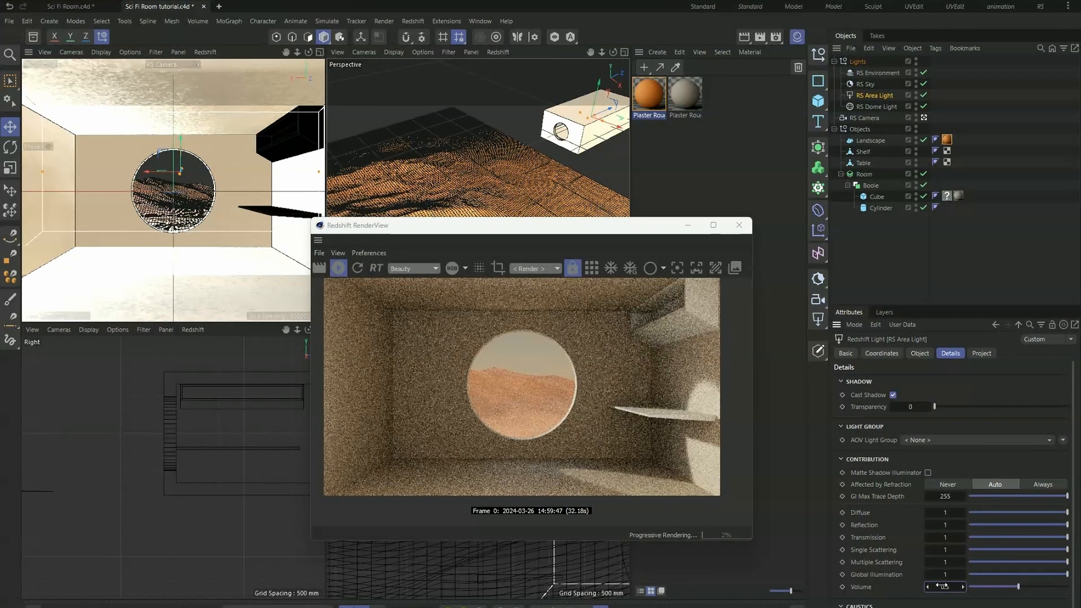
{"action": "type", "text": "0.1"}
{"action": "key", "text": "Return"}
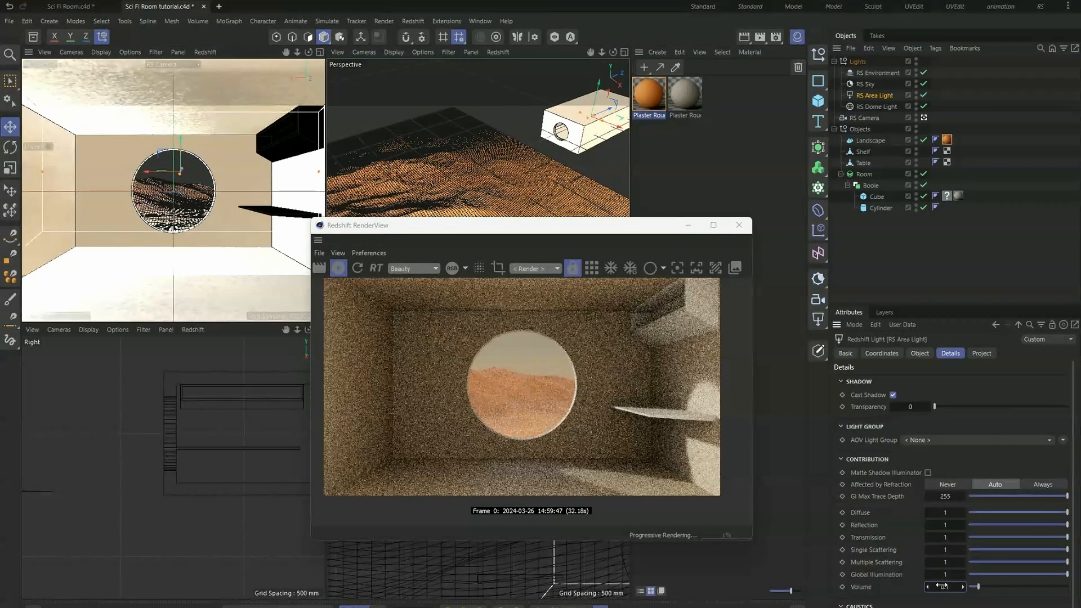
{"action": "type", "text": "0.25"}
{"action": "key", "text": "Return"}
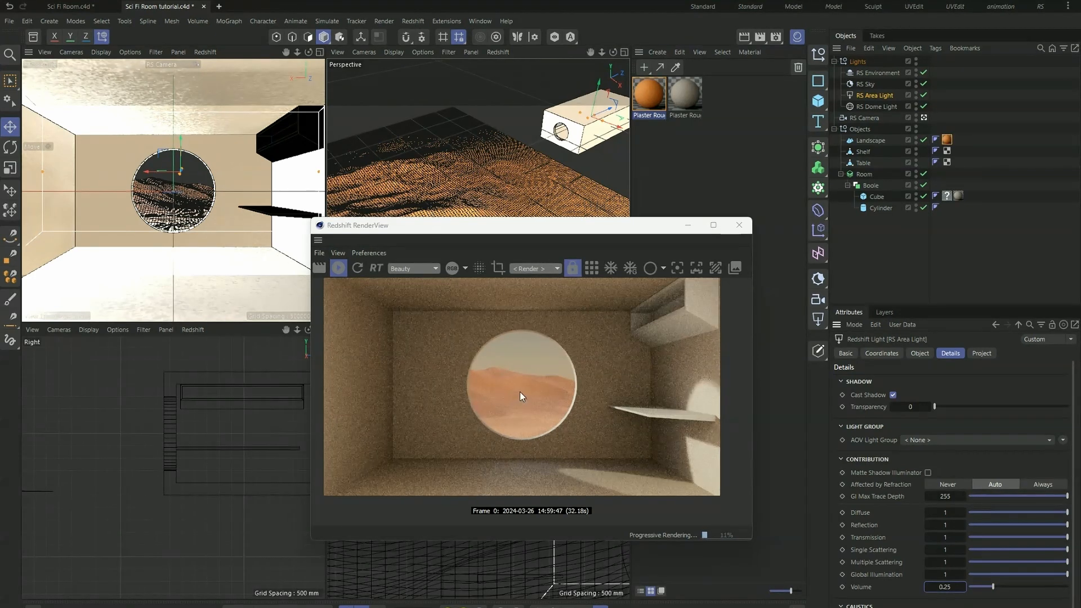
- Raise the RS Area Light's Volume contribution to 1 for comparison, try 0.1, and settle on 0.2
{"action": "left_click_drag", "start_coordinate": [993, 587], "coordinate": [1069, 587]}
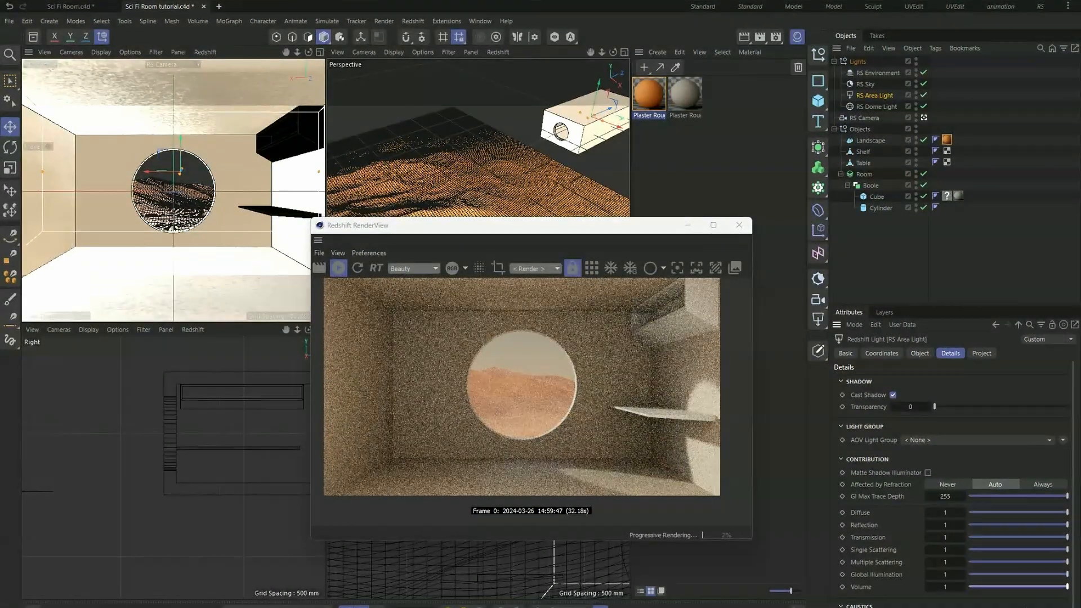
{"action": "double_click", "coordinate": [949, 587]}
{"action": "type", "text": "0.1"}
{"action": "key", "text": "Return"}
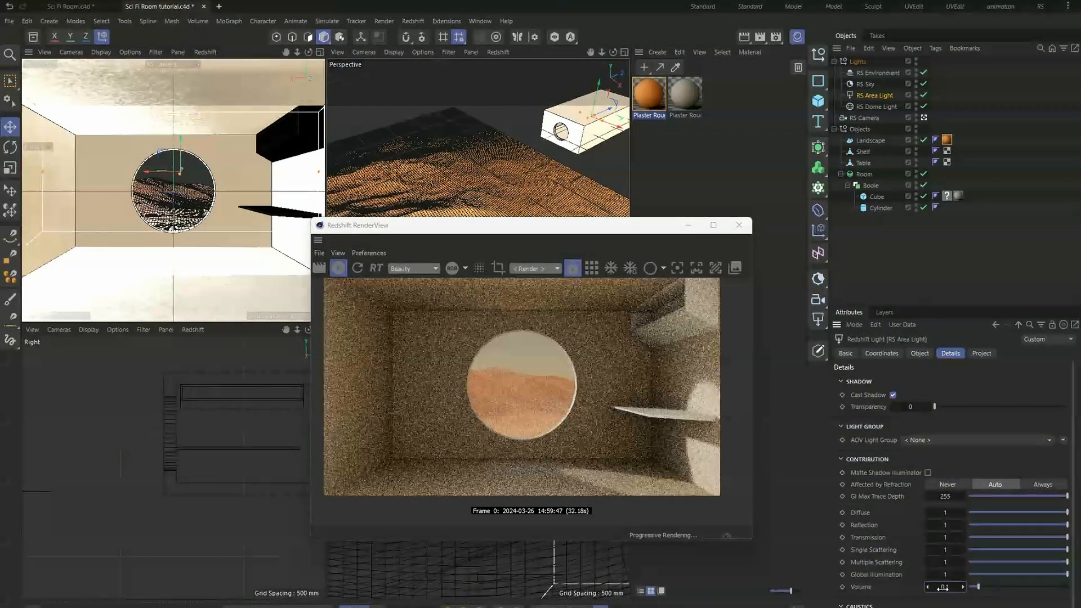
{"action": "double_click", "coordinate": [952, 588]}
{"action": "type", "text": "0.2"}
{"action": "key", "text": "Return"}
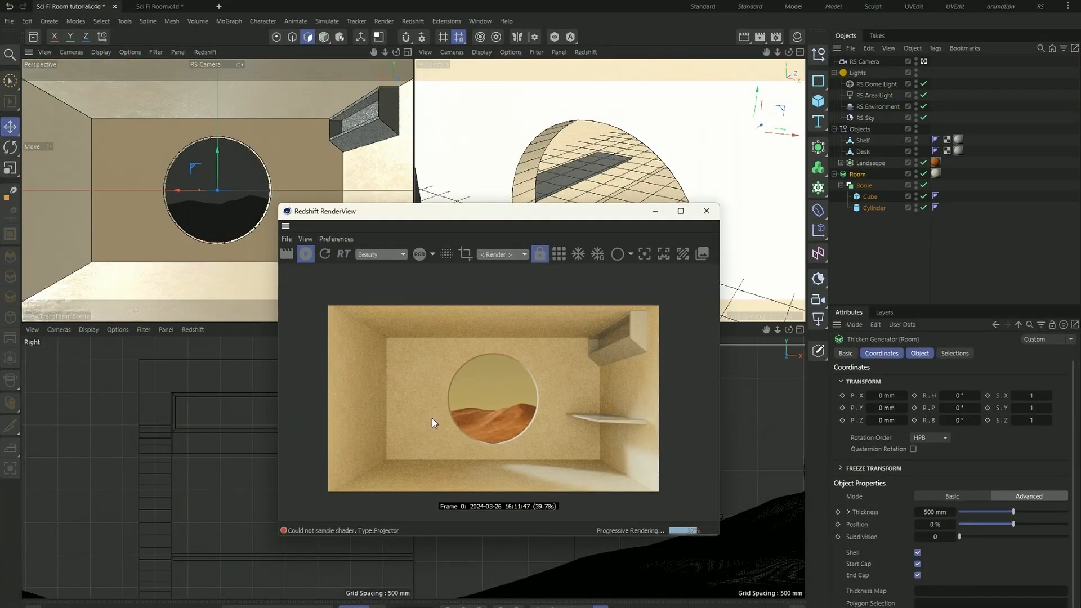
- Check the updated room render up close and save the project
{"action": "scroll", "coordinate": [427, 445], "scroll_direction": "up", "scroll_amount": 1}
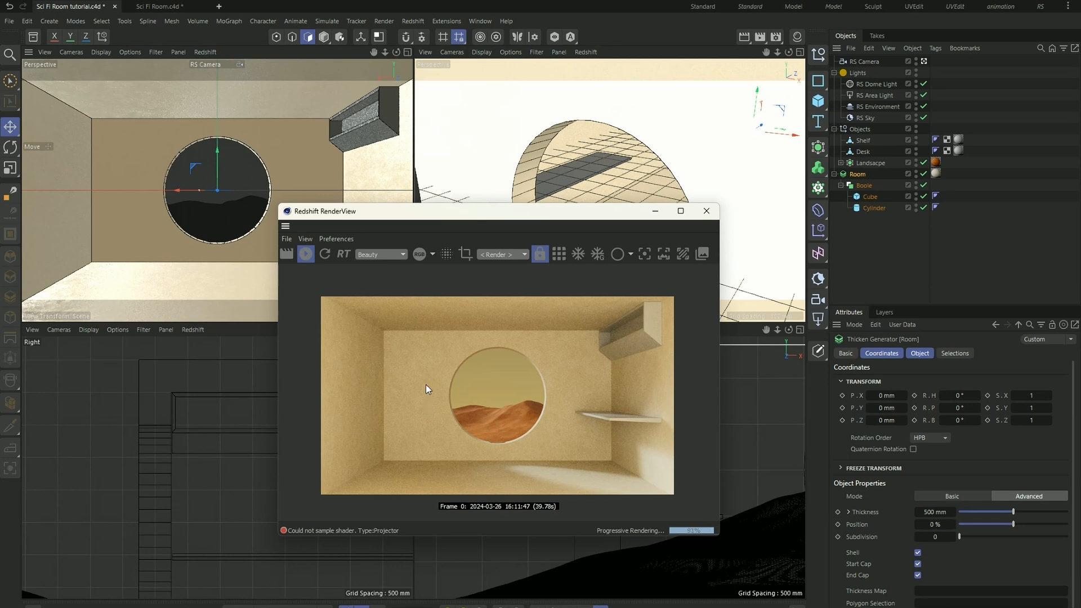
{"action": "scroll", "coordinate": [510, 400], "scroll_direction": "up", "scroll_amount": 1}
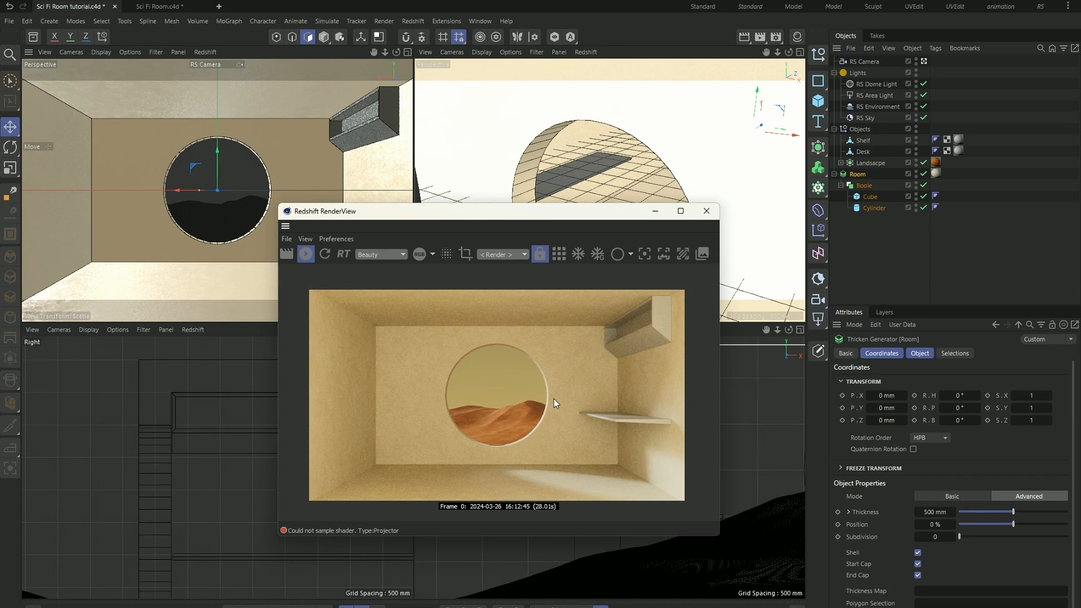
{"action": "left_click", "coordinate": [9, 21]}
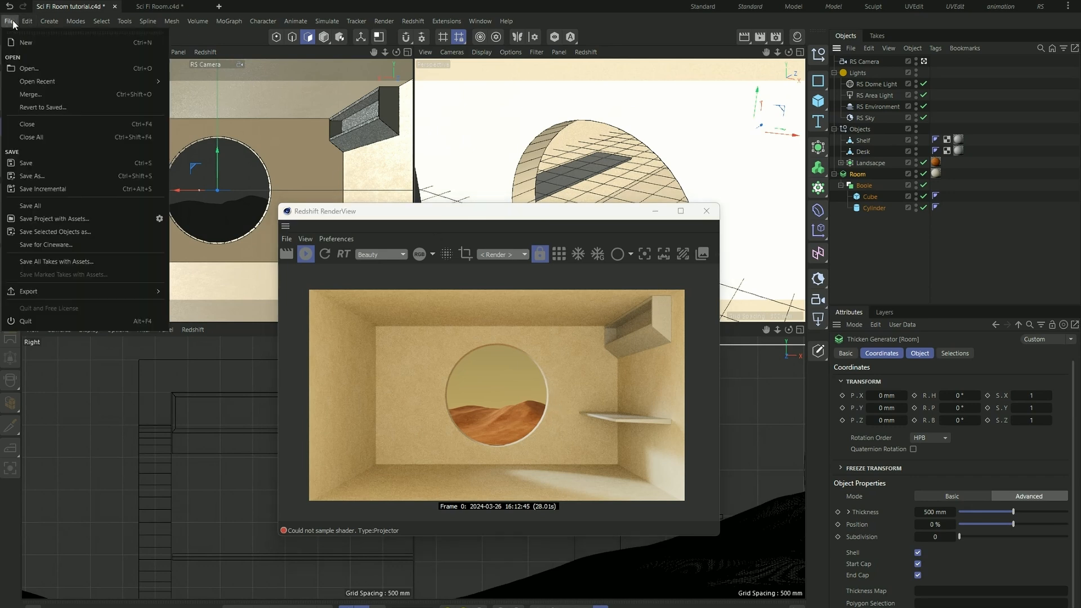
{"action": "left_click", "coordinate": [61, 163]}
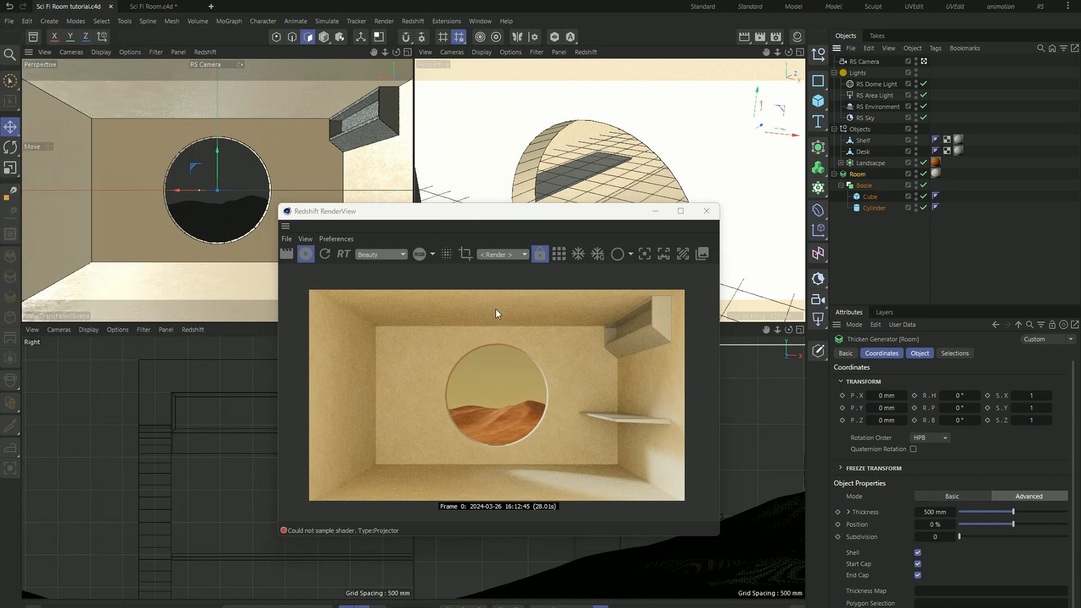
- Add a null object to the scene and name it Archive
{"action": "left_click_drag", "start_coordinate": [512, 212], "coordinate": [490, 240]}
{"action": "scroll", "coordinate": [586, 501], "scroll_direction": "up", "scroll_amount": 1}
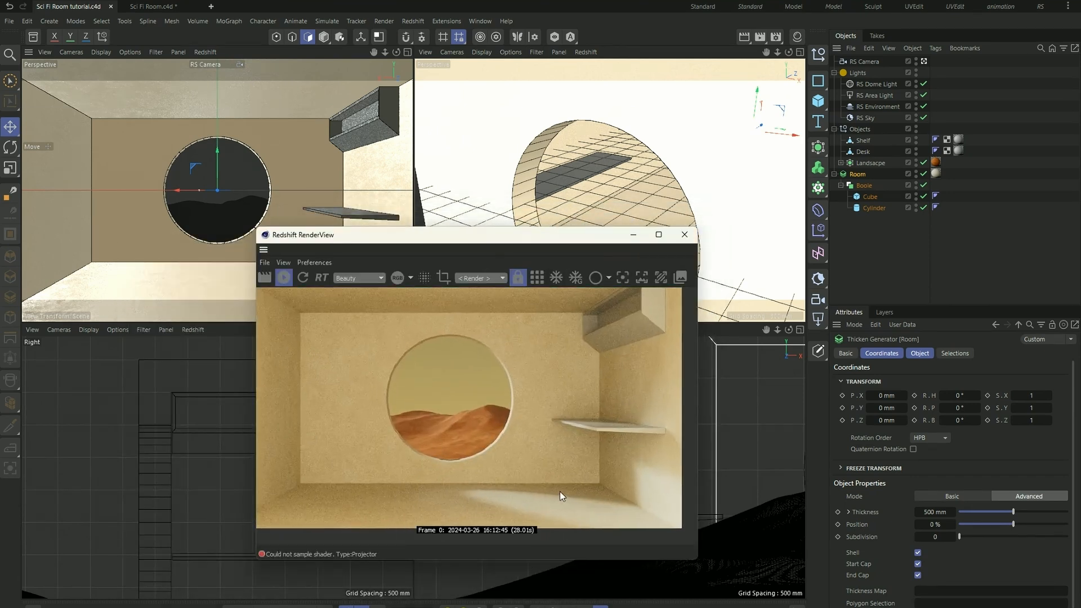
{"action": "scroll", "coordinate": [559, 491], "scroll_direction": "down", "scroll_amount": 2}
{"action": "left_click_drag", "start_coordinate": [562, 252], "coordinate": [475, 304]}
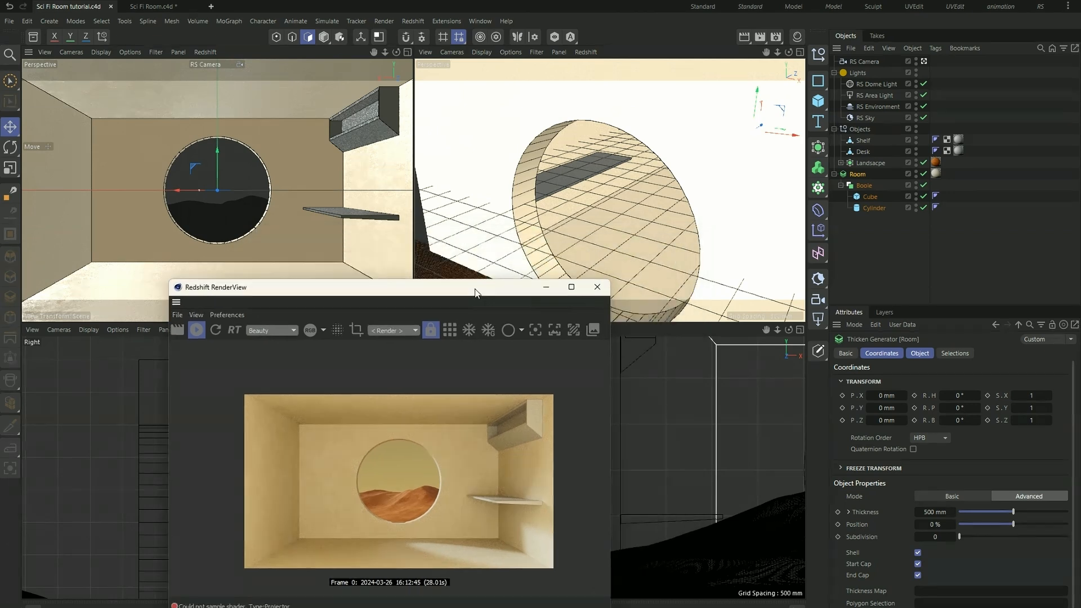
{"action": "scroll", "coordinate": [638, 230], "scroll_direction": "down", "scroll_amount": 4}
{"action": "mouse_move", "coordinate": [638, 230]}
{"action": "left_mouse_down", "text": "alt"}
{"action": "mouse_move", "coordinate": [671, 262]}
{"action": "mouse_move", "coordinate": [634, 222]}
{"action": "mouse_move", "coordinate": [620, 235]}
{"action": "left_mouse_up", "text": "alt"}
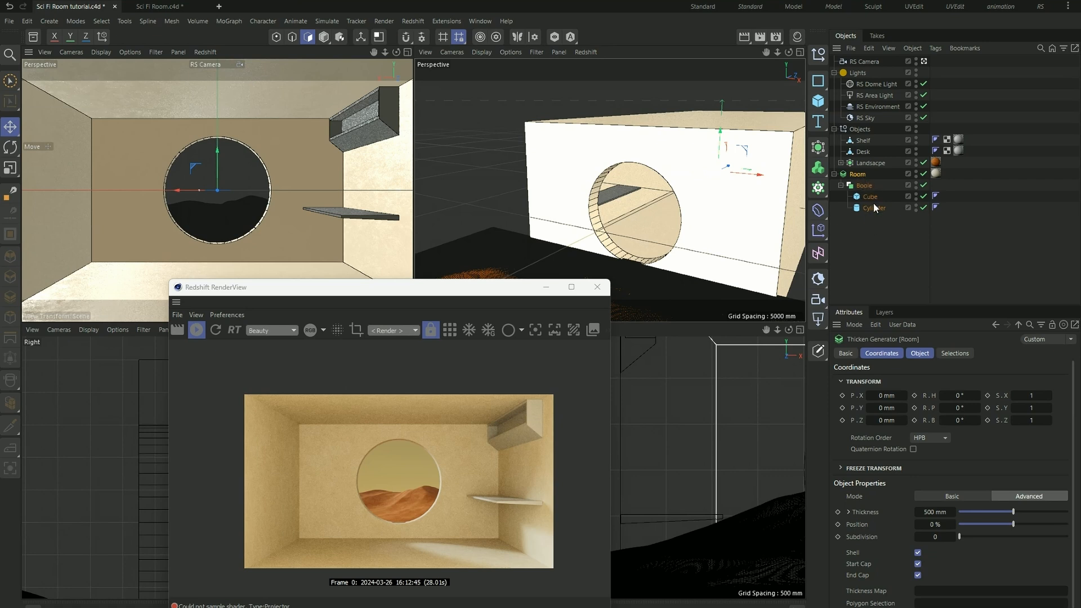
{"action": "left_click", "coordinate": [817, 54]}
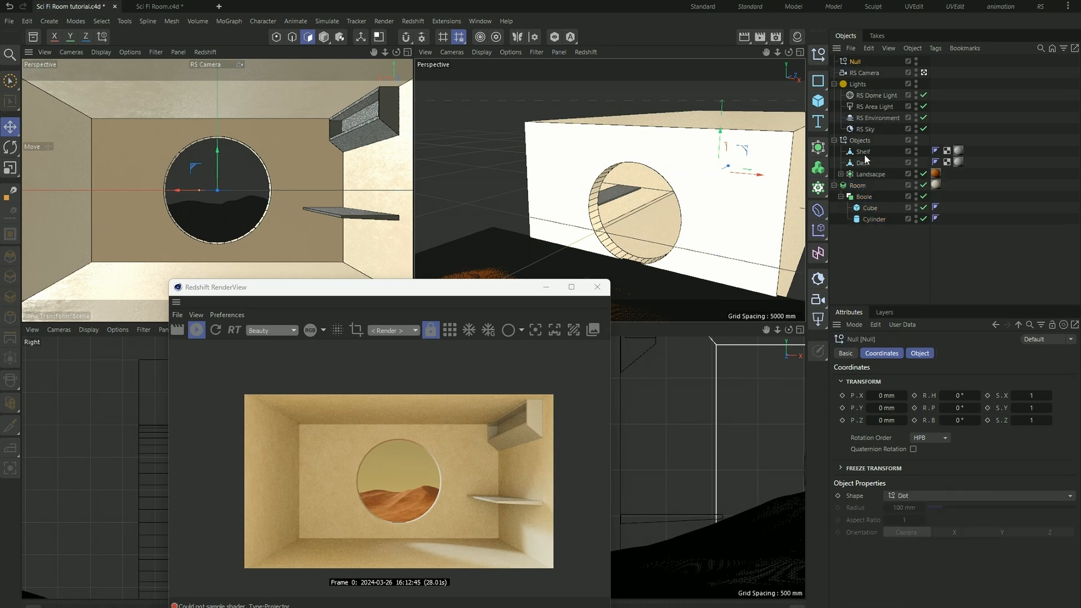
{"action": "left_click", "coordinate": [861, 186]}
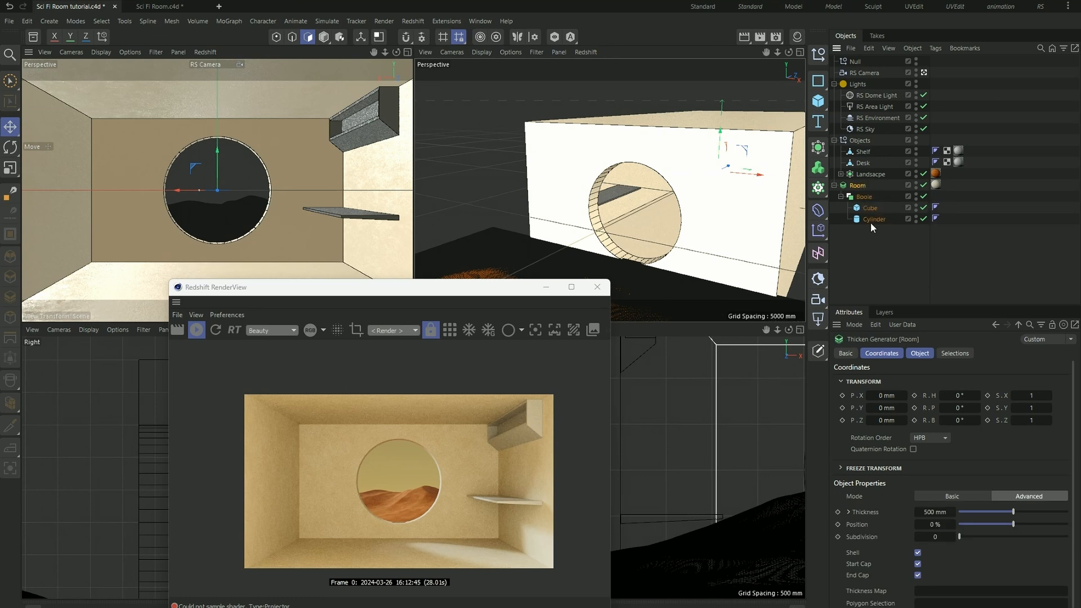
{"action": "double_click", "coordinate": [855, 61]}
{"action": "type", "text": "Archive"}
{"action": "key", "text": "Return"}
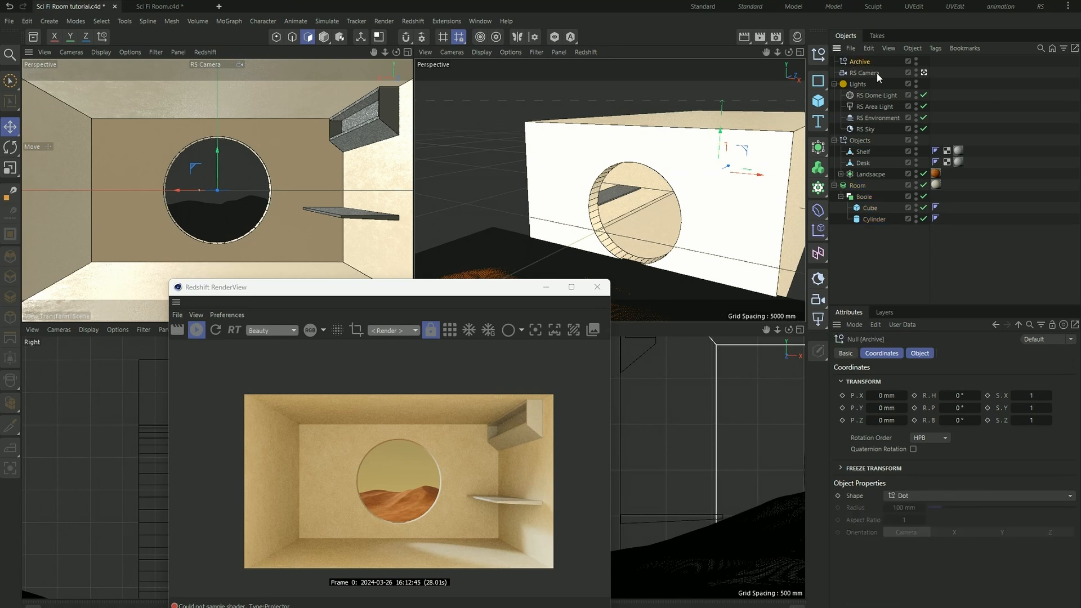
- Copy the Room hierarchy into the Archive null, hide Archive in viewport and render, and select the original Room
{"action": "left_click", "coordinate": [859, 185]}
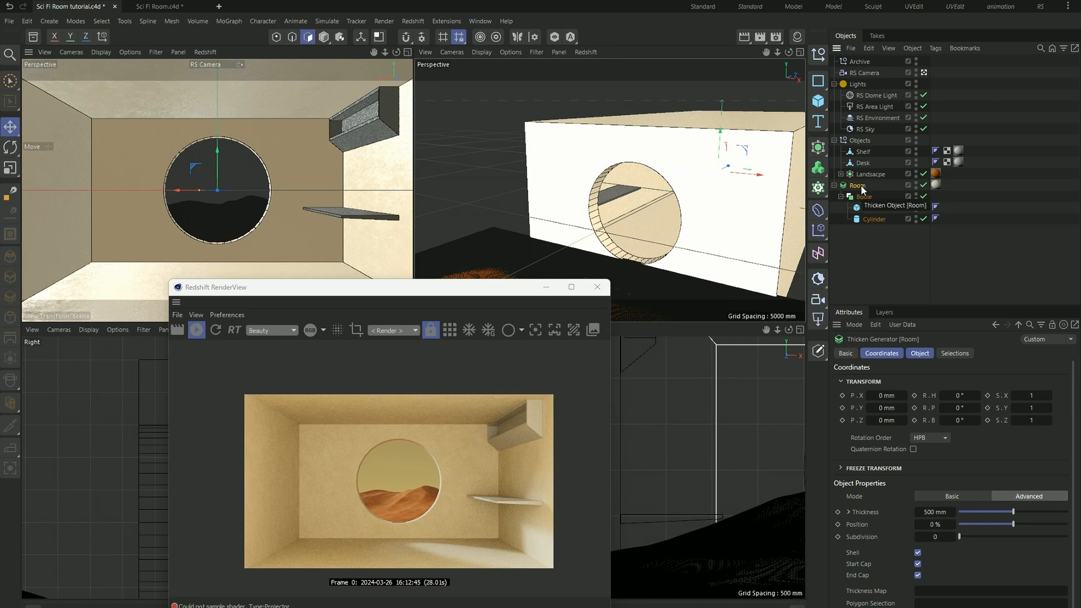
{"action": "left_click_drag", "start_coordinate": [861, 189], "coordinate": [860, 61], "text": "ctrl"}
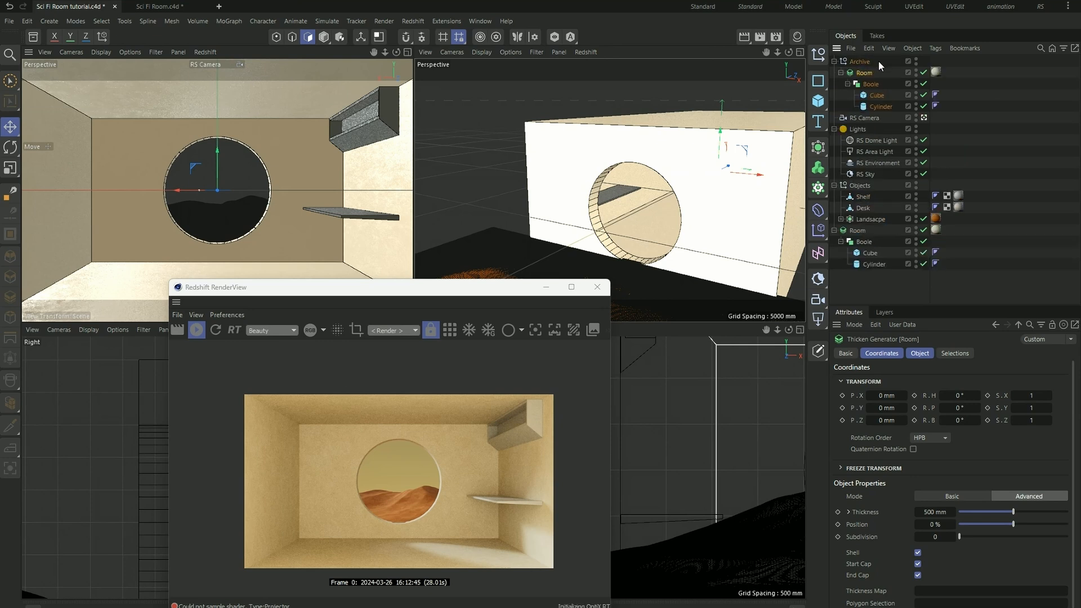
{"action": "left_click", "coordinate": [915, 59]}
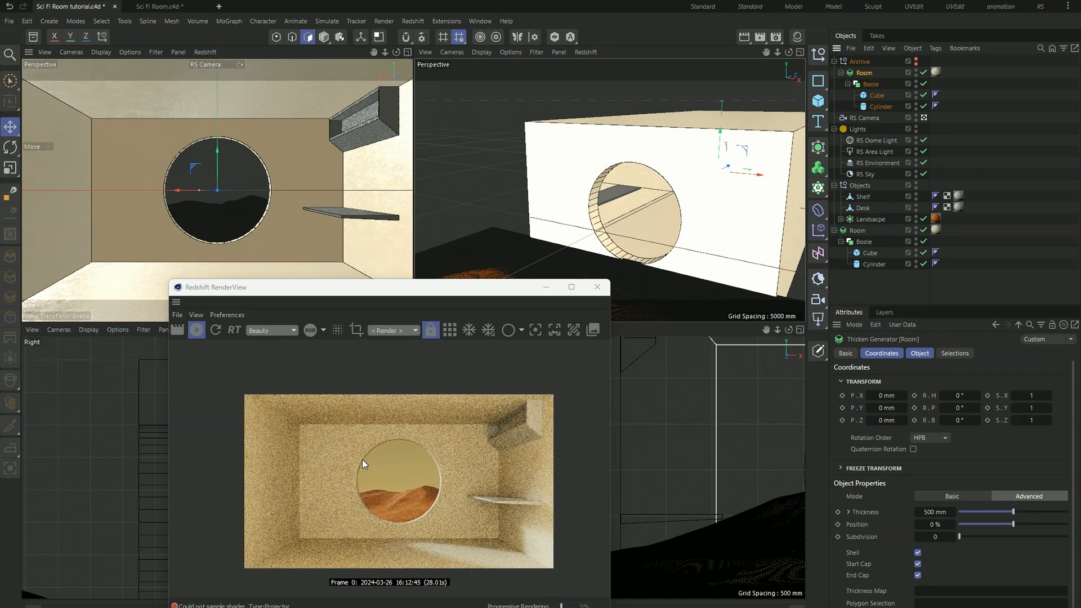
{"action": "left_click", "coordinate": [834, 61]}
{"action": "left_click", "coordinate": [857, 185]}
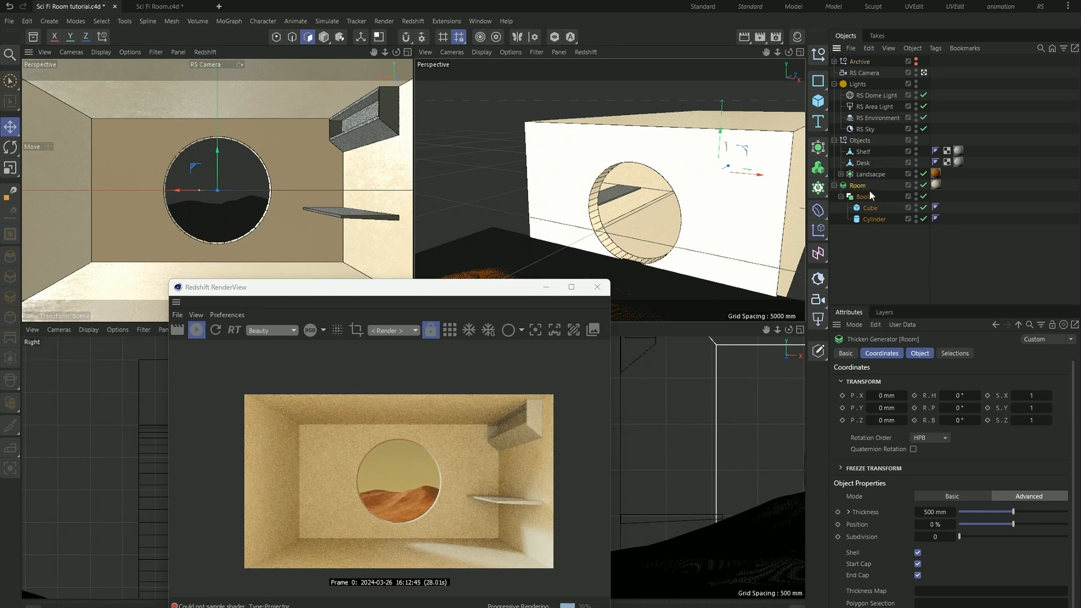
- Make the Room generator editable and select the floor polygon of its resulting Cube mesh
{"action": "key", "text": "c"}
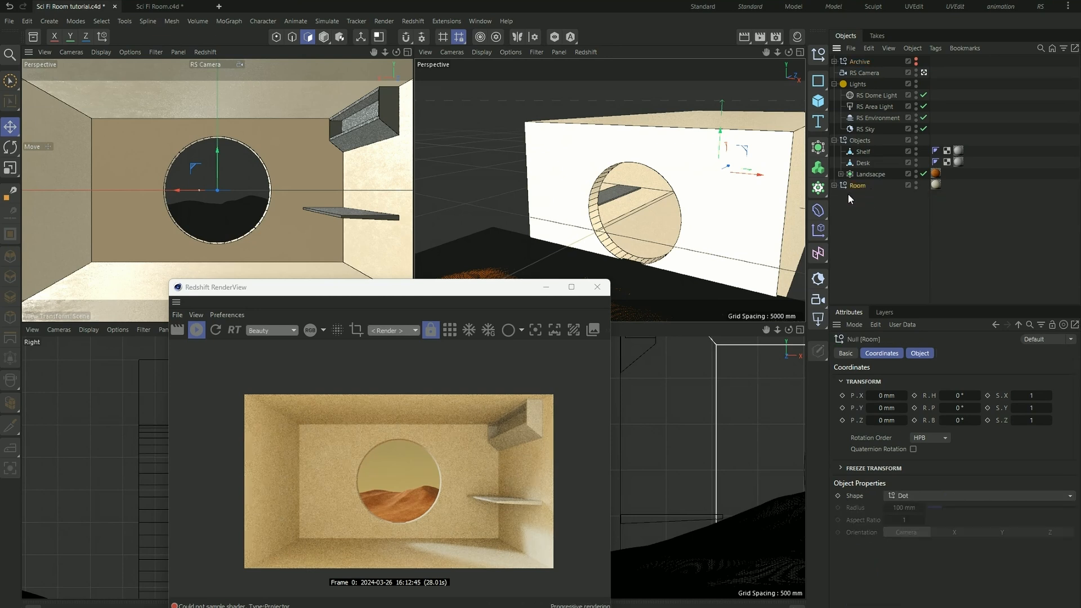
{"action": "left_click", "coordinate": [833, 186]}
{"action": "left_click", "coordinate": [865, 196]}
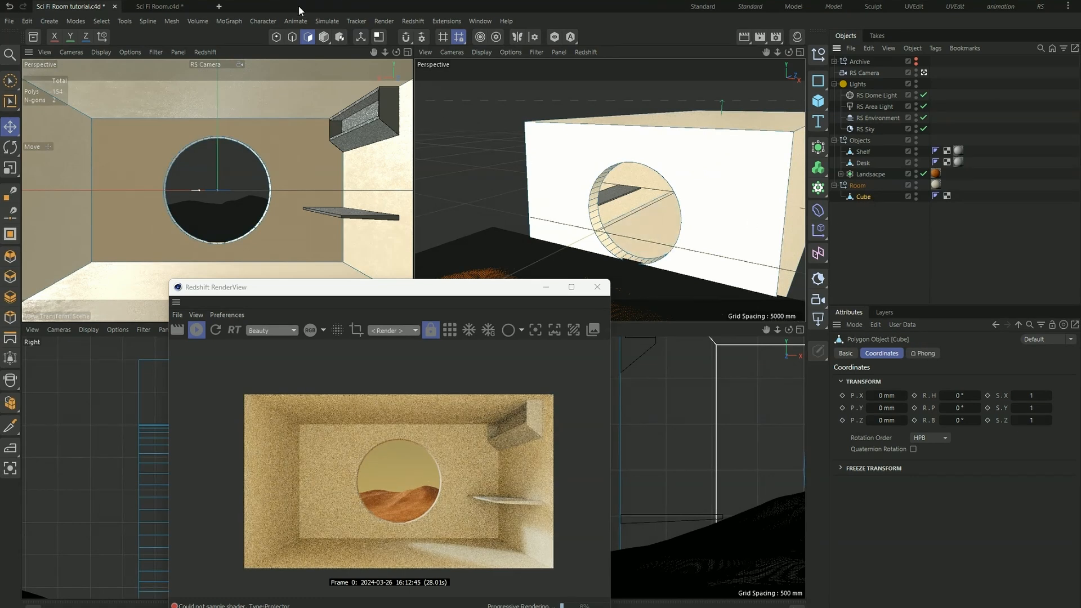
{"action": "left_click", "coordinate": [324, 38]}
{"action": "left_click", "coordinate": [310, 41]}
{"action": "left_click", "coordinate": [653, 234]}
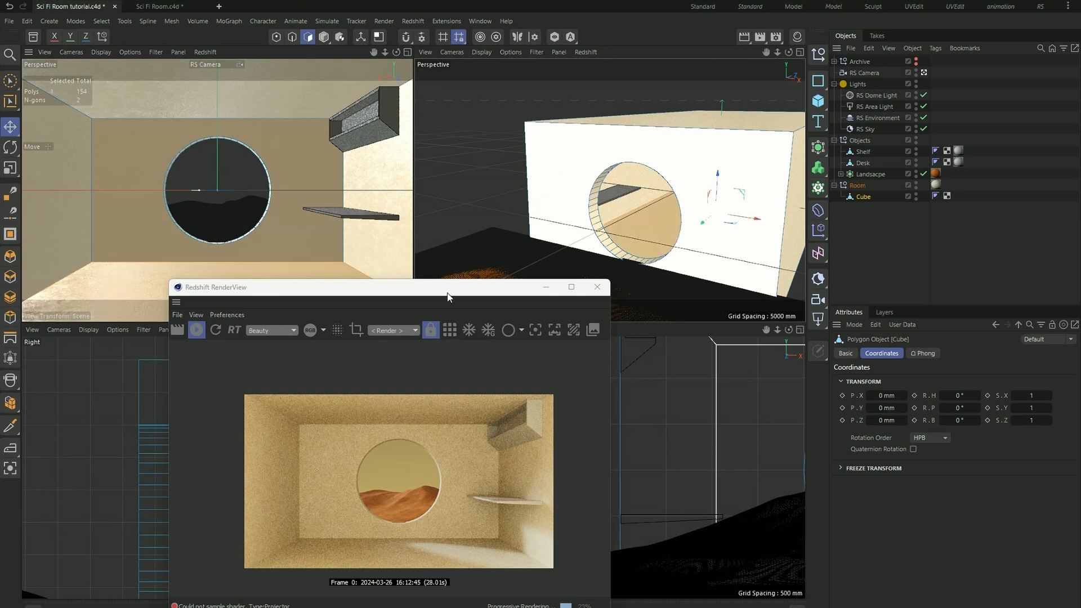
- Browse the Wood materials in the asset library and add Wood Elm 001 200cm to the scene
{"action": "left_click_drag", "start_coordinate": [449, 291], "coordinate": [631, 261]}
{"action": "left_click", "coordinate": [33, 37]}
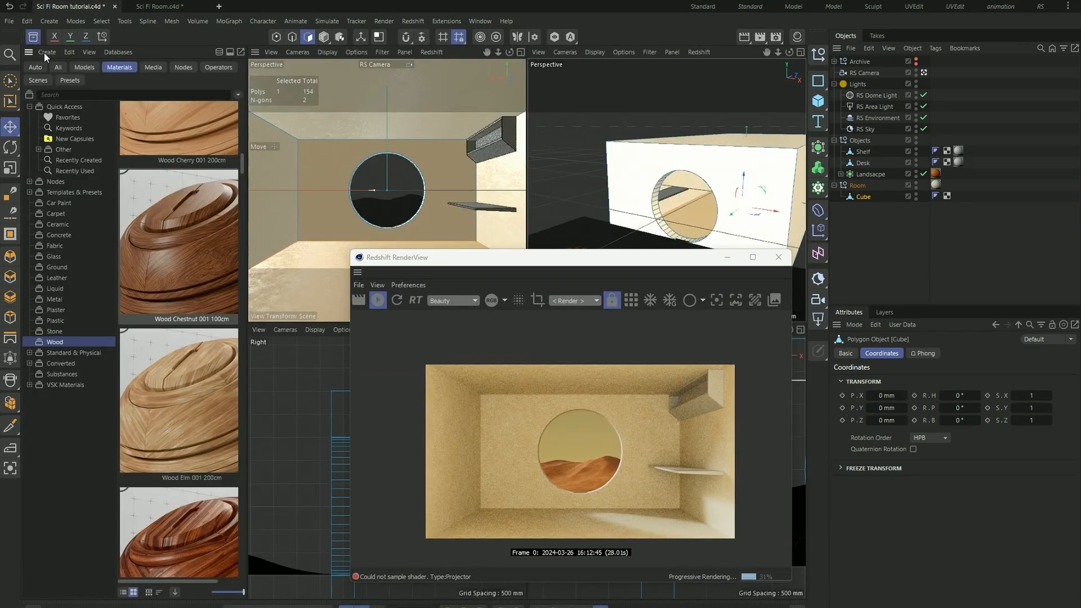
{"action": "left_click", "coordinate": [117, 67]}
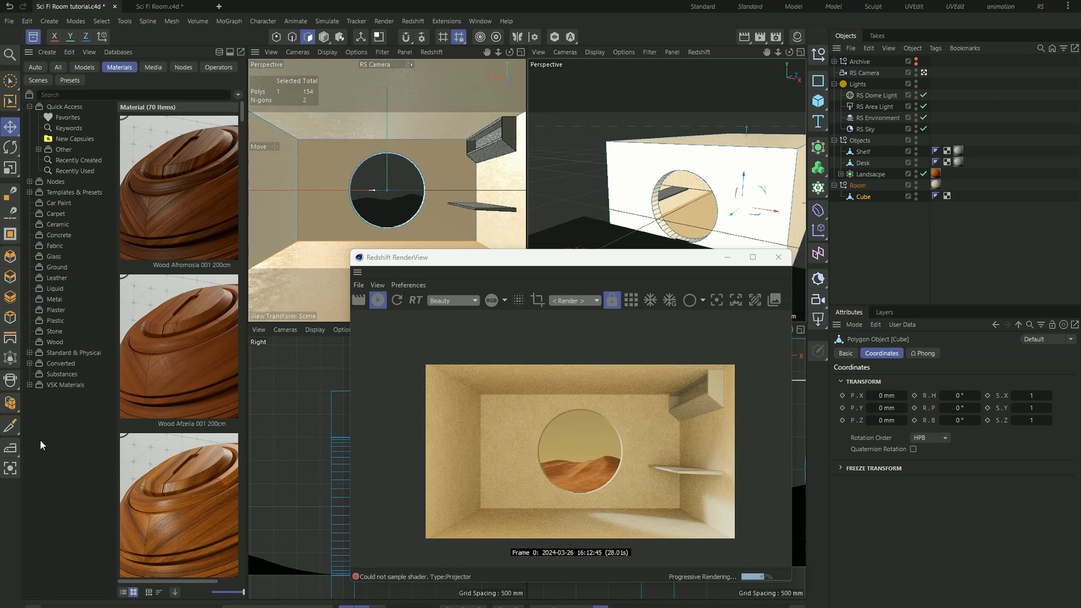
{"action": "left_click", "coordinate": [57, 342]}
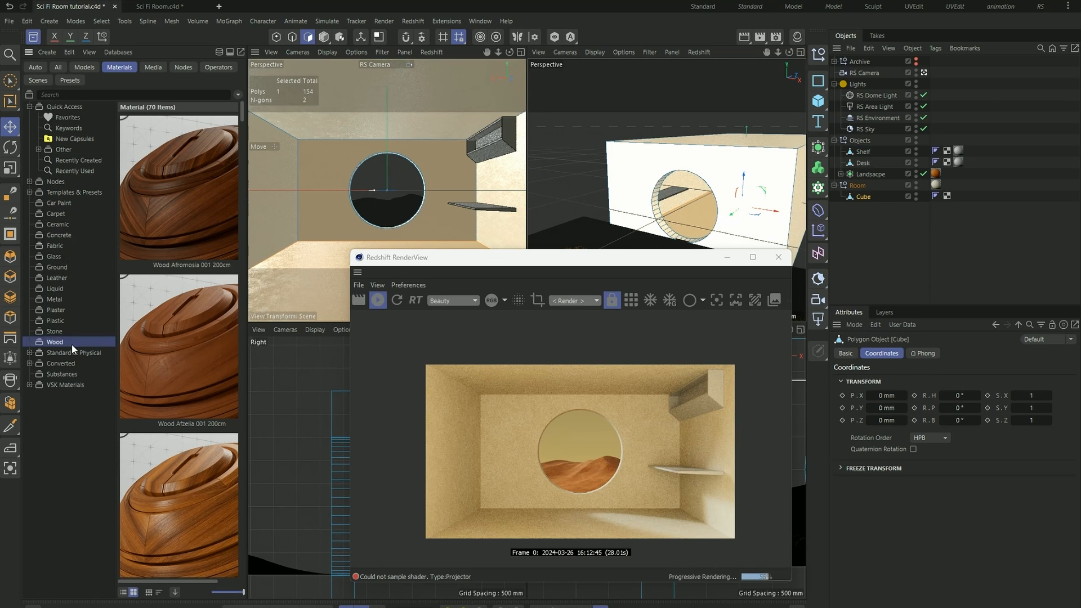
{"action": "mouse_move", "coordinate": [243, 591]}
{"action": "left_mouse_down"}
{"action": "mouse_move", "coordinate": [219, 591]}
{"action": "mouse_move", "coordinate": [243, 591]}
{"action": "left_mouse_up"}
{"action": "scroll", "coordinate": [165, 394], "scroll_direction": "down", "scroll_amount": 5}
{"action": "scroll", "coordinate": [165, 305], "scroll_direction": "down", "scroll_amount": 5}
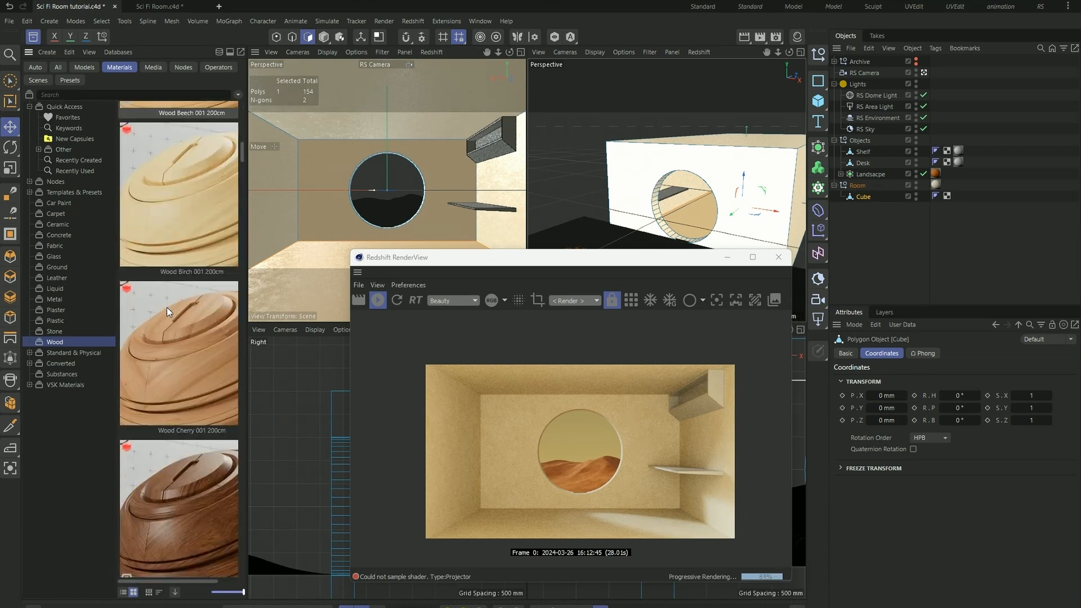
{"action": "left_click", "coordinate": [204, 414]}
- Apply the Wood Elm 001 200cm material to the selected floor polygon of the room
{"action": "left_click_drag", "start_coordinate": [596, 267], "coordinate": [507, 263]}
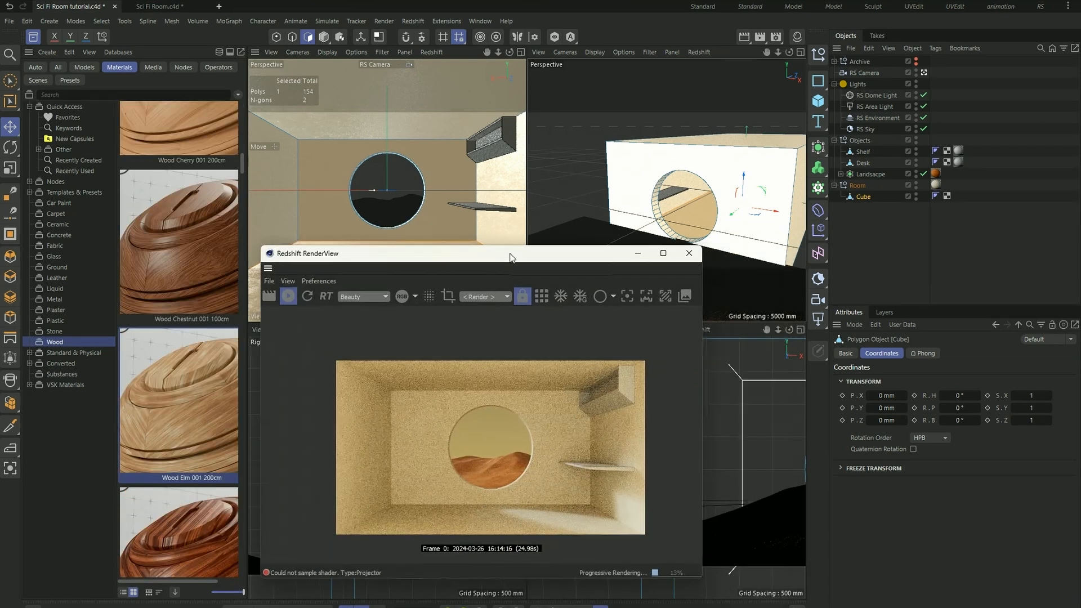
{"action": "left_click", "coordinate": [797, 36]}
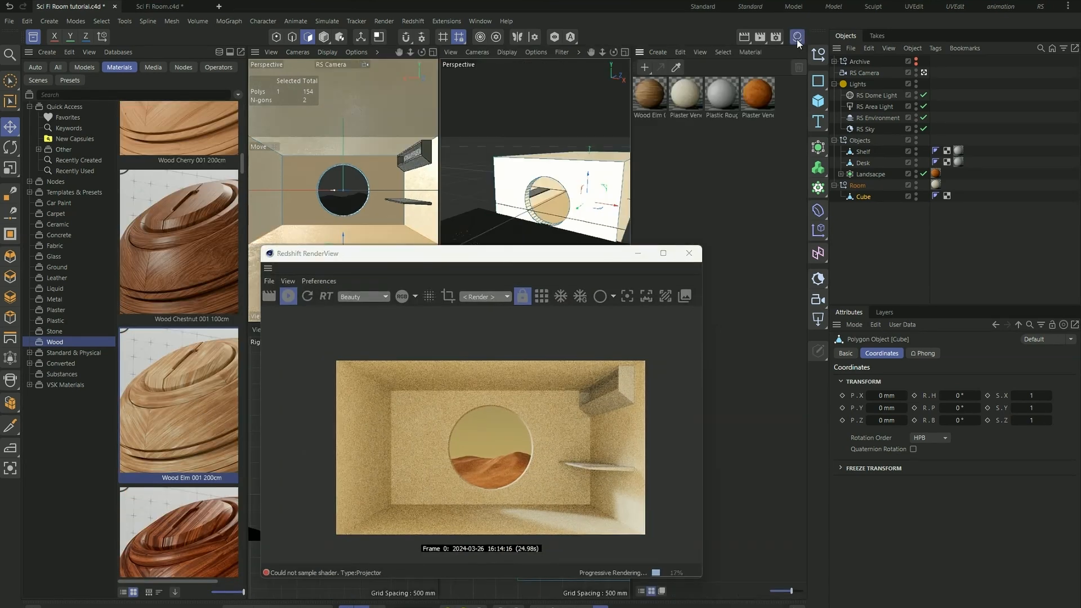
{"action": "left_click", "coordinate": [647, 94]}
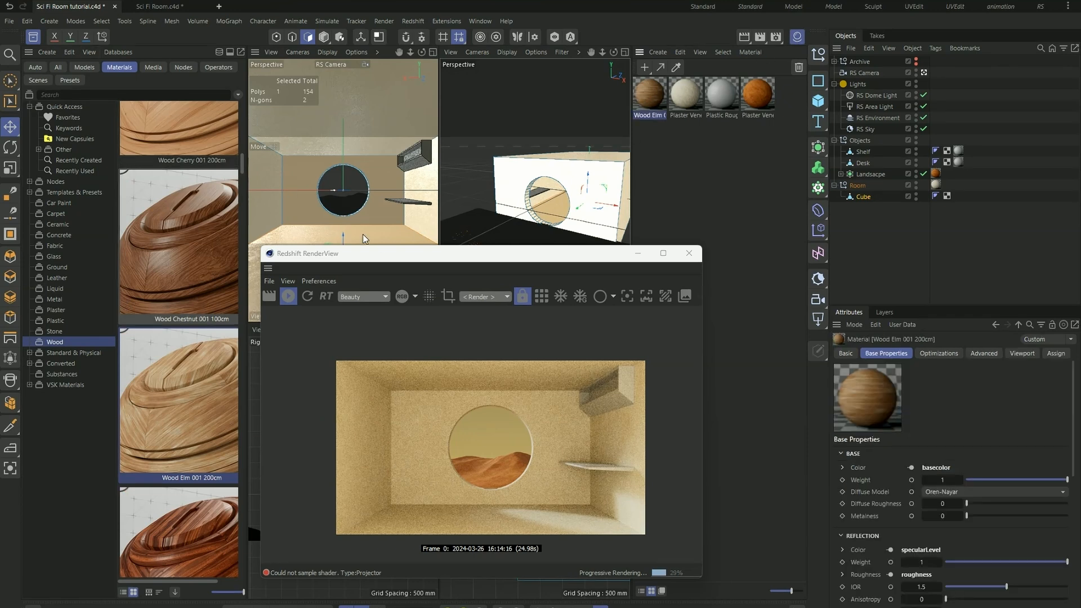
{"action": "left_click_drag", "start_coordinate": [449, 258], "coordinate": [710, 263]}
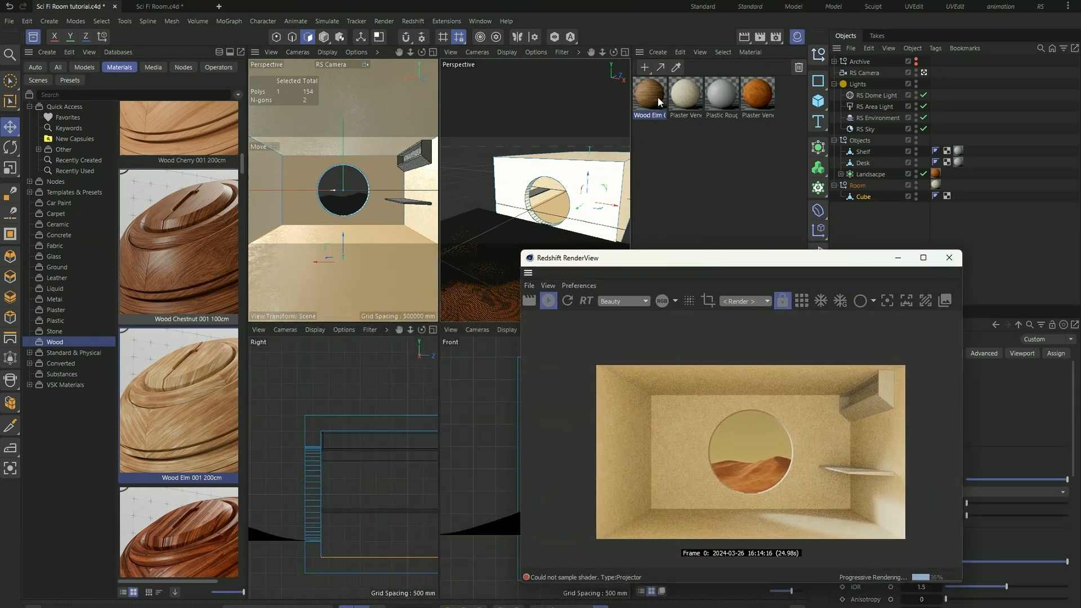
{"action": "left_click_drag", "start_coordinate": [648, 99], "coordinate": [367, 239]}
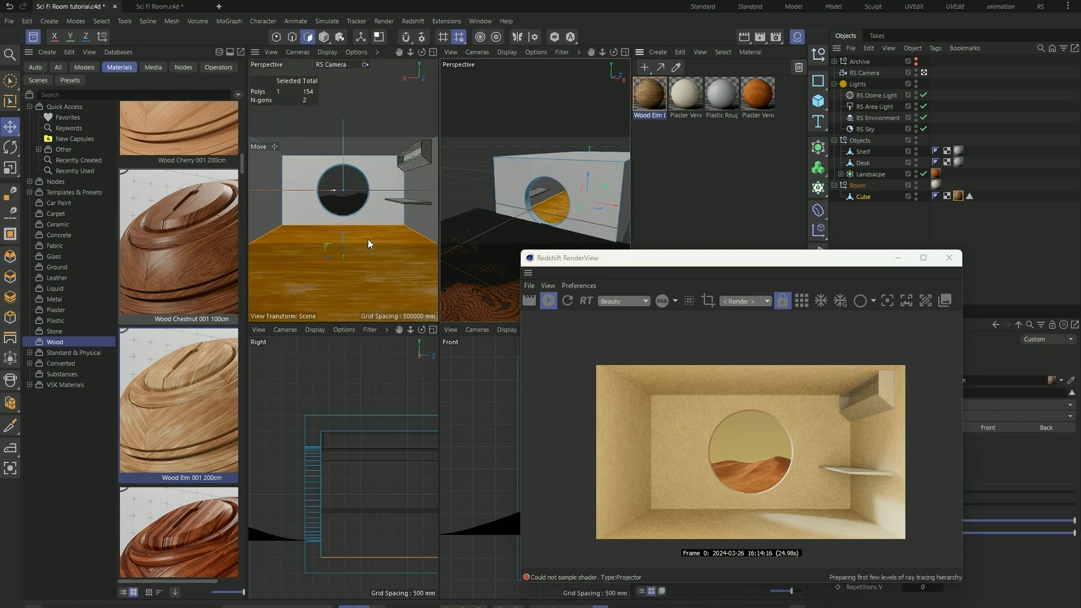
- Move the Plaster Venetian 002 BrightSand material tag from the Room null to its Cube, ahead of the wood tag
{"action": "left_click_drag", "start_coordinate": [646, 262], "coordinate": [567, 256]}
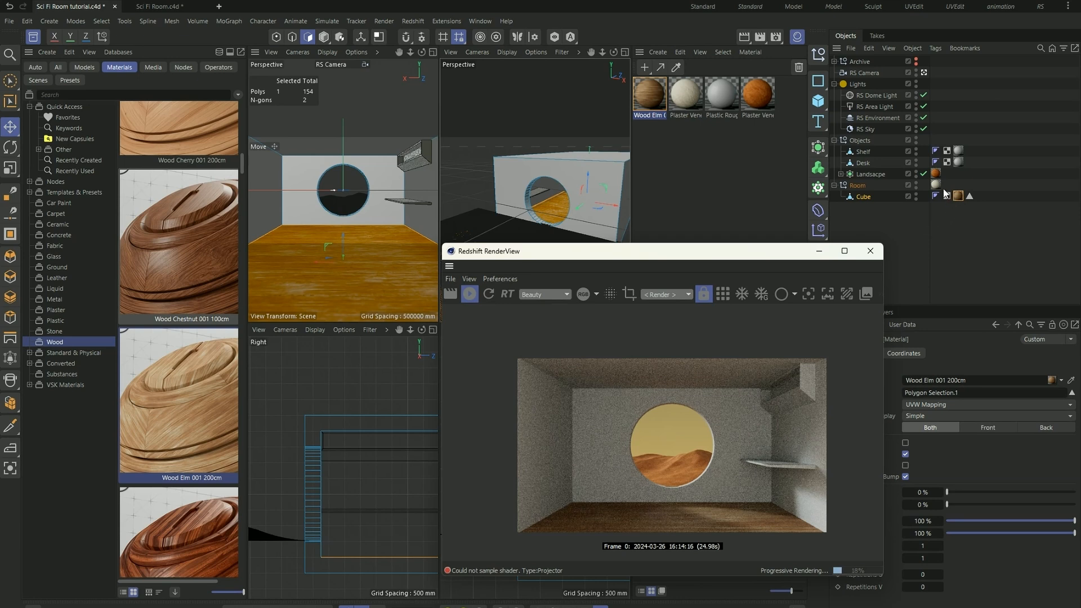
{"action": "left_click_drag", "start_coordinate": [621, 256], "coordinate": [525, 247]}
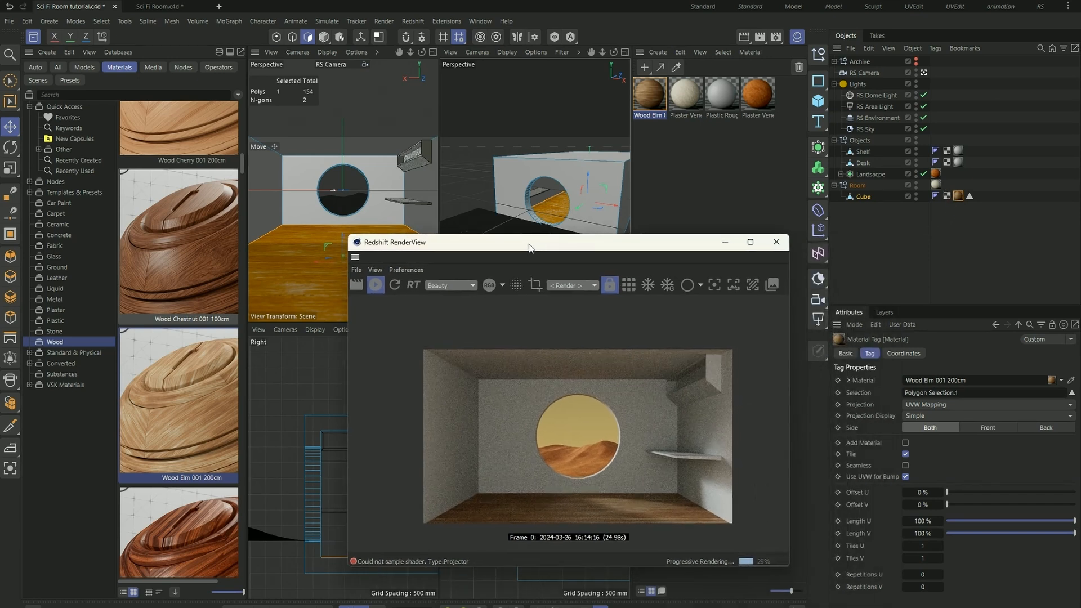
{"action": "left_click", "coordinate": [935, 185]}
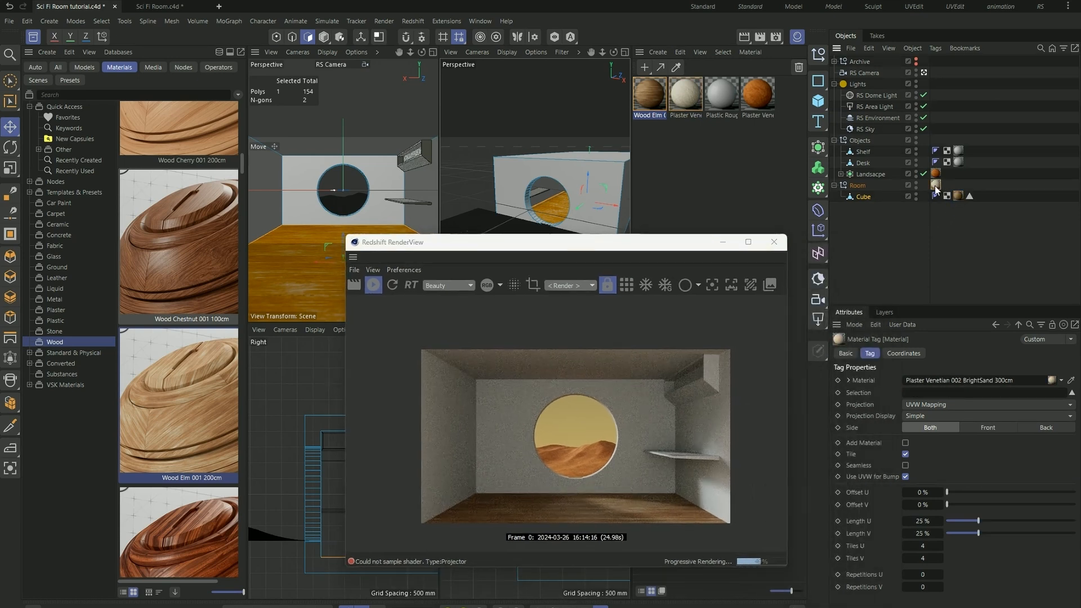
{"action": "left_click_drag", "start_coordinate": [929, 187], "coordinate": [931, 197]}
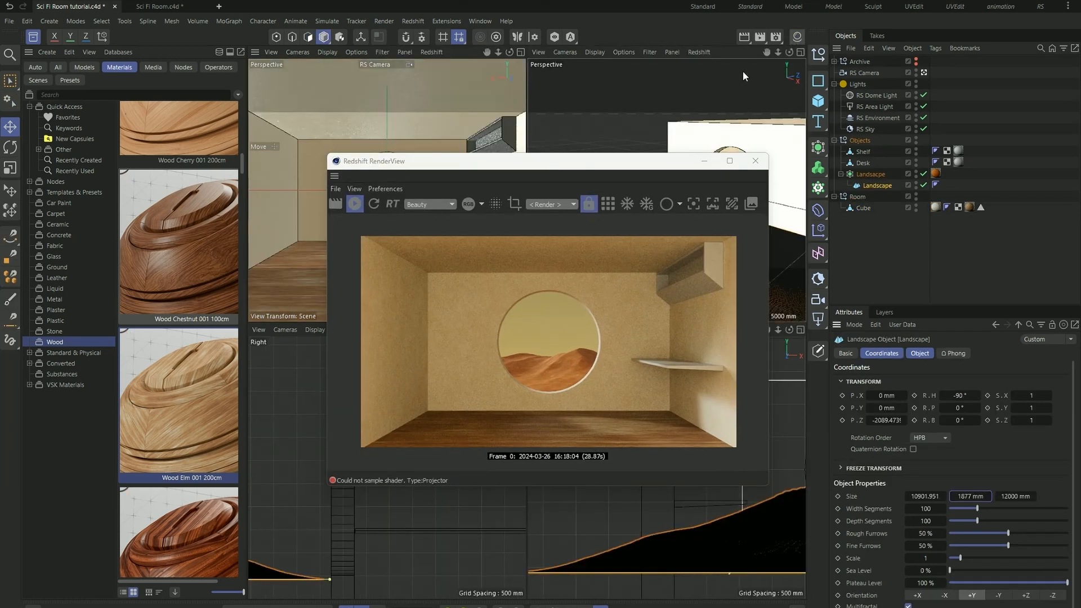
- Search the asset library's models for "plant" and browse the results
{"action": "left_click_drag", "start_coordinate": [539, 162], "coordinate": [534, 258]}
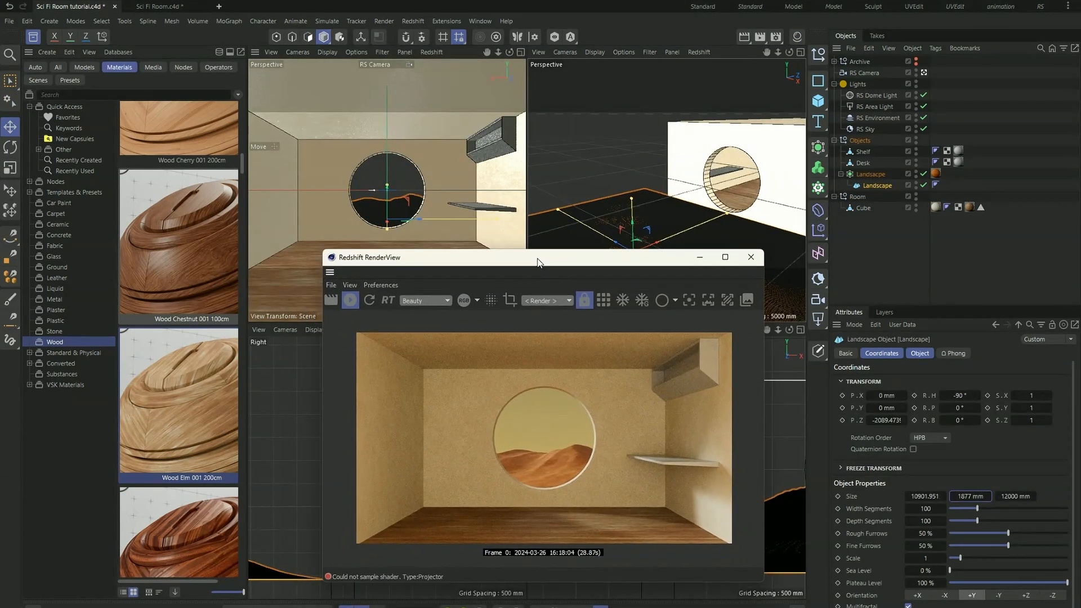
{"action": "left_click", "coordinate": [93, 69]}
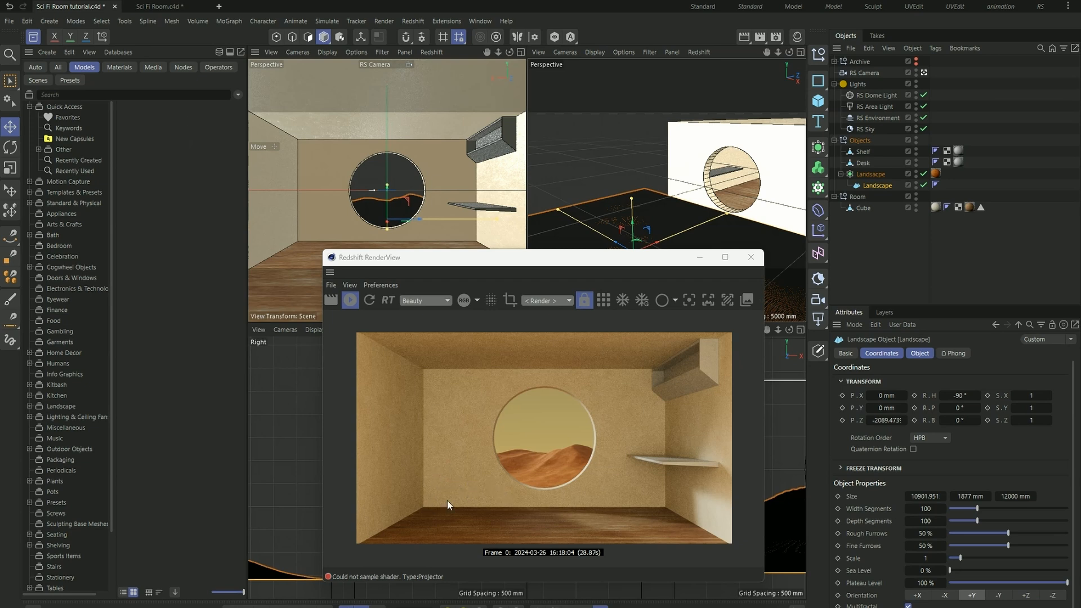
{"action": "left_click_drag", "start_coordinate": [494, 251], "coordinate": [514, 206]}
{"action": "left_click", "coordinate": [105, 94]}
{"action": "type", "text": "plant"}
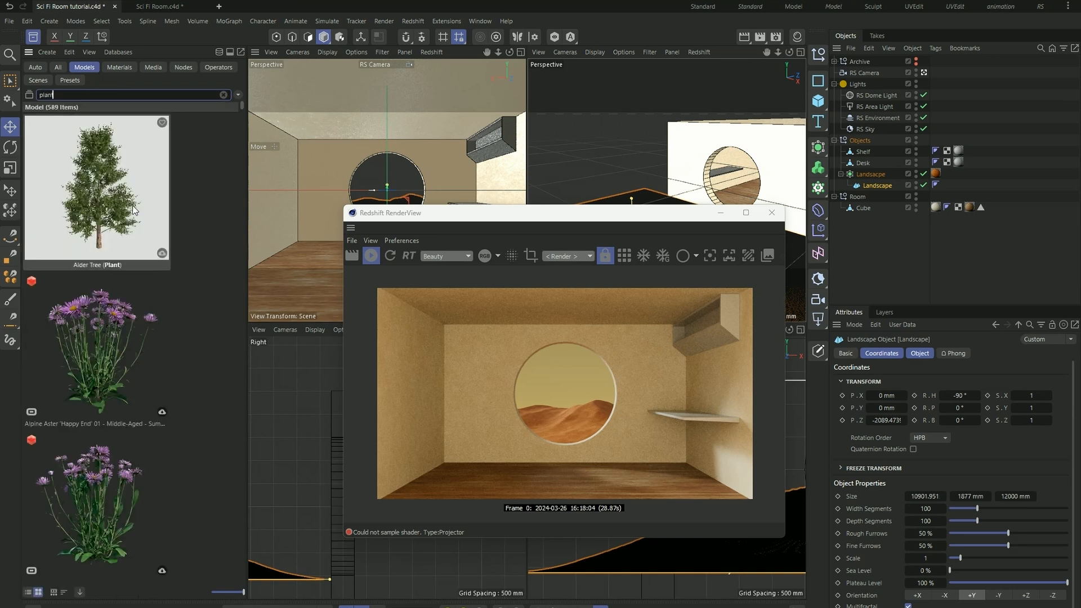
{"action": "scroll", "coordinate": [102, 259], "scroll_direction": "down", "scroll_amount": 3}
{"action": "scroll", "coordinate": [102, 259], "scroll_direction": "up", "scroll_amount": 3}
{"action": "scroll", "coordinate": [123, 333], "scroll_direction": "down", "scroll_amount": 5}
{"action": "scroll", "coordinate": [123, 332], "scroll_direction": "up", "scroll_amount": 5}
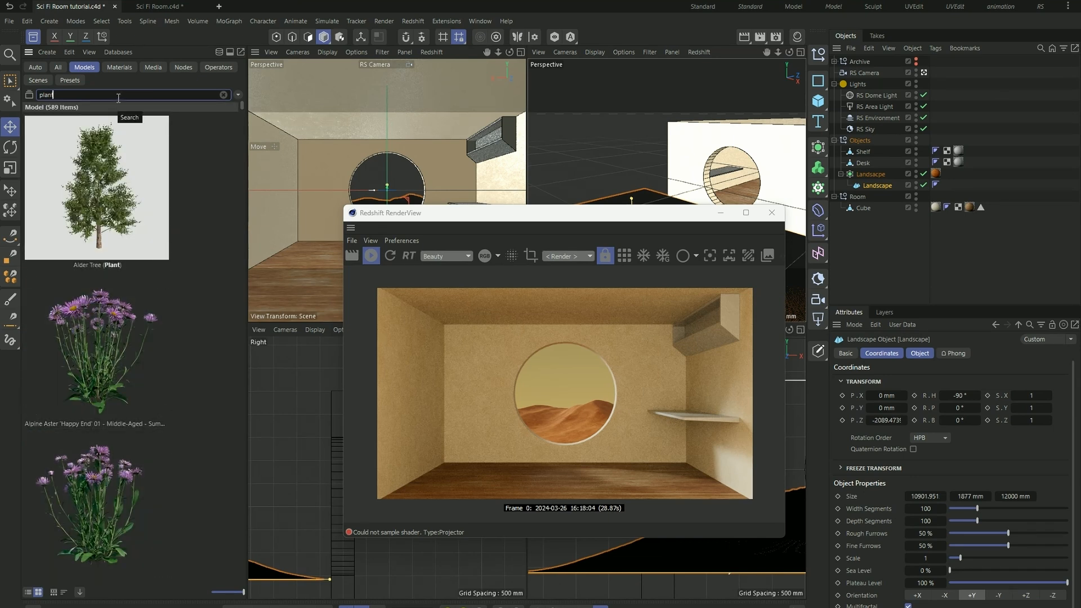
- Narrow the model search to "plant pot" and add Jade Plant 01 to the scene
{"action": "type", "text": "pot"}
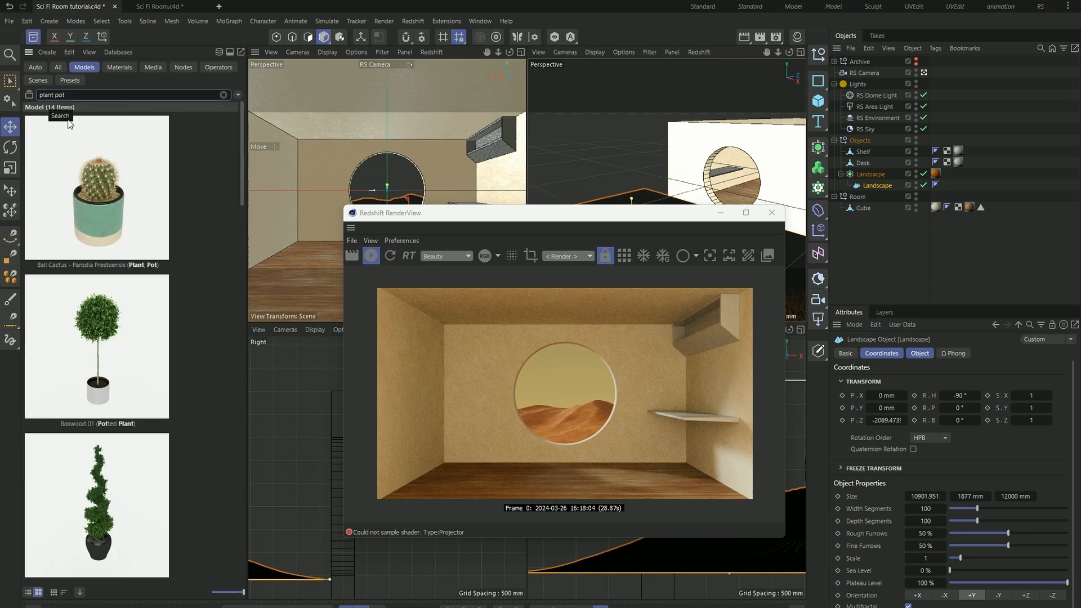
{"action": "scroll", "coordinate": [68, 266], "scroll_direction": "down", "scroll_amount": 5}
{"action": "scroll", "coordinate": [67, 267], "scroll_direction": "down", "scroll_amount": 3}
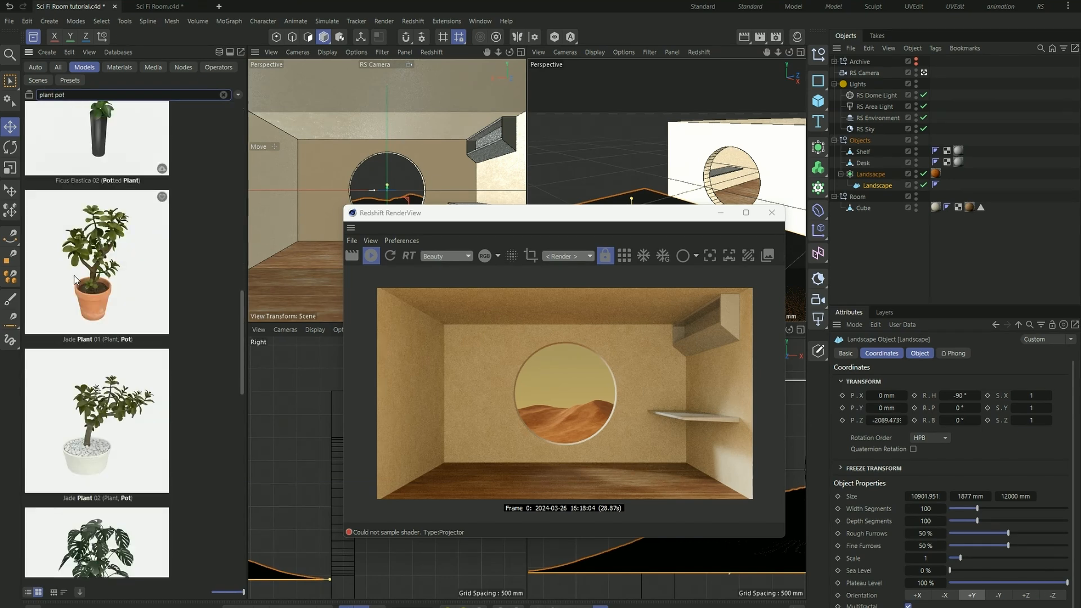
{"action": "double_click", "coordinate": [110, 290]}
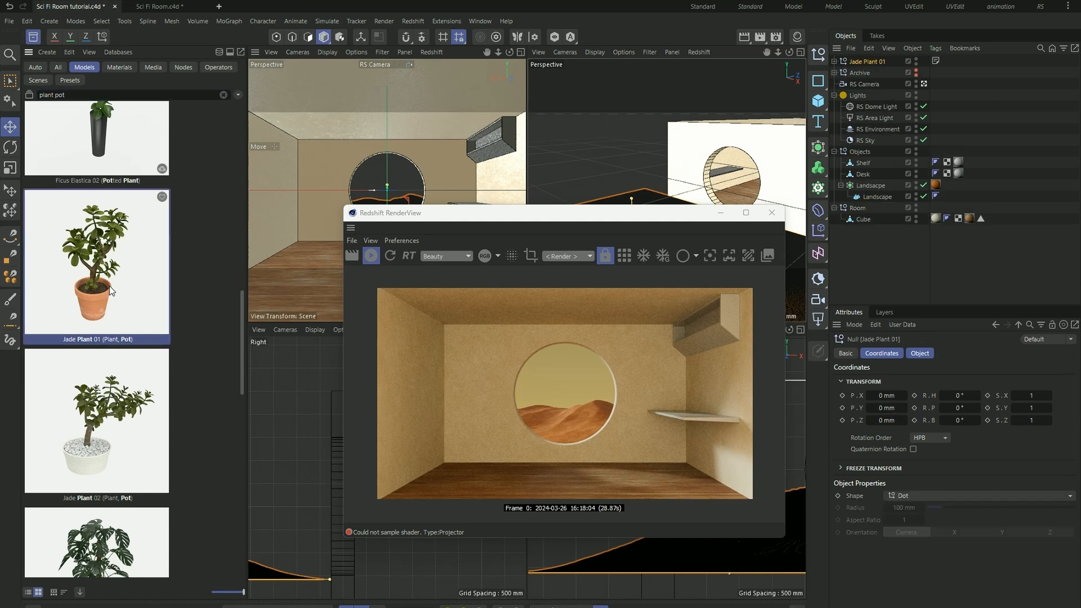
- Close the asset library and lower Jade Plant 01 from the window toward floor level
{"action": "left_click_drag", "start_coordinate": [607, 223], "coordinate": [796, 243]}
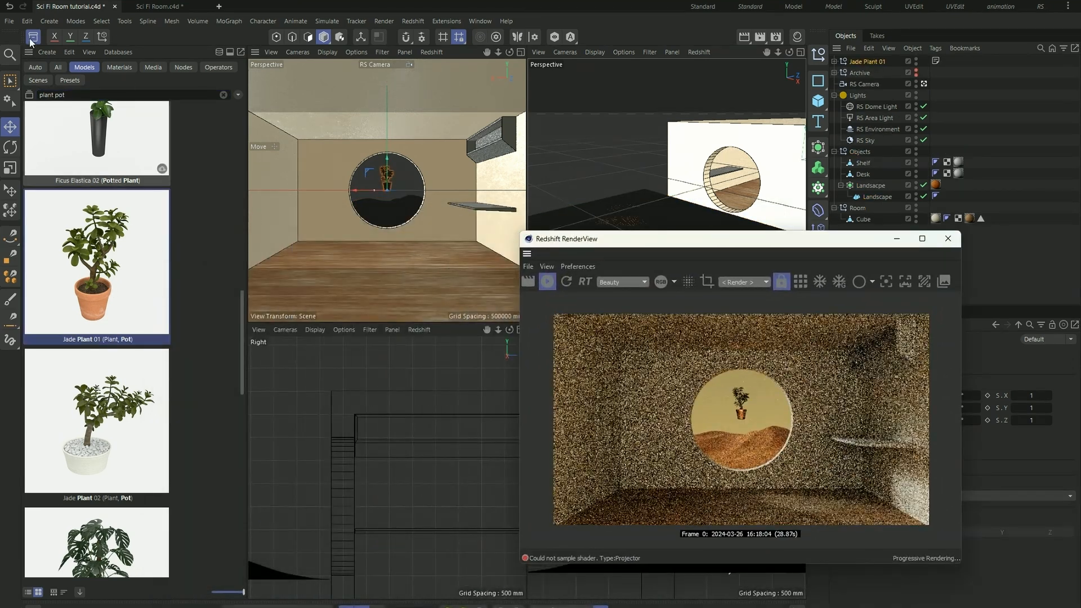
{"action": "left_click", "coordinate": [33, 37]}
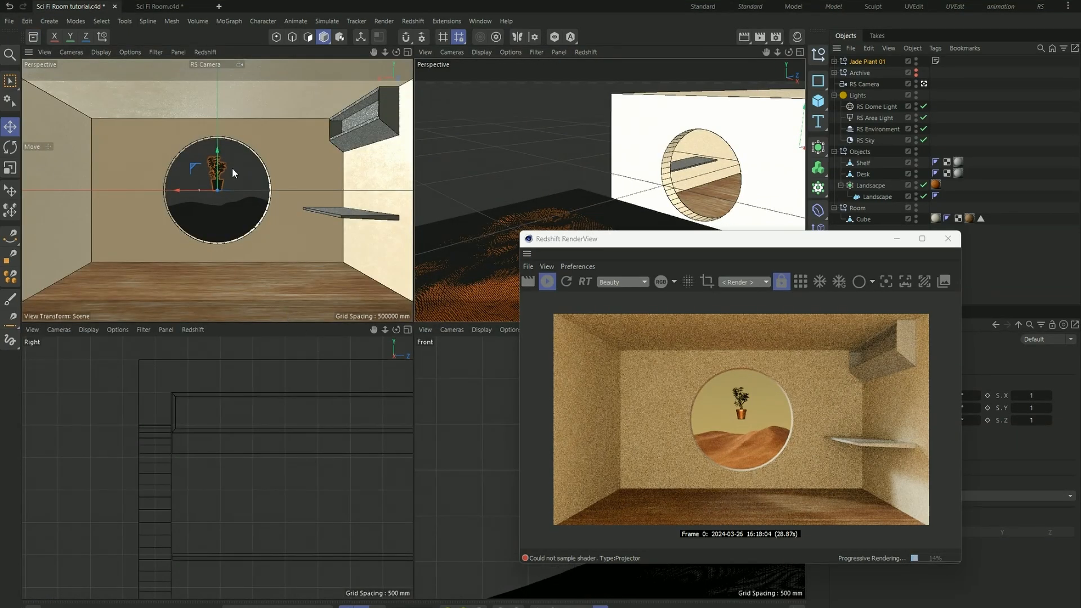
{"action": "left_click_drag", "start_coordinate": [217, 153], "coordinate": [221, 226]}
- Set the jade plant on the floor by the window wall's left corner, at about X 2582, Y -1997, Z -7294 mm
{"action": "scroll", "coordinate": [205, 412], "scroll_direction": "down", "scroll_amount": 10}
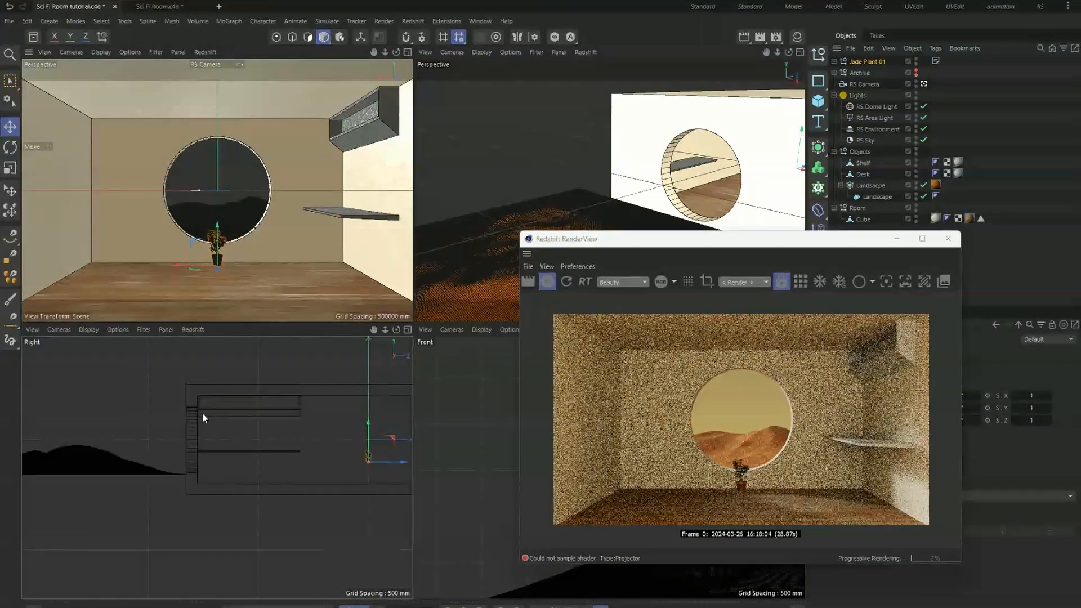
{"action": "scroll", "coordinate": [270, 427], "scroll_direction": "up", "scroll_amount": 5}
{"action": "scroll", "coordinate": [324, 476], "scroll_direction": "up", "scroll_amount": 4}
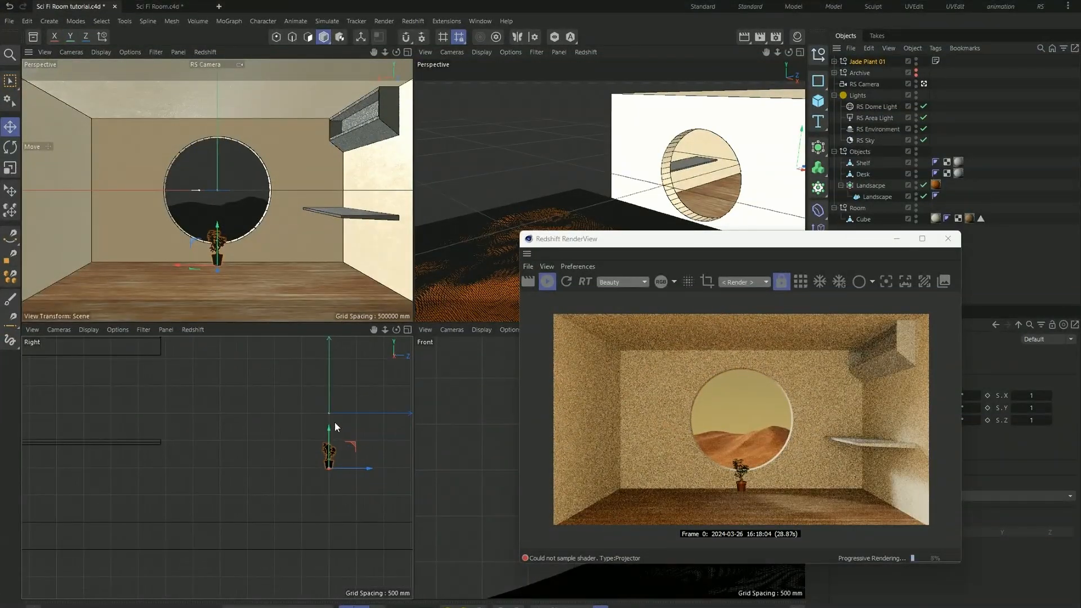
{"action": "left_click_drag", "start_coordinate": [328, 431], "coordinate": [209, 515]}
{"action": "scroll", "coordinate": [341, 501], "scroll_direction": "down", "scroll_amount": 5}
{"action": "scroll", "coordinate": [164, 513], "scroll_direction": "up", "scroll_amount": 8}
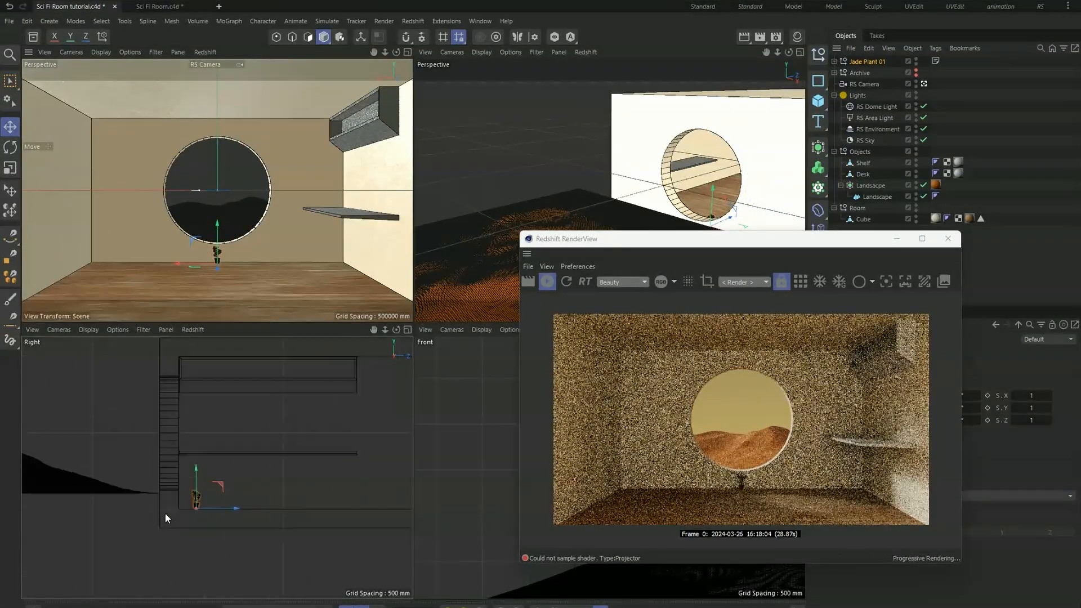
{"action": "left_click_drag", "start_coordinate": [232, 448], "coordinate": [233, 455]}
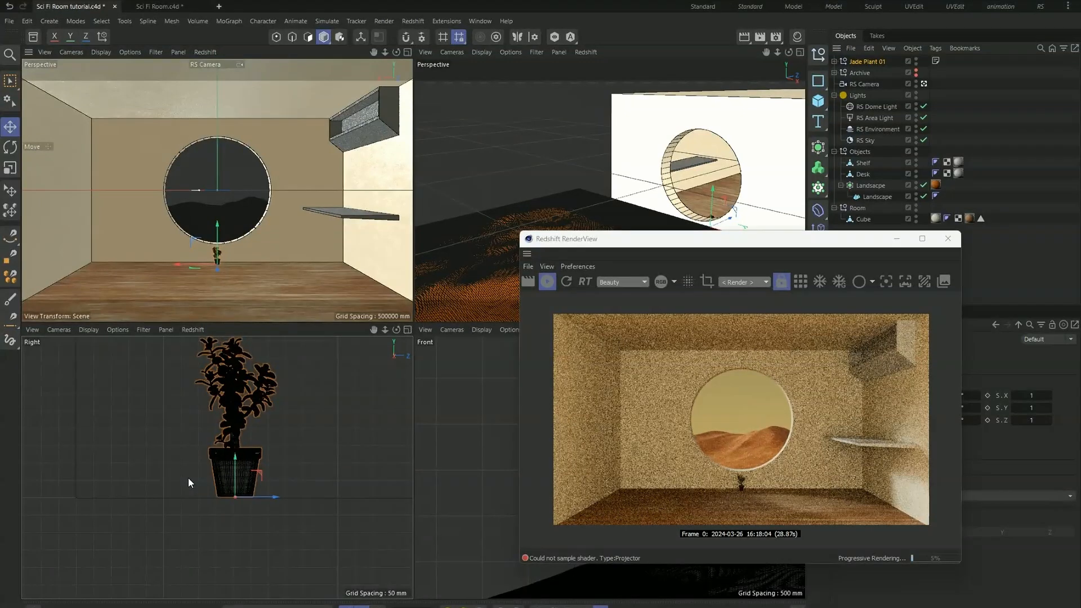
{"action": "left_click_drag", "start_coordinate": [163, 263], "coordinate": [85, 261]}
- Scale Jade Plant 01 to 5 on the X, Y and Z axes
{"action": "left_click_drag", "start_coordinate": [788, 238], "coordinate": [495, 240]}
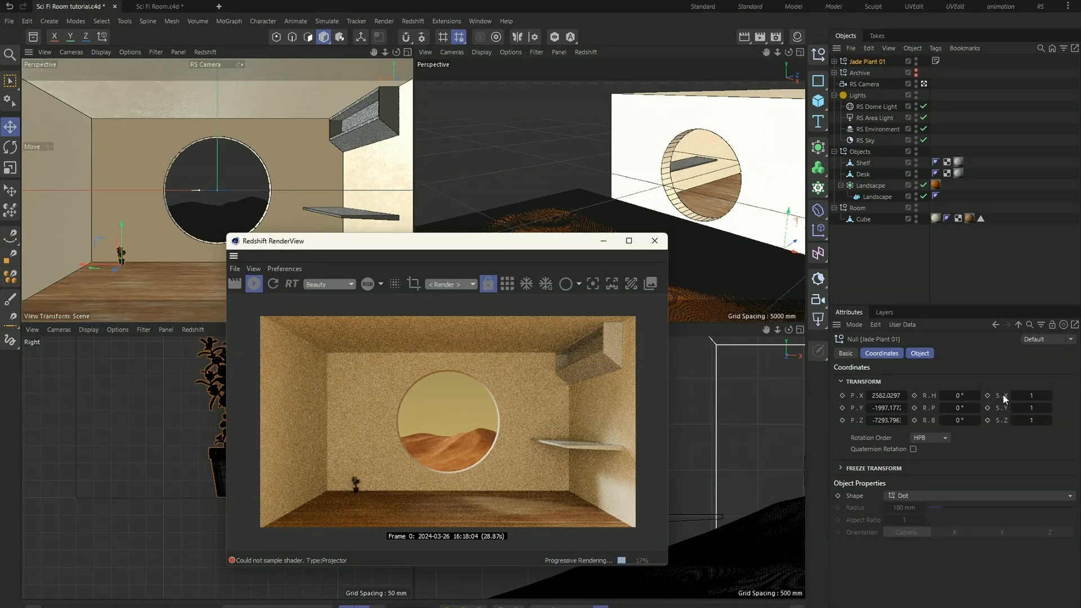
{"action": "left_click", "coordinate": [1028, 395]}
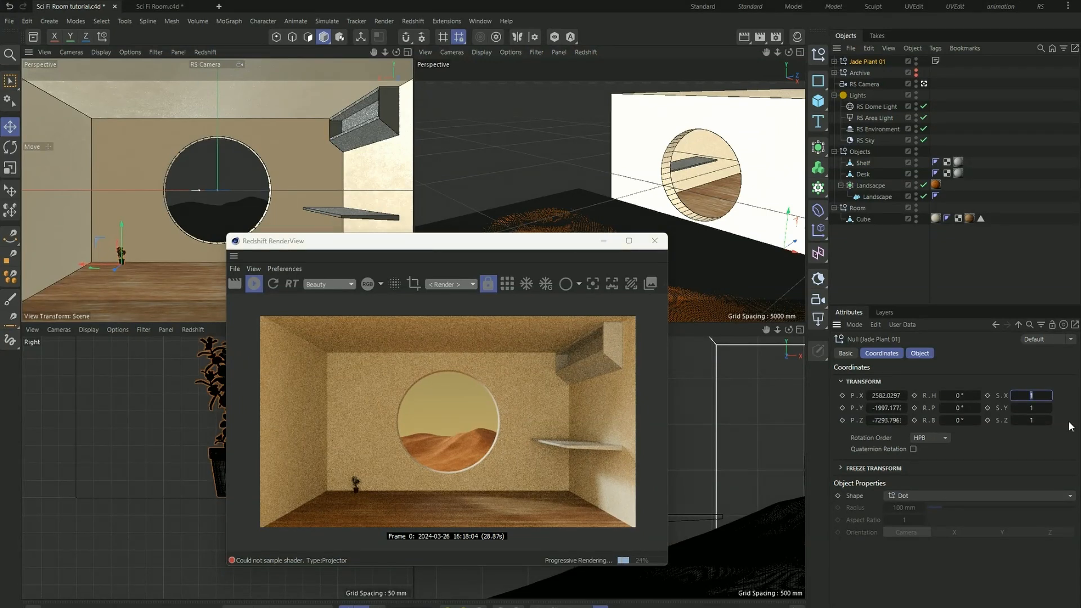
{"action": "key", "text": "Tab"}
{"action": "type", "text": "5"}
{"action": "key", "text": "Tab"}
{"action": "type", "text": "5"}
{"action": "key", "text": "Return"}
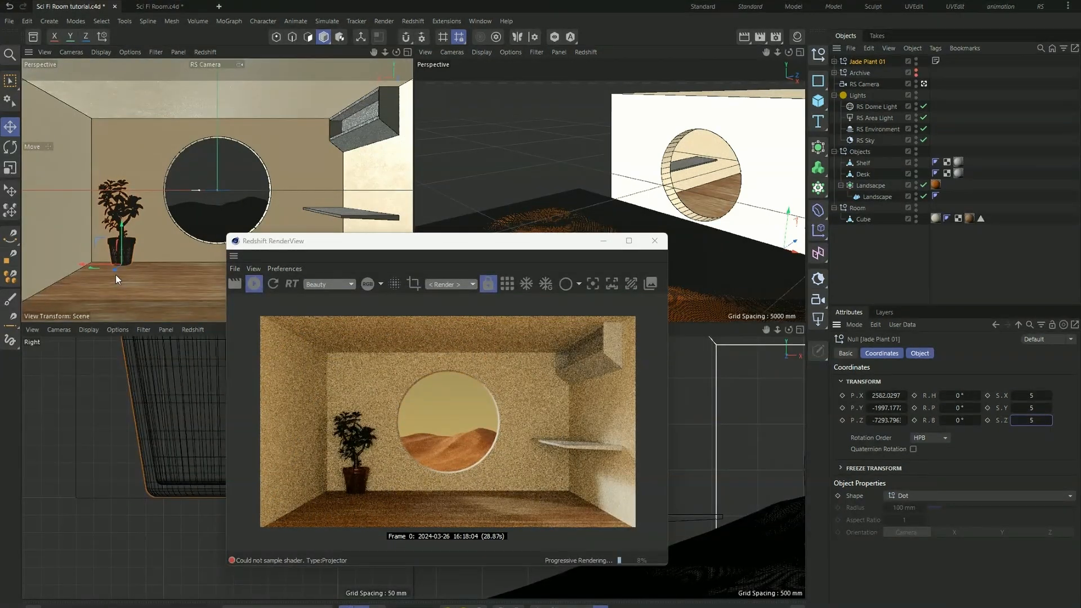
- Move the enlarged plant away from the window wall to about Z -6738 mm and check it in the render
{"action": "left_click_drag", "start_coordinate": [112, 272], "coordinate": [116, 282]}
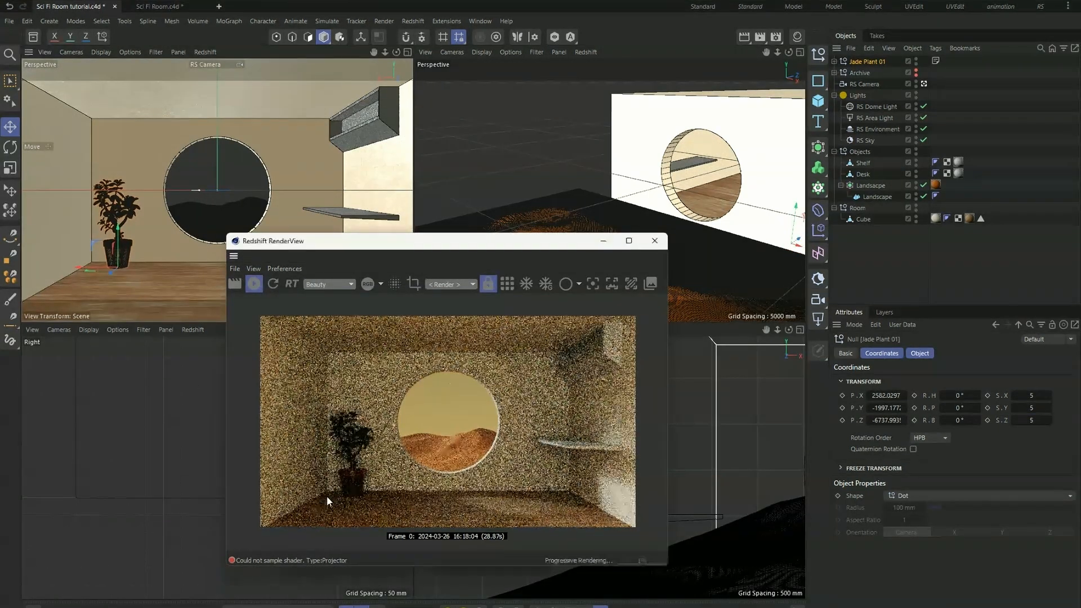
{"action": "scroll", "coordinate": [335, 504], "scroll_direction": "up", "scroll_amount": 5}
{"action": "scroll", "coordinate": [387, 435], "scroll_direction": "down", "scroll_amount": 5}
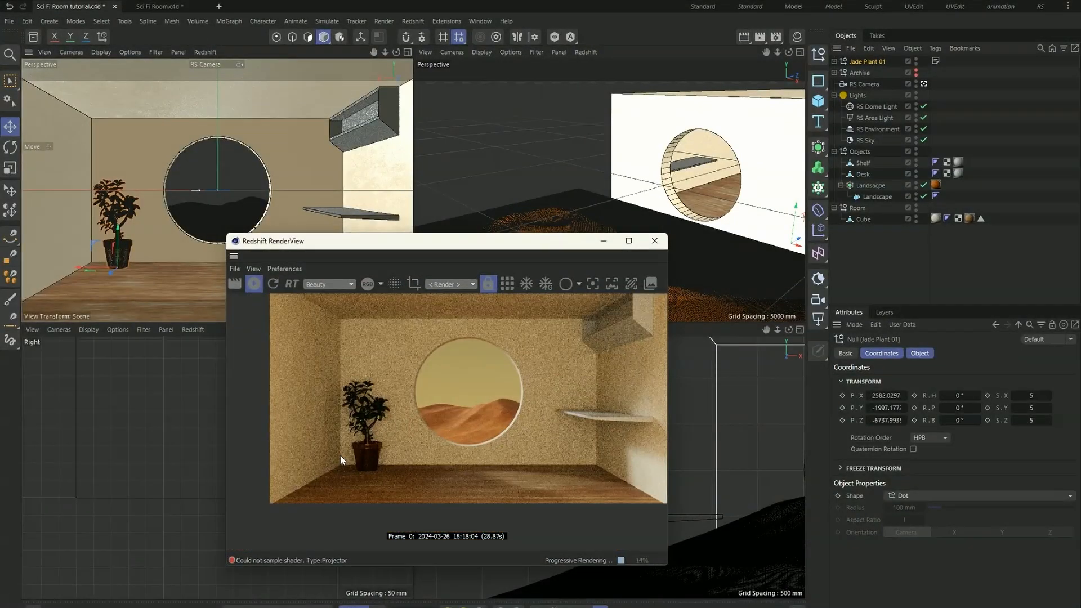
{"action": "scroll", "coordinate": [340, 455], "scroll_direction": "down", "scroll_amount": 2}
- Remove the material from Pot 15 cm and delete the Plant and Soil objects from Jade Plant 01
{"action": "left_click", "coordinate": [834, 62]}
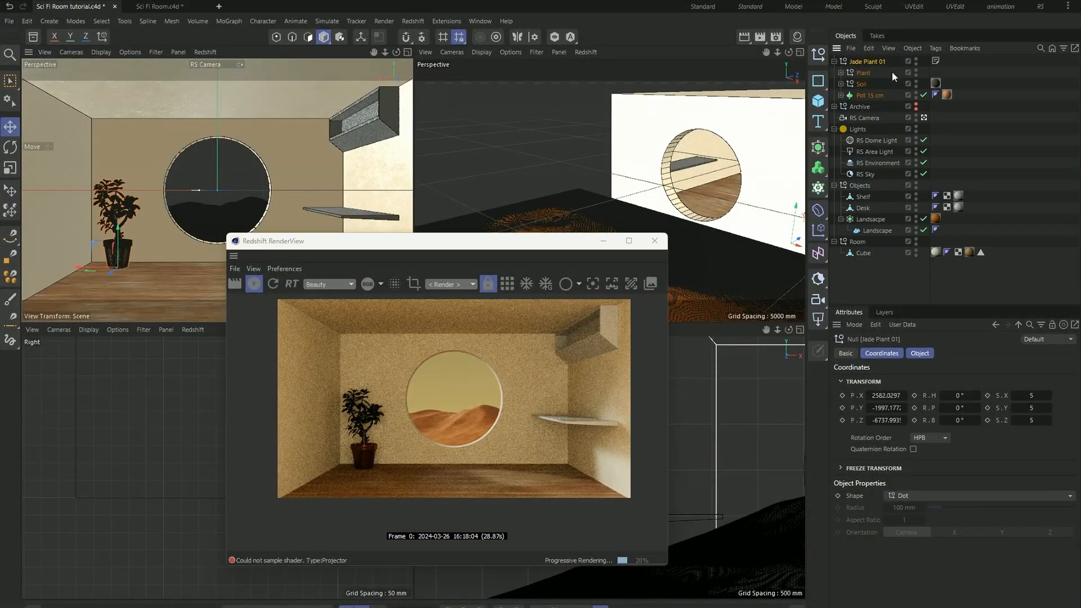
{"action": "left_click", "coordinate": [946, 94]}
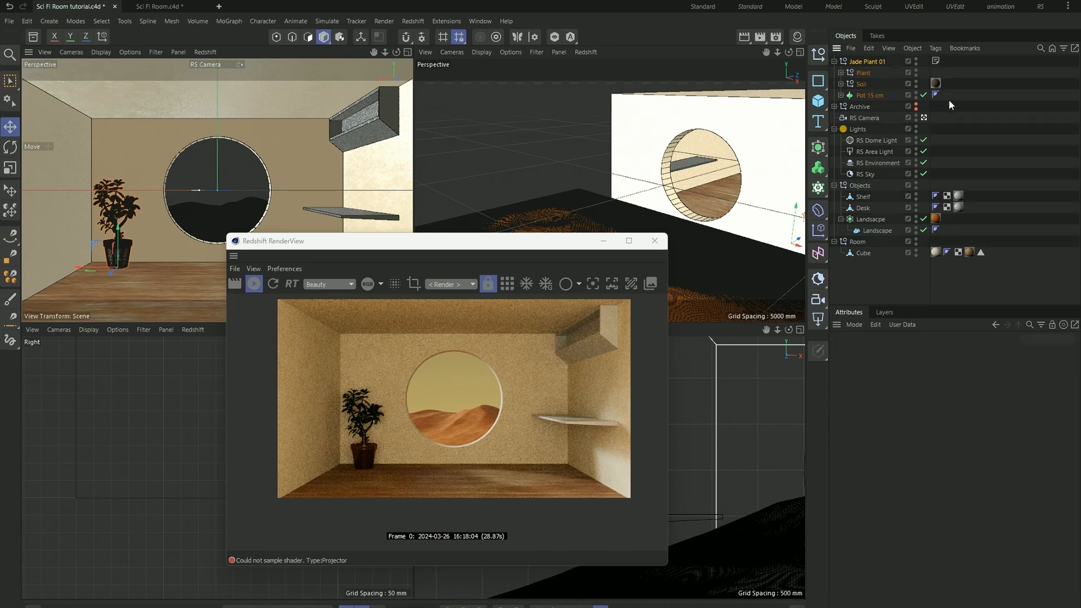
{"action": "left_click", "coordinate": [863, 72]}
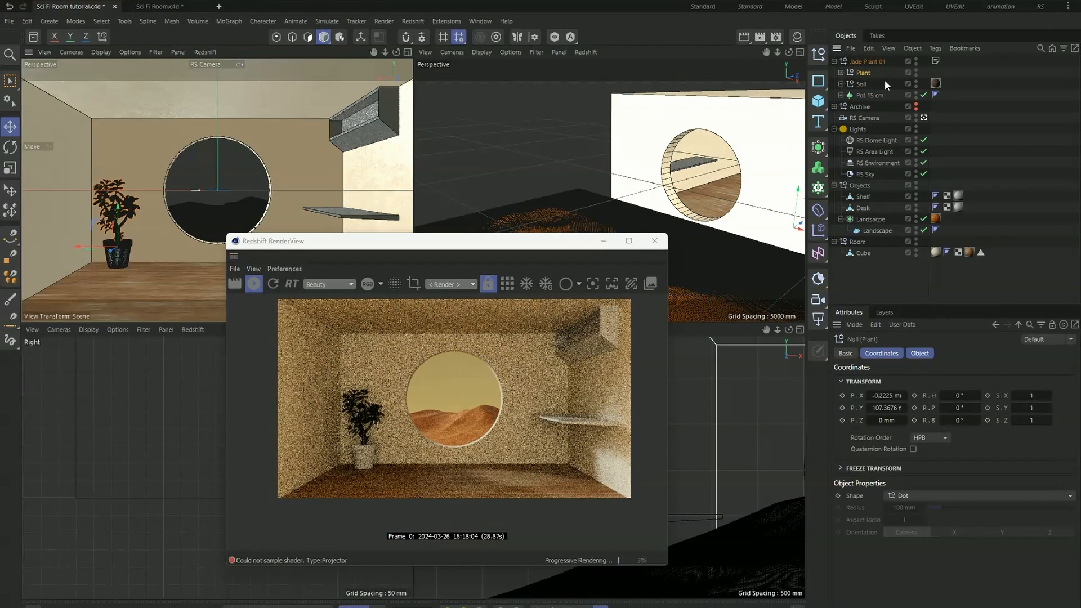
{"action": "key", "text": "Delete"}
{"action": "left_click", "coordinate": [861, 71]}
{"action": "key", "text": "Delete"}
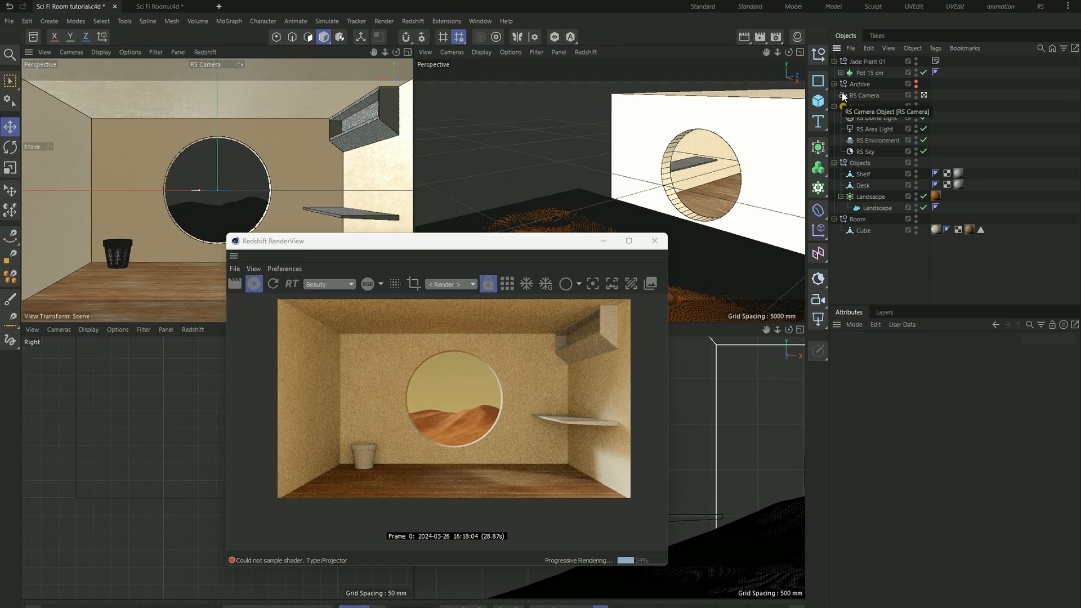
- Search the material library for terracotta and add Pottery Rough 001 Terracotta Speckled 25cm to the scene
{"action": "left_click", "coordinate": [34, 37]}
{"action": "left_click", "coordinate": [126, 68]}
{"action": "left_click", "coordinate": [223, 94]}
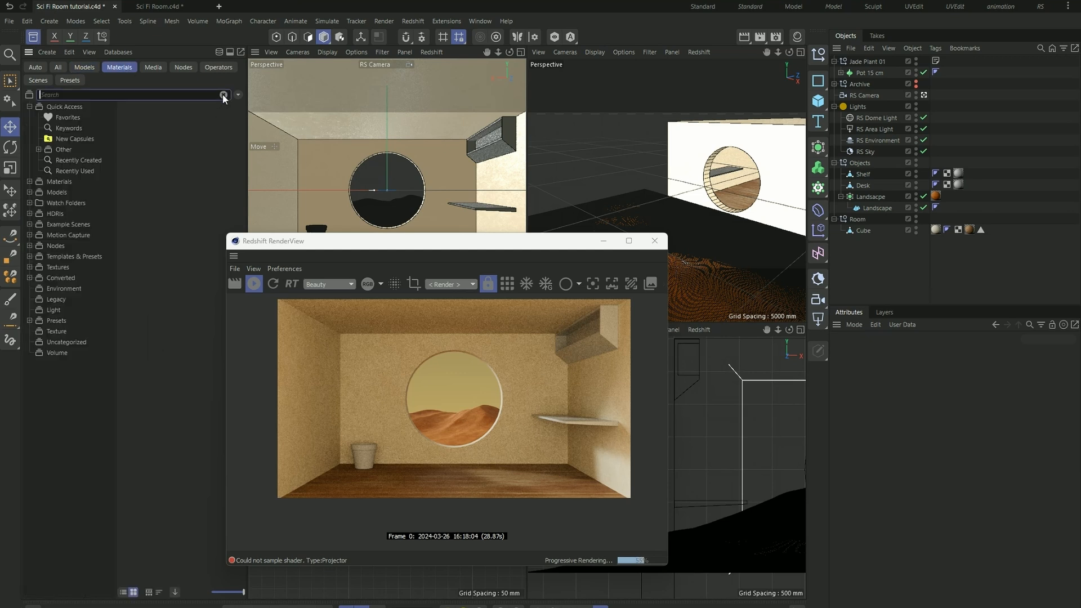
{"action": "type", "text": "terra"}
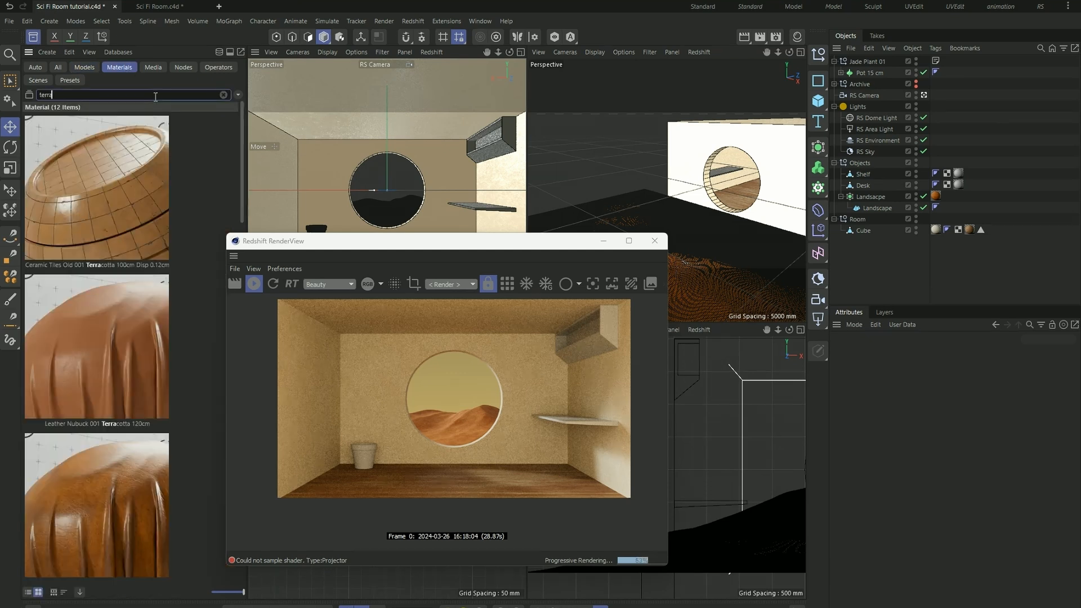
{"action": "type", "text": "cotta"}
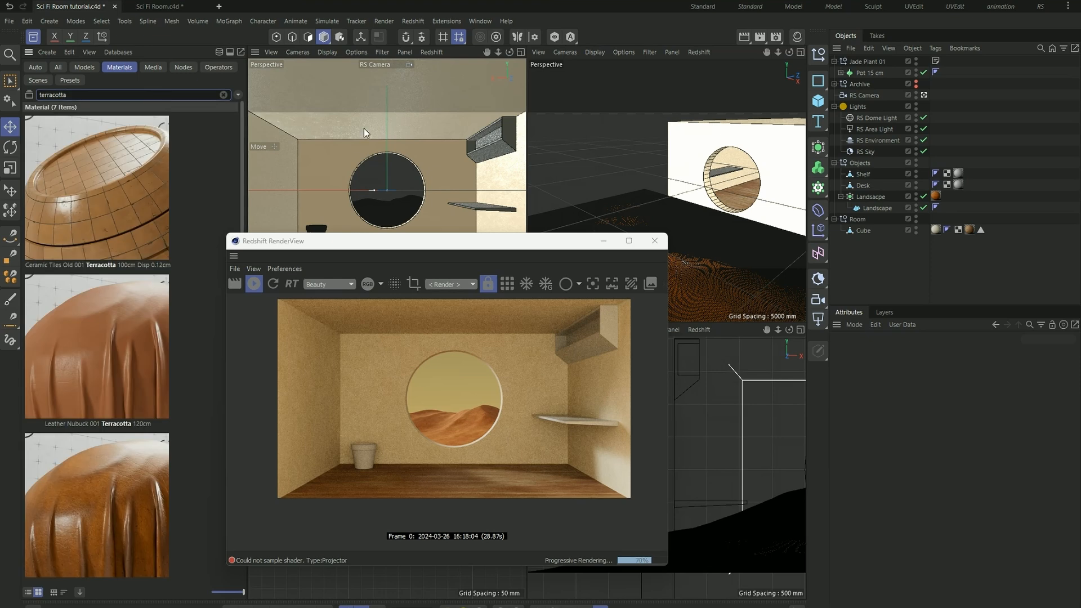
{"action": "scroll", "coordinate": [198, 246], "scroll_direction": "down", "scroll_amount": 5}
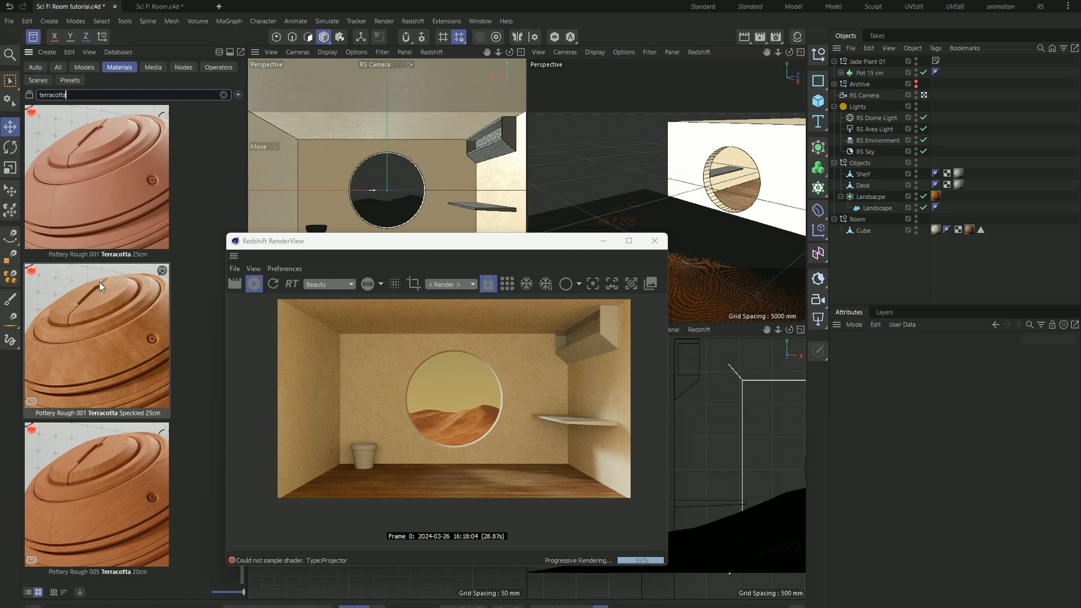
{"action": "left_click", "coordinate": [150, 311]}
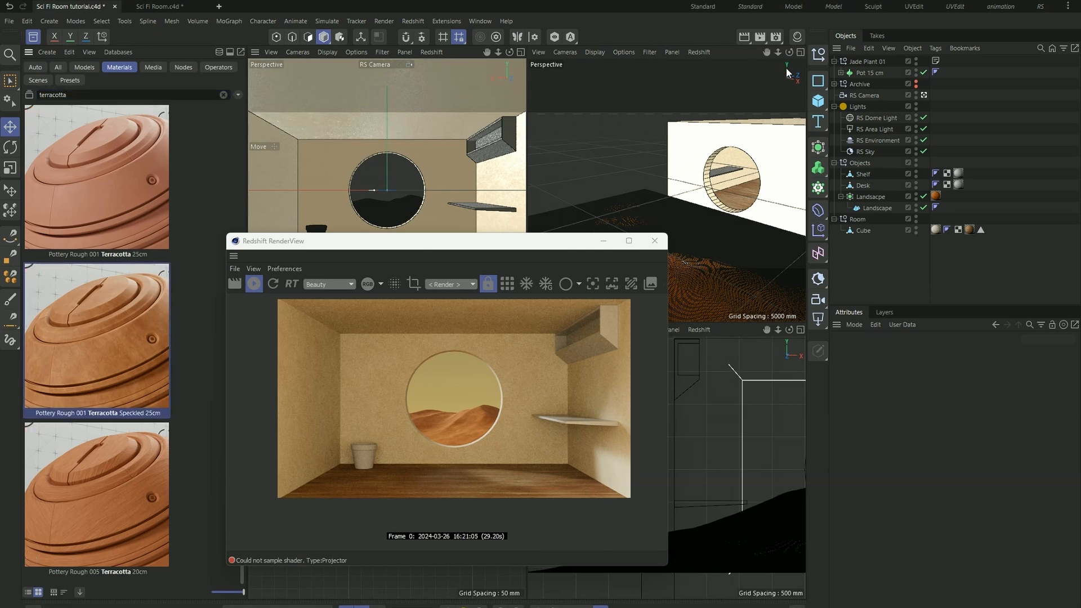
- Apply the Pottery Rough 001 Terracotta Speckled 25cm material to the pot and check it in the render
{"action": "left_click", "coordinate": [798, 36]}
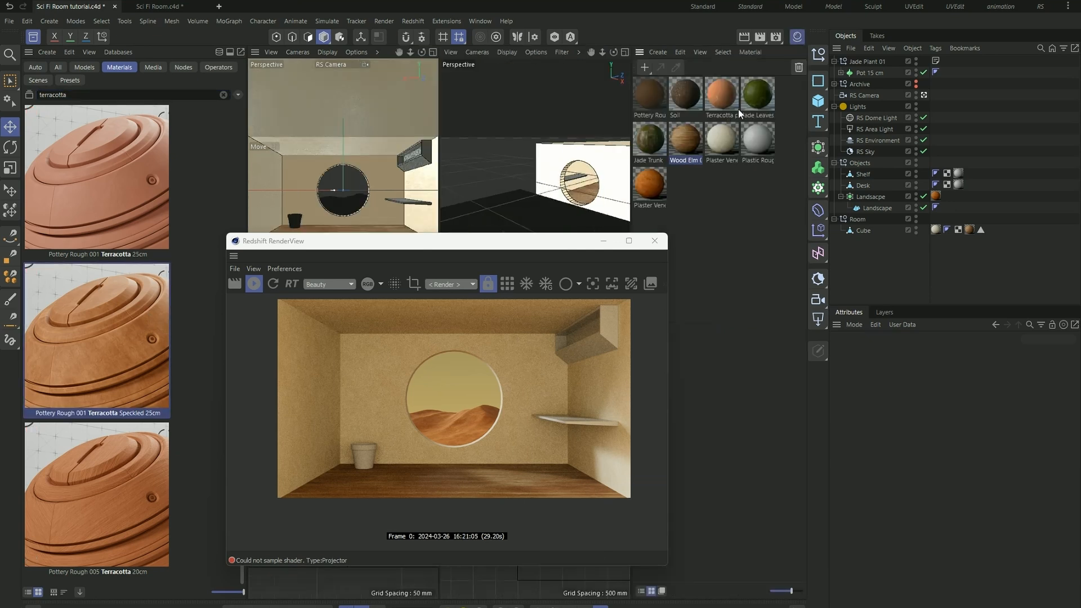
{"action": "left_click", "coordinate": [657, 104]}
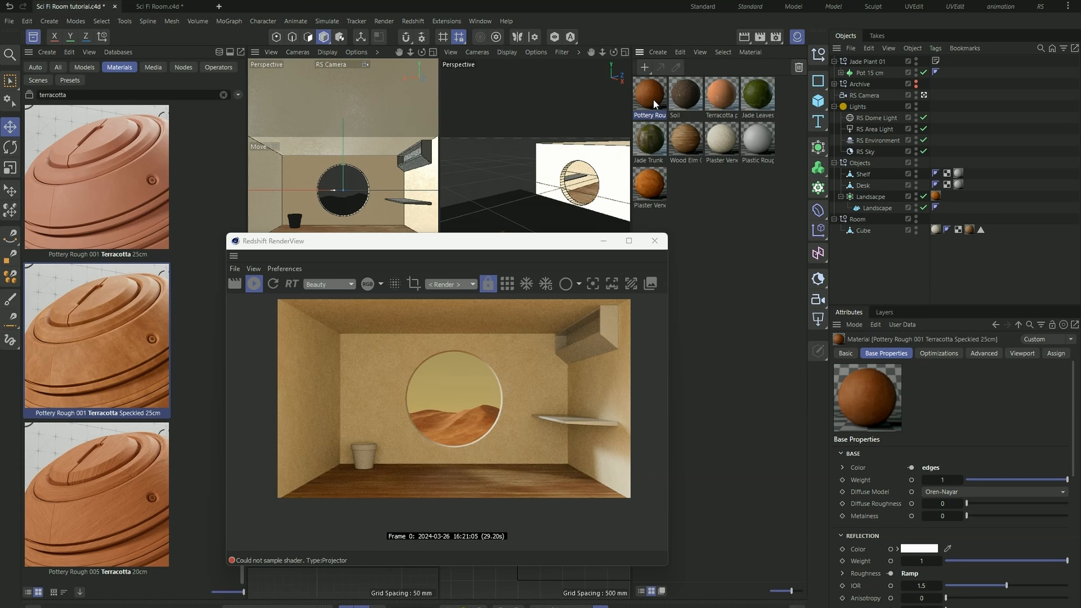
{"action": "left_click_drag", "start_coordinate": [653, 105], "coordinate": [297, 225]}
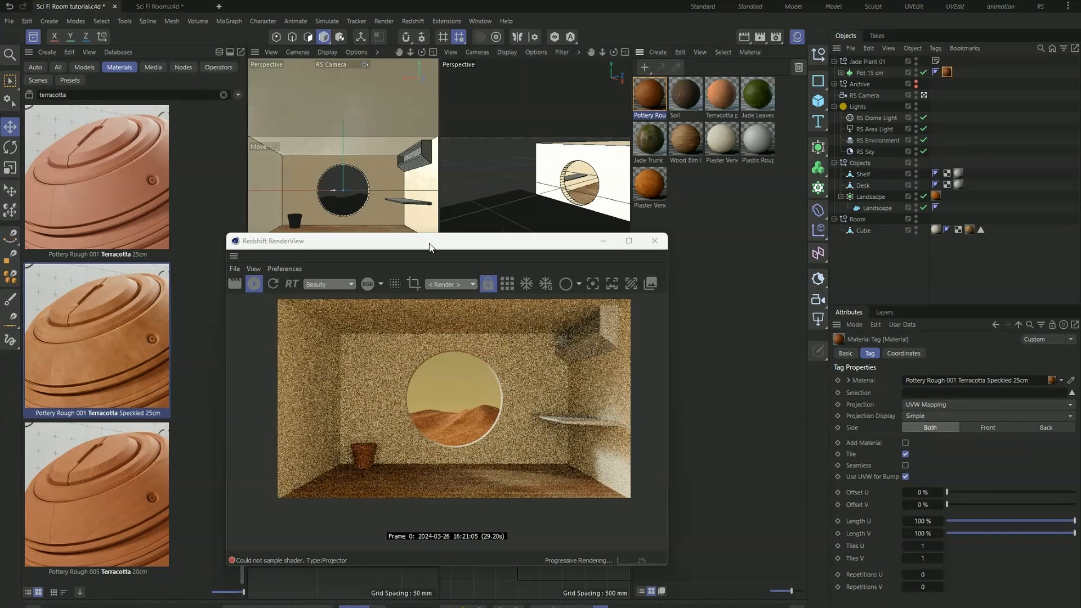
{"action": "scroll", "coordinate": [360, 459], "scroll_direction": "up", "scroll_amount": 1}
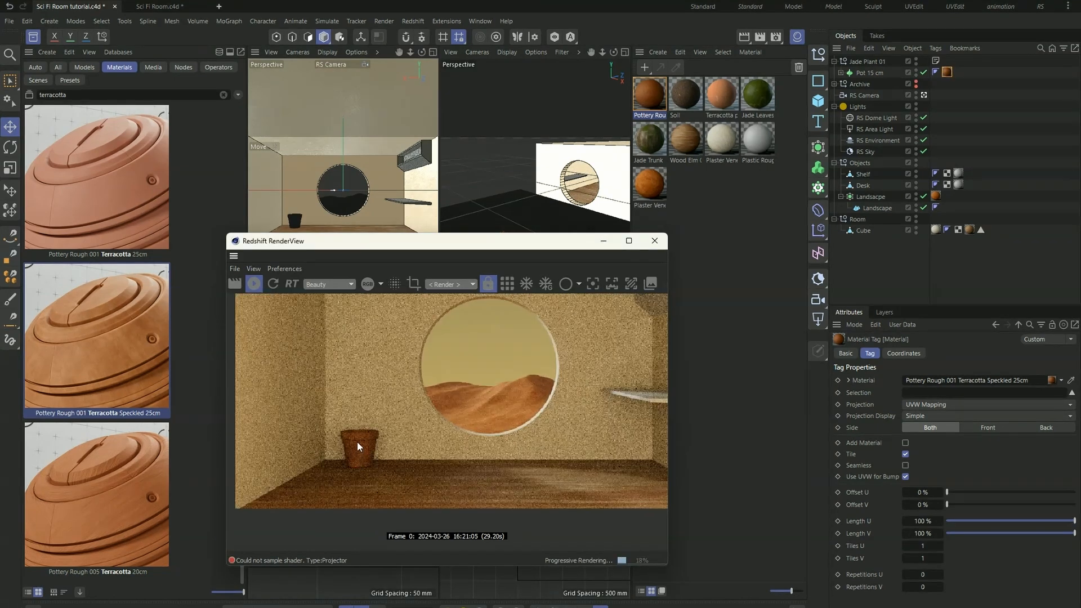
{"action": "scroll", "coordinate": [357, 441], "scroll_direction": "down", "scroll_amount": 3}
{"action": "scroll", "coordinate": [352, 434], "scroll_direction": "up", "scroll_amount": 1}
{"action": "scroll", "coordinate": [359, 470], "scroll_direction": "down", "scroll_amount": 2}
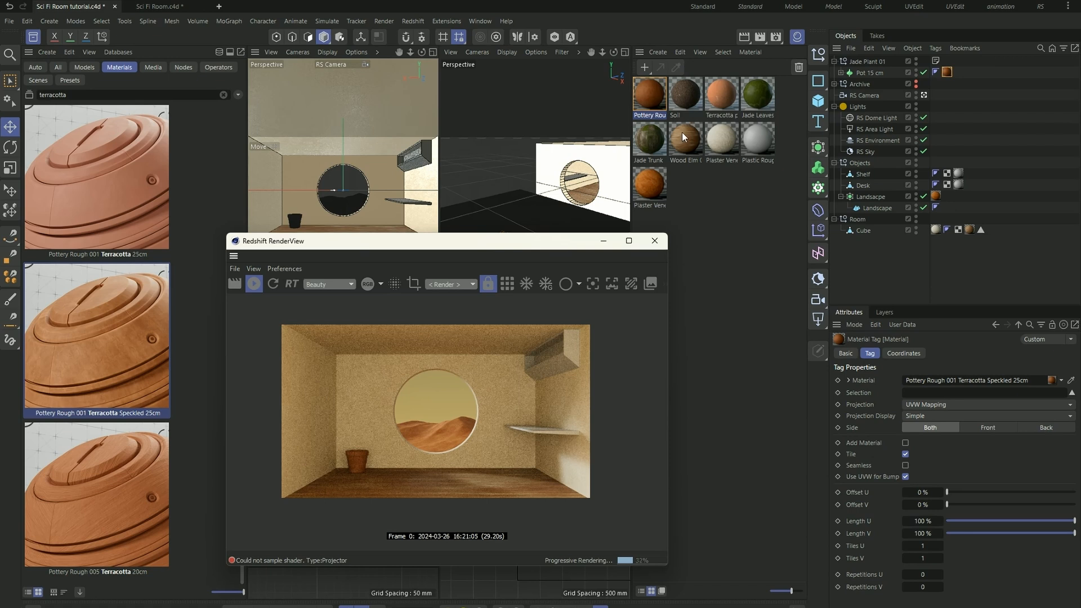
- Remove all unused materials from the scene and move the render window clear of the viewports
{"action": "left_click", "coordinate": [680, 53]}
{"action": "left_click", "coordinate": [745, 120]}
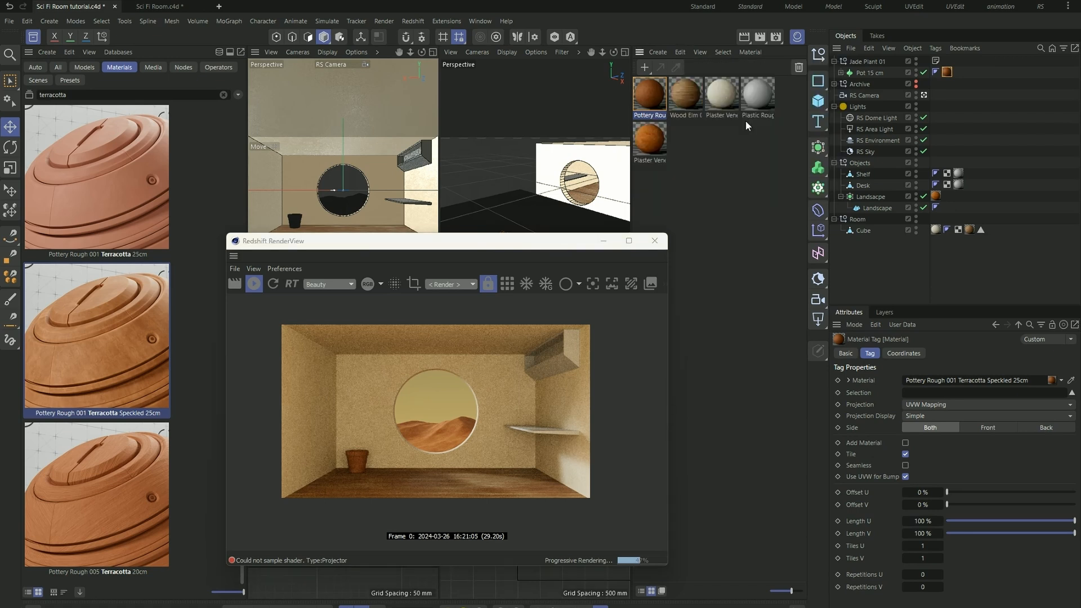
{"action": "left_click_drag", "start_coordinate": [487, 248], "coordinate": [717, 229]}
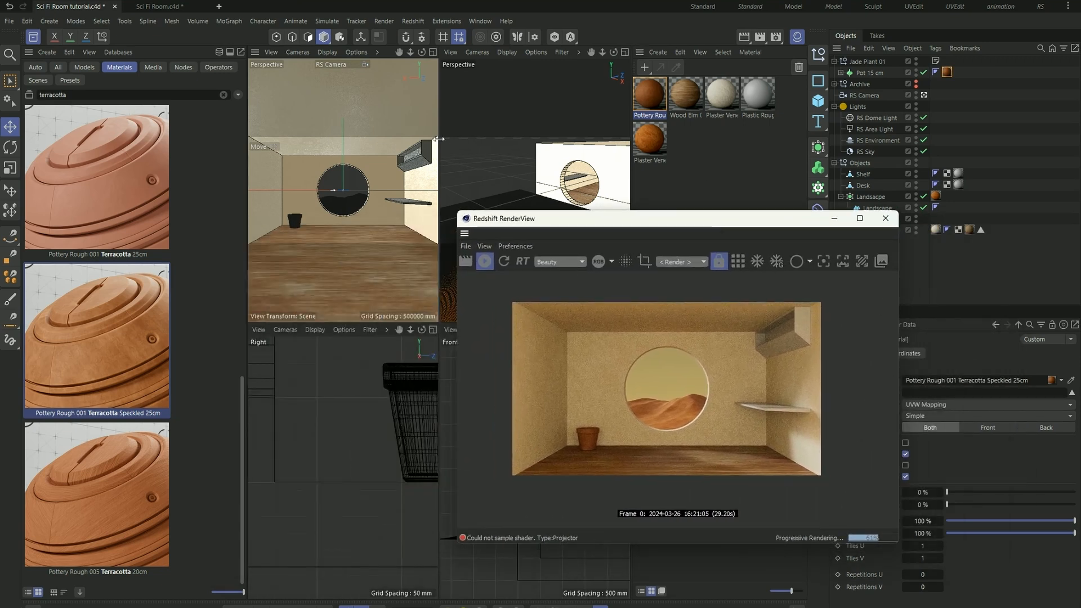
- Save the scene and search the model assets for "plant redshift"
{"action": "left_click", "coordinate": [84, 66]}
{"action": "left_click", "coordinate": [228, 94]}
{"action": "left_click", "coordinate": [224, 94]}
{"action": "key", "text": "ctrl+s"}
{"action": "type", "text": "plant"}
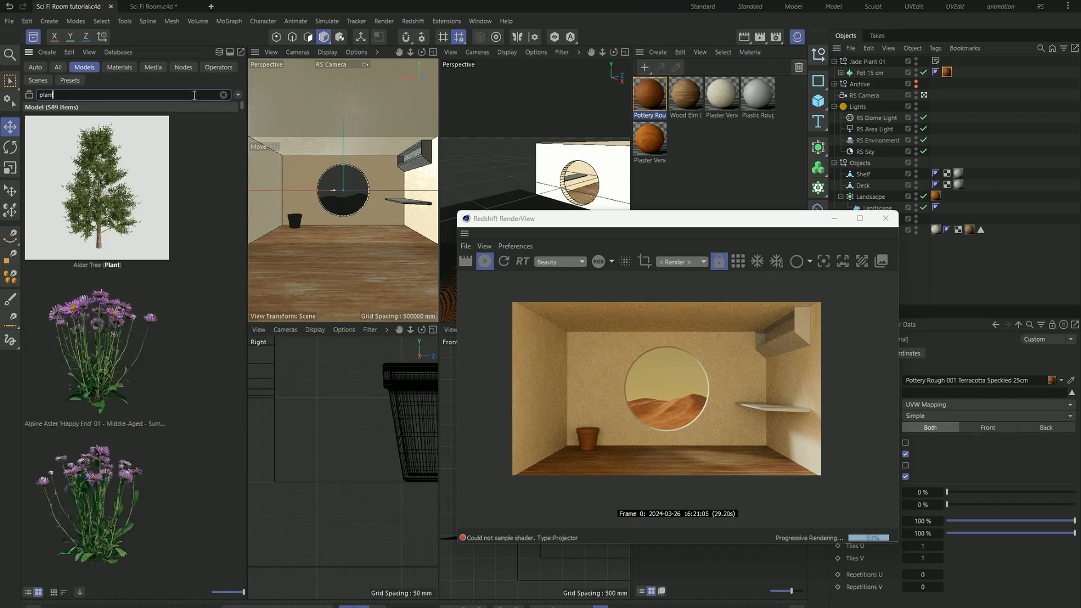
{"action": "type", "text": " redshift"}
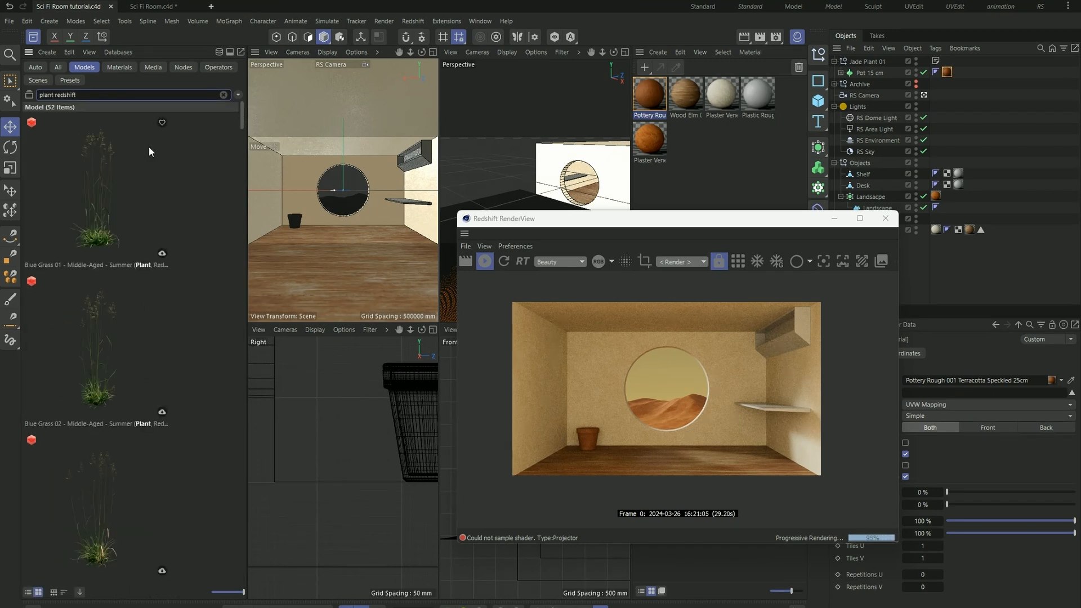
- Download Kentia Palm 02 - Young - Fall from the found plant models and add it to the scene
{"action": "scroll", "coordinate": [149, 157], "scroll_direction": "down", "scroll_amount": 10}
{"action": "scroll", "coordinate": [194, 219], "scroll_direction": "down", "scroll_amount": 8}
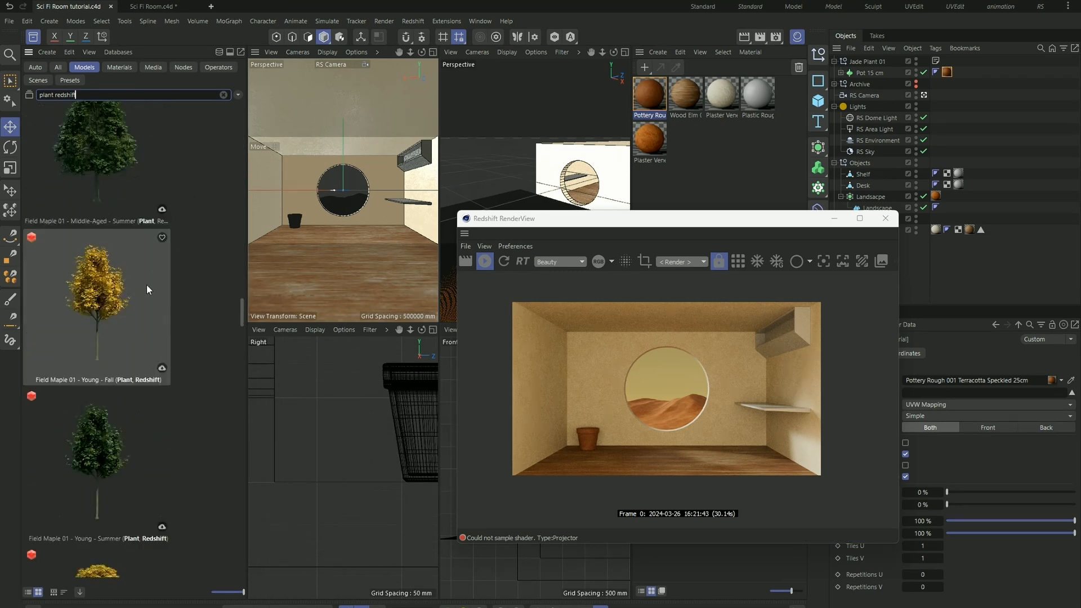
{"action": "scroll", "coordinate": [178, 364], "scroll_direction": "down", "scroll_amount": 6}
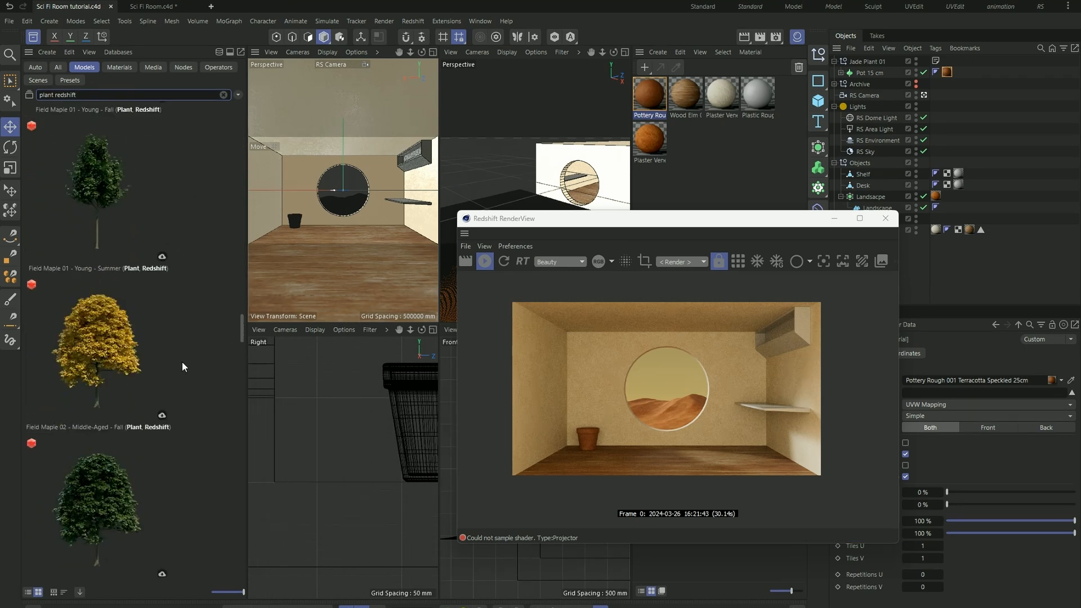
{"action": "scroll", "coordinate": [177, 363], "scroll_direction": "down", "scroll_amount": 6}
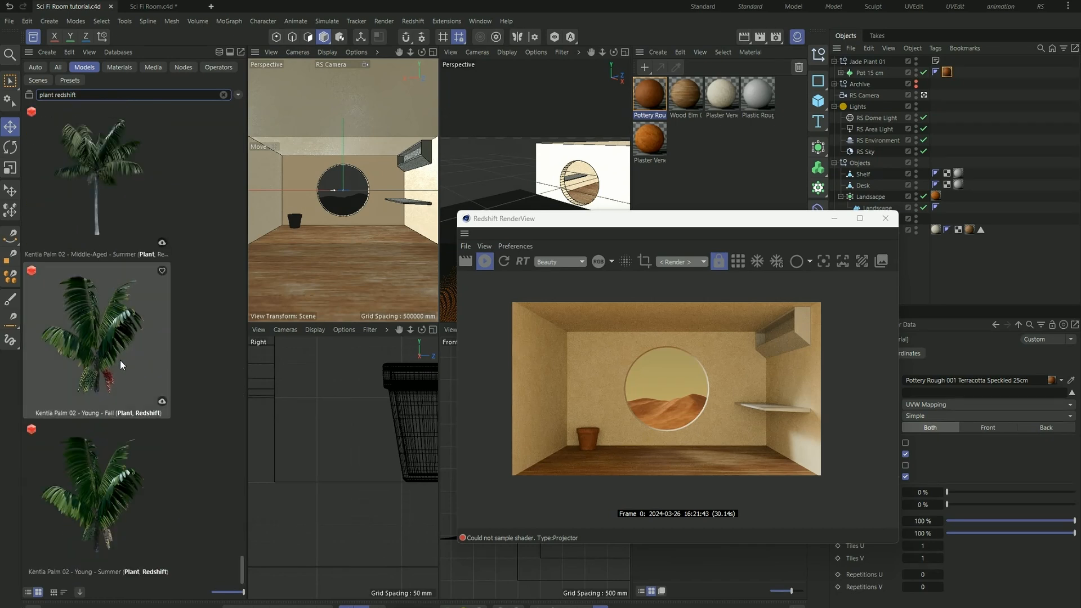
{"action": "double_click", "coordinate": [119, 360]}
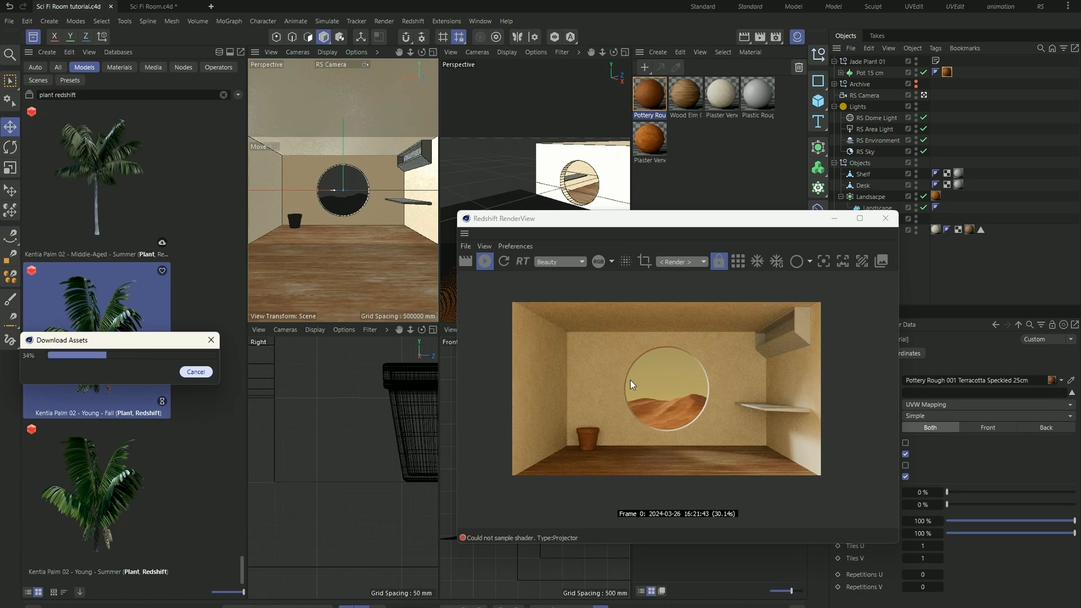
{"action": "left_click_drag", "start_coordinate": [697, 222], "coordinate": [787, 269]}
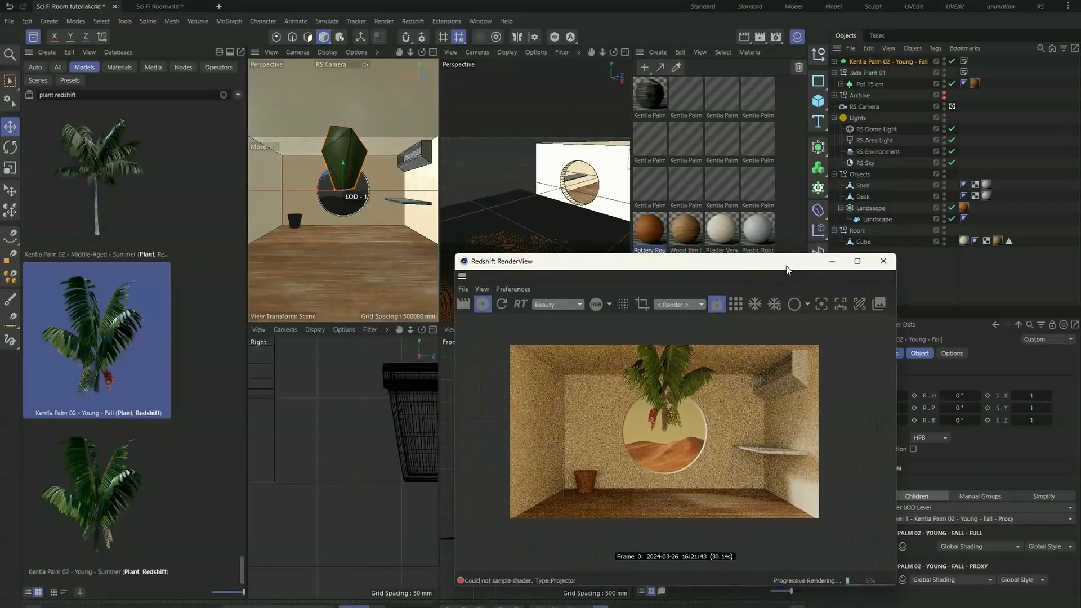
- Close the asset library and move the Kentia palm over the pot as seen through the RS Camera
{"action": "left_click", "coordinate": [33, 36]}
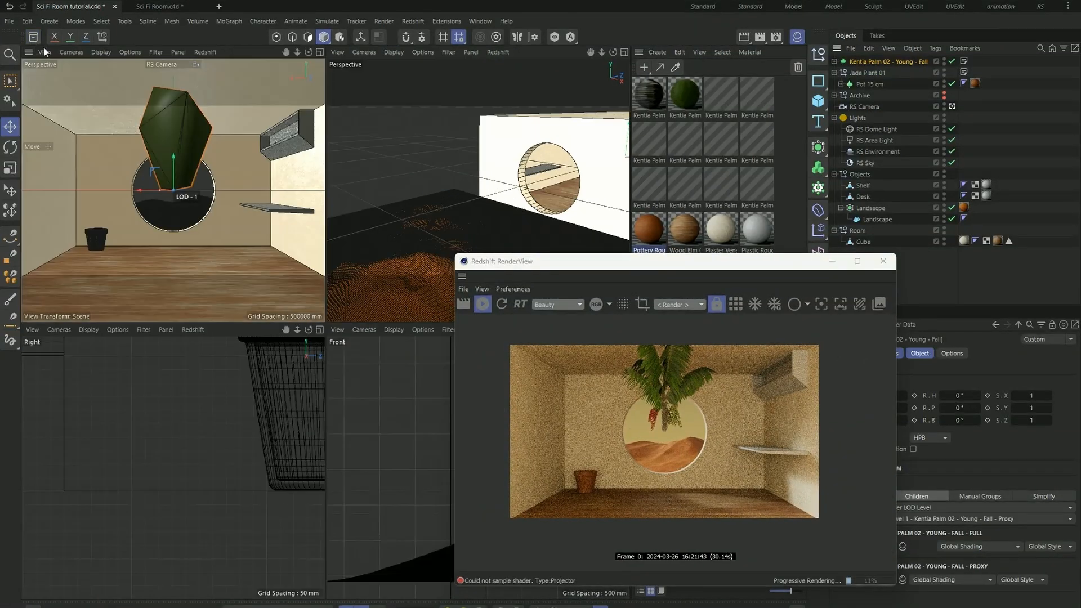
{"action": "left_click_drag", "start_coordinate": [175, 157], "coordinate": [63, 221]}
{"action": "left_click_drag", "start_coordinate": [96, 188], "coordinate": [96, 198]}
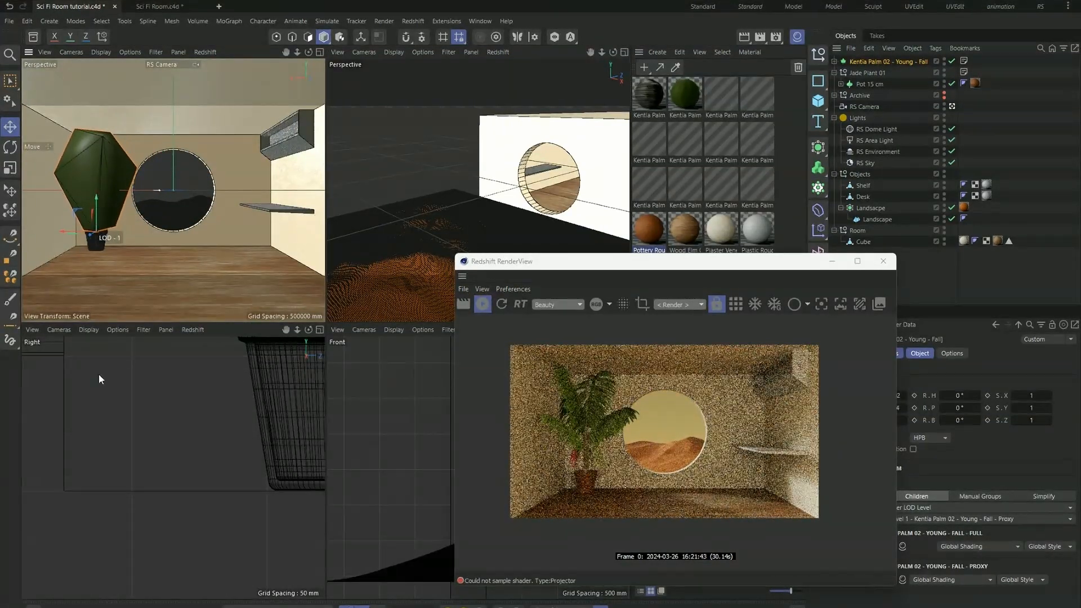
- In the Right view, move the palm back to the window wall and lower it onto the pot's rim
{"action": "scroll", "coordinate": [82, 451], "scroll_direction": "down", "scroll_amount": 4}
{"action": "scroll", "coordinate": [82, 450], "scroll_direction": "down", "scroll_amount": 4}
{"action": "left_click_drag", "start_coordinate": [251, 444], "coordinate": [130, 434]}
{"action": "scroll", "coordinate": [121, 394], "scroll_direction": "up", "scroll_amount": 6}
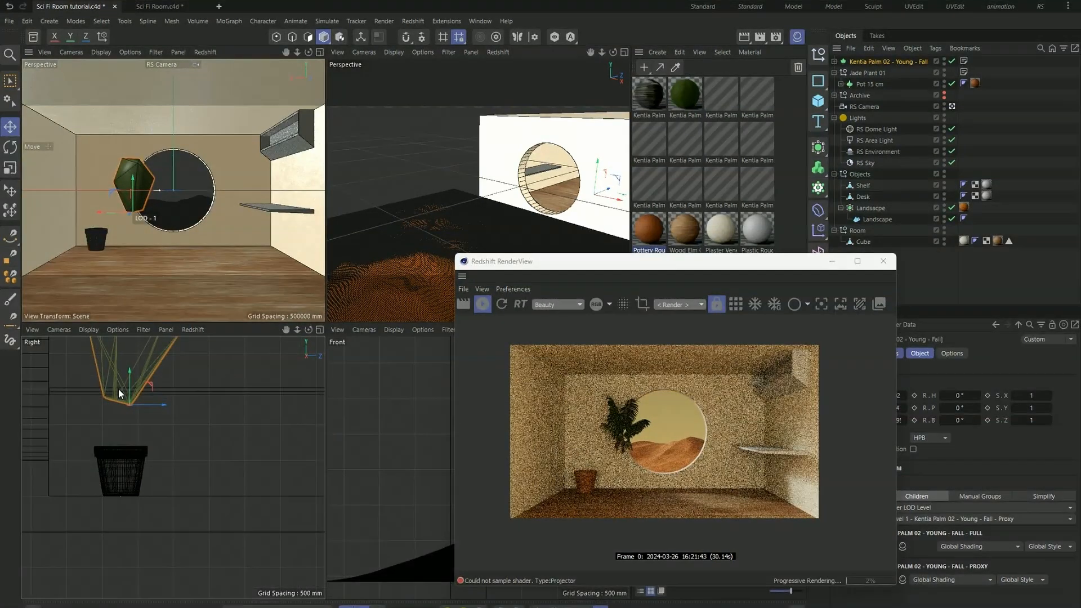
{"action": "left_click_drag", "start_coordinate": [129, 381], "coordinate": [126, 441]}
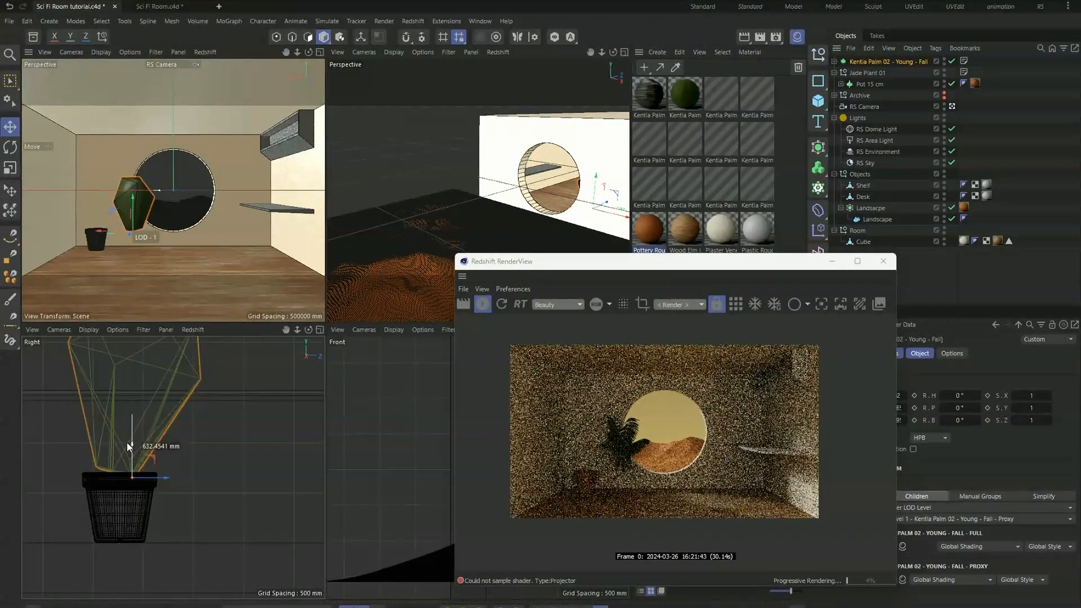
{"action": "mouse_move", "coordinate": [167, 479]}
{"action": "left_mouse_down"}
{"action": "mouse_move", "coordinate": [157, 480]}
{"action": "mouse_move", "coordinate": [168, 478]}
{"action": "left_mouse_up"}
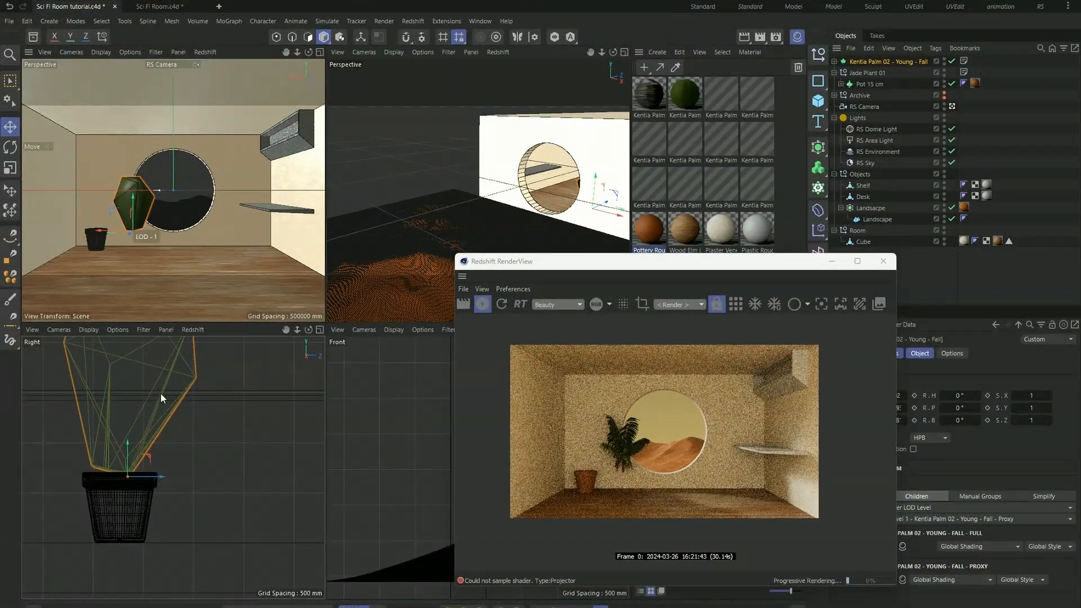
- Shift the palm sideways over the pot and seat its base at about X 2565, Y -1314, Z -6659 mm
{"action": "left_click_drag", "start_coordinate": [100, 232], "coordinate": [63, 233]}
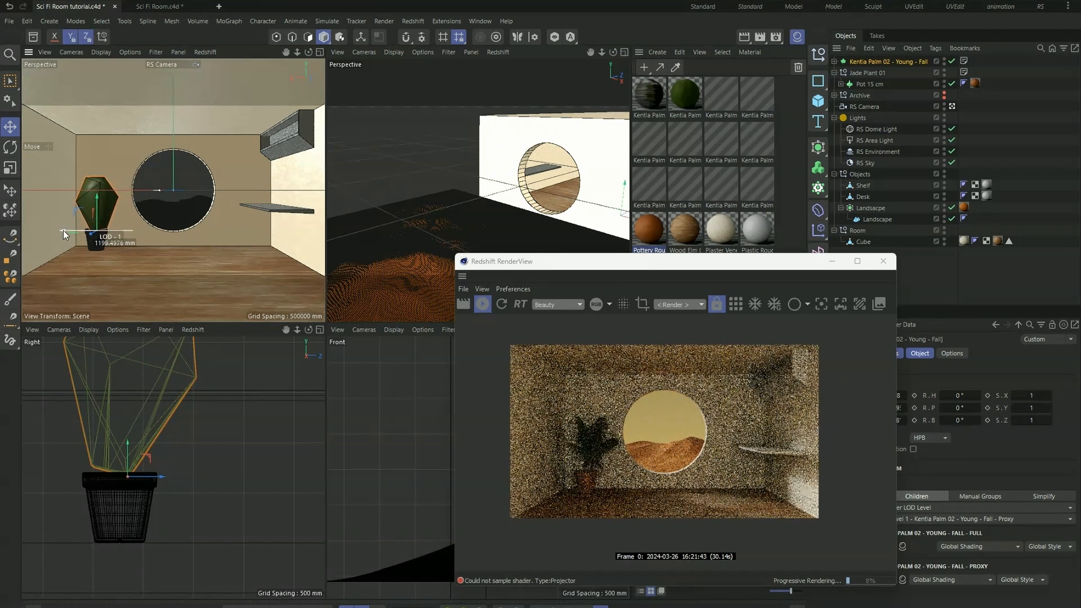
{"action": "left_click_drag", "start_coordinate": [508, 160], "coordinate": [616, 163], "text": "alt"}
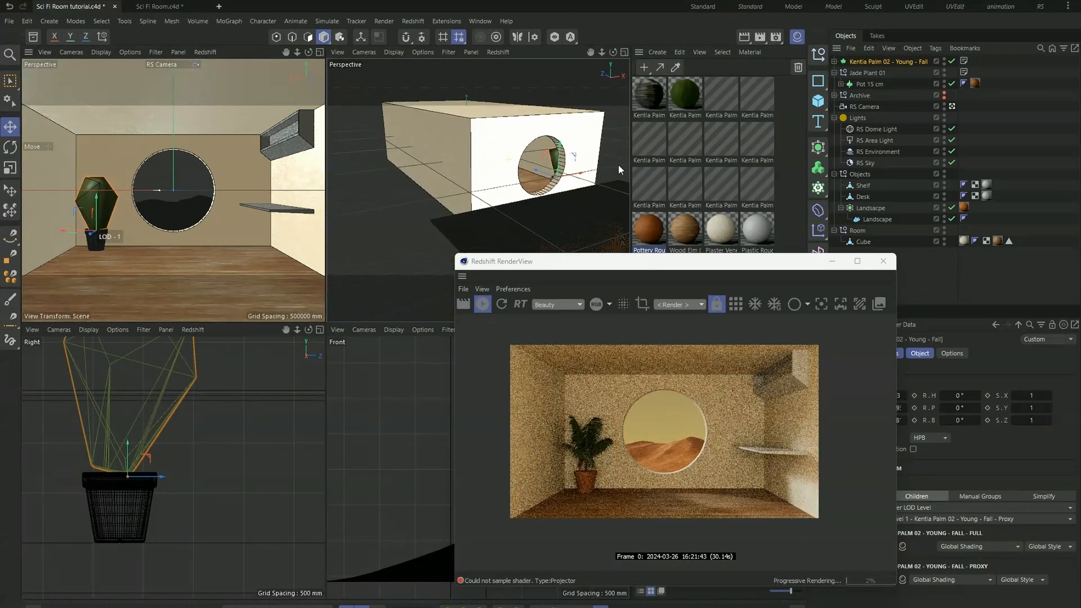
{"action": "scroll", "coordinate": [571, 158], "scroll_direction": "up", "scroll_amount": 4}
{"action": "scroll", "coordinate": [571, 159], "scroll_direction": "up", "scroll_amount": 5}
{"action": "left_click_drag", "start_coordinate": [484, 168], "coordinate": [585, 179], "text": "alt"}
{"action": "scroll", "coordinate": [588, 208], "scroll_direction": "up", "scroll_amount": 5}
{"action": "left_click_drag", "start_coordinate": [502, 196], "coordinate": [502, 188]}
- Scale Kentia Palm 02 to 1.5 on the X, Y and Z axes
{"action": "left_click_drag", "start_coordinate": [670, 261], "coordinate": [348, 185]}
{"action": "left_click", "coordinate": [1032, 395]}
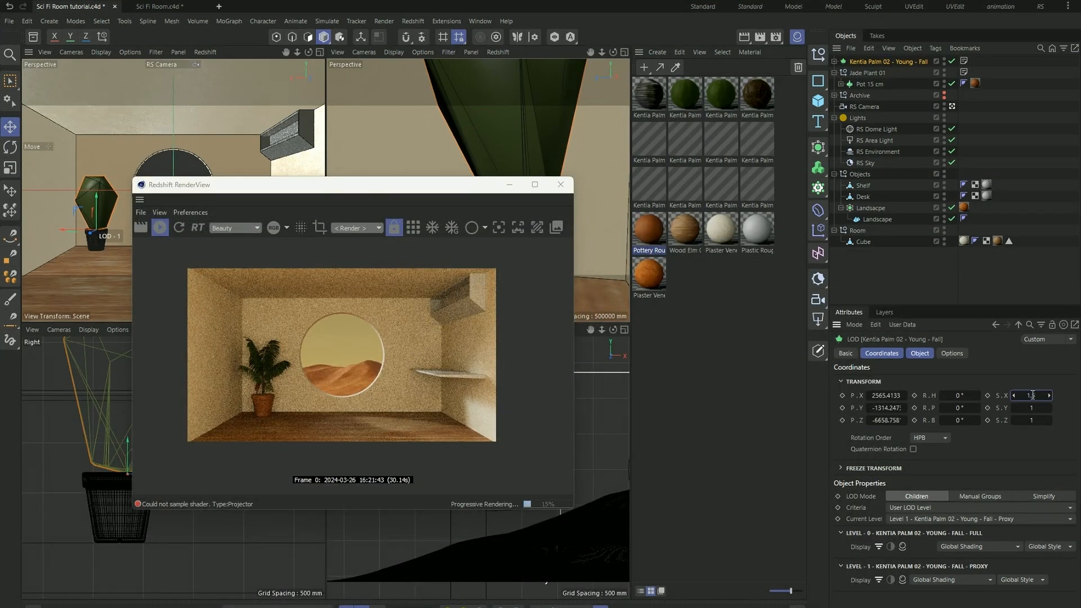
{"action": "key", "text": "Tab"}
{"action": "type", "text": "1.5"}
{"action": "key", "text": "Tab"}
{"action": "type", "text": "1.5"}
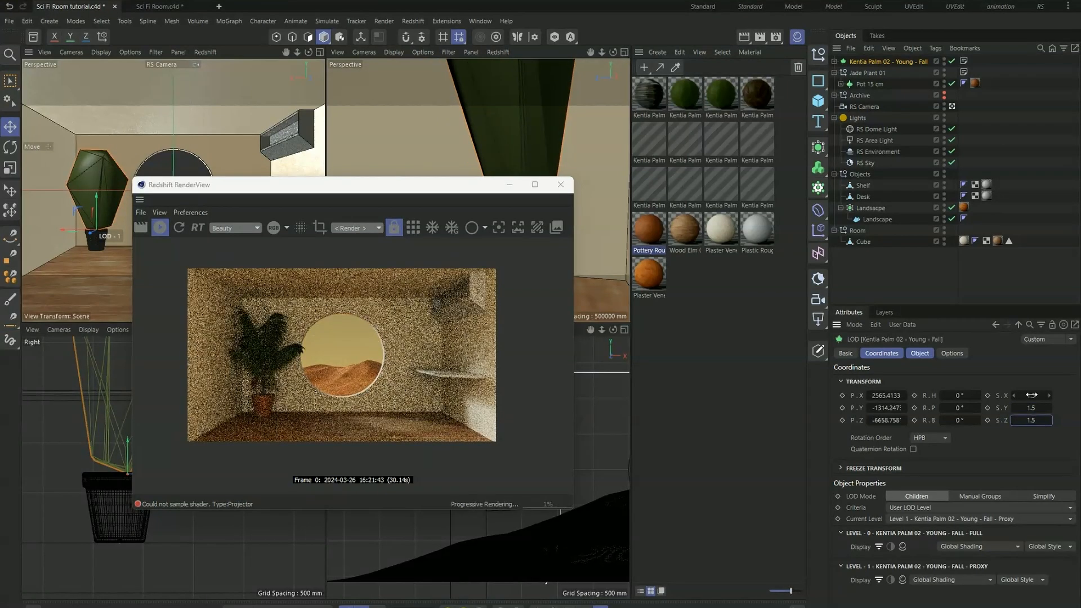
{"action": "key", "text": "Return"}
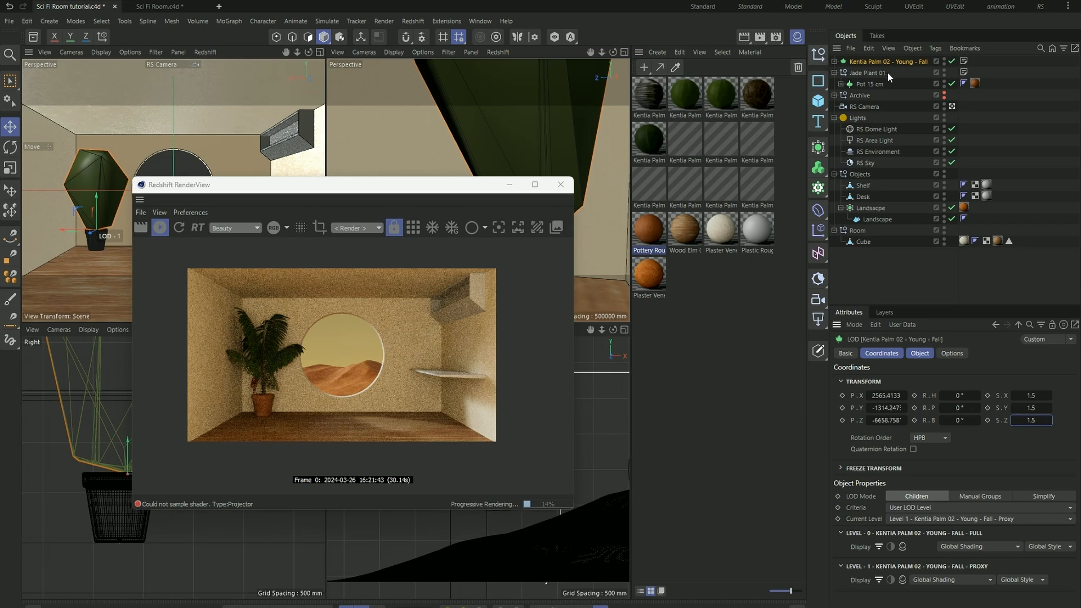
- Create a null named Plant and place the Kentia palm and Jade Plant 01 inside it
{"action": "left_click", "coordinate": [818, 54]}
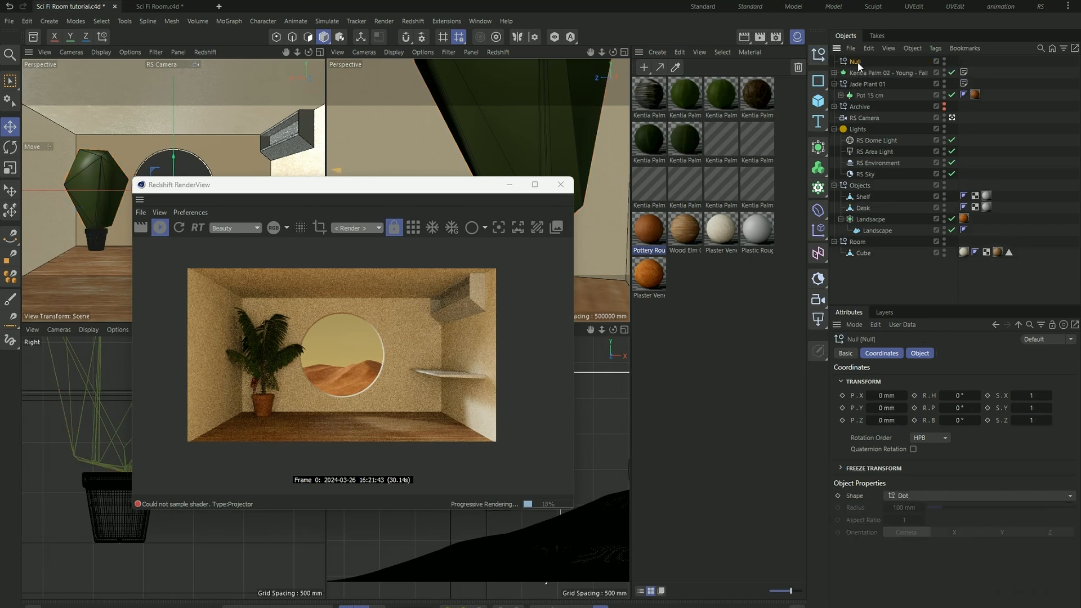
{"action": "left_click", "coordinate": [858, 62]}
{"action": "type", "text": "Plant"}
{"action": "key", "text": "Return"}
{"action": "left_click", "coordinate": [871, 71]}
{"action": "left_click", "coordinate": [869, 82], "text": "shift"}
{"action": "left_click_drag", "start_coordinate": [869, 80], "coordinate": [868, 62]}
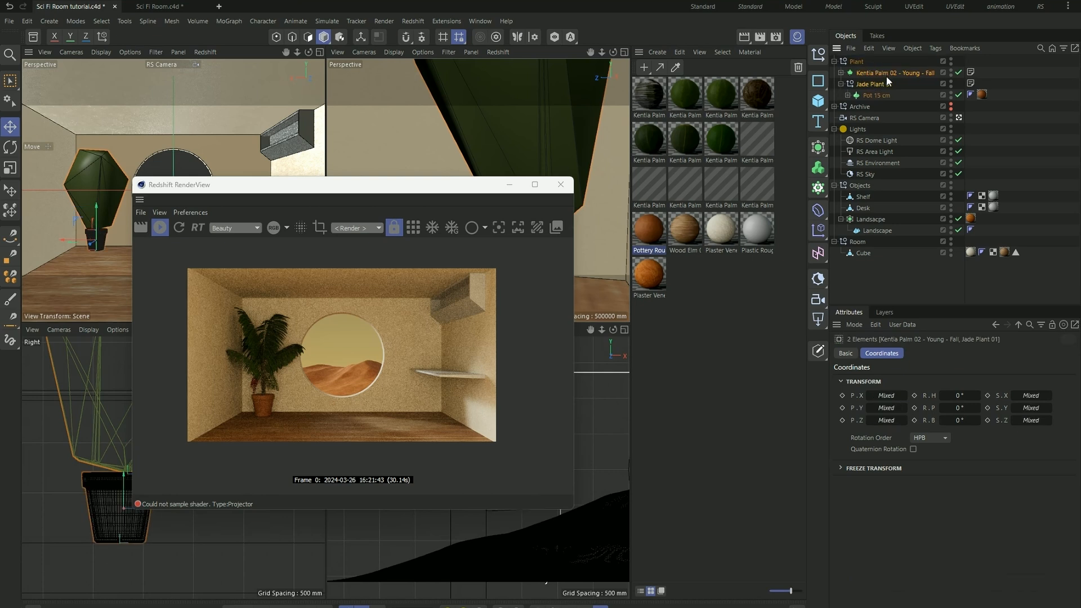
- Move Pot 15 cm out of Jade Plant 01 directly into the Plant null, and delete the emptied Jade Plant 01 null
{"action": "left_click", "coordinate": [874, 96]}
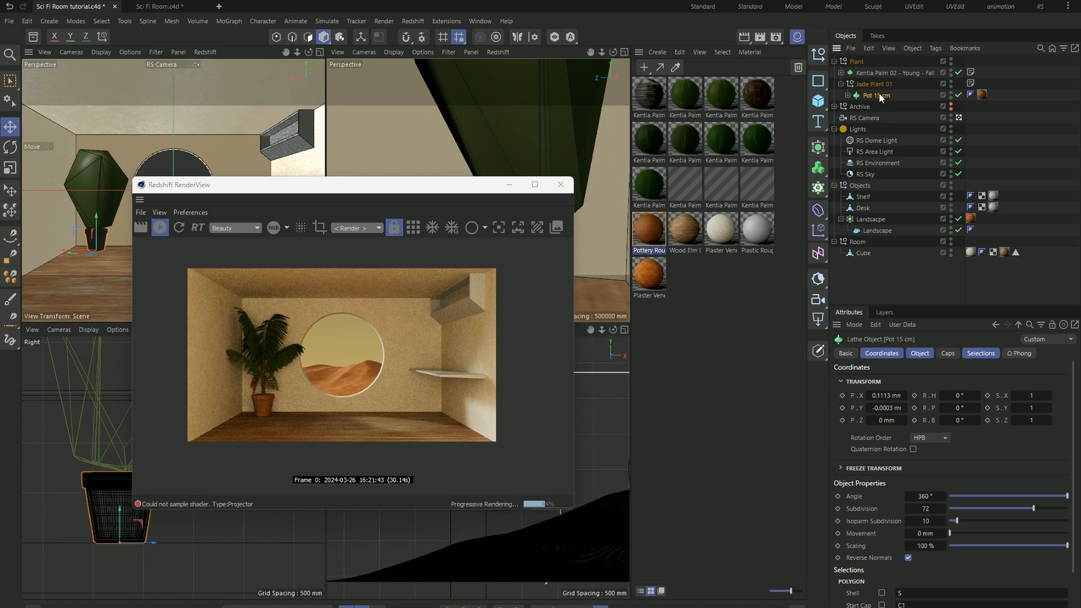
{"action": "left_click_drag", "start_coordinate": [878, 74], "coordinate": [877, 76]}
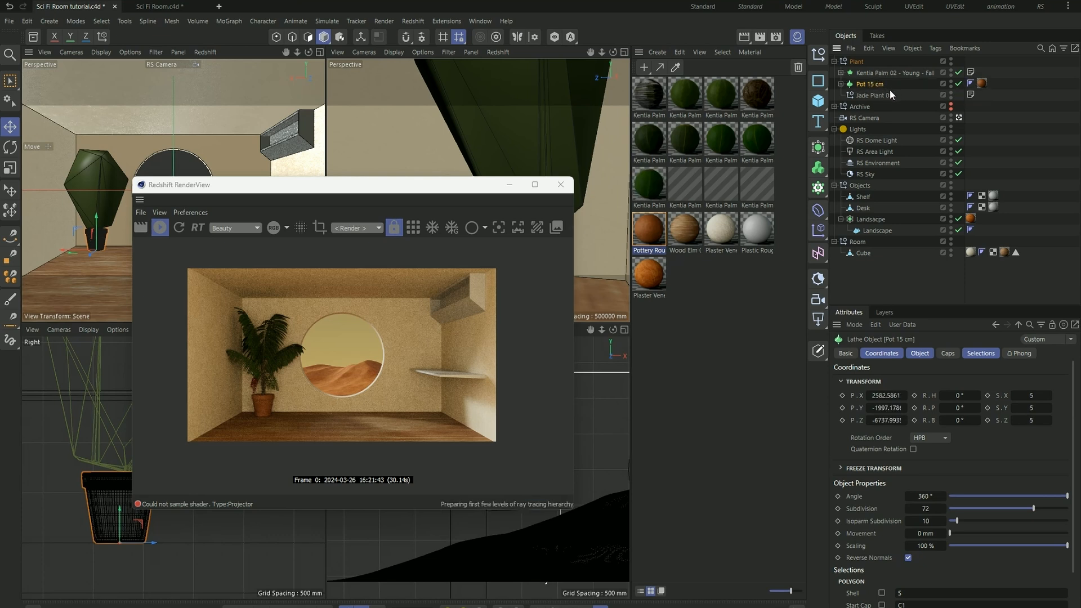
{"action": "left_click", "coordinate": [880, 96]}
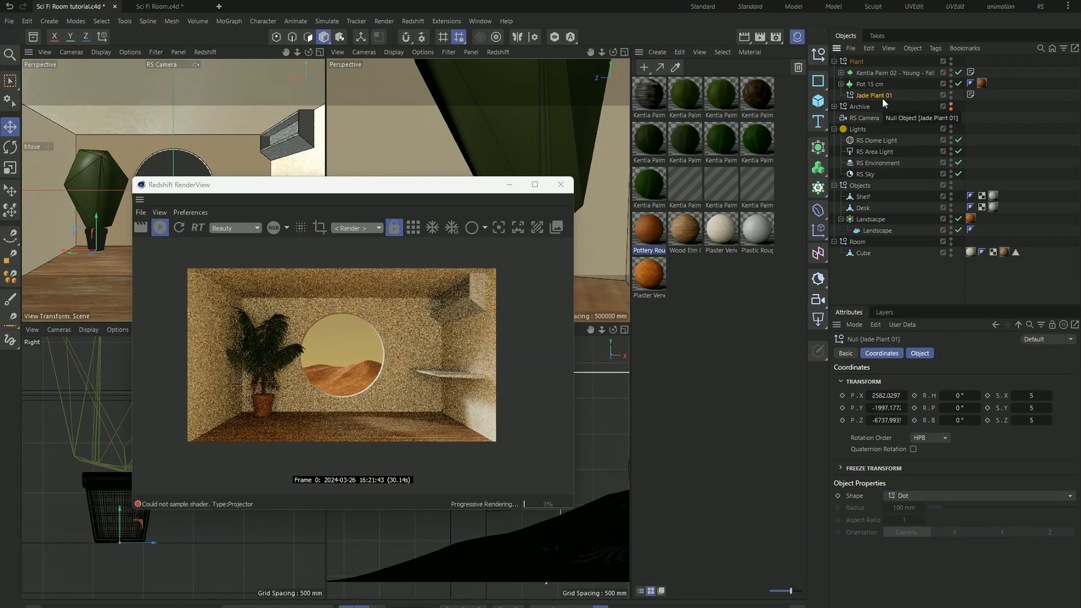
{"action": "key", "text": "Delete"}
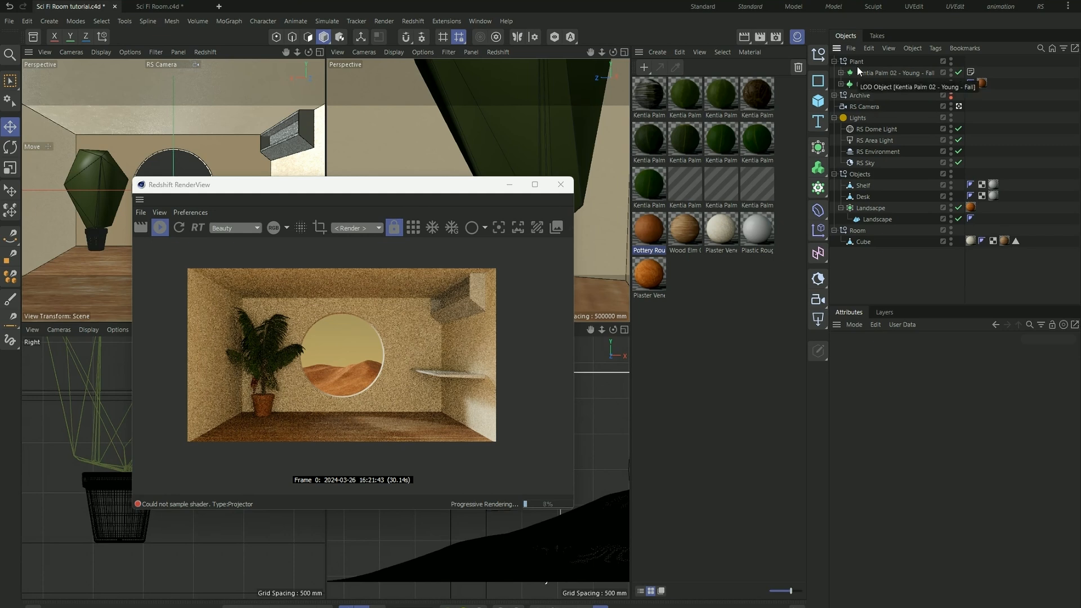
- Move the render window clear of the viewports and reposition the whole Plant group sideways and in depth beside the round window
{"action": "left_click", "coordinate": [858, 61]}
{"action": "left_click_drag", "start_coordinate": [427, 185], "coordinate": [682, 233]}
{"action": "left_click_drag", "start_coordinate": [138, 192], "coordinate": [168, 193]}
{"action": "left_click_drag", "start_coordinate": [507, 231], "coordinate": [837, 277]}
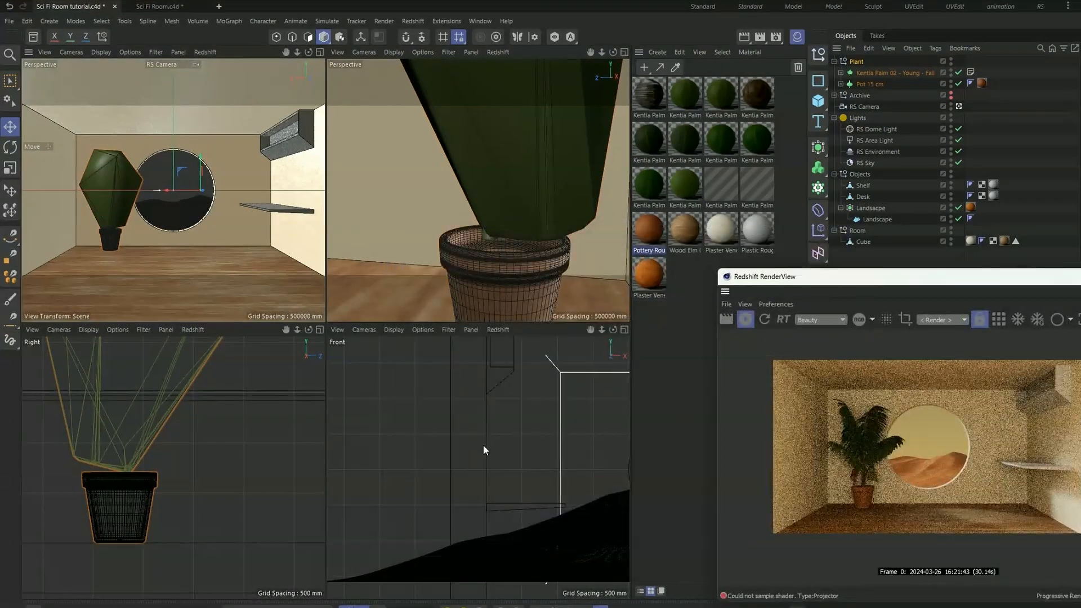
{"action": "scroll", "coordinate": [409, 440], "scroll_direction": "down", "scroll_amount": 1}
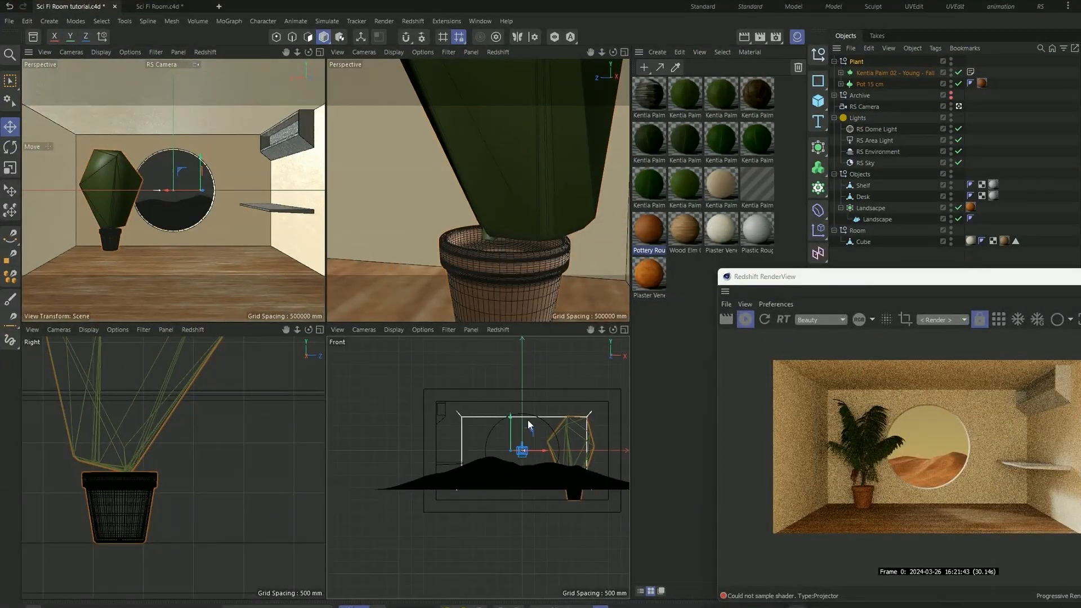
{"action": "scroll", "coordinate": [523, 435], "scroll_direction": "up", "scroll_amount": 1}
{"action": "left_click_drag", "start_coordinate": [535, 455], "coordinate": [543, 456]}
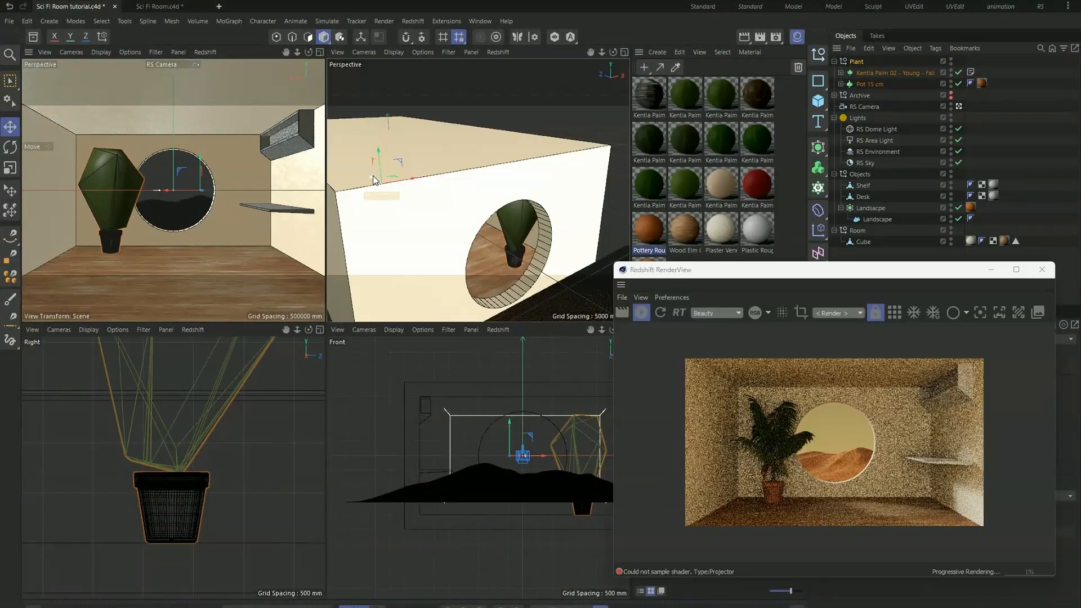
{"action": "mouse_move", "coordinate": [406, 186]}
{"action": "left_mouse_down"}
{"action": "mouse_move", "coordinate": [446, 202]}
{"action": "mouse_move", "coordinate": [406, 174]}
{"action": "mouse_move", "coordinate": [408, 185]}
{"action": "left_mouse_up"}
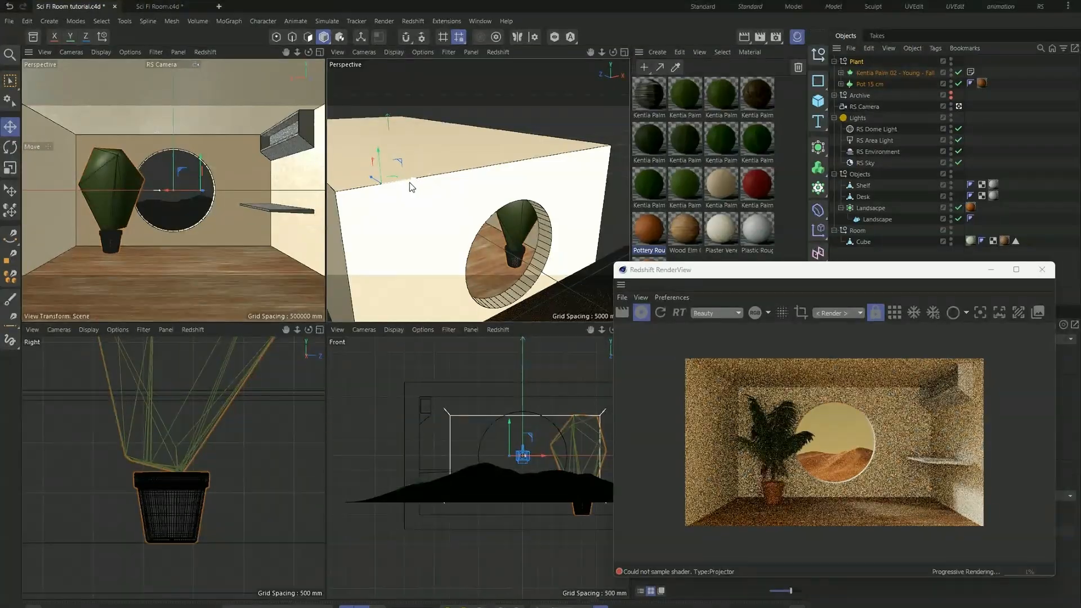
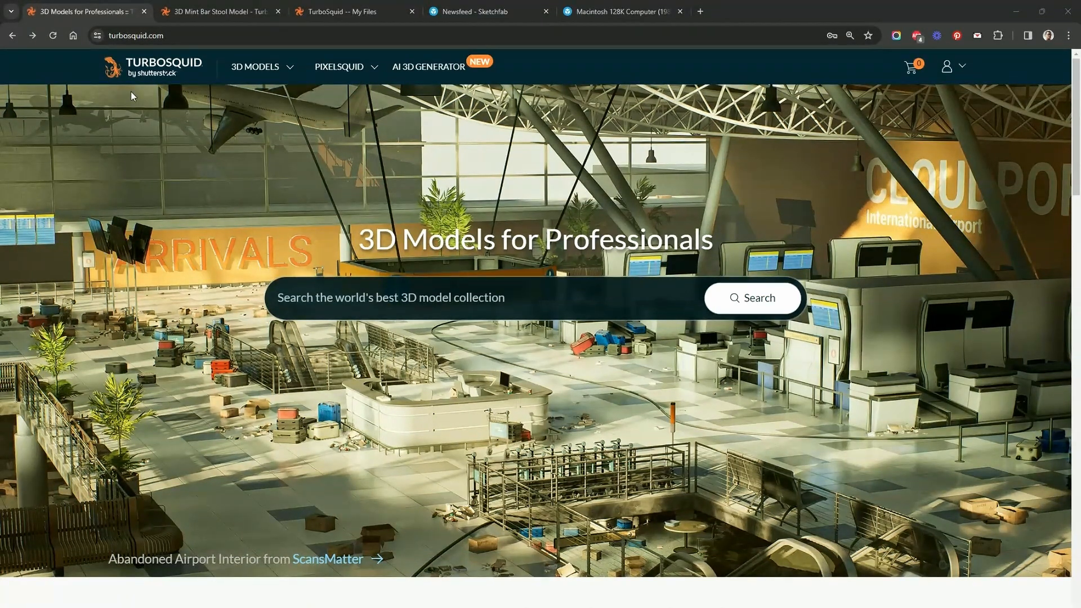
- Search the TurboSquid model library for "stool"
{"action": "left_click", "coordinate": [475, 11]}
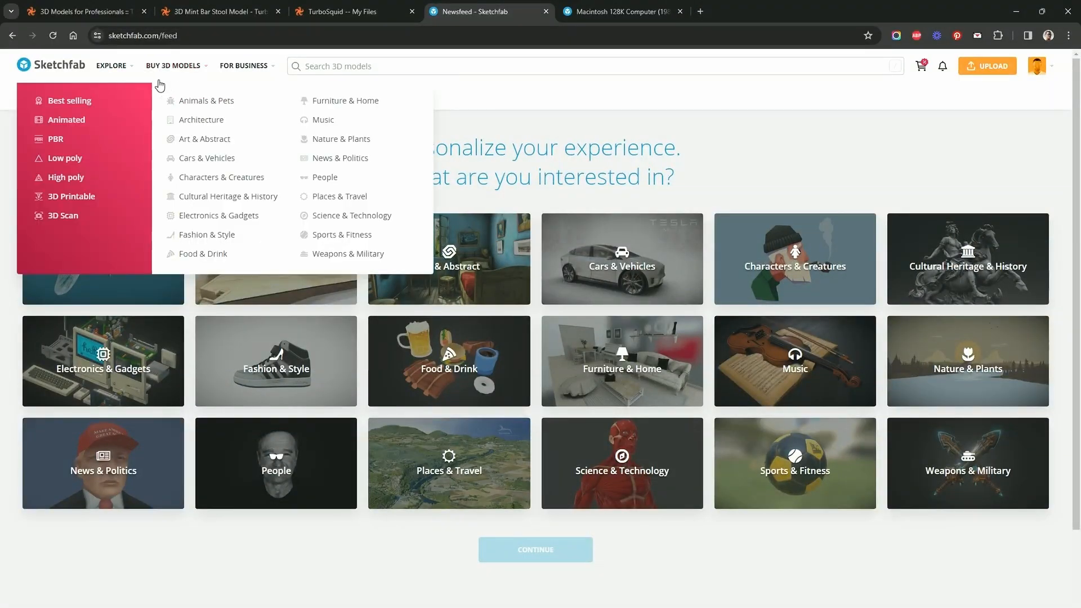
{"action": "left_click", "coordinate": [112, 17]}
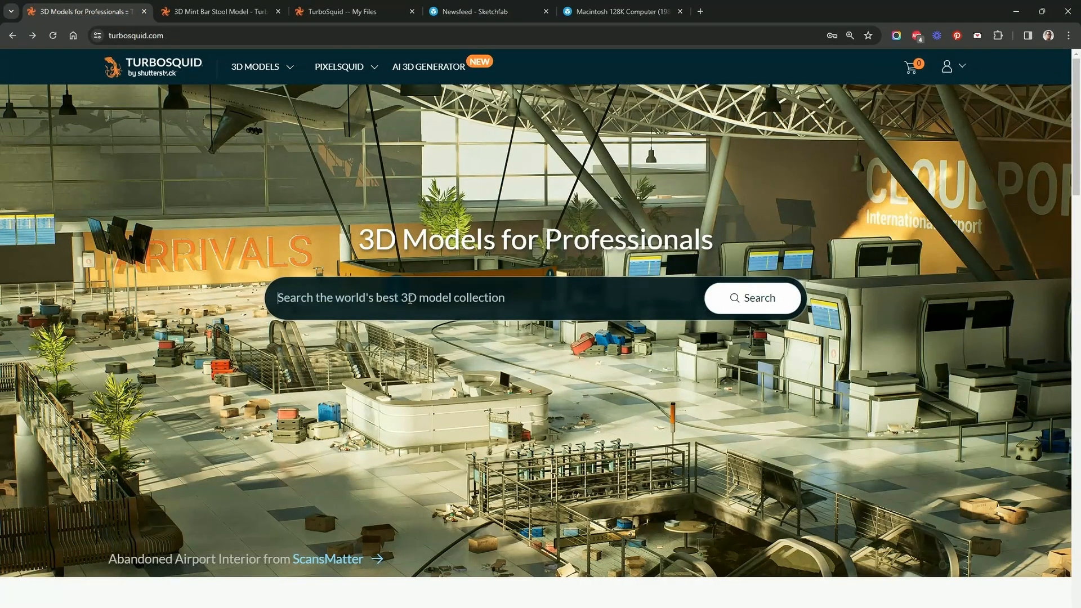
{"action": "type", "text": "stool"}
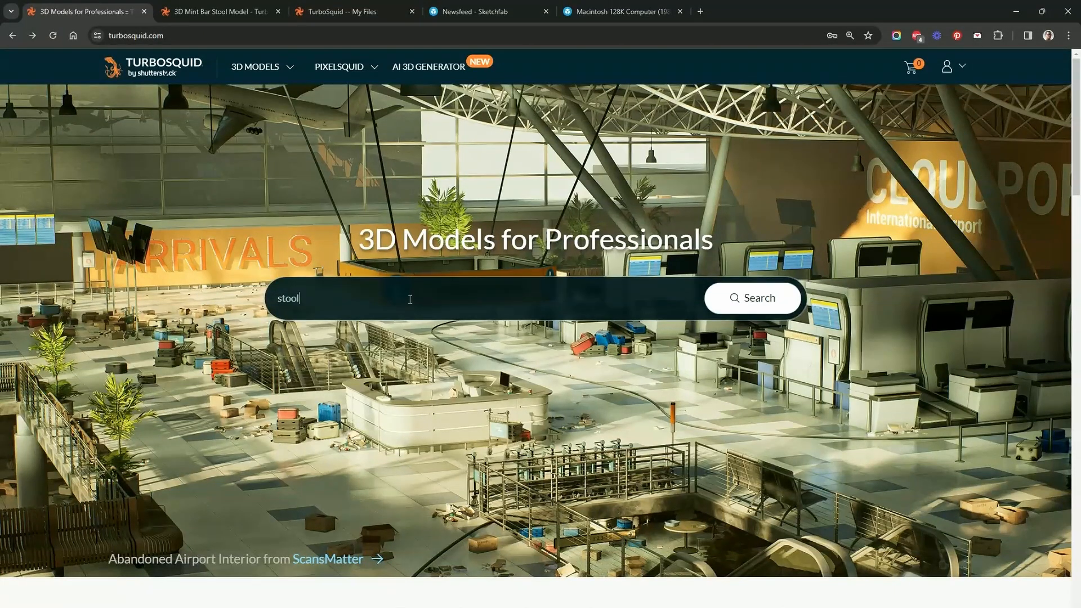
{"action": "key", "text": "Return"}
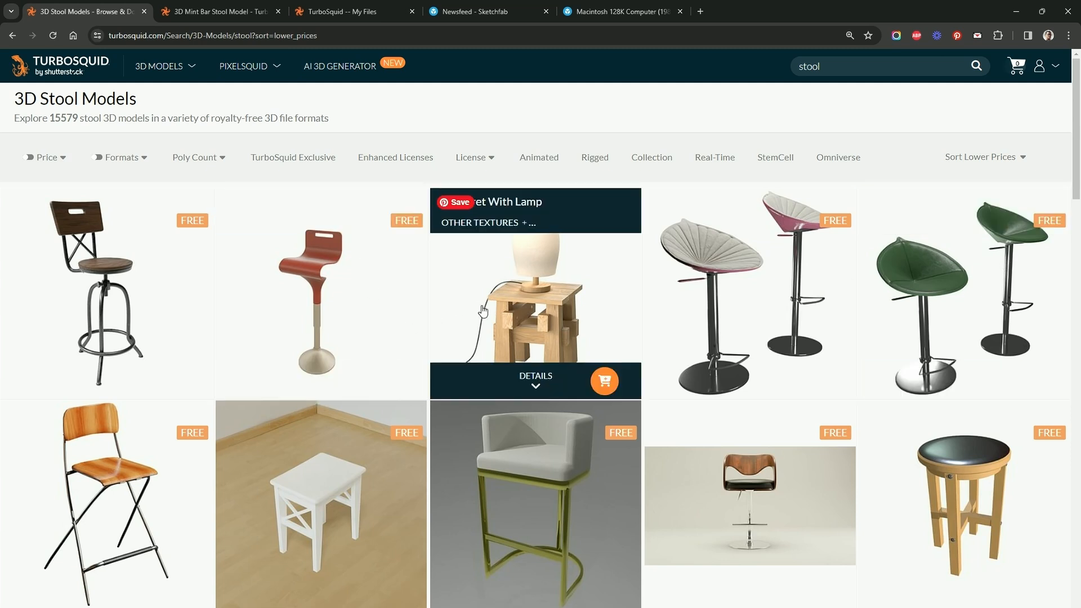
- Browse the stool search results and examine the free Mint Stool Bar model's product page
{"action": "scroll", "coordinate": [484, 311], "scroll_direction": "down", "scroll_amount": 7}
{"action": "scroll", "coordinate": [490, 316], "scroll_direction": "down", "scroll_amount": 10}
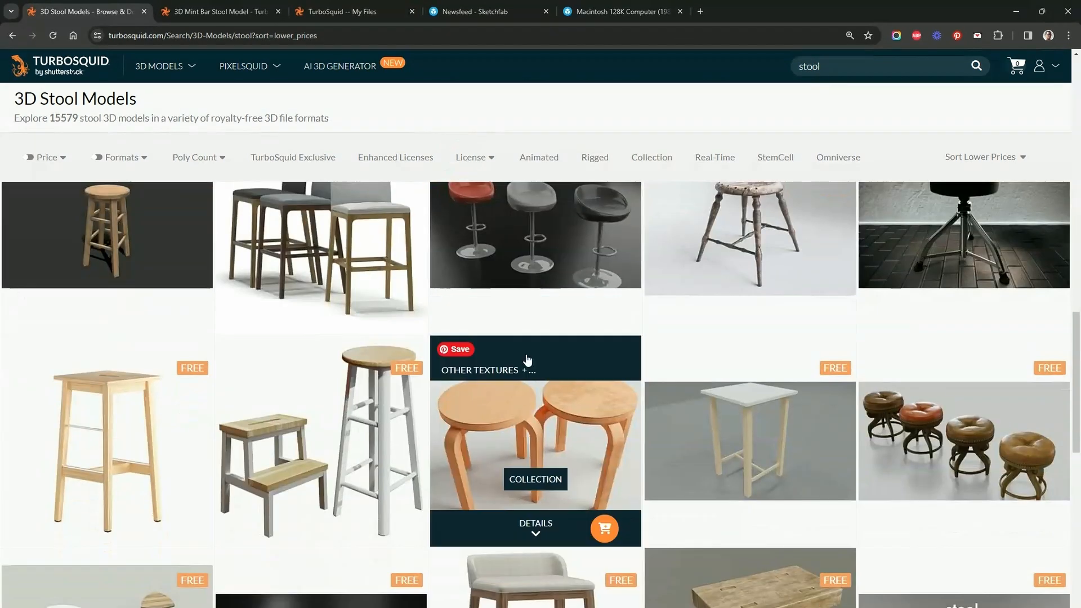
{"action": "scroll", "coordinate": [551, 394], "scroll_direction": "down", "scroll_amount": 4}
{"action": "scroll", "coordinate": [554, 457], "scroll_direction": "down", "scroll_amount": 5}
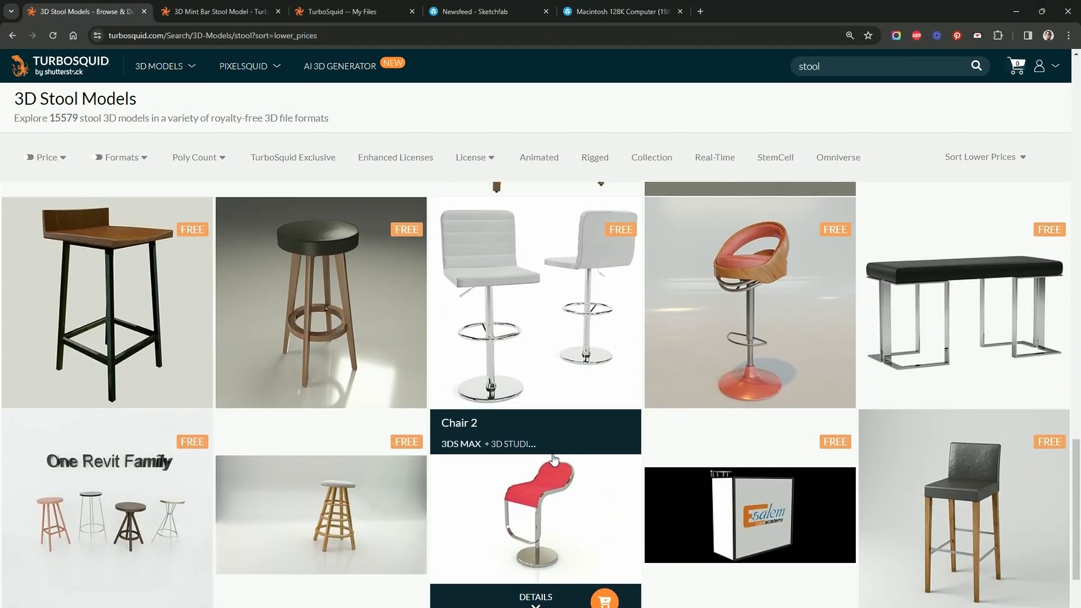
{"action": "left_click", "coordinate": [227, 8]}
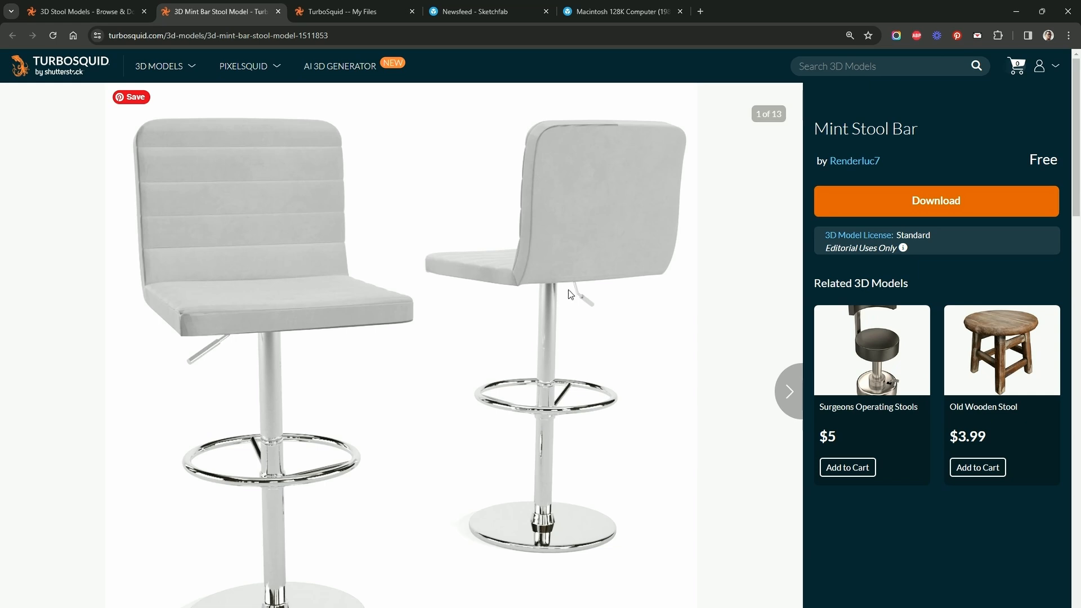
{"action": "left_click", "coordinate": [106, 5]}
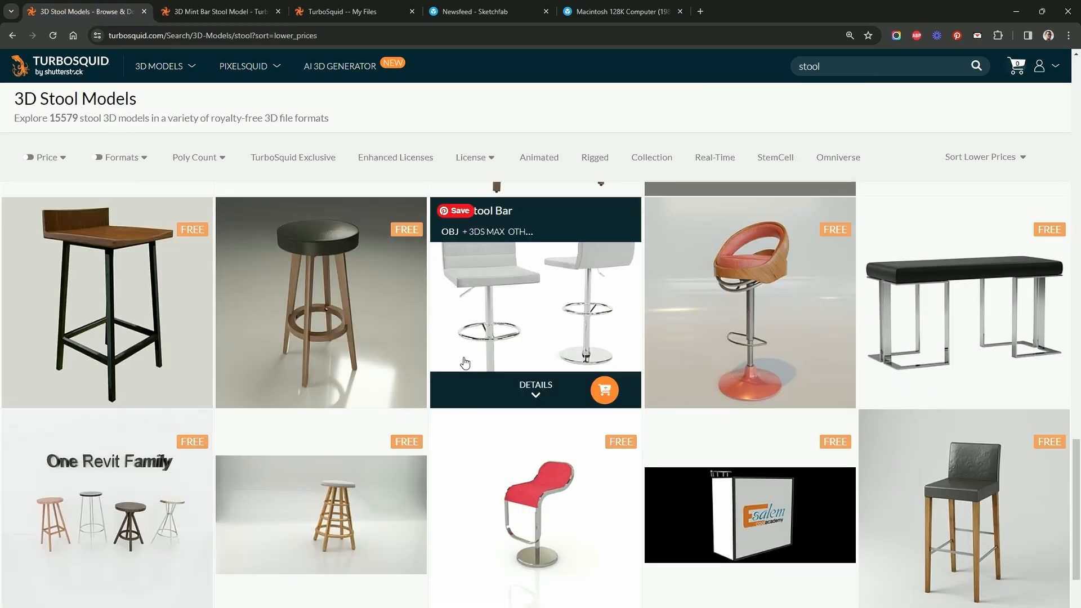
{"action": "scroll", "coordinate": [445, 372], "scroll_direction": "down", "scroll_amount": 5}
{"action": "scroll", "coordinate": [523, 382], "scroll_direction": "up", "scroll_amount": 10}
- Dismiss the industry survey and download Mint Bar Stool.obj from the Mint Stool Bar entry in the downloads list
{"action": "left_click", "coordinate": [211, 12]}
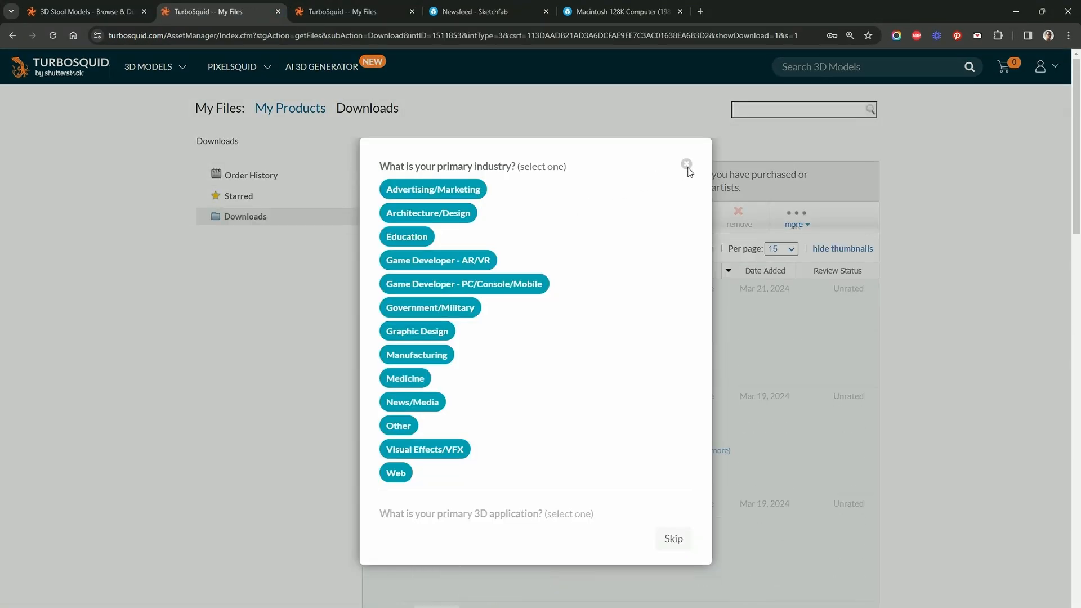
{"action": "left_click", "coordinate": [688, 164]}
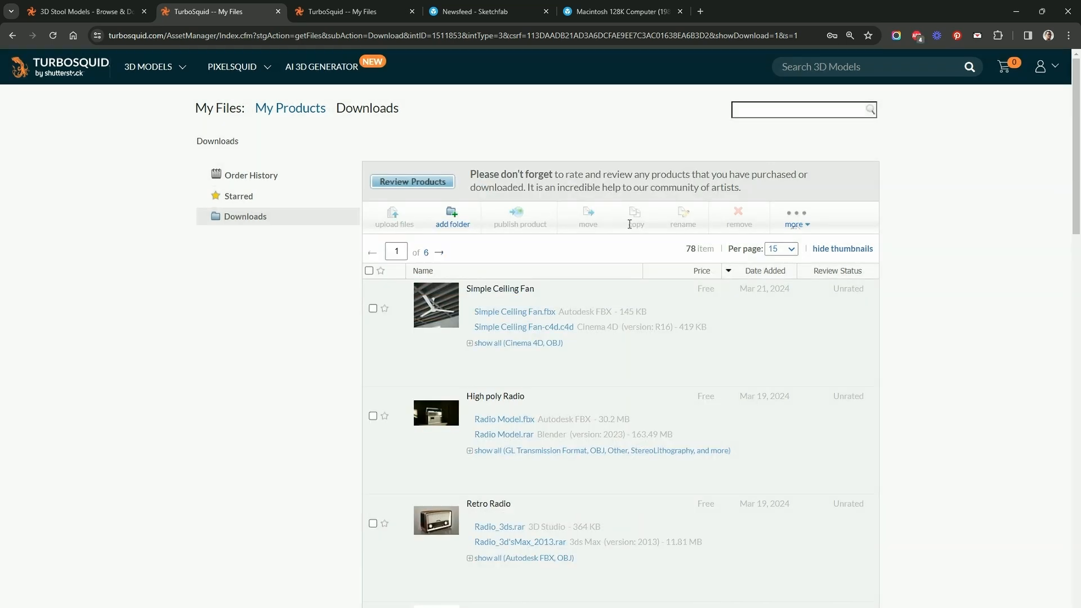
{"action": "scroll", "coordinate": [557, 331], "scroll_direction": "down", "scroll_amount": 3}
{"action": "scroll", "coordinate": [557, 330], "scroll_direction": "down", "scroll_amount": 7}
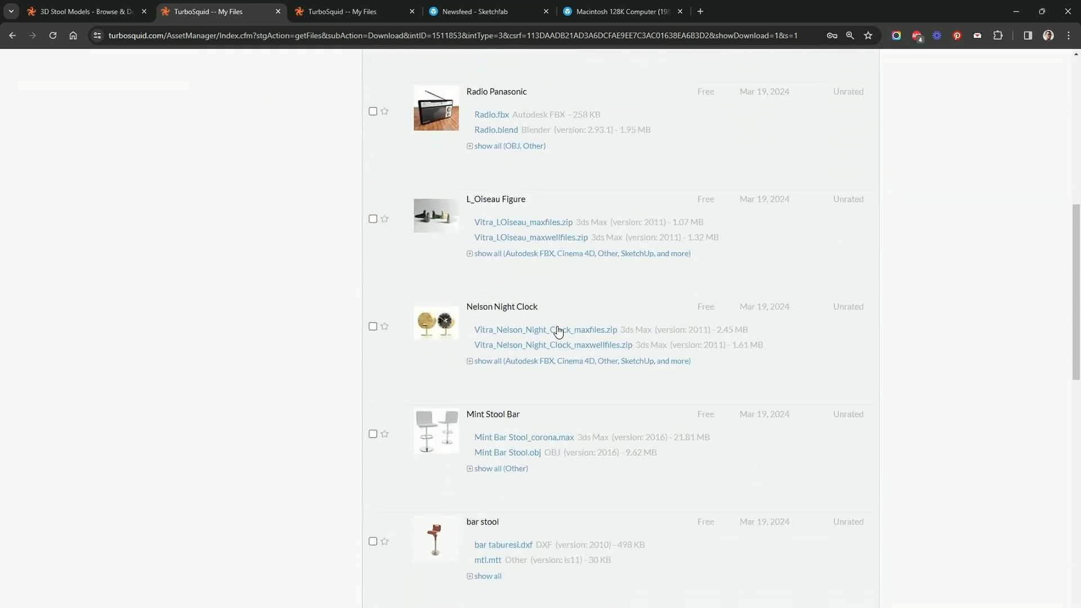
{"action": "left_click", "coordinate": [472, 371]}
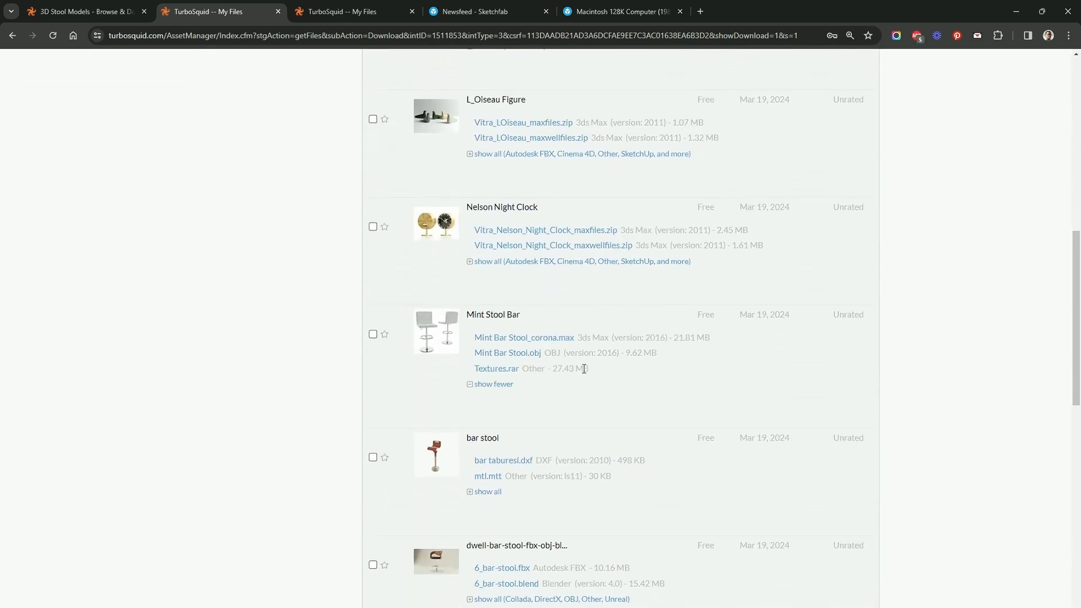
{"action": "left_click", "coordinate": [529, 354]}
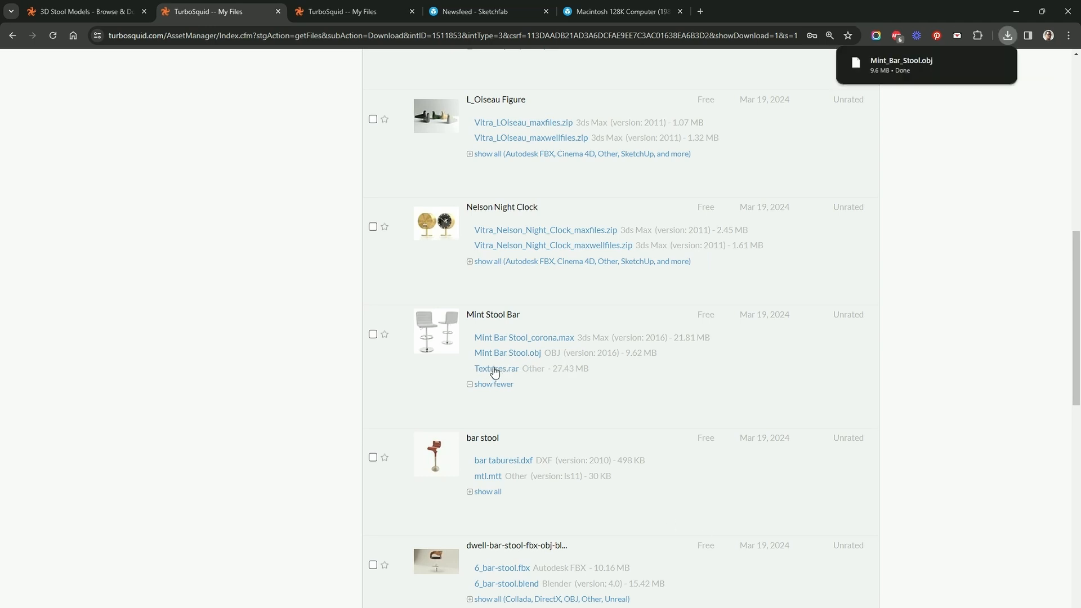
- Show the downloaded Mint_Bar_Stool.obj in its folder beside the Cinema 4D scene, with the render window moved aside and the Material Manager hidden
{"action": "mouse_move", "coordinate": [939, 73]}
{"action": "left_click", "coordinate": [977, 63]}
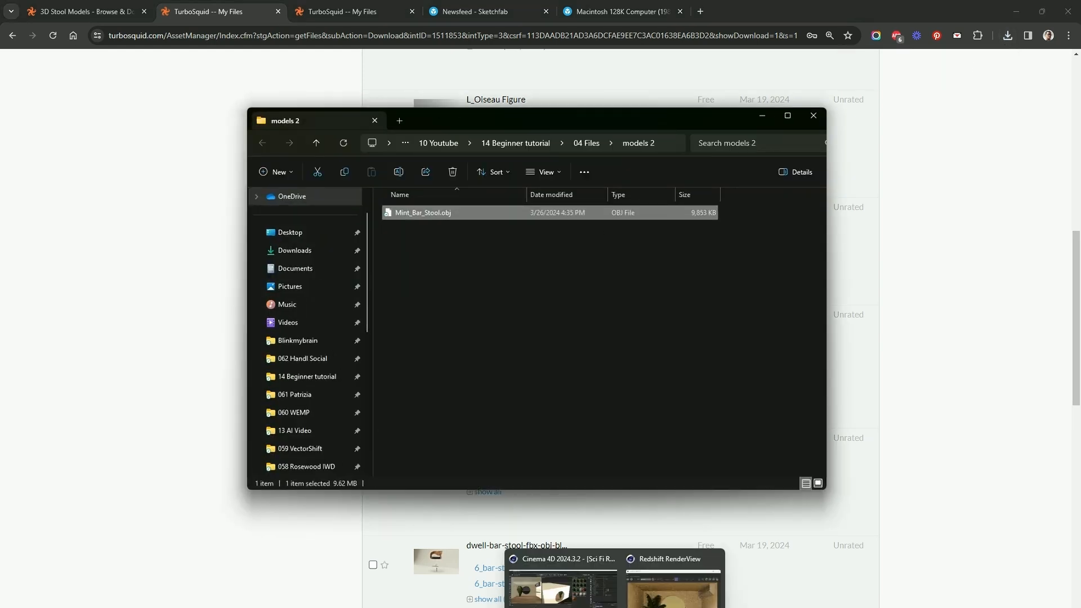
{"action": "left_click", "coordinate": [615, 607]}
{"action": "left_click", "coordinate": [614, 607]}
{"action": "left_click", "coordinate": [564, 583]}
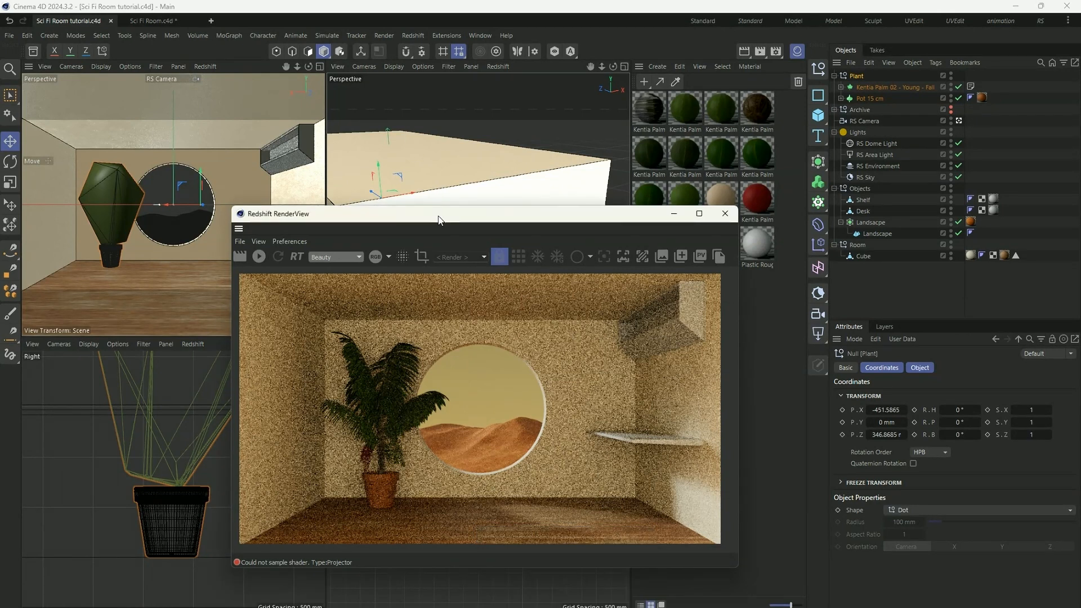
{"action": "left_click_drag", "start_coordinate": [440, 216], "coordinate": [699, 296]}
{"action": "left_click", "coordinate": [795, 51]}
{"action": "left_click_drag", "start_coordinate": [563, 131], "coordinate": [893, 239]}
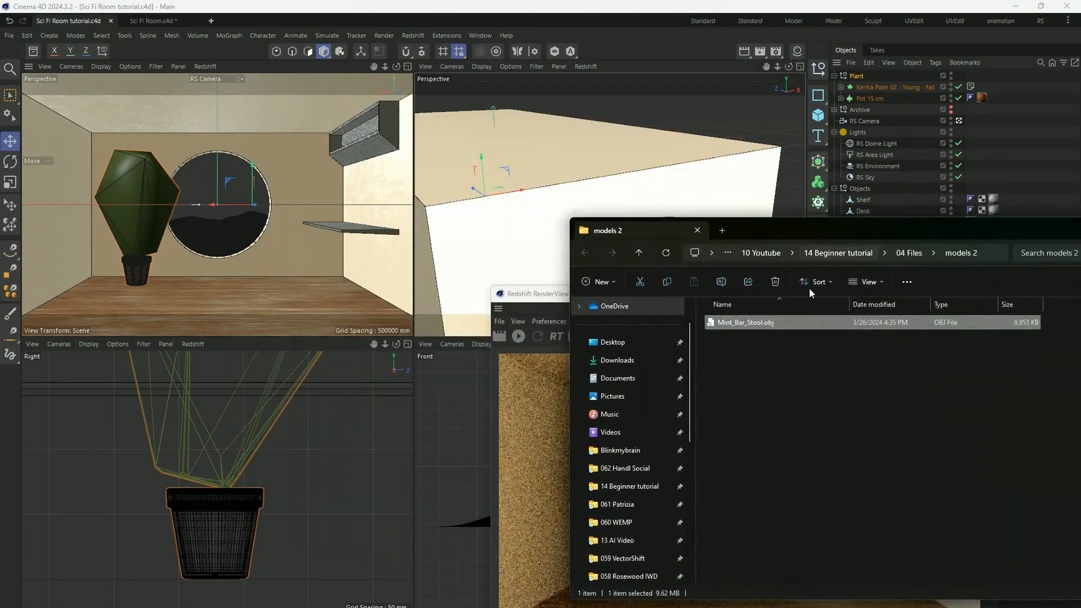
- Import Mint_Bar_Stool.obj into Cinema 4D with scale 1 in centimetres and the other OBJ import settings as offered
{"action": "left_click_drag", "start_coordinate": [775, 329], "coordinate": [451, 231]}
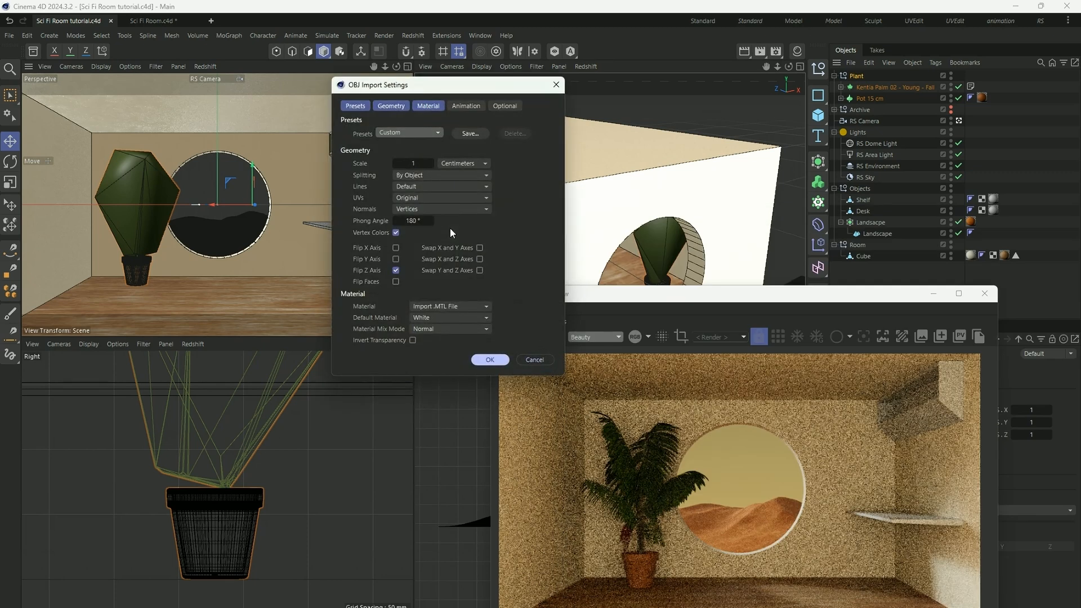
{"action": "left_click_drag", "start_coordinate": [454, 89], "coordinate": [441, 127]}
{"action": "left_click", "coordinate": [481, 397]}
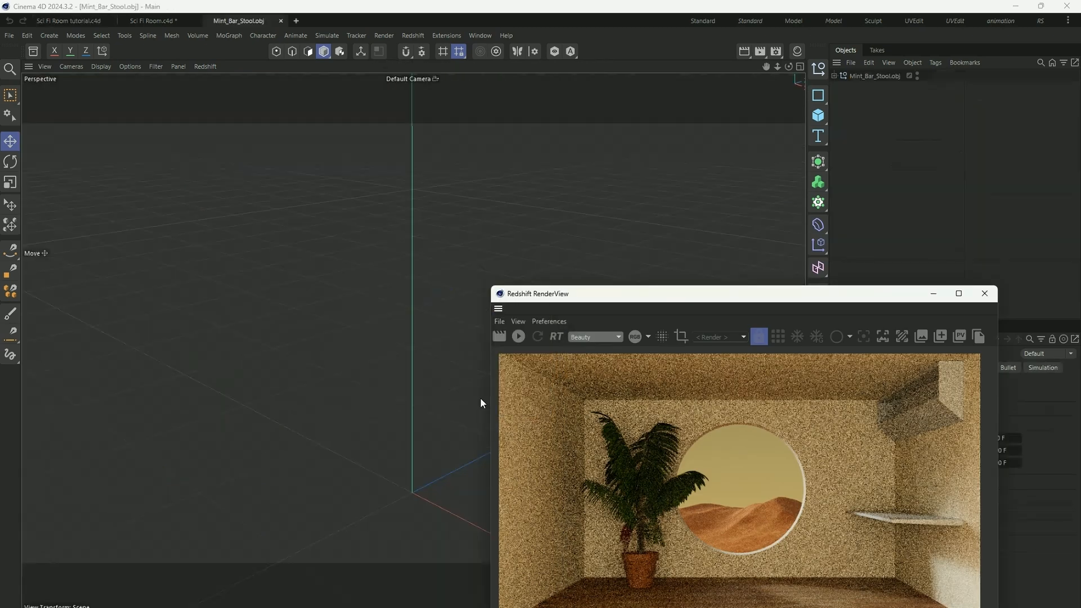
- Expand the Mint_Bar_Stool.obj null and examine which stool parts the Stool_seat and Stool_chrome objects contain
{"action": "left_click", "coordinate": [833, 75]}
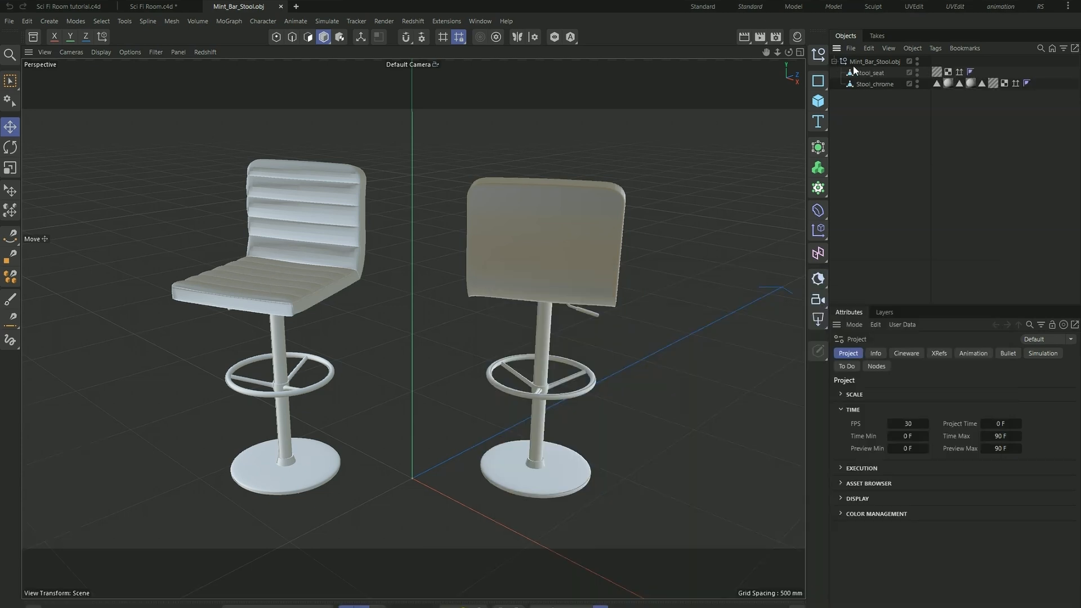
{"action": "left_click", "coordinate": [862, 89]}
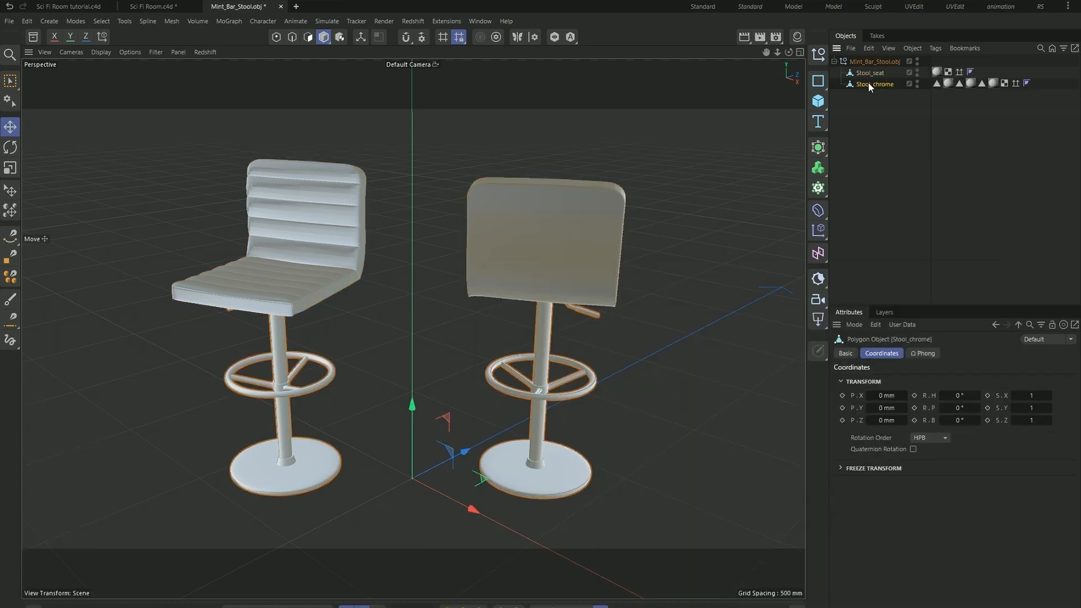
{"action": "left_click", "coordinate": [870, 86]}
{"action": "left_click", "coordinate": [872, 76]}
{"action": "left_click", "coordinate": [871, 84]}
{"action": "scroll", "coordinate": [482, 339], "scroll_direction": "down", "scroll_amount": 3}
{"action": "left_click_drag", "start_coordinate": [412, 328], "coordinate": [387, 344], "text": "alt"}
{"action": "left_click", "coordinate": [873, 74]}
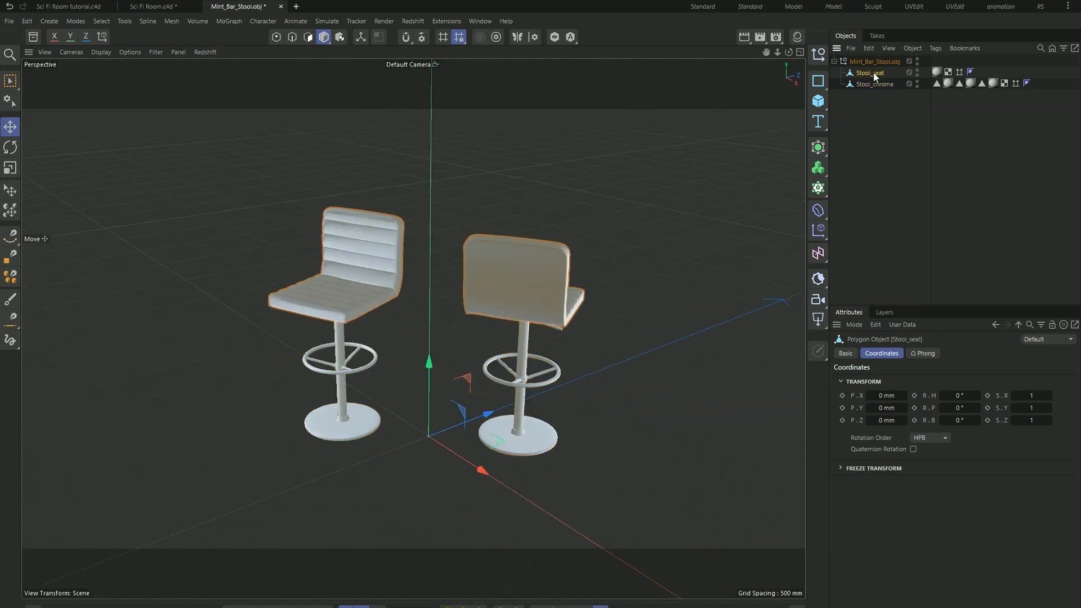
{"action": "left_click", "coordinate": [875, 83]}
{"action": "left_click", "coordinate": [877, 72]}
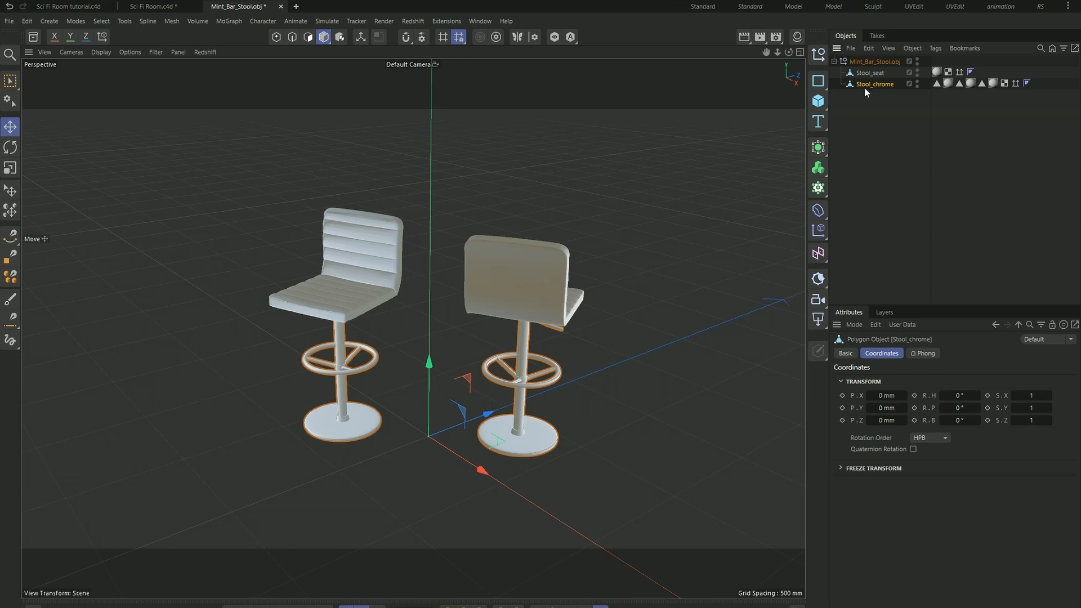
{"action": "left_click", "coordinate": [878, 73]}
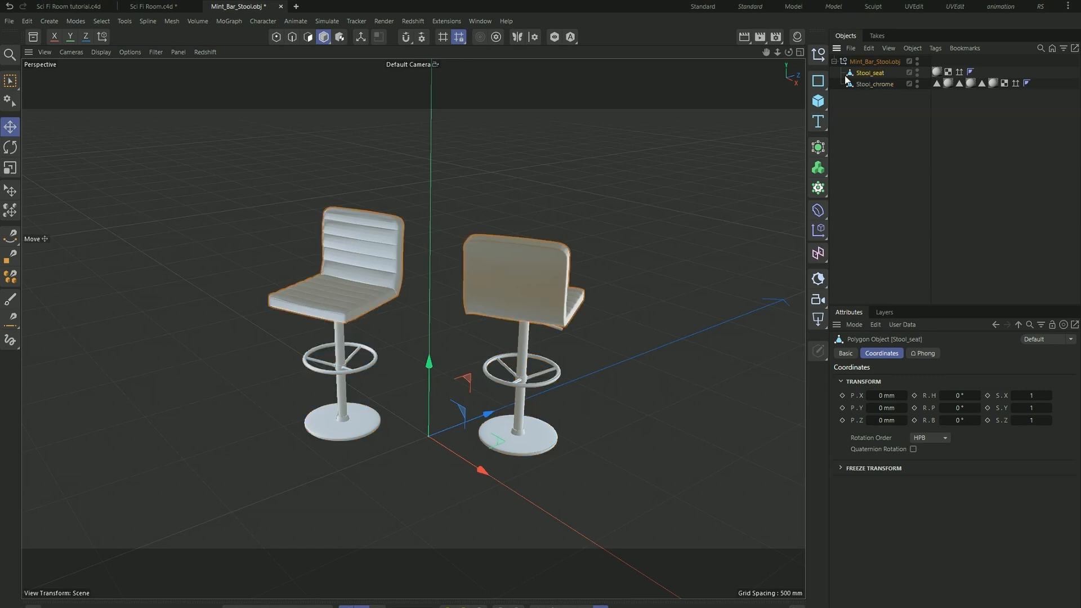
- Delete all polygons of the second, rear-facing seat from Stool_seat using Rectangle Selection in polygon mode
{"action": "left_click", "coordinate": [307, 37]}
{"action": "left_click", "coordinate": [10, 83]}
{"action": "left_click", "coordinate": [62, 117]}
{"action": "left_click_drag", "start_coordinate": [435, 189], "coordinate": [643, 398]}
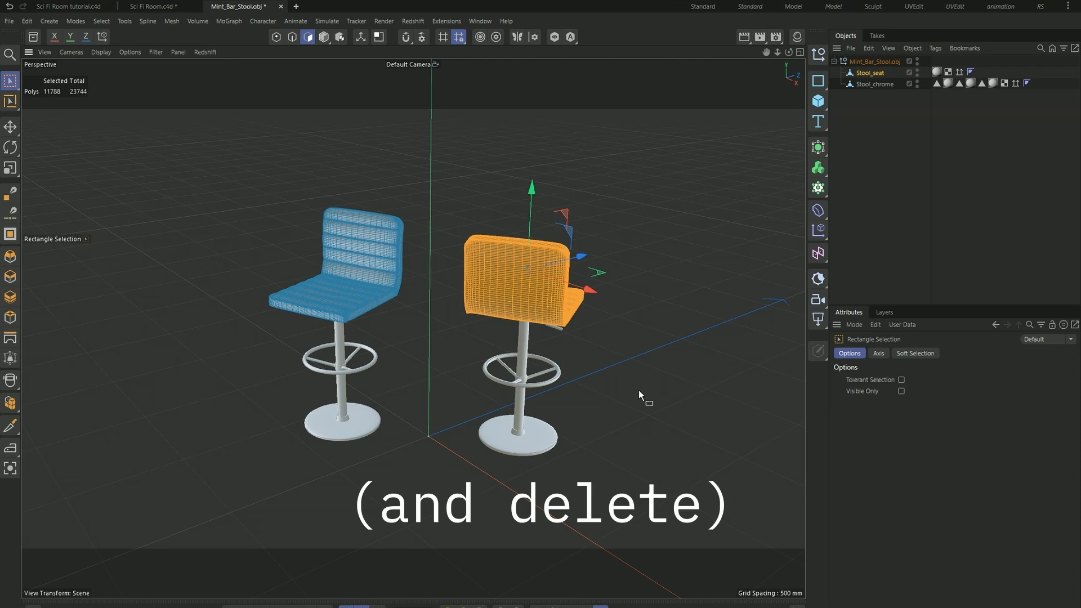
{"action": "key", "text": "Delete"}
{"action": "scroll", "coordinate": [529, 198], "scroll_direction": "up", "scroll_amount": 4}
{"action": "left_click_drag", "start_coordinate": [540, 242], "coordinate": [650, 506], "text": "alt"}
{"action": "key", "text": "Delete"}
{"action": "scroll", "coordinate": [448, 296], "scroll_direction": "down", "scroll_amount": 3}
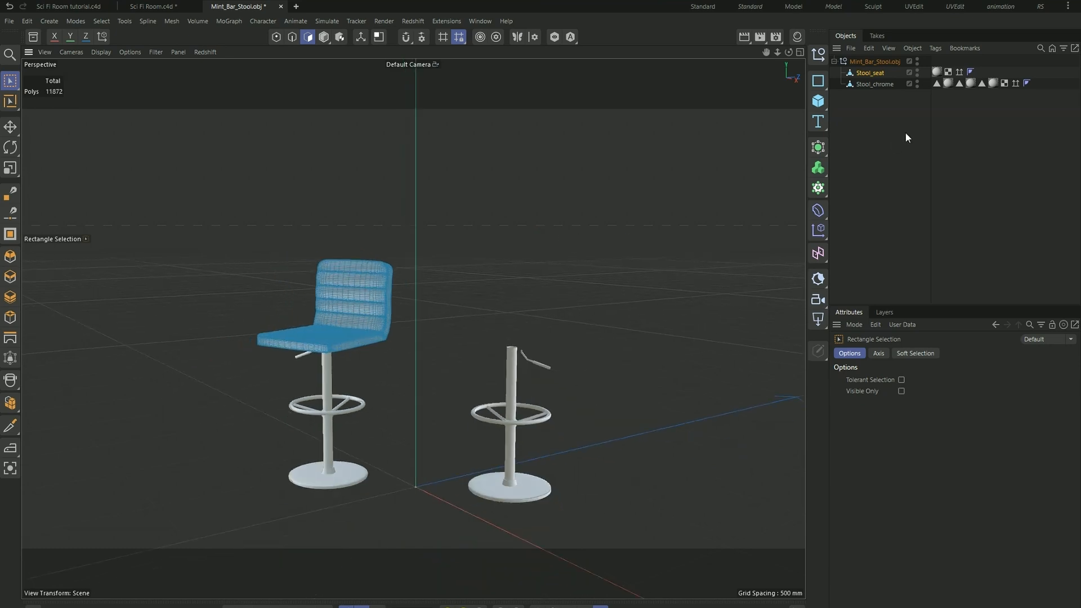
- Rectangle-select the second stool's base, pole and footrest polygons in Stool_chrome and delete them
{"action": "left_click", "coordinate": [874, 84]}
{"action": "scroll", "coordinate": [574, 441], "scroll_direction": "up", "scroll_amount": 2}
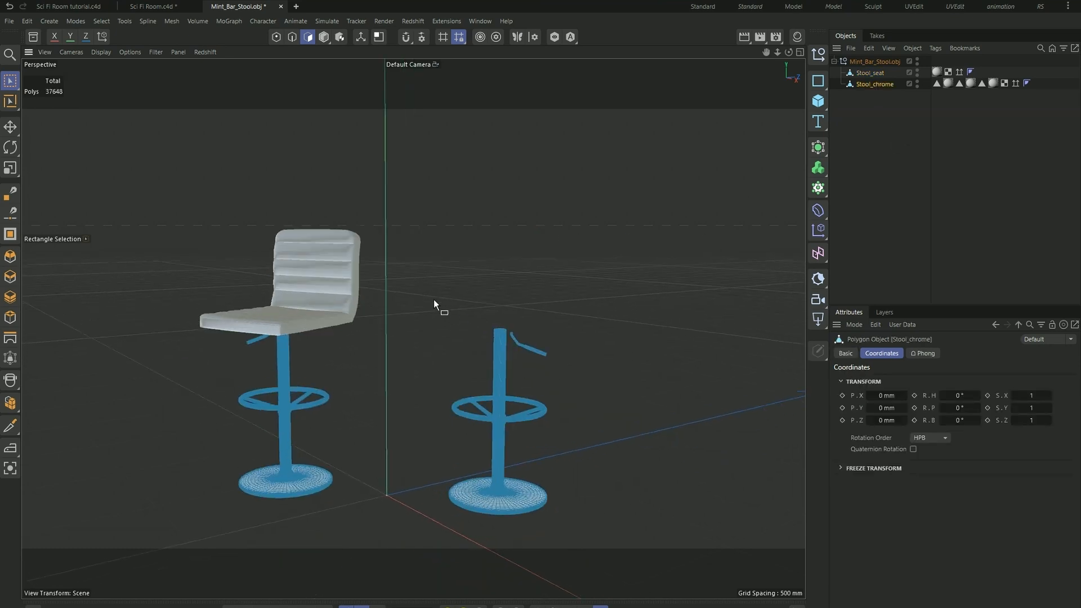
{"action": "left_click_drag", "start_coordinate": [417, 280], "coordinate": [632, 569]}
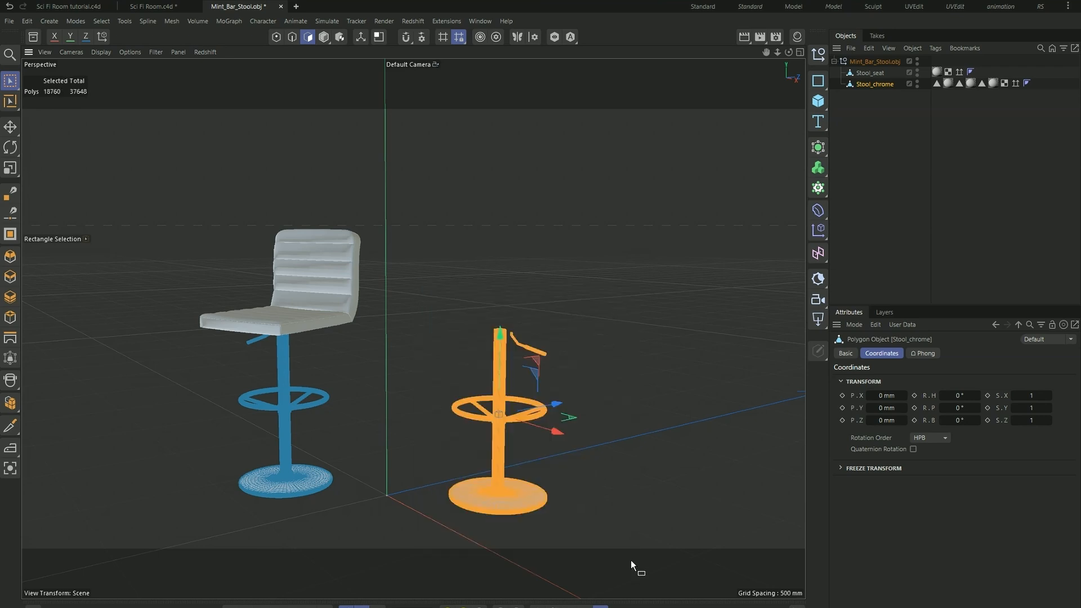
{"action": "key", "text": "Delete"}
{"action": "left_click_drag", "start_coordinate": [577, 539], "coordinate": [413, 303]}
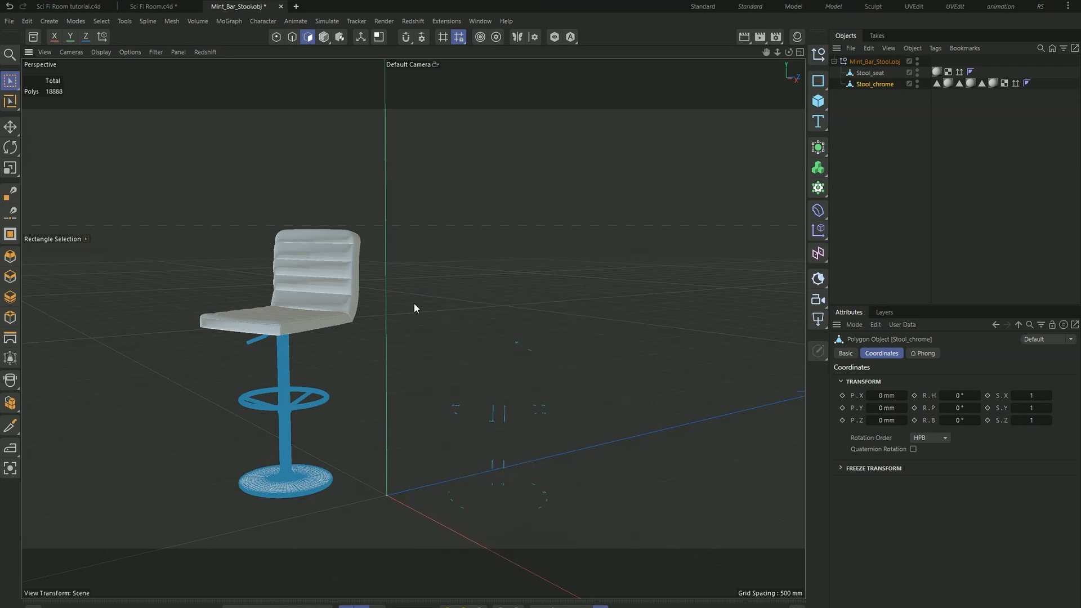
- Select the stray polygon fragments left from the second stool in Stool_chrome and delete them
{"action": "left_click_drag", "start_coordinate": [410, 321], "coordinate": [418, 343]}
{"action": "left_click", "coordinate": [870, 73]}
{"action": "left_click_drag", "start_coordinate": [584, 546], "coordinate": [454, 492]}
{"action": "scroll", "coordinate": [477, 500], "scroll_direction": "up", "scroll_amount": 3}
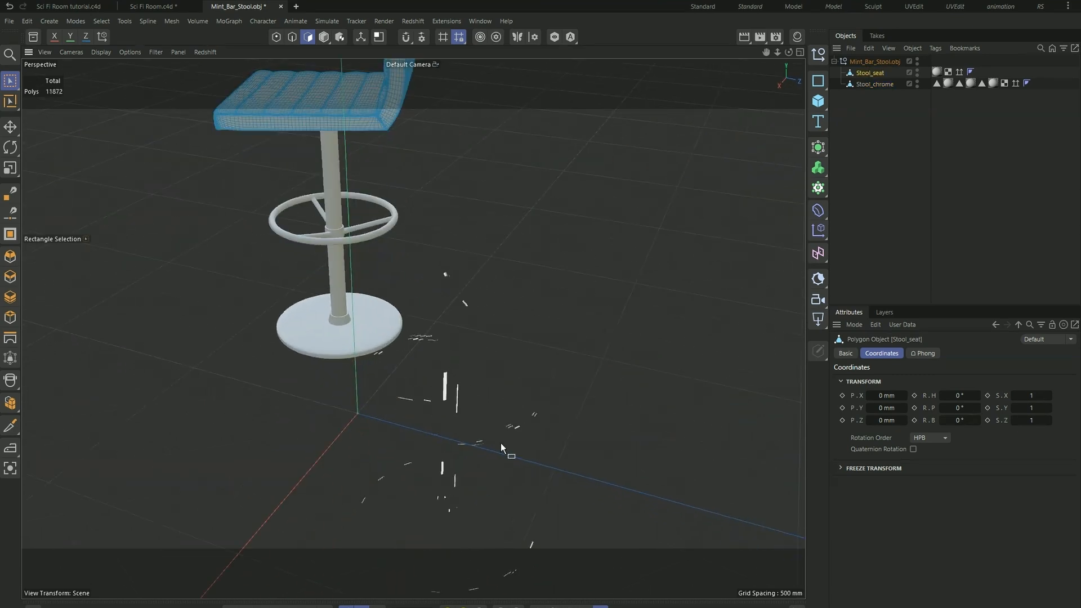
{"action": "scroll", "coordinate": [491, 473], "scroll_direction": "down", "scroll_amount": 1}
{"action": "left_click", "coordinate": [874, 85]}
{"action": "left_click_drag", "start_coordinate": [564, 400], "coordinate": [429, 535], "text": "alt"}
{"action": "left_click_drag", "start_coordinate": [474, 568], "coordinate": [242, 236]}
{"action": "key", "text": "Delete"}
{"action": "key", "text": "h"}
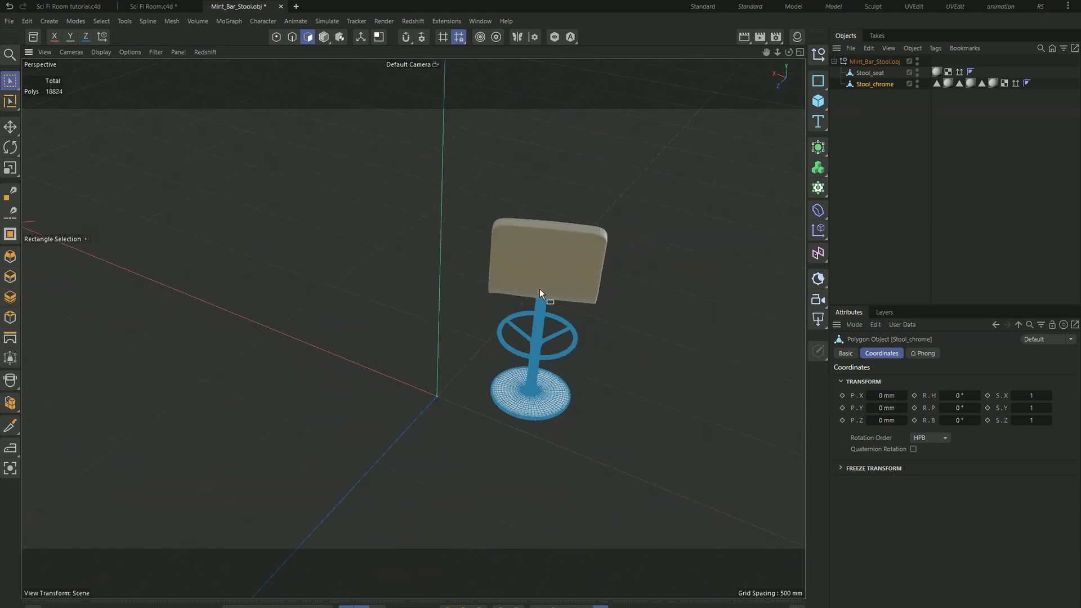
- Check the remaining stool from several angles, return to model mode and select the whole Mint_Bar_Stool.obj null
{"action": "left_click_drag", "start_coordinate": [392, 331], "coordinate": [650, 327], "text": "alt"}
{"action": "scroll", "coordinate": [650, 327], "scroll_direction": "down", "scroll_amount": 3}
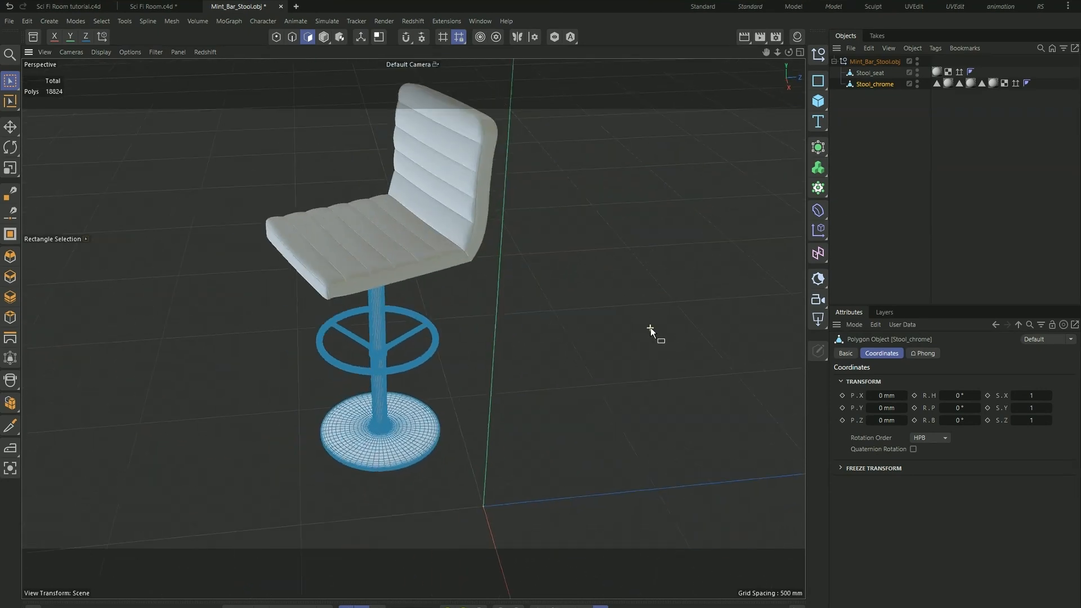
{"action": "scroll", "coordinate": [426, 318], "scroll_direction": "up", "scroll_amount": 4}
{"action": "scroll", "coordinate": [452, 324], "scroll_direction": "down", "scroll_amount": 5}
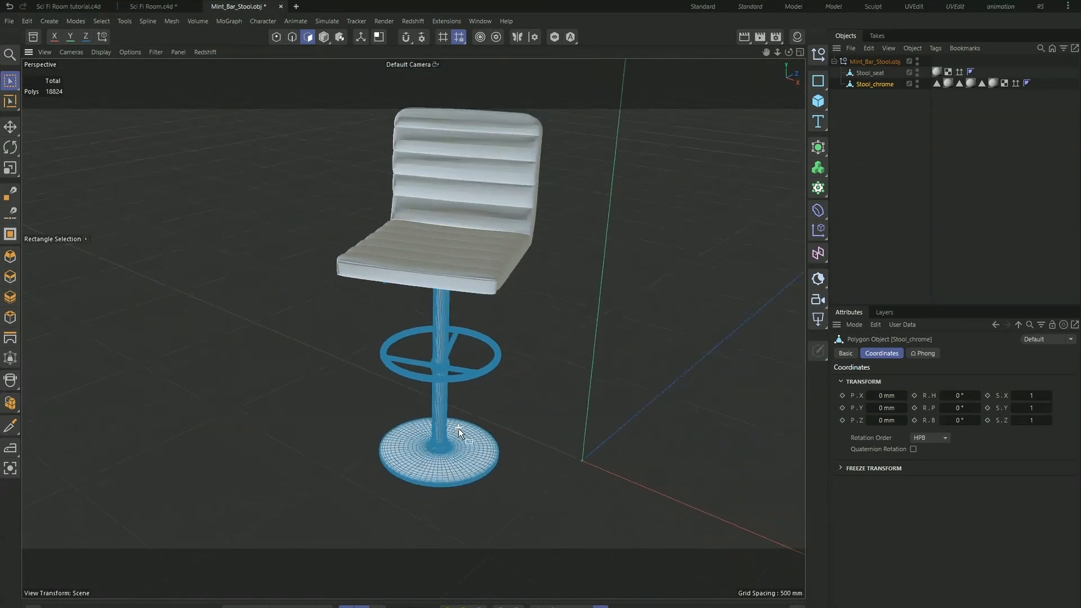
{"action": "left_click_drag", "start_coordinate": [458, 428], "coordinate": [509, 268], "text": "alt"}
{"action": "left_click", "coordinate": [869, 74]}
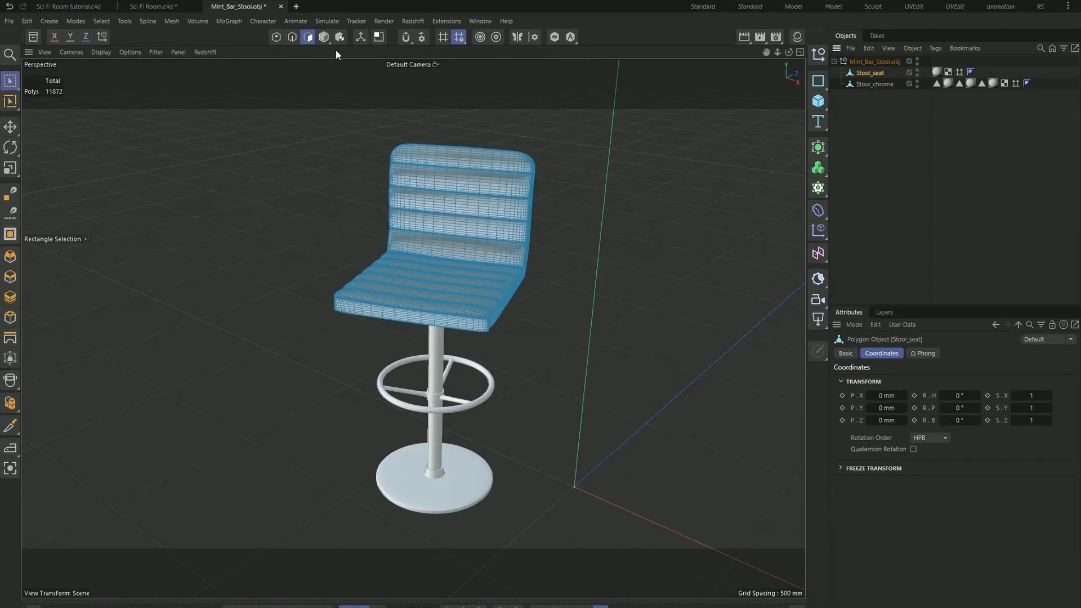
{"action": "left_click", "coordinate": [324, 38]}
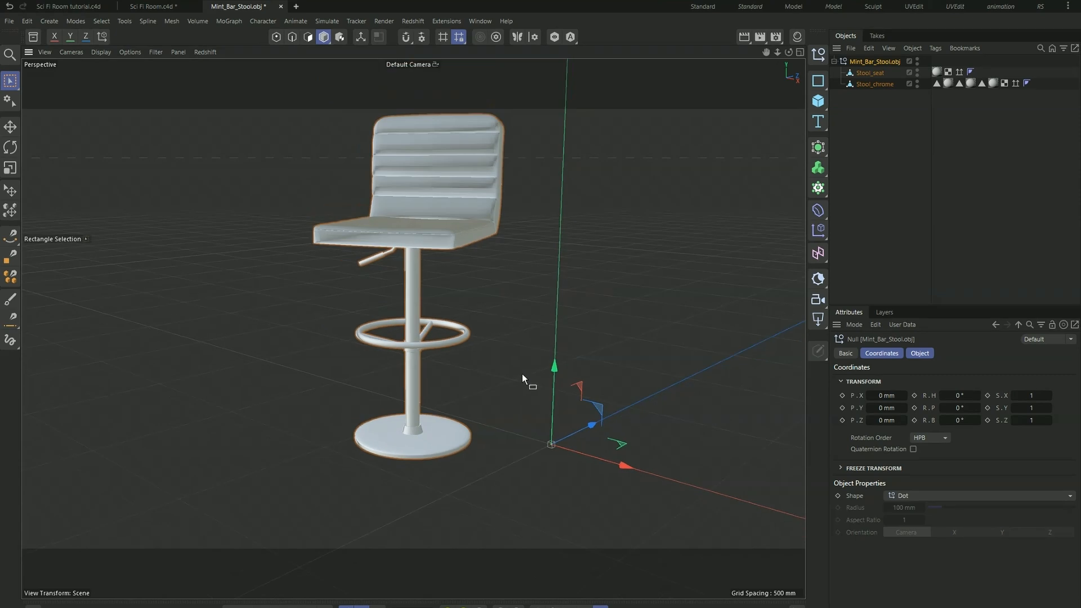
{"action": "scroll", "coordinate": [522, 373], "scroll_direction": "up", "scroll_amount": 2}
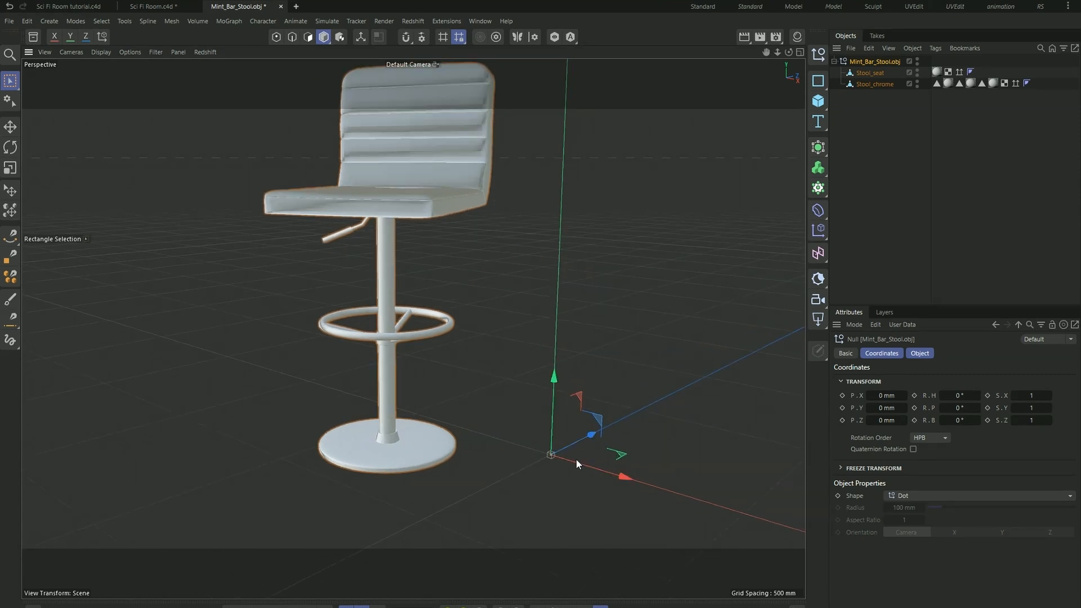
- Select only the Stool_chrome object and bring up the Axis Center tool for it
{"action": "scroll", "coordinate": [376, 478], "scroll_direction": "up", "scroll_amount": 3}
{"action": "left_click_drag", "start_coordinate": [376, 470], "coordinate": [416, 396], "text": "alt"}
{"action": "scroll", "coordinate": [411, 488], "scroll_direction": "down", "scroll_amount": 4}
{"action": "middle_click_drag", "start_coordinate": [410, 425], "coordinate": [413, 328], "text": "alt"}
{"action": "left_click_drag", "start_coordinate": [413, 328], "coordinate": [461, 390], "text": "alt"}
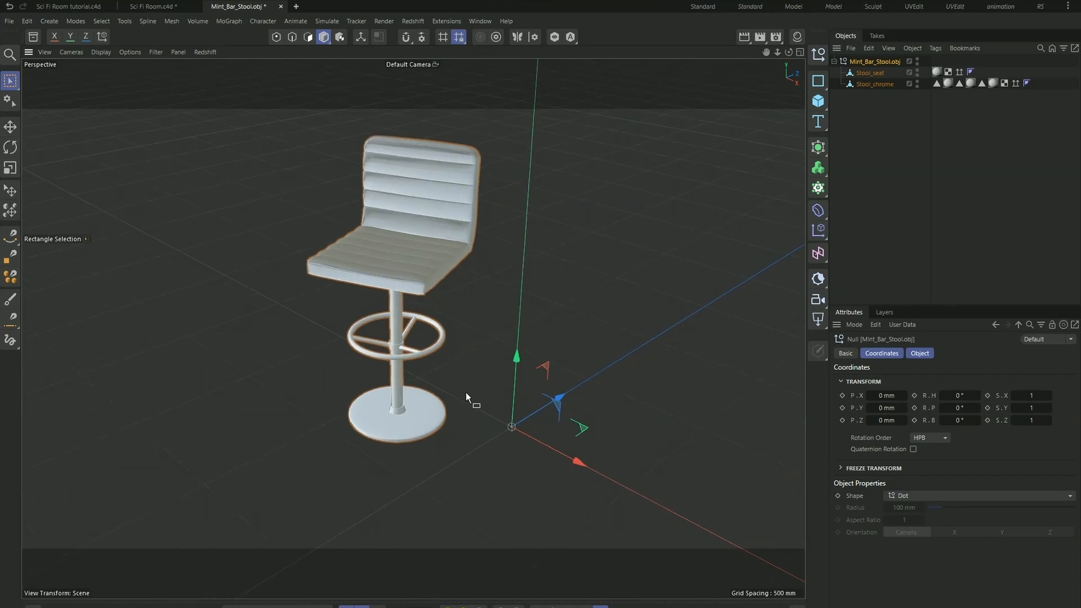
{"action": "left_click", "coordinate": [876, 85]}
{"action": "scroll", "coordinate": [461, 343], "scroll_direction": "up", "scroll_amount": 2}
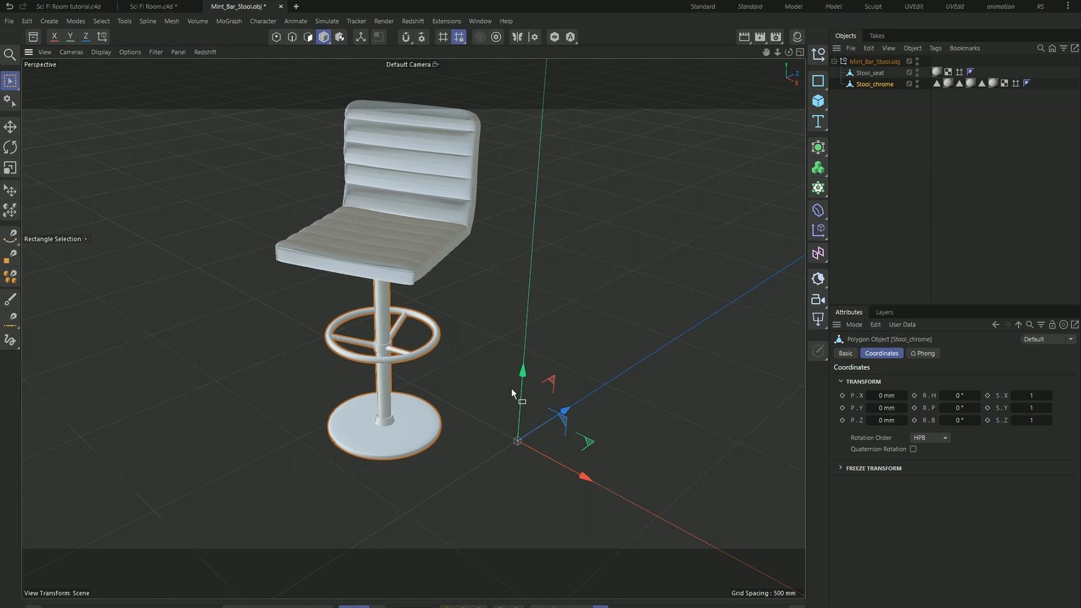
{"action": "key", "text": "shift+c"}
{"action": "type", "text": "axi"}
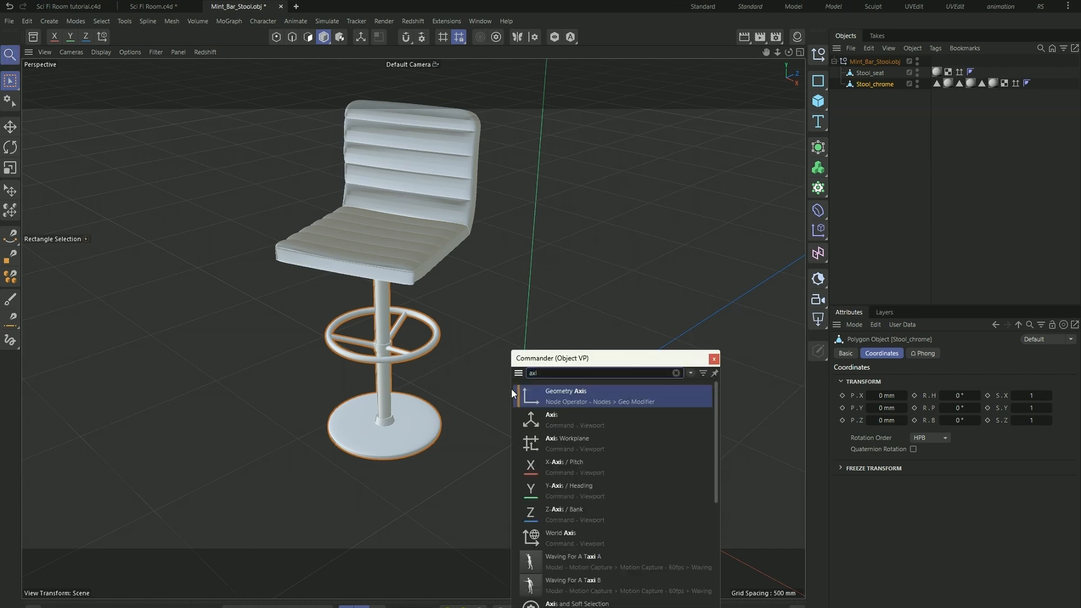
{"action": "type", "text": "s cen"}
{"action": "key", "text": "Return"}
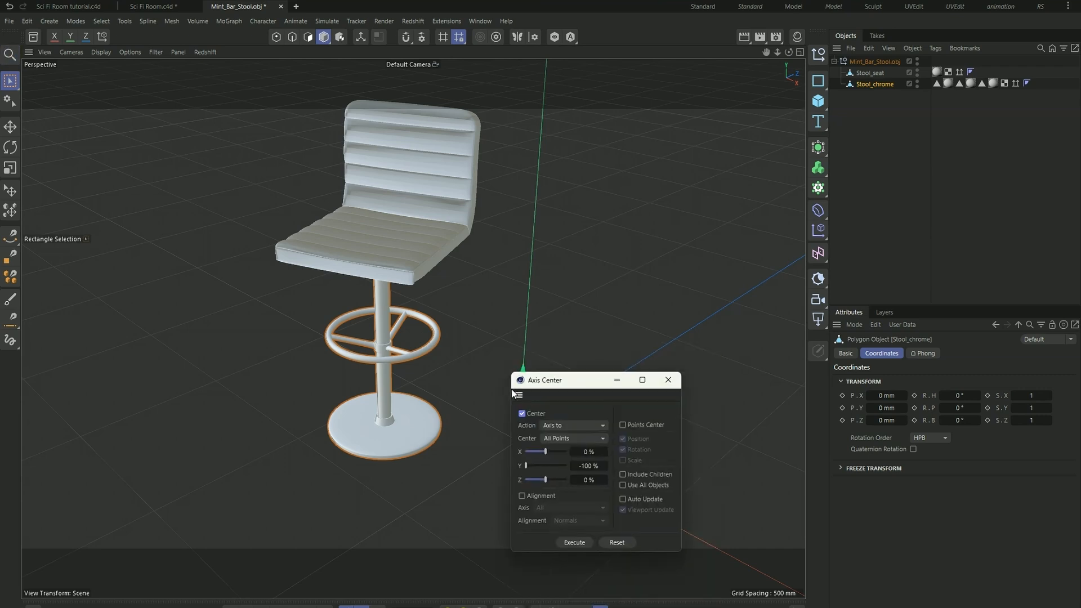
- Move Stool_chrome's axis to the bottom centre of its base, using Axis to, All Points, X 0%, Y -100%, Z 0%
{"action": "left_click_drag", "start_coordinate": [596, 381], "coordinate": [651, 243]}
{"action": "double_click", "coordinate": [643, 328]}
{"action": "type", "text": "0"}
{"action": "key", "text": "Return"}
{"action": "left_click_drag", "start_coordinate": [621, 242], "coordinate": [628, 207]}
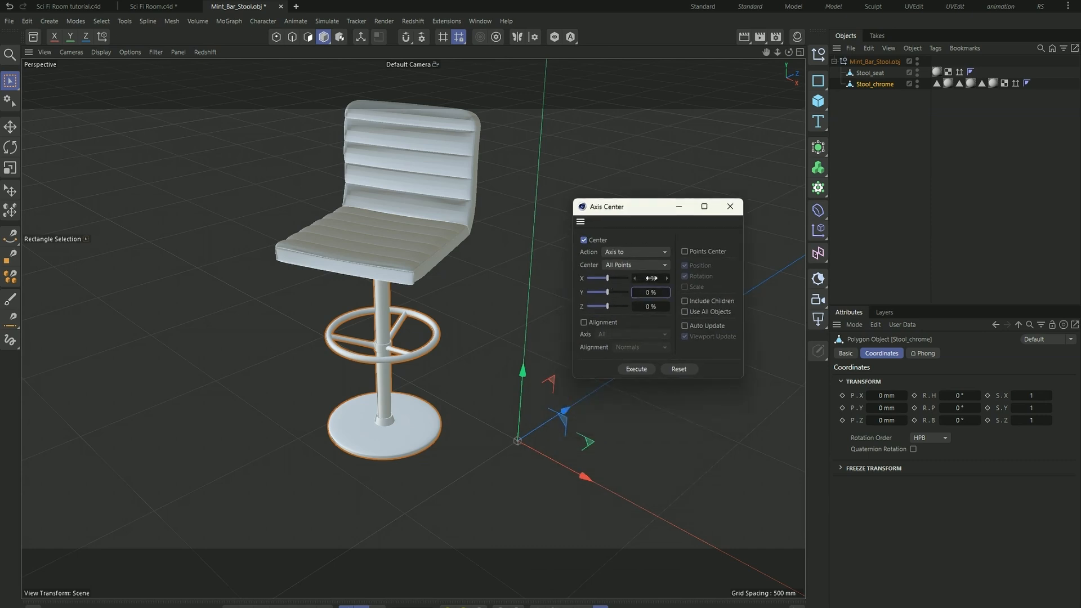
{"action": "left_click_drag", "start_coordinate": [606, 292], "coordinate": [566, 289]}
{"action": "left_click", "coordinate": [639, 370]}
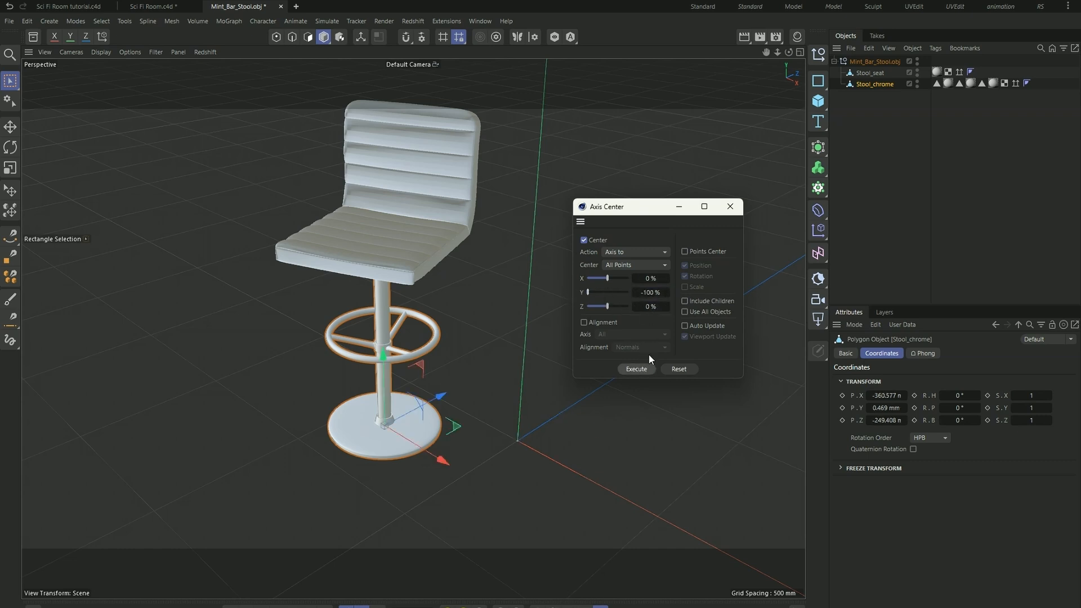
{"action": "left_click", "coordinate": [730, 207]}
{"action": "scroll", "coordinate": [380, 429], "scroll_direction": "up", "scroll_amount": 4}
{"action": "left_click_drag", "start_coordinate": [380, 429], "coordinate": [383, 399], "text": "alt"}
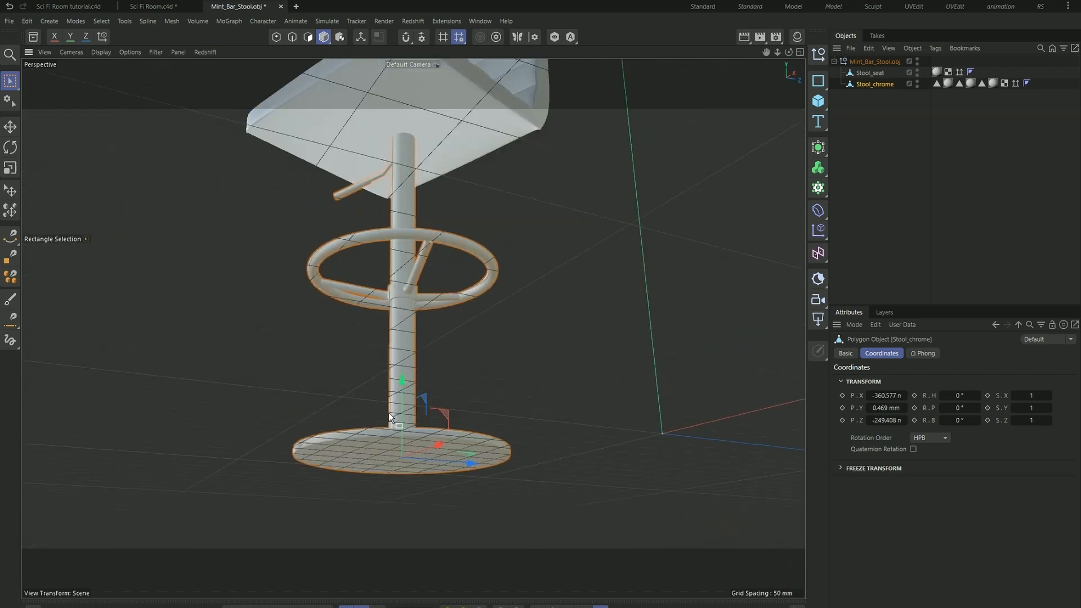
{"action": "scroll", "coordinate": [396, 359], "scroll_direction": "down", "scroll_amount": 4}
{"action": "left_click_drag", "start_coordinate": [396, 359], "coordinate": [383, 431], "text": "alt"}
{"action": "scroll", "coordinate": [383, 432], "scroll_direction": "down", "scroll_amount": 4}
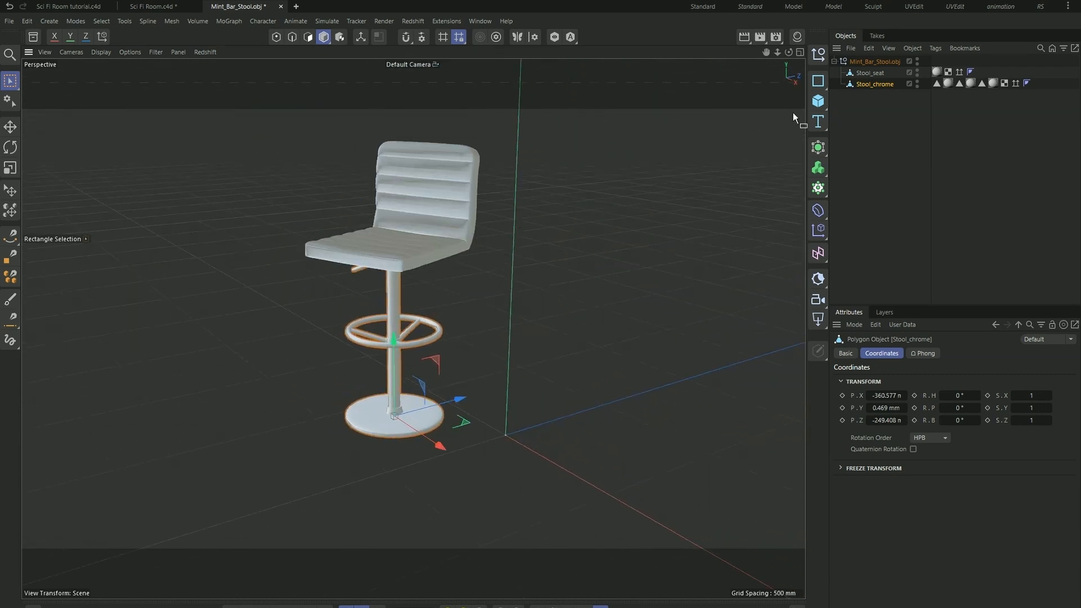
- Align the Mint_Bar_Stool.obj null to Stool_chrome's axis using Axis Center with the action Parent to
{"action": "left_click", "coordinate": [863, 61]}
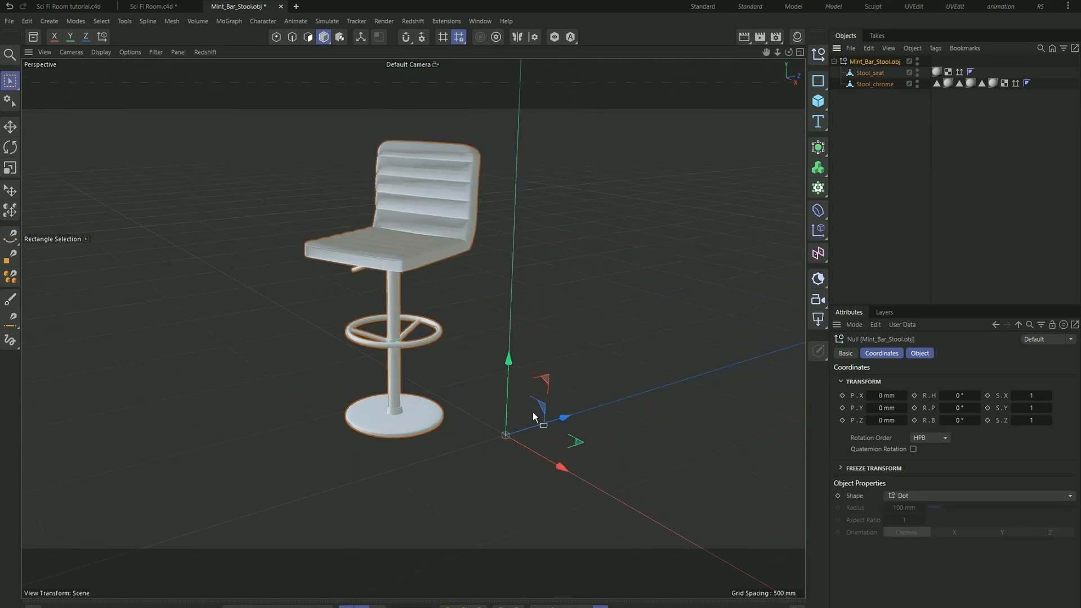
{"action": "left_click", "coordinate": [878, 84]}
{"action": "key", "text": "shift+c"}
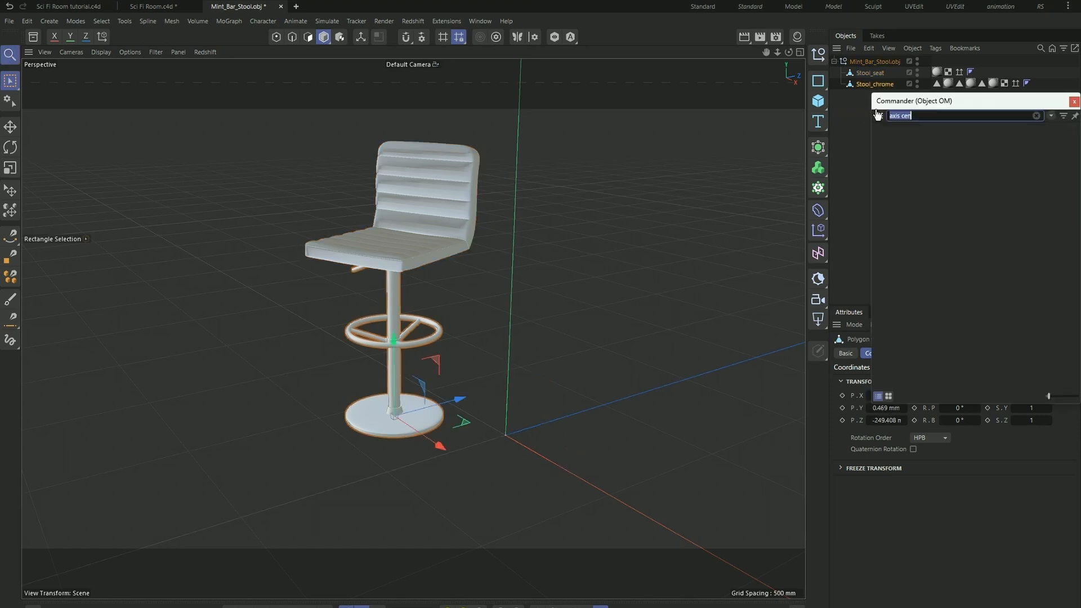
{"action": "key", "text": "Return"}
{"action": "left_click_drag", "start_coordinate": [893, 113], "coordinate": [514, 258]}
{"action": "left_click", "coordinate": [563, 292]}
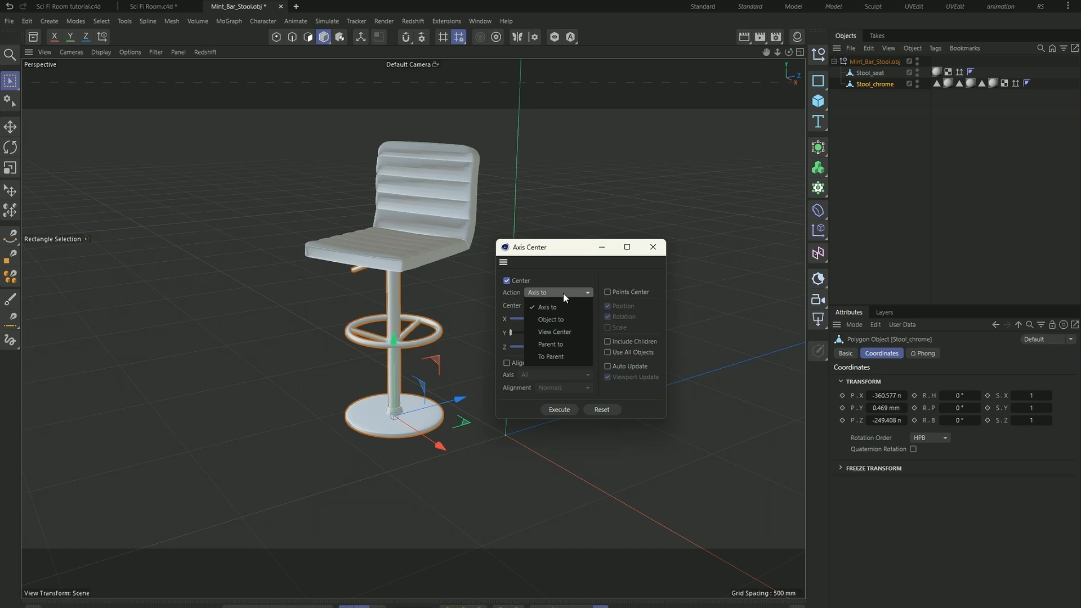
{"action": "left_click", "coordinate": [566, 344]}
{"action": "left_click", "coordinate": [565, 408]}
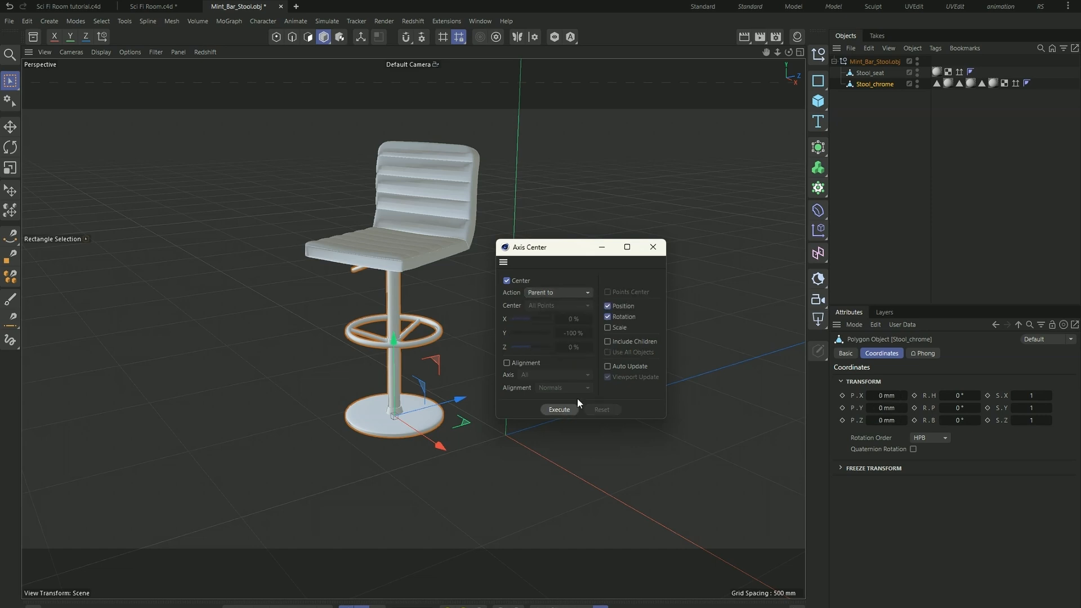
{"action": "left_click", "coordinate": [654, 249]}
- Copy the whole Mint_Bar_Stool.obj null into the Sci Fi Room tutorial.c4d scene
{"action": "left_click", "coordinate": [871, 63]}
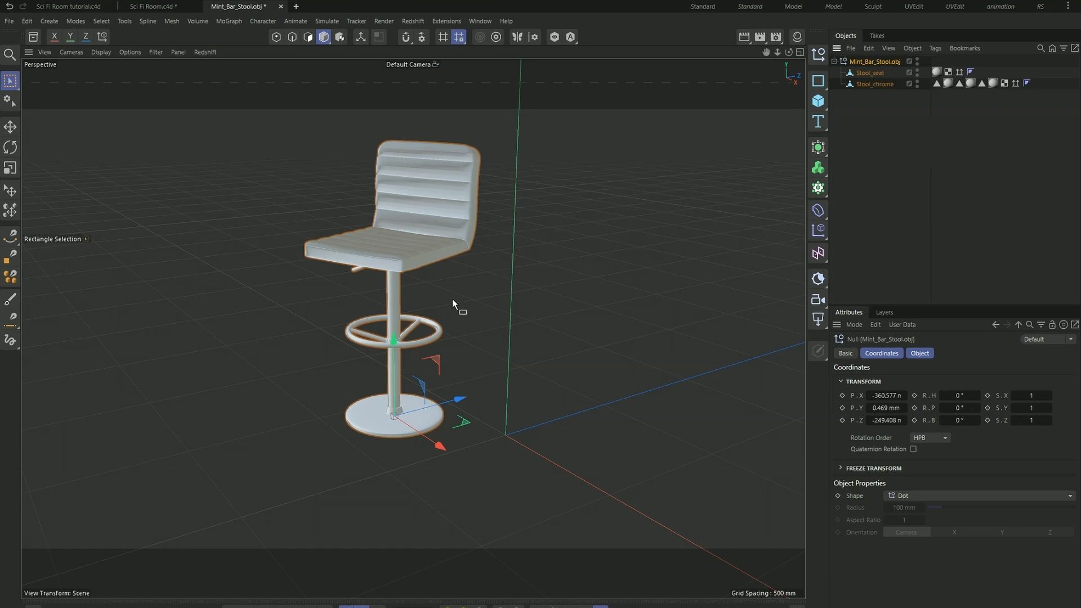
{"action": "scroll", "coordinate": [417, 412], "scroll_direction": "up", "scroll_amount": 4}
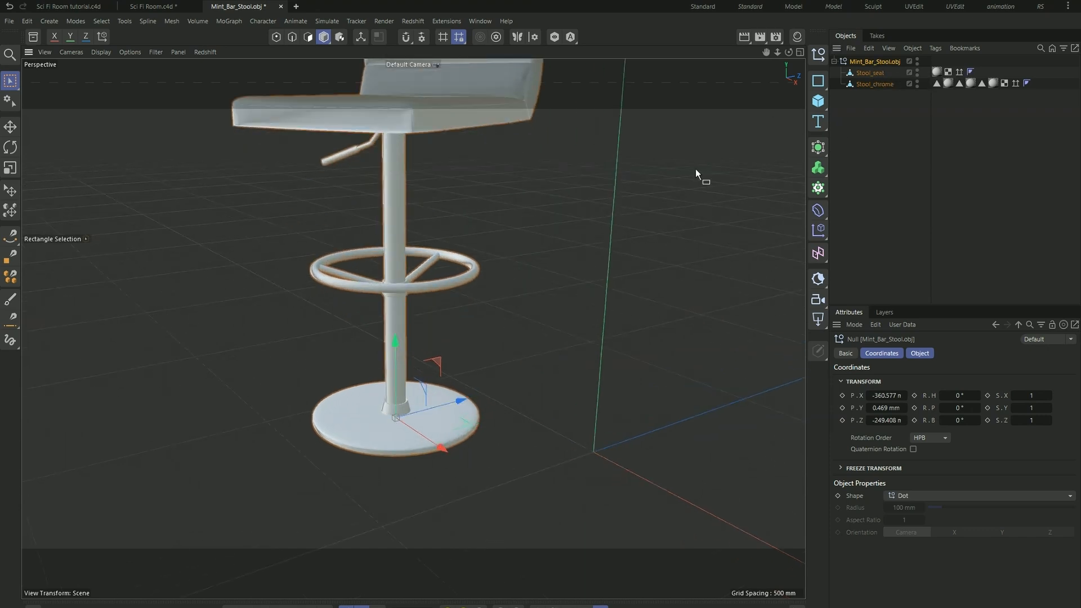
{"action": "left_click", "coordinate": [65, 8]}
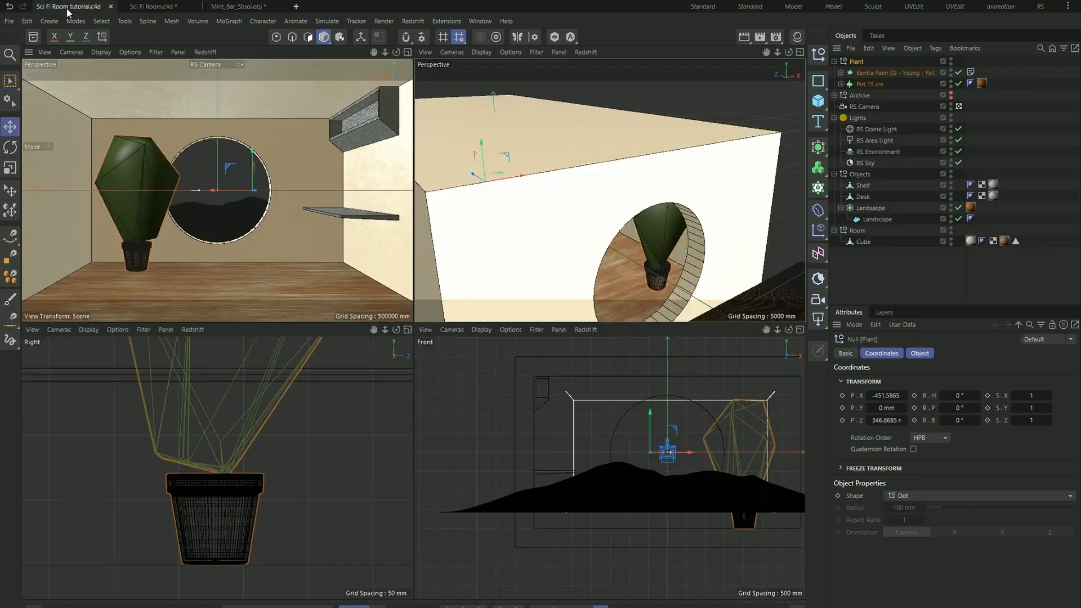
{"action": "scroll", "coordinate": [559, 182], "scroll_direction": "down", "scroll_amount": 2}
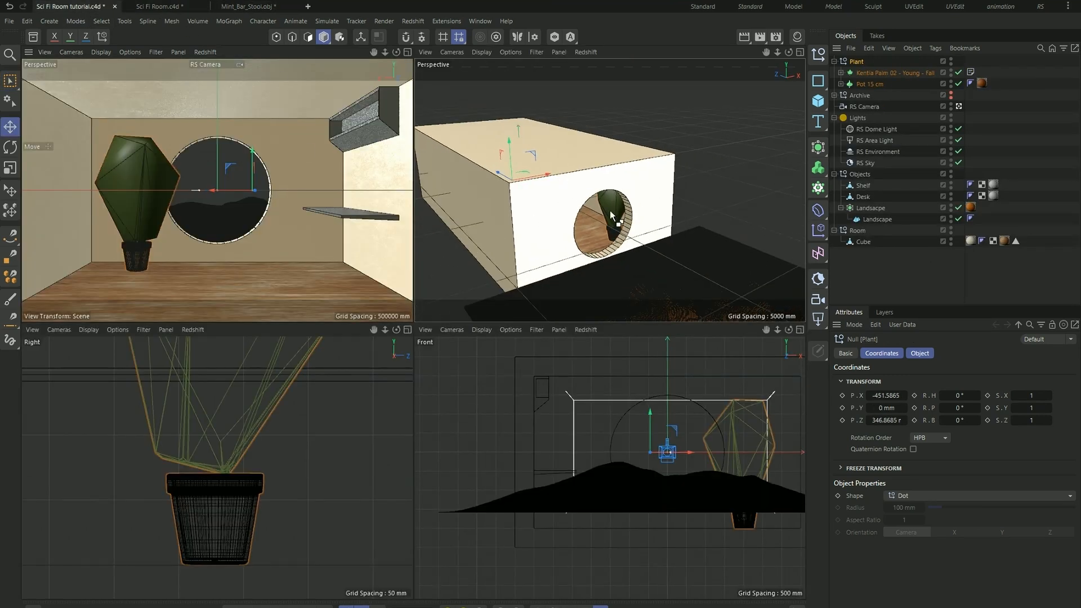
{"action": "key", "text": "ctrl+v"}
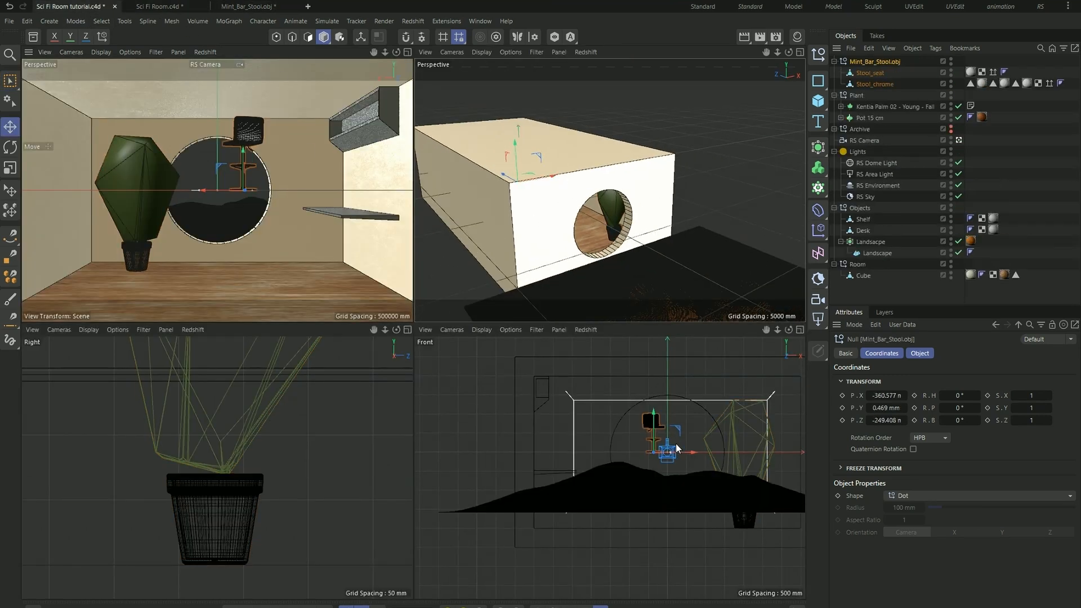
- Lower the stool to the room floor and move it back toward the window wall, to about Y -1980 mm and Z -6067 mm
{"action": "left_click_drag", "start_coordinate": [243, 155], "coordinate": [248, 241]}
{"action": "scroll", "coordinate": [215, 466], "scroll_direction": "down", "scroll_amount": 5}
{"action": "scroll", "coordinate": [215, 466], "scroll_direction": "down", "scroll_amount": 8}
{"action": "scroll", "coordinate": [289, 467], "scroll_direction": "up", "scroll_amount": 4}
{"action": "scroll", "coordinate": [266, 458], "scroll_direction": "down", "scroll_amount": 3}
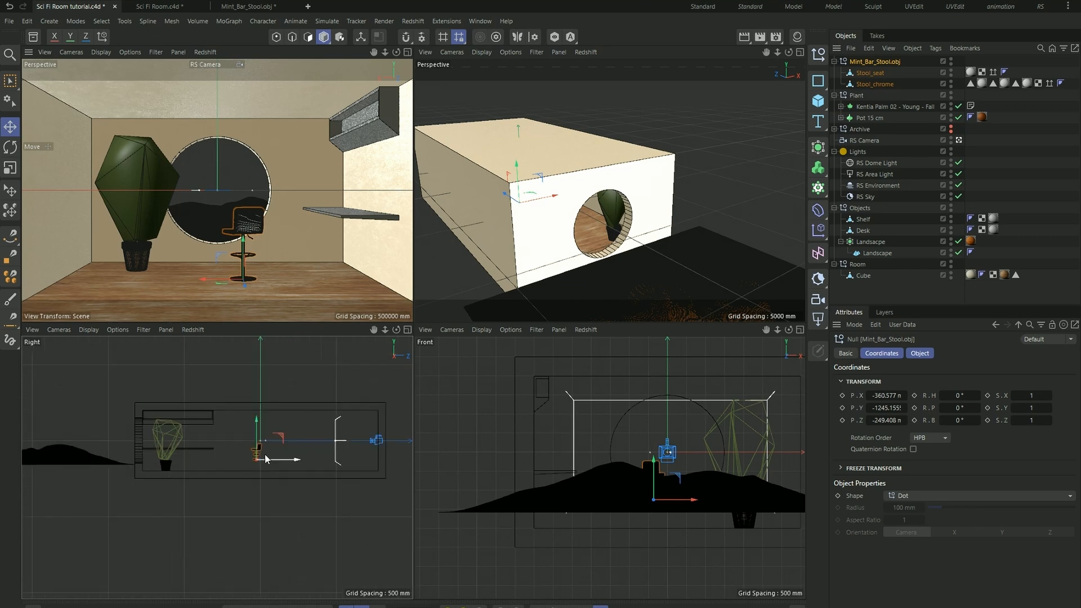
{"action": "left_click_drag", "start_coordinate": [290, 460], "coordinate": [205, 461]}
{"action": "scroll", "coordinate": [163, 464], "scroll_direction": "up", "scroll_amount": 6}
{"action": "left_click_drag", "start_coordinate": [194, 420], "coordinate": [197, 469]}
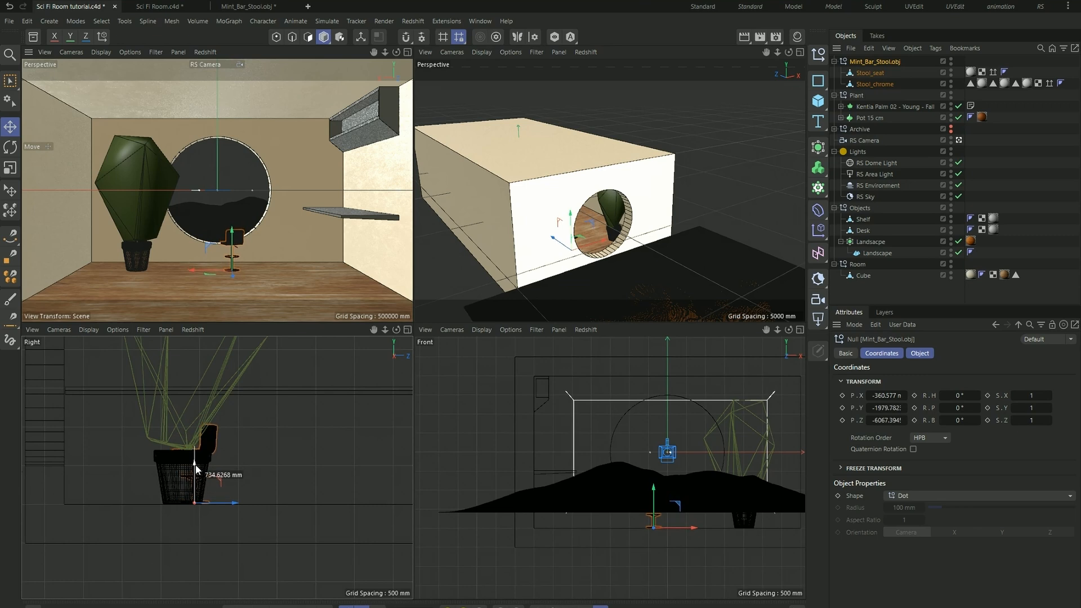
- Slide the stool sideways toward the desk to about X -1766 mm
{"action": "left_click_drag", "start_coordinate": [731, 209], "coordinate": [593, 177], "text": "alt"}
{"action": "scroll", "coordinate": [600, 190], "scroll_direction": "up", "scroll_amount": 5}
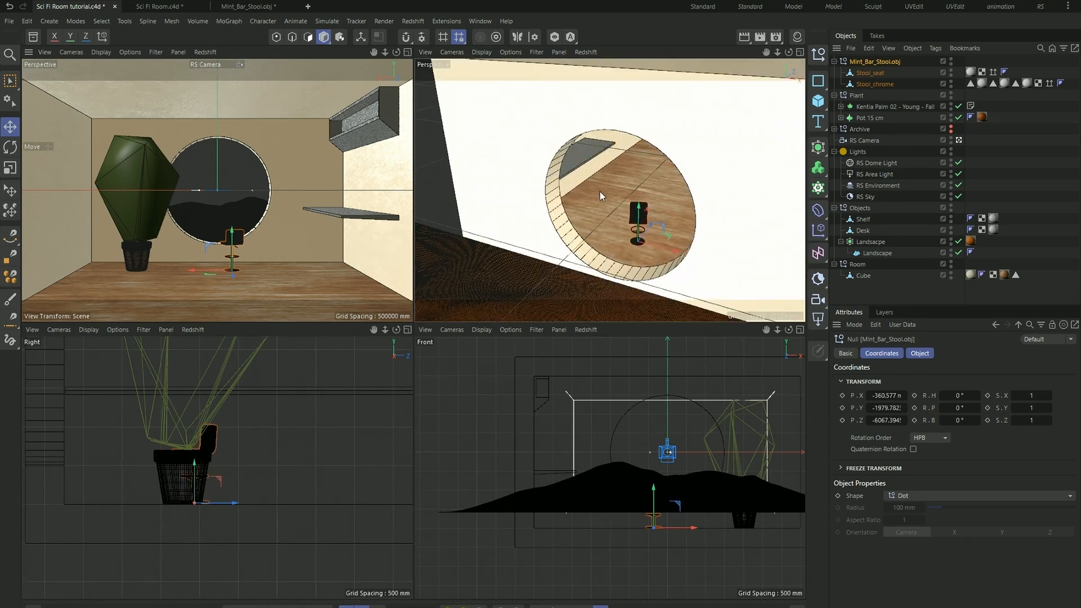
{"action": "left_click_drag", "start_coordinate": [676, 250], "coordinate": [627, 239]}
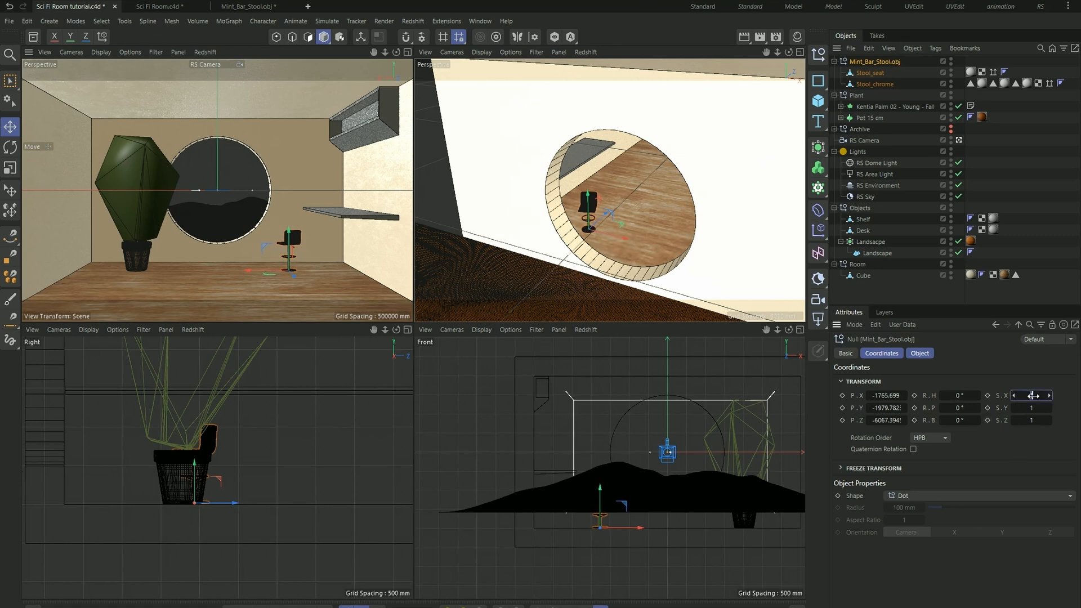
- Try scaling the stool to 2 on X, Y and Z
{"action": "type", "text": "2"}
{"action": "key", "text": "Tab"}
{"action": "type", "text": "2"}
- Set the stool's scale to 1.8 on X, Y and Z
{"action": "key", "text": "Tab"}
{"action": "type", "text": "2"}
{"action": "key", "text": "Return"}
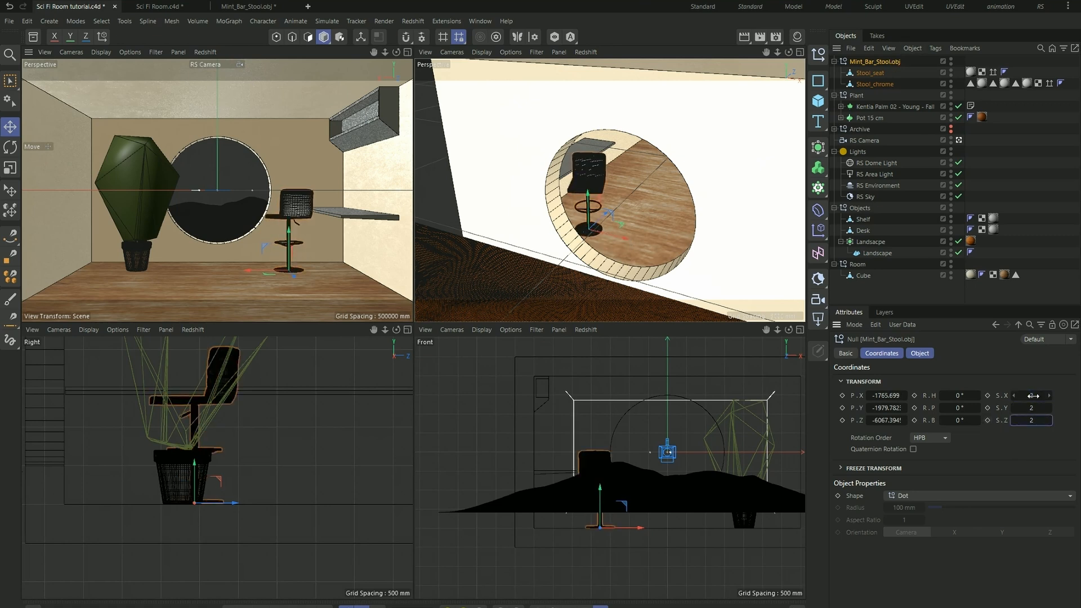
{"action": "left_click", "coordinate": [1030, 394]}
{"action": "type", "text": "1.8"}
{"action": "key", "text": "Tab"}
{"action": "type", "text": "1.8"}
{"action": "key", "text": "Tab"}
{"action": "type", "text": "1.8"}
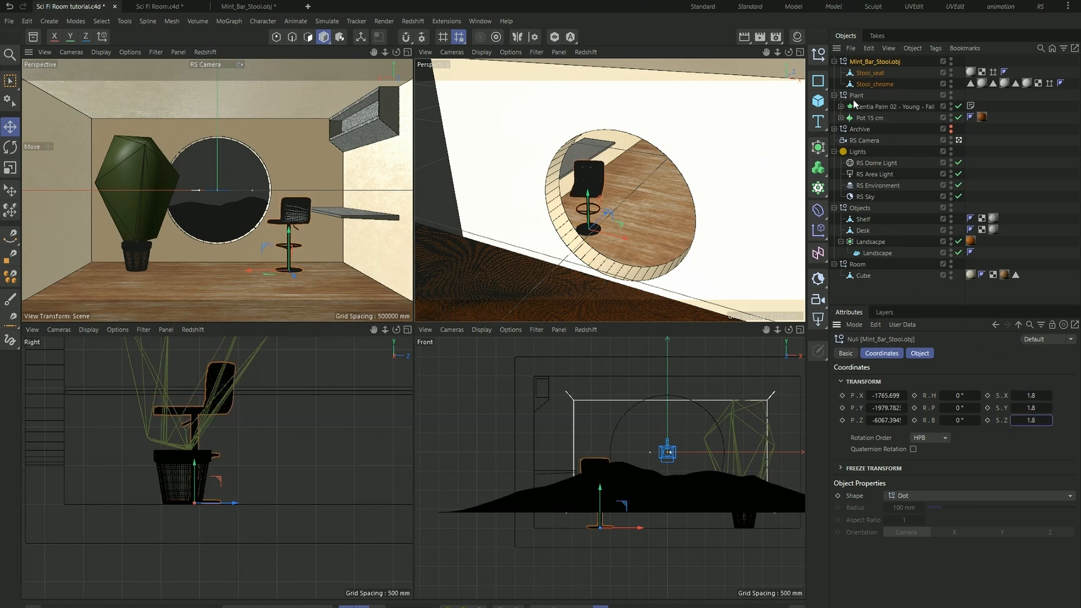
- Open the Redshift RenderView and start a live render of the room with the stool
{"action": "key", "text": "shift+c"}
{"action": "type", "text": "rs"}
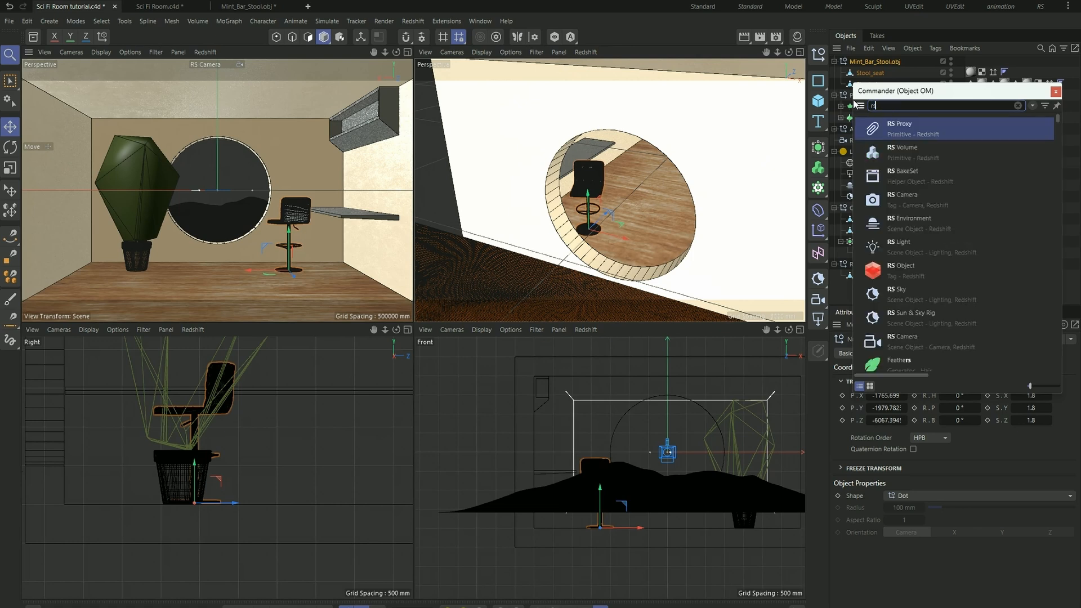
{"action": "type", "text": " rend"}
{"action": "key", "text": "Return"}
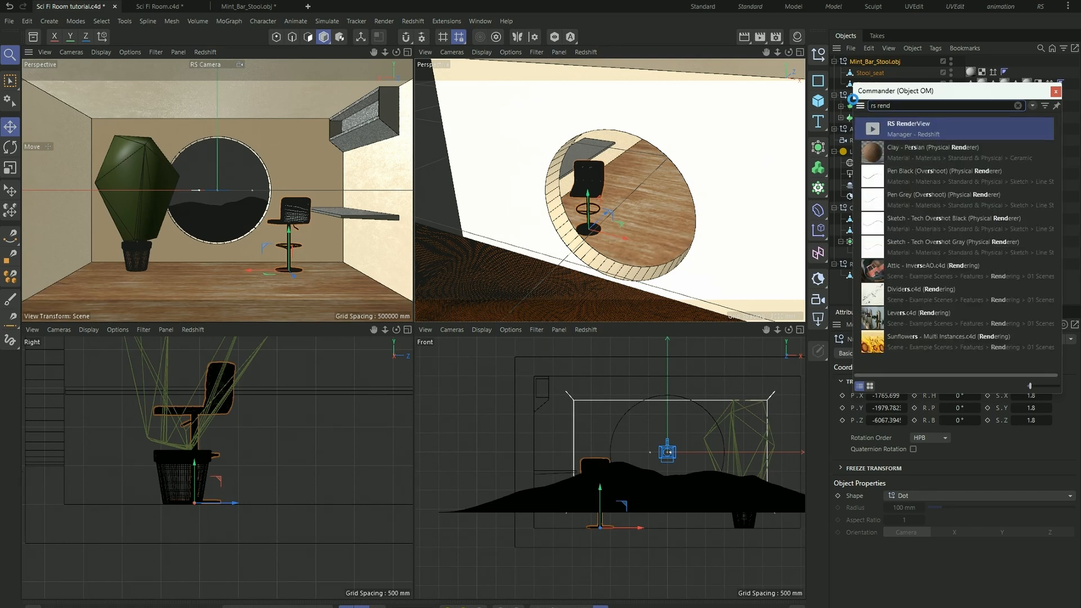
{"action": "left_click_drag", "start_coordinate": [852, 99], "coordinate": [521, 174]}
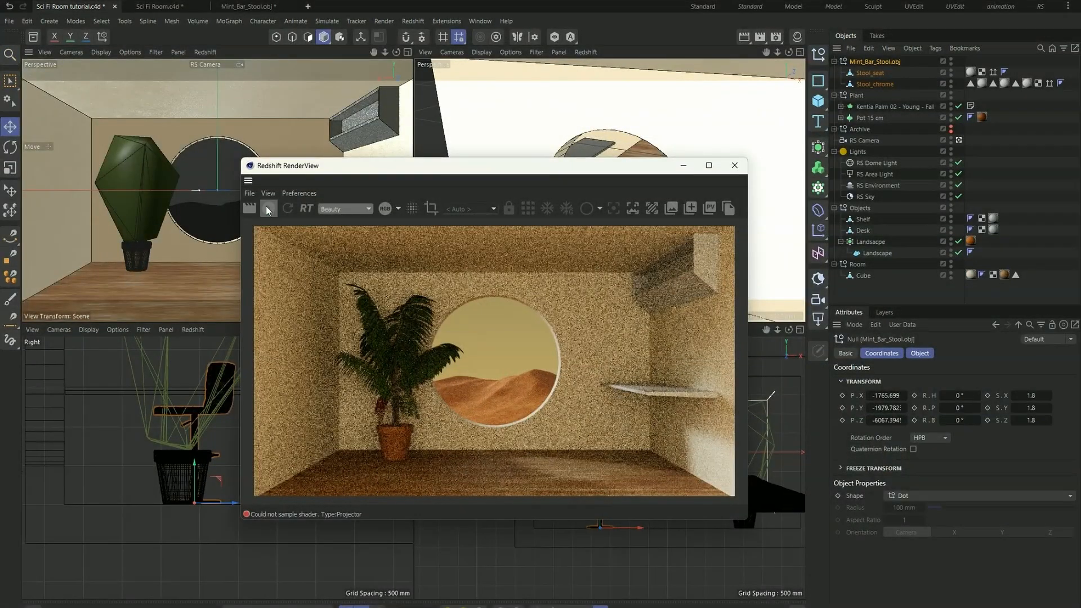
{"action": "left_click", "coordinate": [268, 208]}
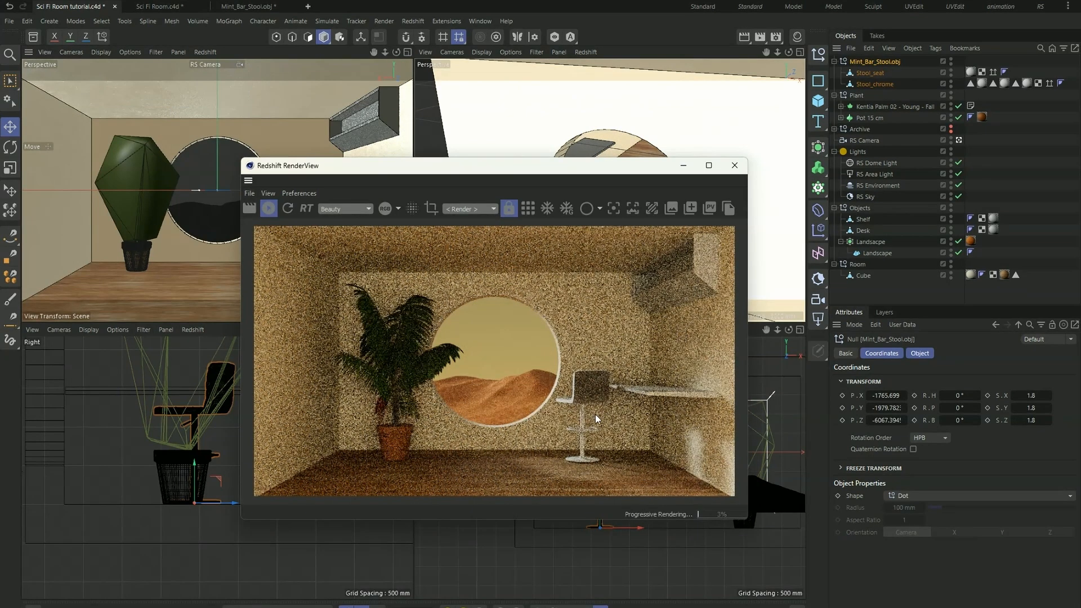
{"action": "left_click_drag", "start_coordinate": [574, 169], "coordinate": [501, 178]}
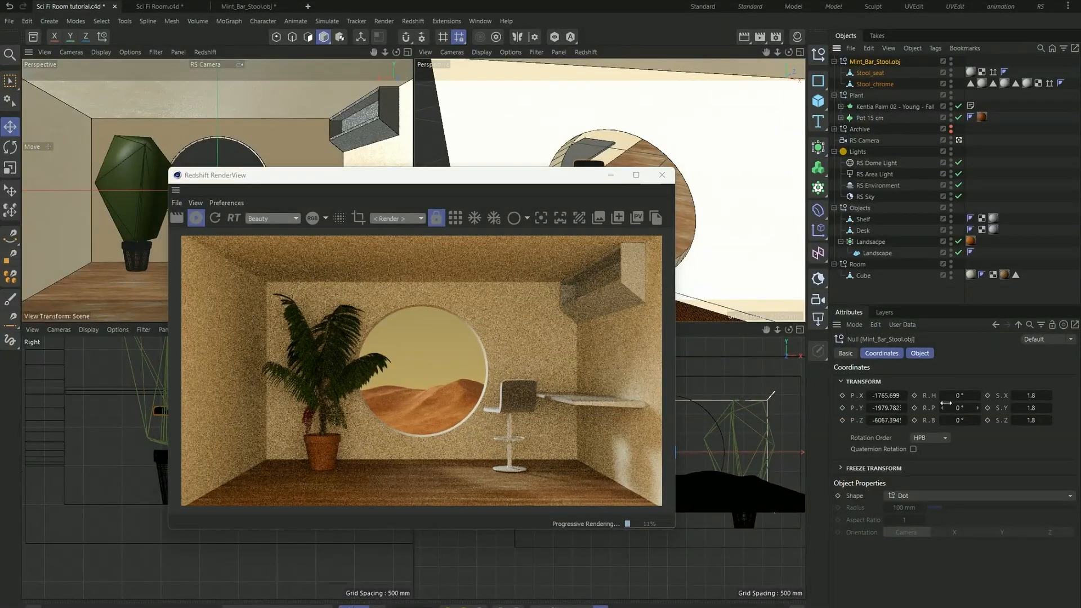
- Turn the stool's heading to -138° and lower its base onto the floor at about Y -1998.6 mm
{"action": "mouse_move", "coordinate": [956, 396]}
{"action": "left_mouse_down"}
{"action": "mouse_move", "coordinate": [906, 396]}
{"action": "mouse_move", "coordinate": [952, 396]}
{"action": "left_mouse_up"}
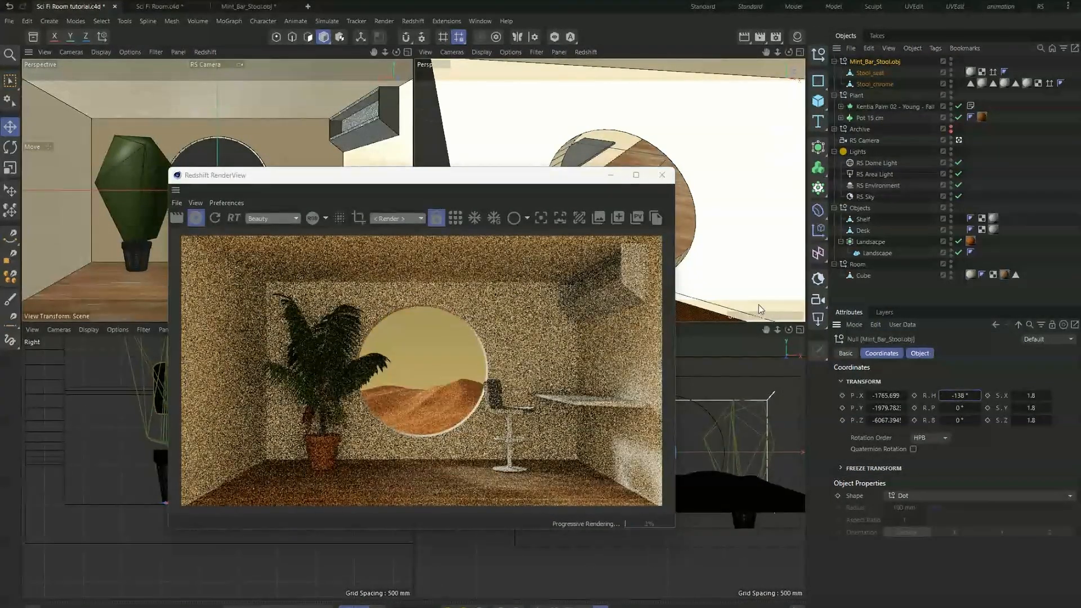
{"action": "left_click_drag", "start_coordinate": [515, 185], "coordinate": [453, 69]}
{"action": "scroll", "coordinate": [565, 507], "scroll_direction": "up", "scroll_amount": 5}
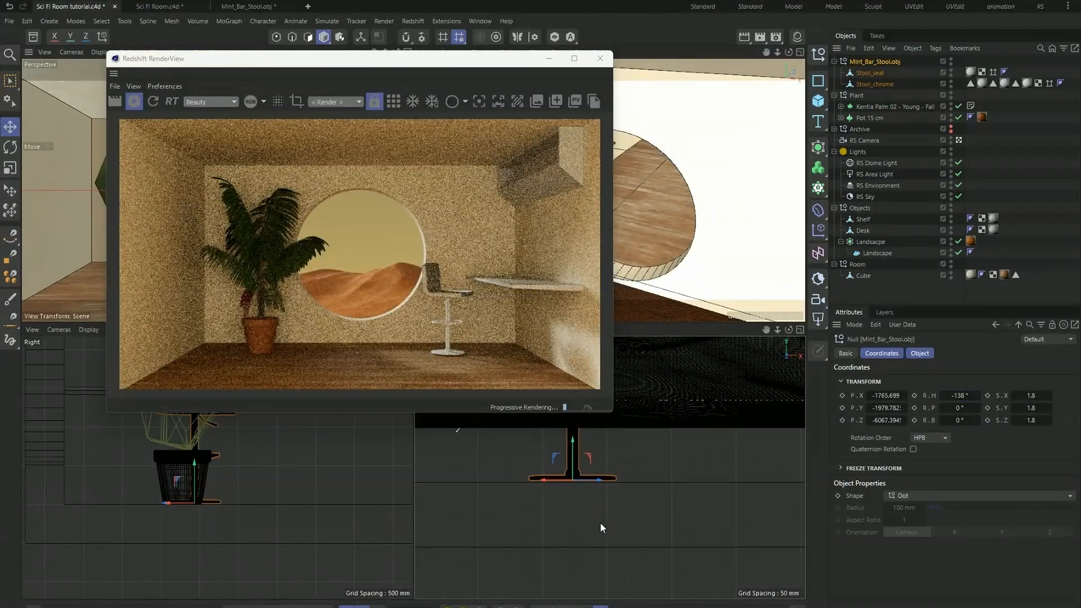
{"action": "scroll", "coordinate": [591, 562], "scroll_direction": "up", "scroll_amount": 3}
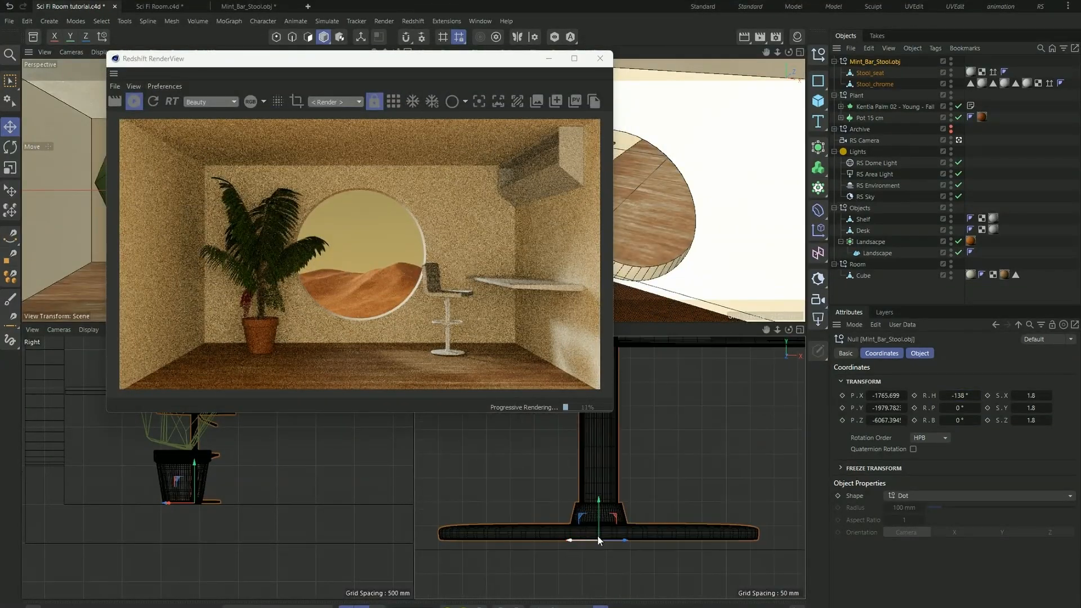
{"action": "left_click_drag", "start_coordinate": [598, 504], "coordinate": [600, 513]}
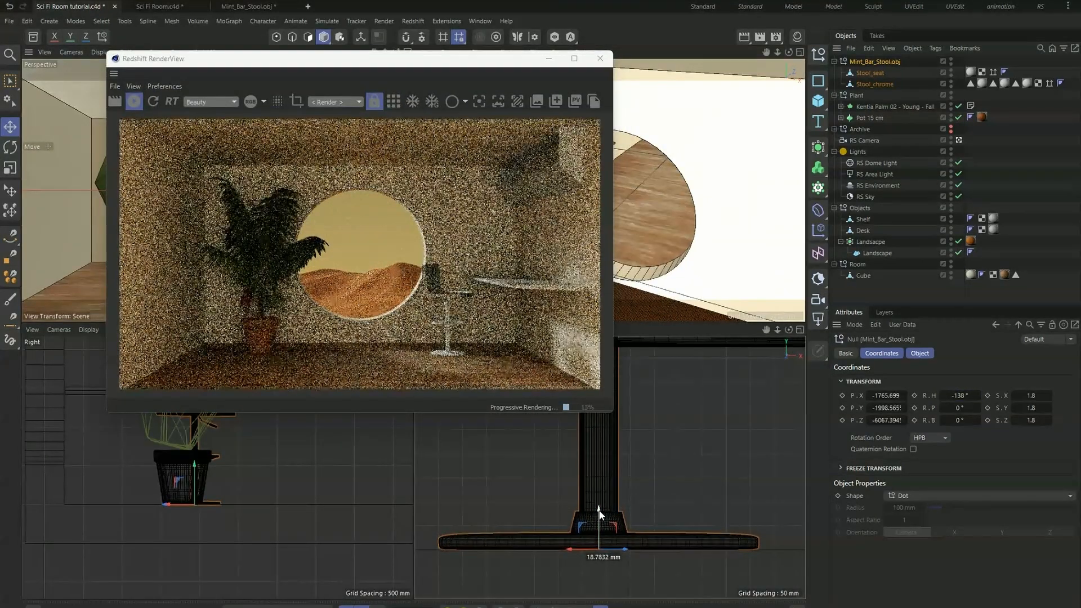
- Set the stool's heading to -156° and check its placement beside the desk in the render
{"action": "left_click_drag", "start_coordinate": [404, 59], "coordinate": [655, 135]}
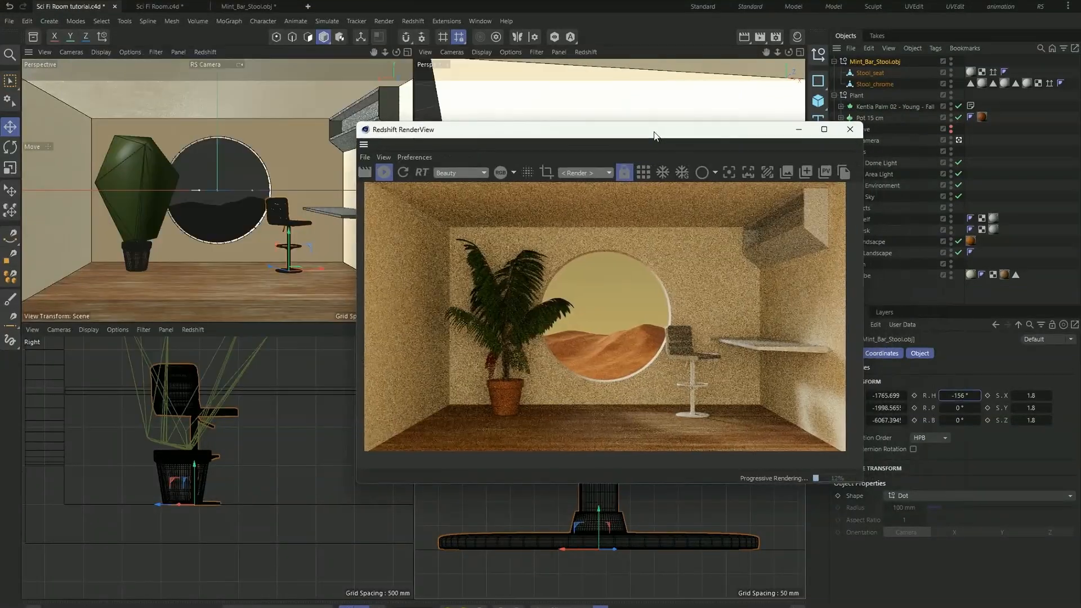
{"action": "scroll", "coordinate": [708, 360], "scroll_direction": "up", "scroll_amount": 1}
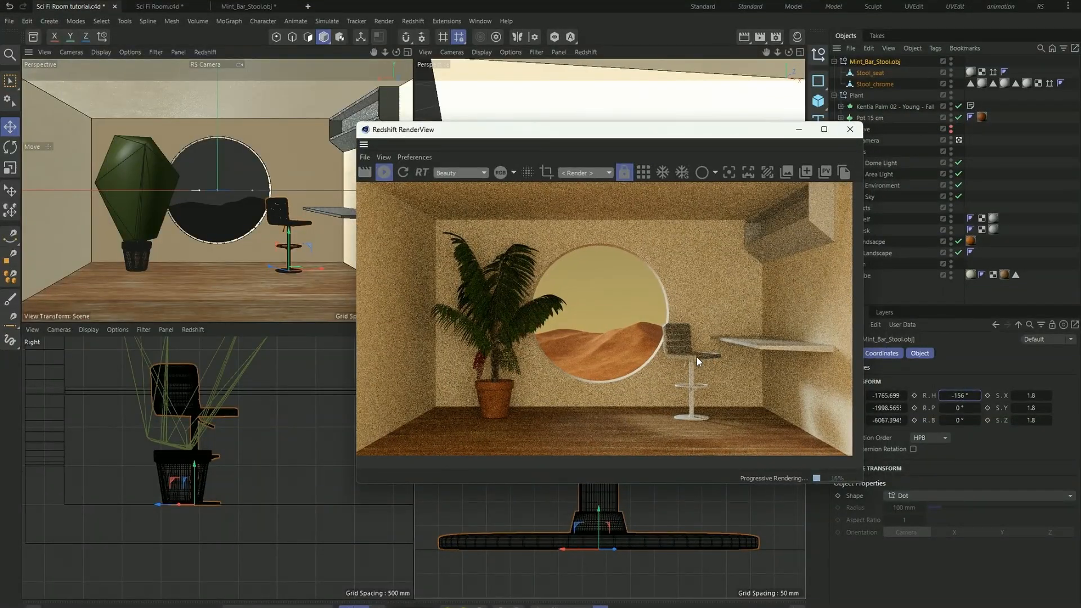
{"action": "left_click_drag", "start_coordinate": [680, 138], "coordinate": [734, 159]}
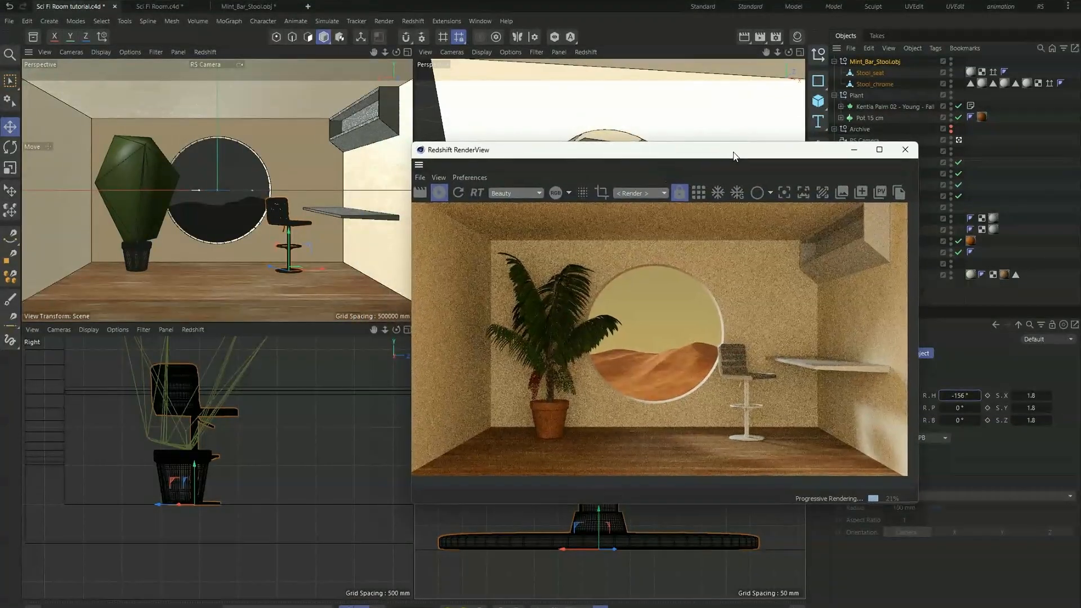
- Add the Metal Chrome 001 material from the asset library's Metal category and display the scene's materials
{"action": "left_click", "coordinate": [34, 37]}
{"action": "left_click", "coordinate": [119, 67]}
{"action": "left_click", "coordinate": [224, 95]}
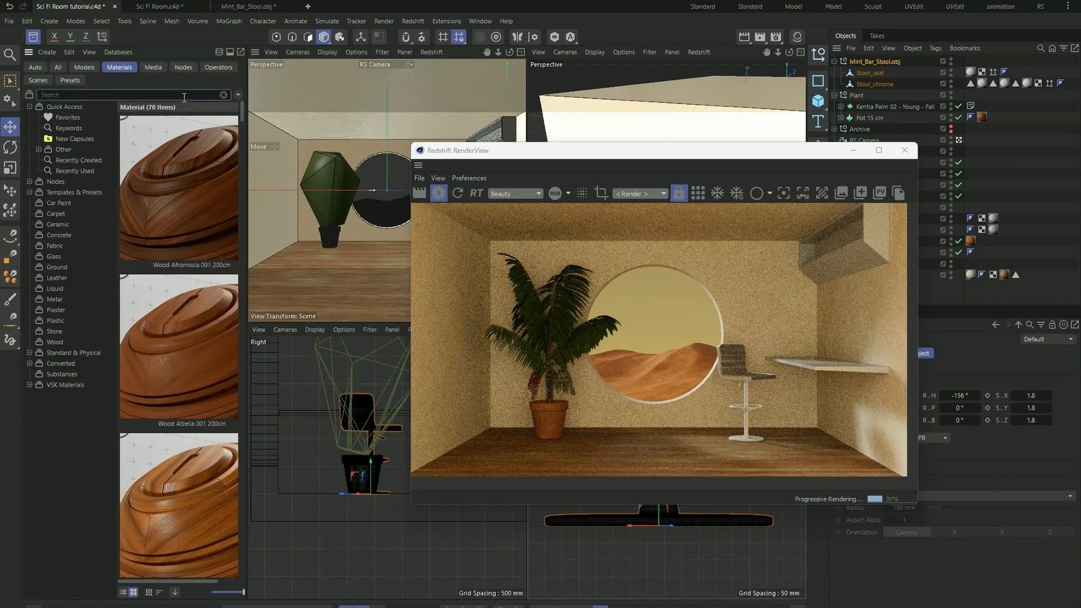
{"action": "left_click", "coordinate": [54, 299]}
{"action": "scroll", "coordinate": [197, 373], "scroll_direction": "down", "scroll_amount": 5}
{"action": "scroll", "coordinate": [197, 374], "scroll_direction": "down", "scroll_amount": 8}
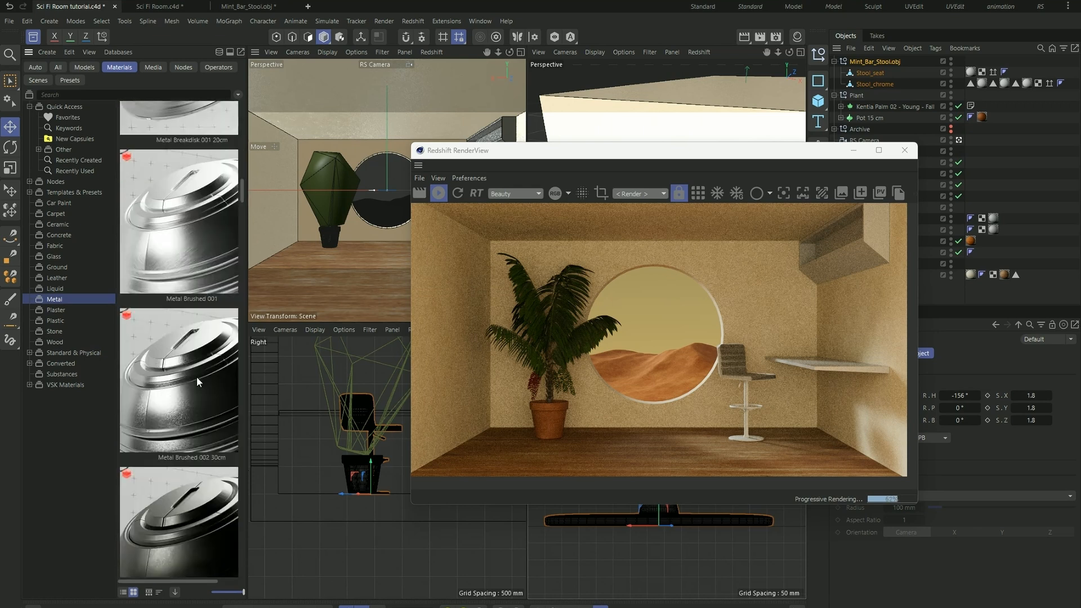
{"action": "scroll", "coordinate": [197, 377], "scroll_direction": "down", "scroll_amount": 4}
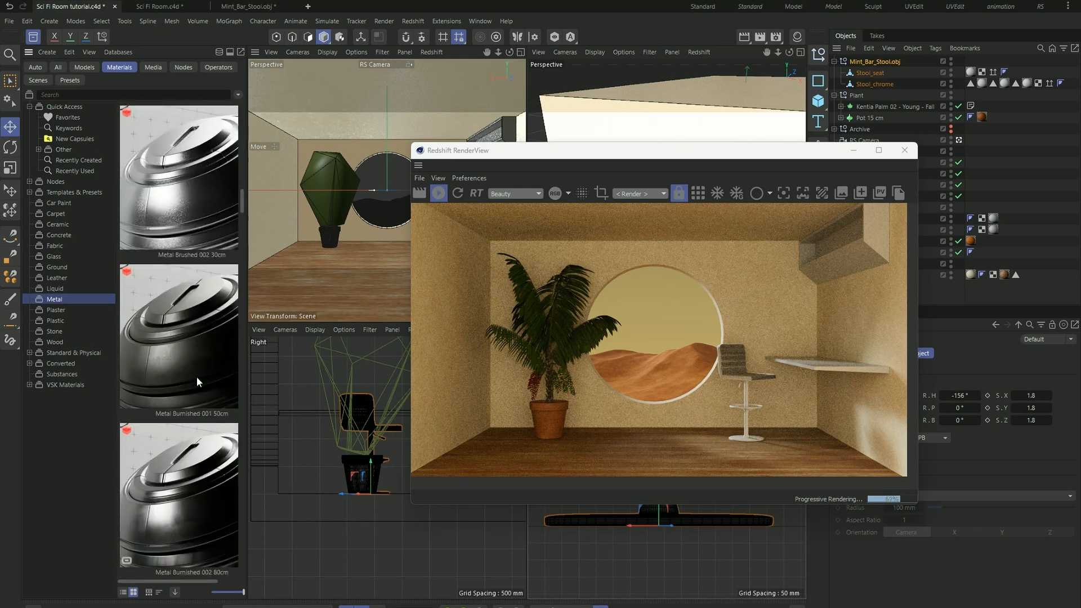
{"action": "scroll", "coordinate": [197, 377], "scroll_direction": "down", "scroll_amount": 2}
{"action": "left_click_drag", "start_coordinate": [670, 154], "coordinate": [323, 213]}
{"action": "left_click", "coordinate": [797, 36]}
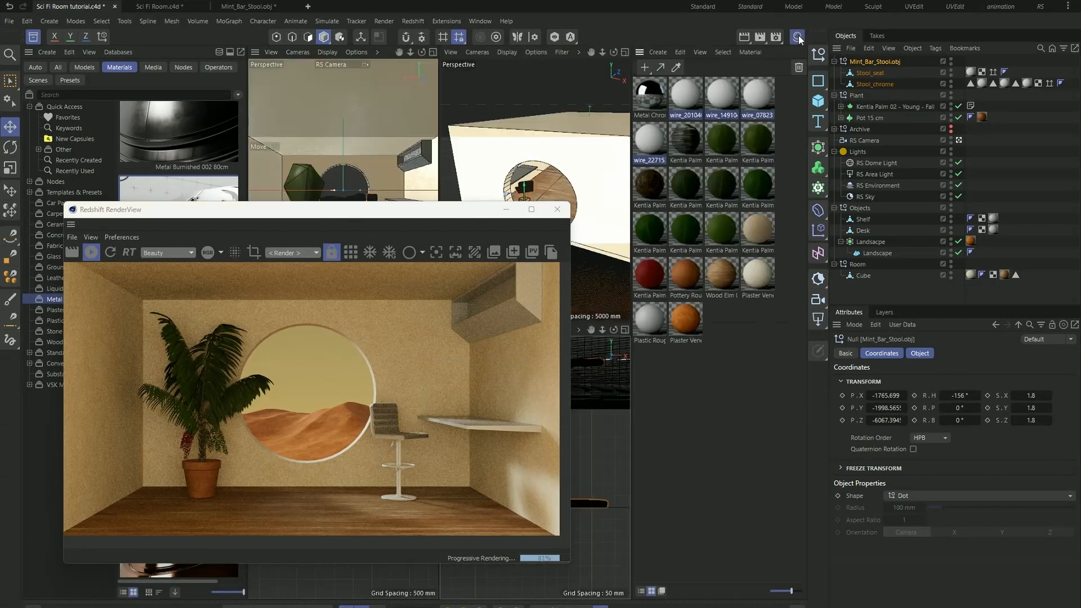
{"action": "left_click", "coordinate": [653, 98]}
- Remove the imported material tags from the Stool_chrome and Stool_seat objects
{"action": "left_click_drag", "start_coordinate": [506, 217], "coordinate": [424, 198]}
{"action": "left_click", "coordinate": [874, 85]}
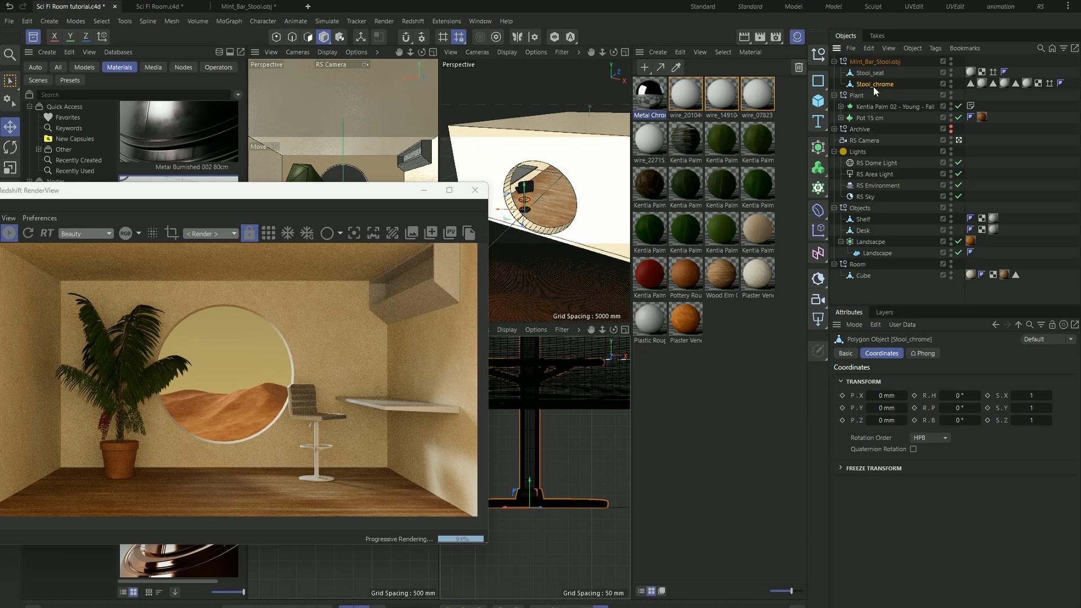
{"action": "left_click", "coordinate": [980, 83]}
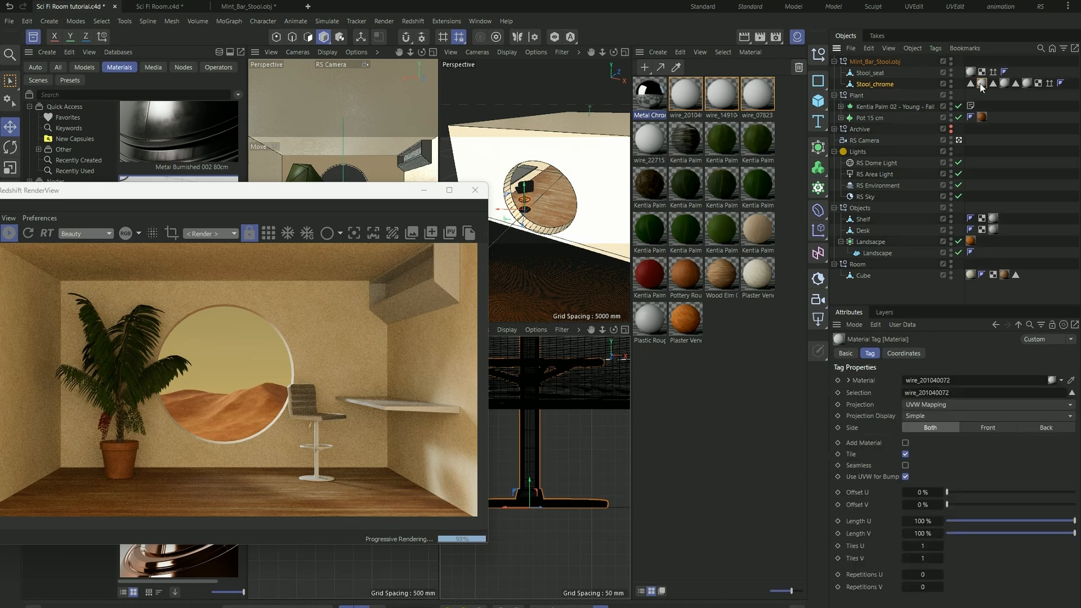
{"action": "left_click", "coordinate": [1004, 84], "text": "shift"}
{"action": "left_click", "coordinate": [1027, 85], "text": "shift"}
{"action": "key", "text": "Delete"}
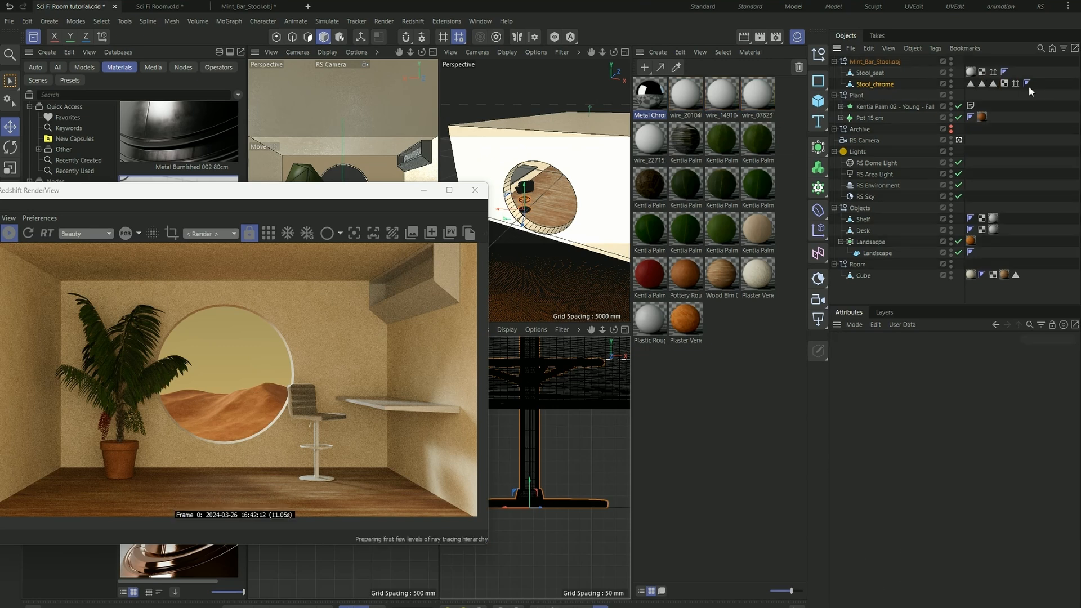
{"action": "left_click", "coordinate": [969, 71]}
{"action": "key", "text": "Delete"}
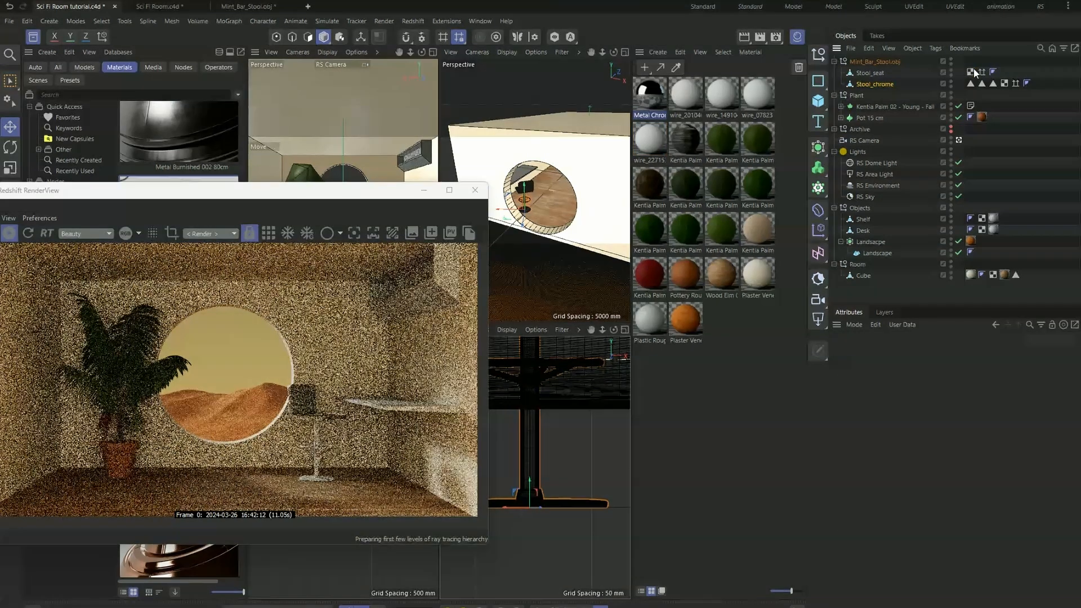
- Delete the four leftover wire materials from the scene while keeping Metal Chrome 001
{"action": "left_click", "coordinate": [680, 52]}
{"action": "left_click", "coordinate": [731, 123]}
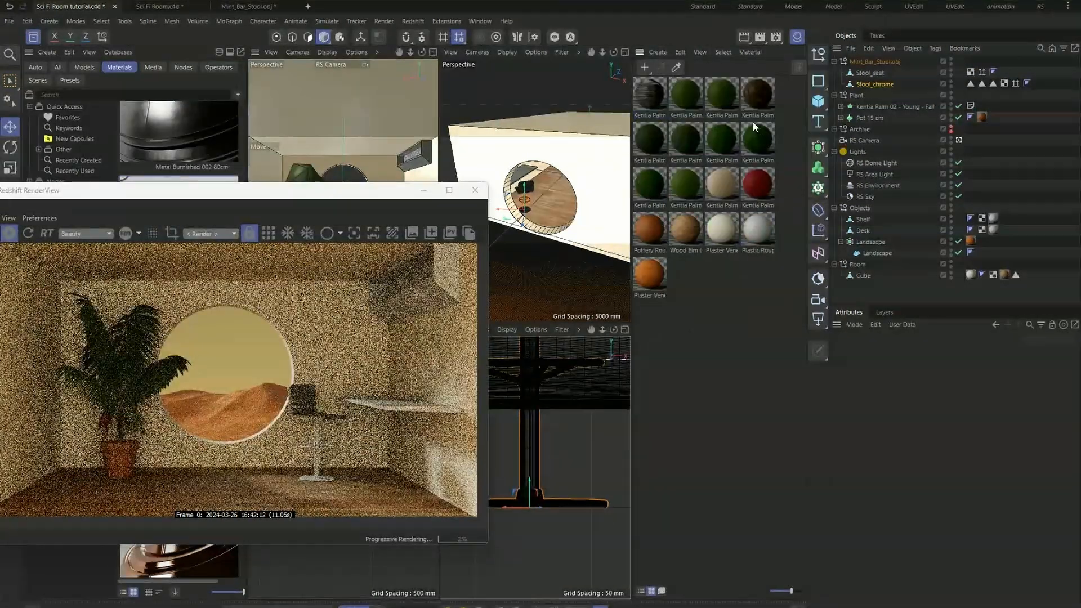
{"action": "left_click", "coordinate": [697, 98]}
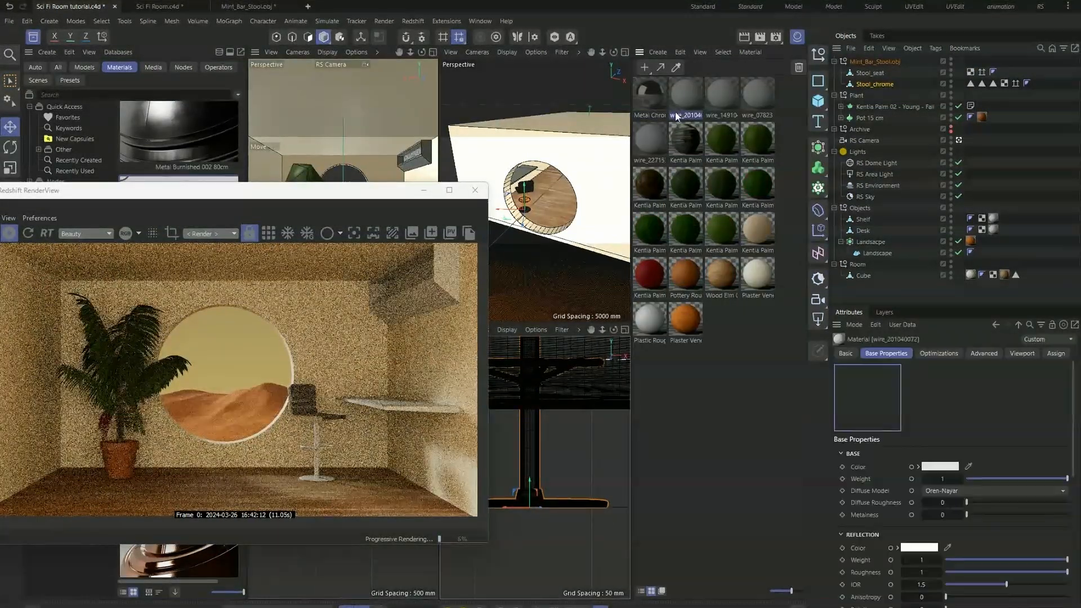
{"action": "left_click", "coordinate": [656, 130], "text": "shift"}
{"action": "key", "text": "Delete"}
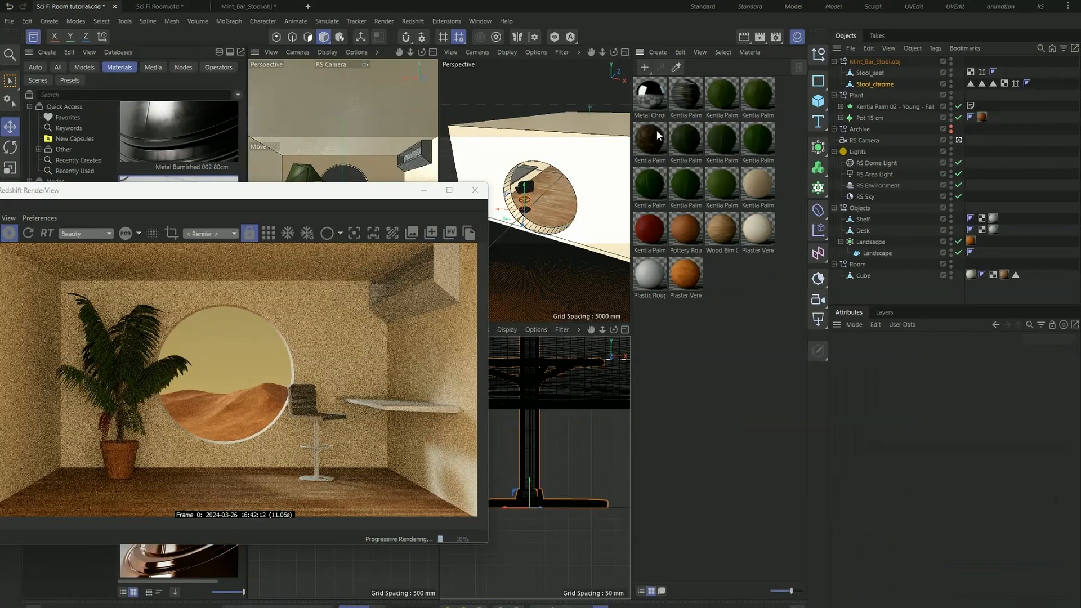
- Apply Metal Chrome 001 to the Stool_chrome object and inspect the stool up close in the render
{"action": "left_click", "coordinate": [647, 107]}
{"action": "left_click_drag", "start_coordinate": [647, 107], "coordinate": [872, 84]}
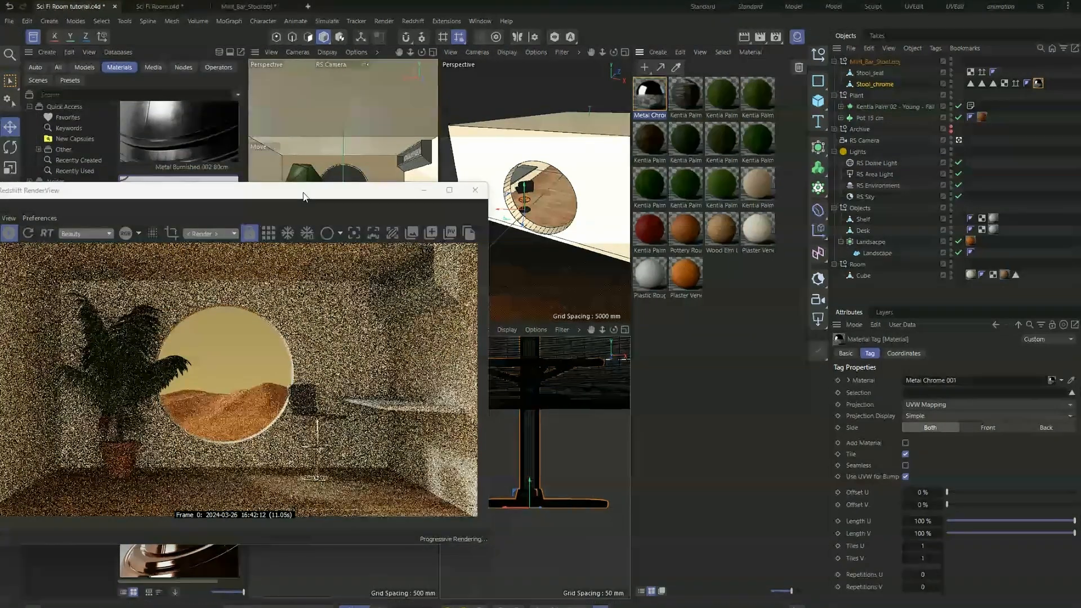
{"action": "scroll", "coordinate": [329, 455], "scroll_direction": "up", "scroll_amount": 2}
{"action": "scroll", "coordinate": [330, 455], "scroll_direction": "up", "scroll_amount": 2}
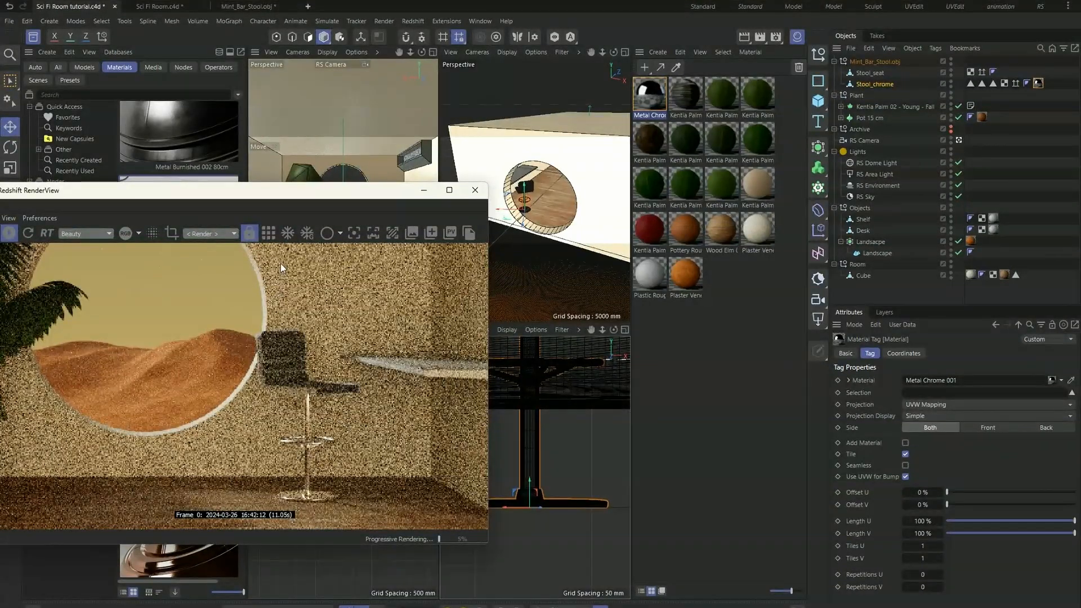
- Add Fabric Cotton 001 Blue from the library's Fabric category and apply it to the Stool_seat object
{"action": "left_click_drag", "start_coordinate": [281, 196], "coordinate": [698, 231]}
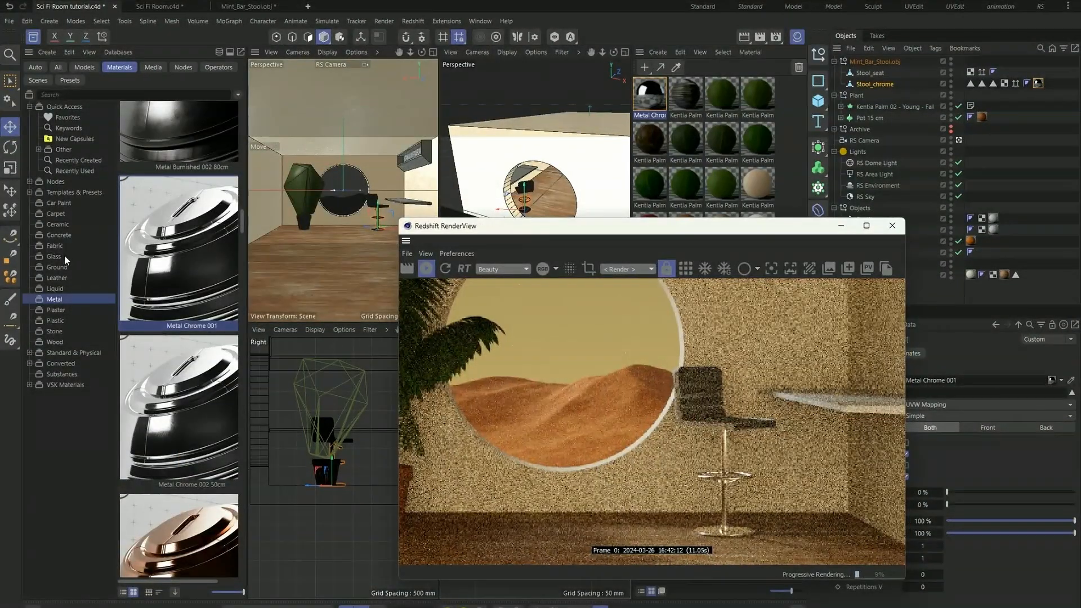
{"action": "left_click", "coordinate": [56, 246]}
{"action": "scroll", "coordinate": [185, 275], "scroll_direction": "down", "scroll_amount": 6}
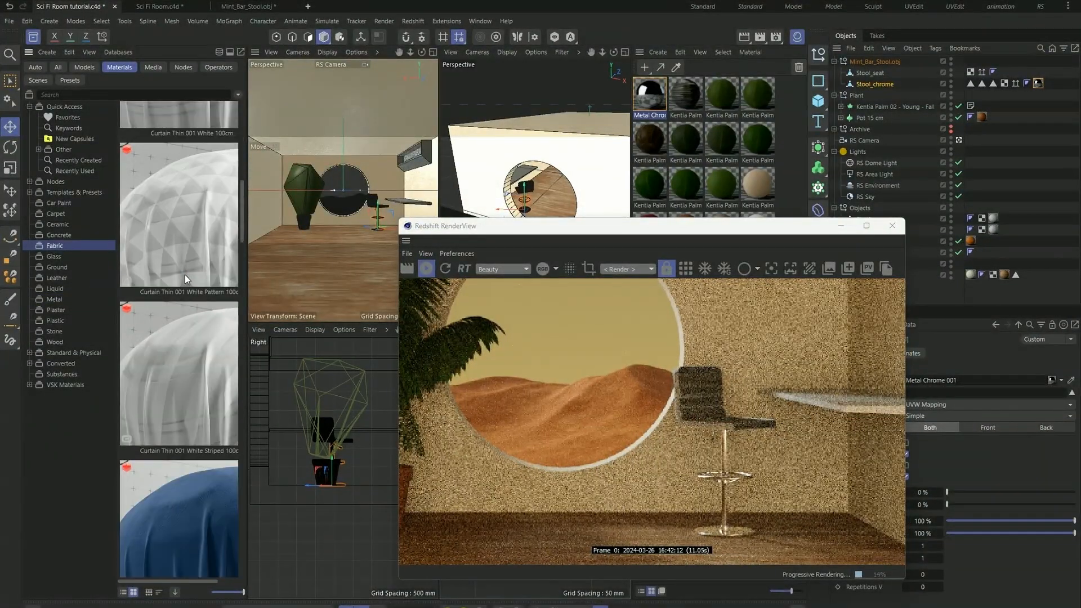
{"action": "scroll", "coordinate": [174, 369], "scroll_direction": "down", "scroll_amount": 2}
{"action": "double_click", "coordinate": [187, 344]}
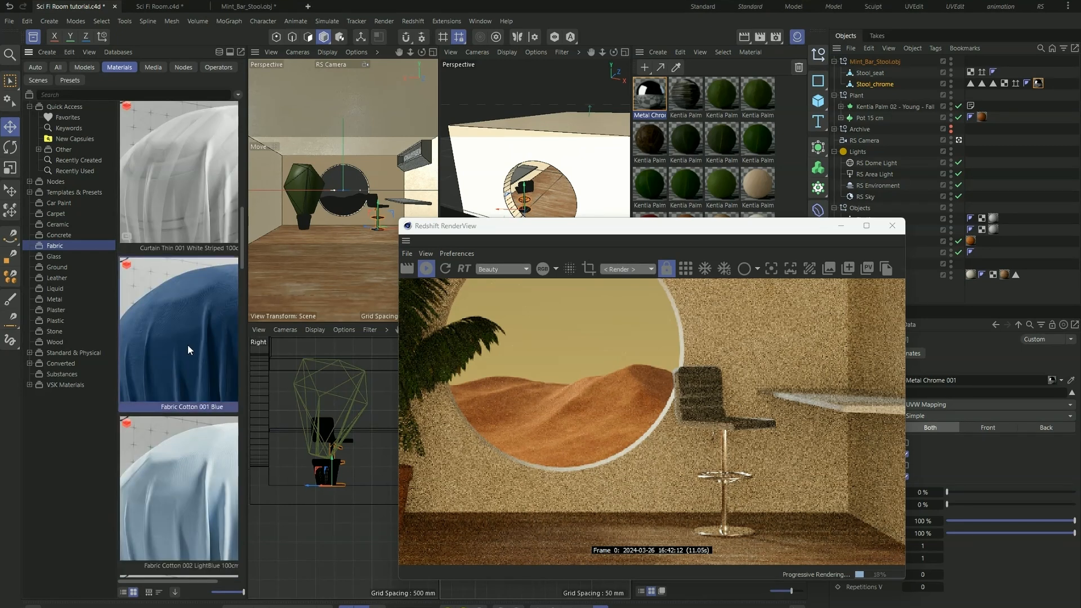
{"action": "left_click_drag", "start_coordinate": [640, 229], "coordinate": [342, 258]}
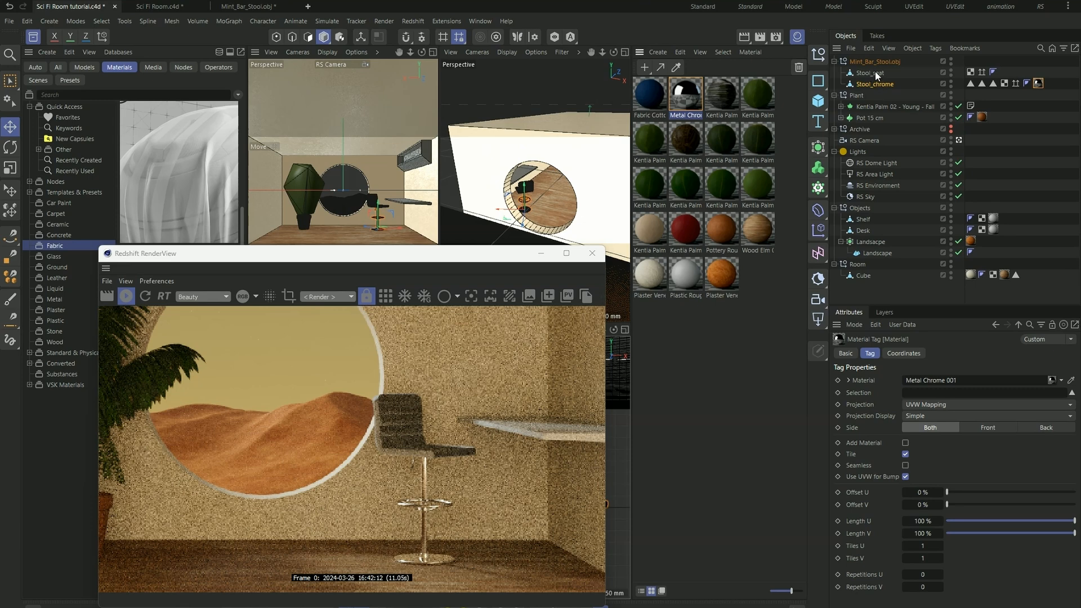
{"action": "left_click_drag", "start_coordinate": [882, 79], "coordinate": [882, 74]}
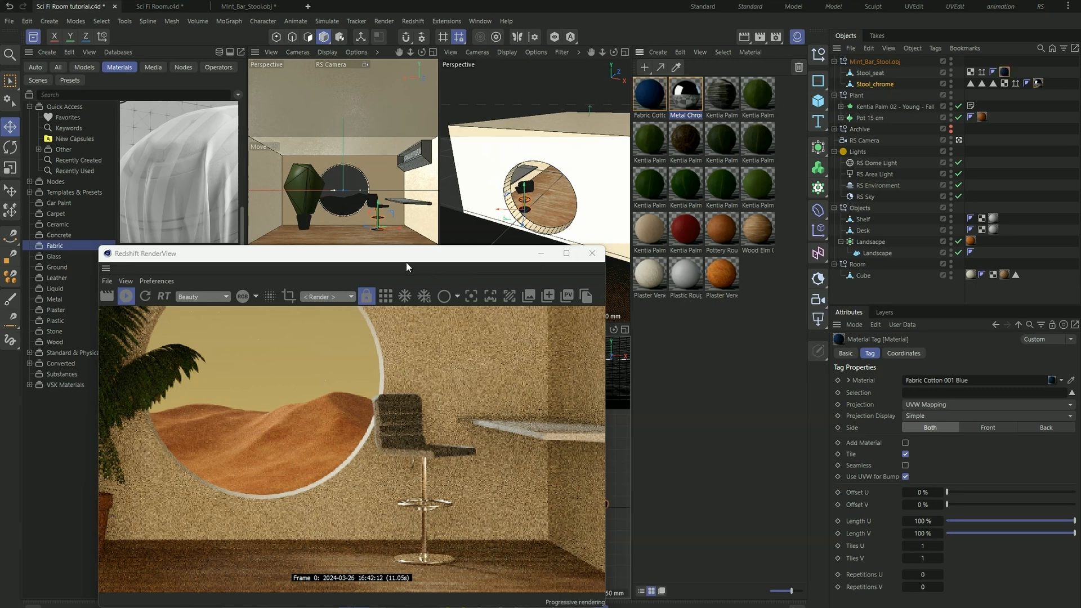
{"action": "left_click", "coordinate": [407, 259]}
{"action": "scroll", "coordinate": [431, 414], "scroll_direction": "down", "scroll_amount": 5}
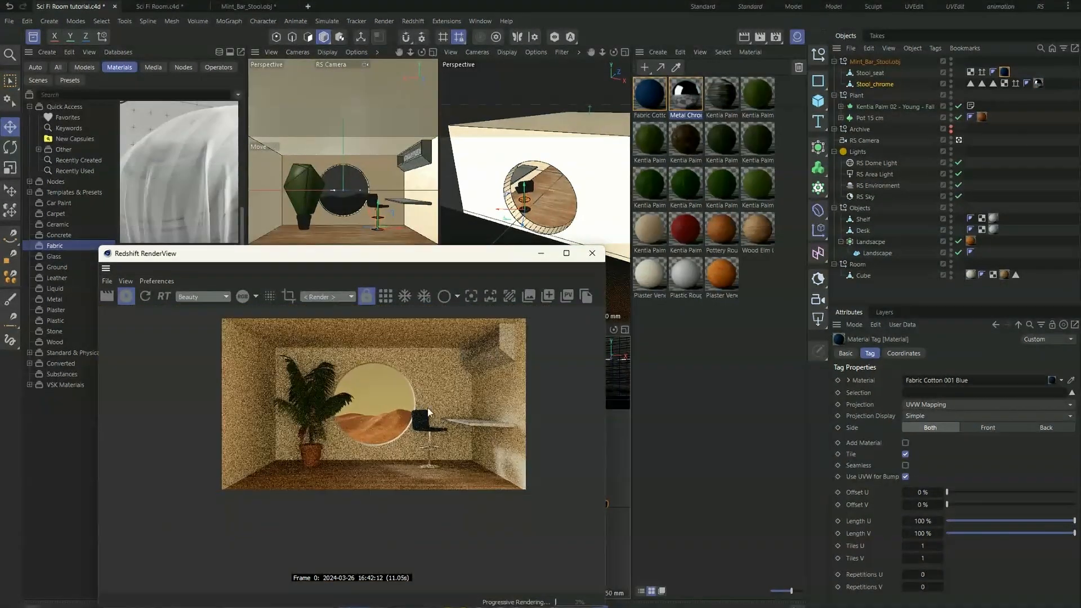
{"action": "scroll", "coordinate": [428, 413], "scroll_direction": "up", "scroll_amount": 3}
- Examine the base properties of the seat's Fabric Cotton 001 Blue material
{"action": "double_click", "coordinate": [1004, 72]}
{"action": "scroll", "coordinate": [944, 450], "scroll_direction": "down", "scroll_amount": 5}
{"action": "scroll", "coordinate": [957, 479], "scroll_direction": "up", "scroll_amount": 5}
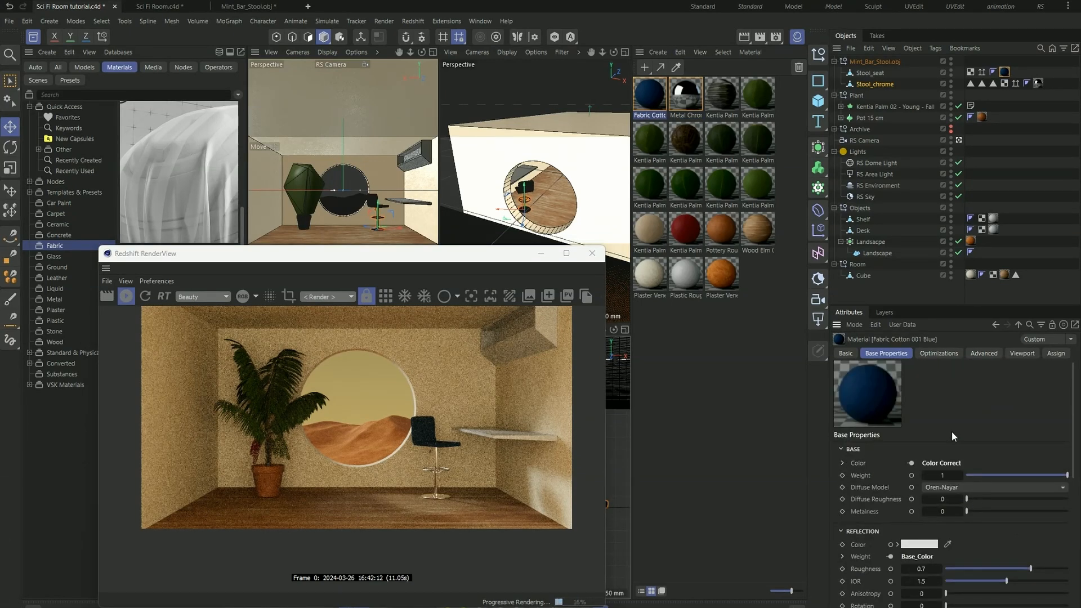
{"action": "scroll", "coordinate": [951, 432], "scroll_direction": "down", "scroll_amount": 5}
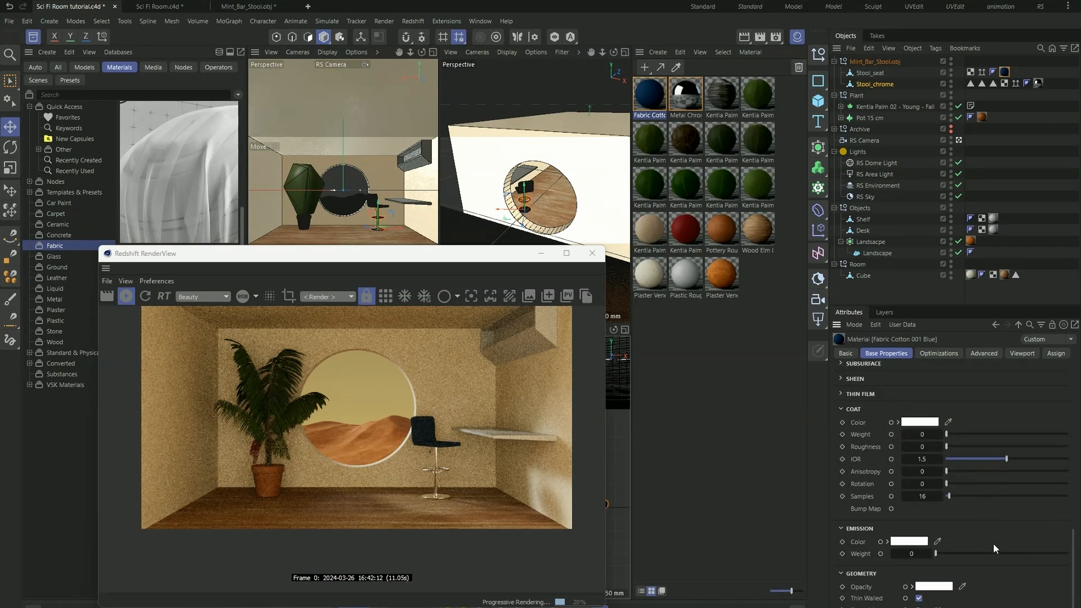
{"action": "scroll", "coordinate": [992, 551], "scroll_direction": "up", "scroll_amount": 5}
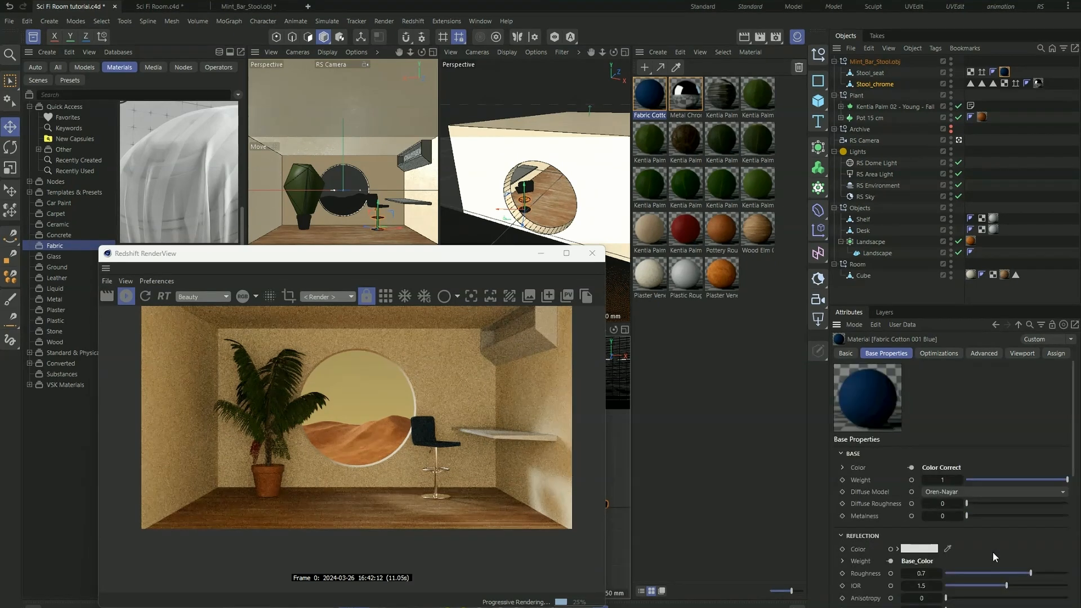
- Add Fabric Cotton 003 LaguneBlue 100cm from the library and use it on Stool_seat in place of the Fabric Cotton 001 Blue tag
{"action": "left_click_drag", "start_coordinate": [370, 261], "coordinate": [593, 221]}
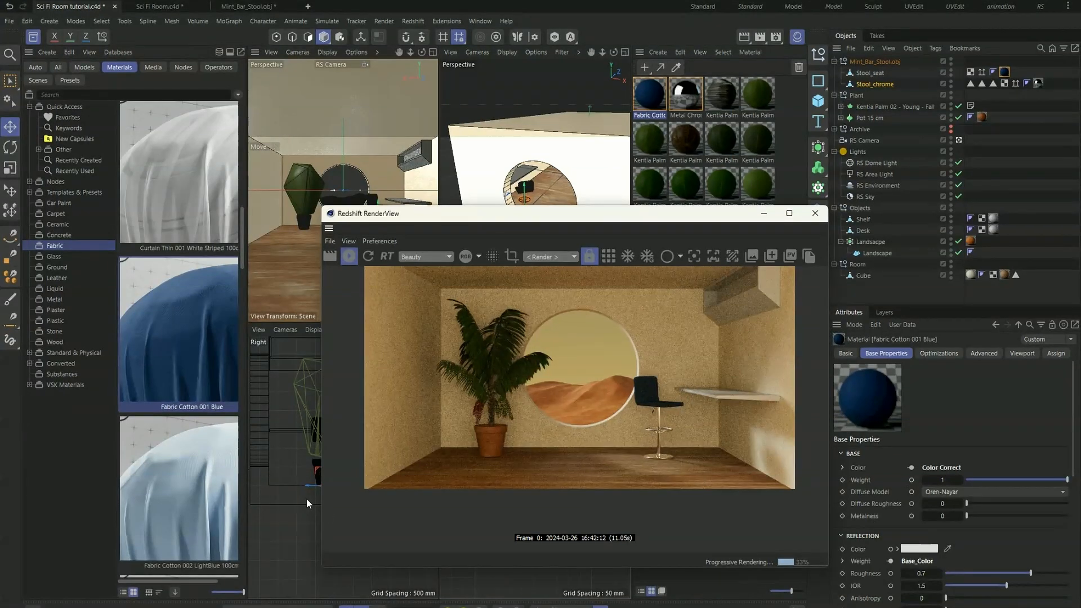
{"action": "scroll", "coordinate": [184, 445], "scroll_direction": "down", "scroll_amount": 5}
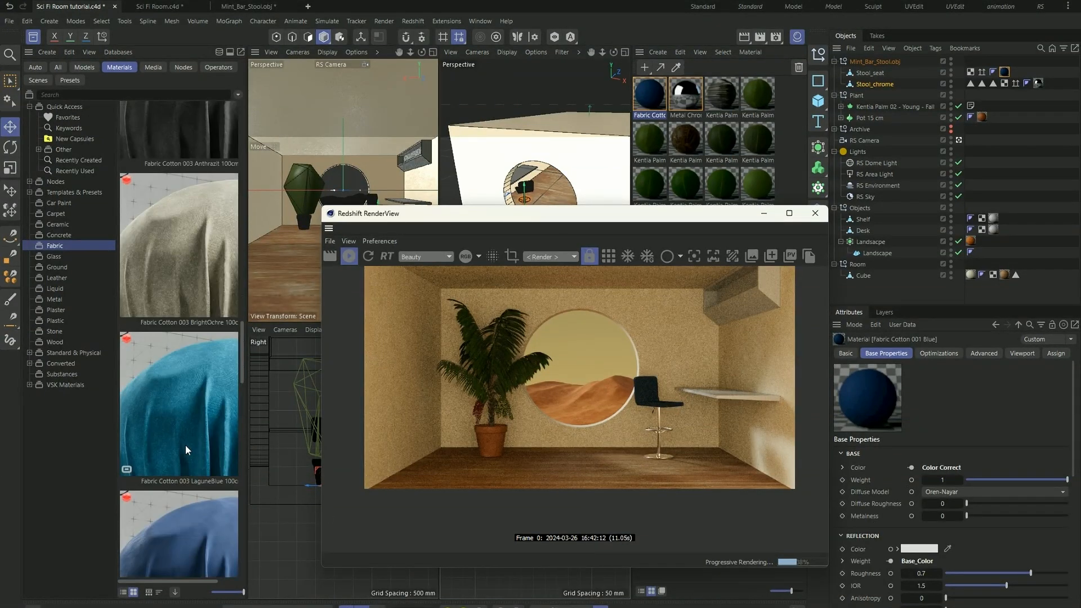
{"action": "scroll", "coordinate": [184, 445], "scroll_direction": "down", "scroll_amount": 2}
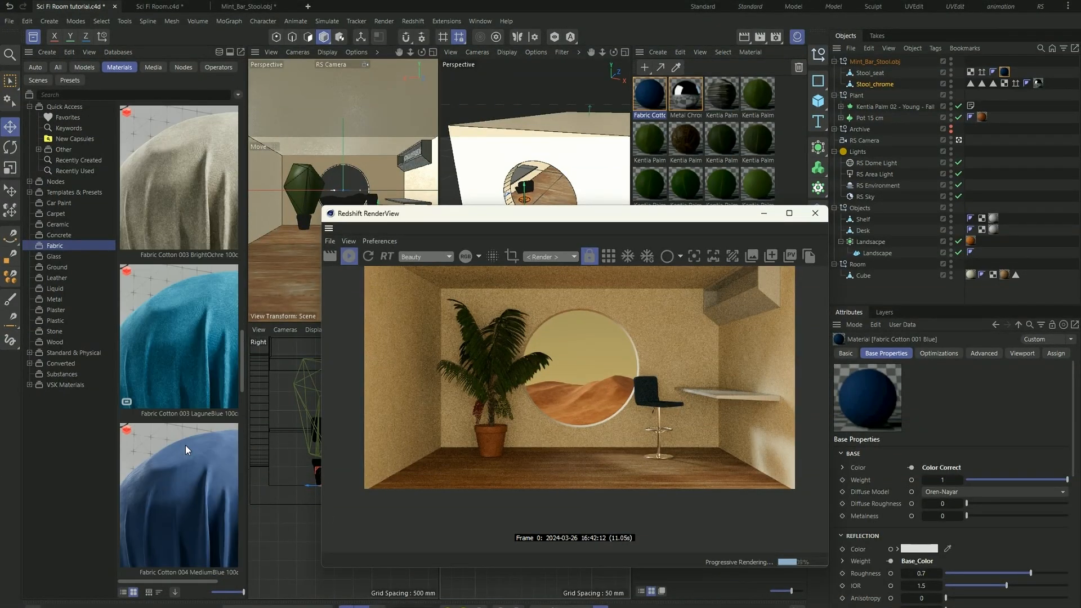
{"action": "double_click", "coordinate": [177, 353]}
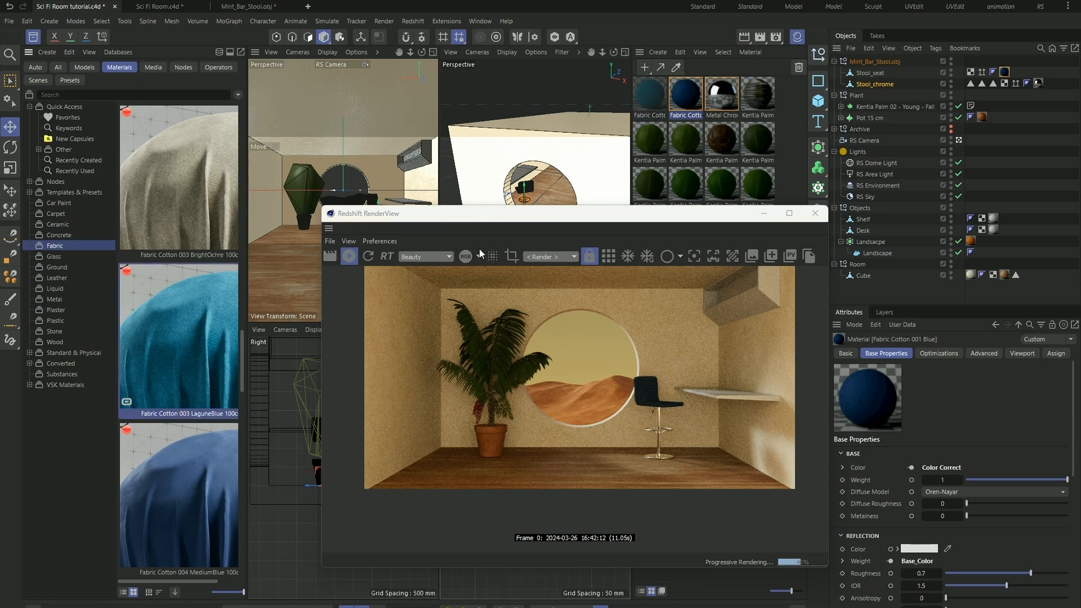
{"action": "left_click", "coordinate": [650, 95]}
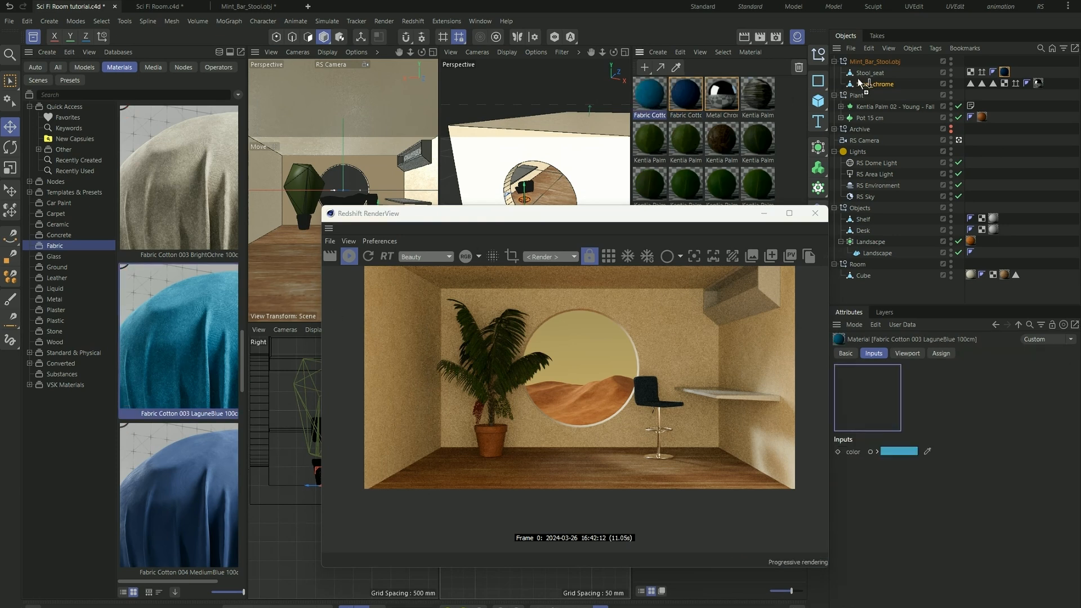
{"action": "left_click", "coordinate": [1005, 72]}
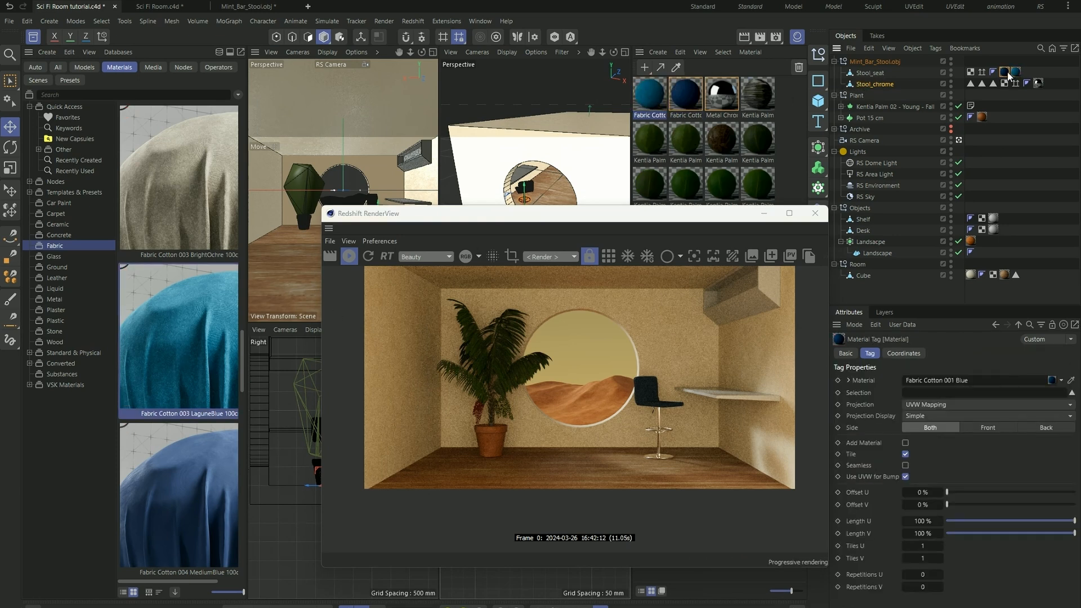
{"action": "key", "text": "Delete"}
- Set the LaguneBlue fabric's input color to a saturated blue with hue 207°, saturation 100% and value 100%
{"action": "left_click", "coordinate": [1005, 72]}
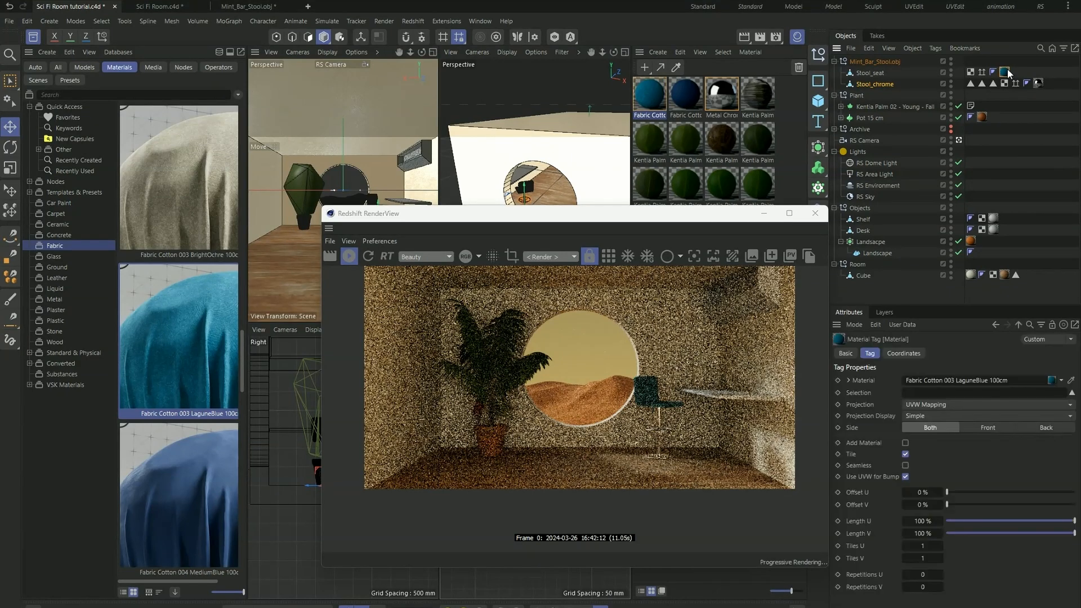
{"action": "double_click", "coordinate": [1005, 72]}
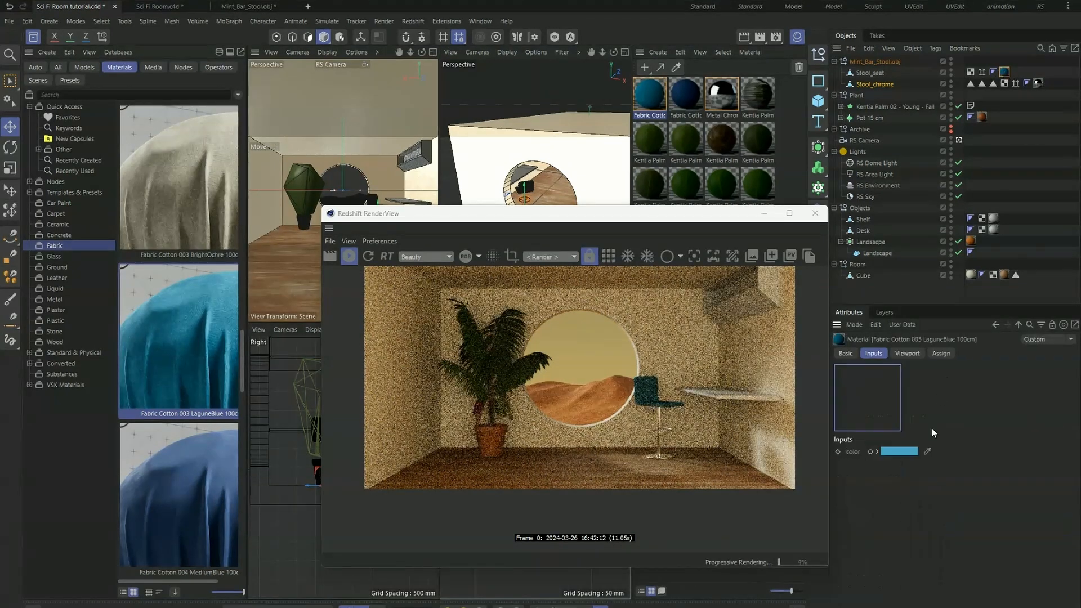
{"action": "left_click", "coordinate": [899, 450]}
{"action": "left_click", "coordinate": [858, 517]}
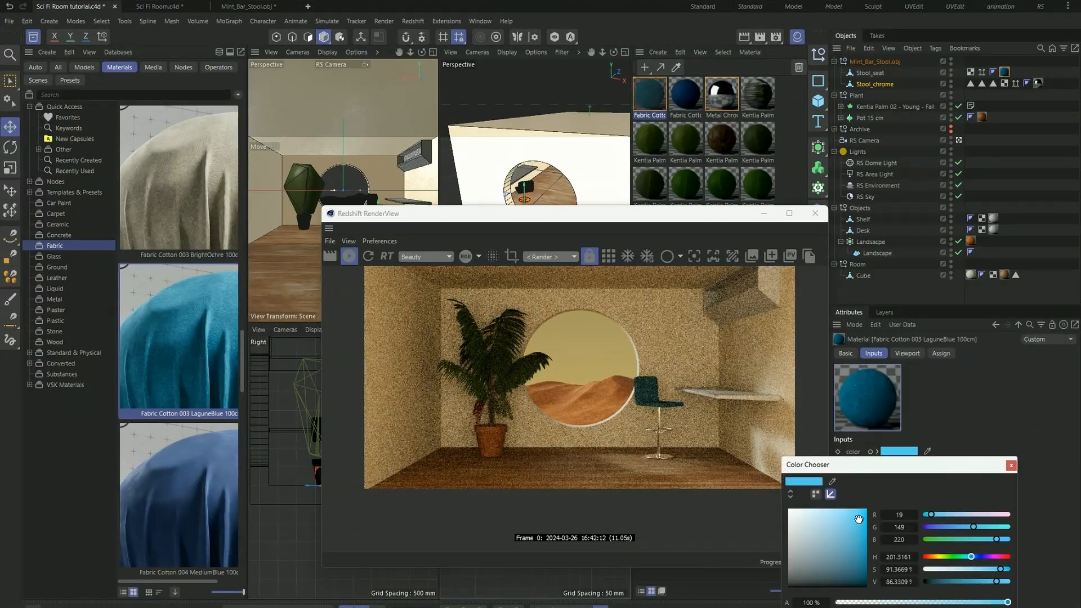
{"action": "left_click_drag", "start_coordinate": [858, 517], "coordinate": [867, 509]}
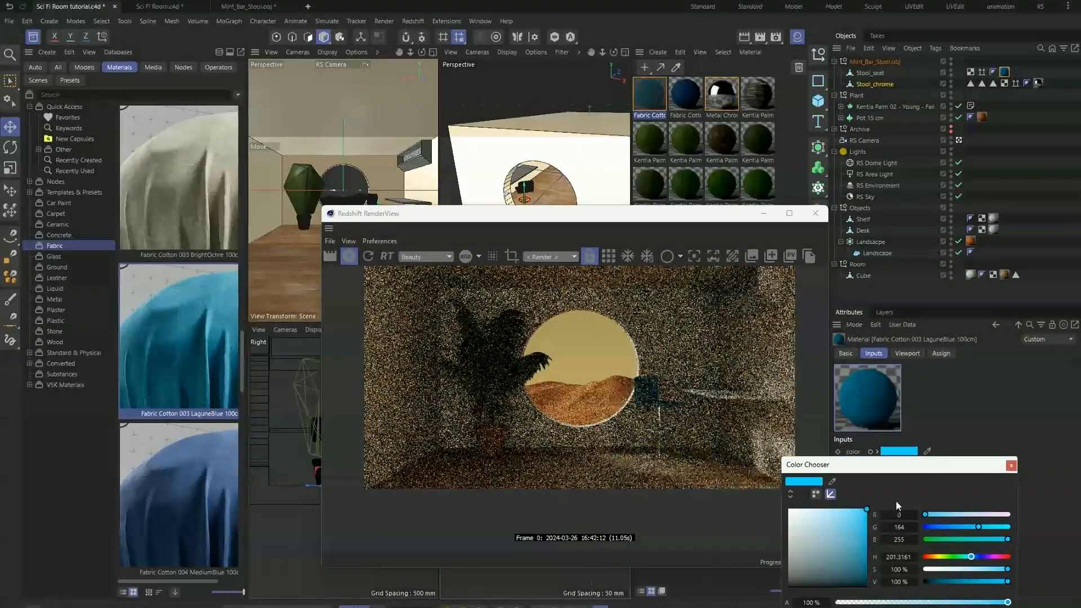
{"action": "left_click", "coordinate": [970, 558]}
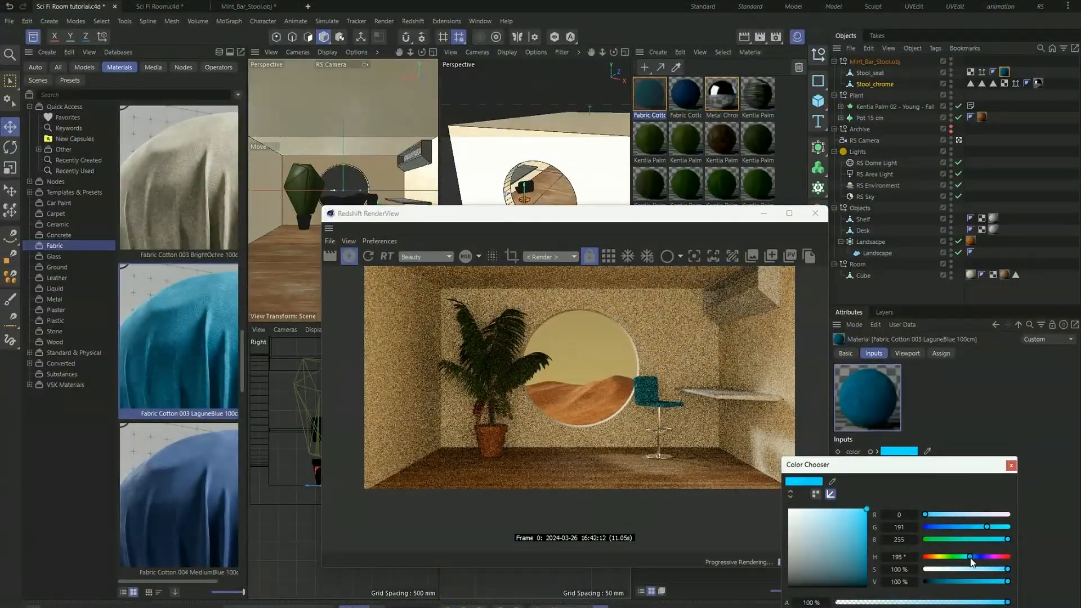
{"action": "left_click", "coordinate": [971, 556]}
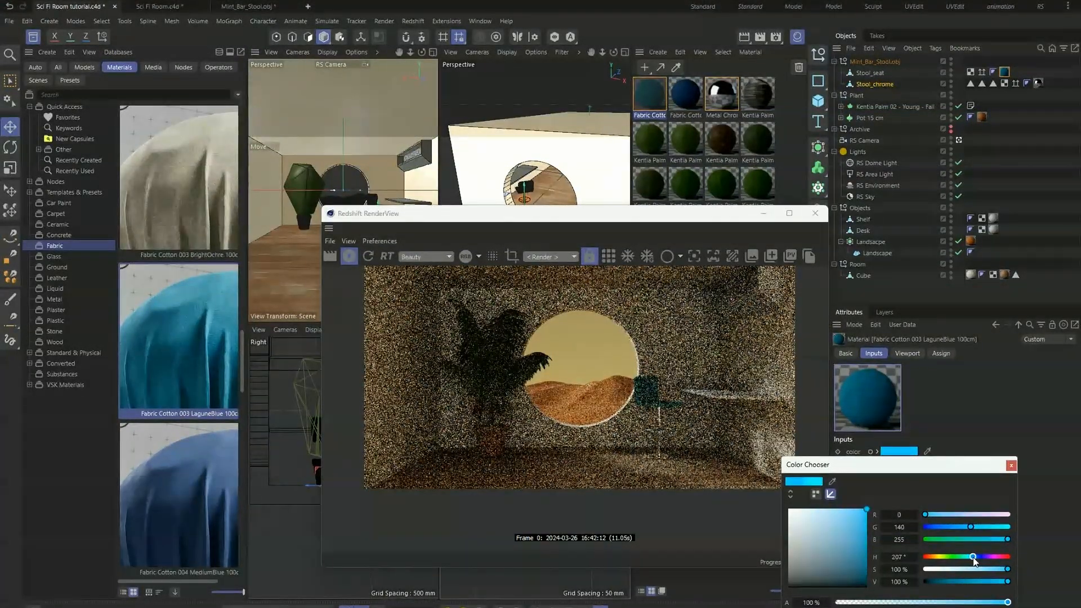
{"action": "left_click", "coordinate": [1011, 466]}
{"action": "left_click_drag", "start_coordinate": [563, 213], "coordinate": [482, 161]}
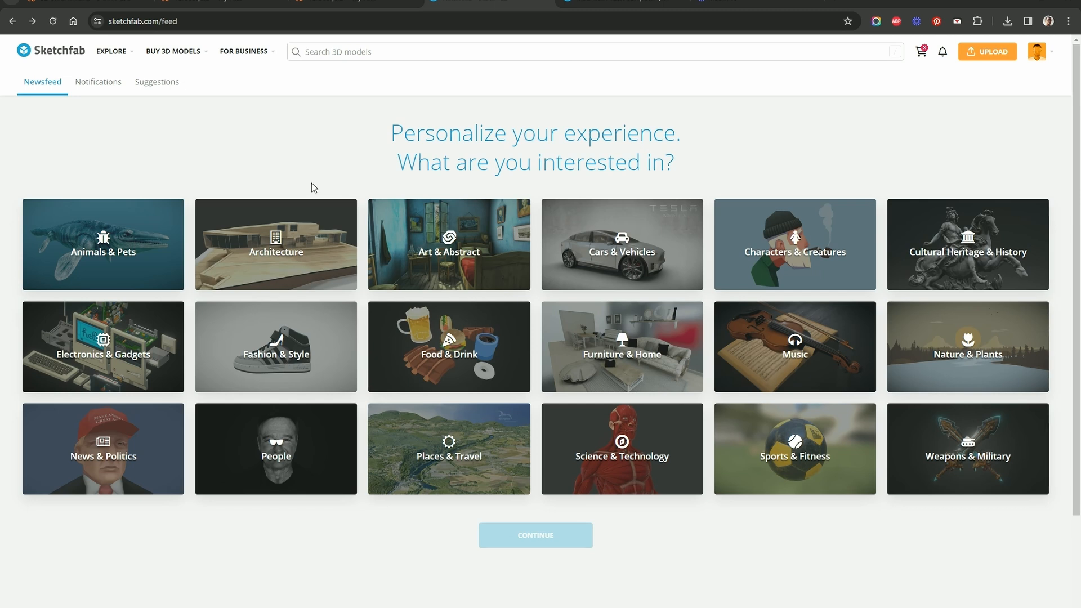
- Search Sketchfab for "Macintosh 128K", limit the results to downloadable models, and open the Macintosh 128K Computer (1984) page
{"action": "left_click", "coordinate": [403, 52]}
{"action": "type", "text": "Macintosh 128K"}
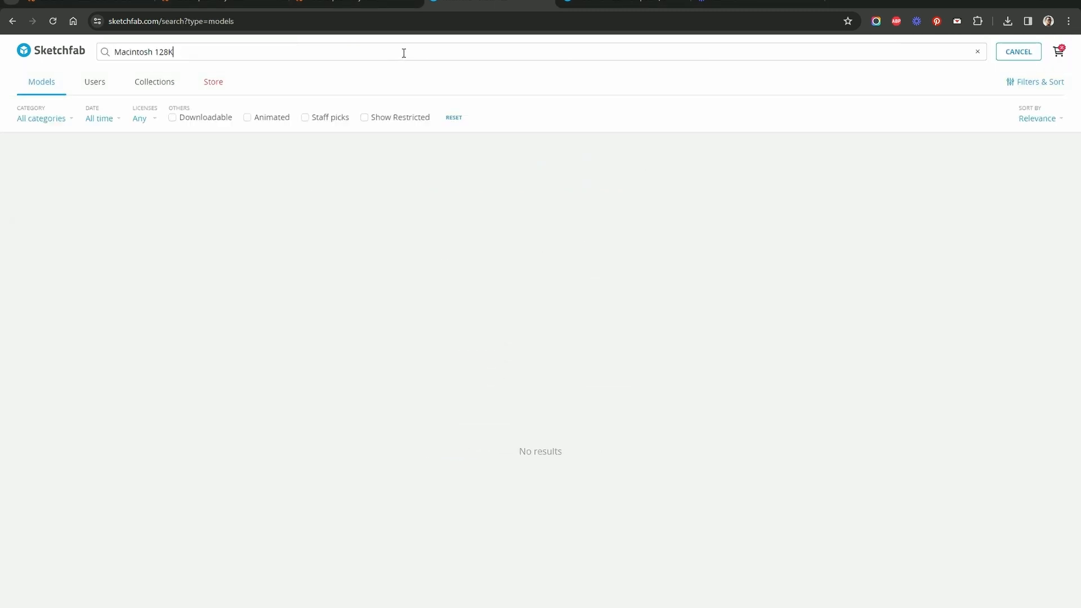
{"action": "key", "text": "Return"}
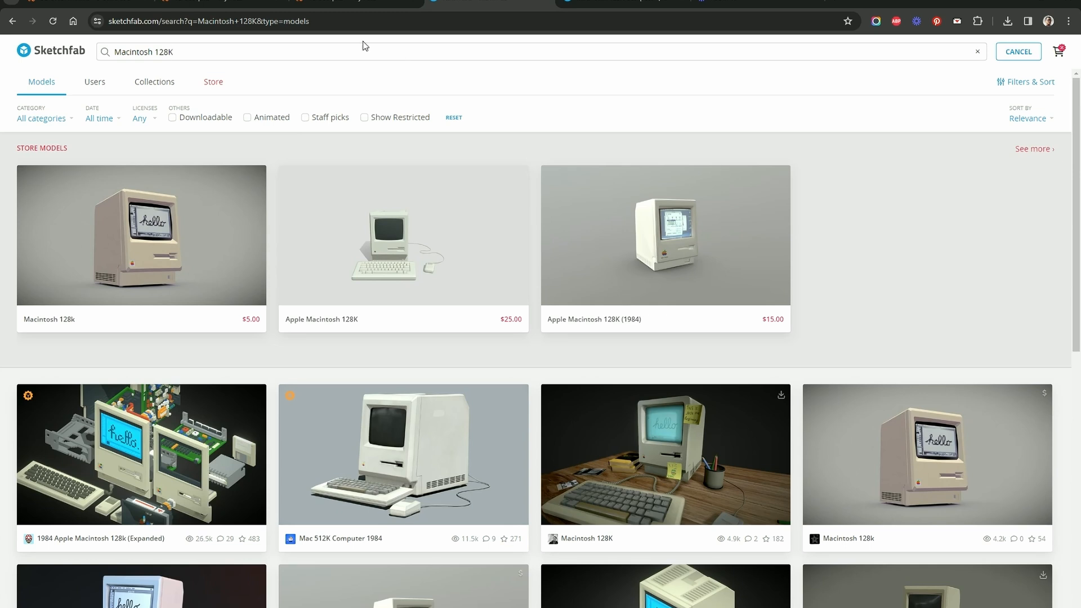
{"action": "left_click", "coordinate": [172, 117]}
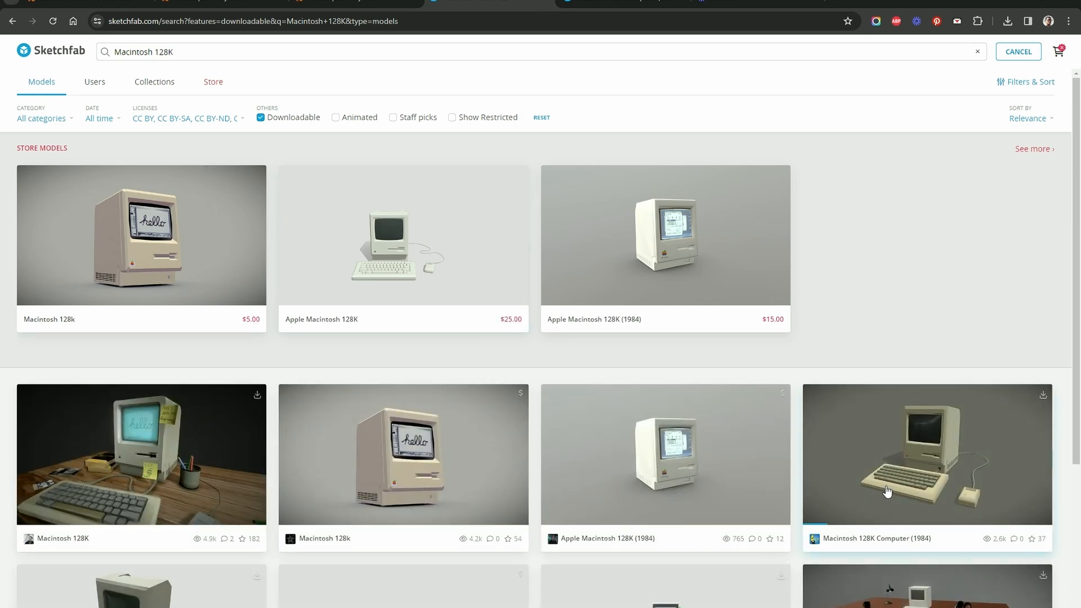
{"action": "left_click", "coordinate": [903, 509]}
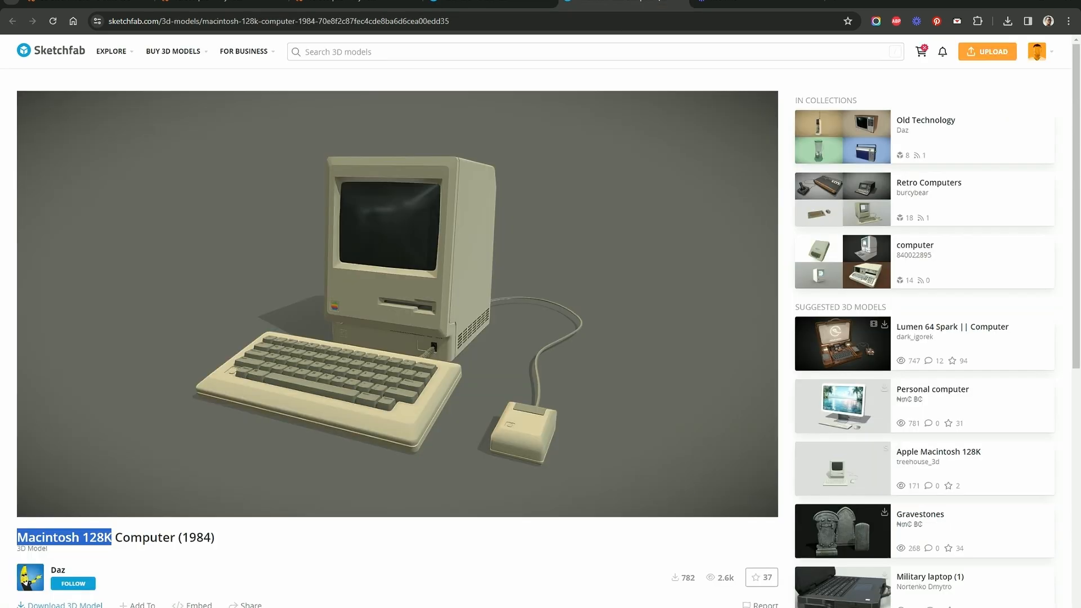
- Inspect the Macintosh 128K Computer (1984) model from another angle and download it in GLB format with 1k textures
{"action": "left_click", "coordinate": [540, 2]}
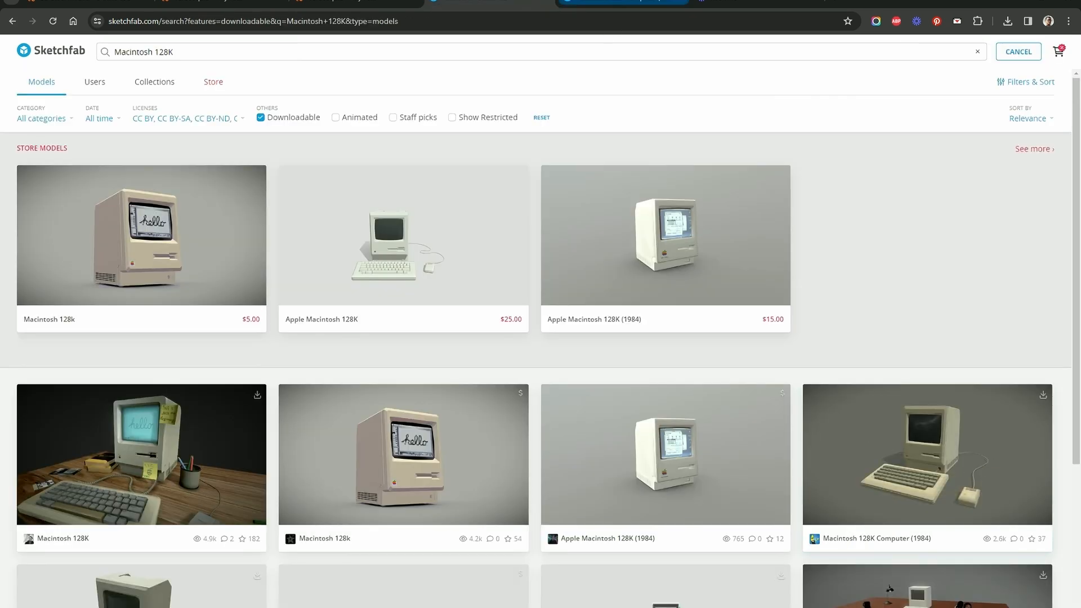
{"action": "left_click", "coordinate": [623, 2]}
{"action": "left_click_drag", "start_coordinate": [296, 340], "coordinate": [470, 315]}
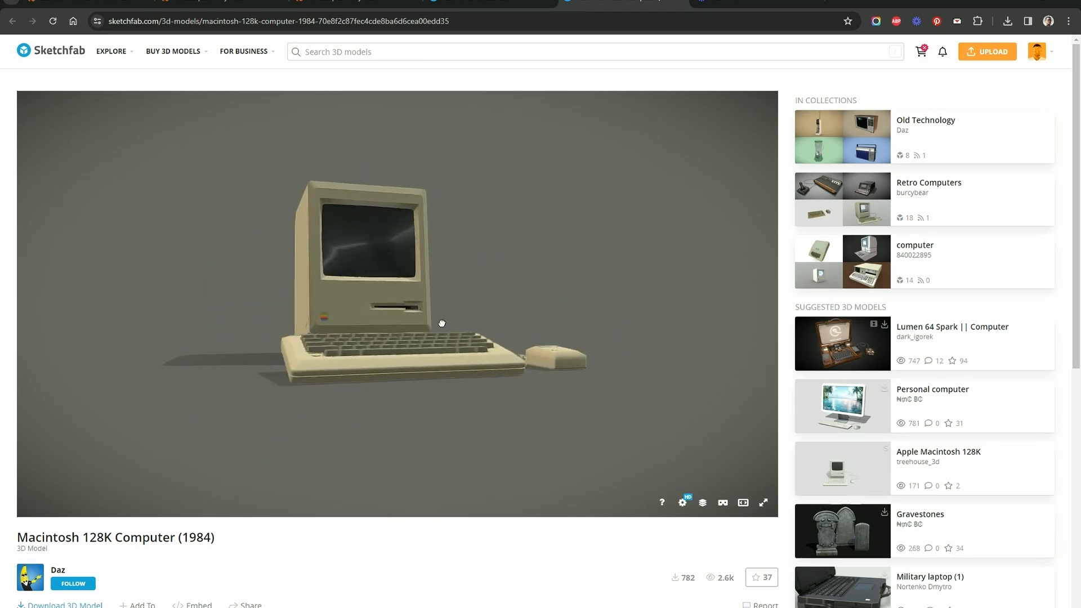
{"action": "left_click", "coordinate": [59, 604]}
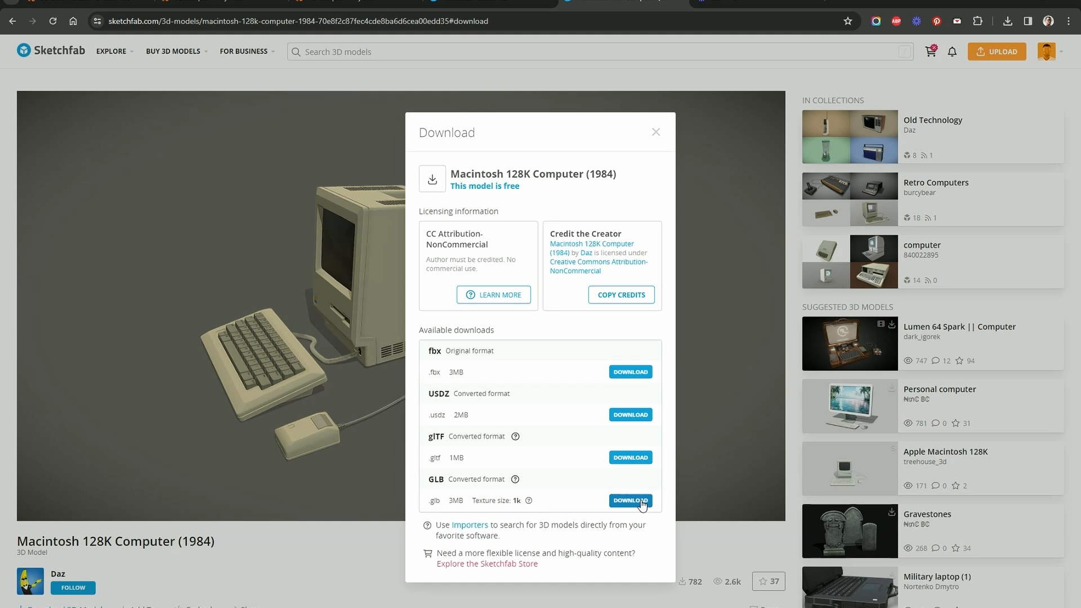
{"action": "left_click_drag", "start_coordinate": [472, 501], "coordinate": [524, 500]}
{"action": "left_click", "coordinate": [512, 504]}
{"action": "left_click", "coordinate": [624, 501]}
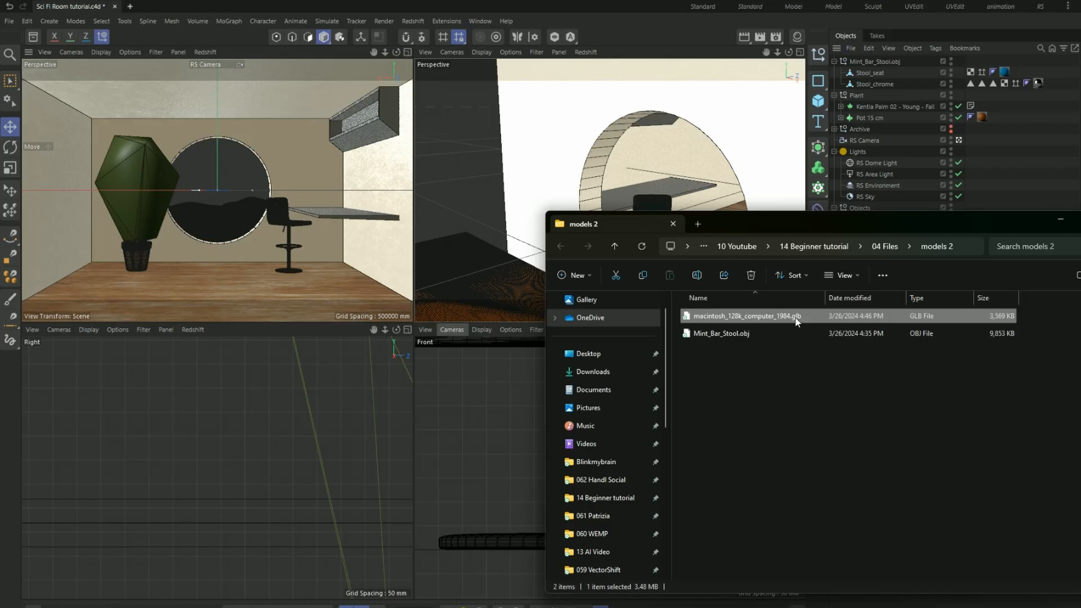
- Import the downloaded Macintosh GLB file into Cinema 4D and rename its Sketchfab_Scene null to computer
{"action": "left_click_drag", "start_coordinate": [797, 320], "coordinate": [495, 275]}
{"action": "left_click", "coordinate": [529, 353]}
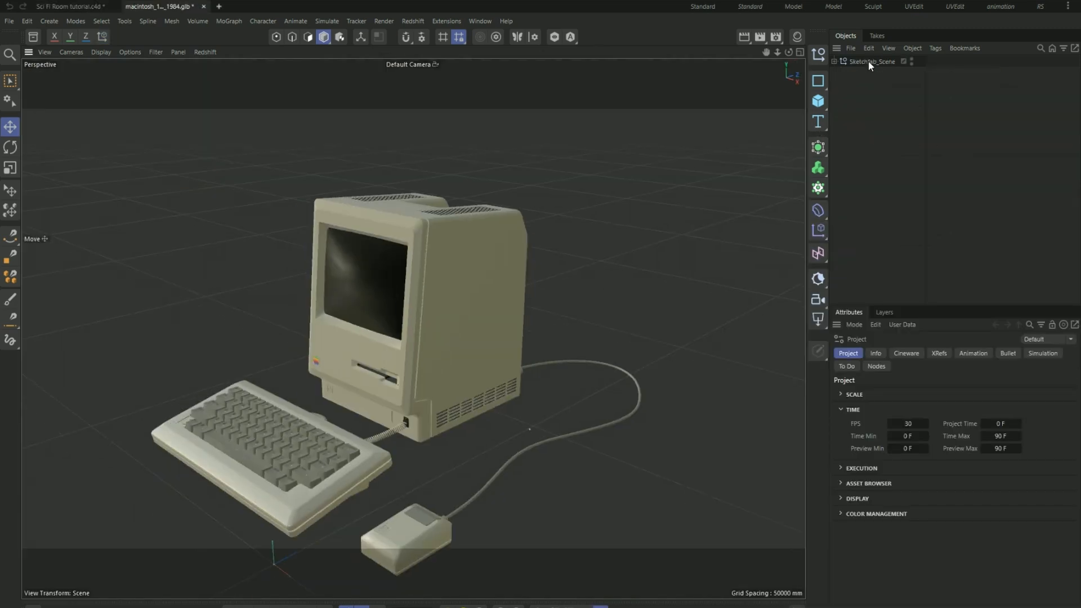
{"action": "left_click", "coordinate": [867, 62]}
{"action": "key", "text": "Return"}
{"action": "type", "text": "computer"}
{"action": "key", "text": "Return"}
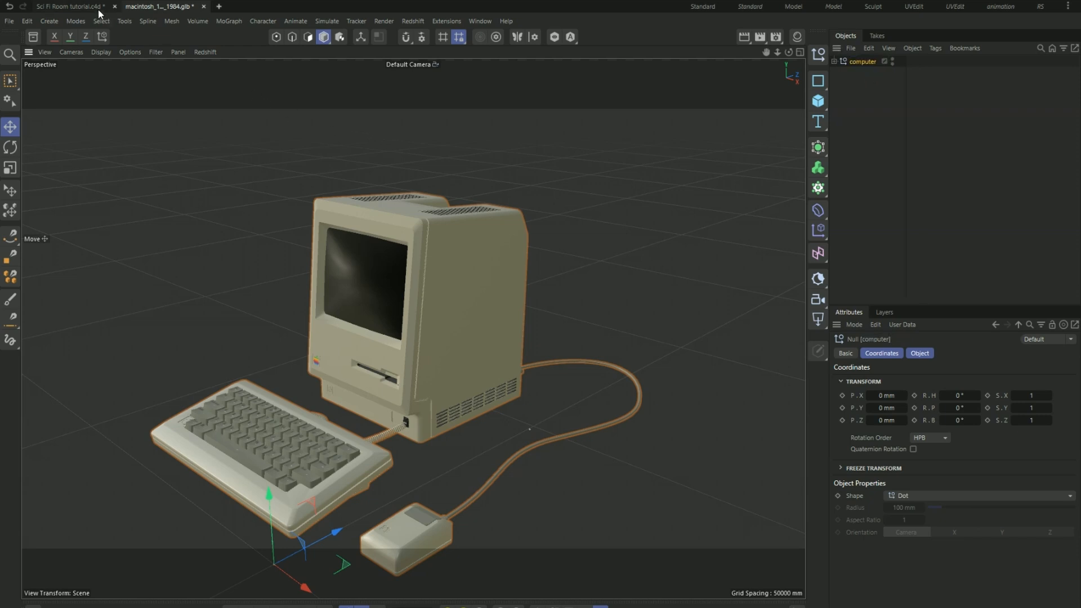
- Copy the computer null into the Sci Fi Room tutorial.c4d project and frame it in the perspective view
{"action": "left_click", "coordinate": [80, 7]}
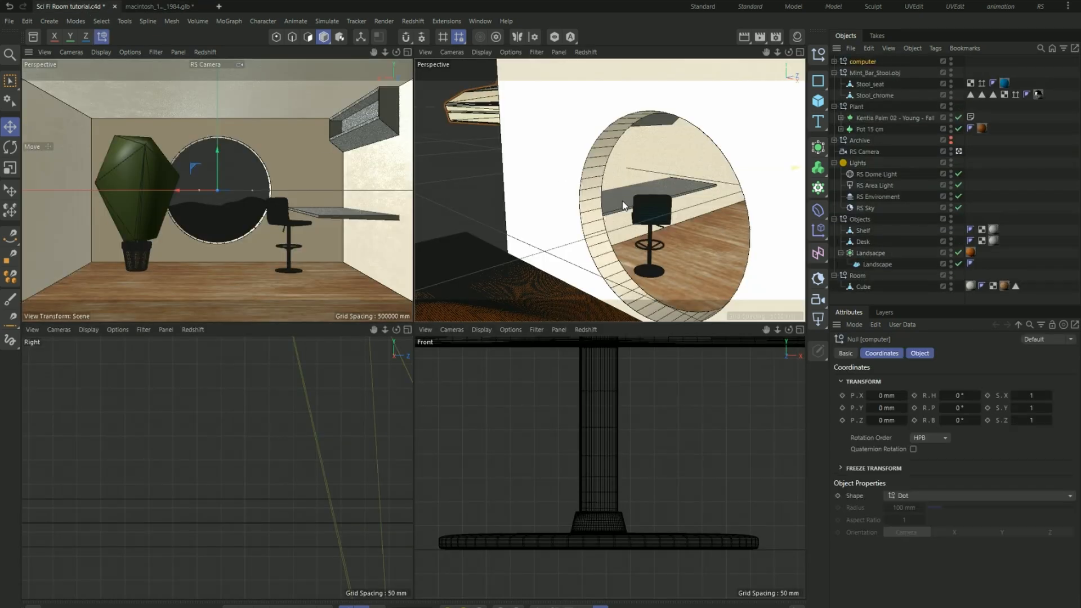
{"action": "scroll", "coordinate": [623, 201], "scroll_direction": "down", "scroll_amount": 8}
{"action": "scroll", "coordinate": [538, 204], "scroll_direction": "down", "scroll_amount": 6}
{"action": "left_click_drag", "start_coordinate": [673, 164], "coordinate": [613, 190], "text": "alt"}
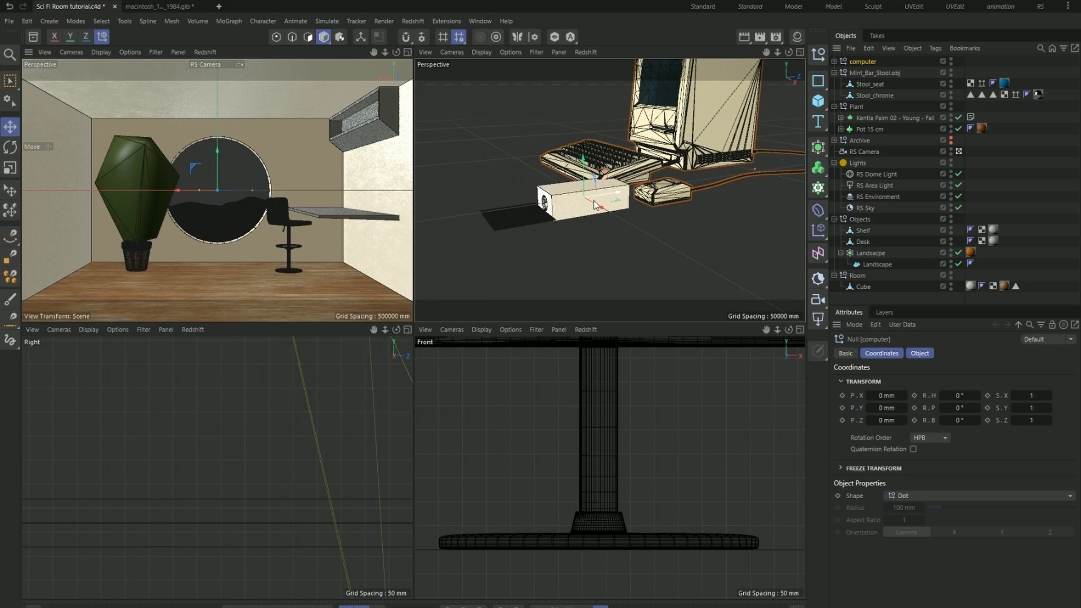
{"action": "scroll", "coordinate": [613, 190], "scroll_direction": "down", "scroll_amount": 2}
- Try uniform scales of 0.1 and 0.05 on the computer null
{"action": "left_click", "coordinate": [1033, 396]}
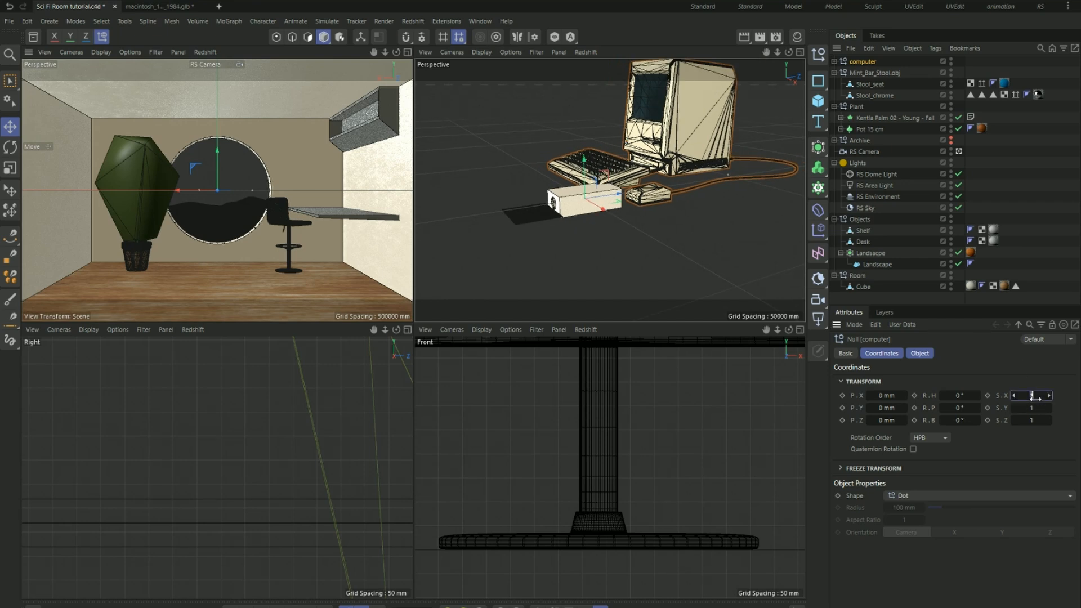
{"action": "type", "text": "0.1"}
{"action": "key", "text": "Return"}
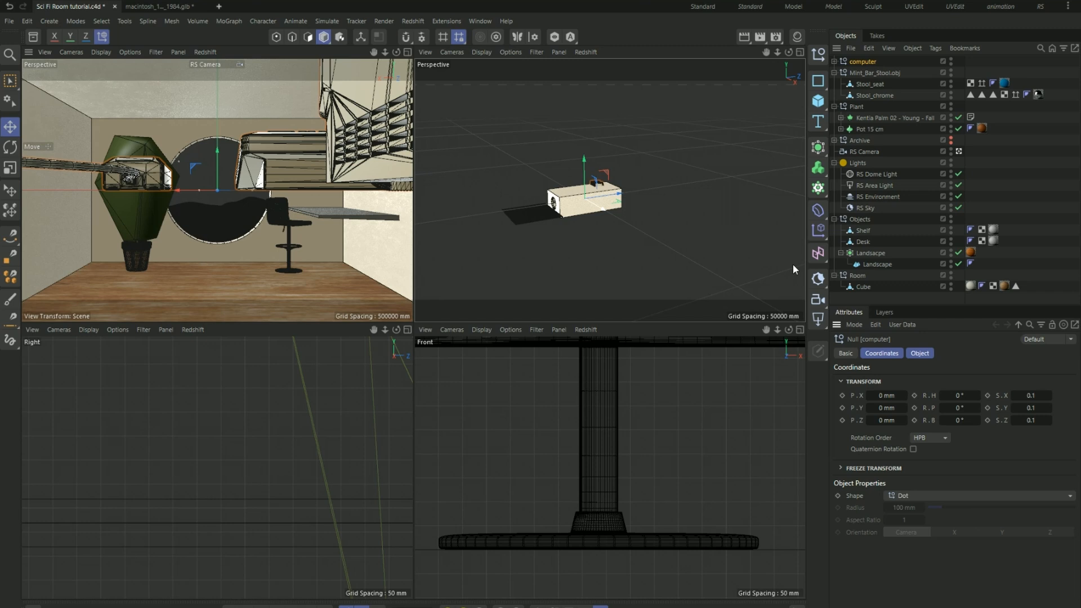
{"action": "left_click", "coordinate": [1030, 395]}
{"action": "type", "text": "0.05"}
{"action": "key", "text": "Tab"}
{"action": "type", "text": "0.05"}
{"action": "key", "text": "Tab"}
{"action": "type", "text": "0.05"}
{"action": "key", "text": "Return"}
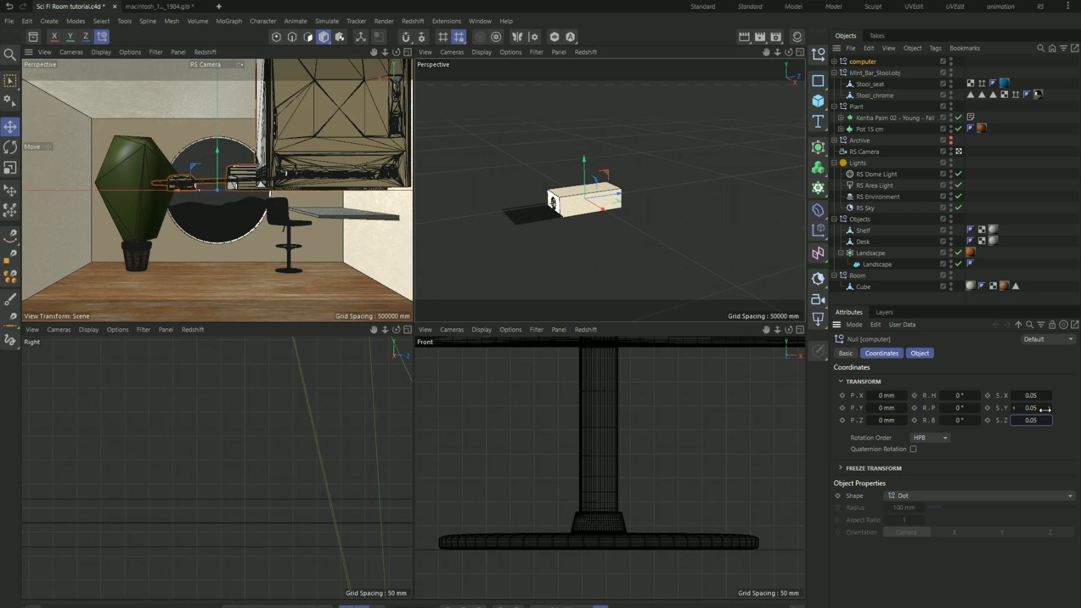
- Set the computer null's scale to 0.02 on the X, Y and Z axes
{"action": "left_click", "coordinate": [1040, 396]}
{"action": "left_click_drag", "start_coordinate": [1041, 395], "coordinate": [1008, 390]}
{"action": "key", "text": "ctrl+c"}
{"action": "left_click", "coordinate": [1034, 411]}
{"action": "key", "text": "ctrl+v"}
{"action": "left_click", "coordinate": [1033, 422]}
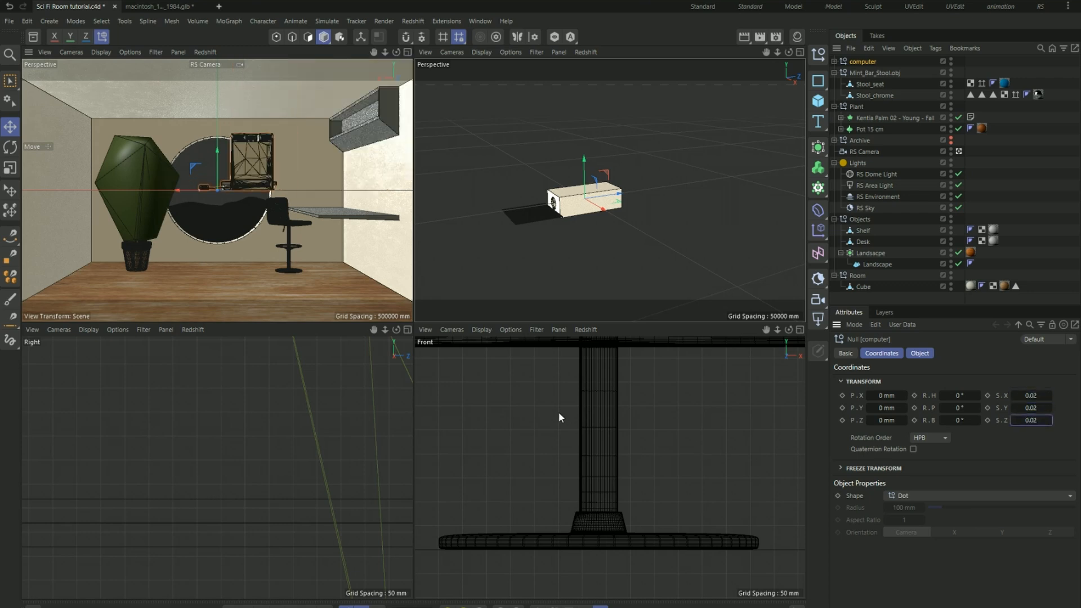
- Move the computer back into the room to about Z -7367 mm and lower it to desk height at about Y -483 mm
{"action": "mouse_move", "coordinate": [620, 198]}
{"action": "left_mouse_down"}
{"action": "mouse_move", "coordinate": [587, 200]}
{"action": "mouse_move", "coordinate": [601, 200]}
{"action": "left_mouse_up"}
{"action": "scroll", "coordinate": [225, 467], "scroll_direction": "down", "scroll_amount": 8}
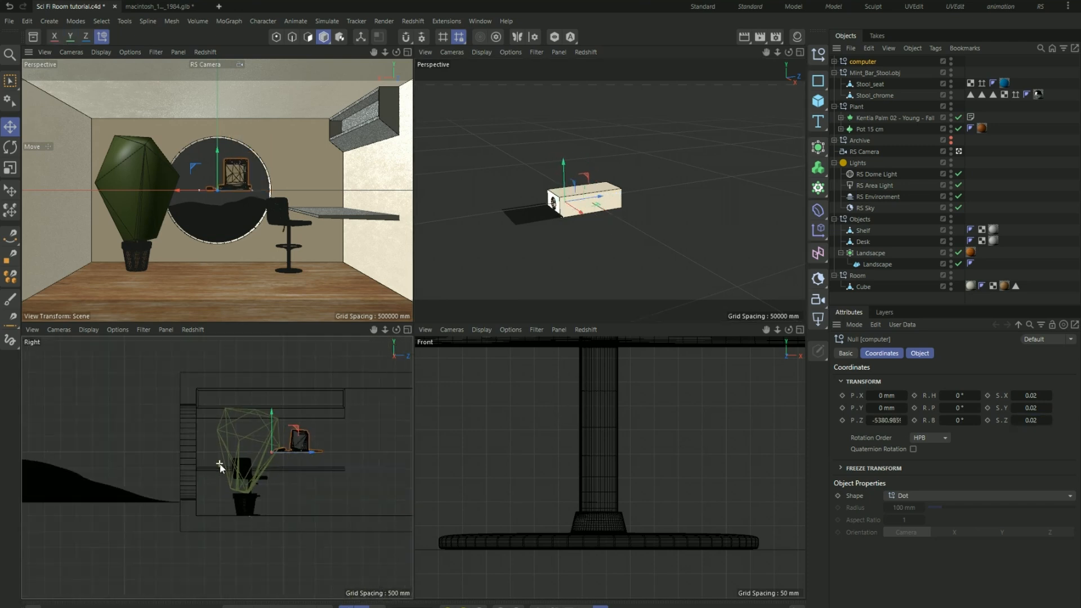
{"action": "left_click_drag", "start_coordinate": [341, 452], "coordinate": [251, 454]}
{"action": "scroll", "coordinate": [173, 468], "scroll_direction": "up", "scroll_amount": 8}
{"action": "left_click_drag", "start_coordinate": [220, 409], "coordinate": [220, 496]}
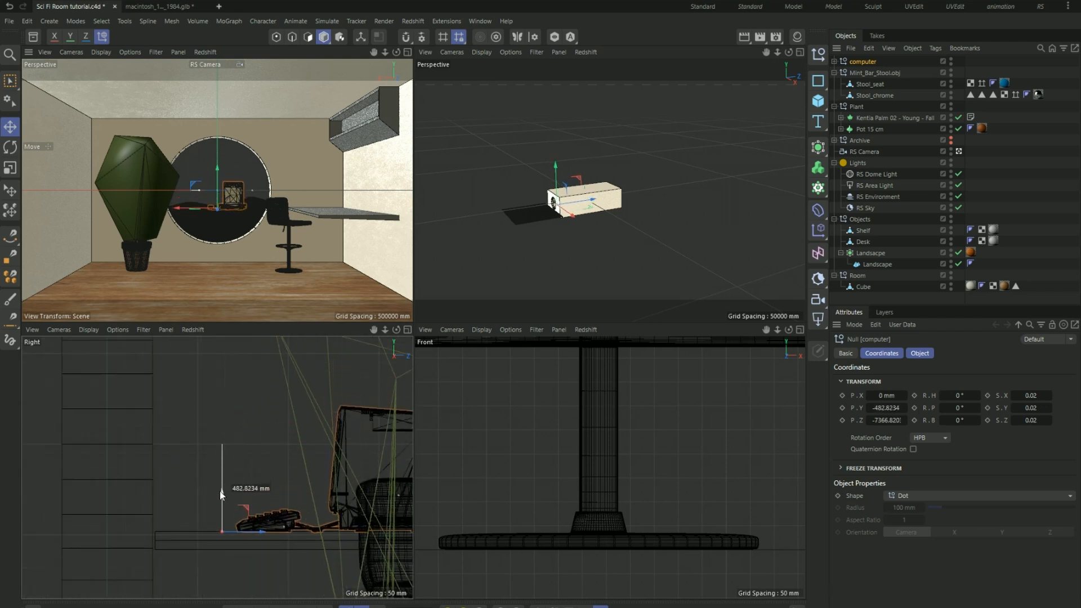
- Move the computer sideways along X onto the desk, to about X -2455 mm
{"action": "scroll", "coordinate": [578, 525], "scroll_direction": "down", "scroll_amount": 8}
{"action": "scroll", "coordinate": [578, 524], "scroll_direction": "down", "scroll_amount": 6}
{"action": "scroll", "coordinate": [682, 445], "scroll_direction": "up", "scroll_amount": 4}
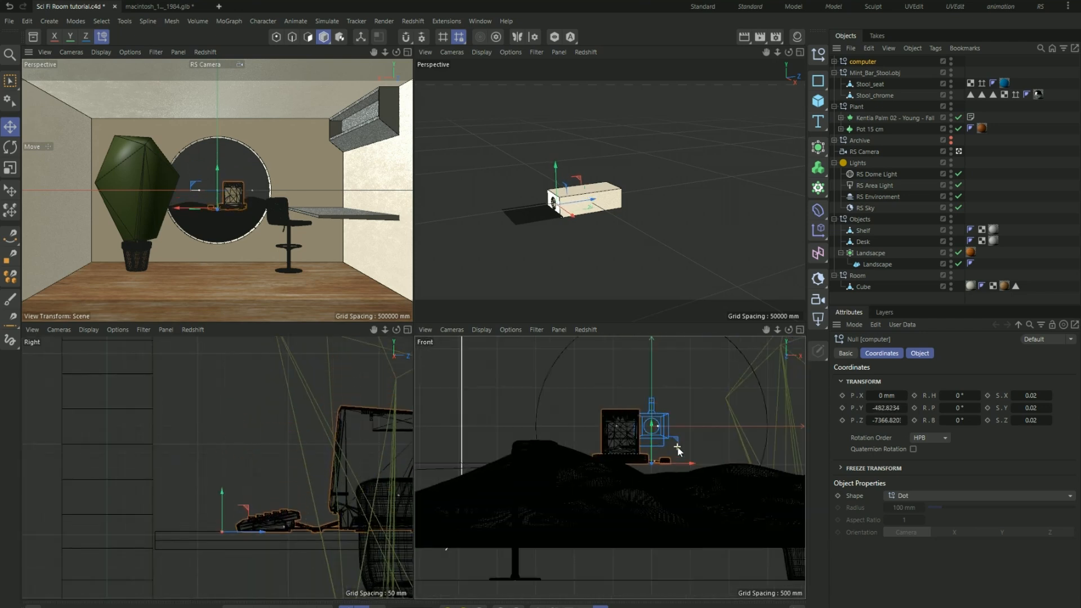
{"action": "left_click_drag", "start_coordinate": [684, 466], "coordinate": [490, 468]}
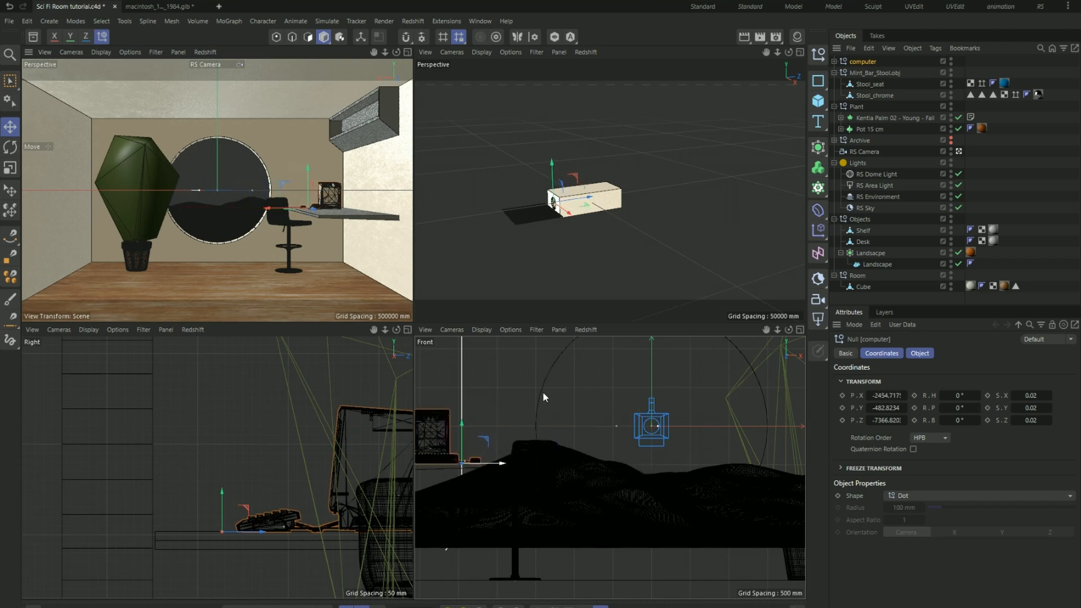
- Rotate the computer's heading to 90° and reposition it on the desk at about X -2075 mm, Z -6233 mm
{"action": "key", "text": "o"}
{"action": "scroll", "coordinate": [662, 204], "scroll_direction": "down", "scroll_amount": 4}
{"action": "left_click_drag", "start_coordinate": [634, 211], "coordinate": [607, 210], "text": "alt"}
{"action": "key", "text": "r"}
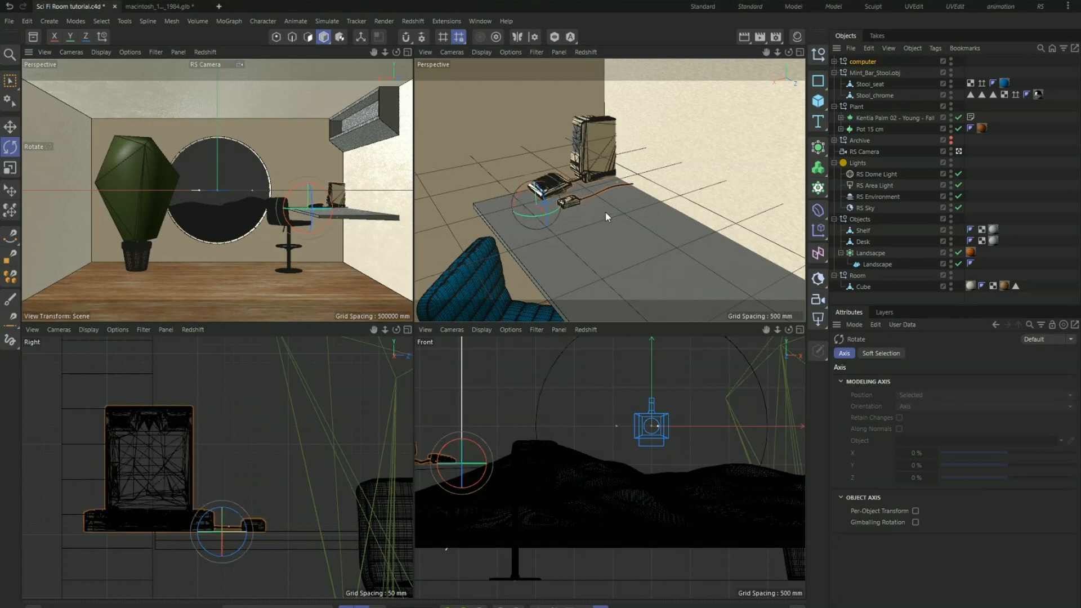
{"action": "key", "text": "e"}
{"action": "left_click_drag", "start_coordinate": [556, 218], "coordinate": [510, 279]}
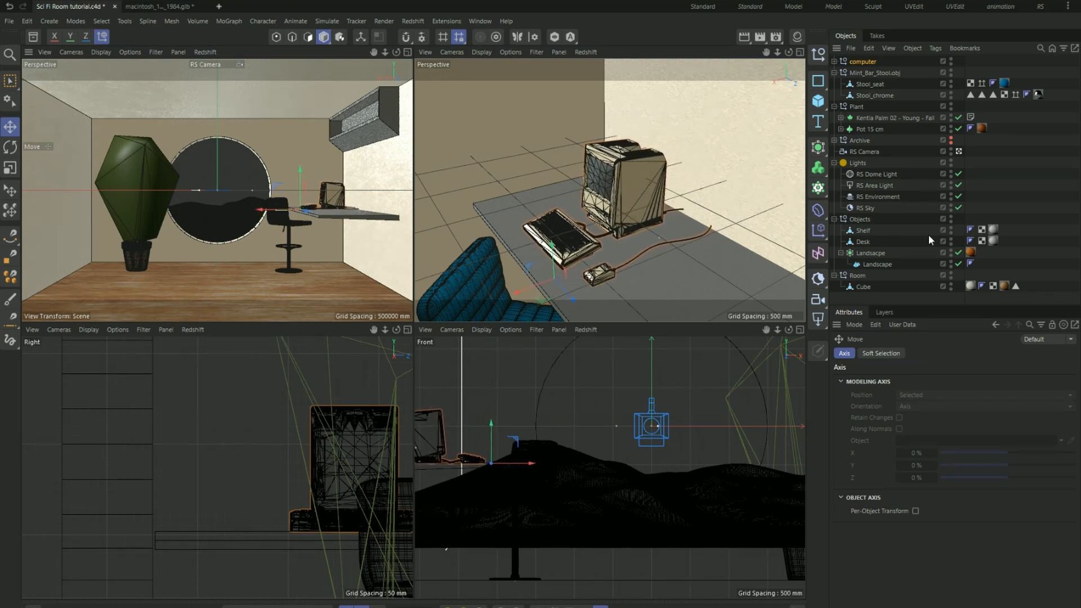
- Enlarge the computer null to a scale of 0.025 on the X, Y and Z axes
{"action": "left_click", "coordinate": [867, 61]}
{"action": "left_click", "coordinate": [1040, 395]}
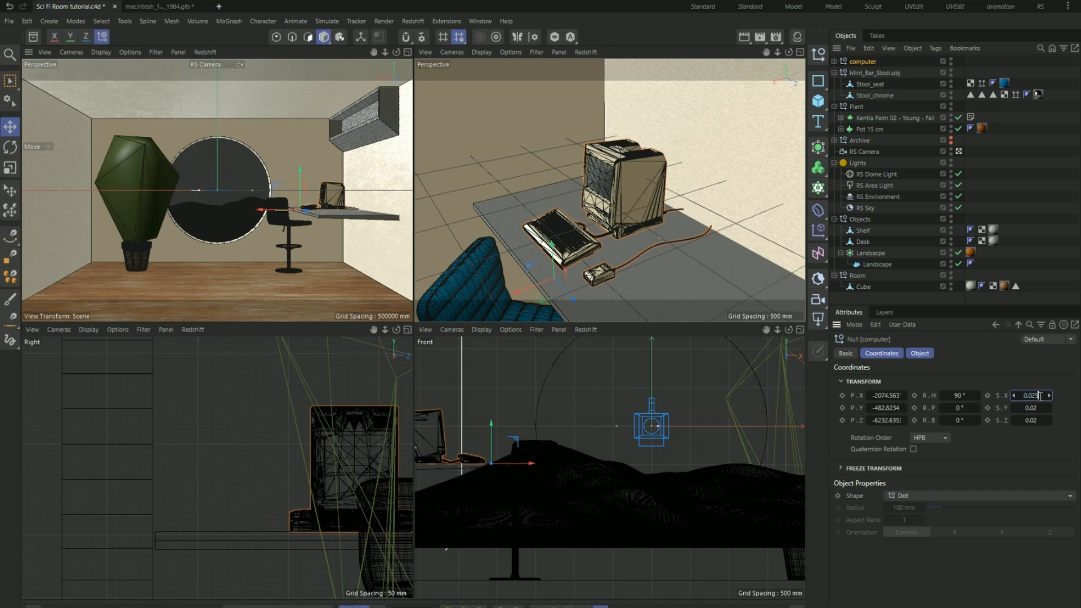
{"action": "left_click_drag", "start_coordinate": [1044, 395], "coordinate": [1021, 395]}
{"action": "key", "text": "ctrl+c"}
{"action": "double_click", "coordinate": [1034, 407]}
{"action": "key", "text": "ctrl+v"}
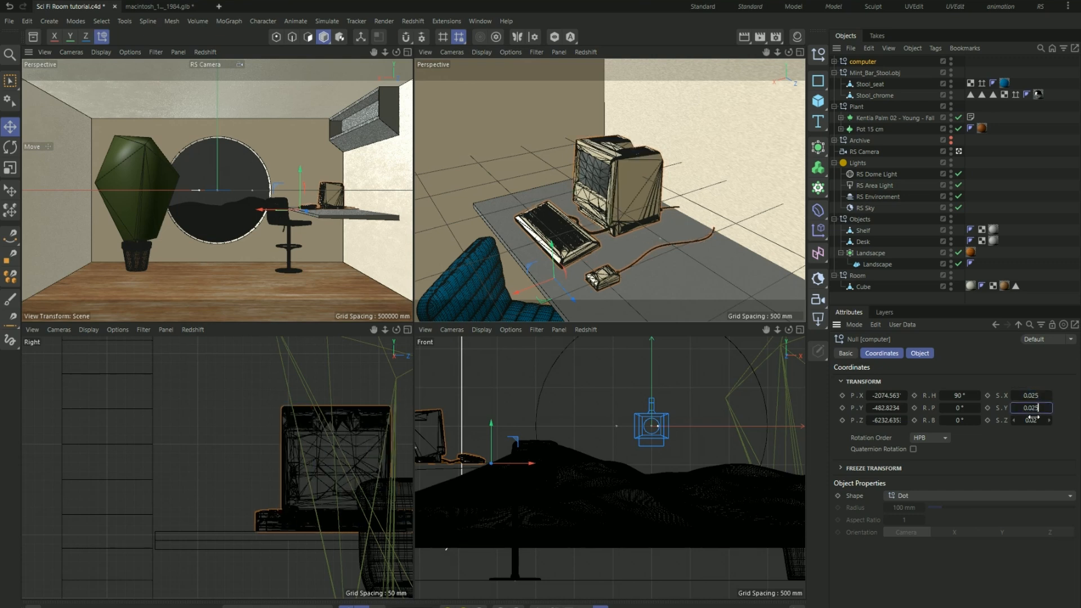
{"action": "double_click", "coordinate": [1033, 420]}
{"action": "key", "text": "ctrl+v"}
{"action": "key", "text": "Return"}
- Shift the enlarged computer about 122 mm along X on the desk and save the project
{"action": "mouse_move", "coordinate": [516, 293]}
{"action": "left_mouse_down"}
{"action": "mouse_move", "coordinate": [489, 295]}
{"action": "mouse_move", "coordinate": [497, 299]}
{"action": "left_mouse_up"}
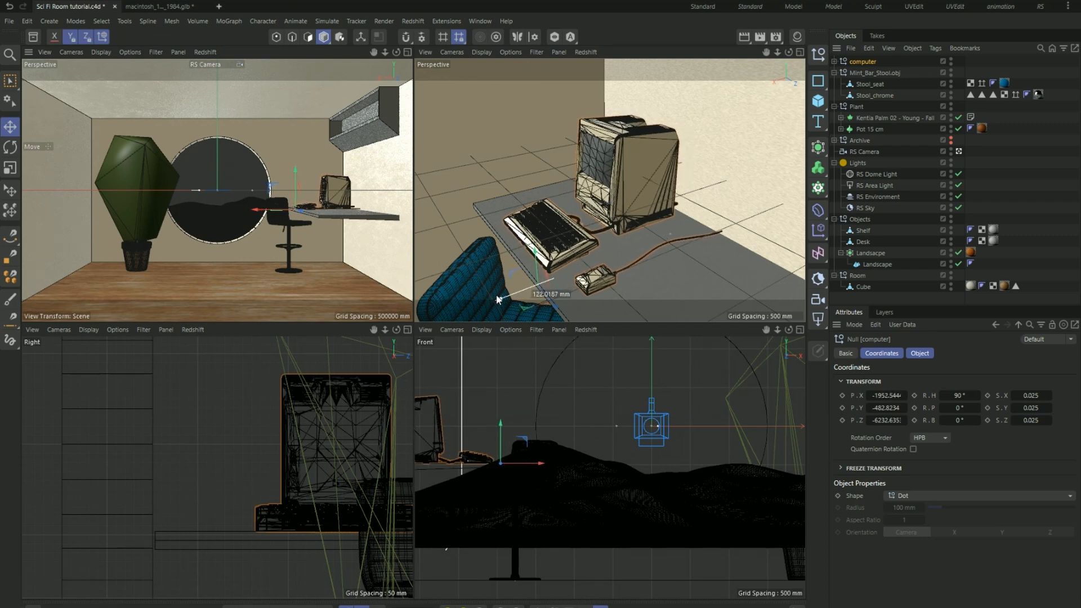
{"action": "left_click_drag", "start_coordinate": [497, 299], "coordinate": [496, 299]}
{"action": "key", "text": "ctrl+s"}
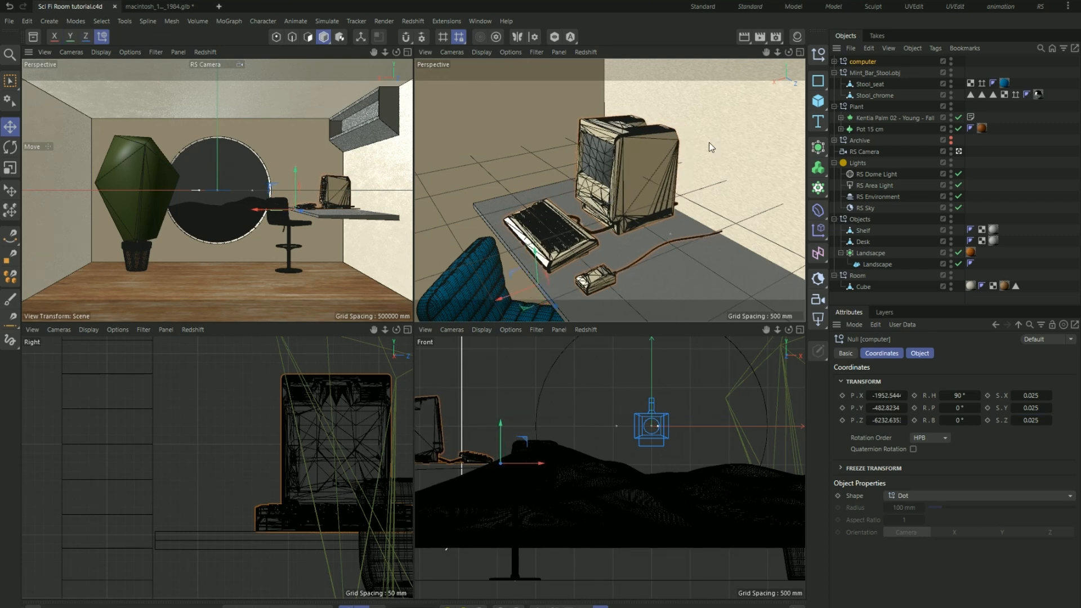
- Open the Redshift RenderView and start a progressive render to check the computer on the desk
{"action": "key", "text": "shift+c"}
{"action": "type", "text": "r"}
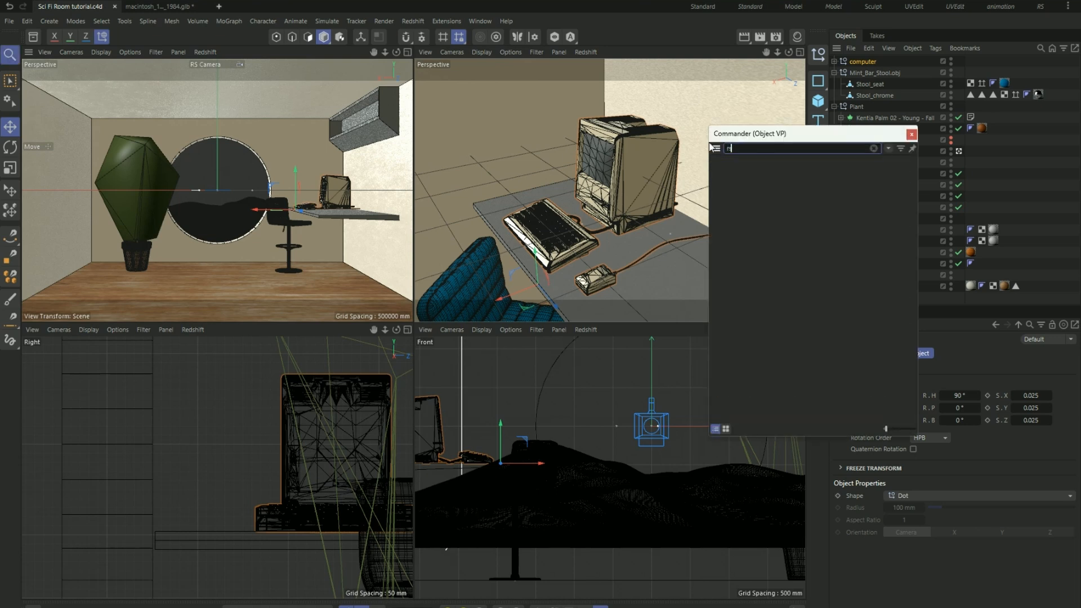
{"action": "type", "text": "s ren"}
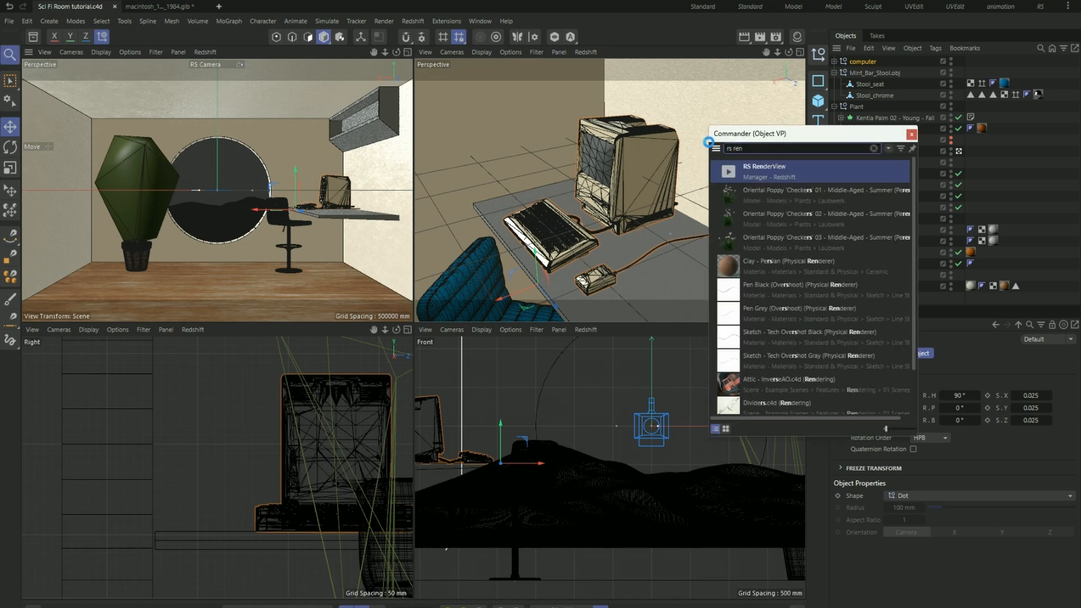
{"action": "key", "text": "Return"}
{"action": "left_click_drag", "start_coordinate": [709, 146], "coordinate": [696, 142]}
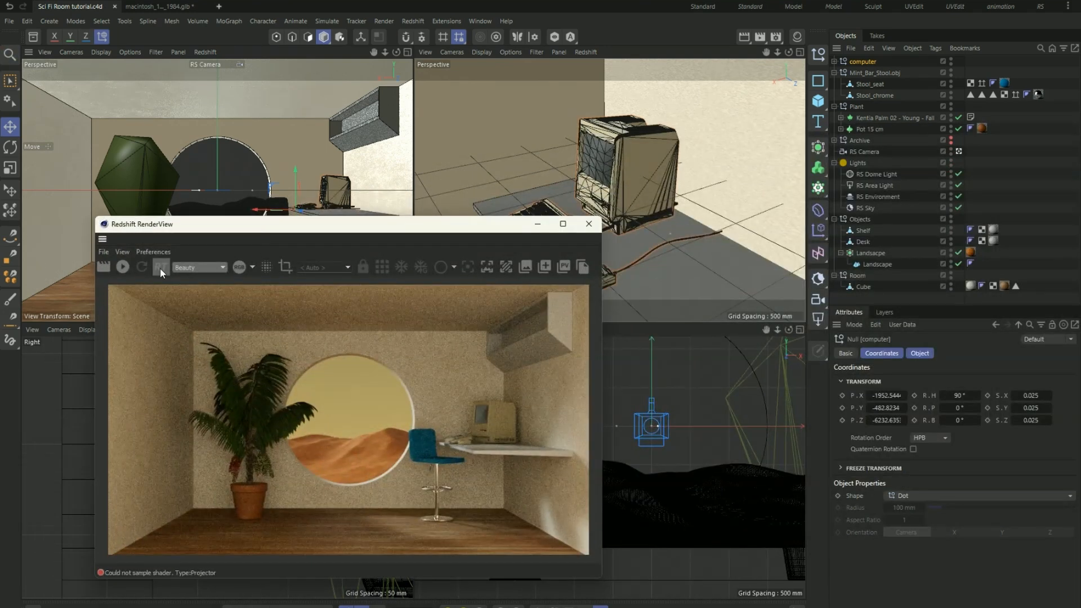
{"action": "left_click", "coordinate": [132, 267]}
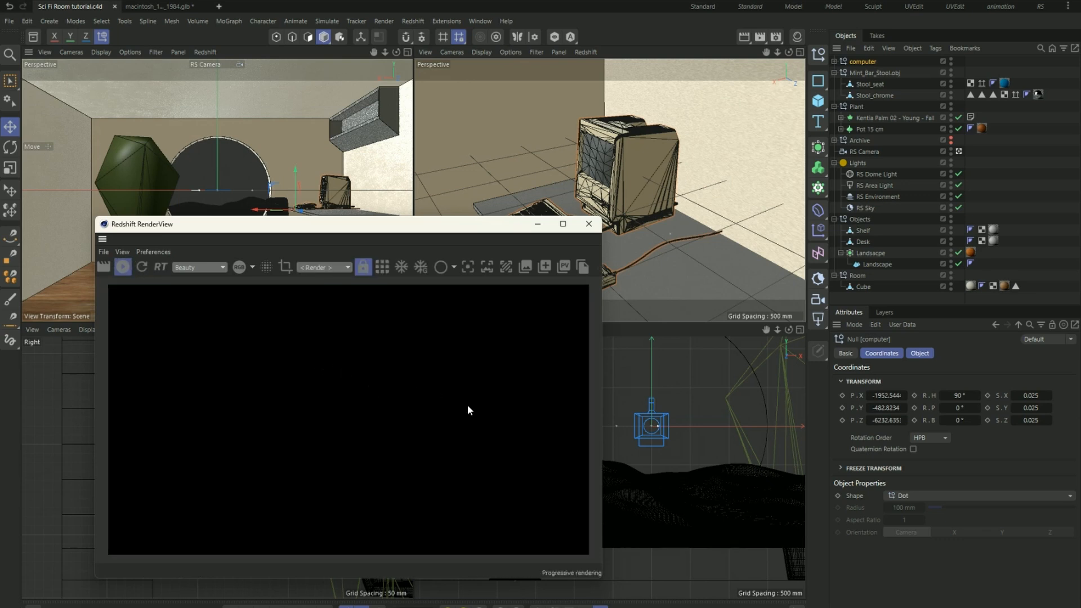
{"action": "scroll", "coordinate": [495, 426], "scroll_direction": "up", "scroll_amount": 5}
{"action": "scroll", "coordinate": [489, 419], "scroll_direction": "down", "scroll_amount": 5}
{"action": "scroll", "coordinate": [488, 418], "scroll_direction": "up", "scroll_amount": 1}
{"action": "scroll", "coordinate": [488, 418], "scroll_direction": "up", "scroll_amount": 1}
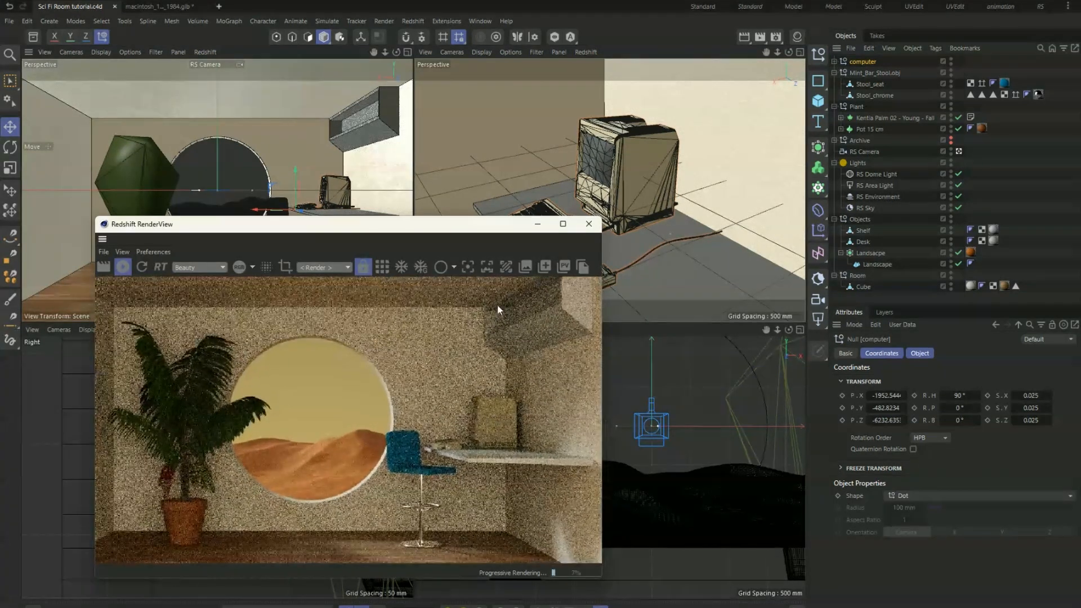
{"action": "left_click_drag", "start_coordinate": [462, 231], "coordinate": [443, 214]}
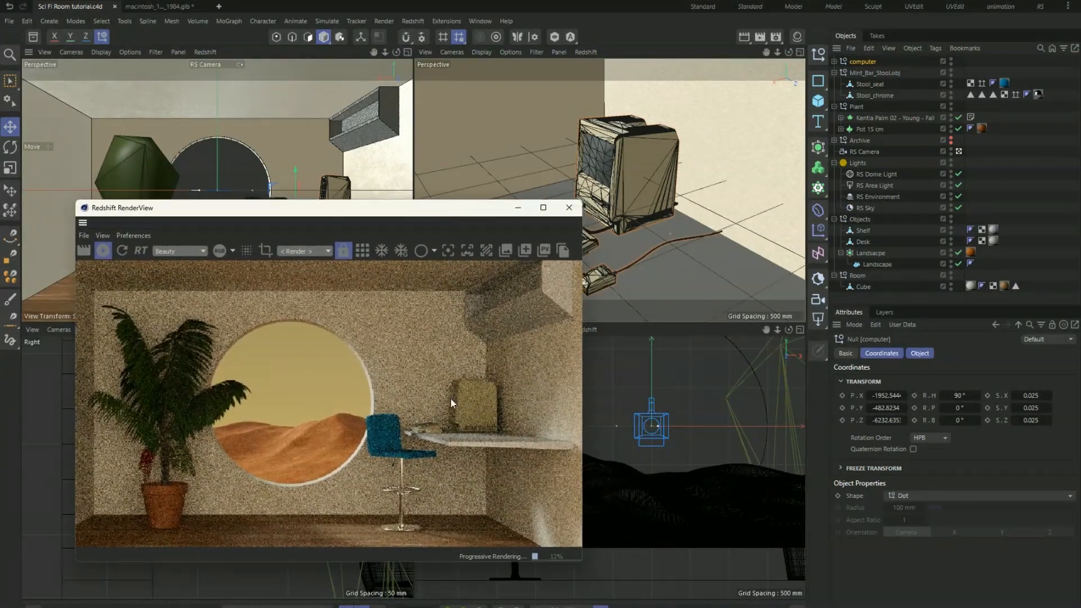
{"action": "scroll", "coordinate": [454, 395], "scroll_direction": "down", "scroll_amount": 1}
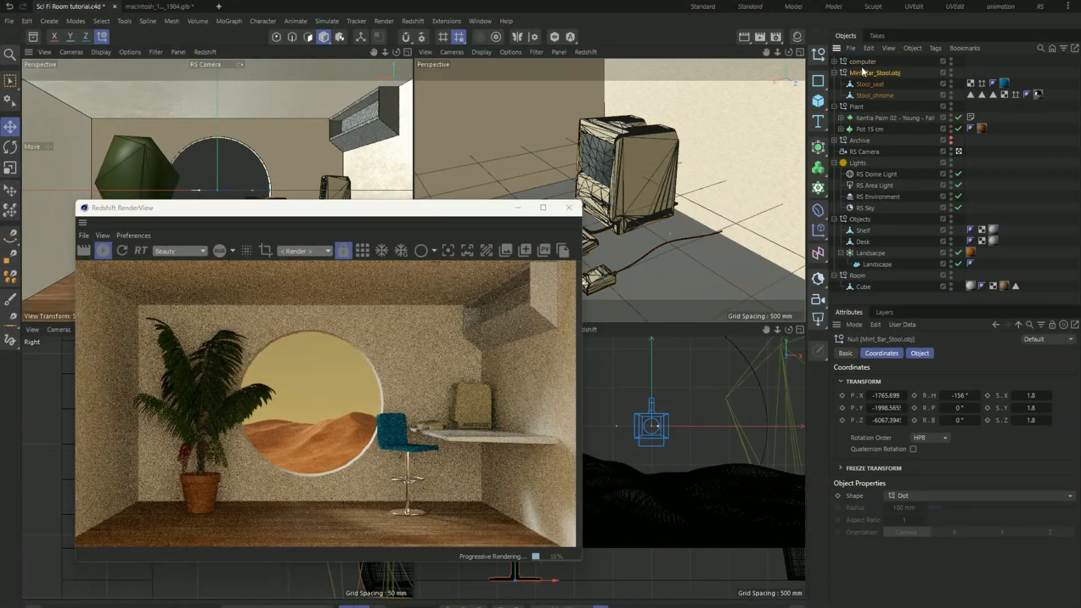
- Expand the computer hierarchy down to the RootNode's children, select the Computer null, and move the RenderView window clear of the model
{"action": "left_click", "coordinate": [834, 62]}
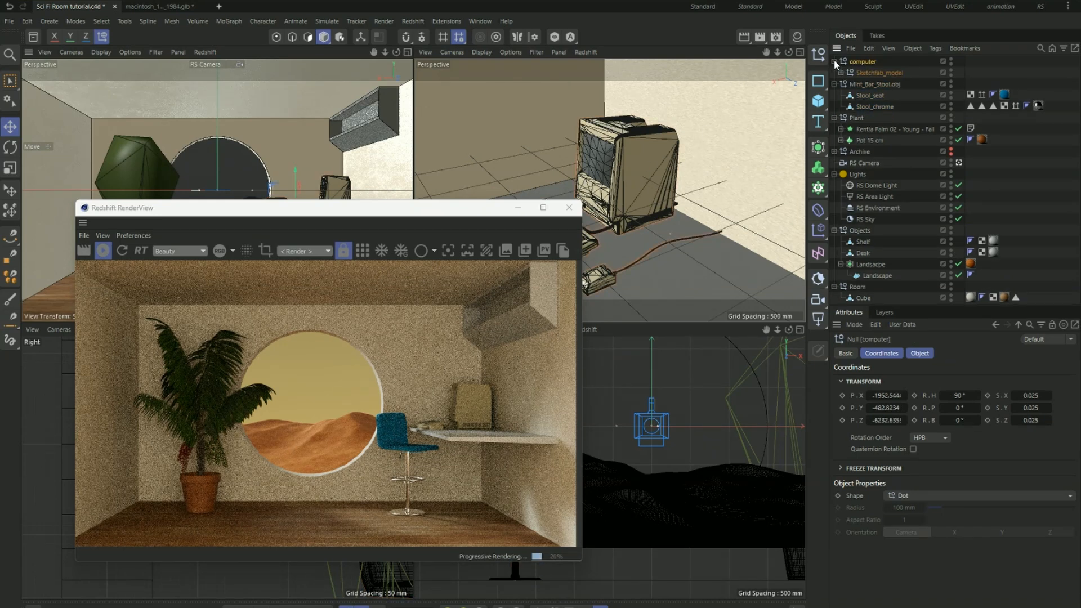
{"action": "left_click", "coordinate": [841, 73]}
{"action": "left_click", "coordinate": [847, 83]}
{"action": "left_click", "coordinate": [854, 95]}
{"action": "left_click", "coordinate": [926, 126]}
{"action": "left_click", "coordinate": [892, 106]}
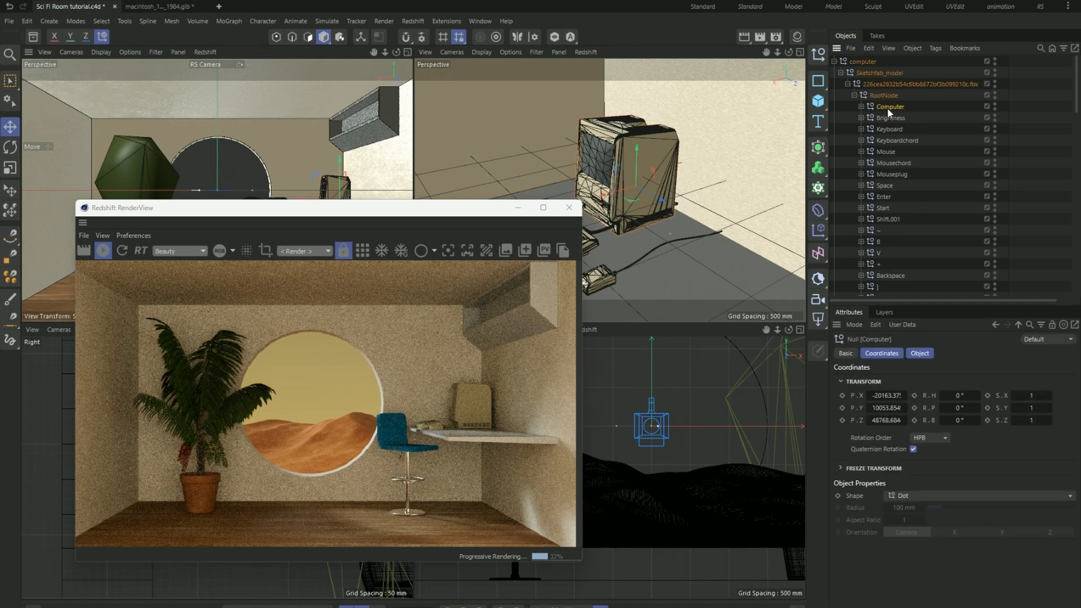
{"action": "left_click_drag", "start_coordinate": [435, 211], "coordinate": [367, 210]}
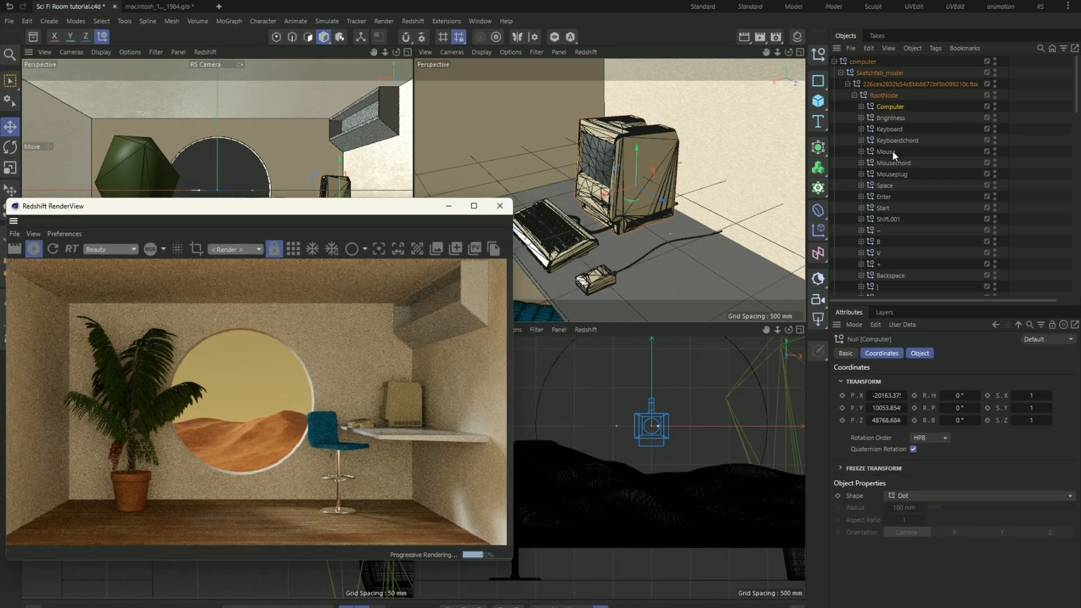
- Rotate the Computer null to a heading of about 36.4° so the monitor's screen faces the room
{"action": "scroll", "coordinate": [896, 204], "scroll_direction": "down", "scroll_amount": 10}
{"action": "scroll", "coordinate": [895, 204], "scroll_direction": "up", "scroll_amount": 10}
{"action": "left_click", "coordinate": [888, 118]}
{"action": "left_click", "coordinate": [890, 108]}
{"action": "left_click", "coordinate": [861, 106]}
{"action": "left_click", "coordinate": [860, 106]}
{"action": "key", "text": "r"}
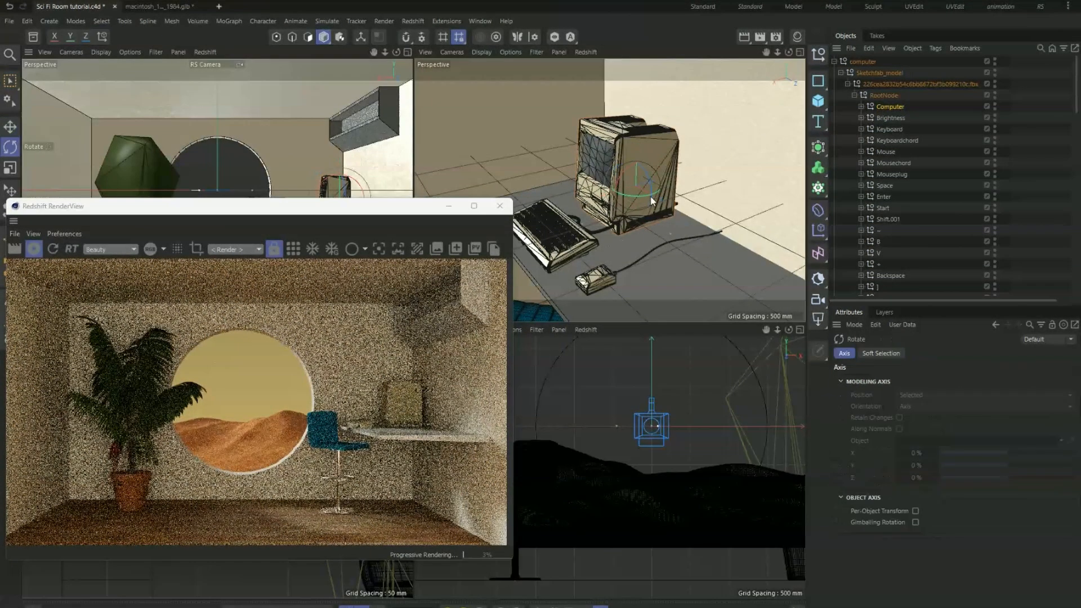
{"action": "left_click_drag", "start_coordinate": [636, 197], "coordinate": [656, 201]}
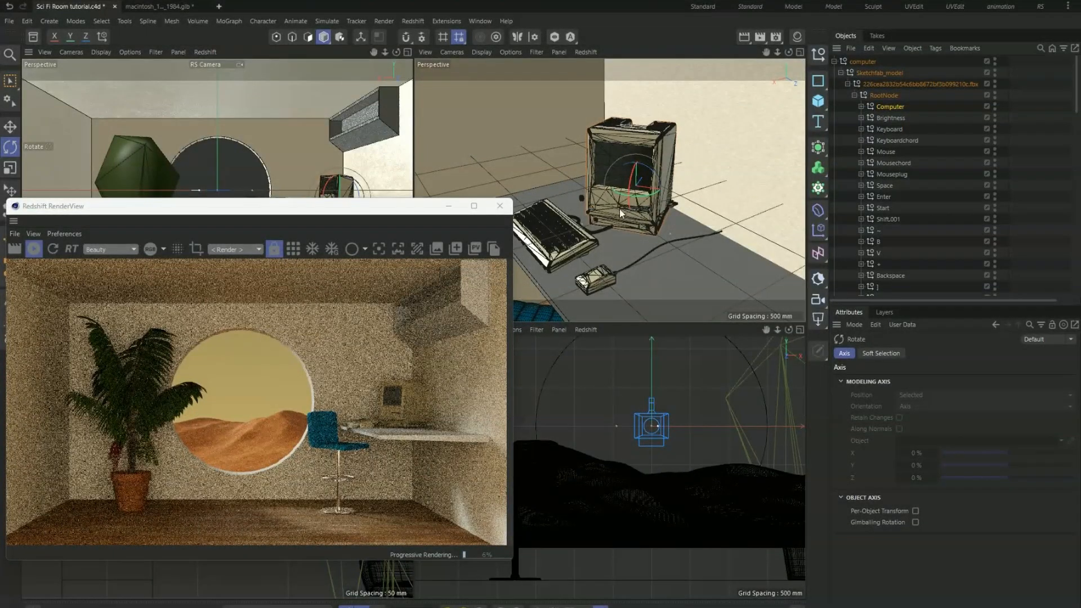
- Move the rotated Computer null along X to about -34812 and check its placement in the render
{"action": "key", "text": "e"}
{"action": "left_click_drag", "start_coordinate": [666, 205], "coordinate": [628, 202]}
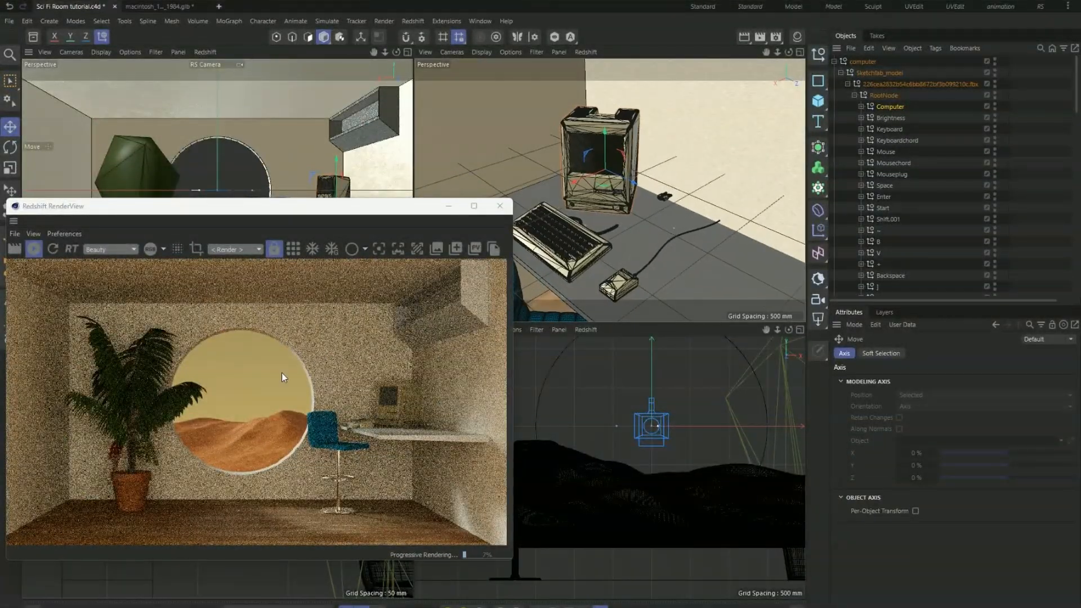
{"action": "scroll", "coordinate": [387, 401], "scroll_direction": "up", "scroll_amount": 3}
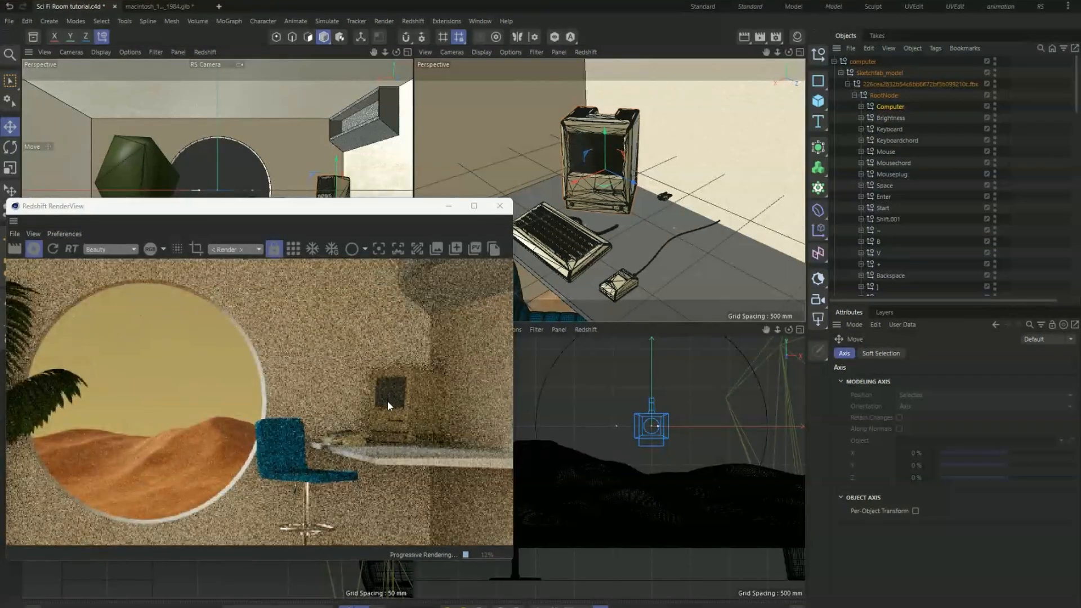
{"action": "scroll", "coordinate": [387, 402], "scroll_direction": "down", "scroll_amount": 2}
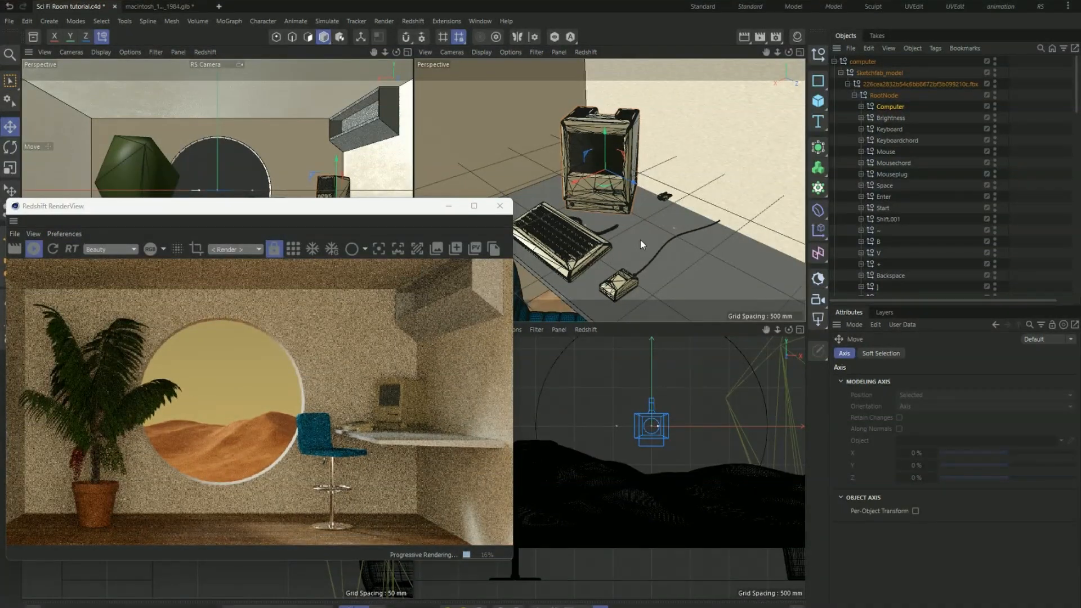
- Delete the loose keyboard cord mesh and the mouse plug mesh from the desk
{"action": "scroll", "coordinate": [623, 240], "scroll_direction": "up", "scroll_amount": 5}
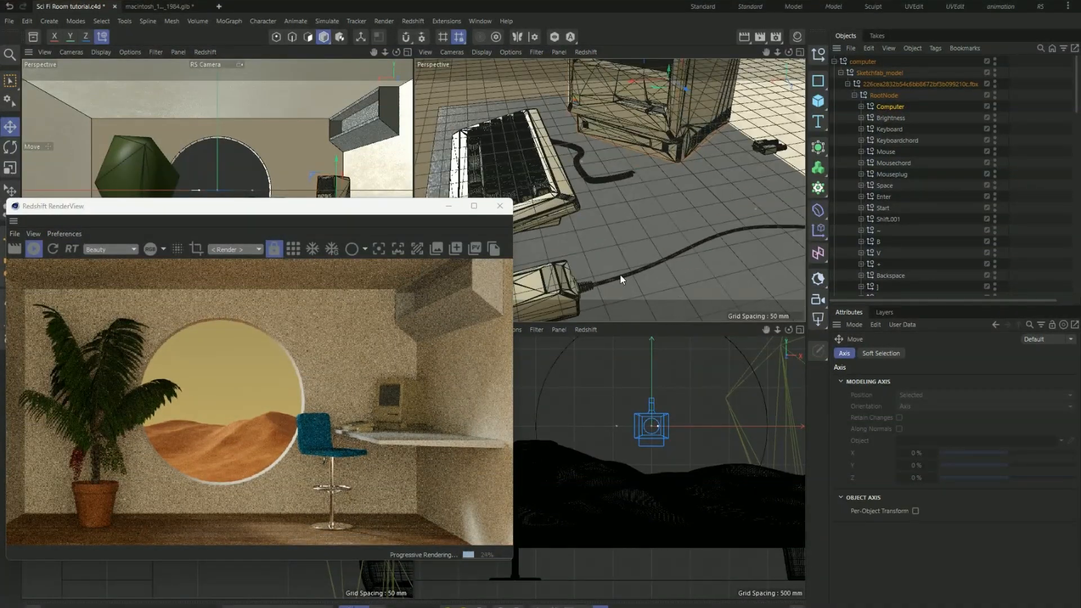
{"action": "scroll", "coordinate": [620, 275], "scroll_direction": "down", "scroll_amount": 5}
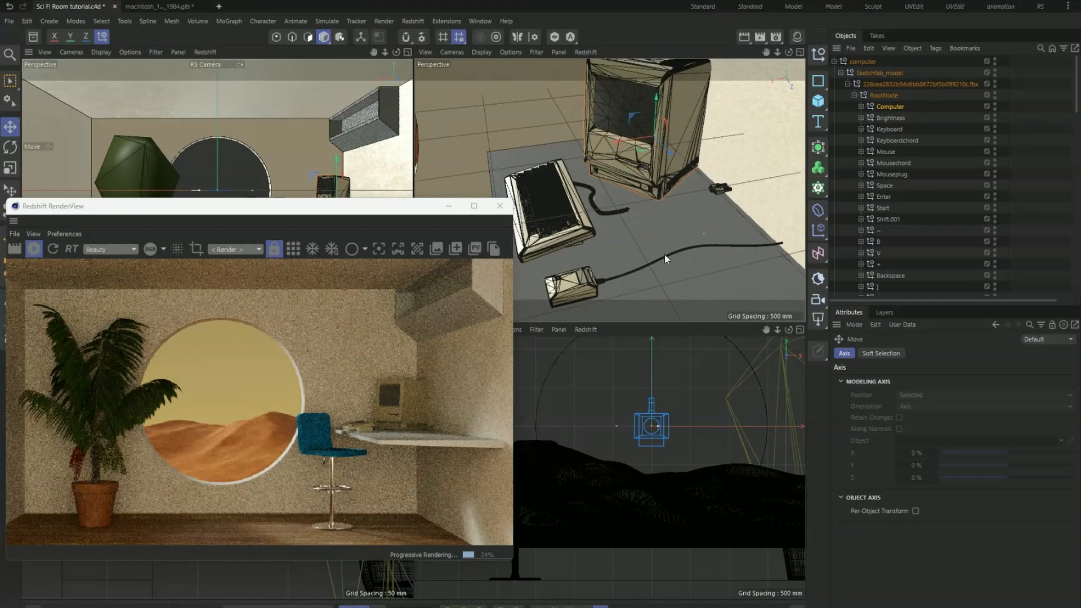
{"action": "left_click", "coordinate": [610, 218]}
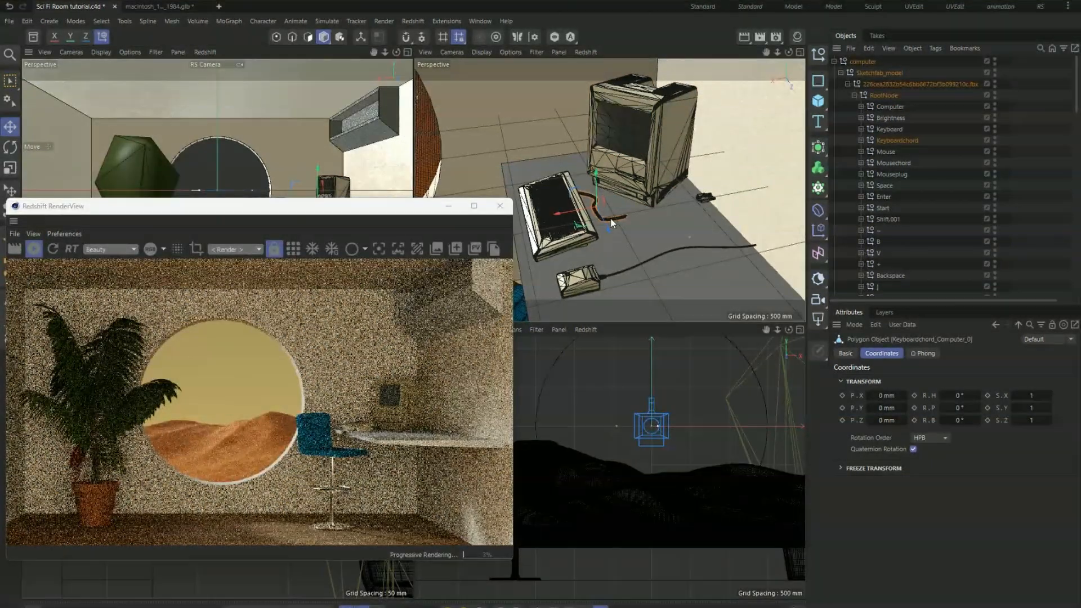
{"action": "scroll", "coordinate": [611, 222], "scroll_direction": "up", "scroll_amount": 3}
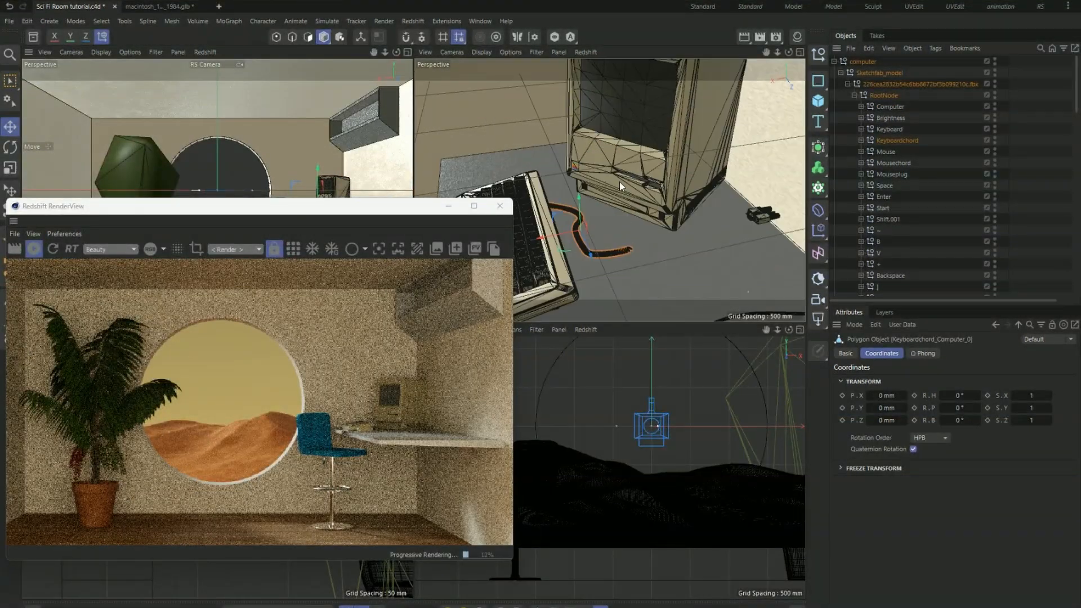
{"action": "key", "text": "Delete"}
{"action": "scroll", "coordinate": [616, 184], "scroll_direction": "down", "scroll_amount": 4}
{"action": "left_click", "coordinate": [698, 204]}
{"action": "key", "text": "Delete"}
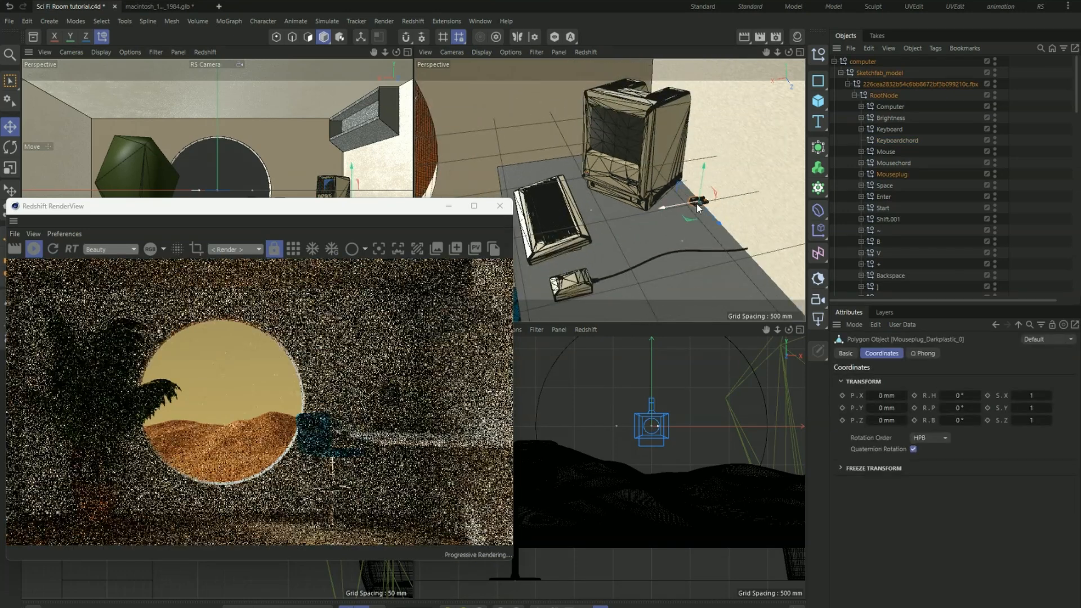
- Delete the cord mesh running from the back of the mouse
{"action": "left_click", "coordinate": [697, 252]}
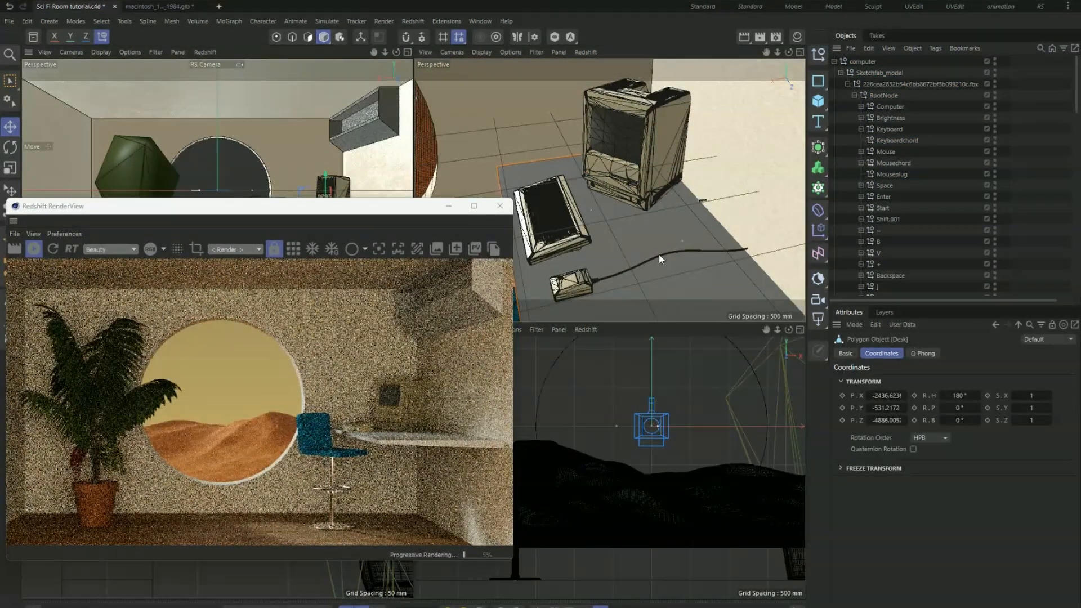
{"action": "left_click_drag", "start_coordinate": [647, 264], "coordinate": [598, 264], "text": "alt"}
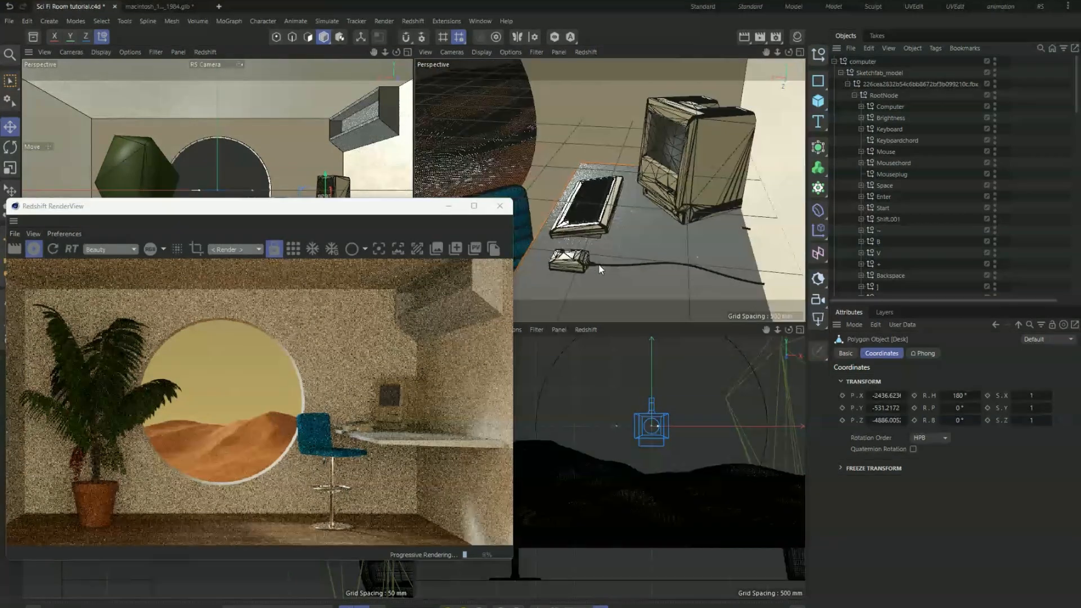
{"action": "scroll", "coordinate": [588, 266], "scroll_direction": "up", "scroll_amount": 4}
{"action": "left_click", "coordinate": [584, 265]}
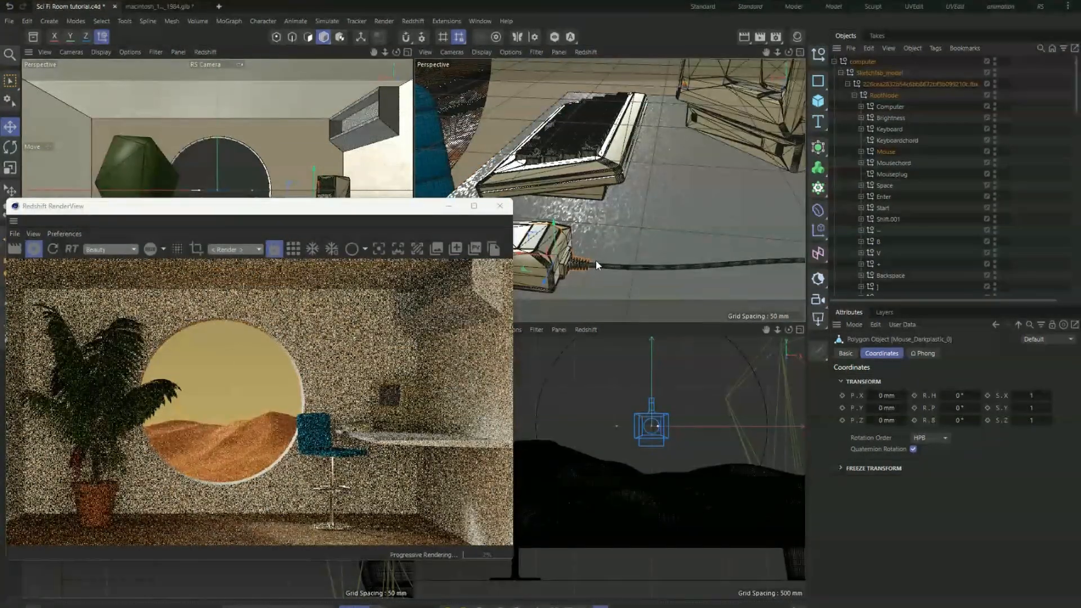
{"action": "left_click", "coordinate": [596, 265]}
{"action": "key", "text": "Delete"}
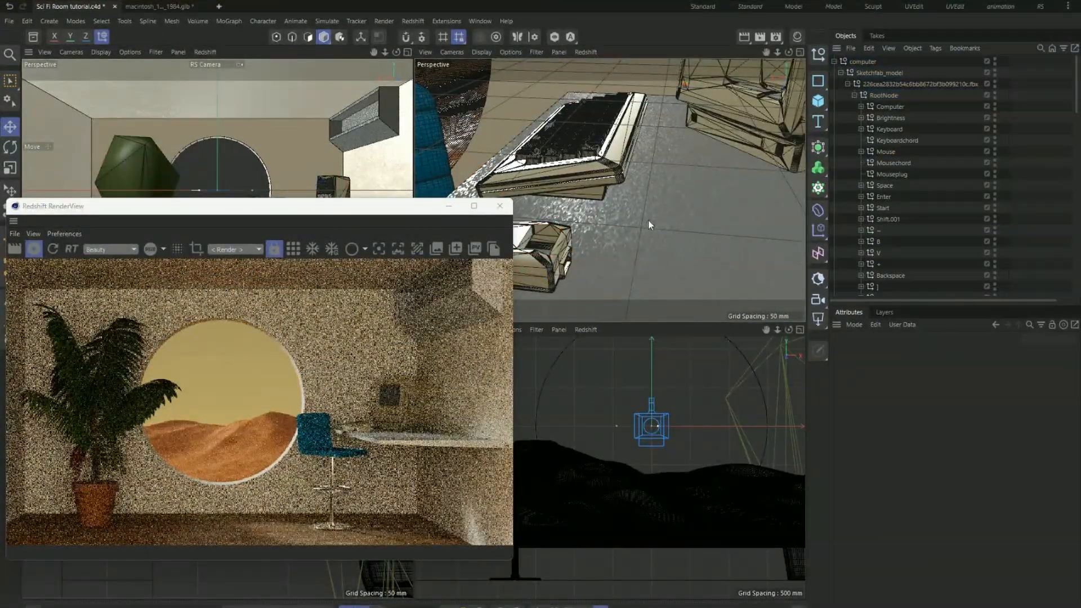
{"action": "scroll", "coordinate": [621, 209], "scroll_direction": "down", "scroll_amount": 4}
{"action": "left_click_drag", "start_coordinate": [632, 207], "coordinate": [656, 209], "text": "alt"}
{"action": "left_click", "coordinate": [703, 137]}
{"action": "left_click_drag", "start_coordinate": [664, 135], "coordinate": [648, 132]}
{"action": "scroll", "coordinate": [715, 144], "scroll_direction": "up", "scroll_amount": 5}
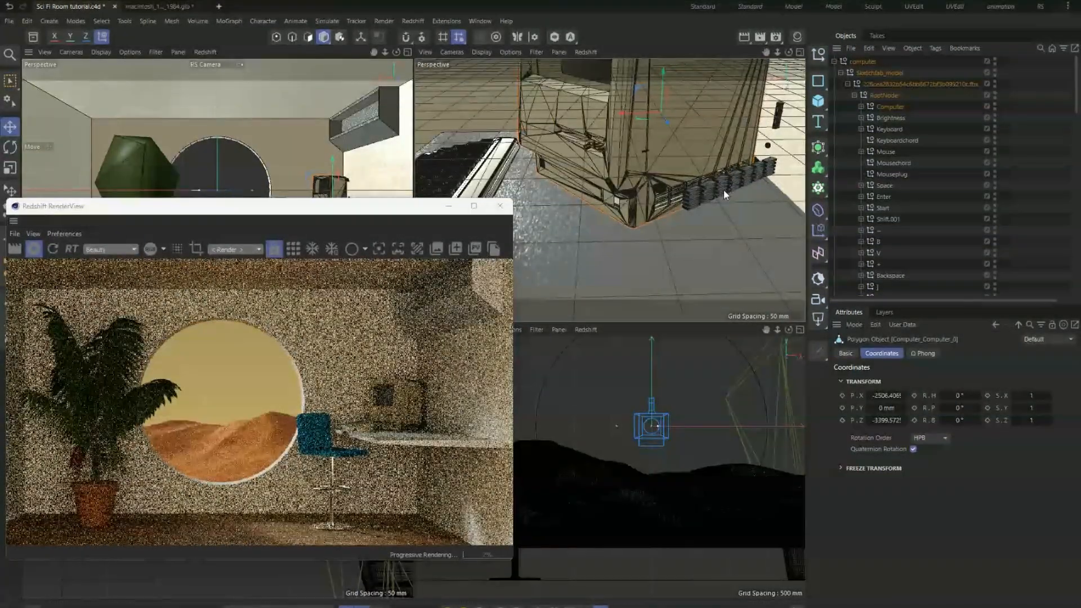
{"action": "key", "text": "ctrl+z"}
- Select the whole Computer null and shift it about 139 mm, to a Z position of about 43210
{"action": "left_click", "coordinate": [888, 107]}
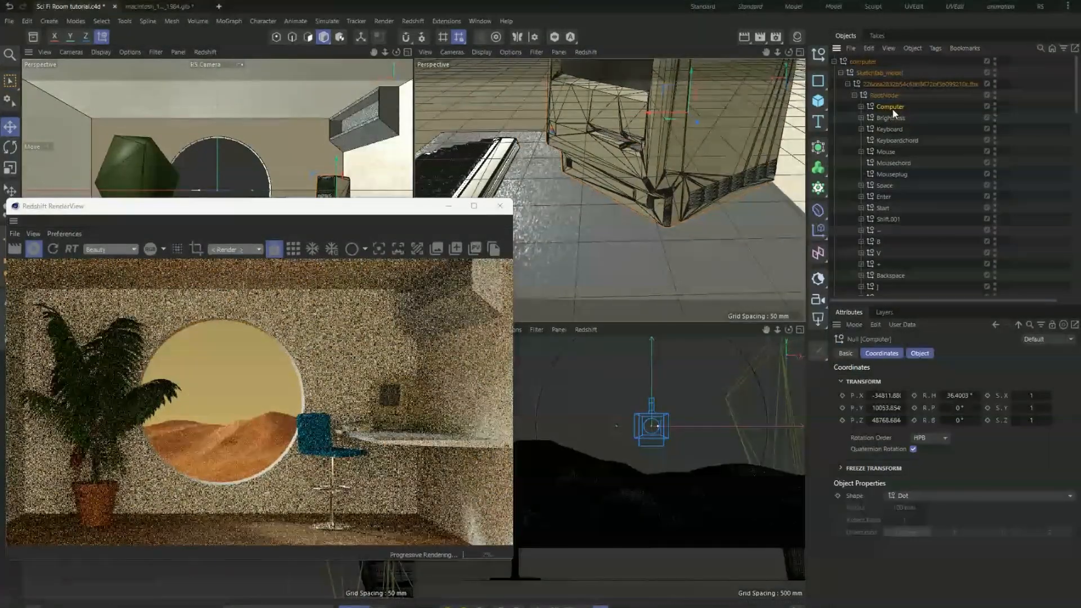
{"action": "left_click_drag", "start_coordinate": [646, 114], "coordinate": [614, 116]}
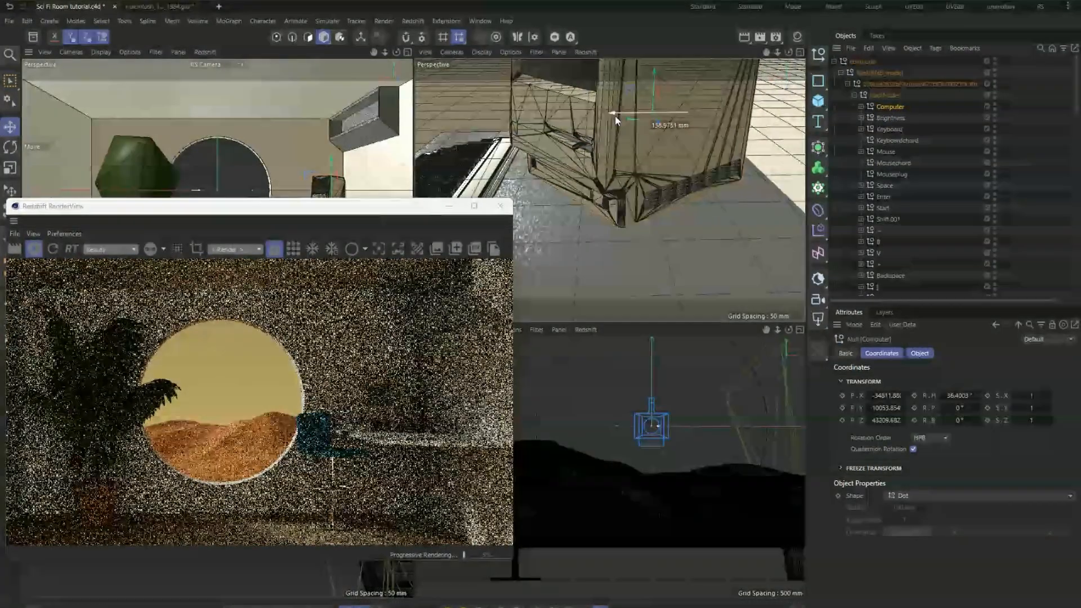
{"action": "scroll", "coordinate": [579, 191], "scroll_direction": "down", "scroll_amount": 5}
{"action": "left_click_drag", "start_coordinate": [579, 188], "coordinate": [587, 216], "text": "alt"}
{"action": "left_click", "coordinate": [625, 221]}
{"action": "key", "text": "ctrl+z"}
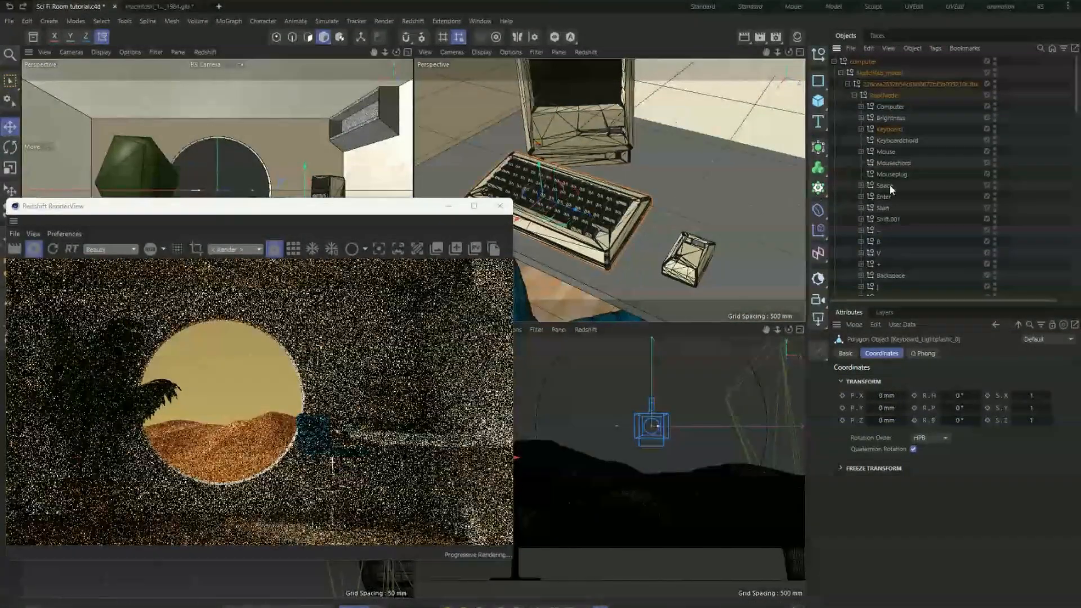
{"action": "left_click", "coordinate": [875, 242]}
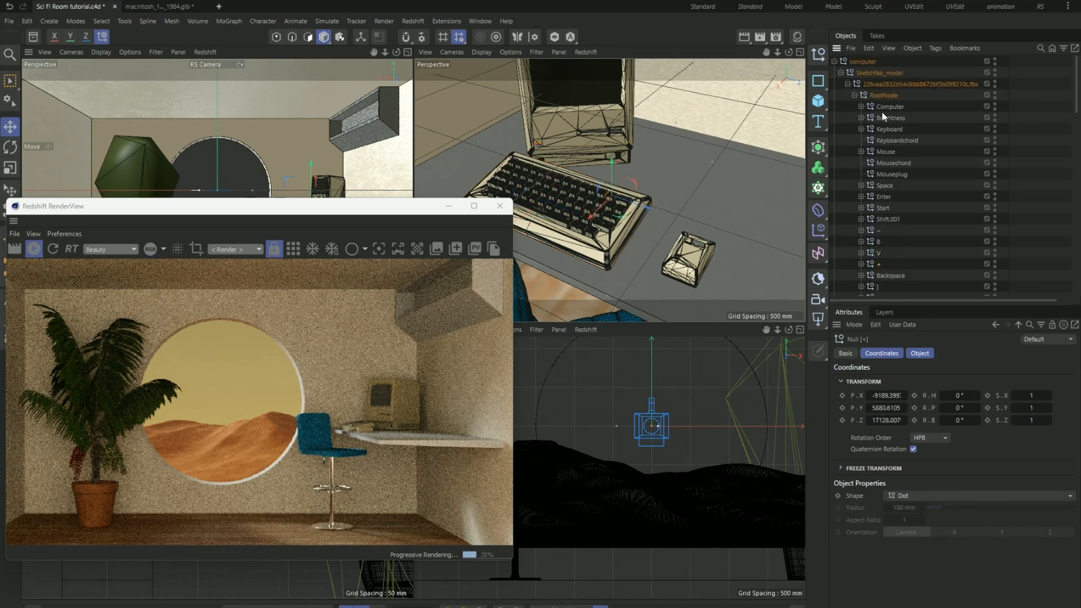
{"action": "left_click", "coordinate": [866, 61]}
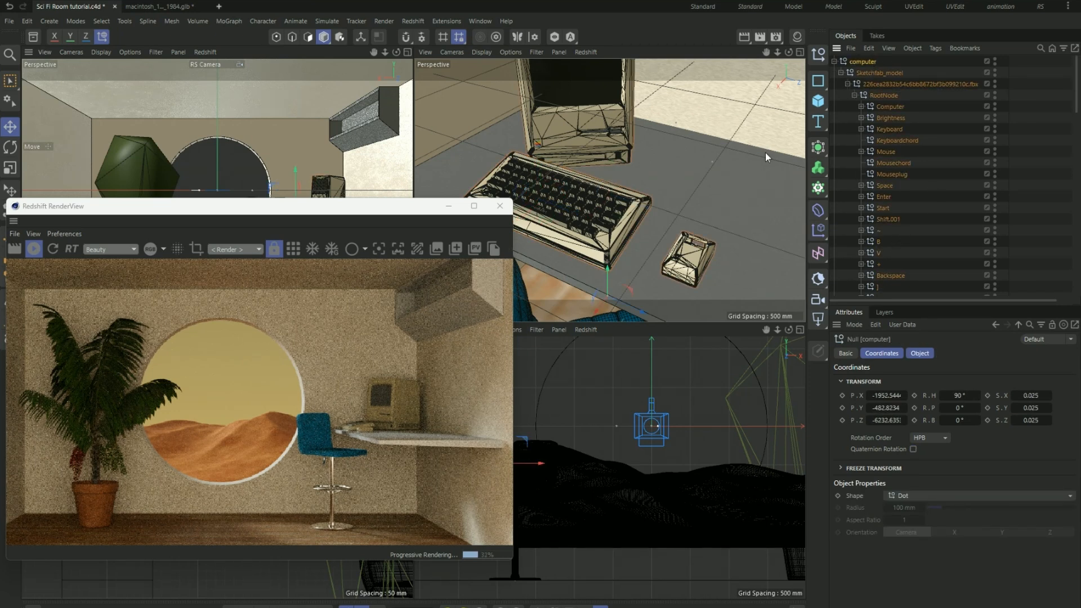
- Reselect the Computer null, move it along X to about -43023, and inspect its placement on the desk
{"action": "left_click_drag", "start_coordinate": [644, 317], "coordinate": [698, 320]}
{"action": "left_click", "coordinate": [890, 106]}
{"action": "left_click_drag", "start_coordinate": [640, 119], "coordinate": [613, 116]}
{"action": "left_click_drag", "start_coordinate": [666, 239], "coordinate": [608, 216], "text": "alt"}
{"action": "left_click_drag", "start_coordinate": [586, 170], "coordinate": [640, 179], "text": "alt"}
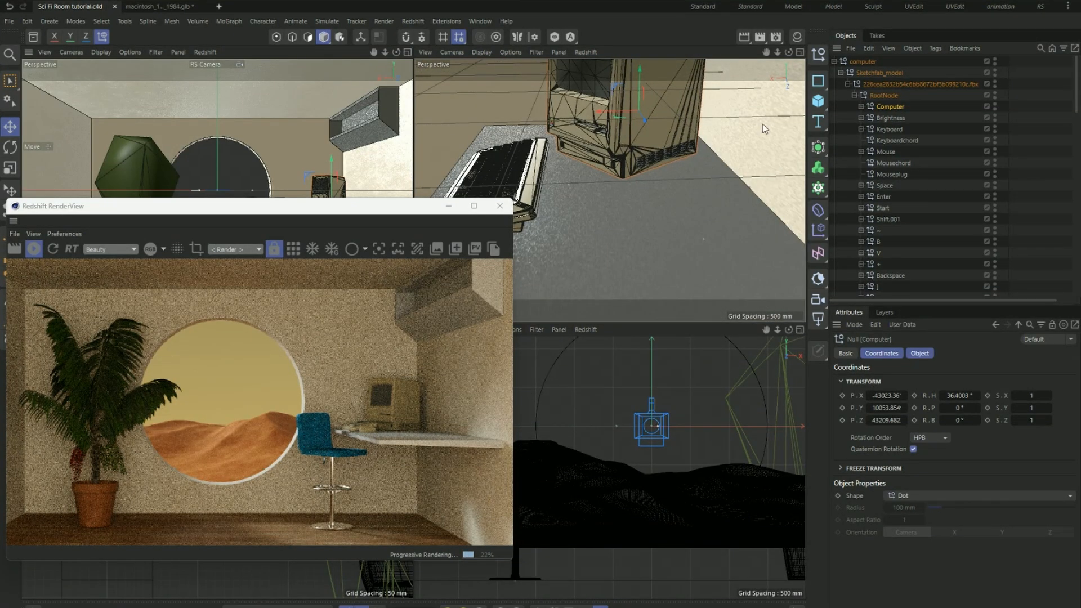
- Expand the Computer null, select the material tag of Computer_Screen_0, and save the project
{"action": "left_click", "coordinate": [861, 107]}
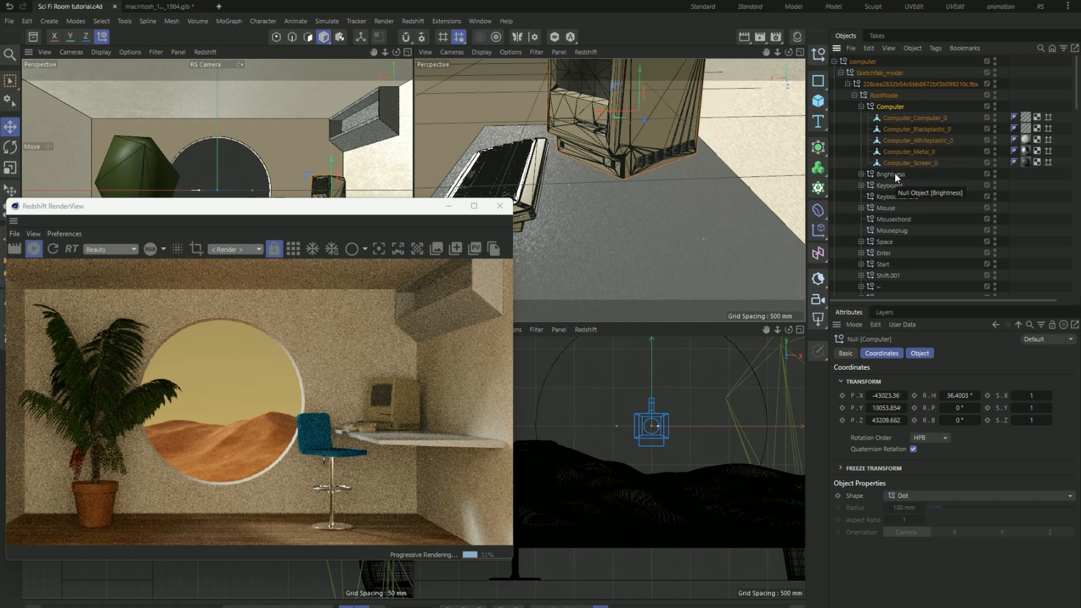
{"action": "left_click", "coordinate": [915, 164]}
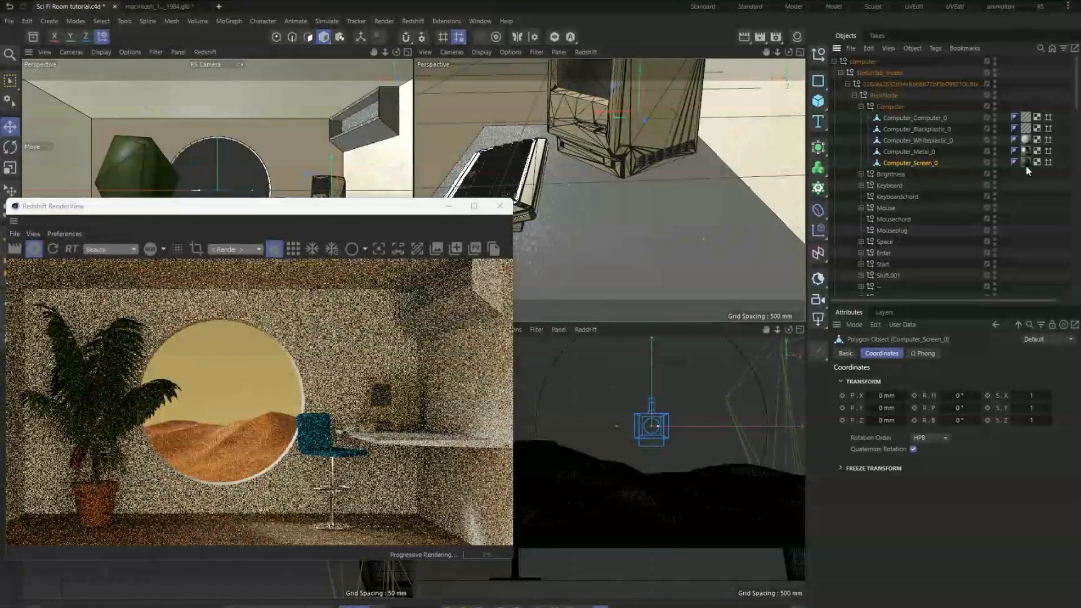
{"action": "left_click", "coordinate": [1025, 162]}
{"action": "key", "text": "ctrl+s"}
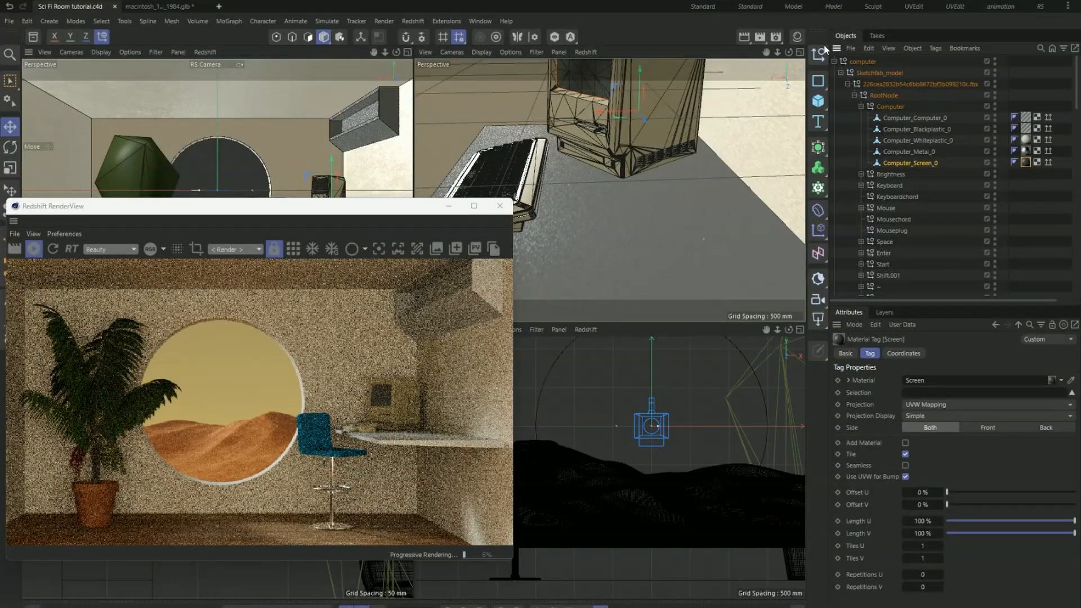
- Show the scene materials, open the Screen material in the Node Editor, and select its Standard Material node
{"action": "left_click", "coordinate": [798, 36]}
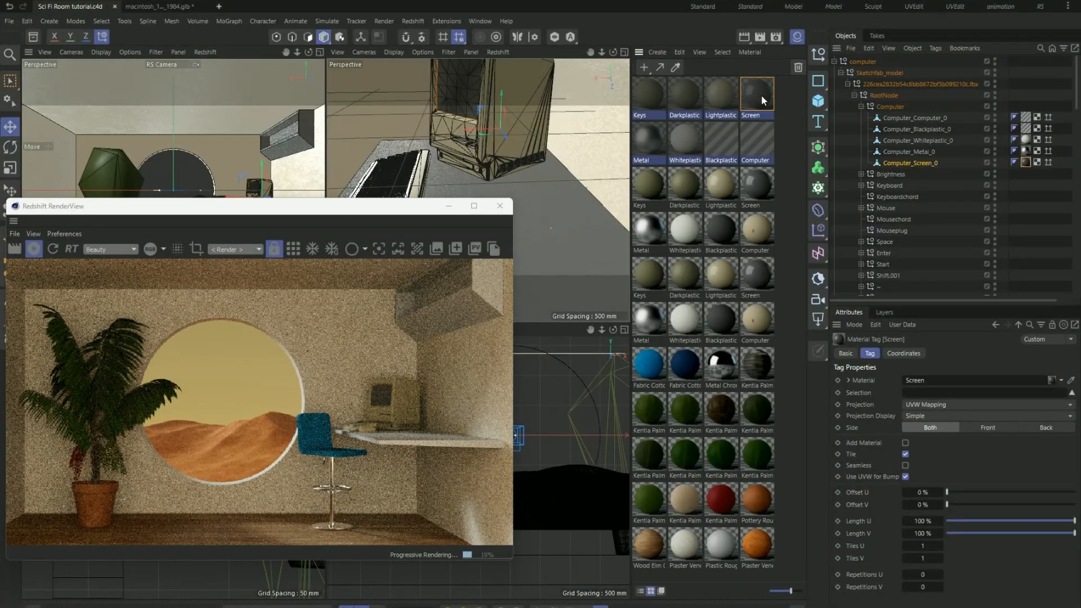
{"action": "double_click", "coordinate": [761, 95]}
{"action": "left_click_drag", "start_coordinate": [761, 95], "coordinate": [423, 94]}
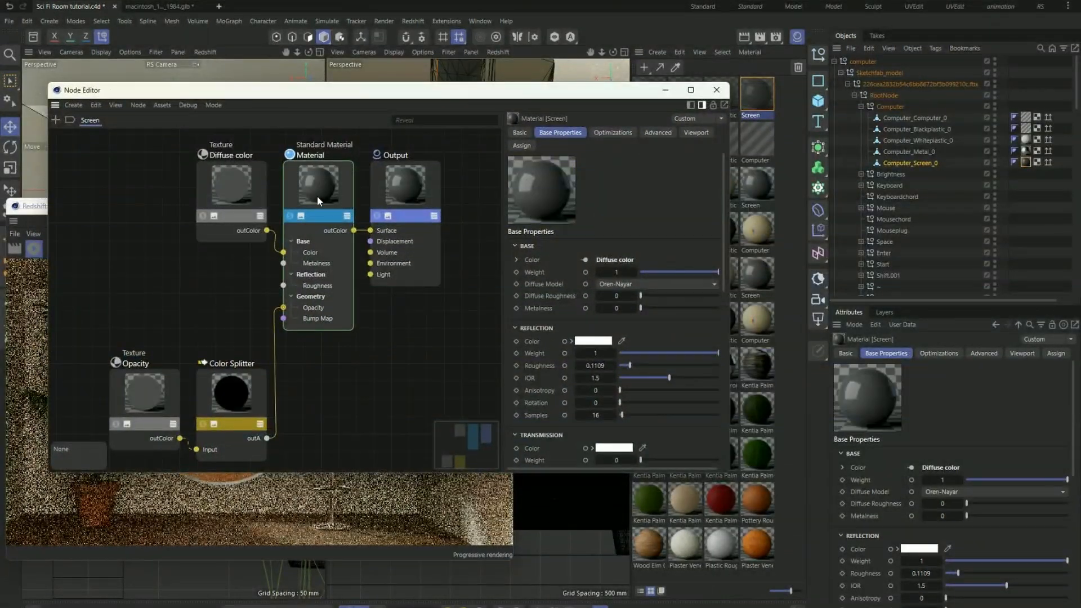
{"action": "left_click", "coordinate": [334, 202]}
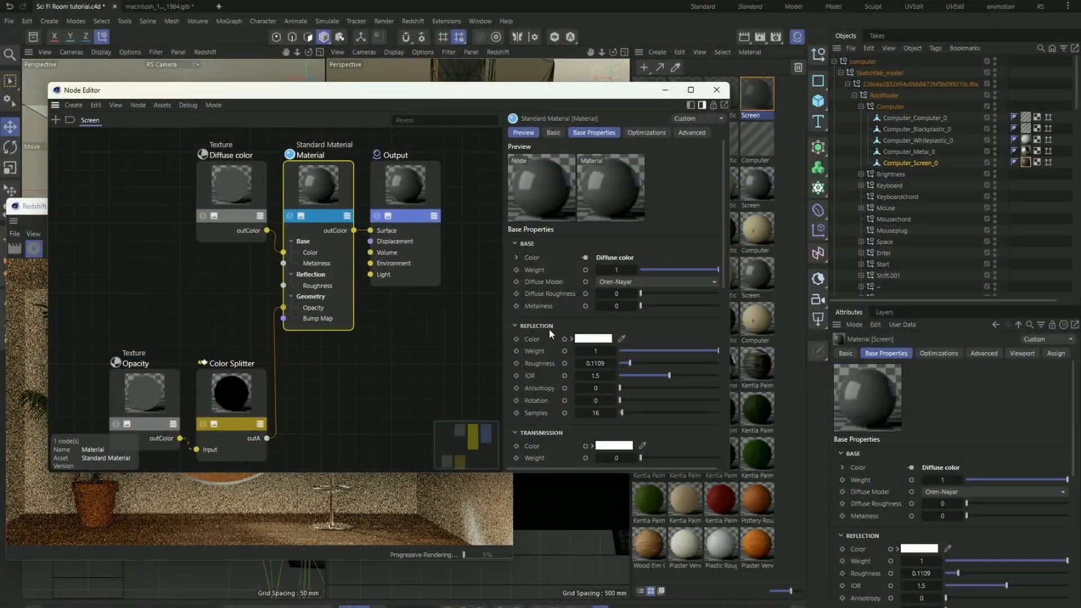
- Set the Screen material's emission color to cyan with hue 182°, saturation 100% and value 100%
{"action": "scroll", "coordinate": [550, 330], "scroll_direction": "down", "scroll_amount": 7}
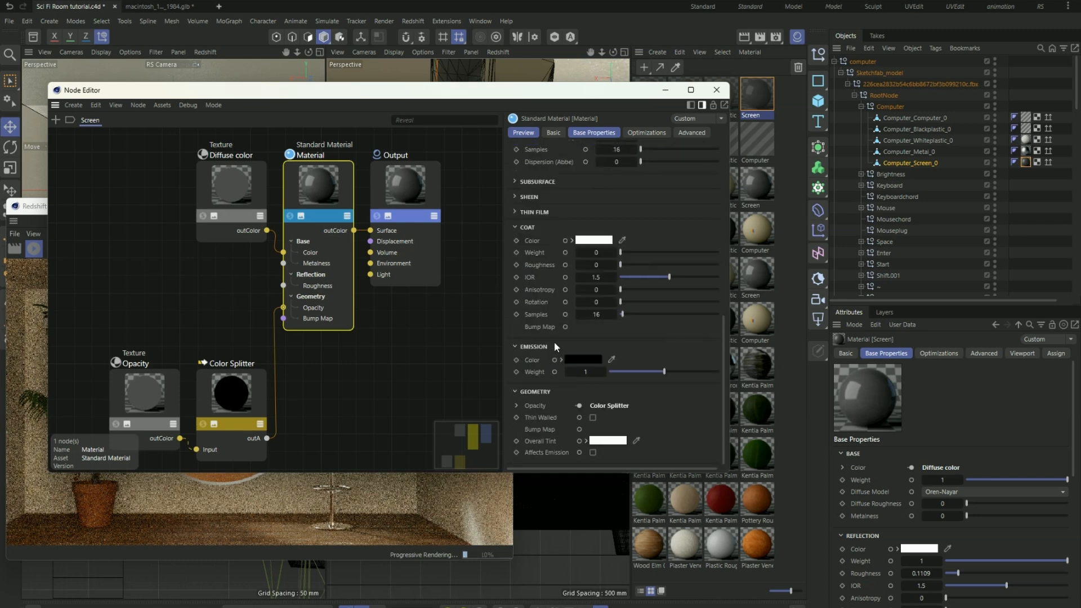
{"action": "left_click", "coordinate": [576, 360]}
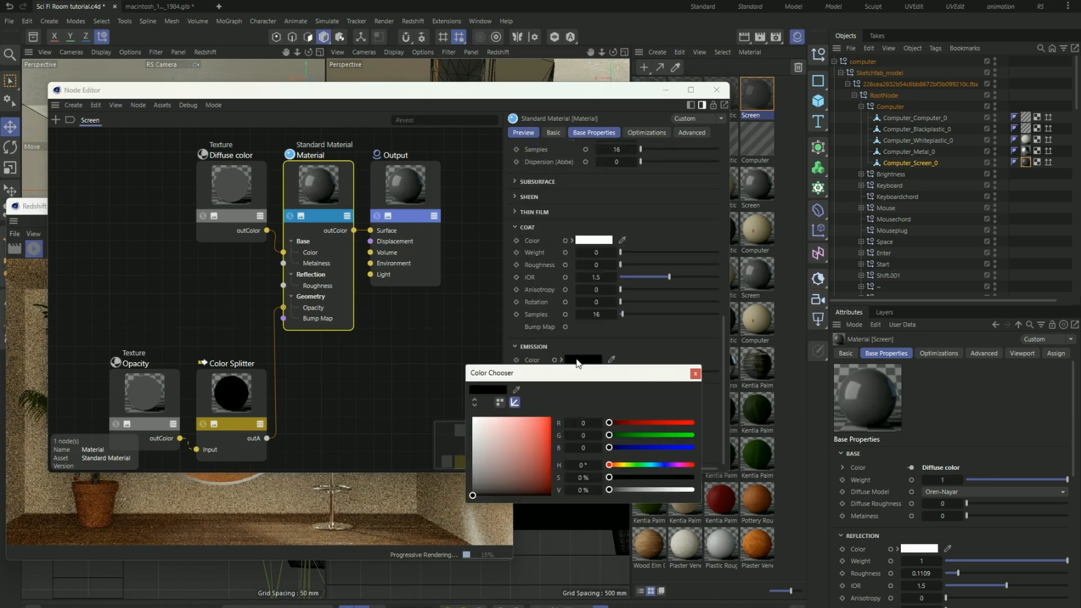
{"action": "left_click_drag", "start_coordinate": [626, 463], "coordinate": [636, 464]}
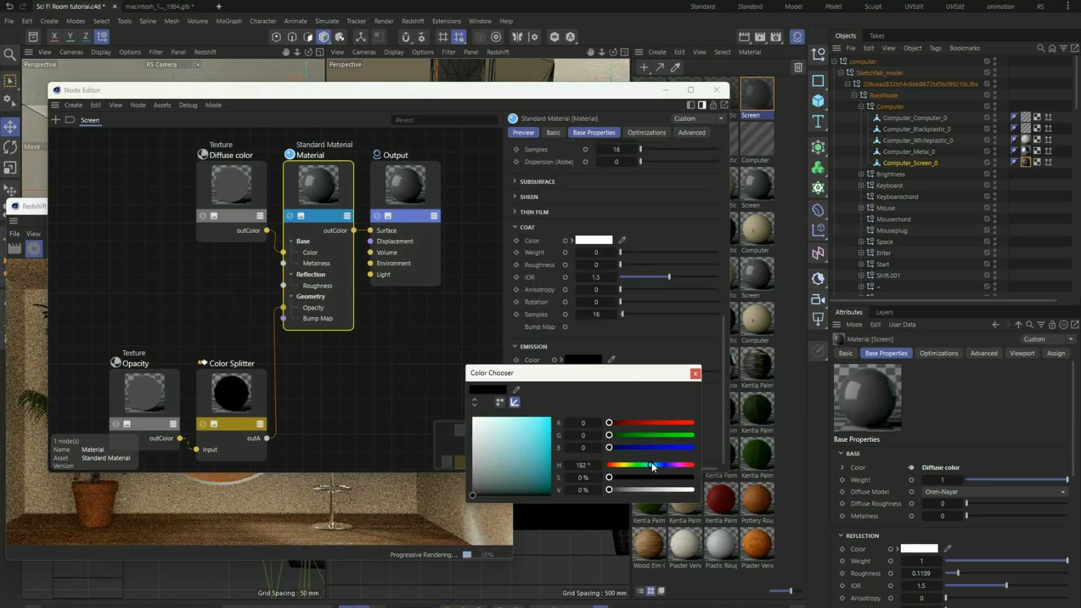
{"action": "left_click_drag", "start_coordinate": [530, 457], "coordinate": [550, 417]}
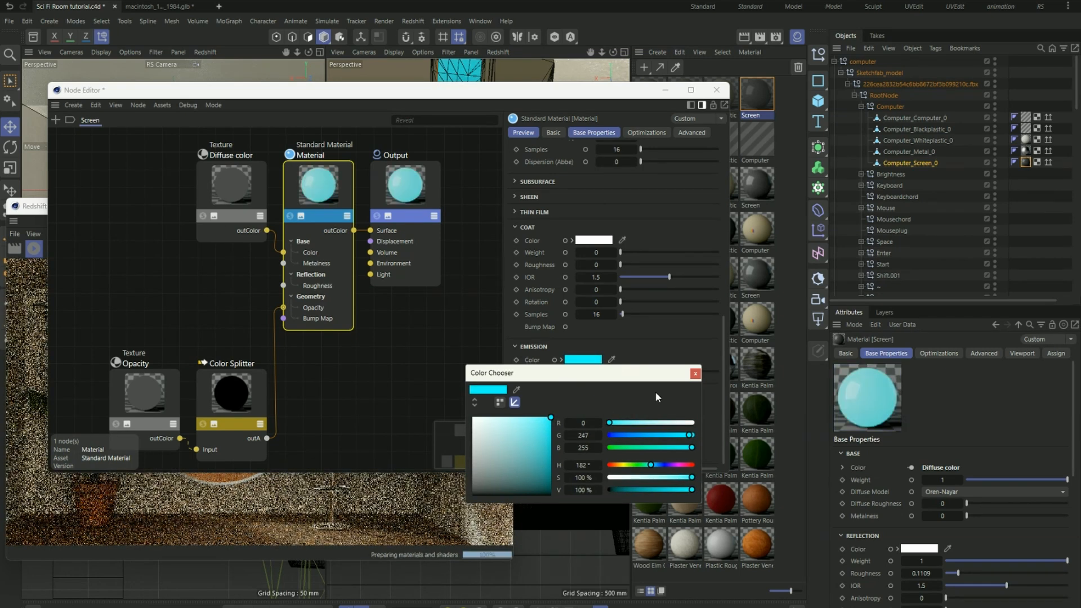
{"action": "left_click", "coordinate": [695, 374]}
- Move the Node Editor out of the way, reposition the RenderView window, and check the glowing screen in the full render
{"action": "left_click_drag", "start_coordinate": [599, 96], "coordinate": [980, 184]}
{"action": "left_click", "coordinate": [378, 395]}
{"action": "left_click_drag", "start_coordinate": [358, 204], "coordinate": [530, 175]}
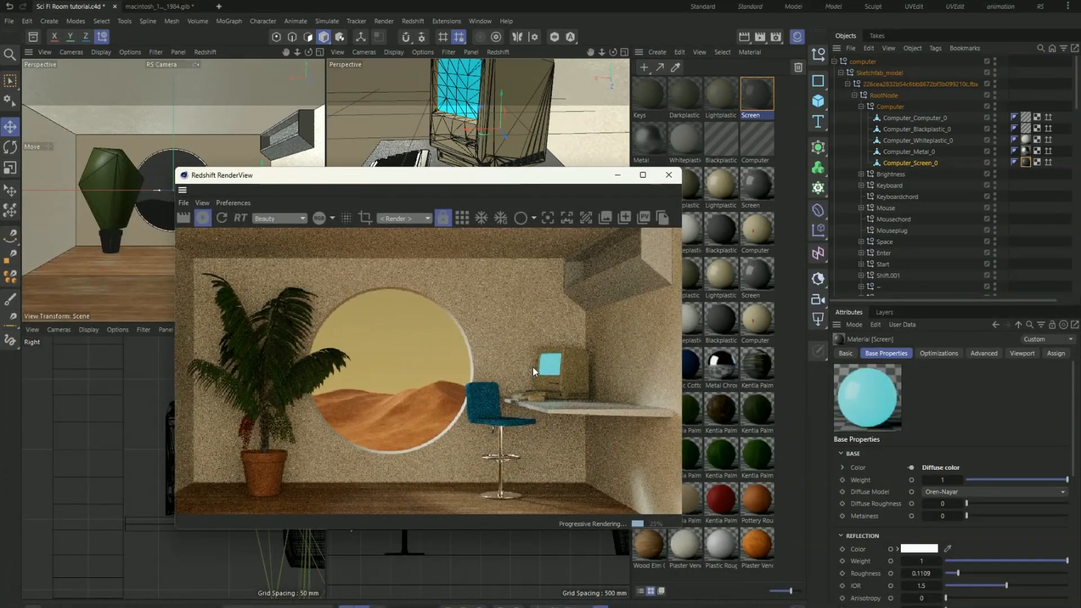
{"action": "scroll", "coordinate": [534, 367], "scroll_direction": "down", "scroll_amount": 3}
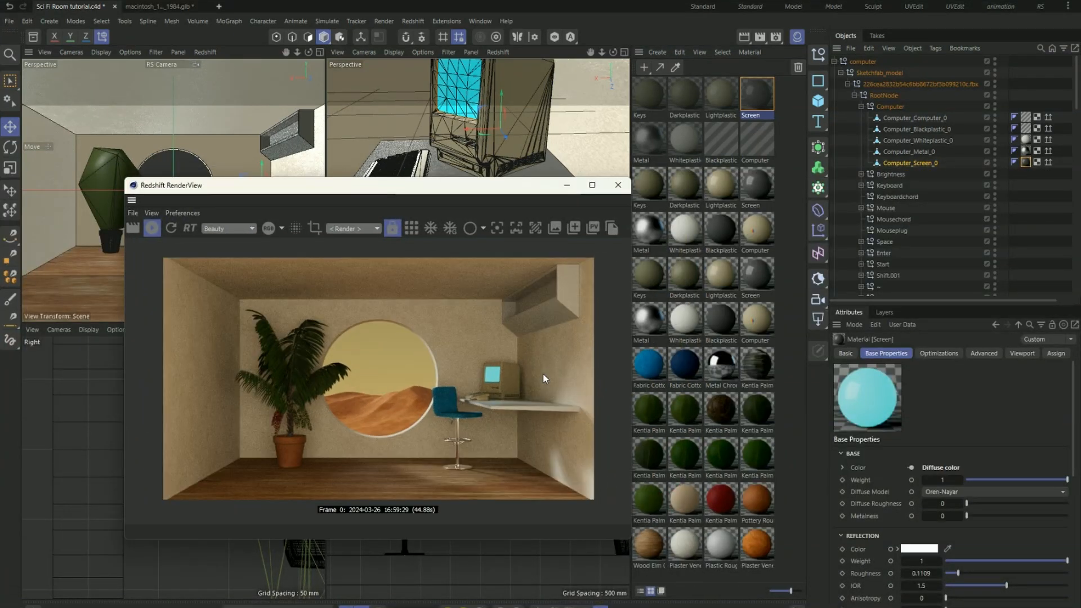